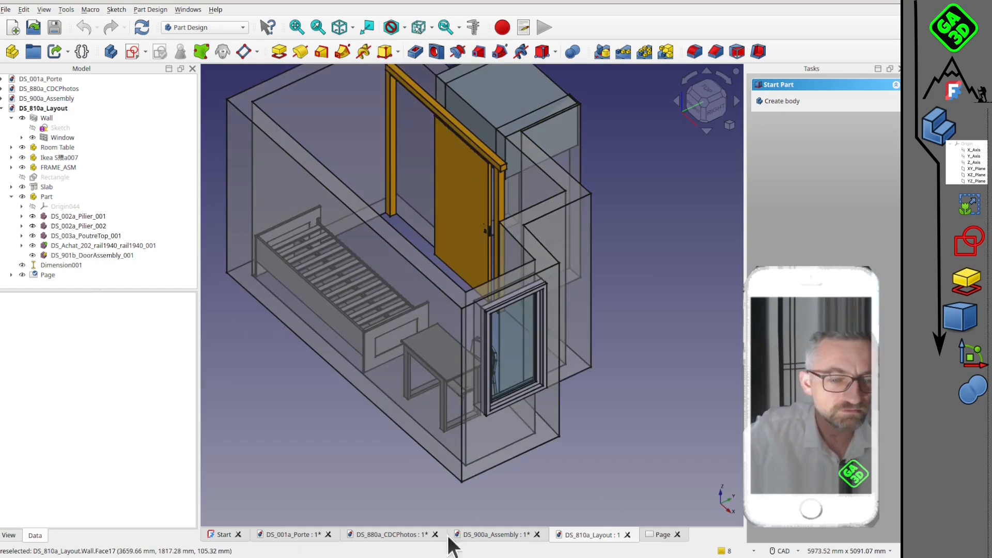
Look through the site photos, door and assembly documents, and return to the DS_810a_Layout document.
left_click(498, 268)
left_click(388, 535)
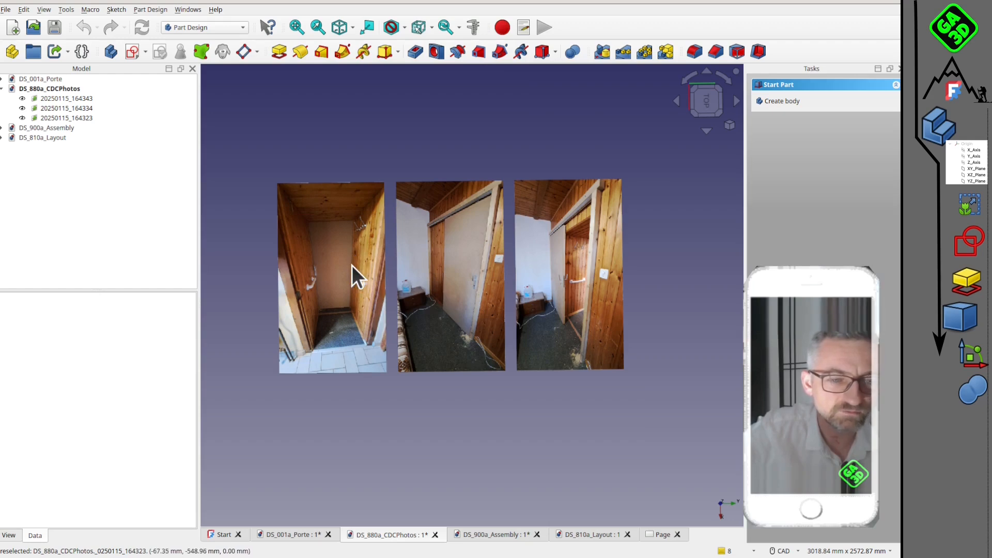
left_click(309, 536)
left_click(500, 535)
left_click(574, 537)
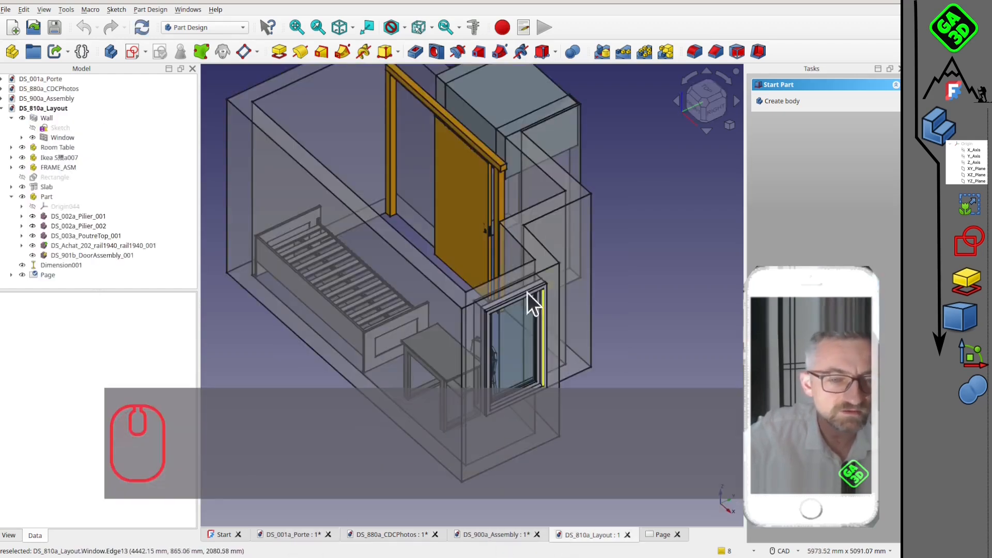
Examine the room layout from several angles, check its dimensioned plan on the drawing page, and return to the layout model.
middle_click_drag(548, 241, 406, 237)
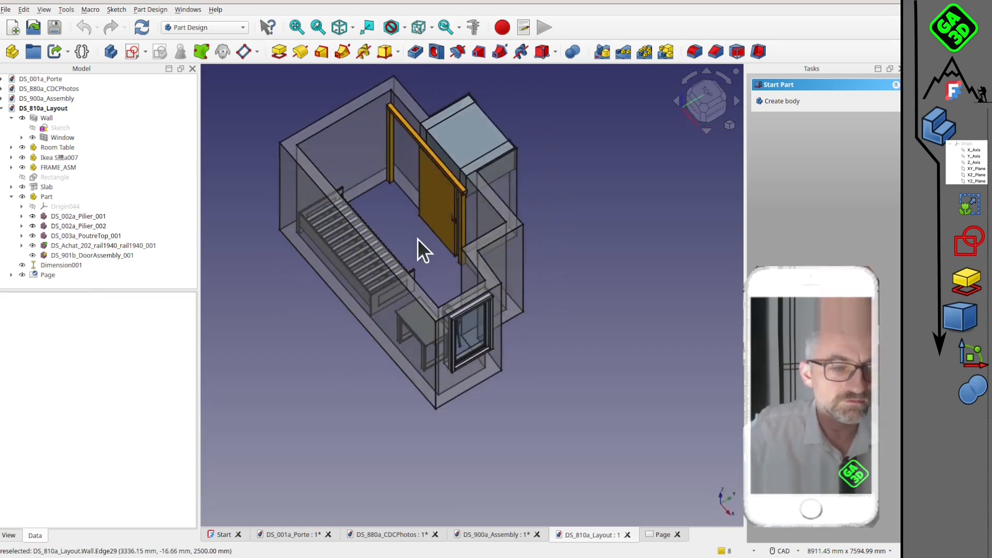
scroll(414, 275, "up", 2)
scroll(465, 279, "up", 1)
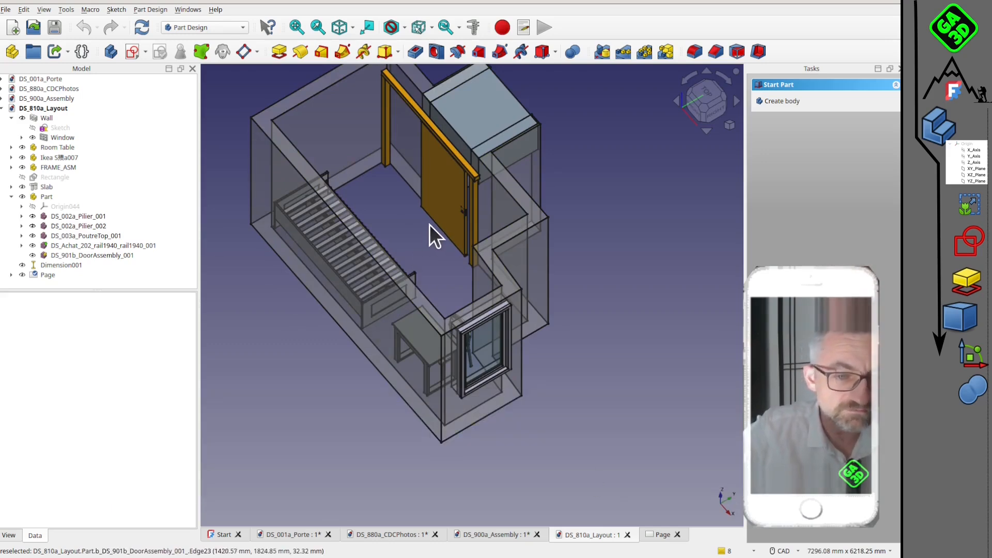
scroll(459, 306, "up", 2)
middle_click_drag(471, 311, 436, 317)
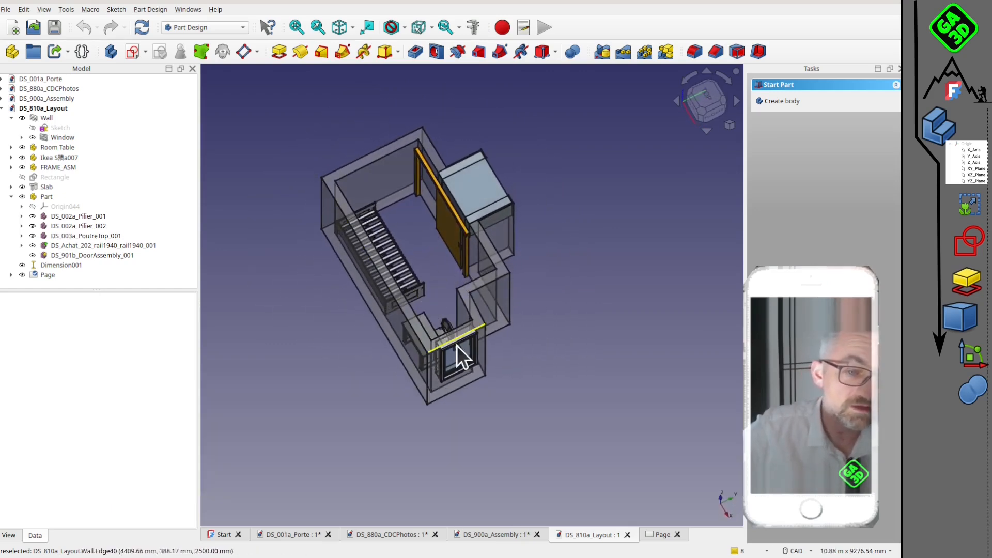
middle_click_drag(457, 305, 496, 205)
right_click_drag(497, 205, 484, 208)
scroll(516, 245, "up", 3)
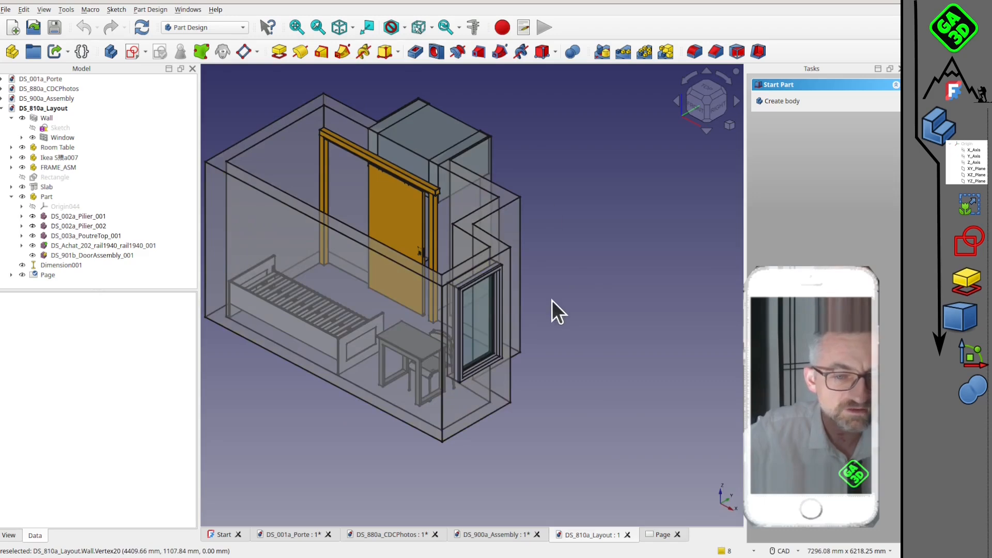
middle_click_drag(553, 310, 530, 230)
scroll(529, 230, "up", 5)
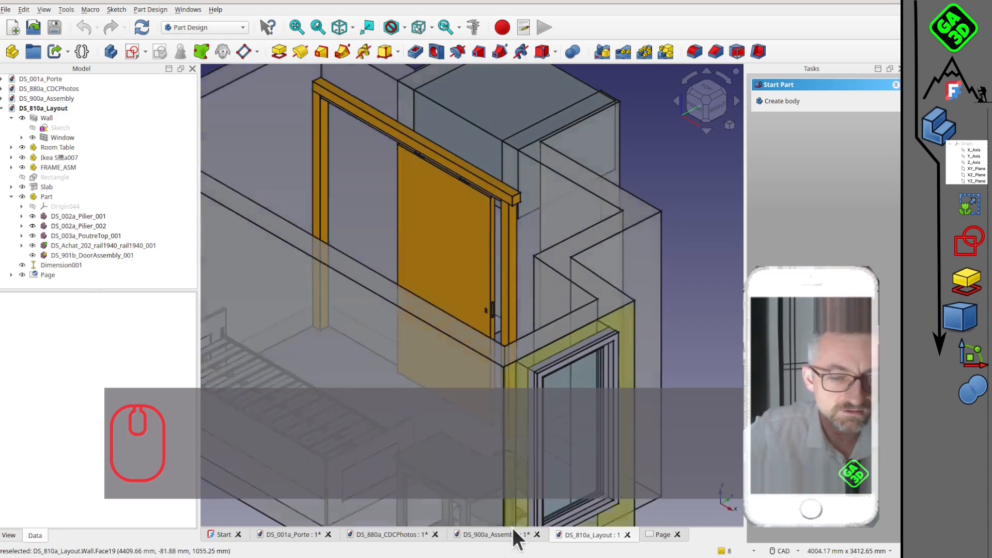
scroll(539, 233, "down", 6)
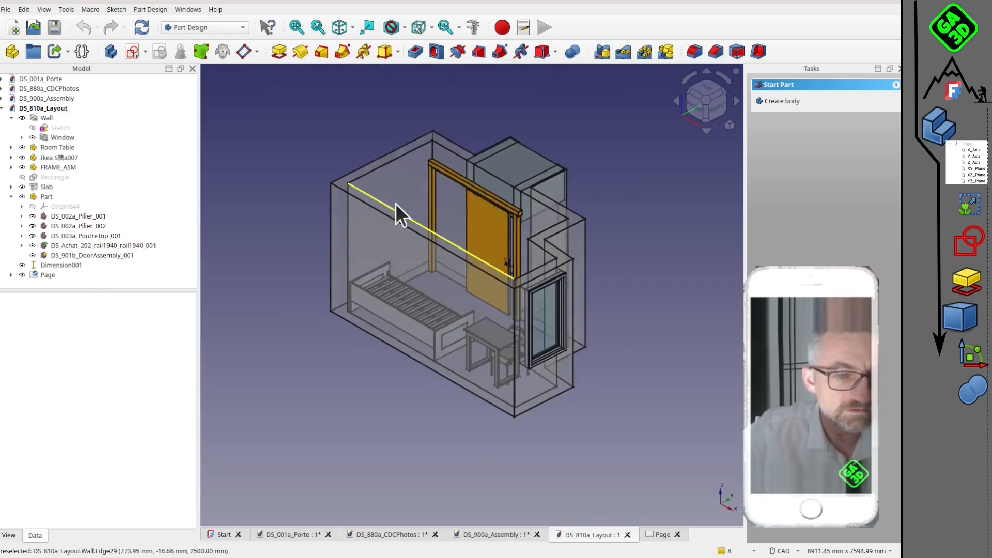
left_click(661, 535)
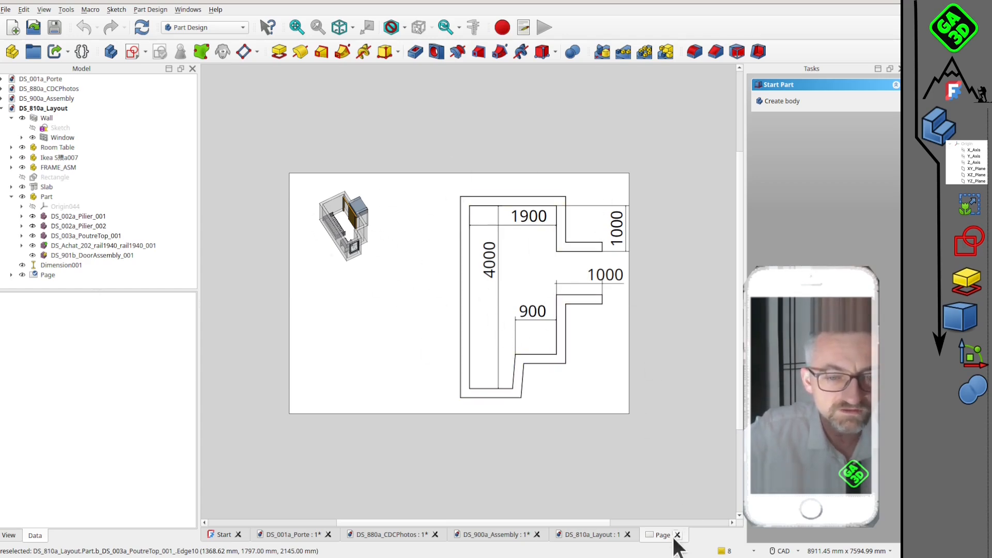
left_click(601, 536)
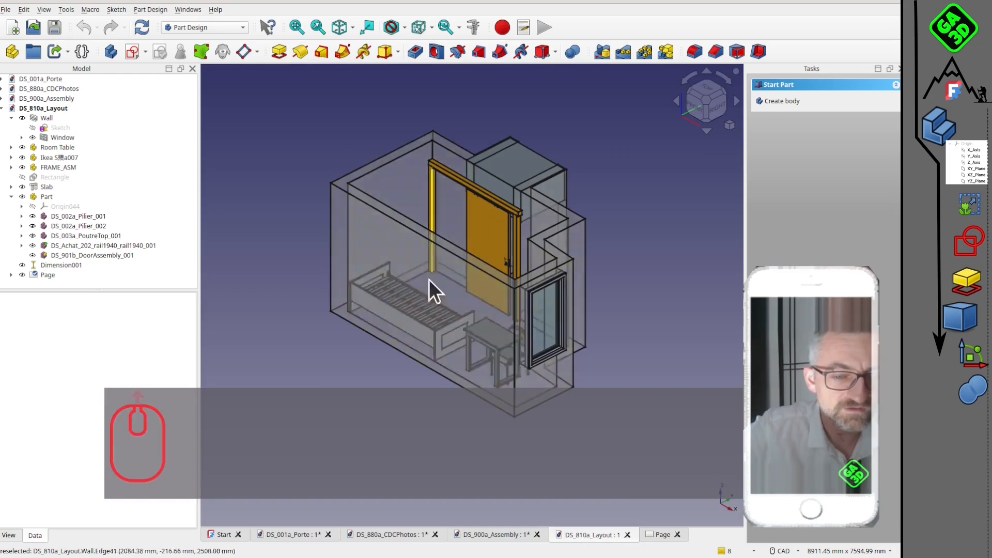
In DS_900a_Assembly, slide DS_901b_DoorAssembly_001 28 mm along the rail with Transform.
left_click(486, 536)
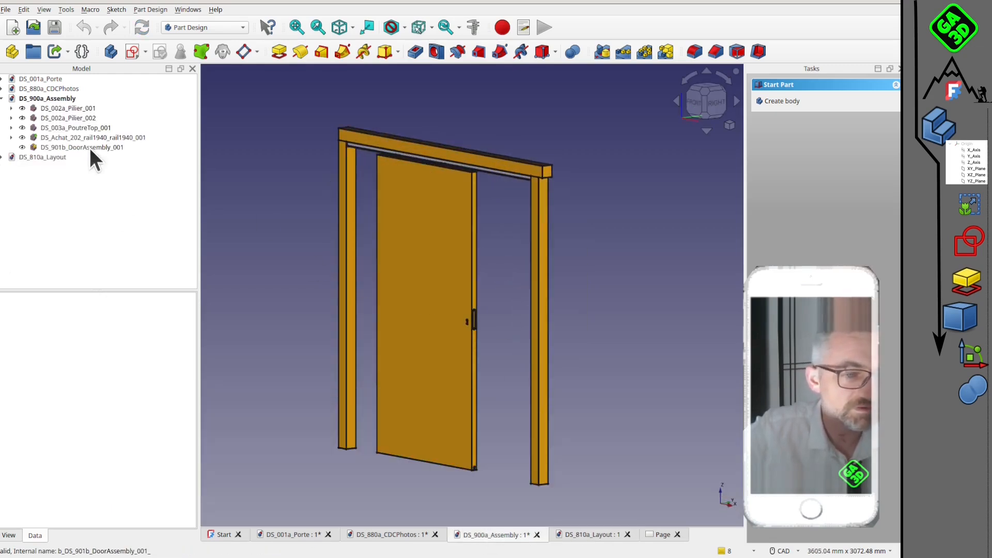
left_click(89, 148)
right_click(89, 147)
left_click(132, 160)
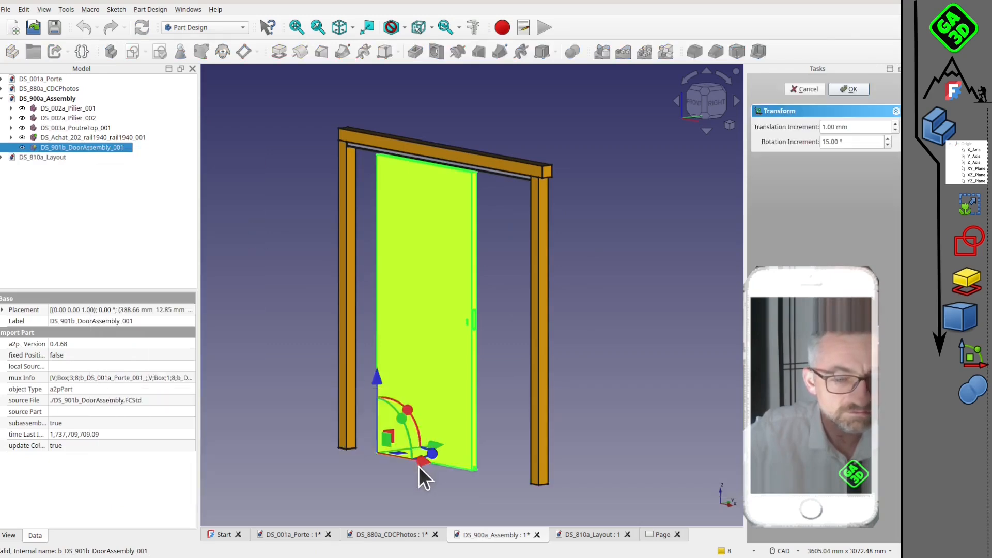
mouse_move(418, 465)
left_mouse_down()
mouse_move(485, 489)
mouse_move(424, 468)
left_mouse_up()
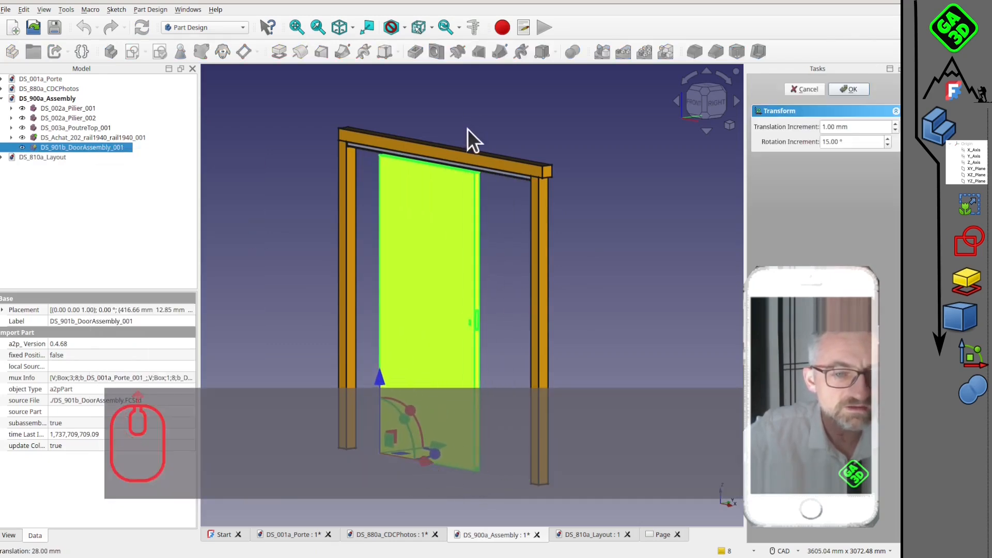
scroll(467, 129, "up", 5)
middle_click_drag(570, 299, 541, 321)
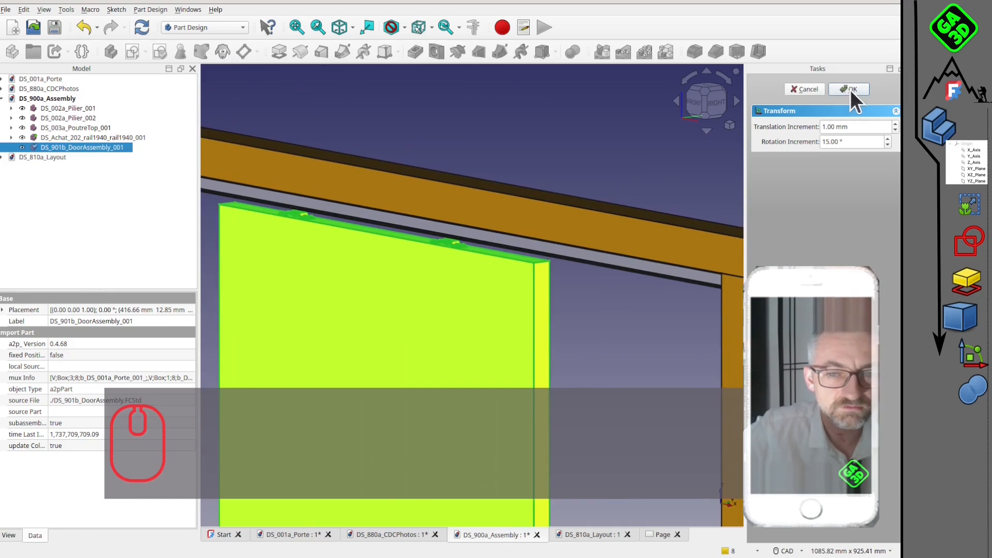
left_click(613, 305)
Make the top rail temporarily transparent, examine the door carriers running inside it, and restore its opaque display.
scroll(585, 318, "down", 5)
scroll(517, 279, "up", 5)
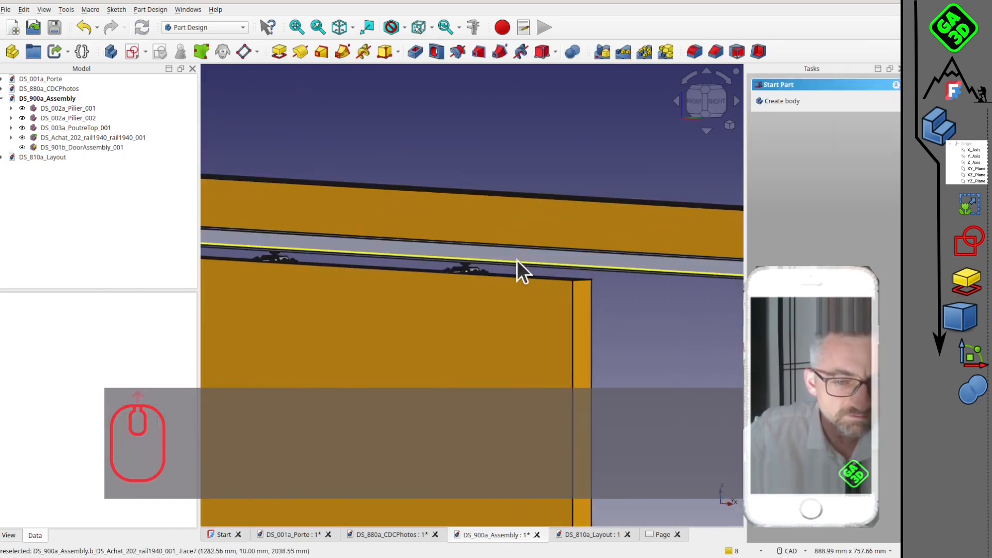
left_click(516, 257)
key("v")
key("t")
scroll(488, 274, "up", 3)
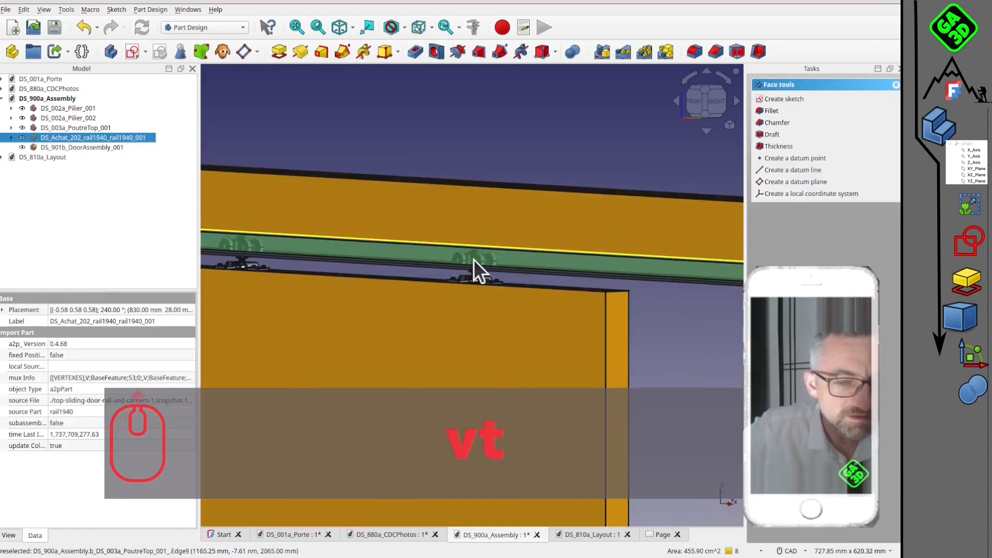
scroll(465, 268, "down", 5)
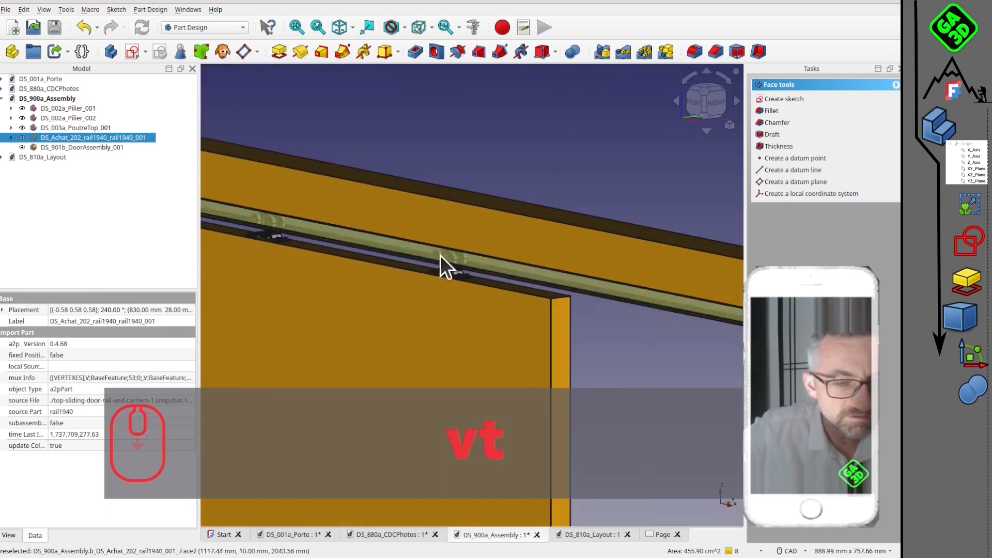
key("v")
key("t")
scroll(467, 286, "down", 2)
middle_click_drag(465, 294, 436, 323)
scroll(444, 233, "down", 2)
scroll(459, 234, "down", 4)
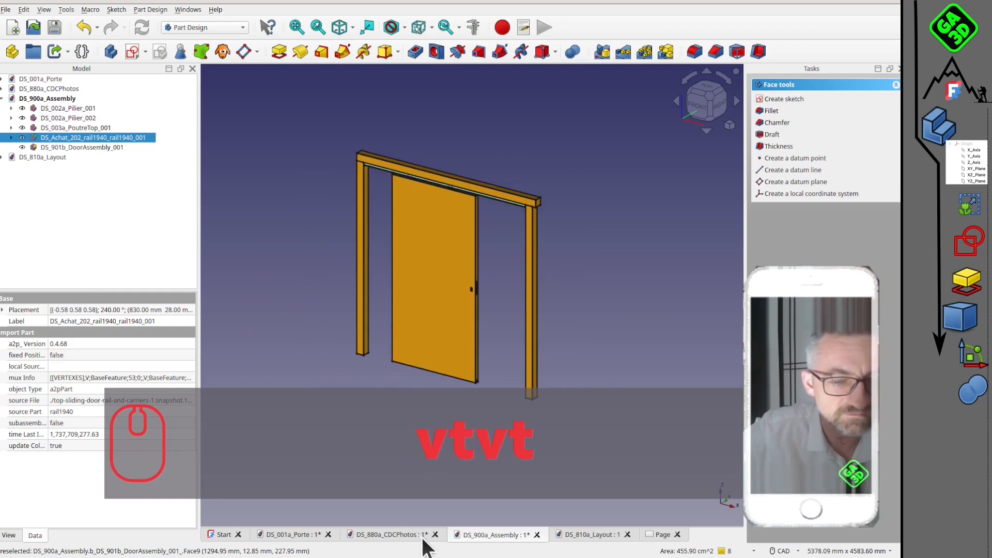
Examine the assembled sliding door in its frame, the site photos, and the single door panel in DS_001a_Porte.
scroll(448, 235, "up", 5)
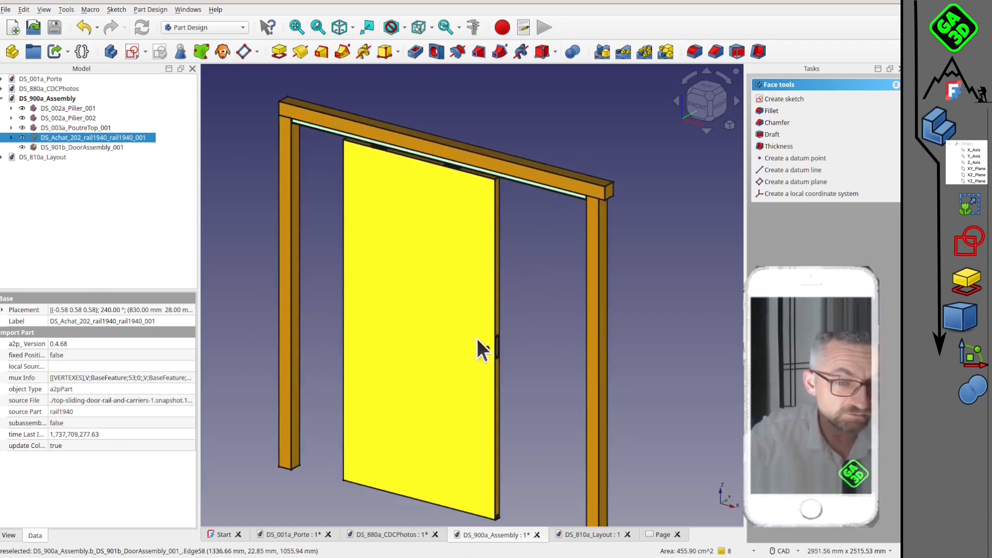
middle_click_drag(476, 339, 484, 305)
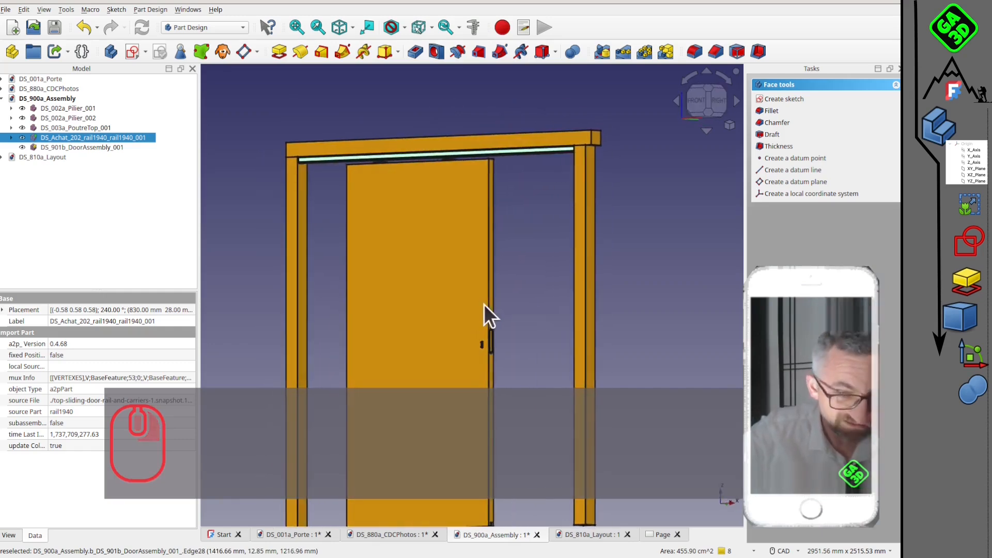
left_click(406, 537)
left_click(316, 534)
scroll(536, 276, "down", 2)
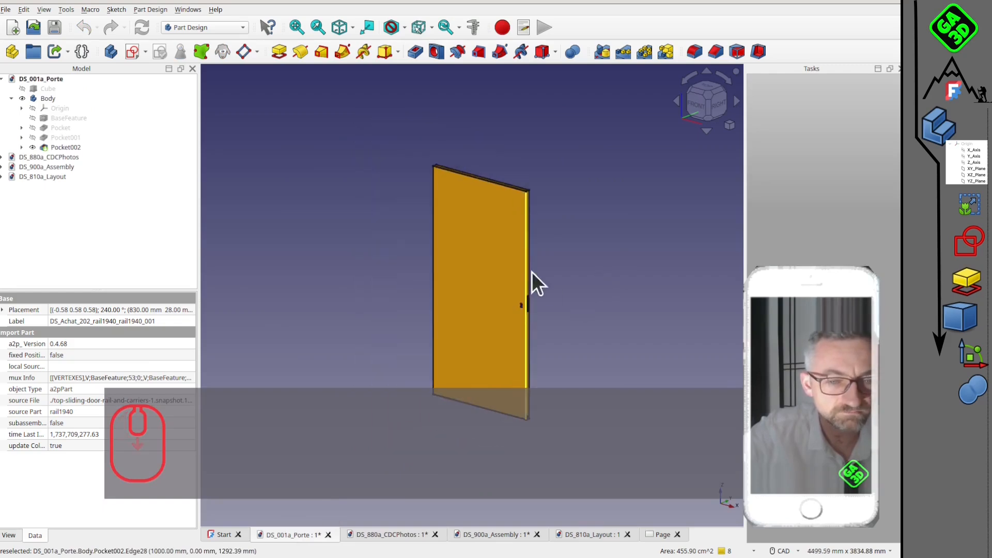
Examine the room layout around the sliding door, the walls and the furniture from several angles.
left_click(656, 535)
left_click(589, 535)
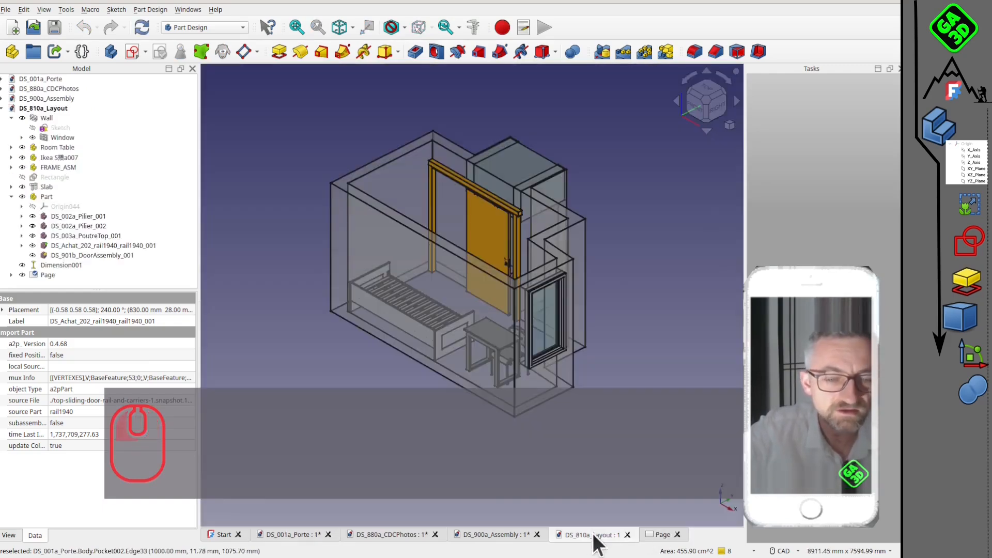
middle_click_drag(498, 259, 372, 274)
scroll(451, 279, "up", 5)
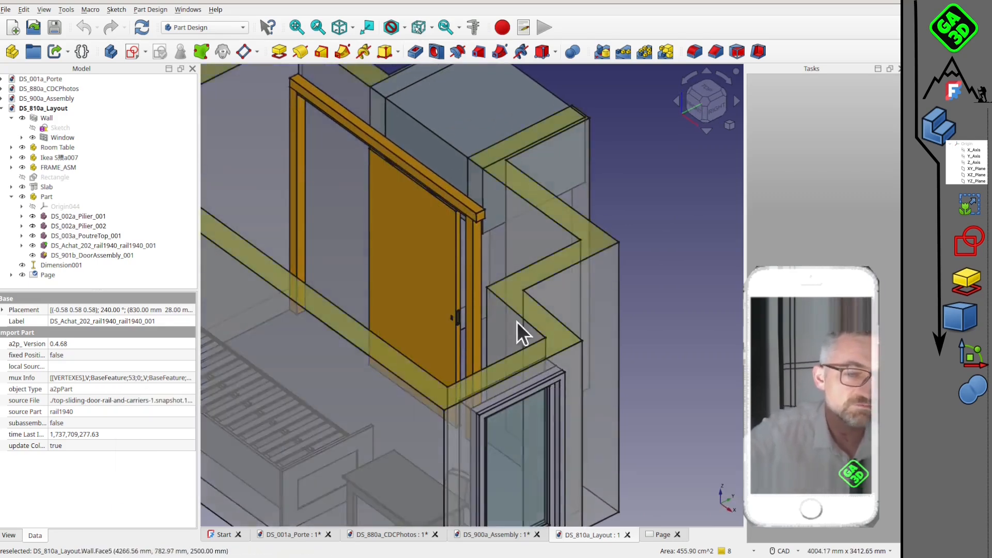
scroll(459, 269, "down", 3)
scroll(457, 279, "up", 3)
middle_click_drag(461, 325, 442, 341)
scroll(457, 287, "down", 3)
scroll(457, 287, "down", 5)
scroll(394, 258, "down", 2)
scroll(412, 290, "up", 1)
scroll(429, 233, "up", 2)
scroll(425, 232, "down", 2)
scroll(416, 289, "down", 3)
middle_click_drag(416, 290, 458, 298)
scroll(458, 298, "up", 2)
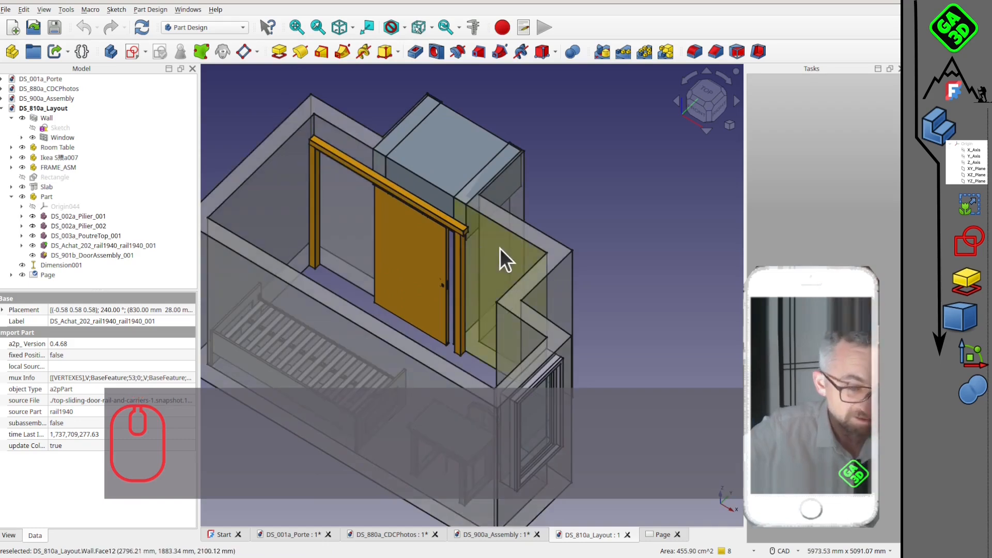
middle_click_drag(439, 331, 429, 302)
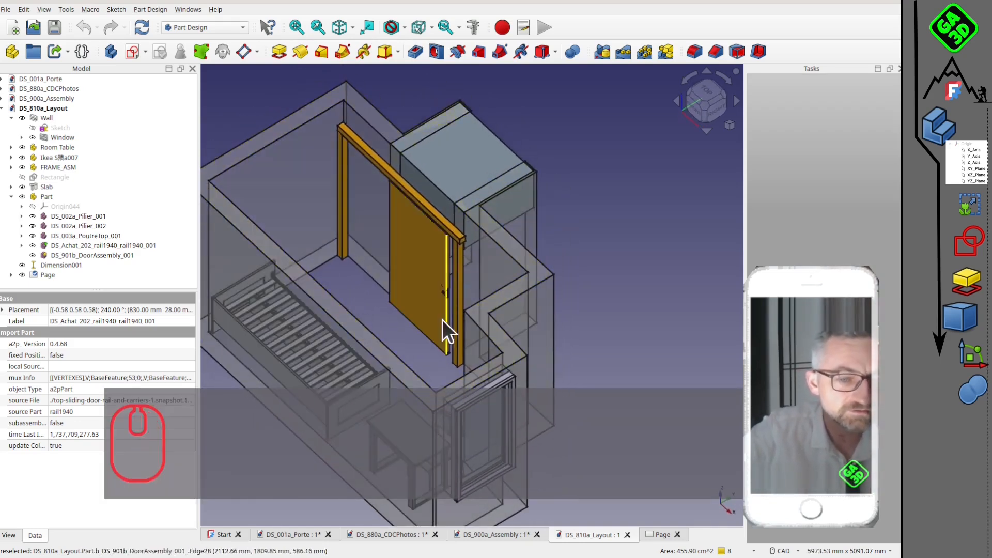
right_click_drag(448, 333, 551, 289)
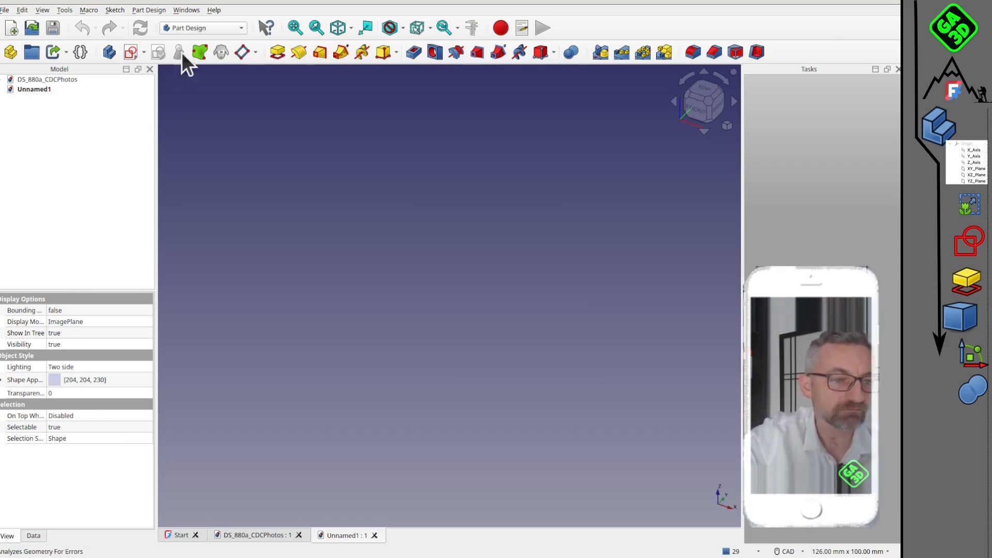
Switch the new empty document to the BIM workbench and set the view to Top.
left_click(200, 29)
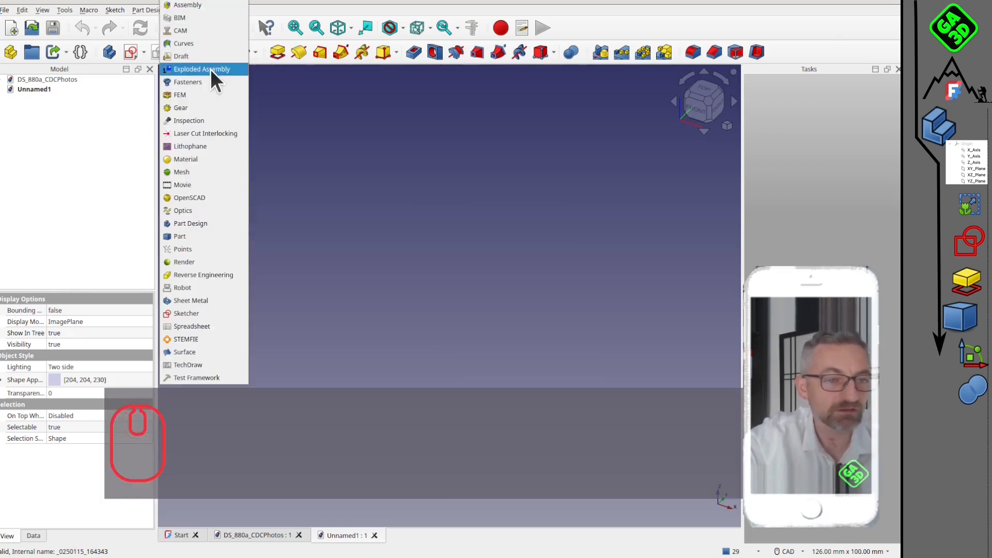
left_click(198, 21)
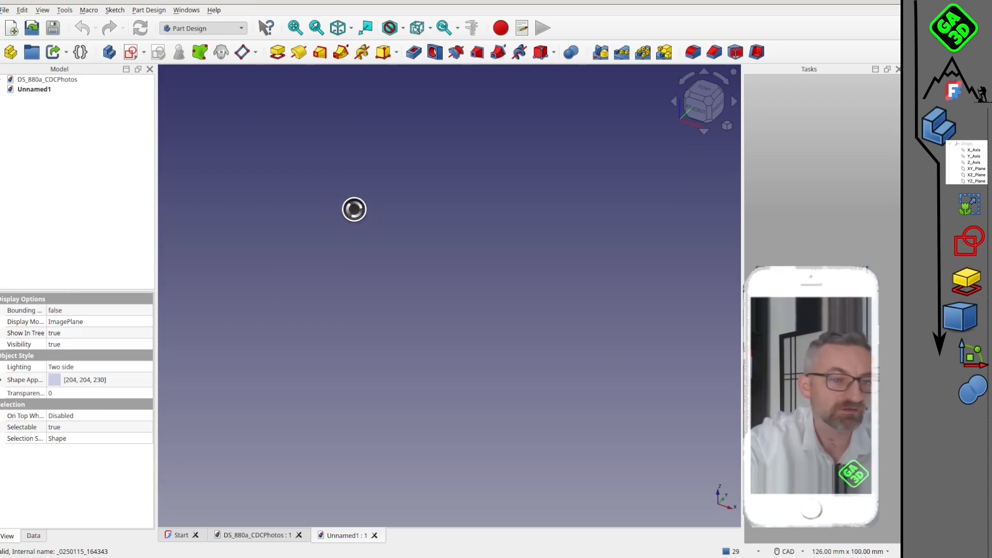
scroll(481, 301, "down", 1)
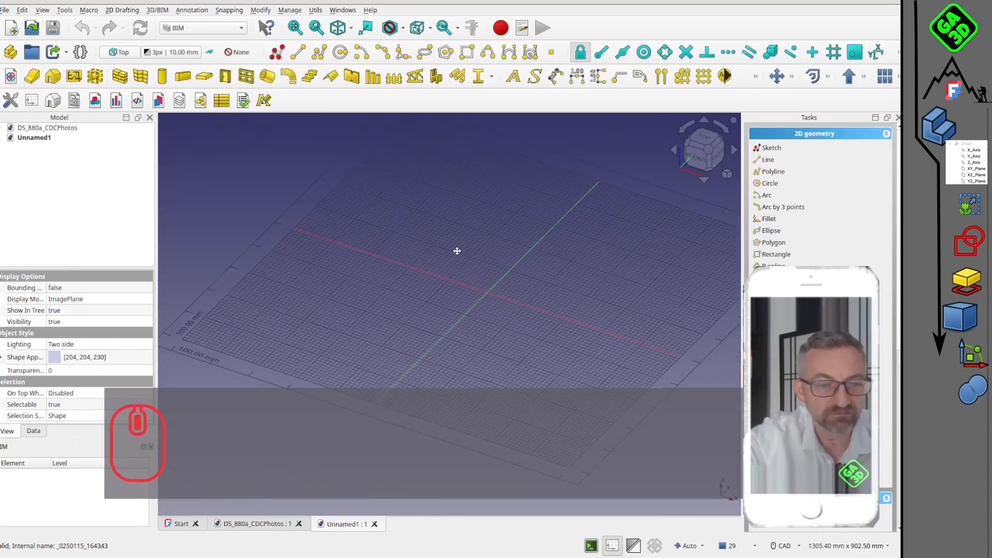
scroll(457, 250, "down", 3)
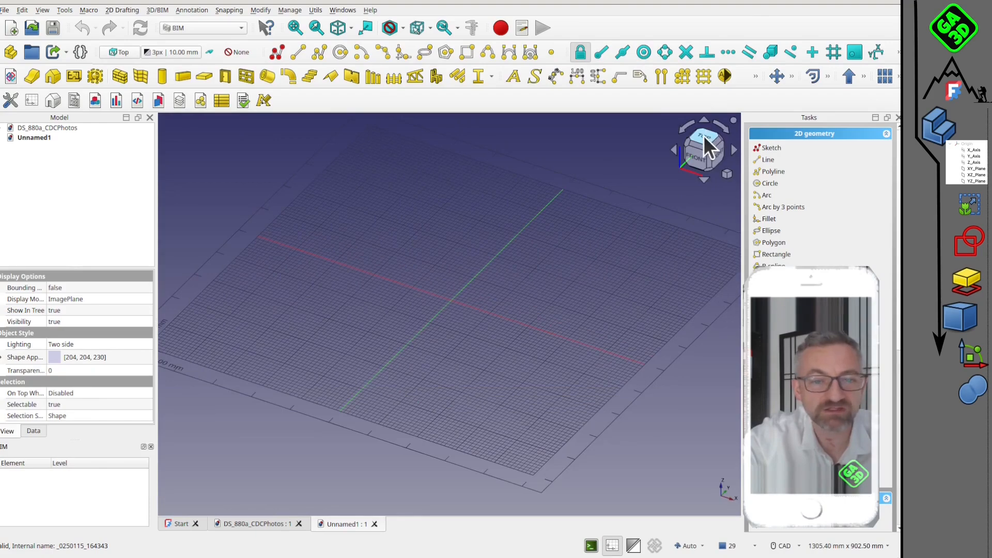
left_click(704, 137)
scroll(607, 256, "down", 4)
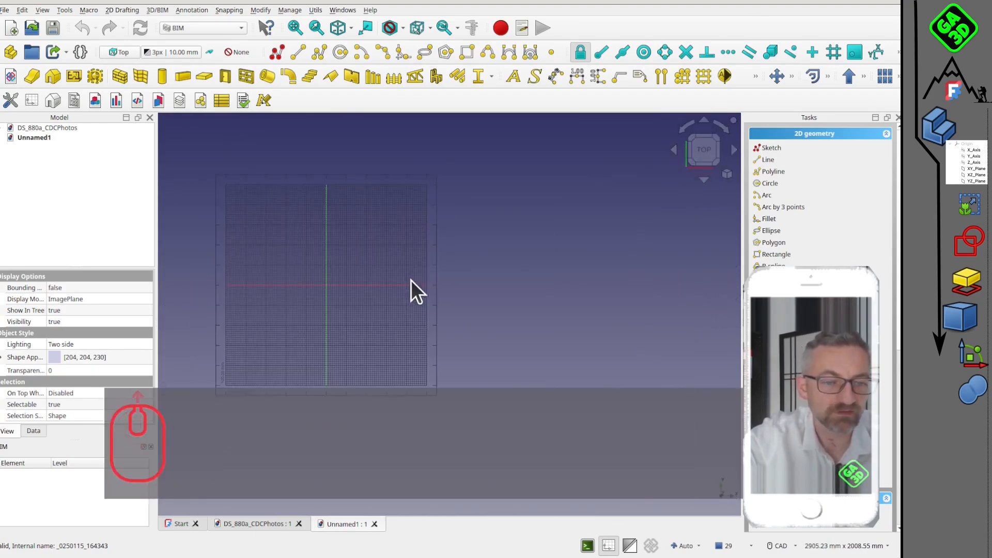
scroll(411, 280, "up", 2)
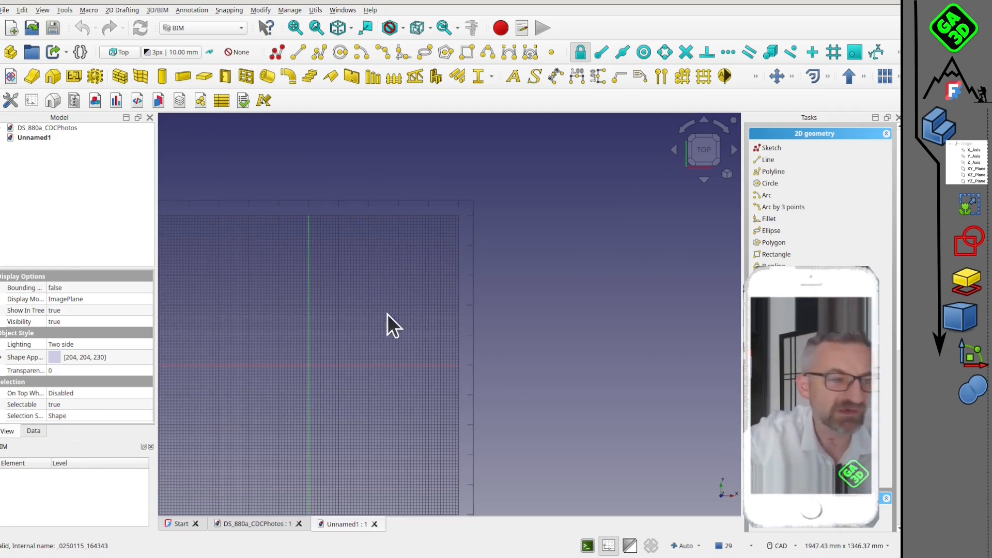
scroll(376, 278, "up", 1)
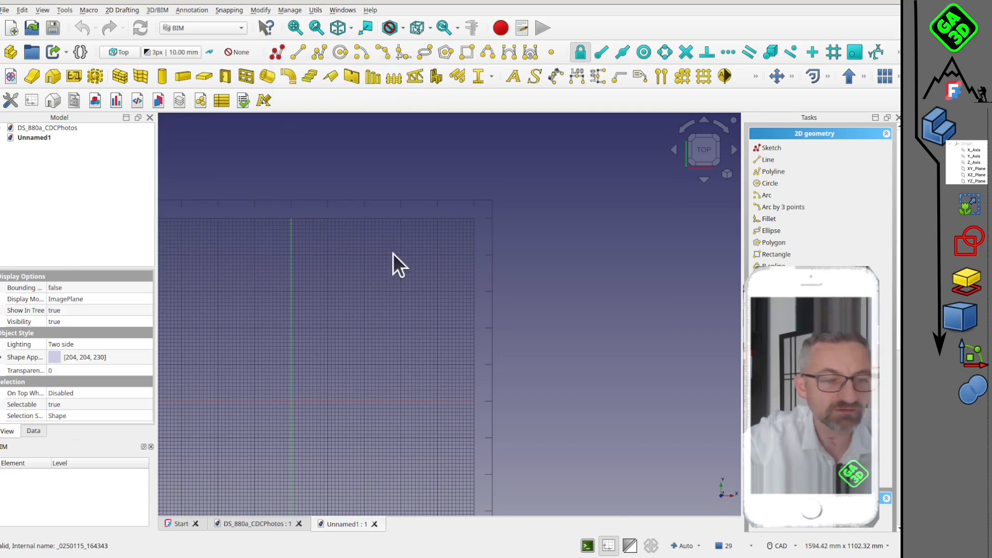
Create a new sketch and draw a horizontal 4000 mm line at 0° starting near the origin.
left_click(283, 46)
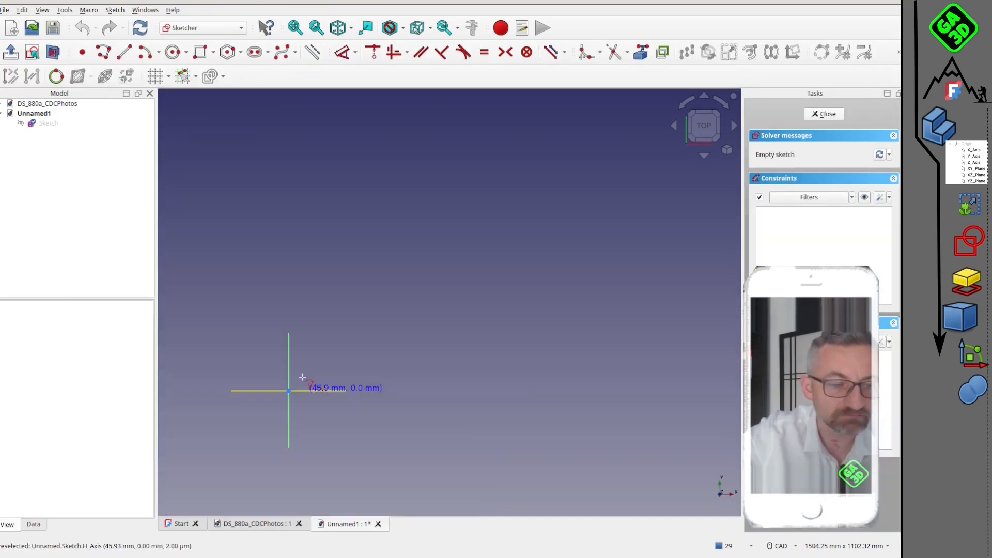
left_click(124, 51)
left_click(288, 383)
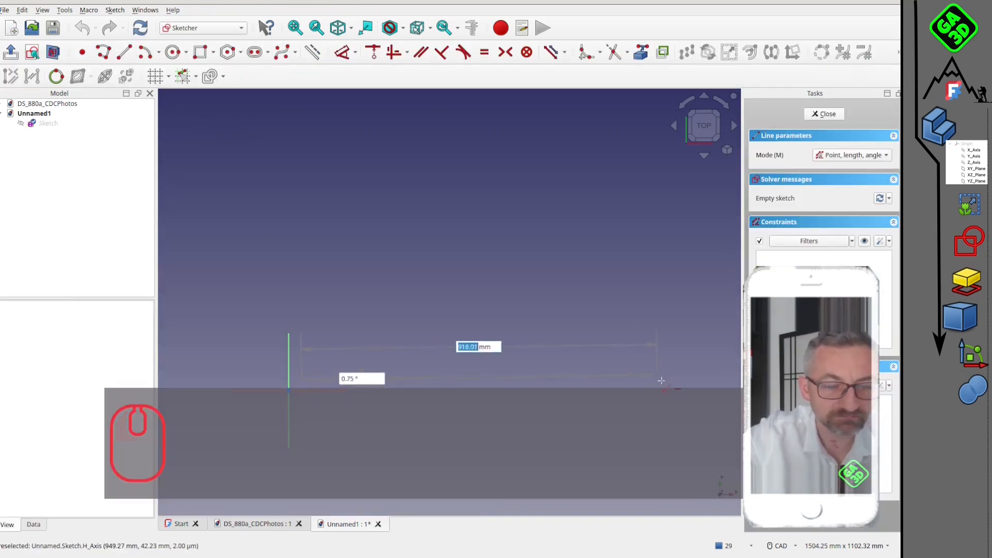
type("4000")
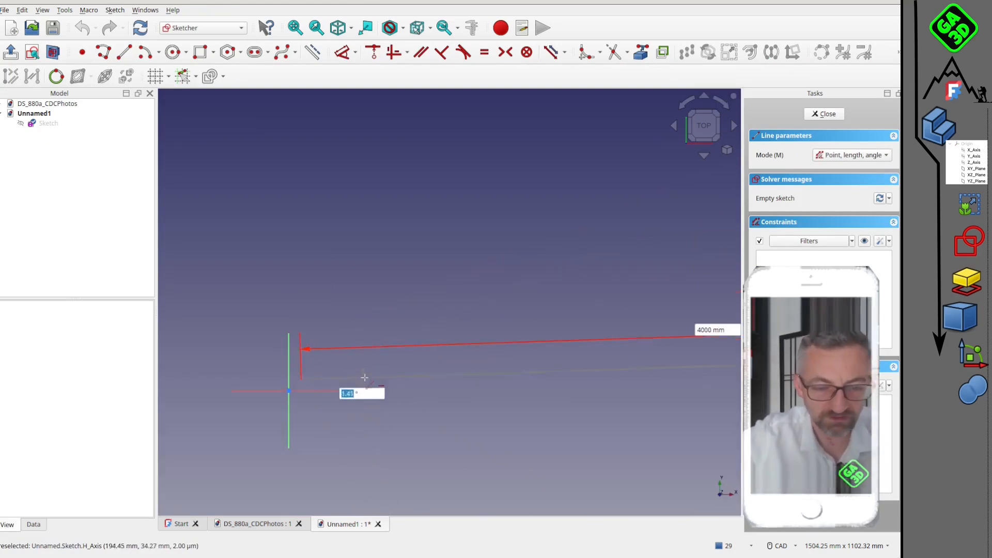
type("0")
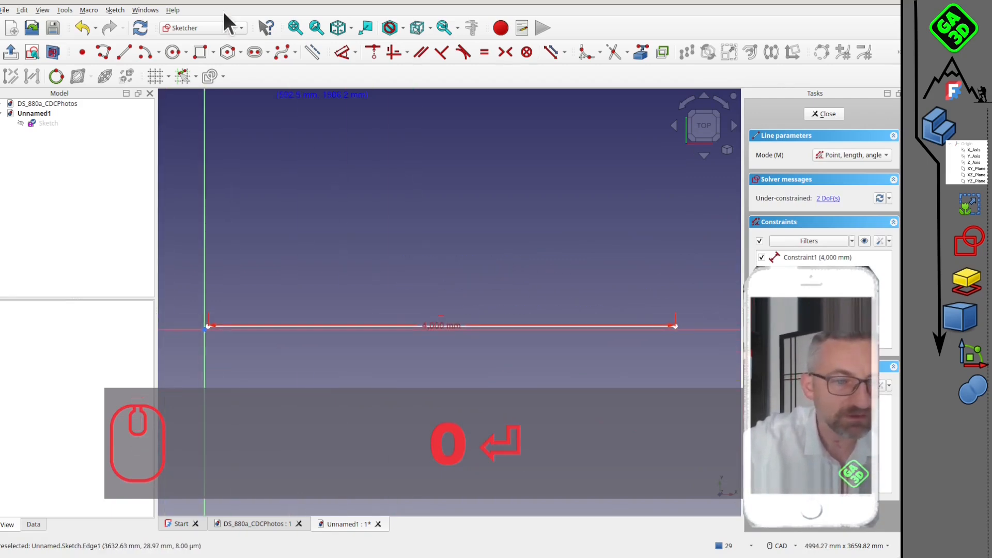
Begin a polyline at the 4000 mm line's left end with an upward segment about 1707 mm long and a horizontal one about 1130 mm.
left_click(98, 56)
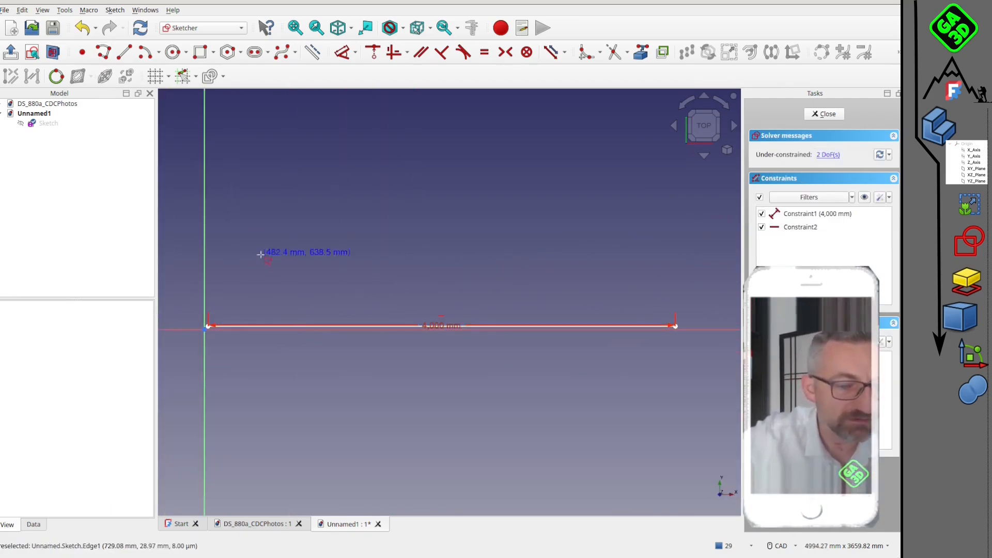
middle_click_drag(252, 294, 268, 325)
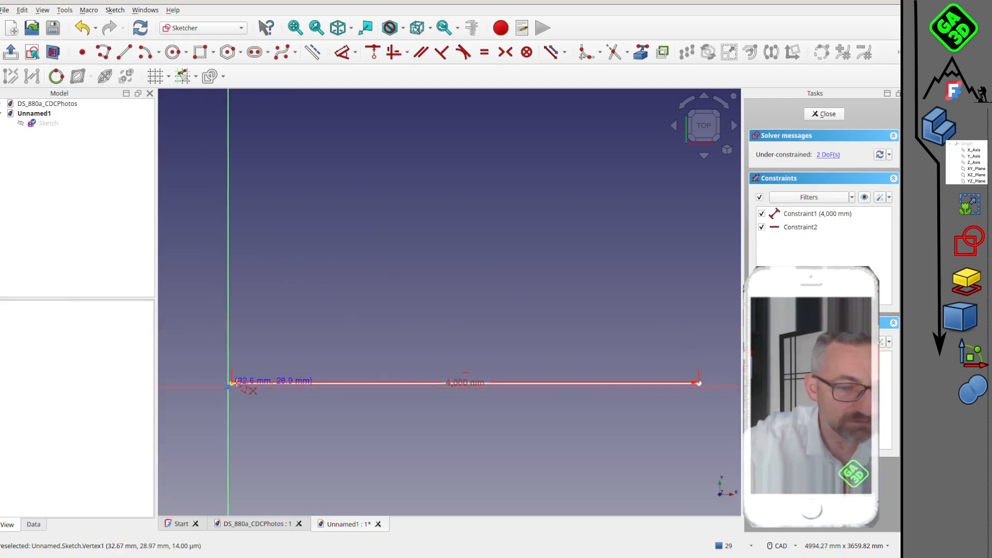
left_click(231, 382)
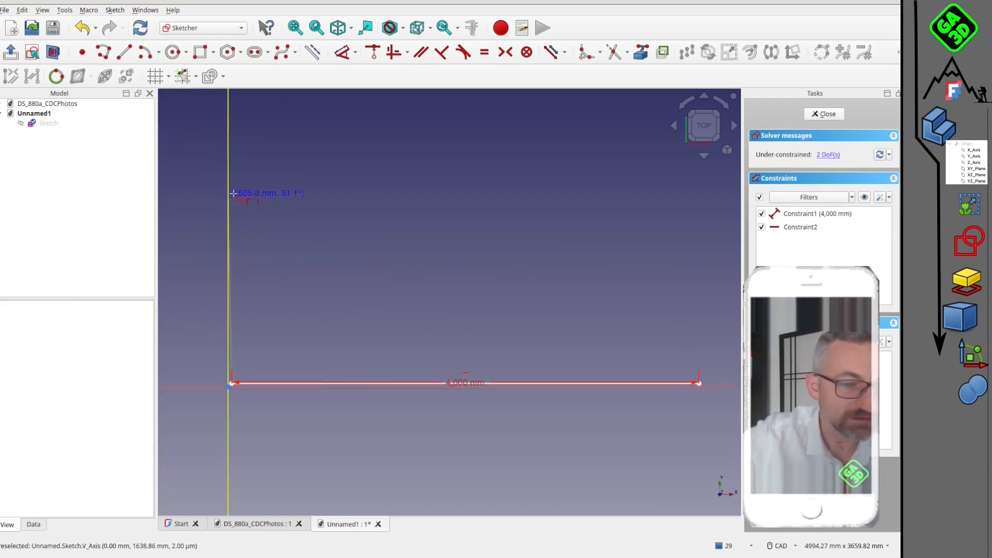
left_click(236, 177)
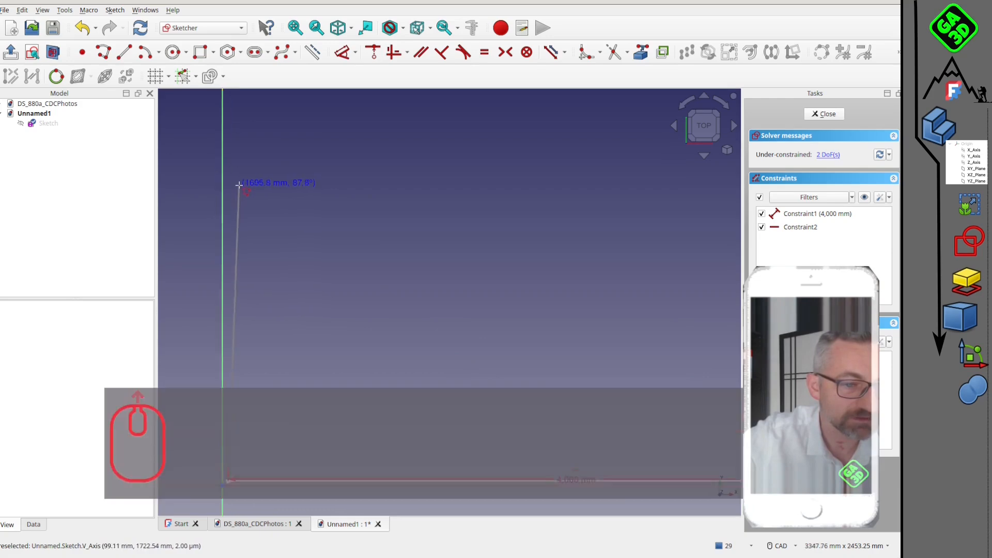
scroll(351, 190, "down", 3)
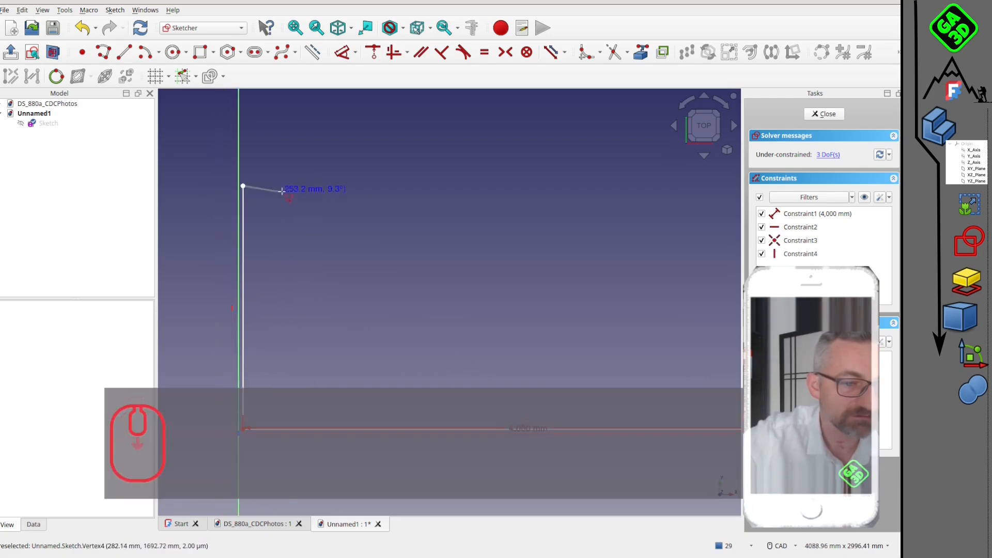
left_click(364, 199)
middle_click_drag(394, 200, 398, 234)
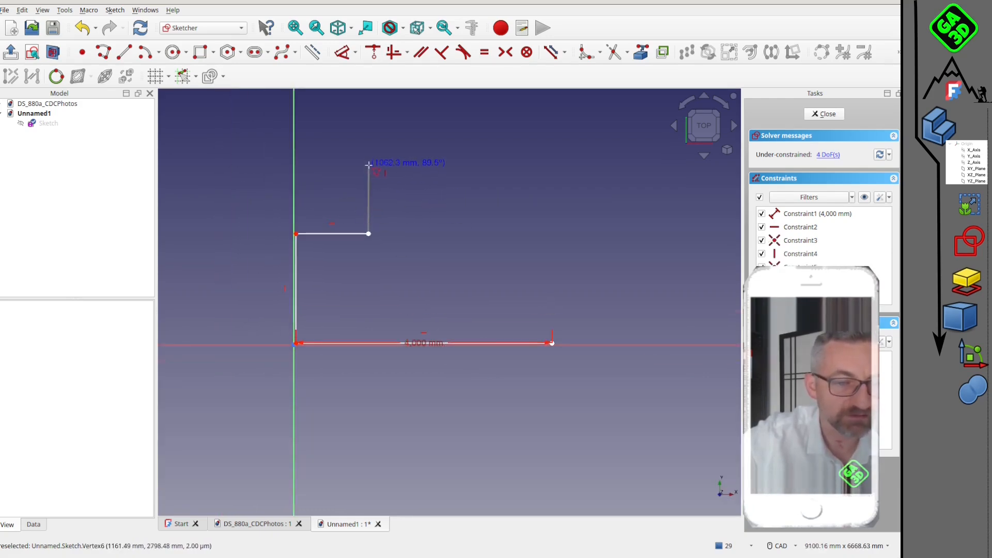
Continue the polyline with a recess about 1140 mm wide, a stepped side and a slanted segment, closing at the 4000 mm line's right end.
left_click(368, 165)
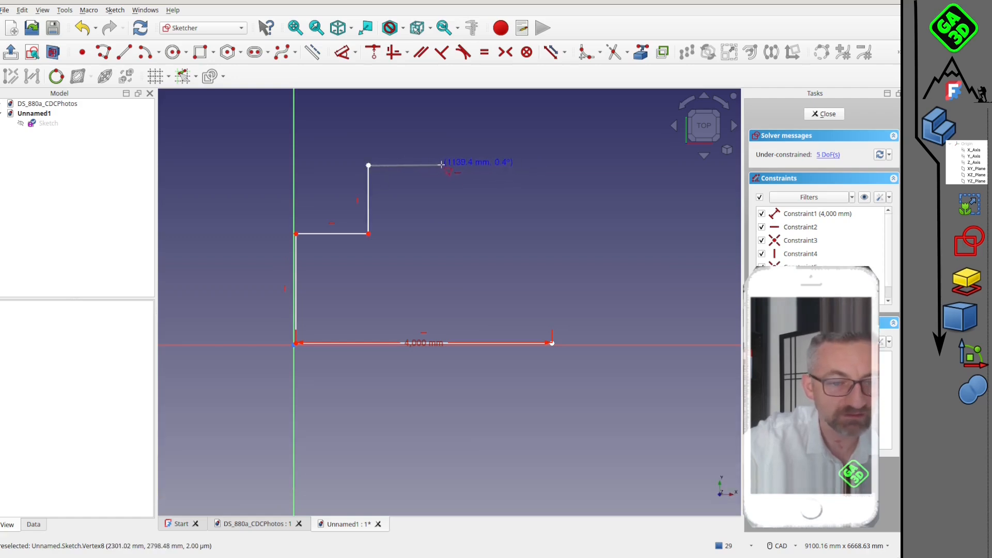
left_click(441, 165)
left_click(442, 234)
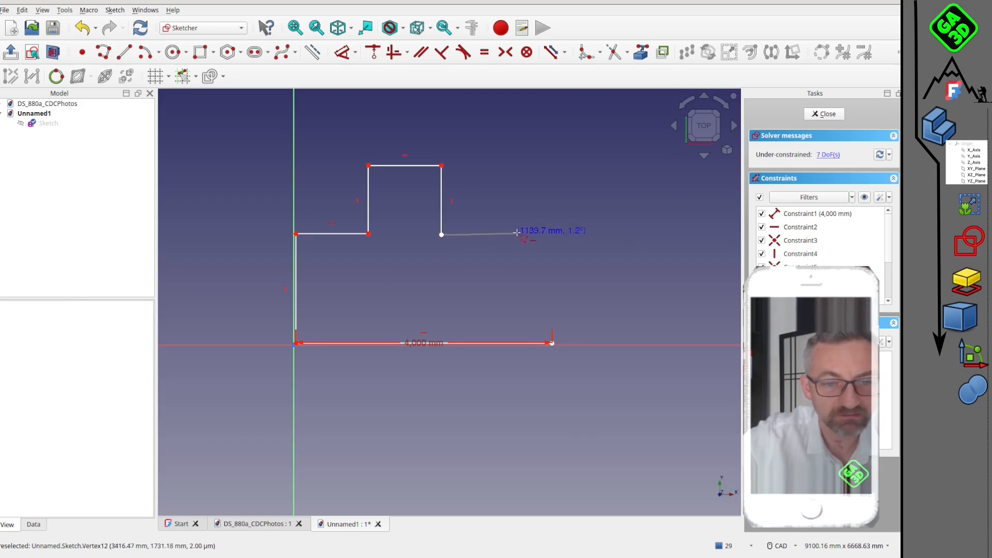
left_click(513, 235)
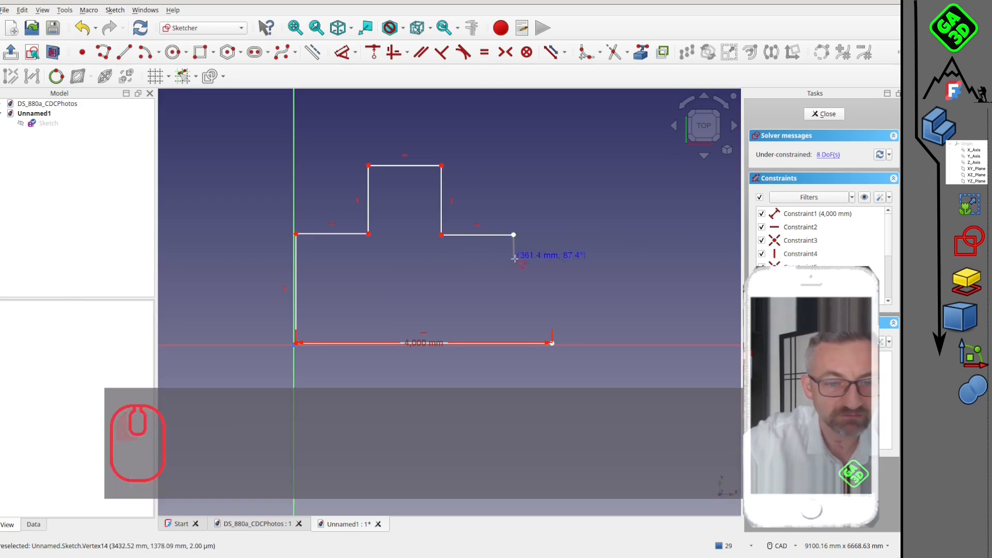
left_click(513, 281)
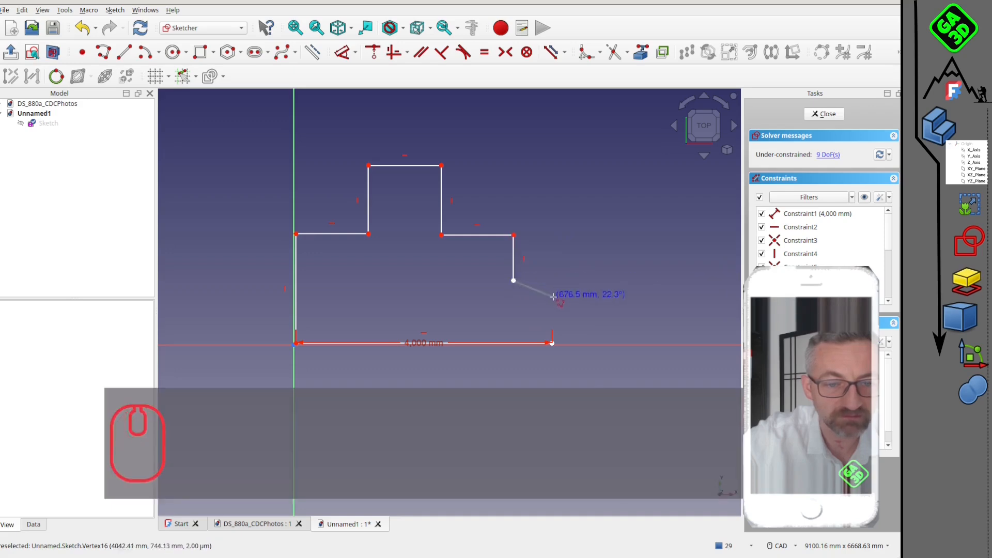
left_click(552, 292)
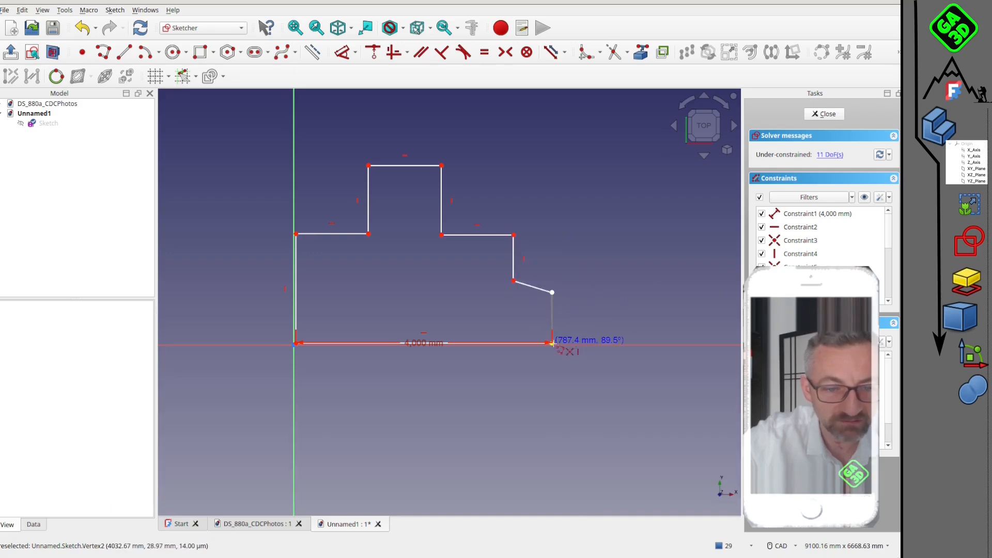
left_click(551, 343)
Dimension the outline's leftmost vertical wall at 2100 mm.
scroll(544, 260, "up", 3)
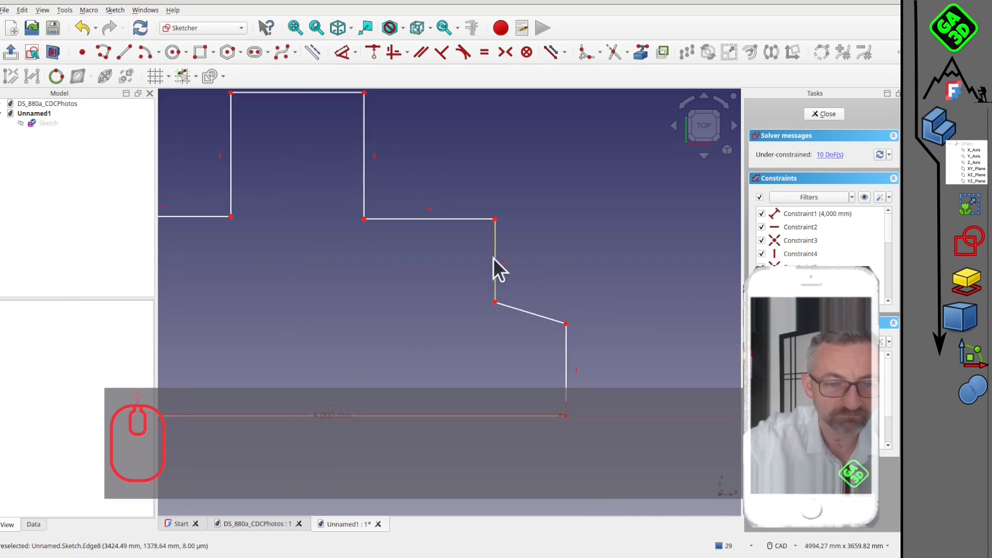
scroll(504, 268, "down", 4)
scroll(489, 306, "up", 3)
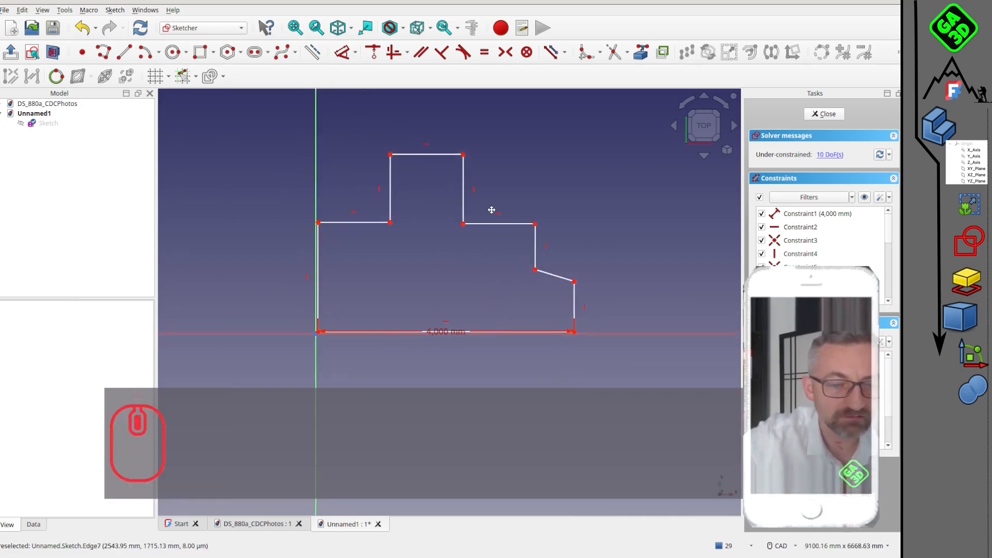
scroll(455, 271, "up", 2)
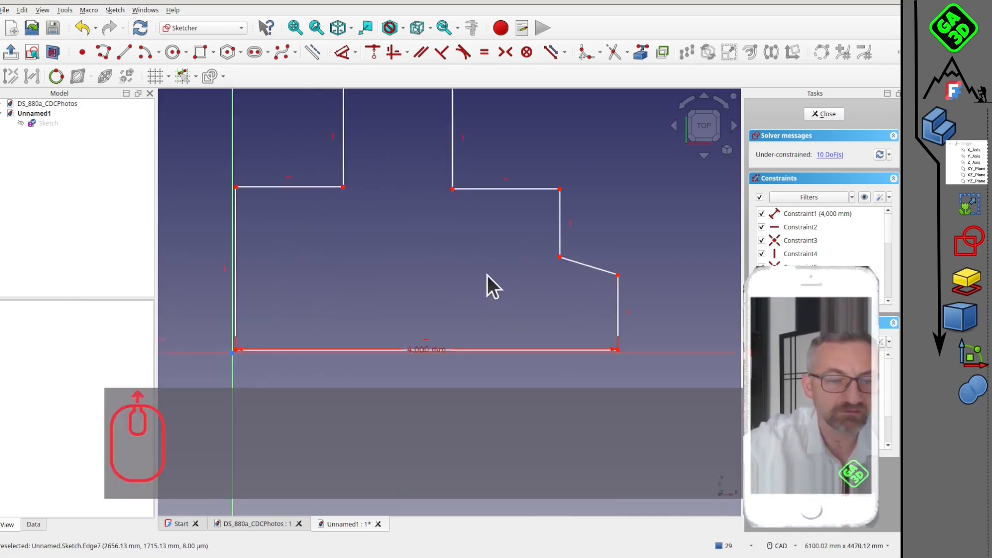
left_click(262, 223)
key("i")
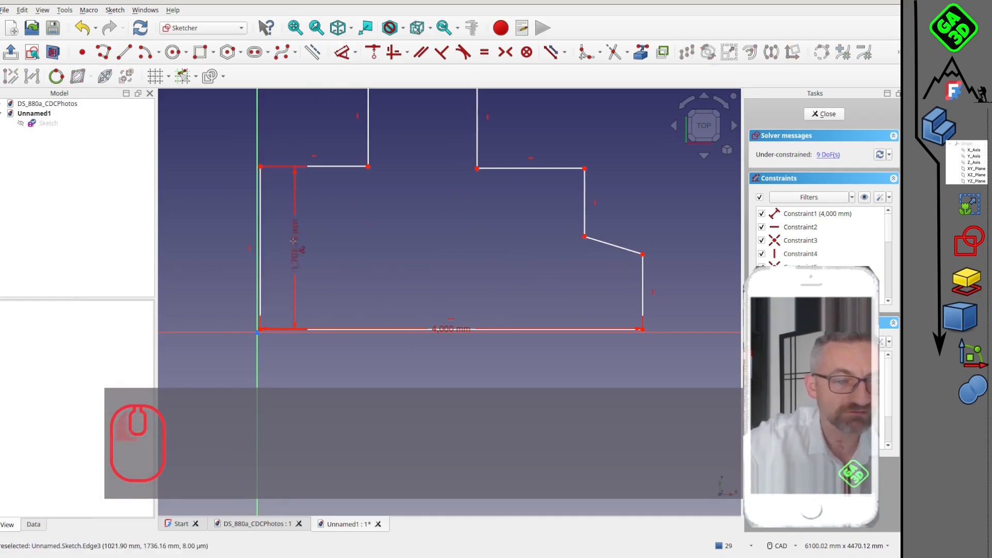
left_click(207, 228)
type("2100")
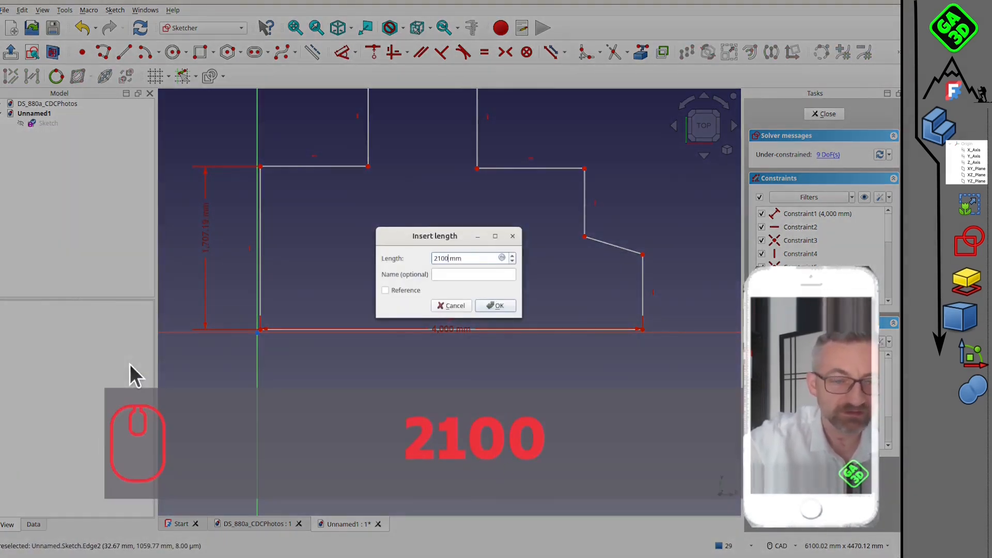
key("Return")
Add a horizontal dimension of 1000 mm to the short wall between the leftmost wall and the recess.
scroll(320, 215, "down", 4)
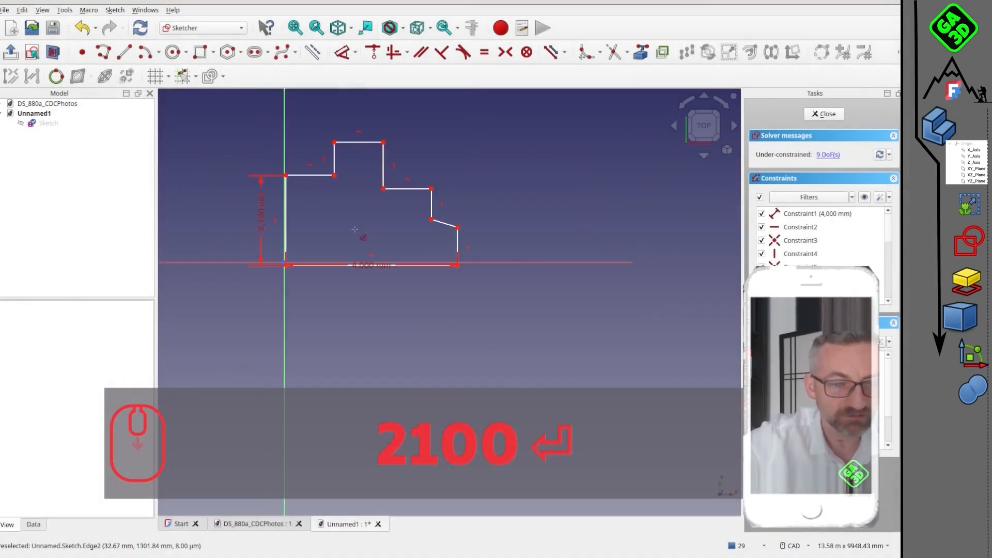
scroll(497, 254, "up", 2)
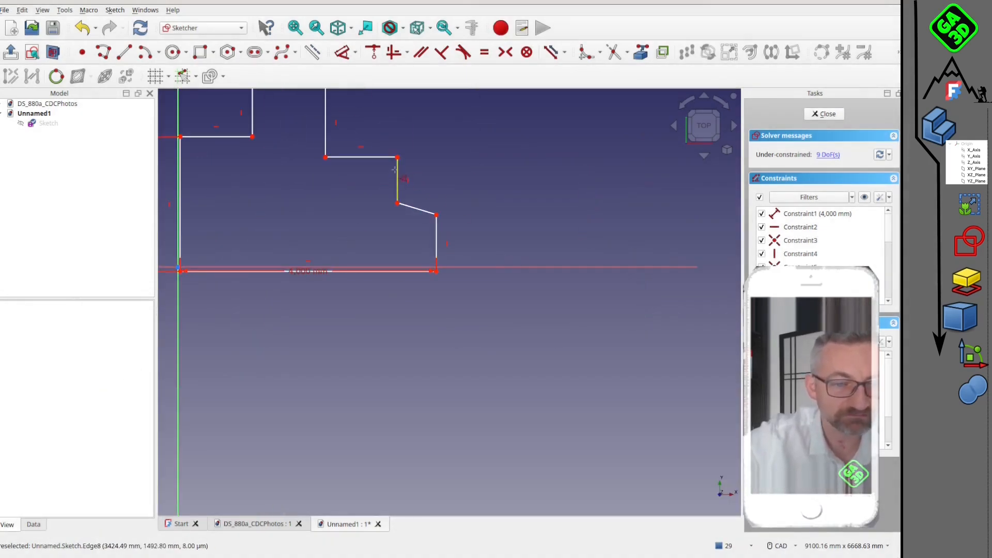
scroll(366, 177, "down", 3)
left_click(282, 152)
key("shift+h")
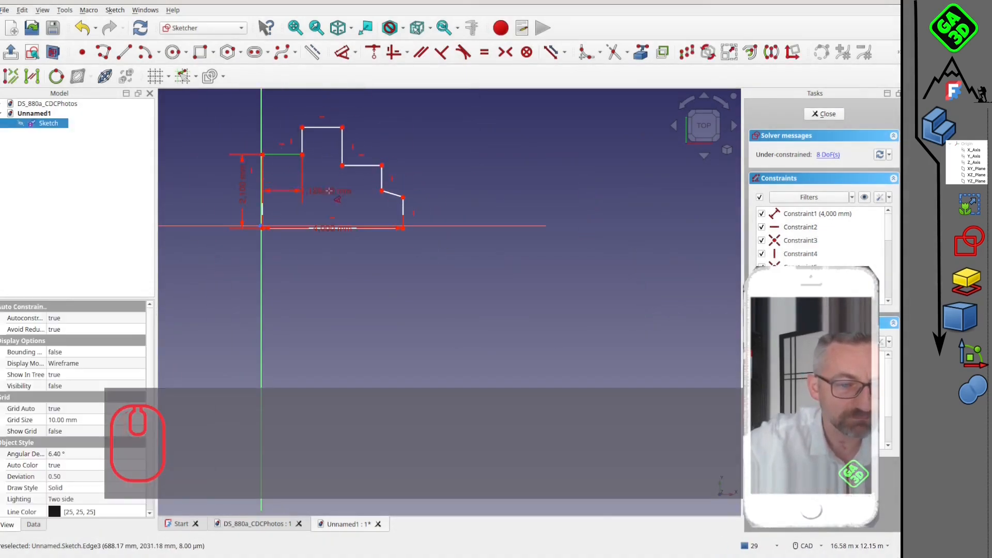
type("1000")
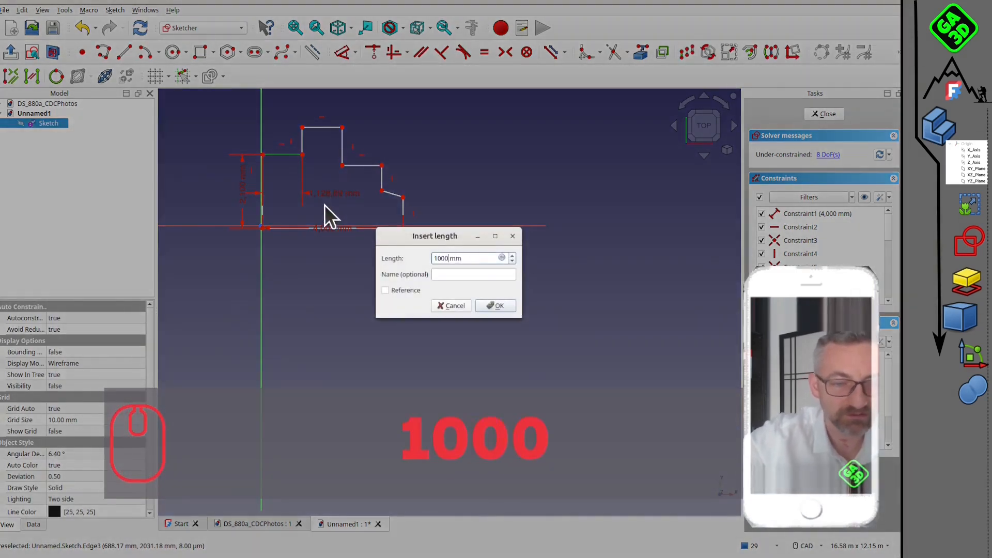
key("Return")
Dimension the width of the recess's upper edge at 950 mm.
scroll(346, 179, "up", 3)
left_click(320, 103)
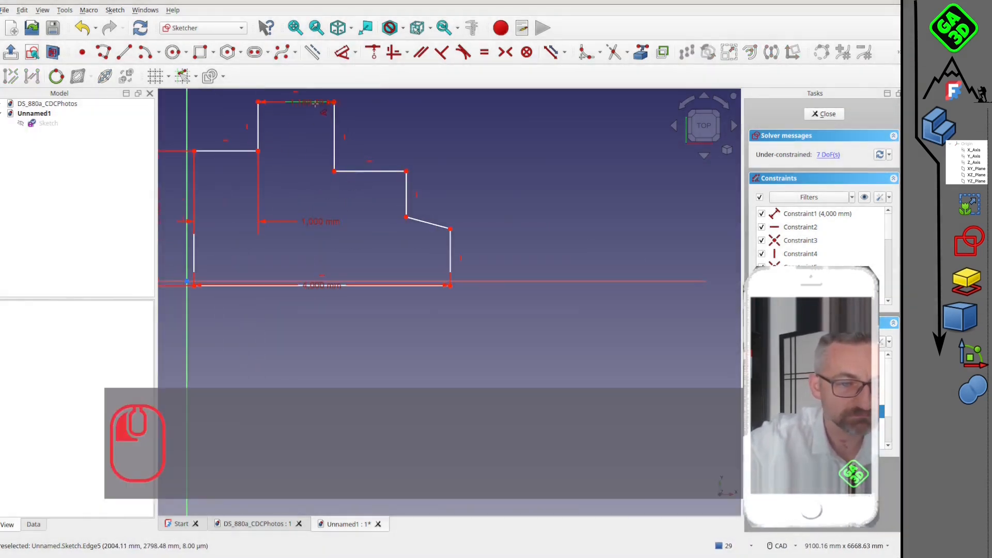
left_click(427, 130)
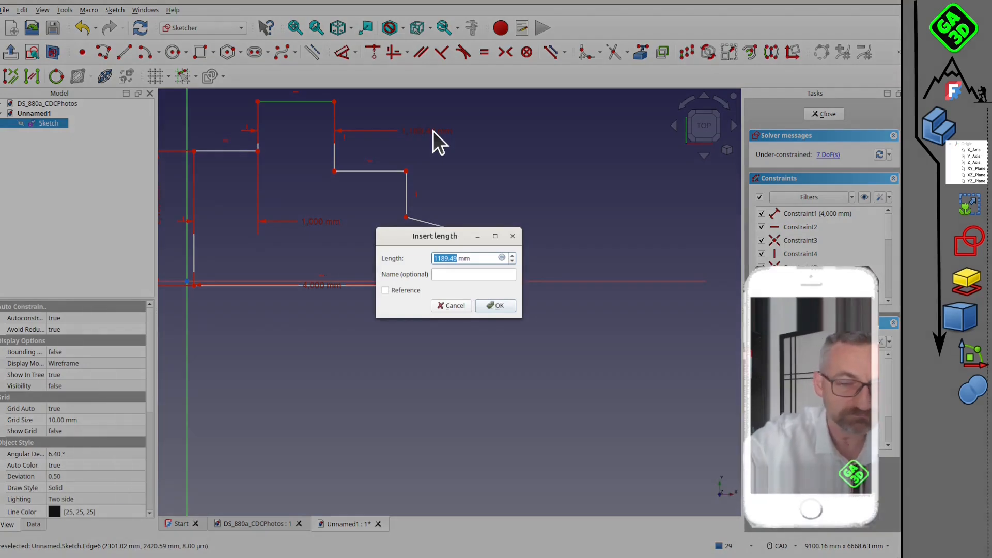
type("95")
key("Return")
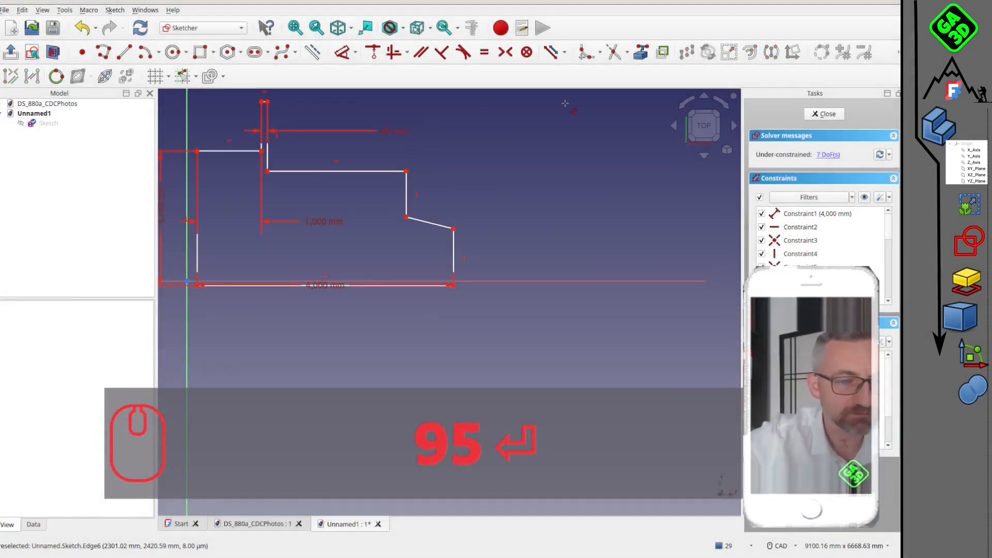
double_click(392, 129)
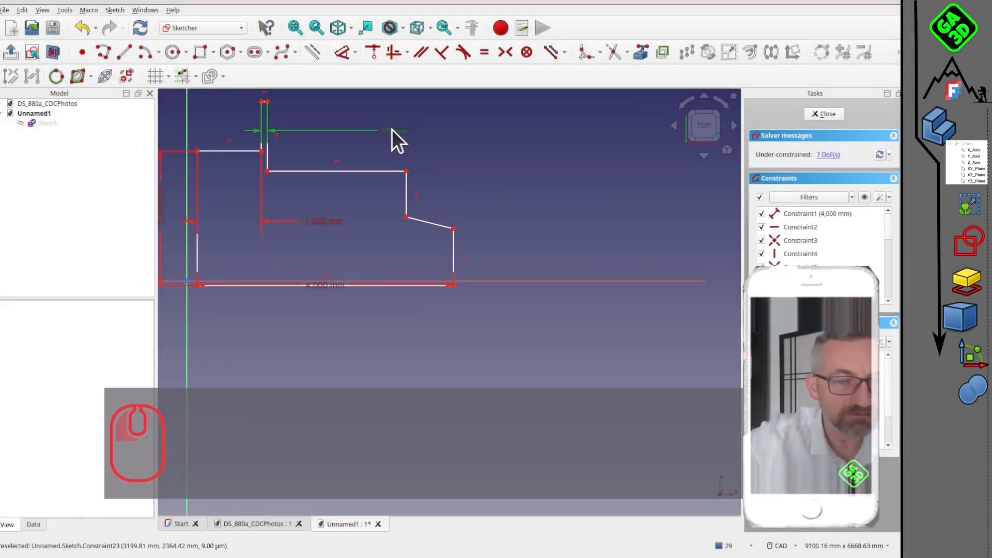
left_click(441, 259)
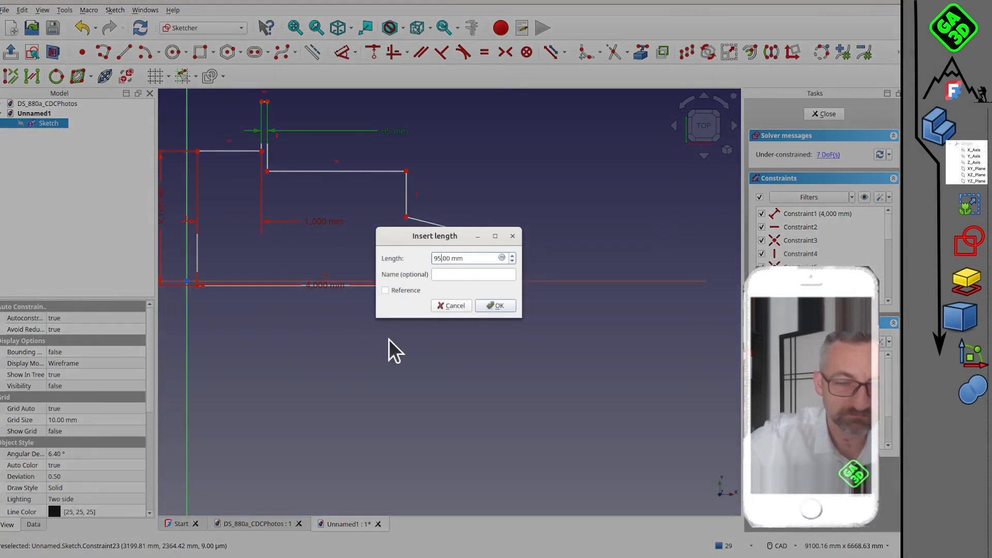
type("00")
key("Return")
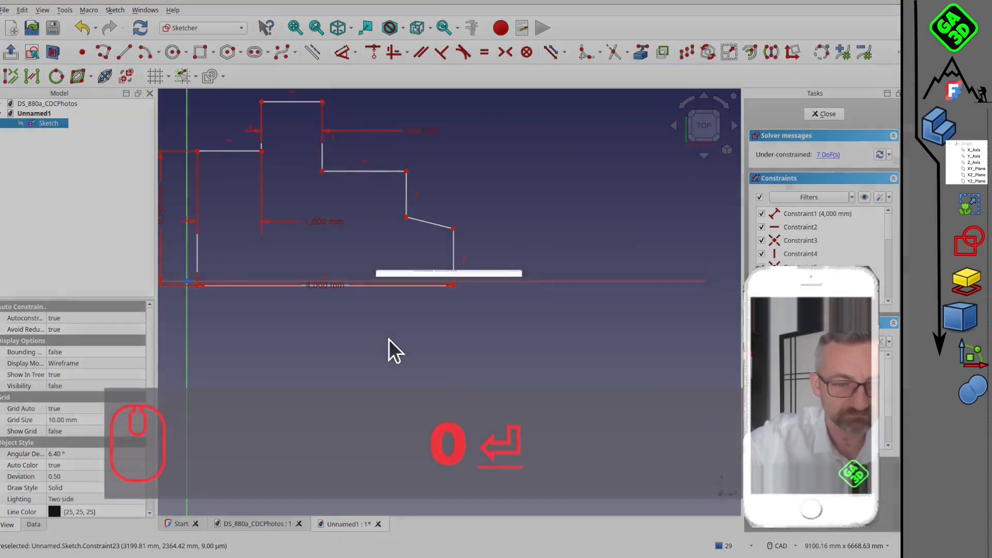
Align the two lower corners of the recess with a horizontal constraint.
middle_click_drag(381, 196, 407, 305)
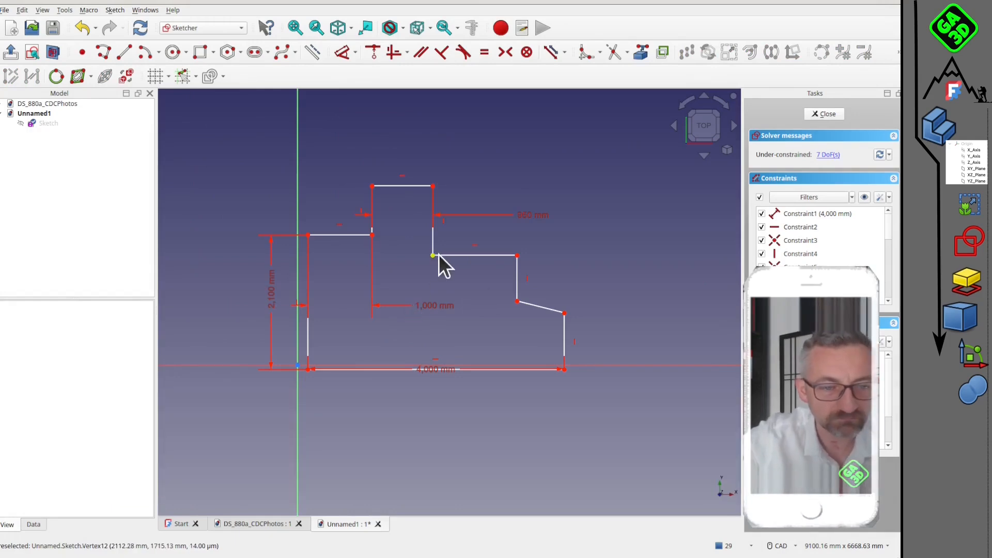
left_click(432, 262)
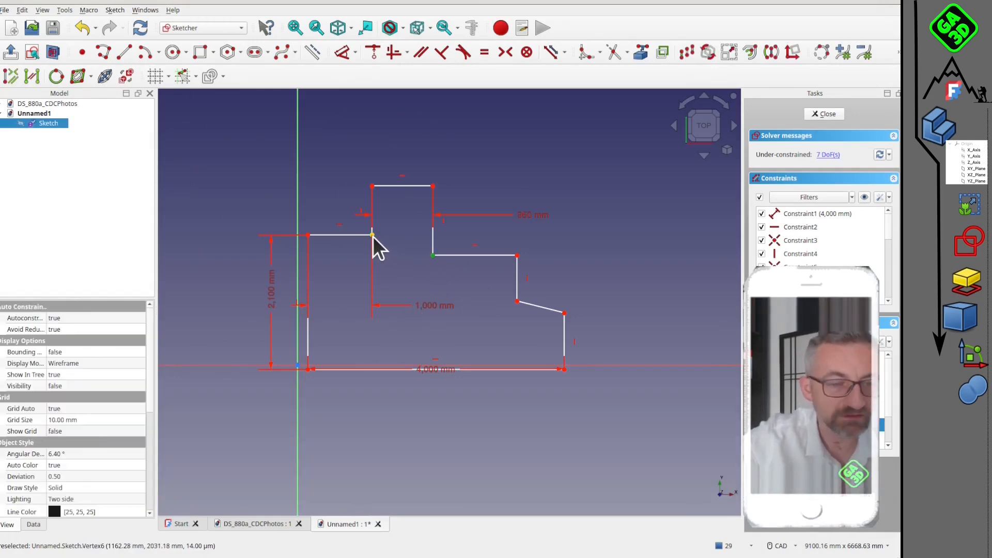
left_click(373, 236, "ctrl")
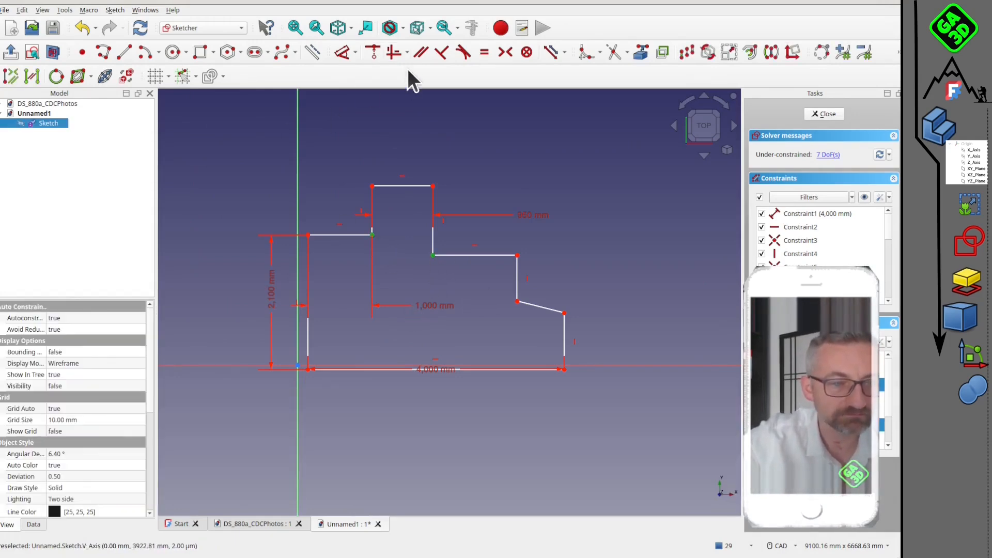
left_click(407, 53)
left_click(401, 87)
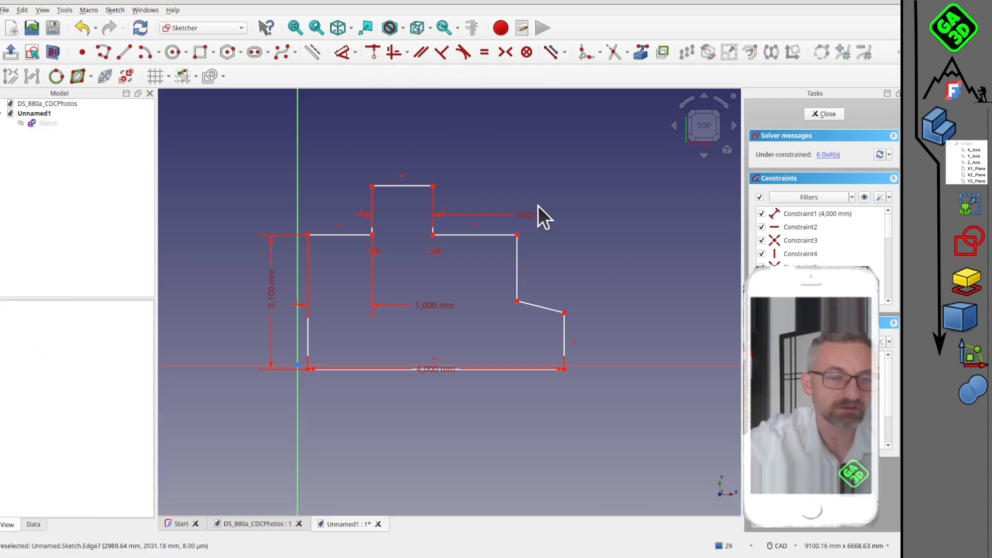
Dimension the vertical wall above the slanted segment at 900 mm.
scroll(559, 300, "up", 1)
left_click(512, 256)
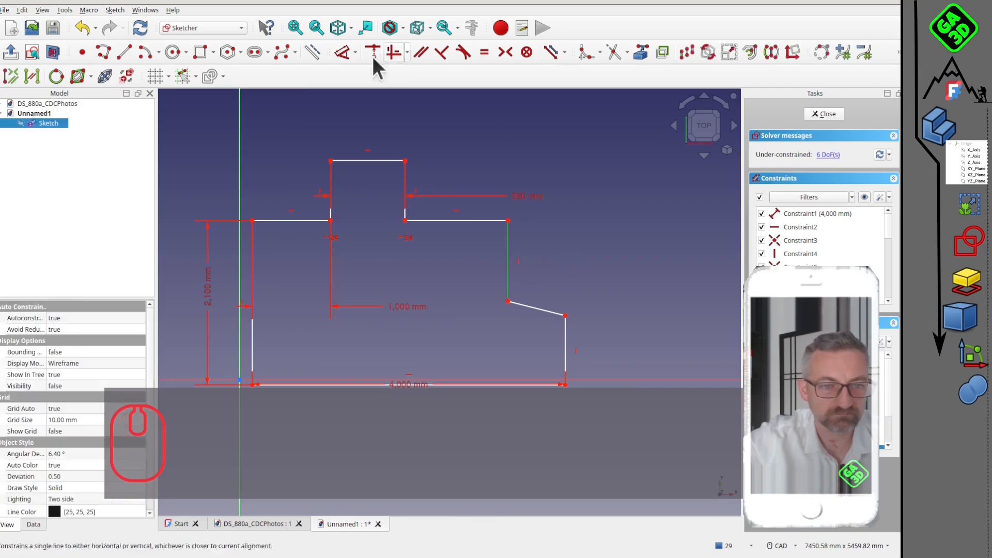
left_click(343, 52)
left_click(620, 263)
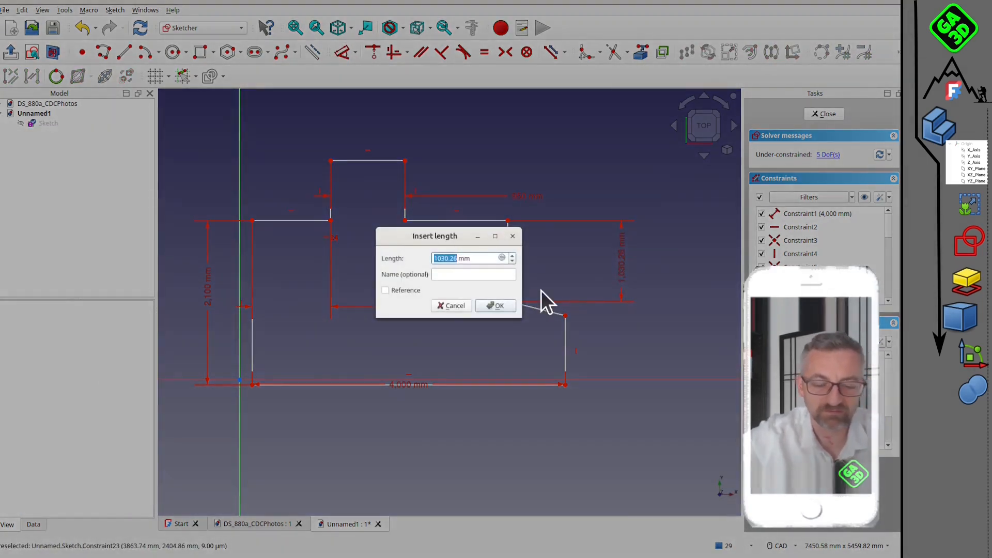
type("900")
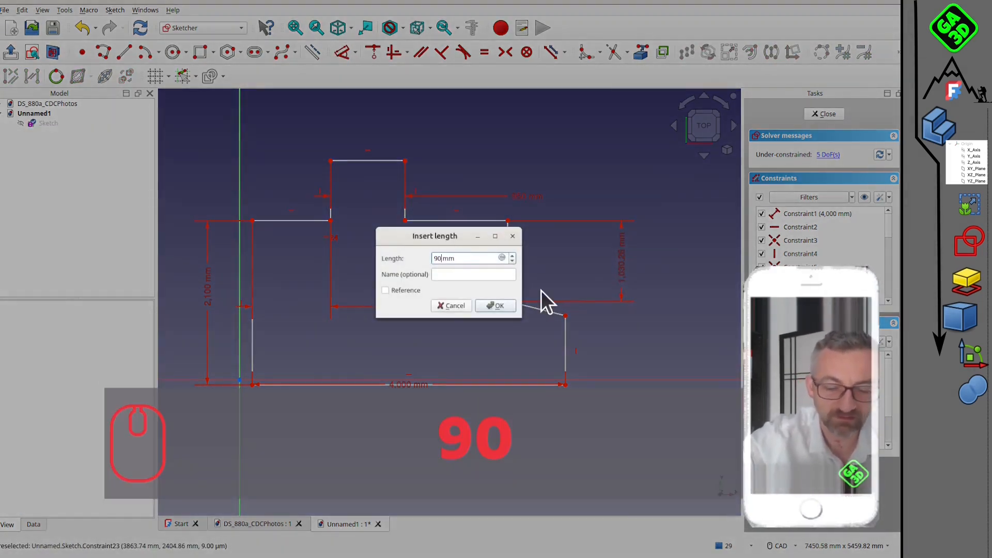
key("Return")
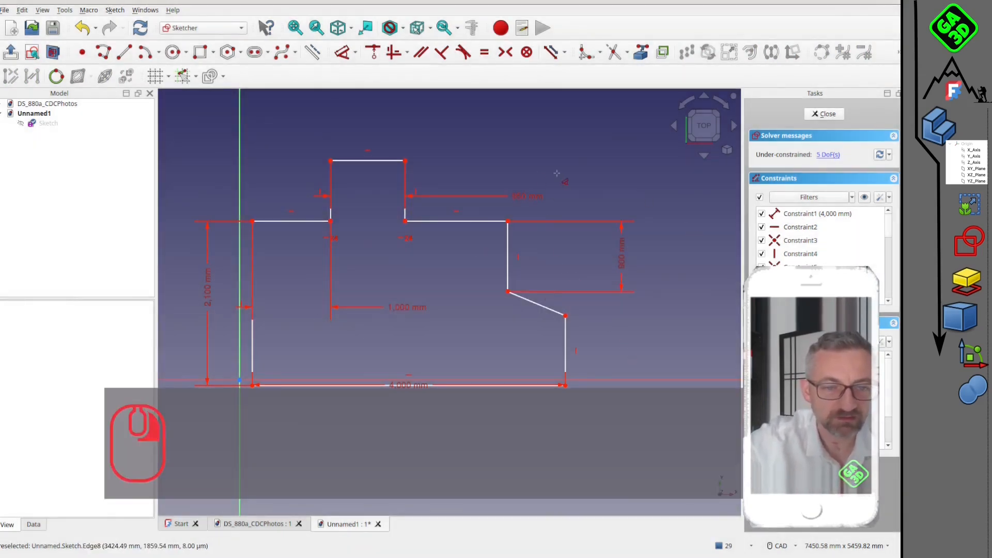
Add a horizontal dimension of 1300 mm to the wall between the recess and the 900 mm vertical wall.
left_click(450, 222)
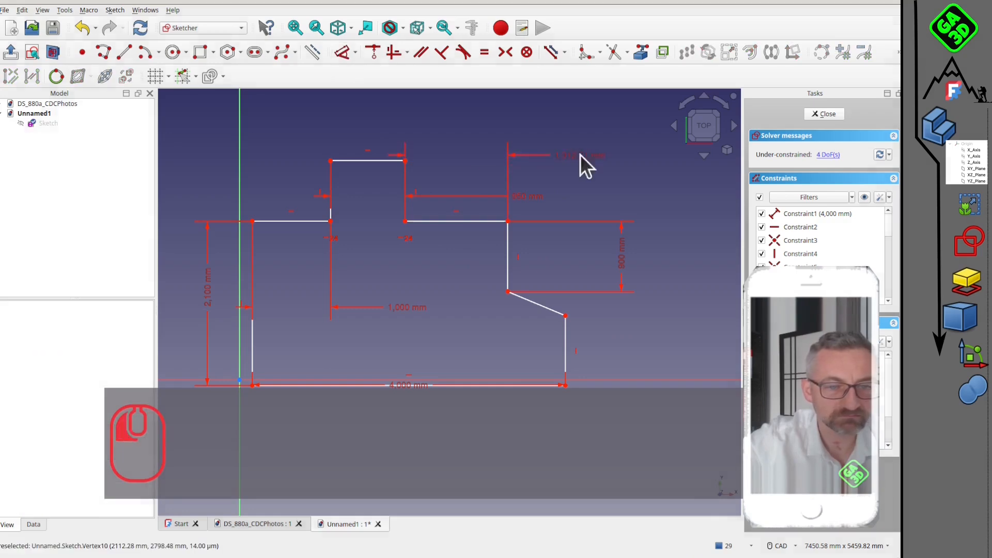
left_click(581, 154)
type("1300")
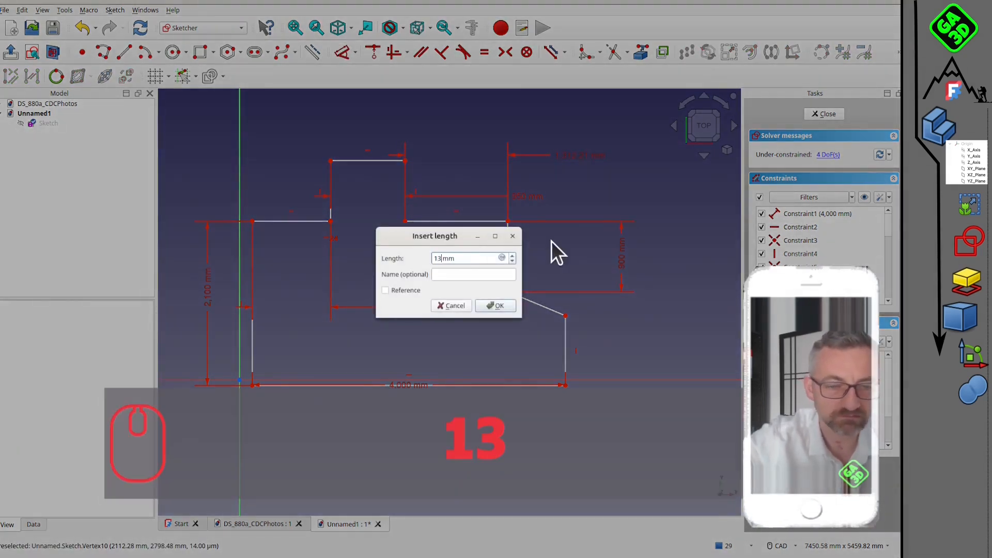
key("Return")
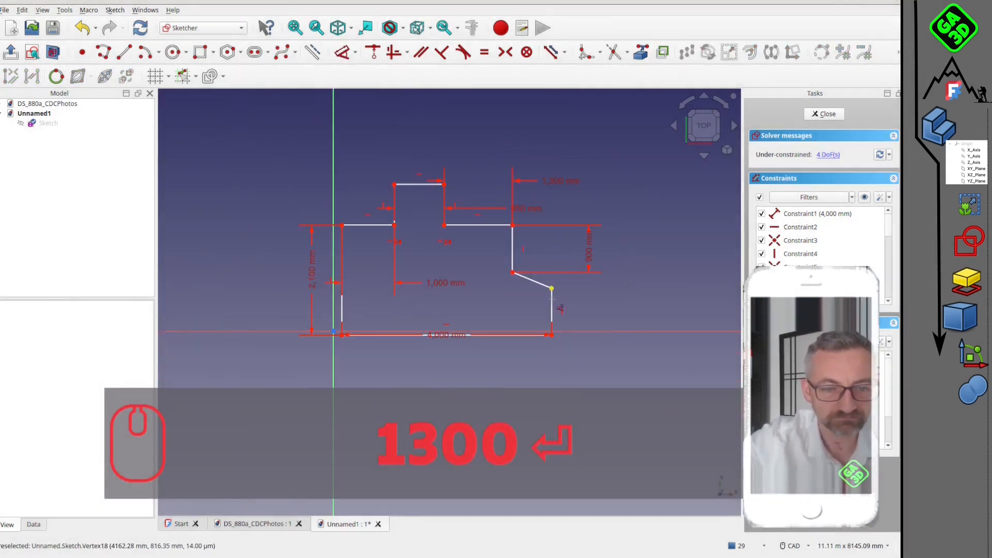
Move the lower end of the slanted wall slightly upward along the outline's rightmost wall to flatten its slope.
scroll(509, 299, "up", 3)
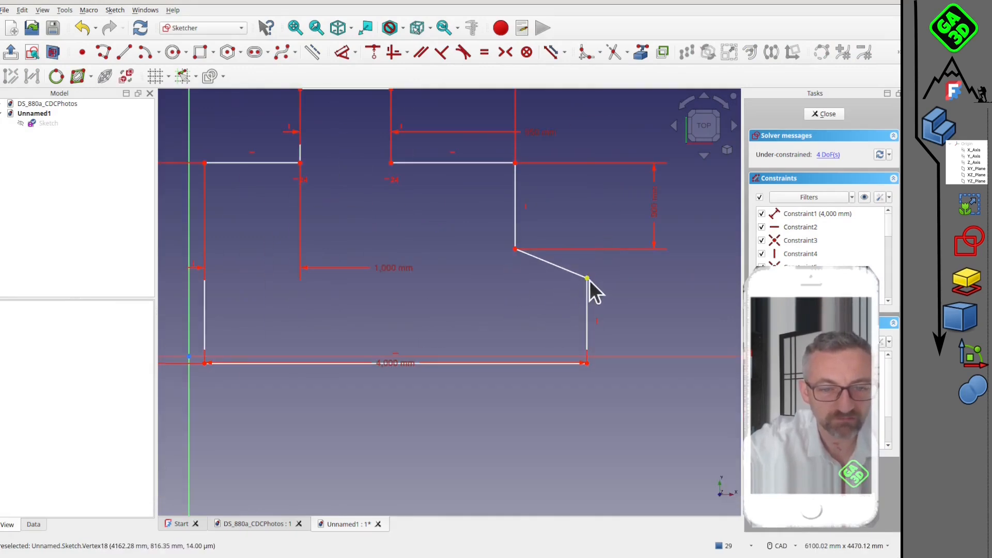
scroll(584, 297, "down", 2)
mouse_move(583, 299)
middle_mouse_down()
mouse_move(511, 244)
mouse_move(523, 269)
middle_mouse_up()
scroll(401, 272, "up", 3)
scroll(531, 262, "down", 1)
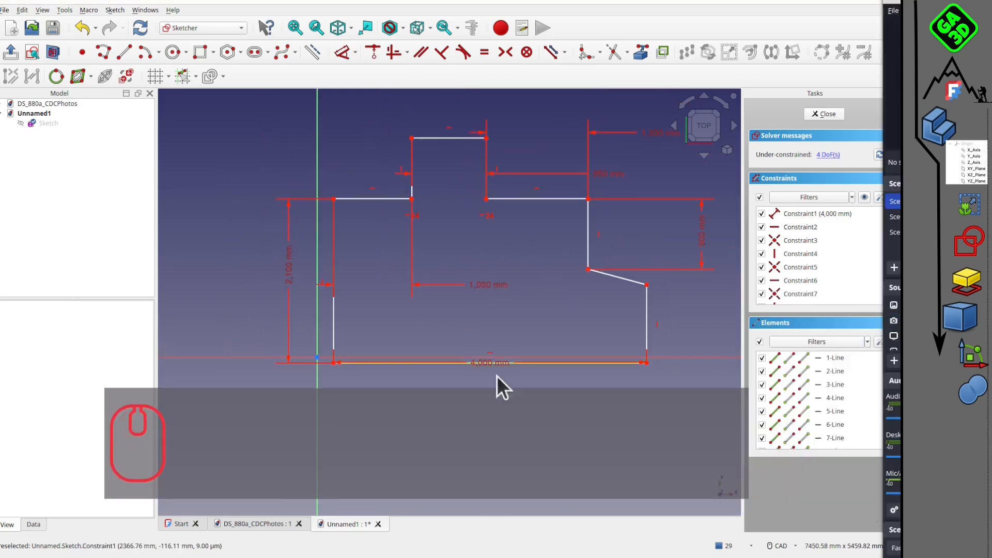
scroll(478, 334, "up", 1)
scroll(485, 326, "down", 2)
Convert the recess's upper edge to construction geometry and close the sketch.
mouse_move(485, 327)
middle_mouse_down()
mouse_move(426, 213)
mouse_move(445, 219)
middle_mouse_up()
scroll(426, 225, "up", 2)
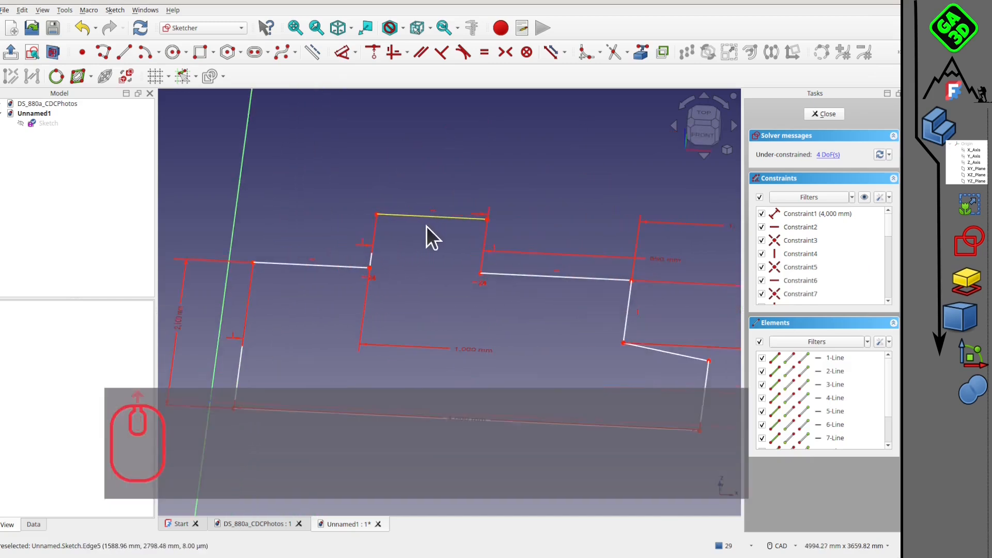
left_click(427, 218)
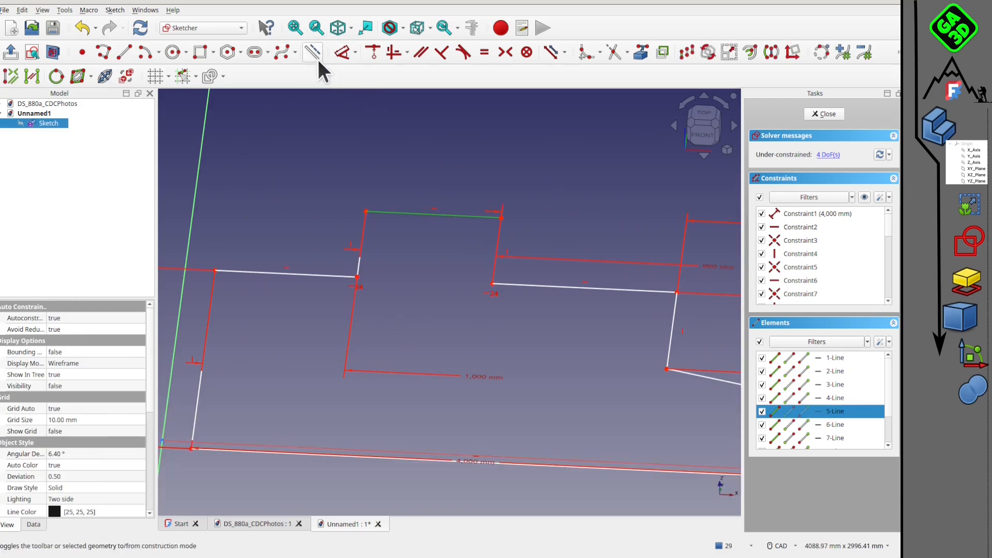
left_click(315, 48)
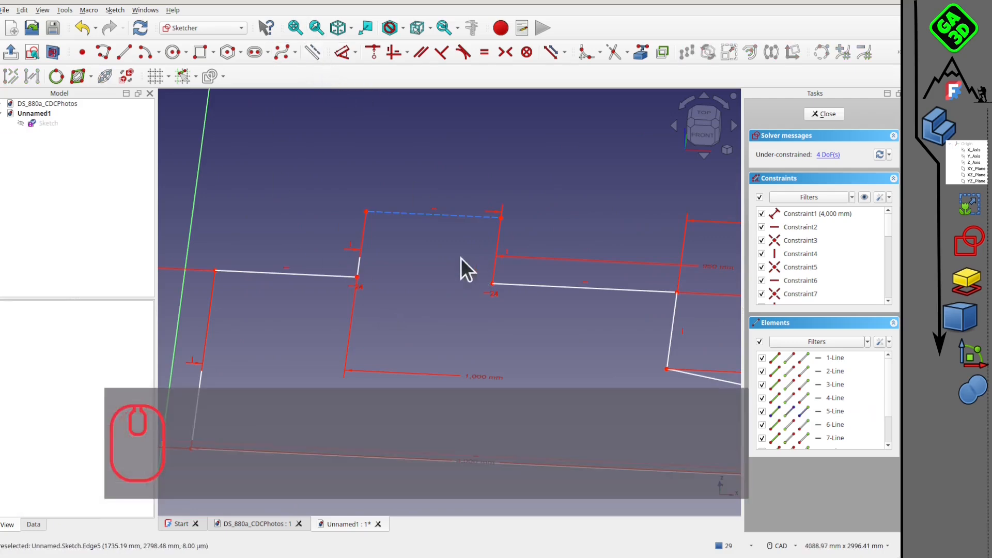
scroll(447, 242, "down", 3)
middle_click_drag(421, 239, 439, 305)
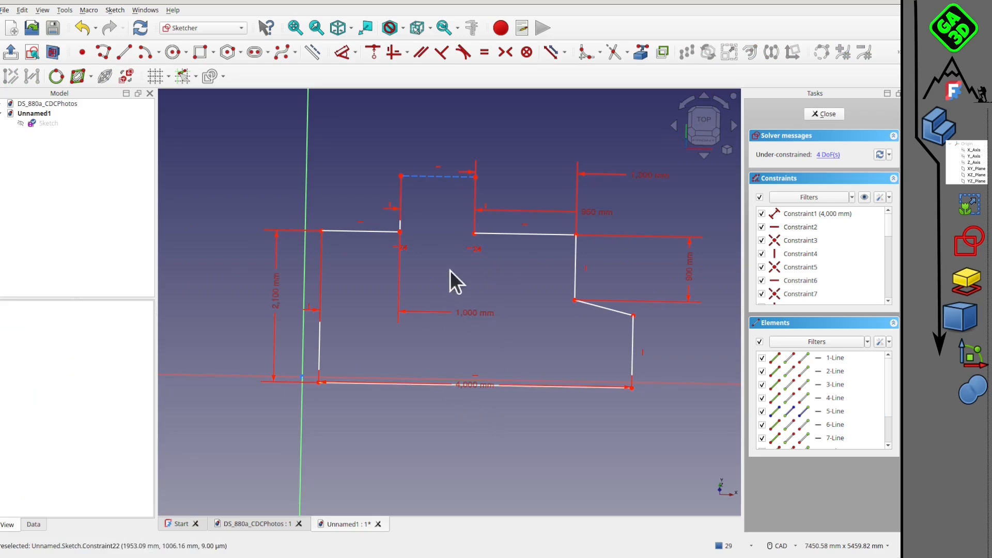
mouse_move(450, 271)
middle_mouse_down()
mouse_move(433, 243)
mouse_move(354, 248)
mouse_move(399, 266)
middle_mouse_up()
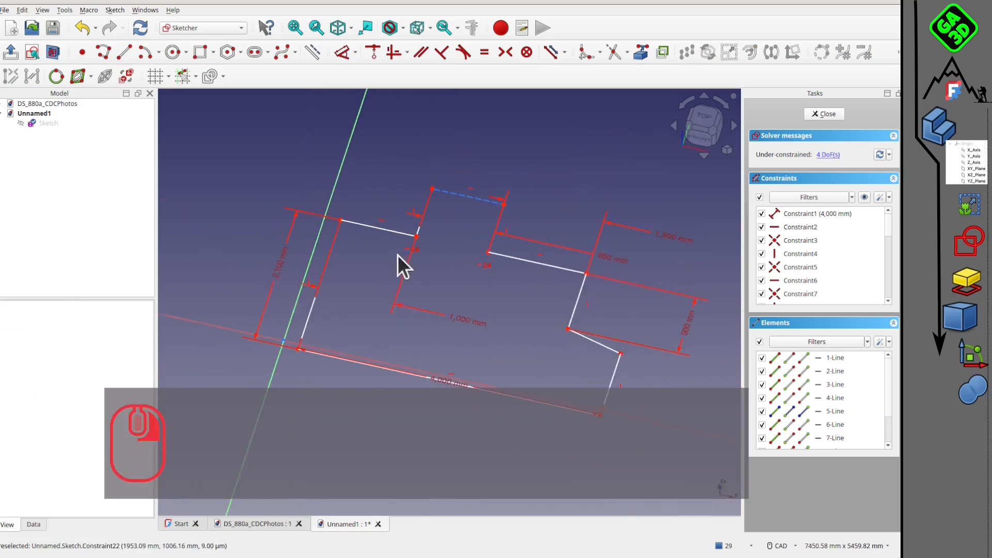
left_click(824, 114)
Create a BIM wall from the room outline sketch, using its leftmost and lower edges as the selection.
scroll(472, 266, "up", 5)
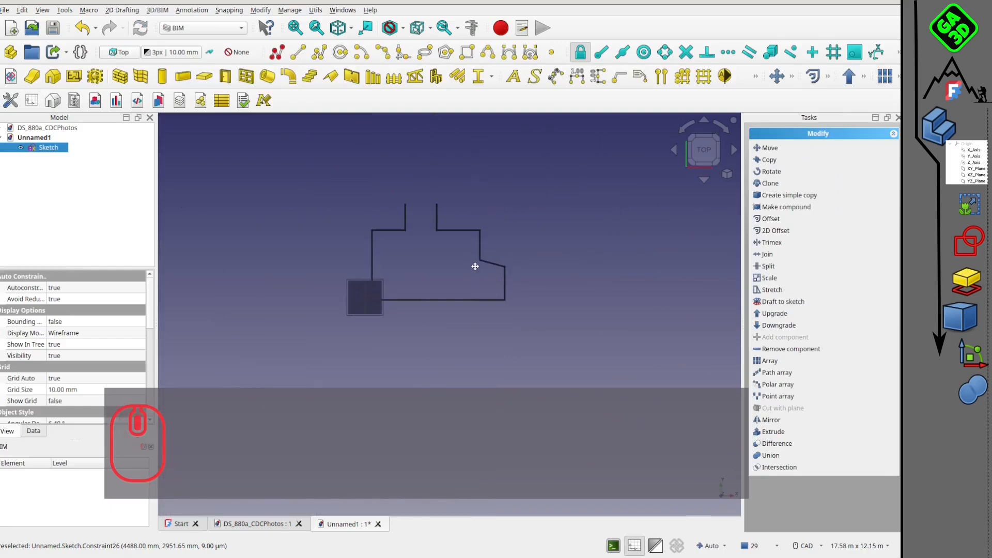
middle_click_drag(443, 262, 418, 286)
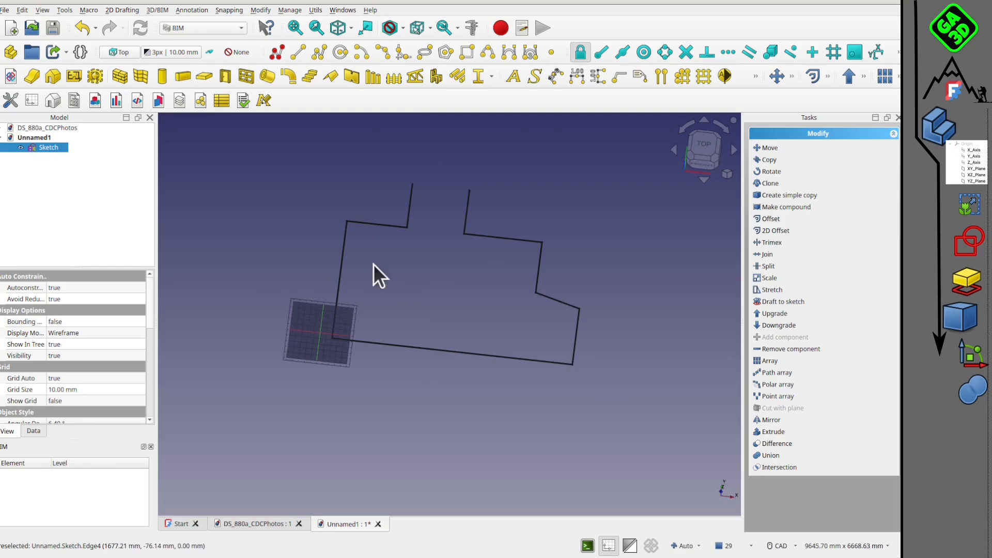
left_click(345, 255)
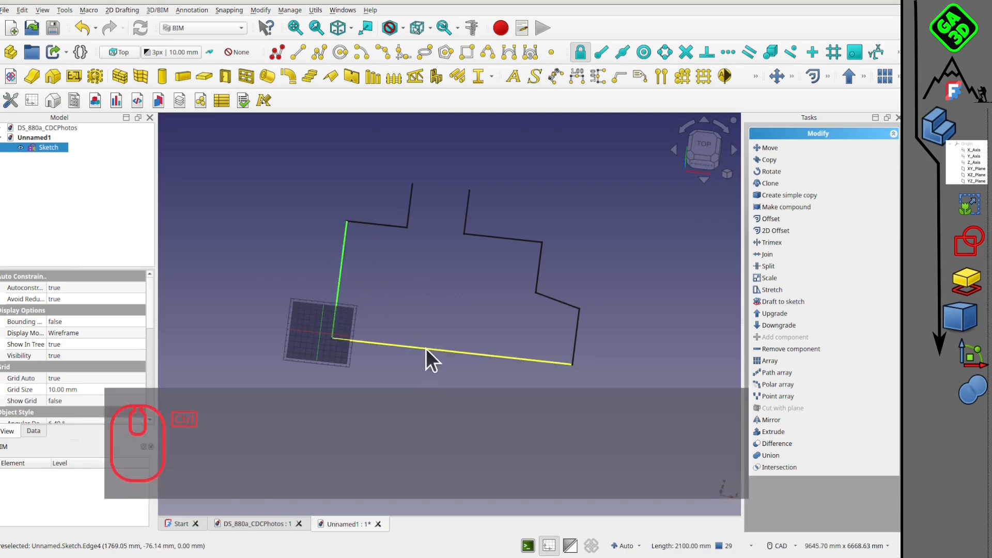
left_click(426, 348, "ctrl")
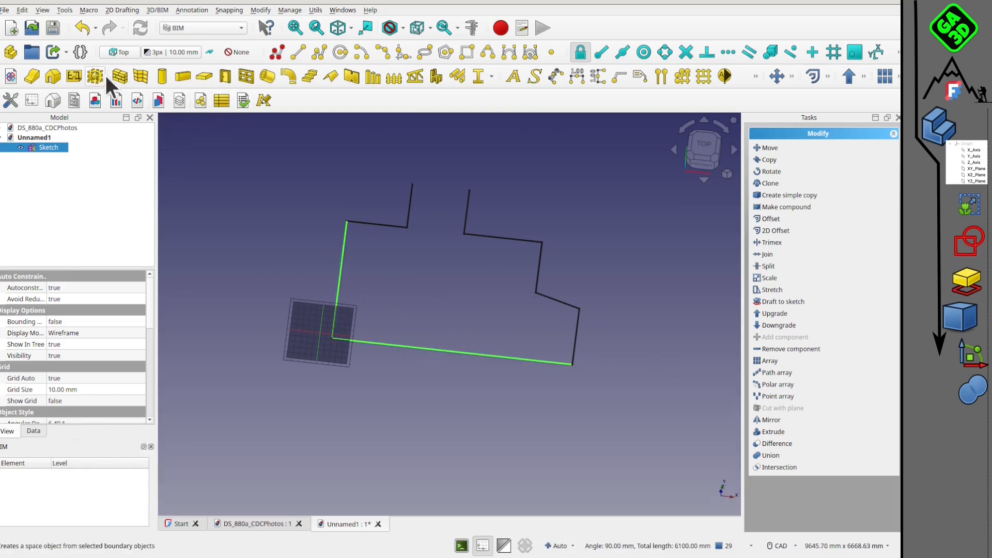
left_click(120, 77)
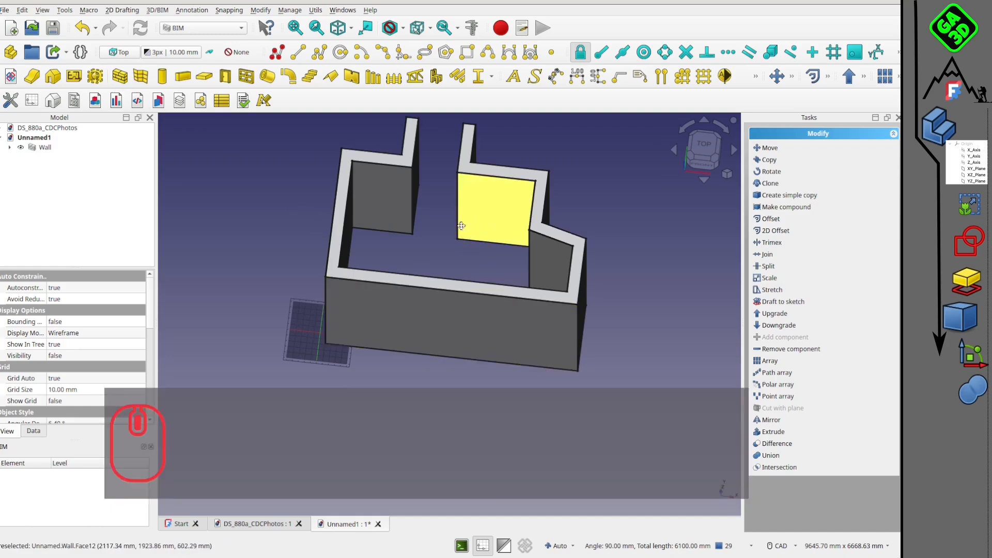
mouse_move(431, 243)
middle_mouse_down()
mouse_move(438, 281)
mouse_move(428, 244)
middle_mouse_up()
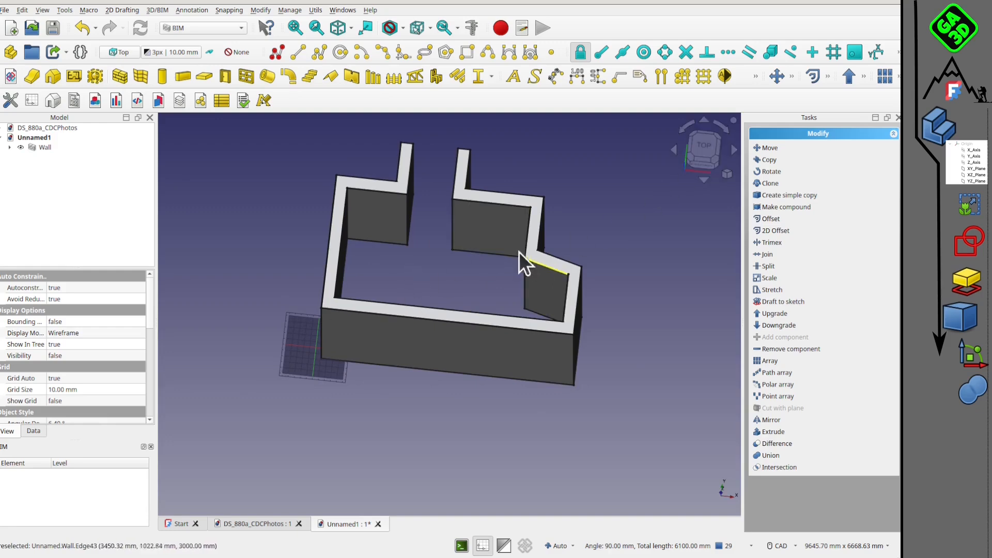
Set the wall's height to 2500 mm.
left_click(33, 149)
scroll(111, 362, "down", 3)
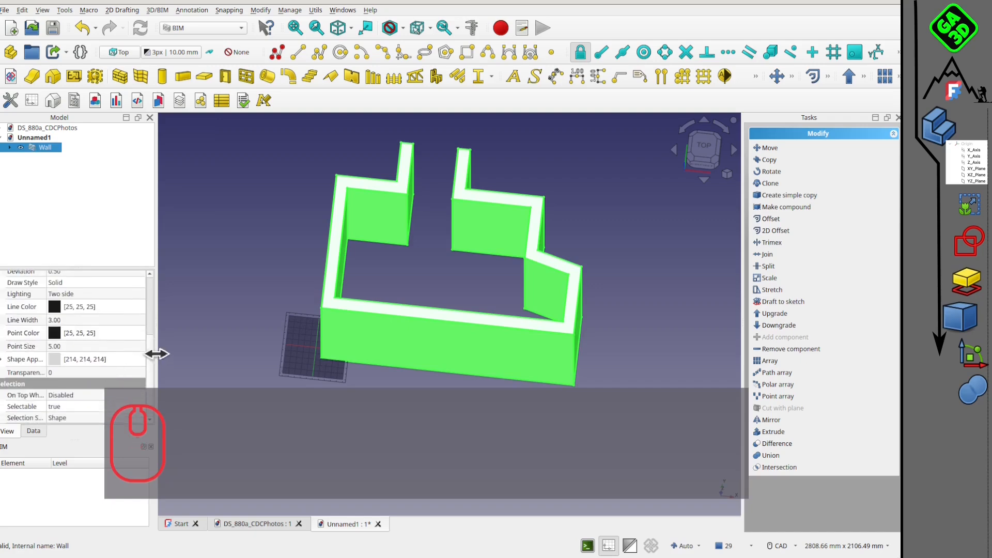
scroll(73, 390, "up", 2)
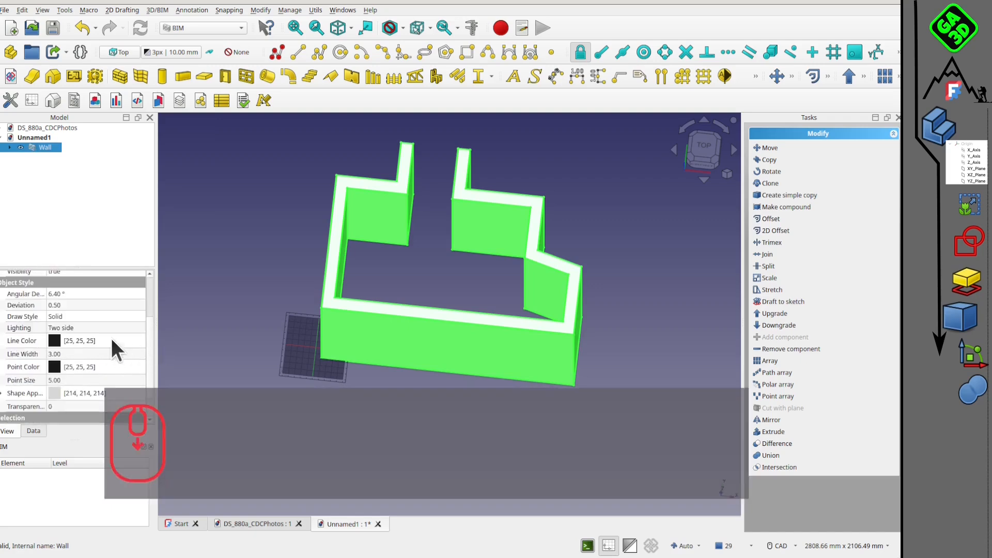
scroll(111, 338, "down", 2)
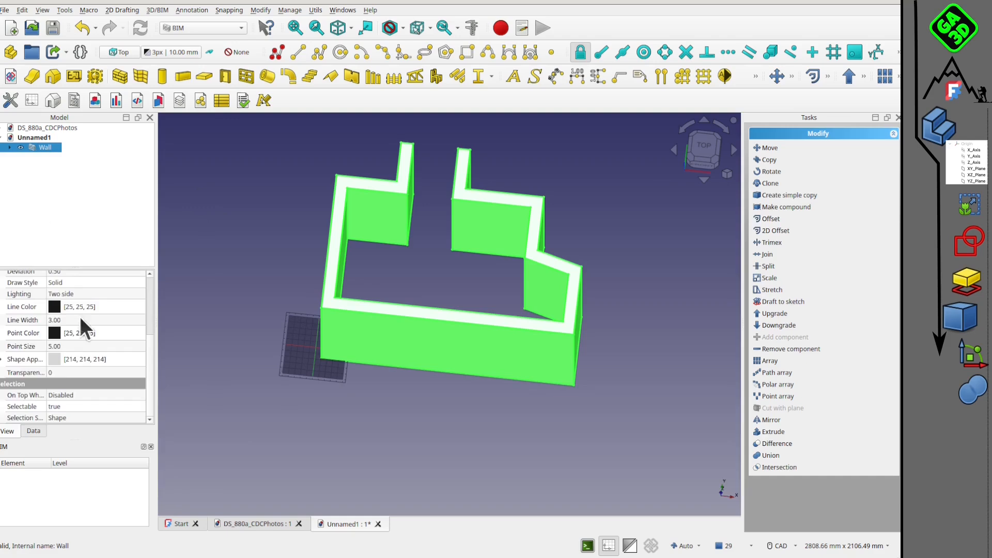
left_click(94, 248)
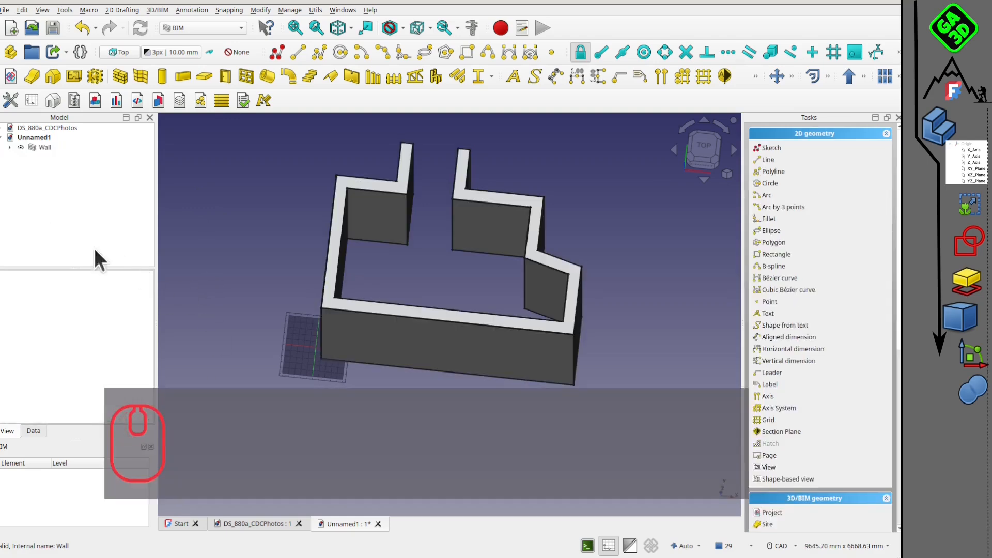
left_click(44, 148)
left_click_drag(152, 318, 83, 396)
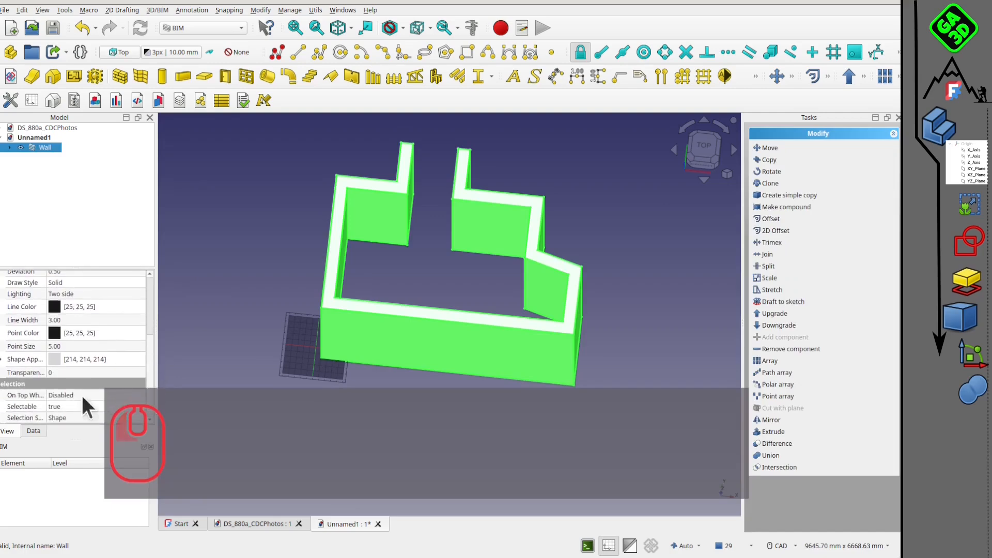
left_click(34, 429)
left_click_drag(151, 284, 151, 395)
left_click(67, 339)
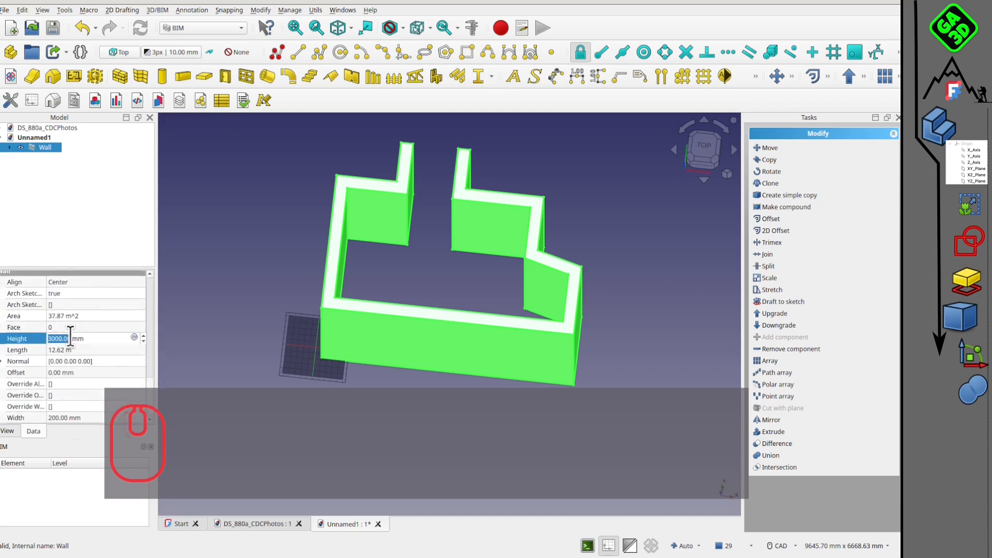
type("2500")
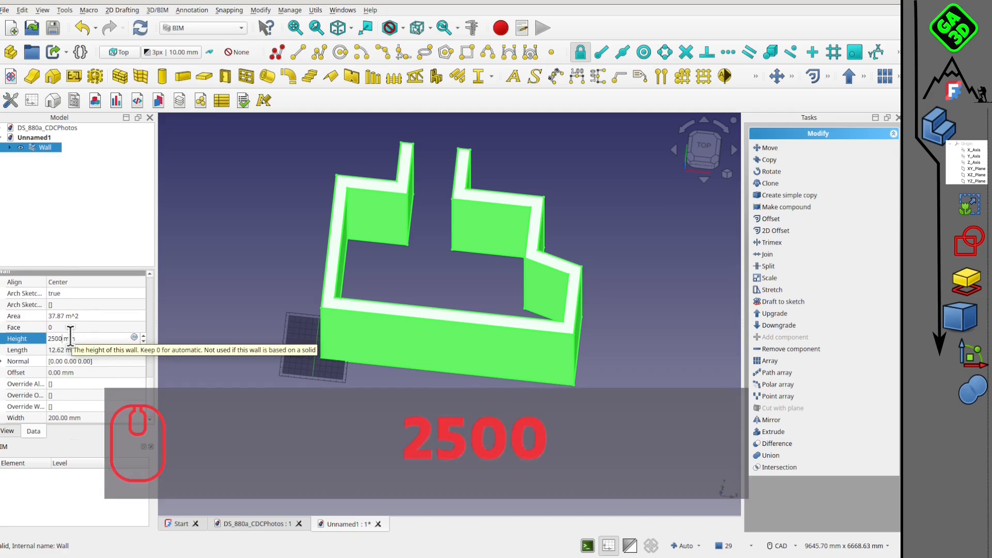
key("Return")
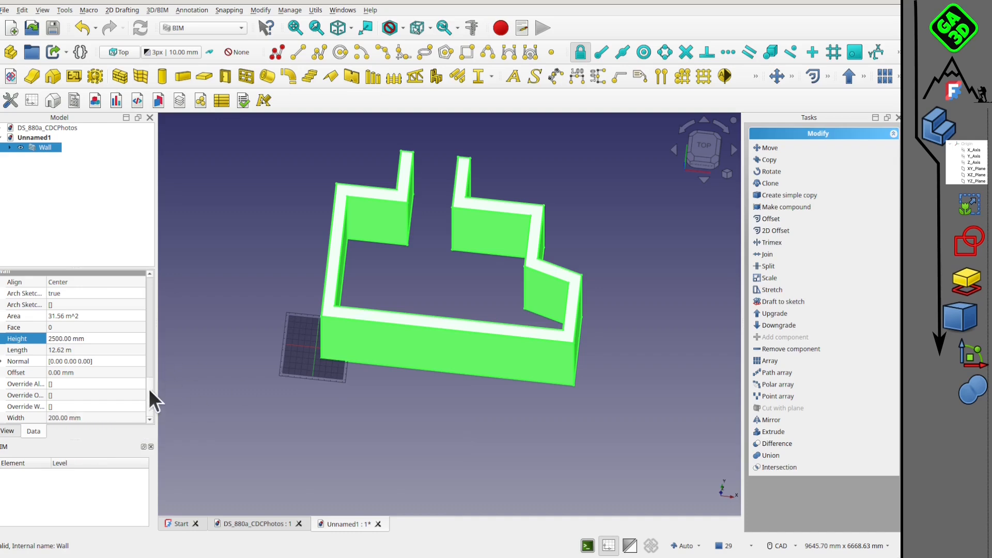
Set the wall's alignment relative to the sketch line to Left.
scroll(98, 329, "up", 2)
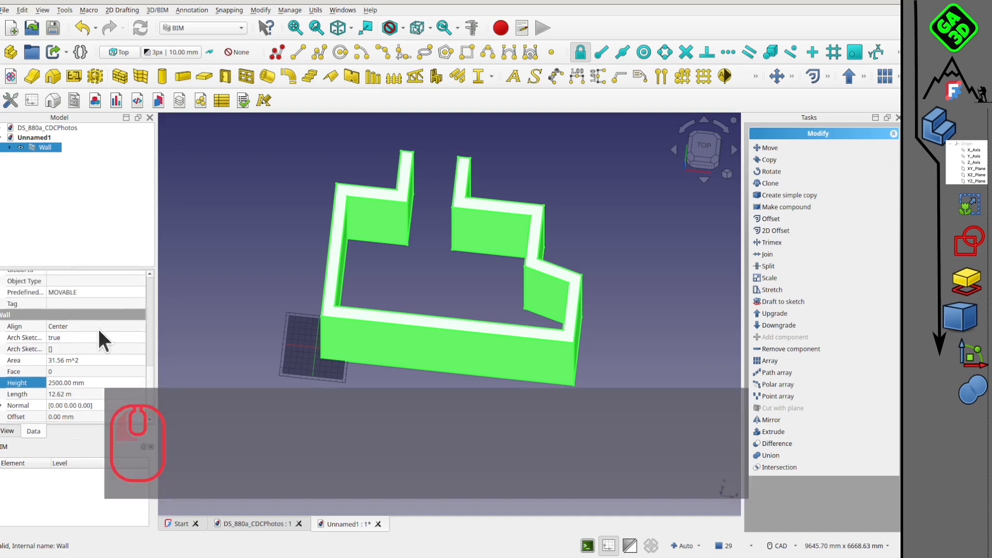
left_click(110, 326)
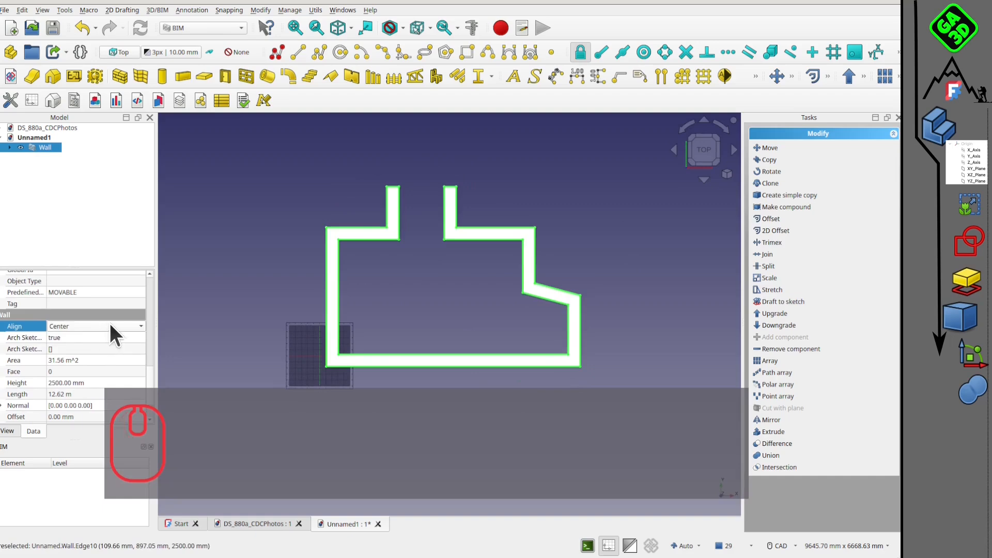
left_click(110, 326)
left_click(111, 313)
left_click(101, 328)
left_click(102, 316)
left_click(215, 299)
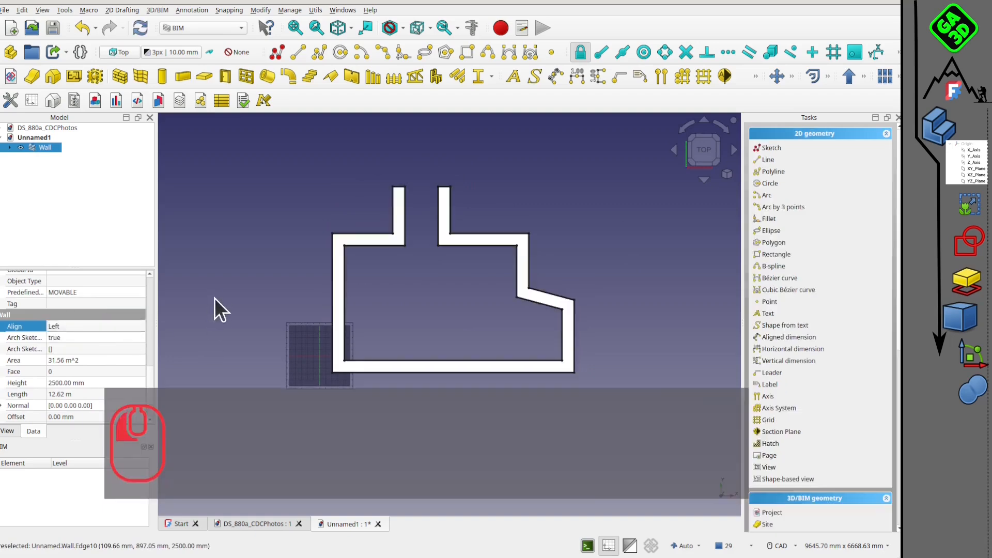
Make the wall's base sketch visible and reselect the wall.
left_click(41, 148)
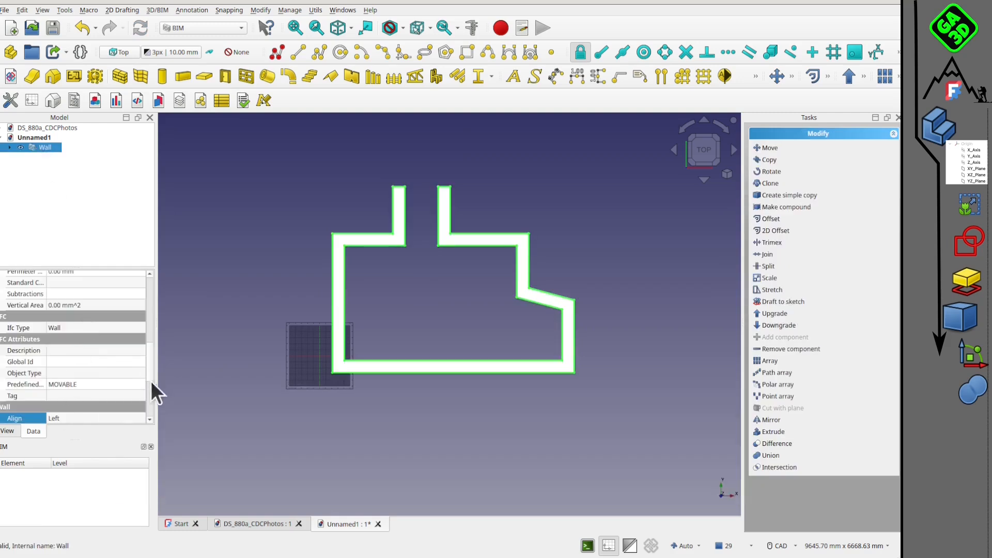
scroll(376, 353, "up", 1)
left_click(57, 156)
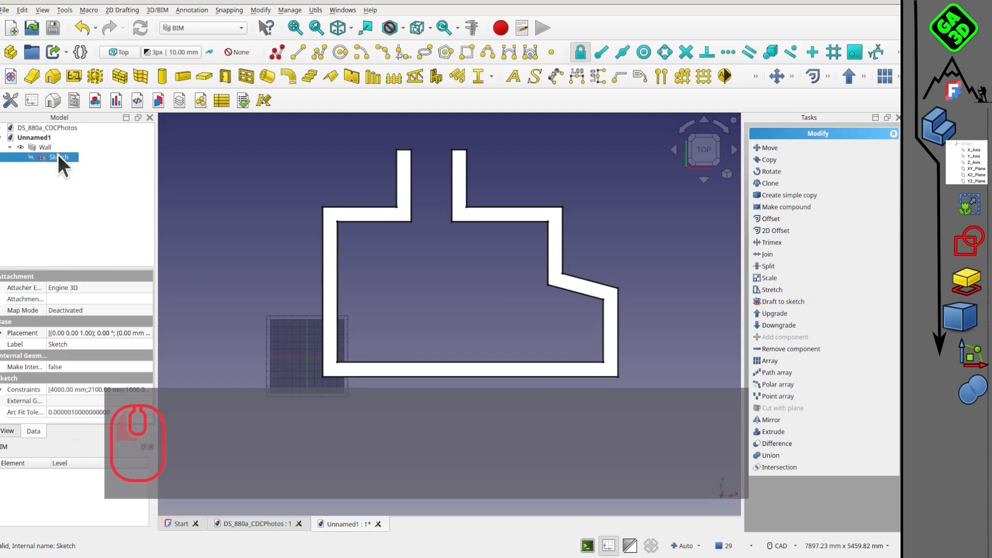
key("space")
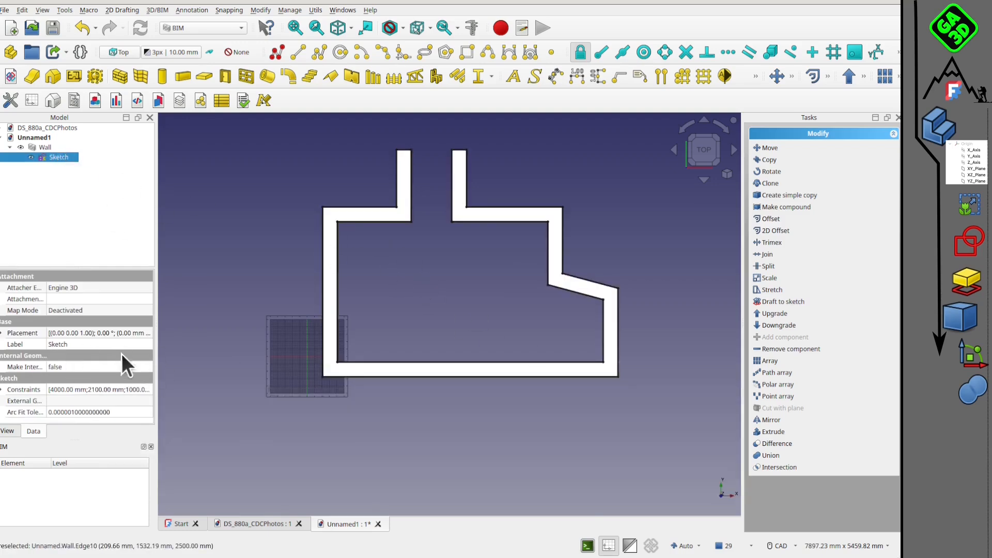
left_click(43, 149)
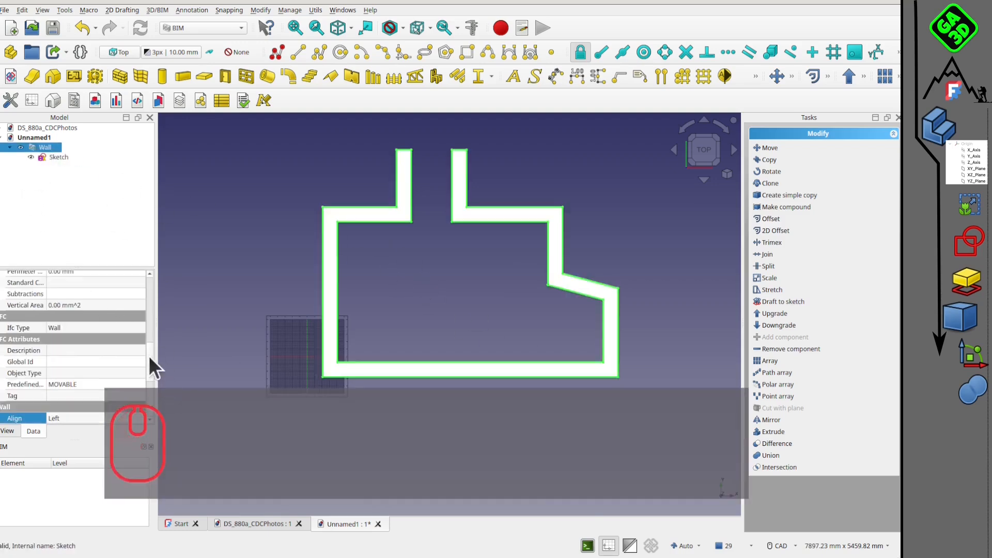
Set the wall's alignment relative to the sketch line to Right and inspect the walls in 3D.
scroll(150, 373, "down", 3)
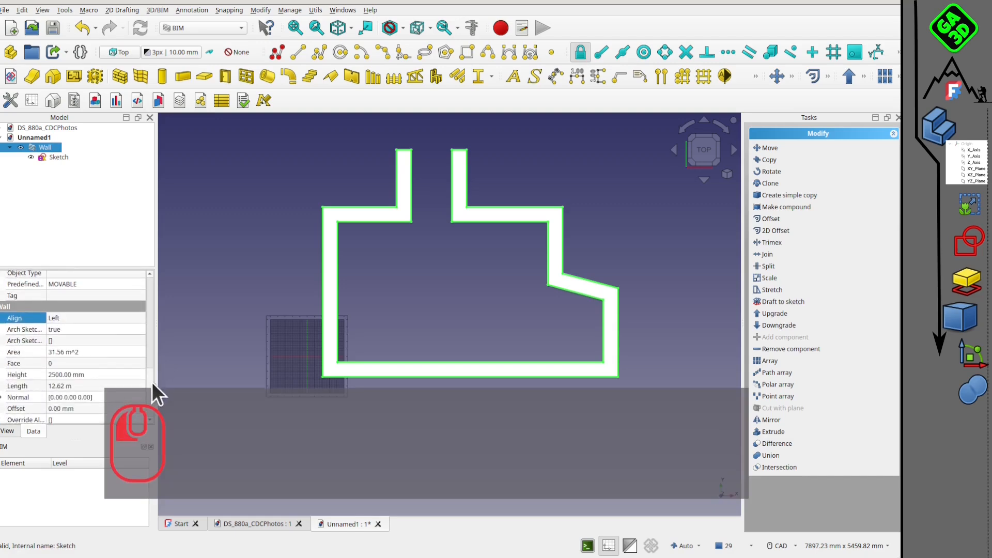
left_click(103, 318)
left_click(93, 331)
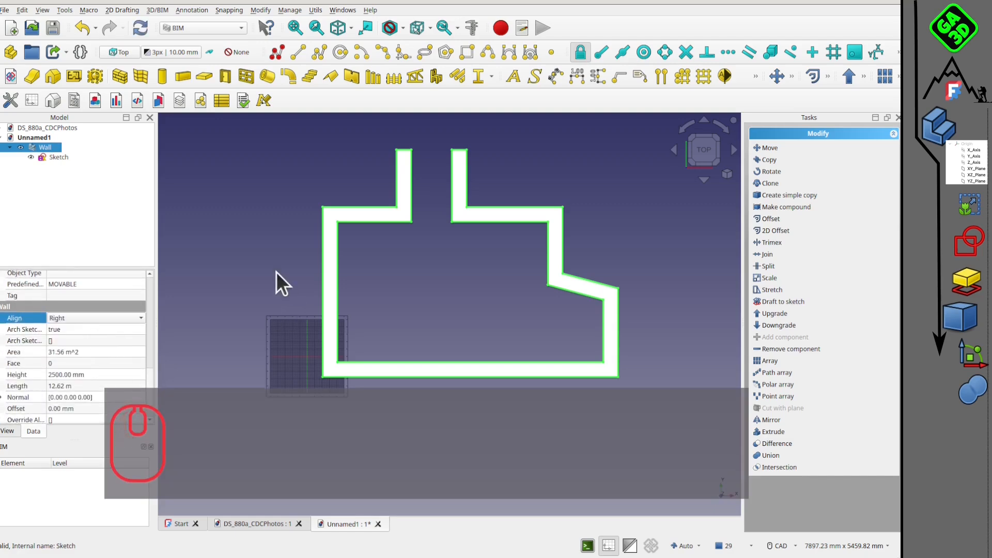
left_click(276, 272)
scroll(502, 305, "up", 1)
scroll(503, 306, "down", 2)
middle_click_drag(441, 306, 375, 274)
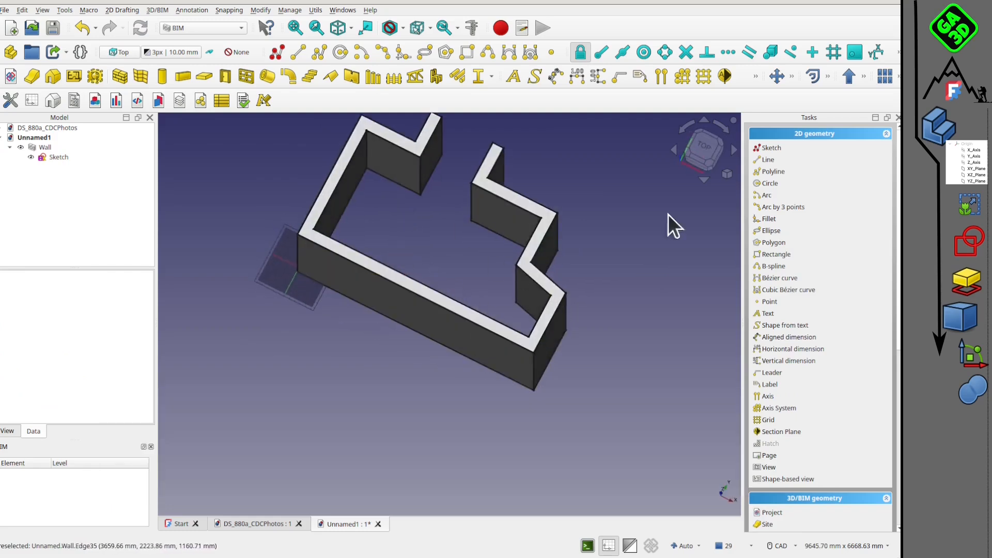
scroll(440, 214, "up", 1)
middle_click_drag(368, 218, 357, 207)
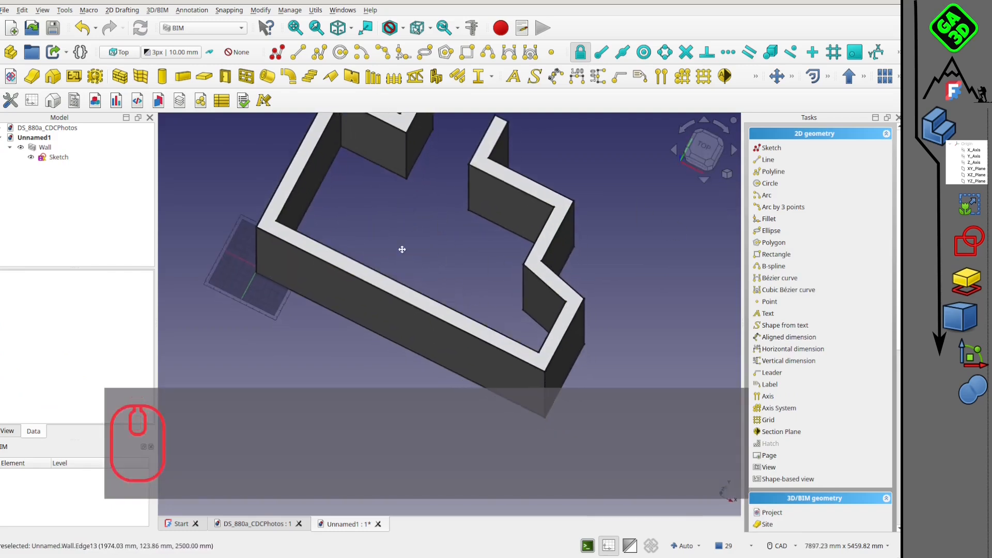
middle_click_drag(402, 250, 381, 290)
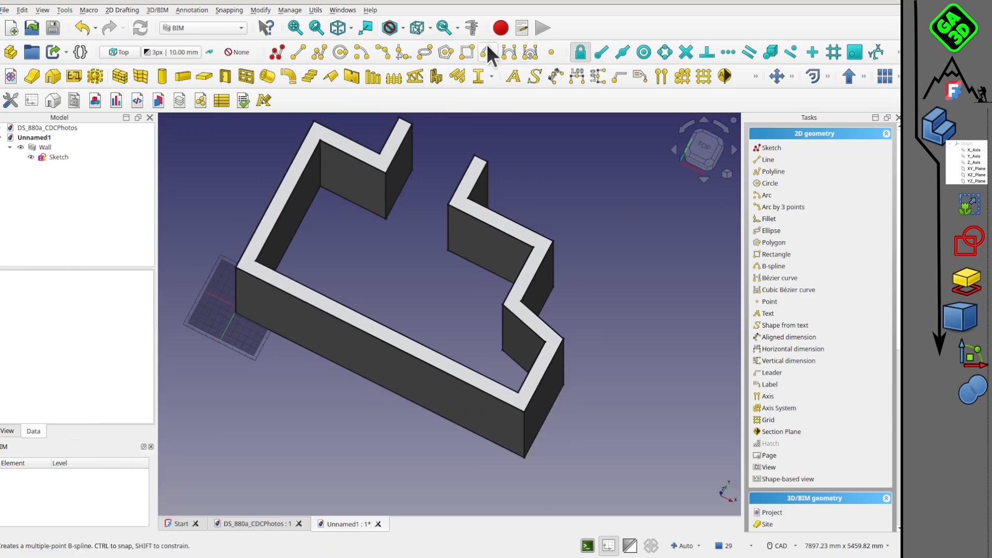
Measure the distance between the inner upper edges of the two opposite end walls joined by the long straight wall.
left_click(471, 28)
left_click(268, 243)
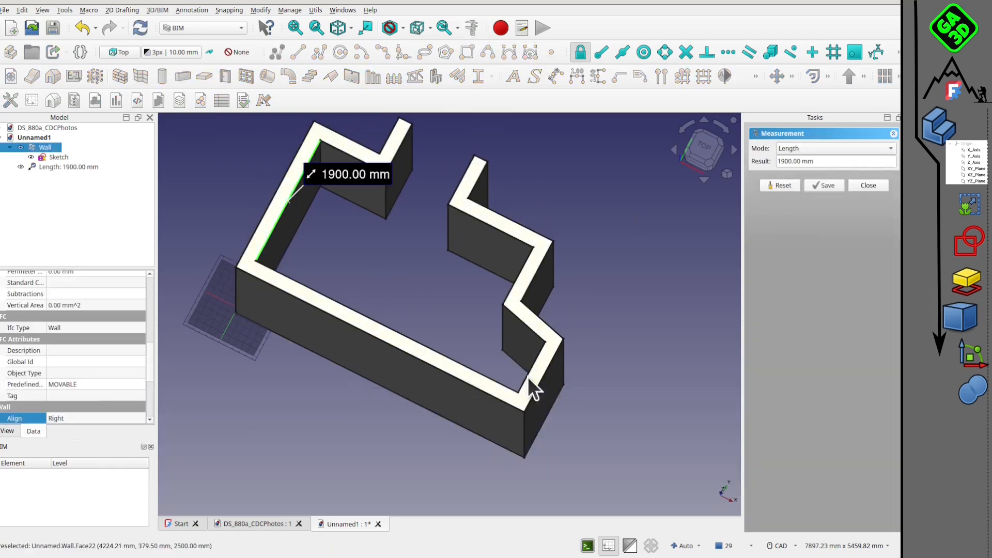
left_click(529, 374)
left_click(527, 373)
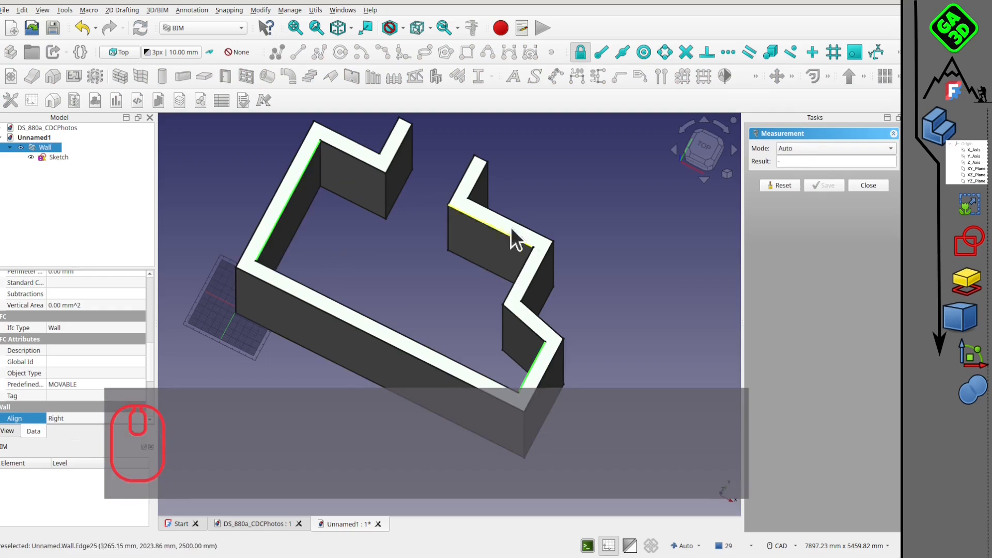
left_click(780, 186)
left_click(268, 235)
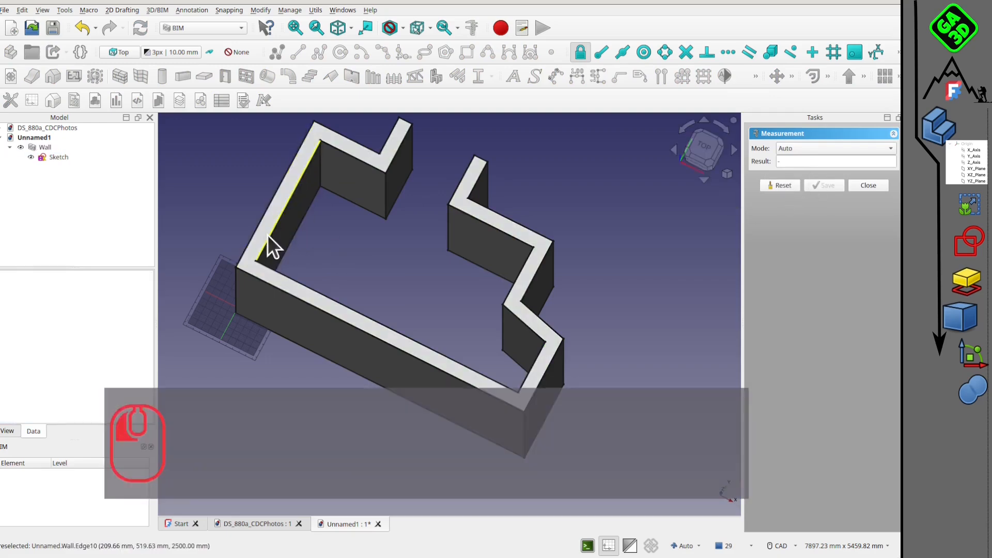
left_click(529, 376)
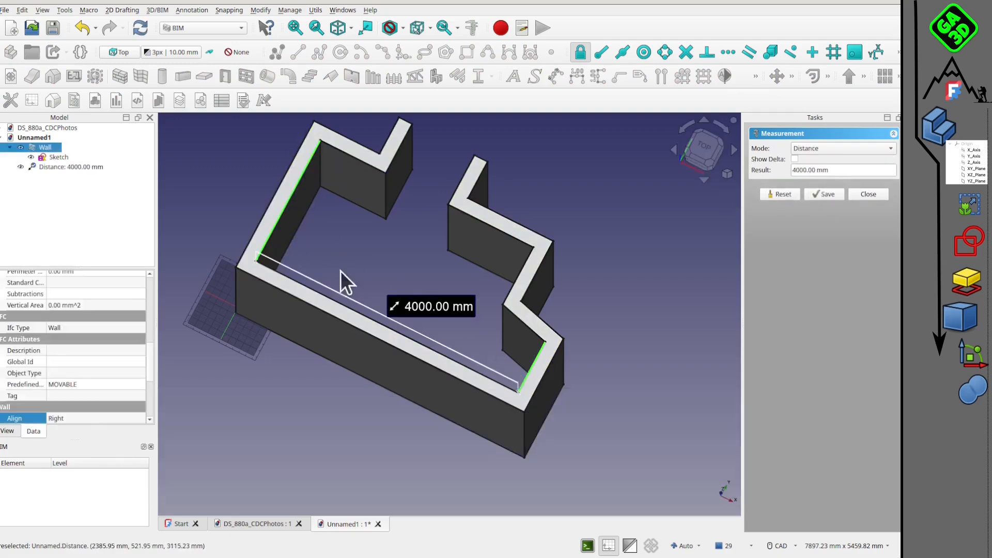
left_click(704, 147)
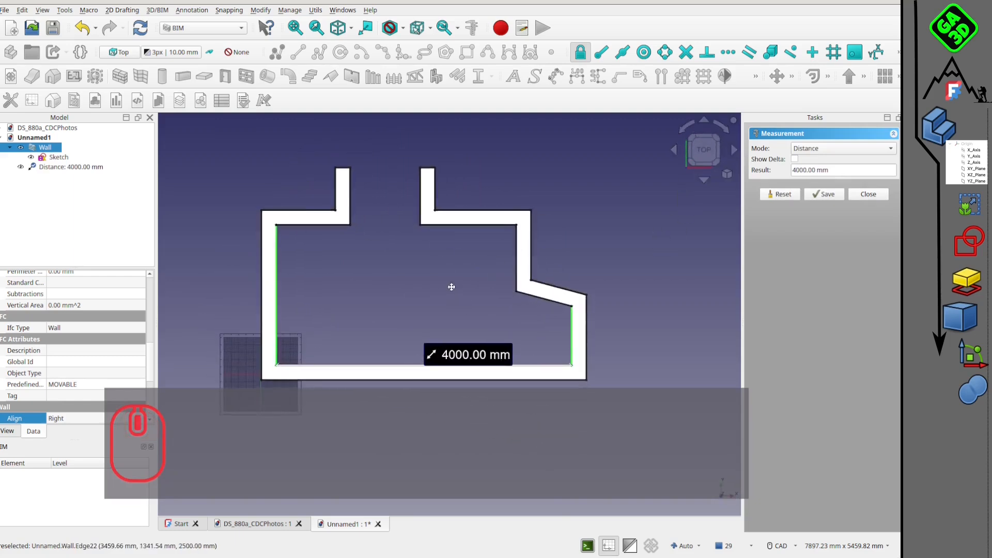
middle_click_drag(452, 287, 383, 268)
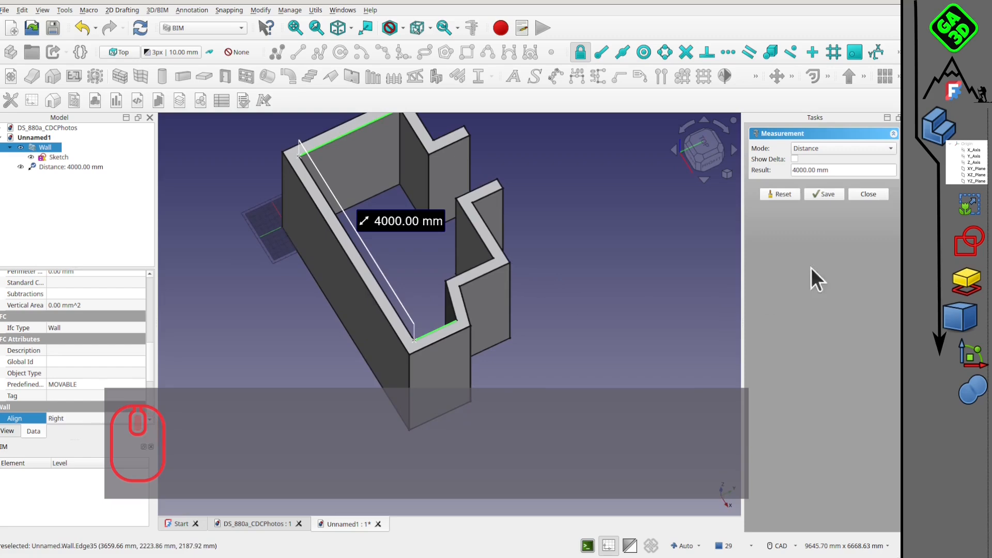
left_click(875, 197)
middle_click_drag(598, 343, 543, 322)
middle_click_drag(530, 306, 491, 295)
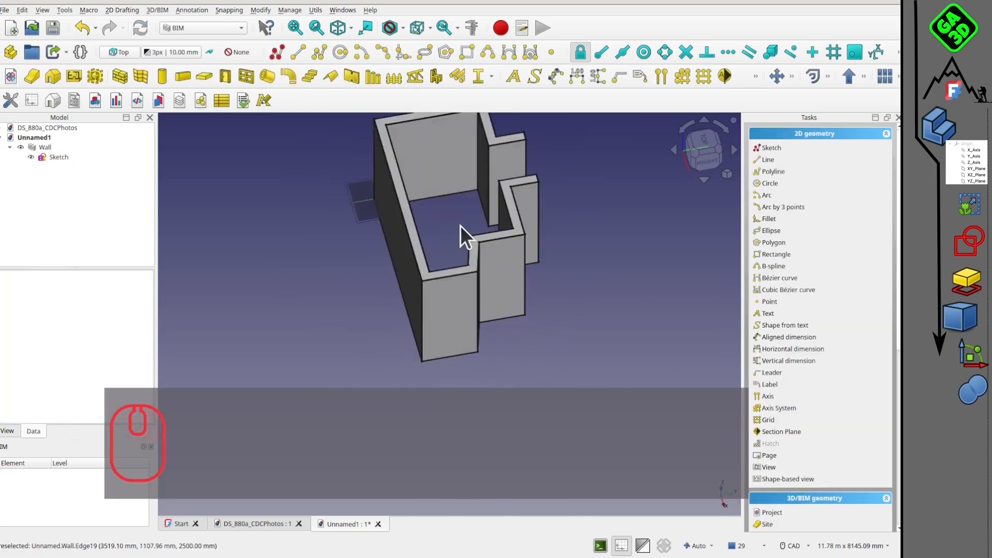
mouse_move(457, 322)
middle_mouse_down()
mouse_move(491, 340)
mouse_move(466, 369)
mouse_move(346, 310)
mouse_move(472, 336)
mouse_move(434, 267)
mouse_move(485, 299)
mouse_move(441, 244)
mouse_move(403, 243)
middle_mouse_up()
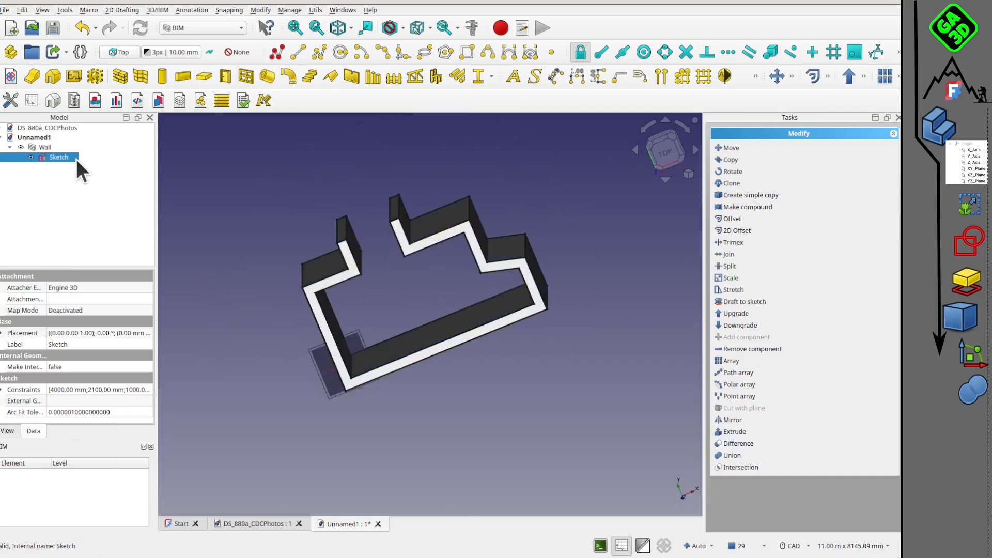
In the wall's base sketch, constrain the vertical distance from the left shoulder line to the passage's upper-left corner to 1000 mm.
double_click(76, 159)
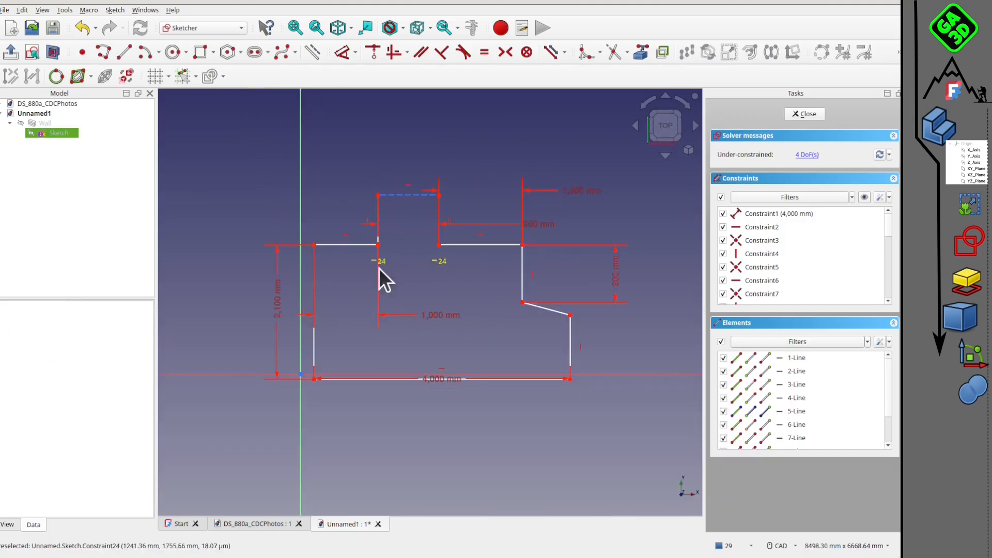
left_click(362, 245)
left_click(378, 195, "ctrl")
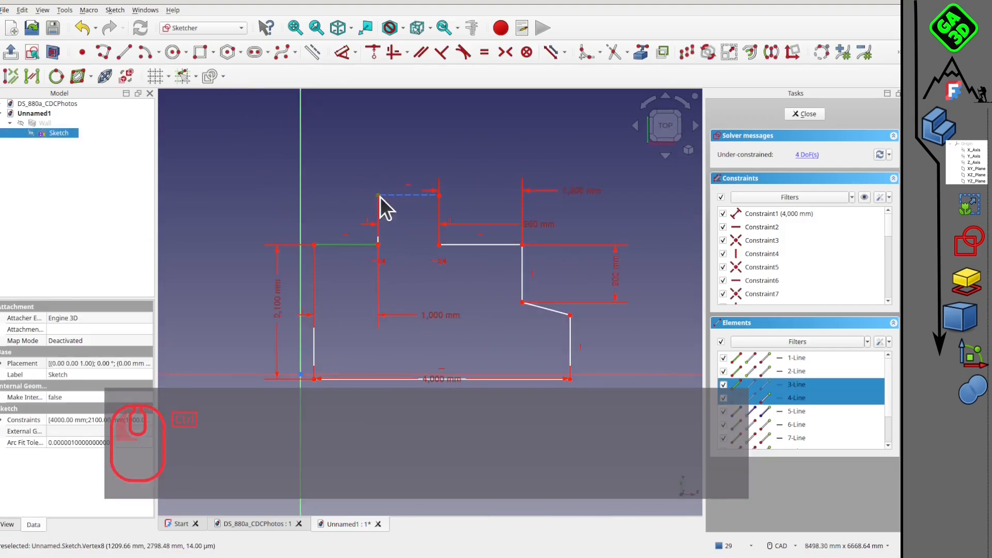
left_click(342, 52)
left_click(244, 157)
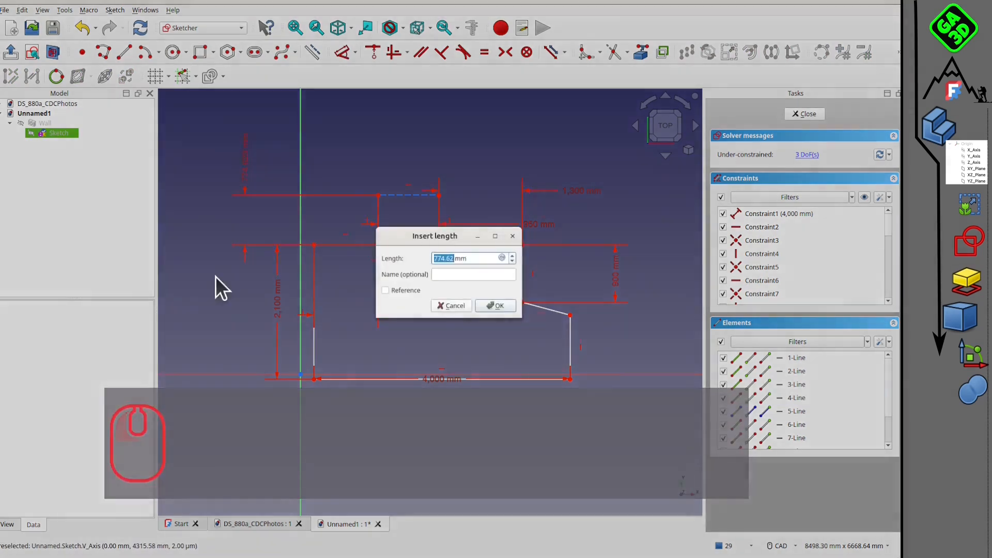
type("1000")
key("Return")
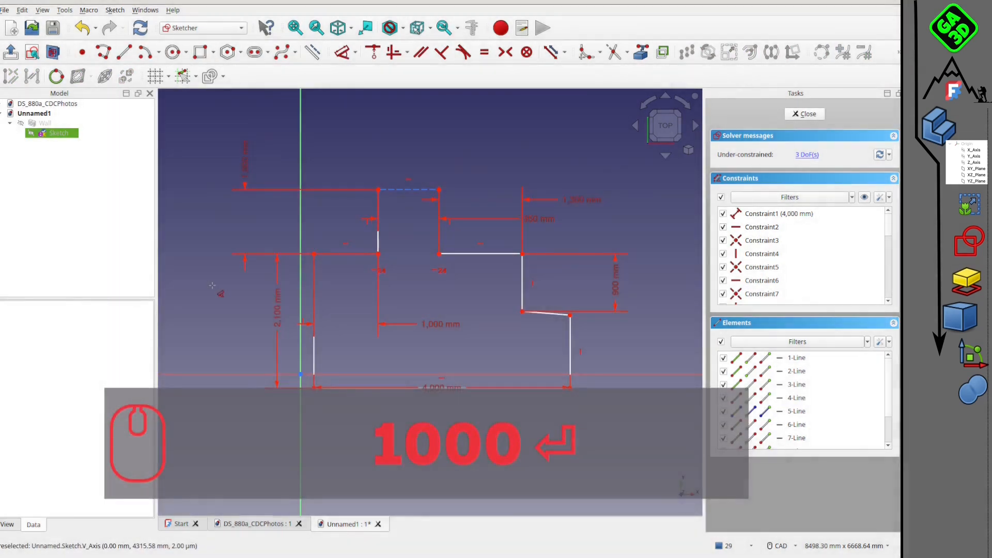
scroll(483, 295, "down", 3)
middle_click_drag(377, 322, 352, 232)
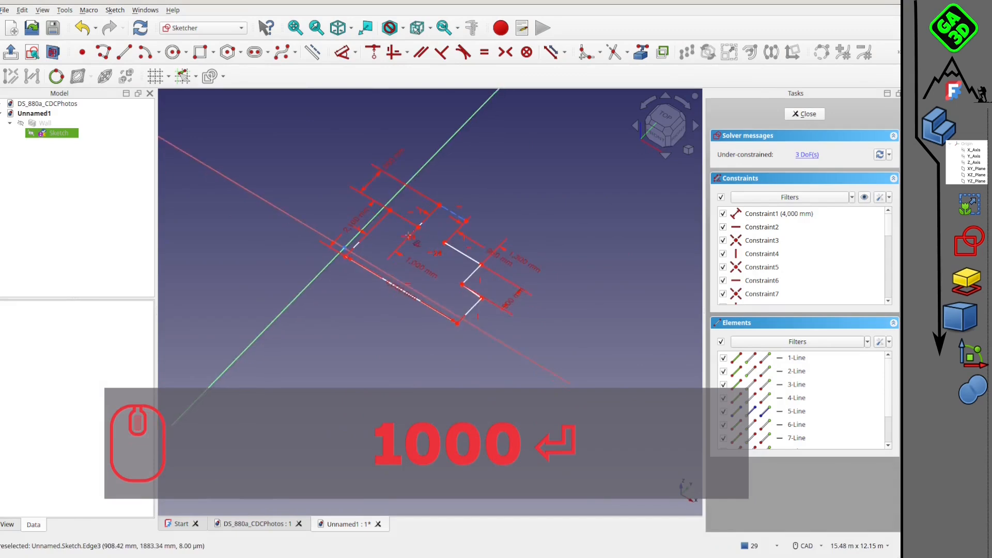
scroll(373, 233, "up", 2)
left_click(805, 114)
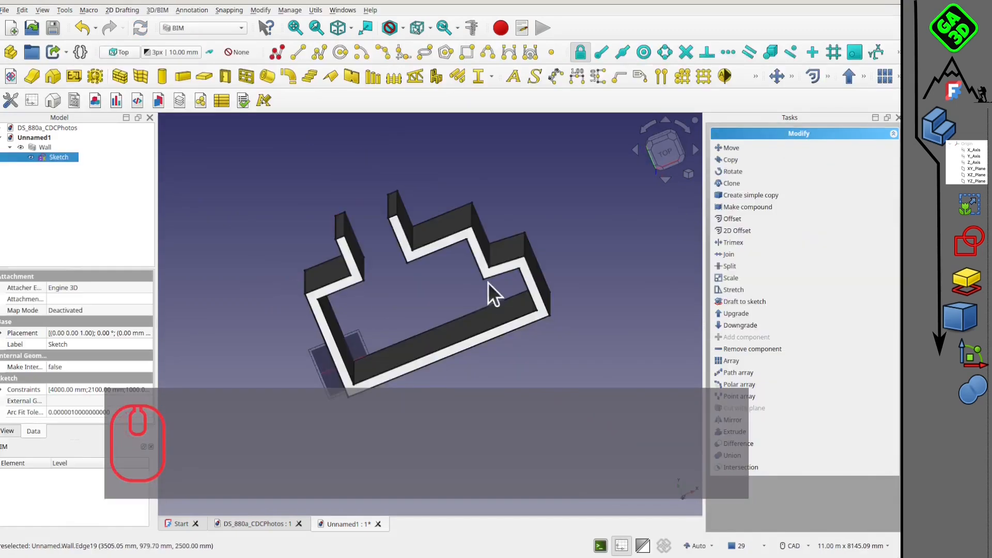
mouse_move(488, 282)
middle_mouse_down()
mouse_move(381, 195)
mouse_move(500, 274)
mouse_move(532, 246)
mouse_move(440, 262)
mouse_move(450, 250)
mouse_move(394, 257)
mouse_move(390, 266)
mouse_move(418, 259)
mouse_move(376, 235)
mouse_move(382, 259)
middle_mouse_up()
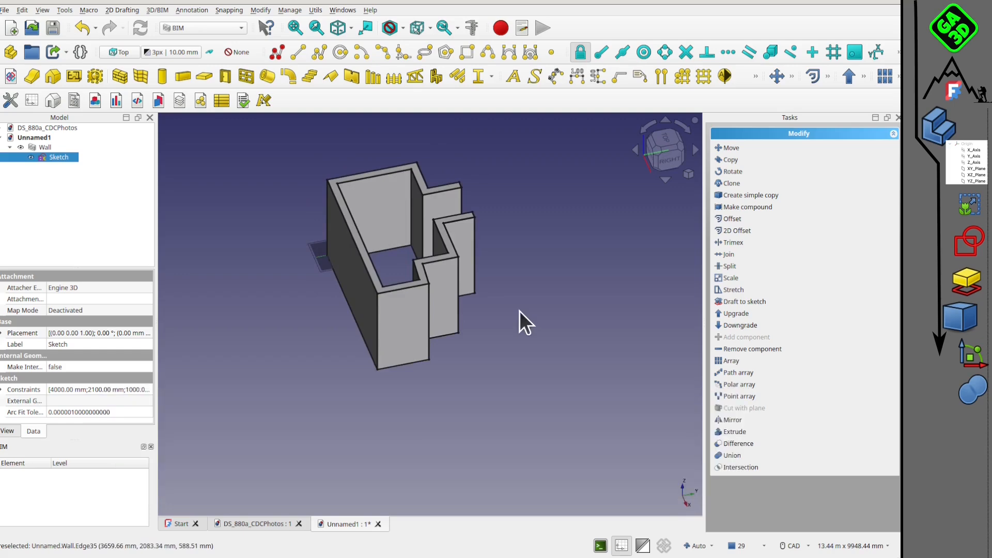
Place an Open 1-pane window, 820 mm wide and 1500 mm high, at the base of the short end wall's outer face.
scroll(416, 277, "up", 3)
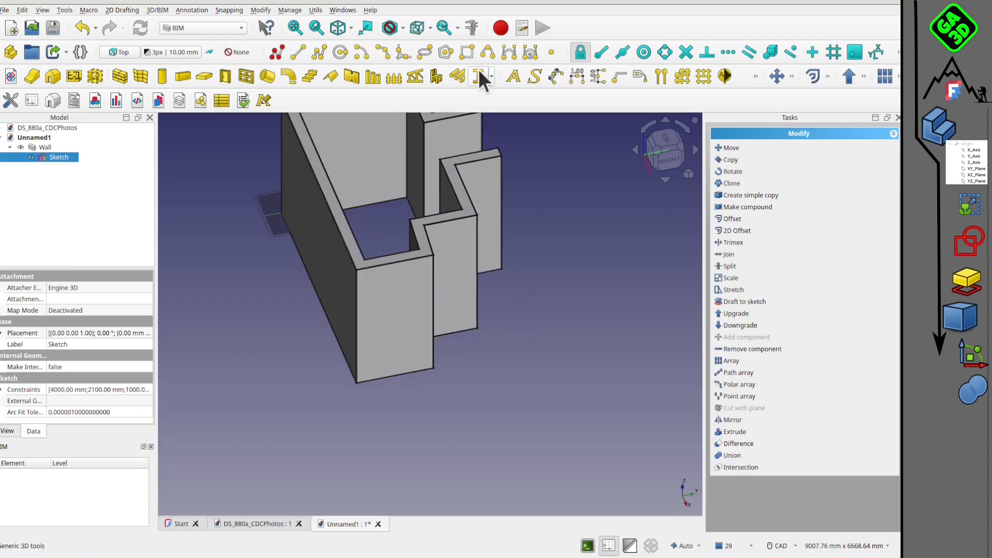
left_click(672, 140)
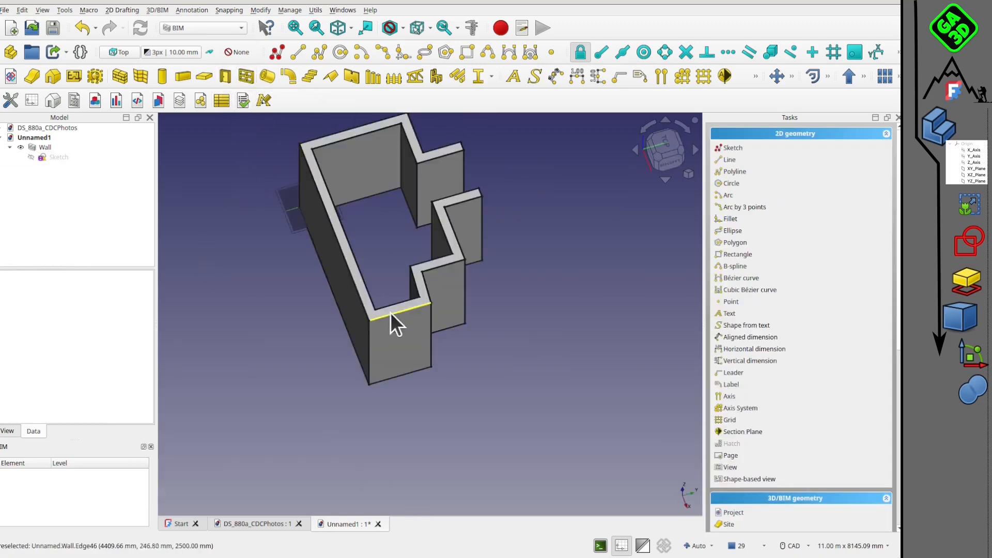
left_click(252, 74)
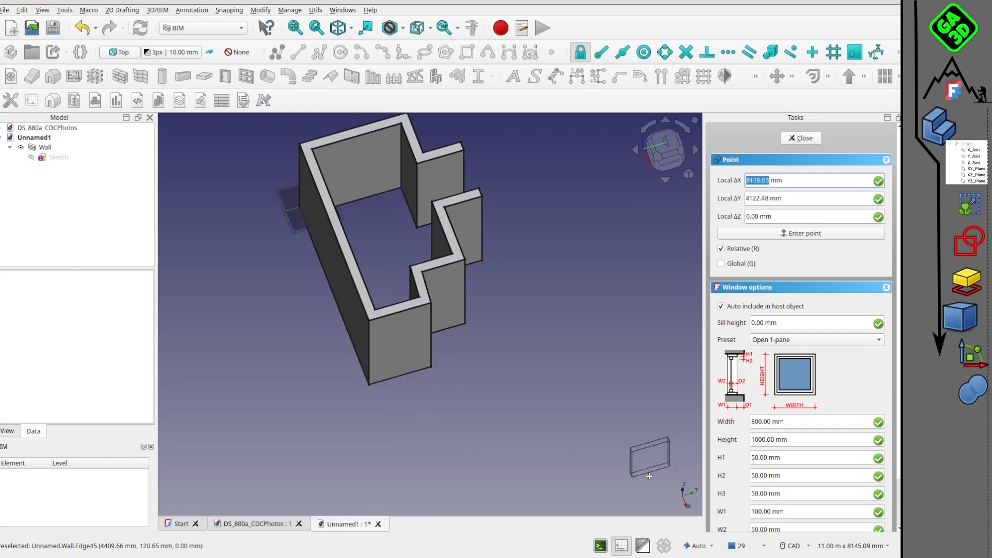
double_click(763, 421)
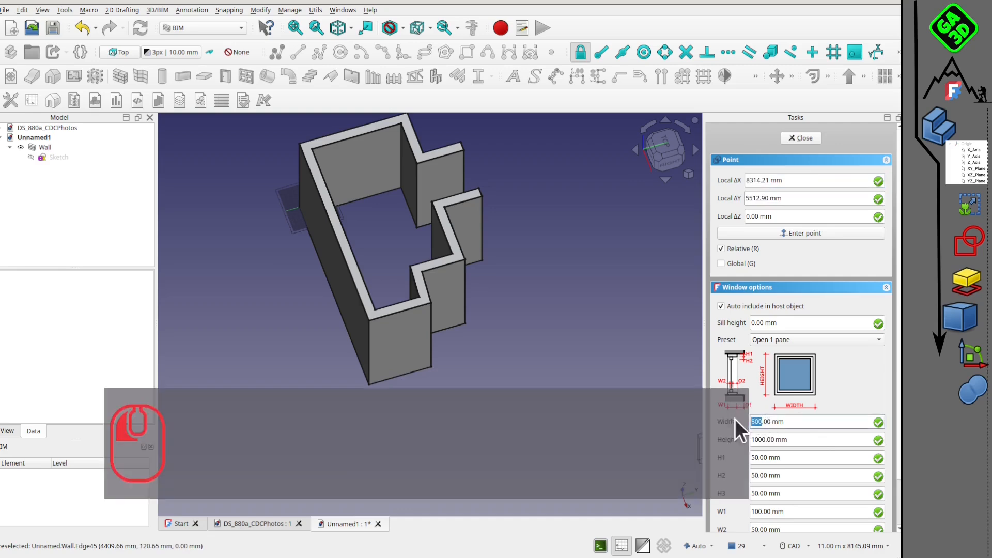
type("820")
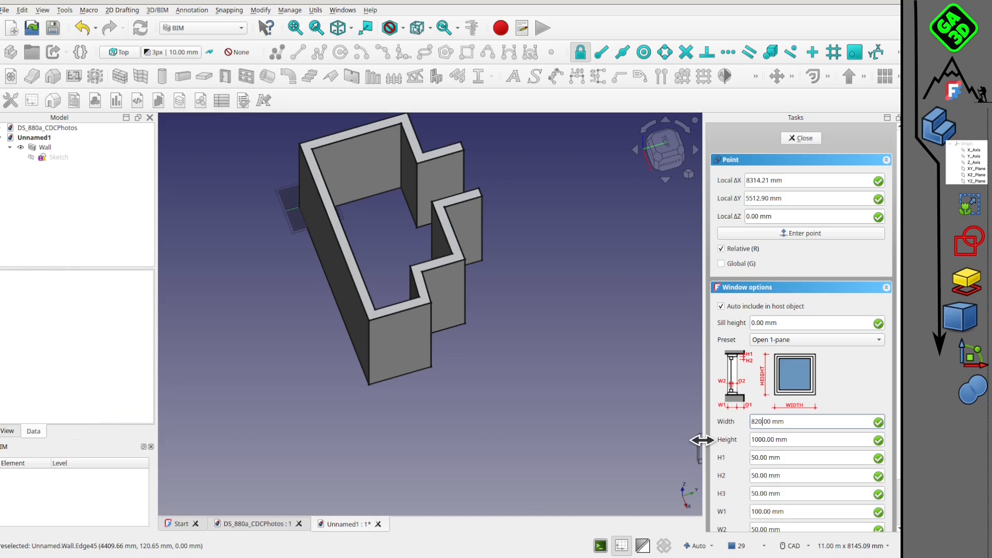
left_click(758, 440)
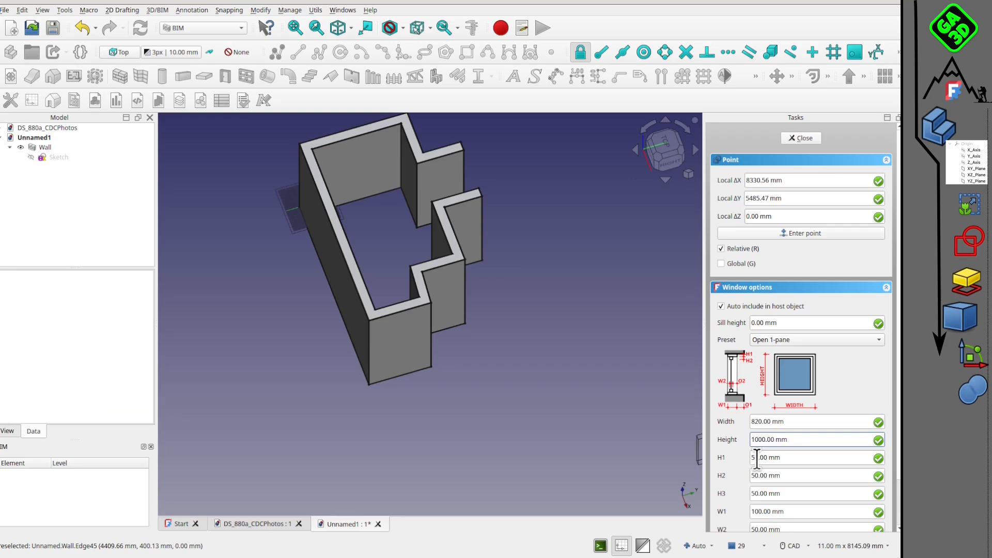
key("BackSpace")
type("5")
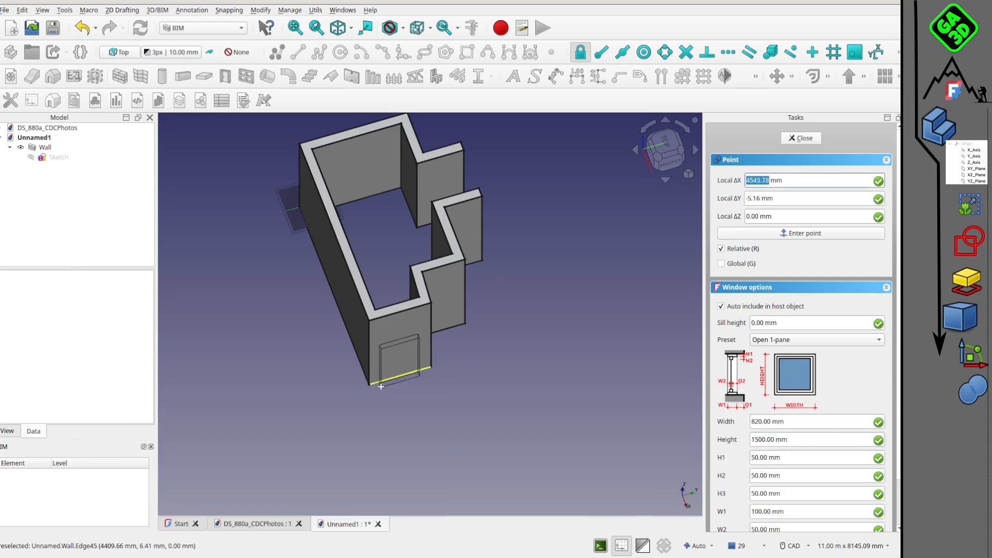
left_click(386, 386)
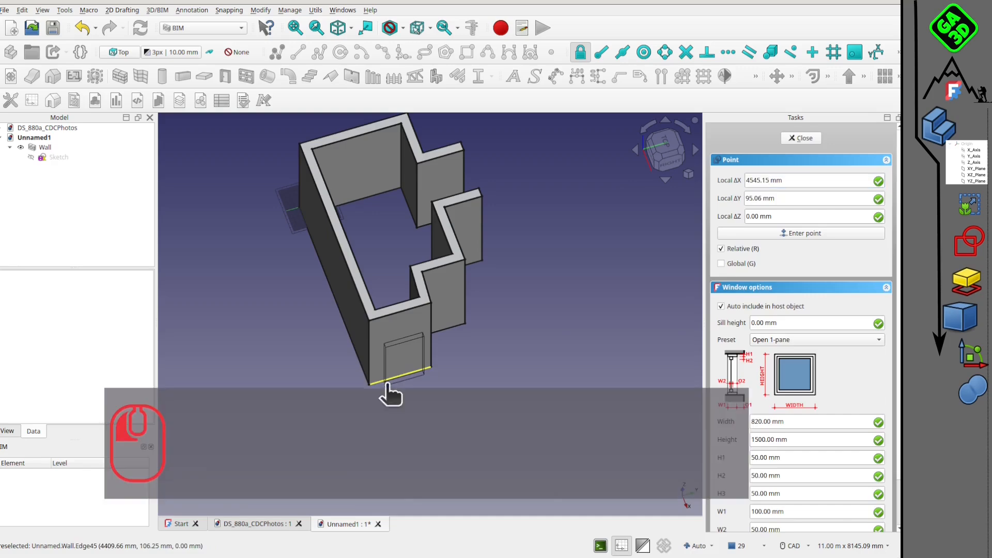
Transform the window upward by about 821 mm on the end wall.
middle_click_drag(452, 377, 450, 289)
left_click(699, 162)
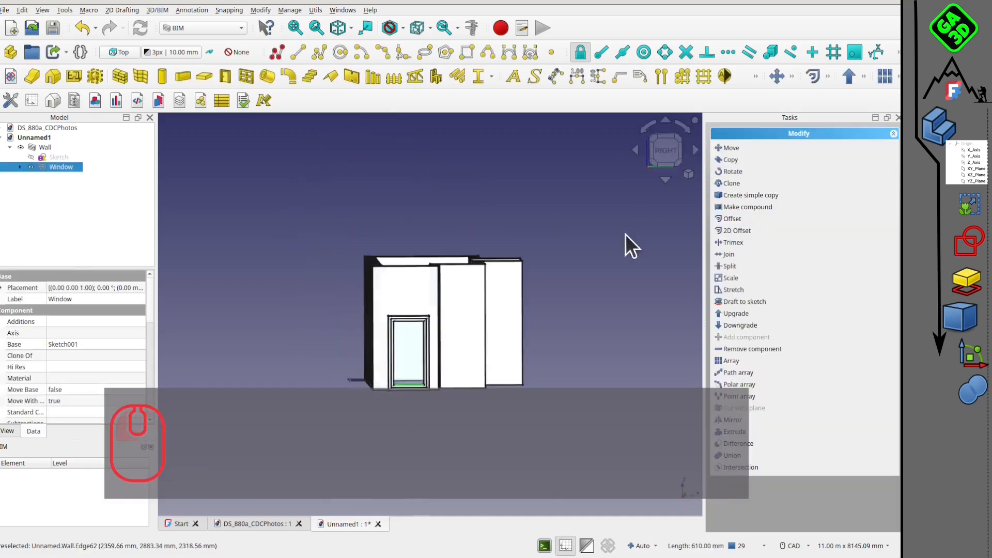
right_click(52, 172)
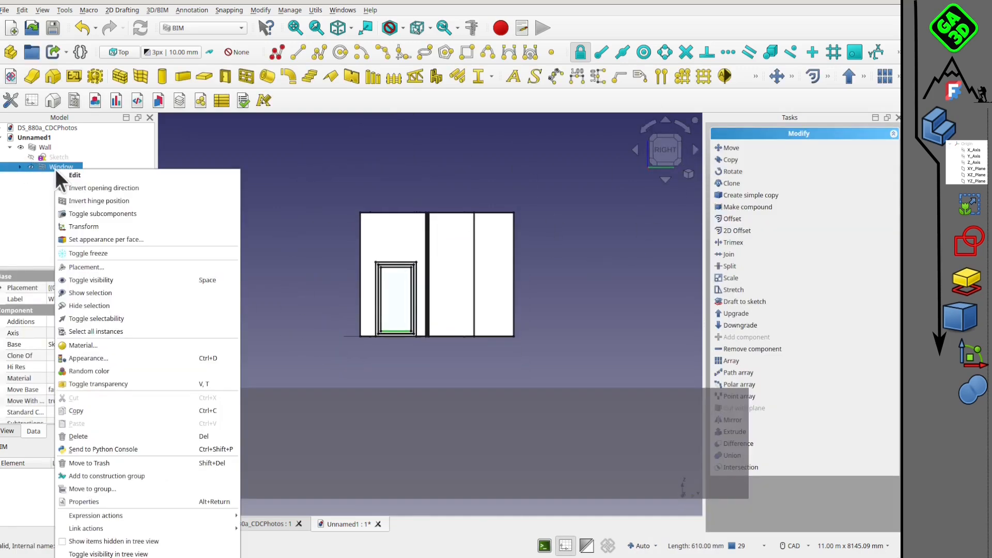
left_click(98, 222)
left_click_drag(376, 277, 376, 237)
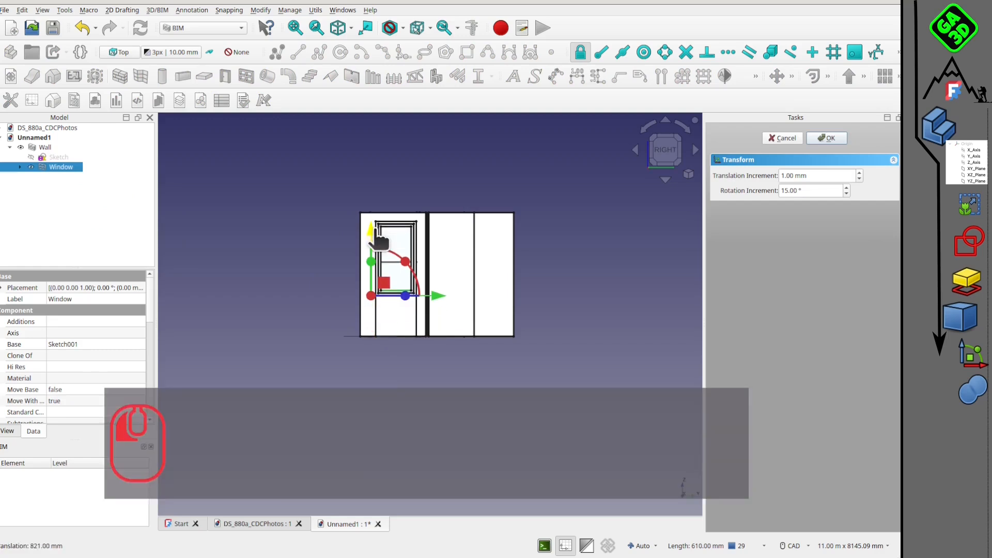
left_click(822, 137)
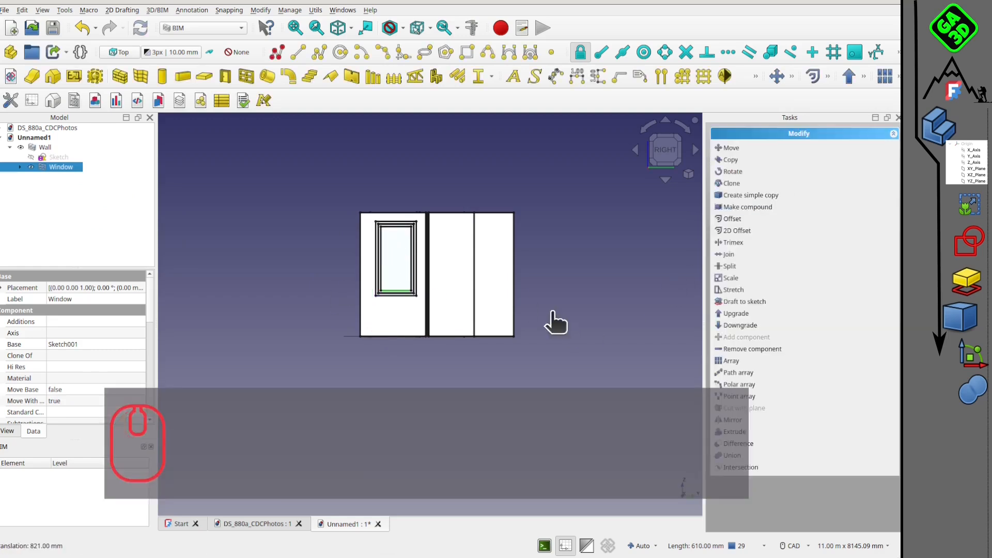
Transform the window horizontally by about 103 mm into the thickness of the end wall.
middle_click_drag(554, 321, 491, 343)
scroll(349, 252, "up", 4)
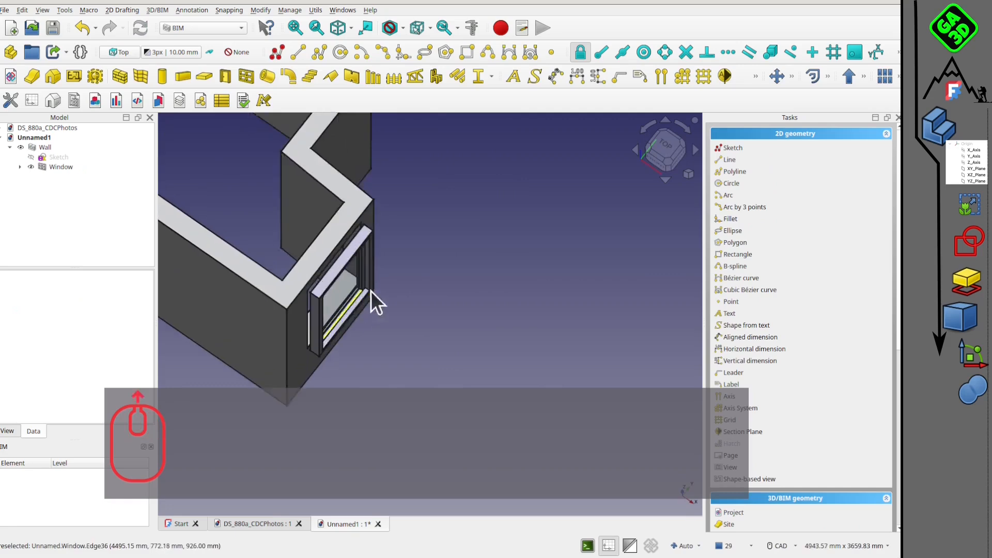
middle_click_drag(315, 326, 432, 319)
left_click(660, 160)
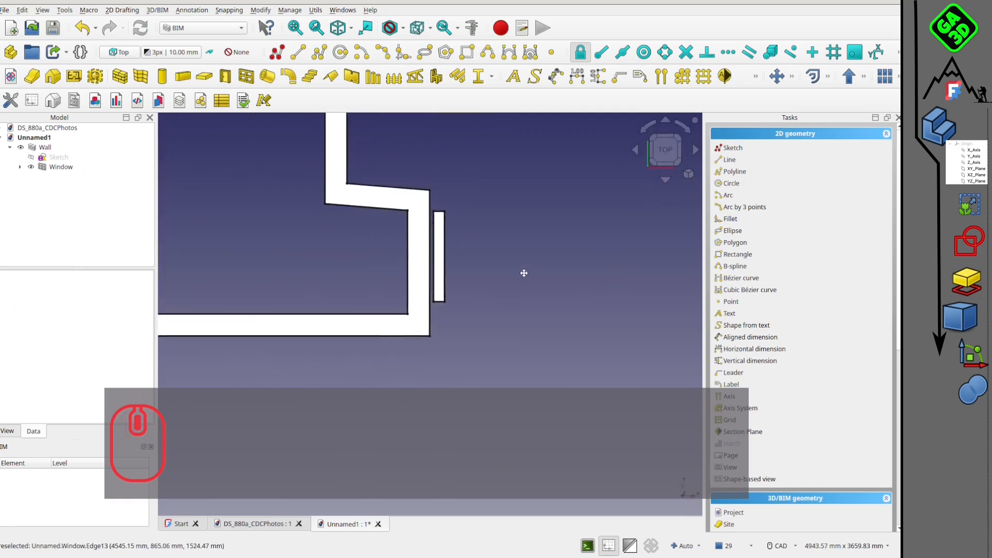
right_click(55, 166)
left_click(93, 221)
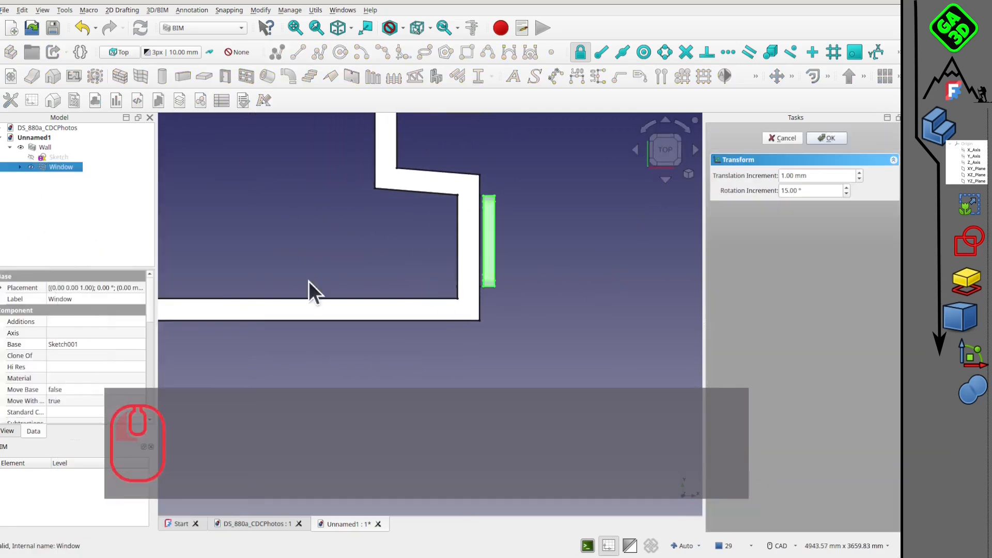
scroll(599, 231, "down", 4)
left_click_drag(402, 262, 390, 262)
left_click(826, 139)
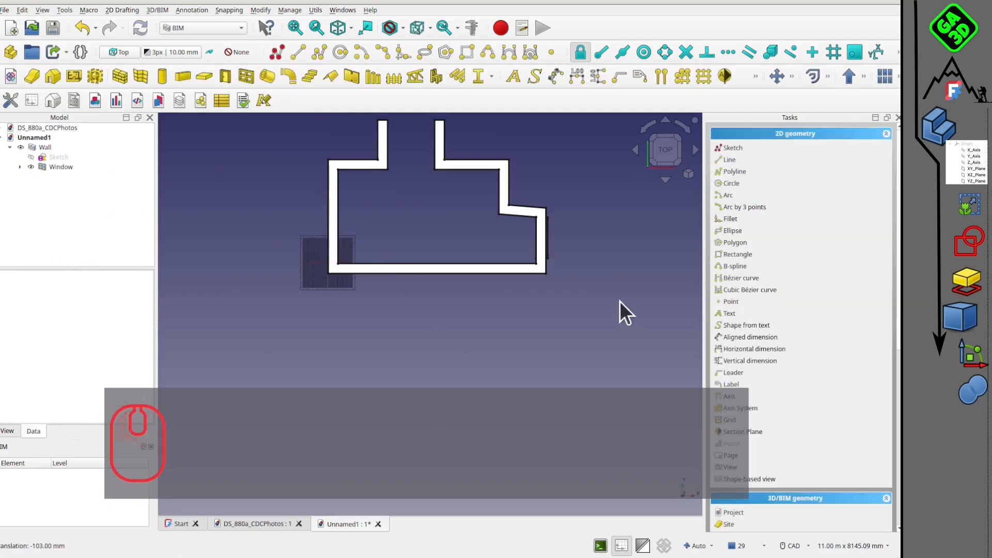
Examine the finished walls and the window's position in the end wall from several angles.
middle_click_drag(619, 301, 415, 306)
scroll(370, 204, "up", 1)
scroll(465, 238, "down", 2)
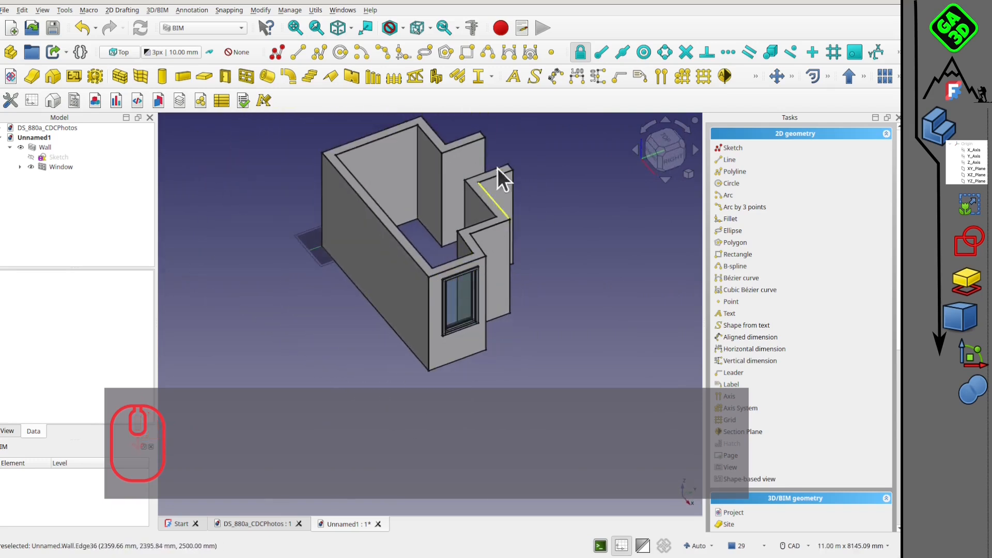
middle_click_drag(487, 203, 456, 290)
scroll(432, 212, "up", 2)
scroll(419, 248, "down", 2)
middle_click_drag(371, 210, 435, 232)
scroll(373, 166, "up", 3)
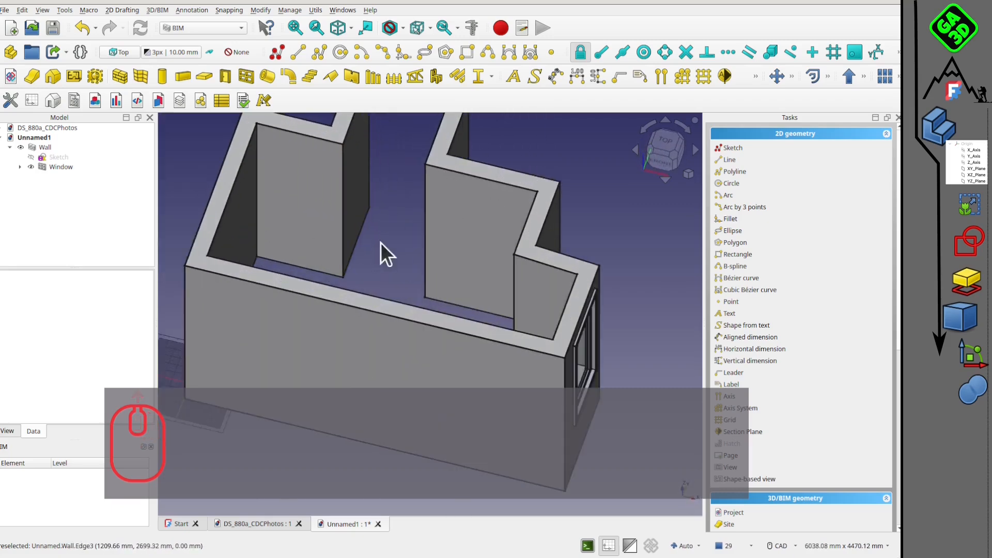
middle_click_drag(409, 289, 357, 302)
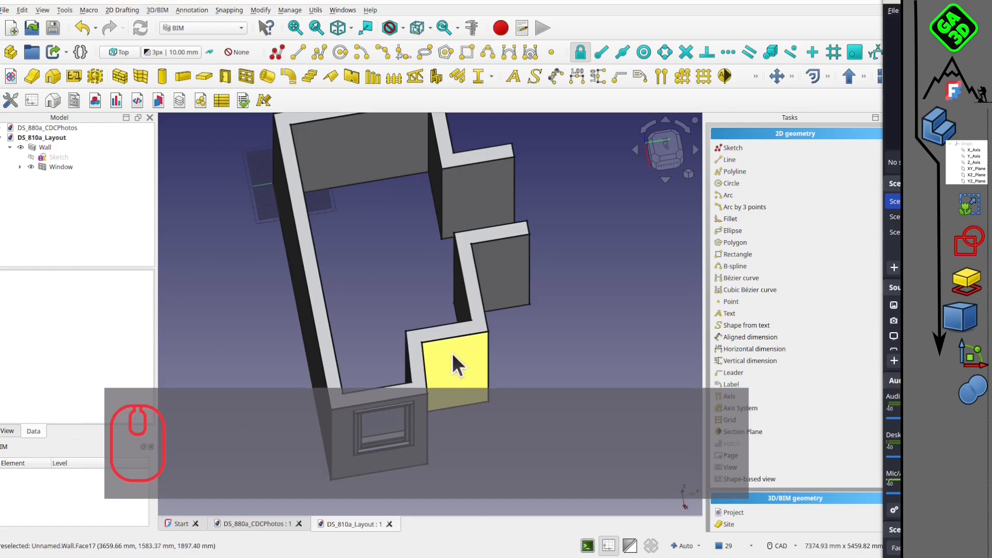
middle_click_drag(451, 353, 439, 271)
Import Room Table.stp into the layout document with Import invisible objects and Ignore instance names enabled in Single document mode.
left_click(6, 10)
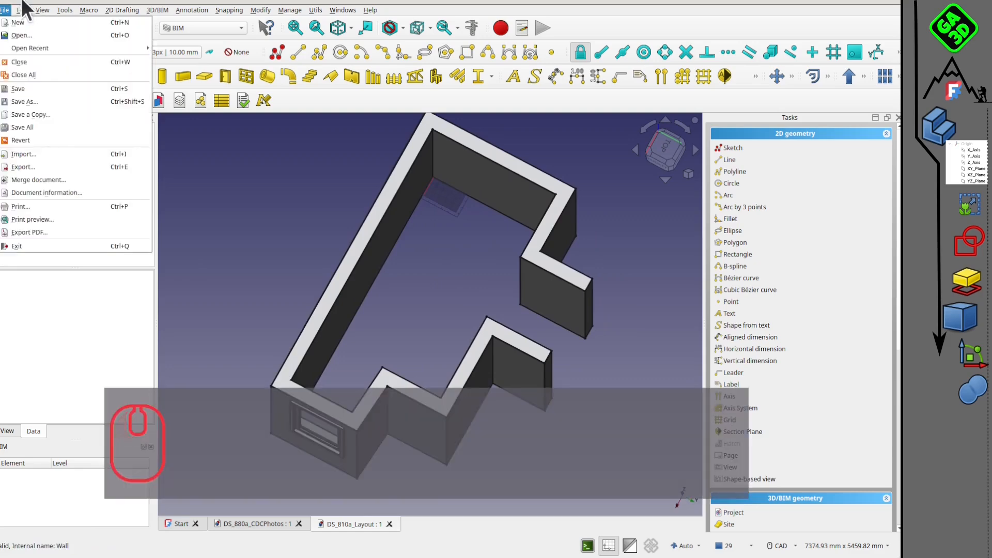
mouse_move(21, 10)
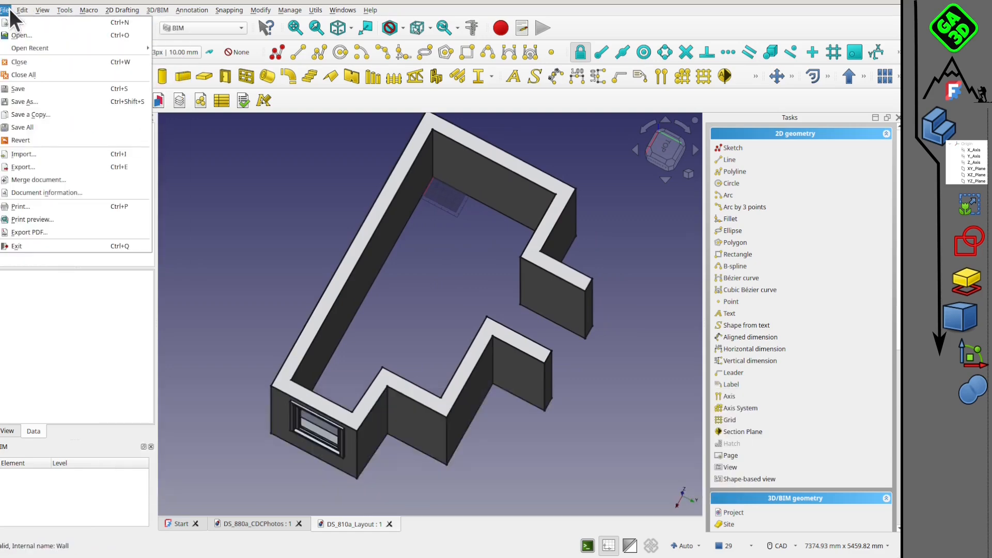
left_click(23, 150)
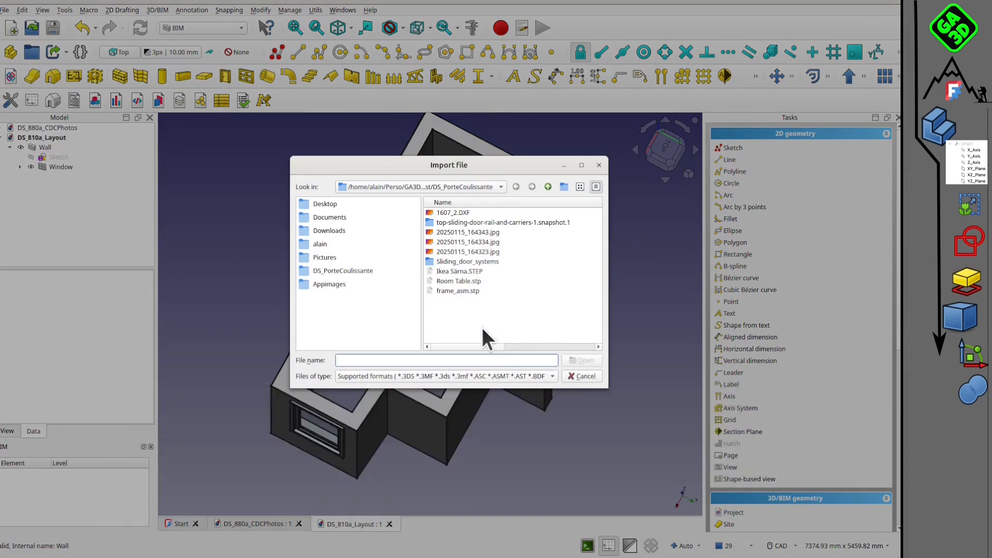
left_click(458, 282)
left_click(572, 359)
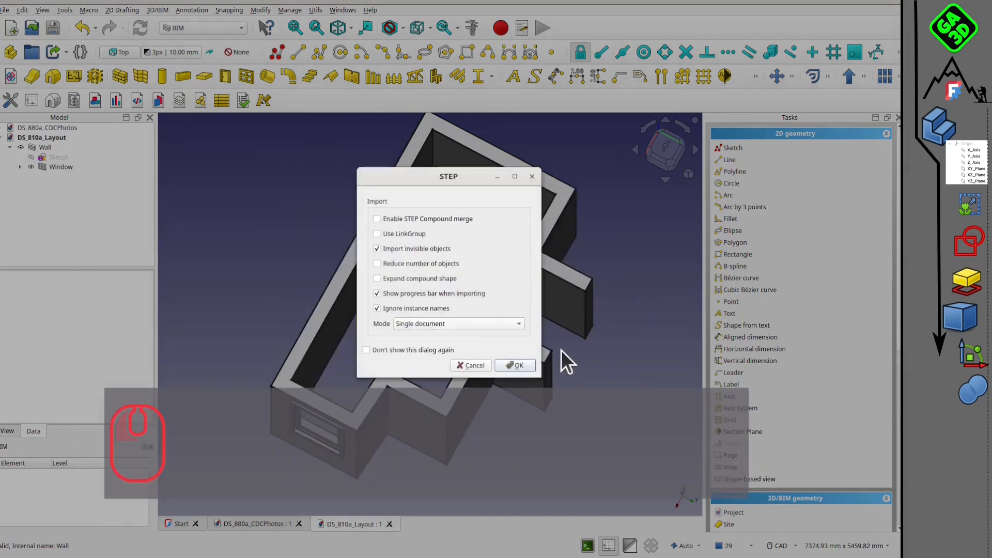
left_click(514, 365)
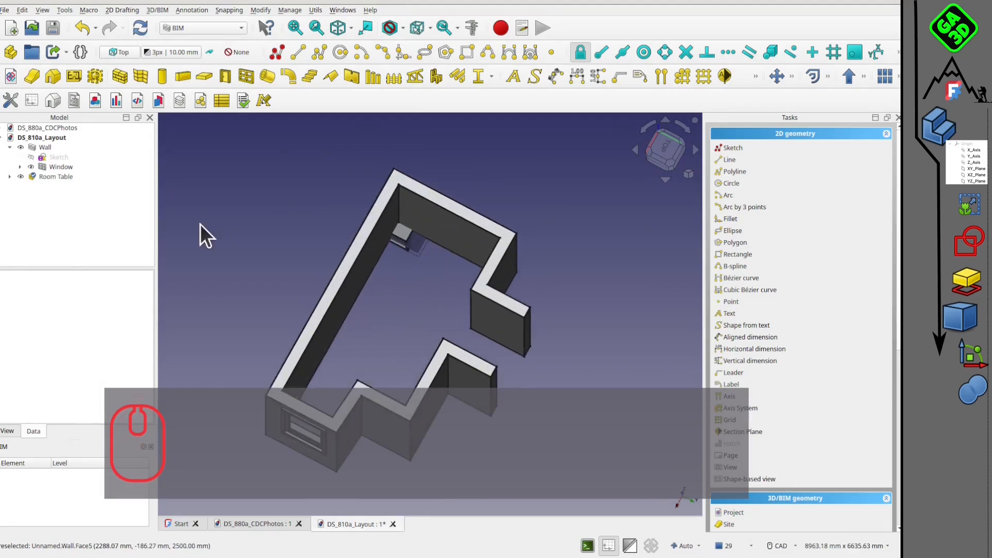
Transform the room table about 3292 mm by 271 mm in plan towards the window end, and raise it about 939 mm onto the floor.
right_click(60, 175)
left_click(72, 198)
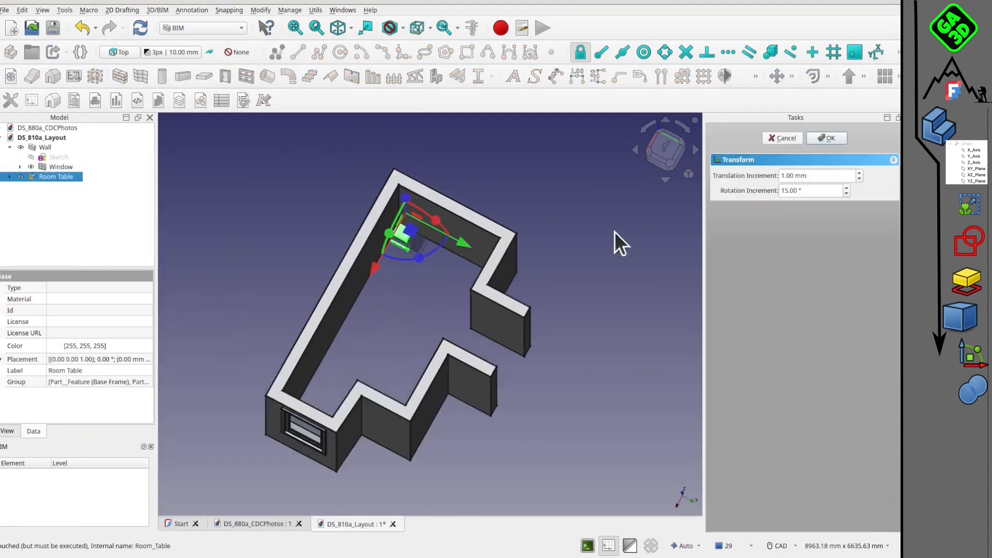
left_click(665, 147)
left_click_drag(367, 246, 380, 440)
left_click(672, 149)
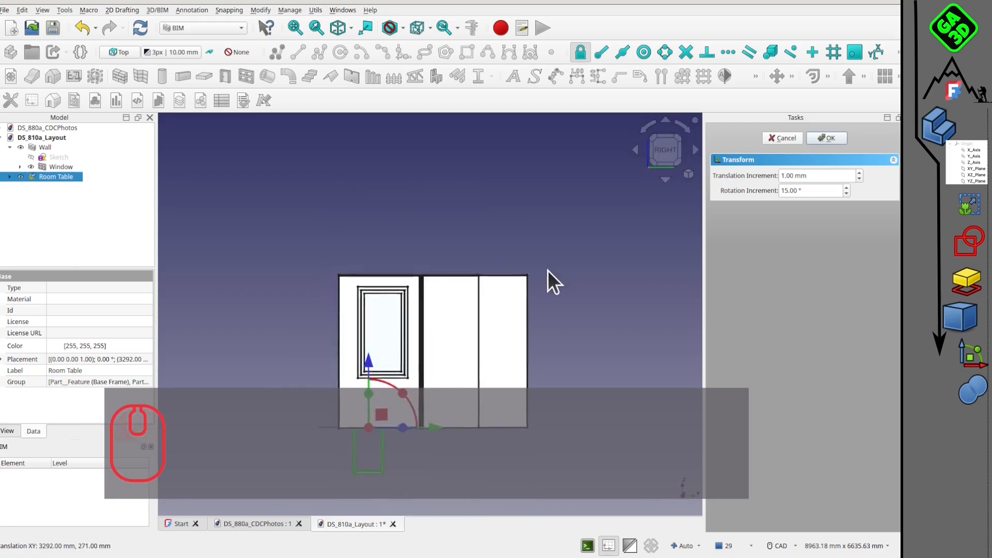
left_click_drag(383, 225, 383, 167)
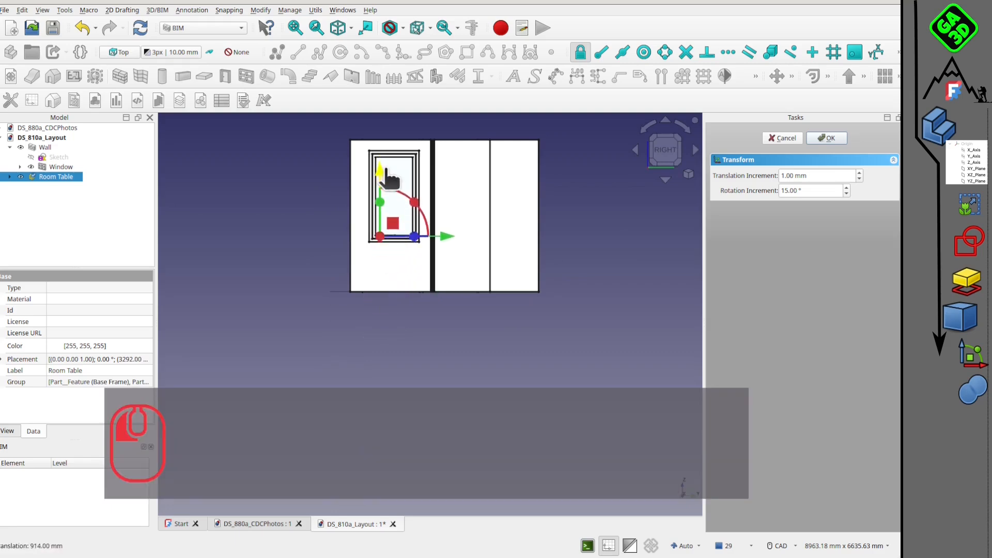
Shift the room table slightly in plan towards the window wall and finish the transform.
middle_click_drag(418, 243, 377, 327)
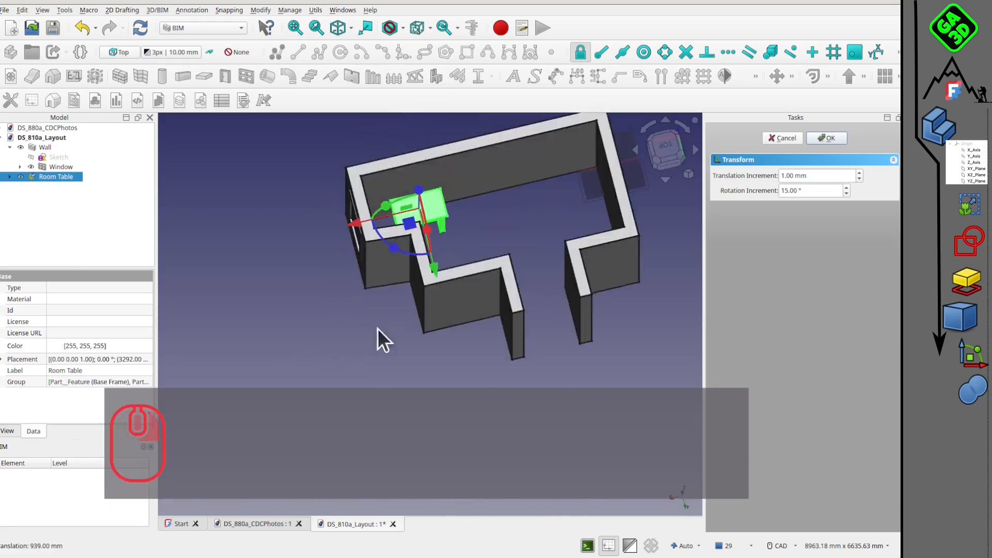
scroll(449, 217, "up", 3)
middle_click_drag(470, 230, 473, 329)
left_click(670, 146)
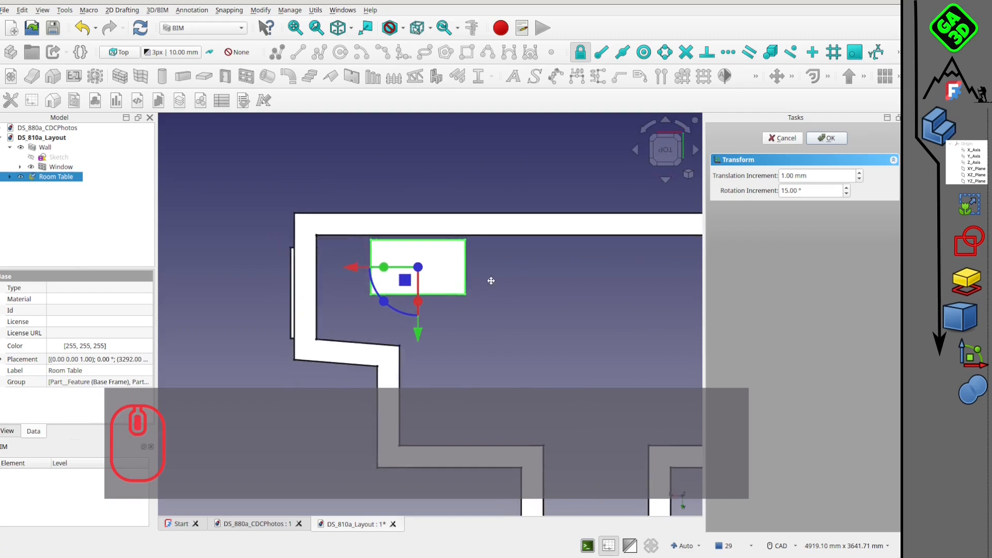
scroll(416, 284, "up", 2)
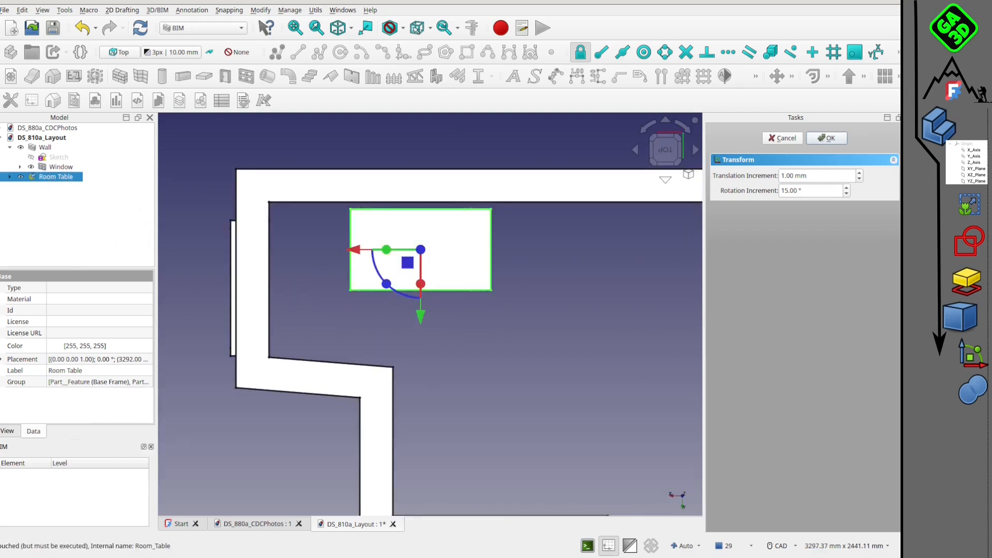
middle_click_drag(469, 301, 343, 262)
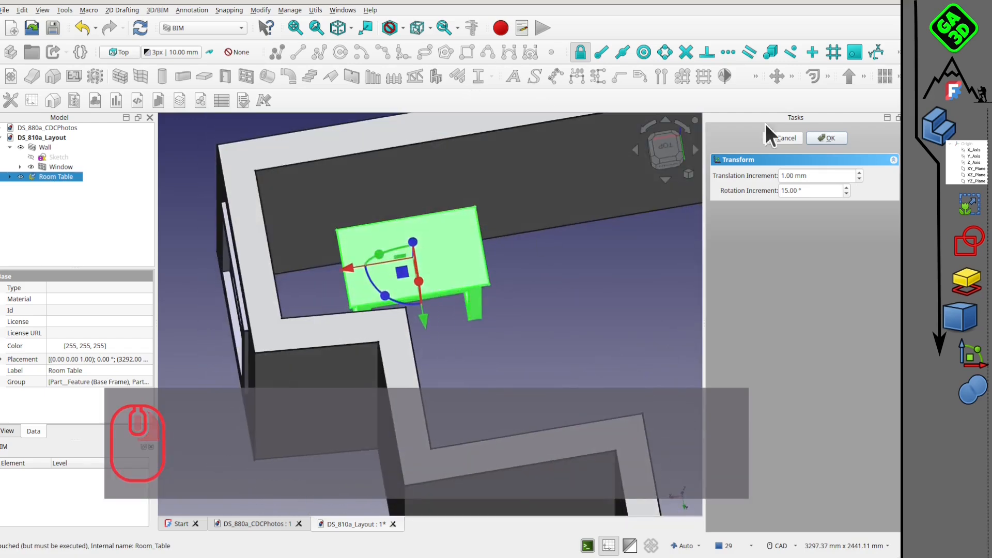
left_click(670, 143)
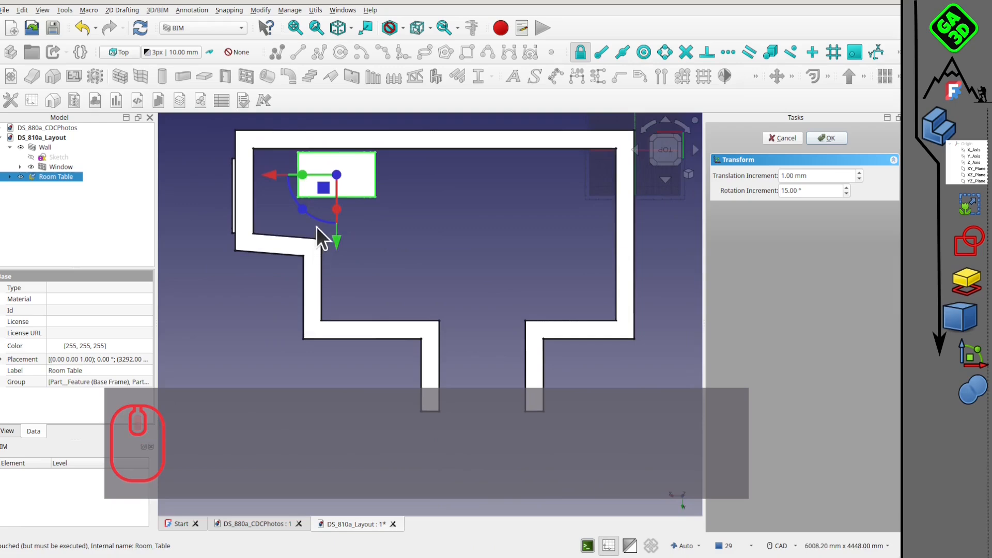
left_click_drag(324, 188, 315, 189)
right_click_drag(430, 230, 547, 202, "shift")
left_click(822, 137)
left_click(392, 227)
Import the chair file Ikea Särna.STEP into the layout document with the offered STEP options.
scroll(429, 236, "down", 2)
middle_click_drag(432, 237, 449, 194)
scroll(392, 293, "up", 2)
middle_click_drag(393, 269, 283, 255)
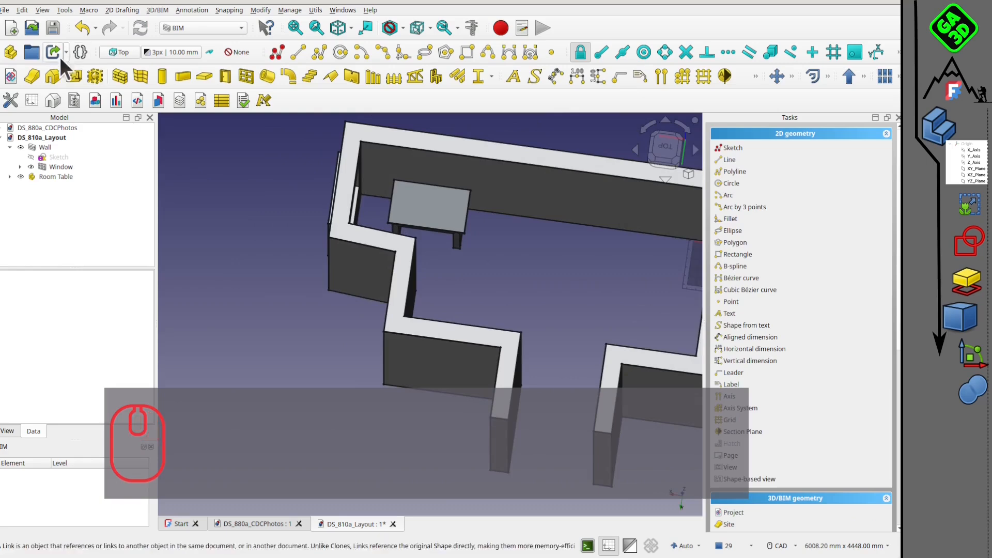
left_click(5, 10)
left_click(49, 154)
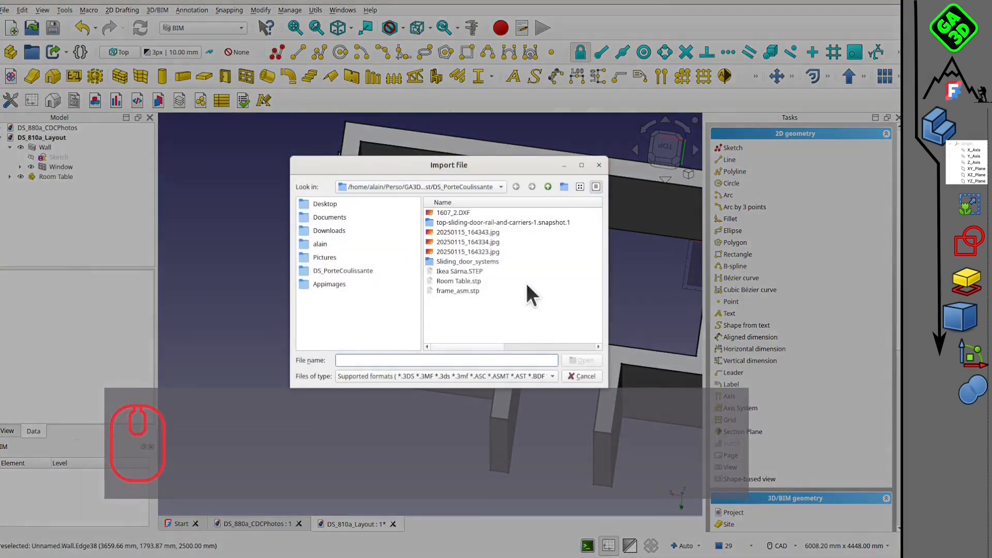
left_click(475, 279)
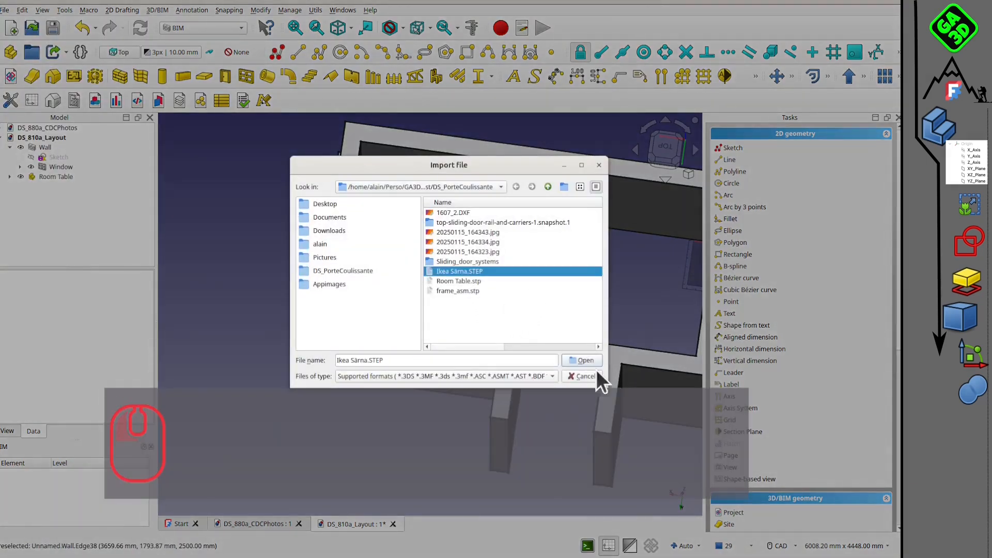
left_click(583, 361)
left_click(521, 364)
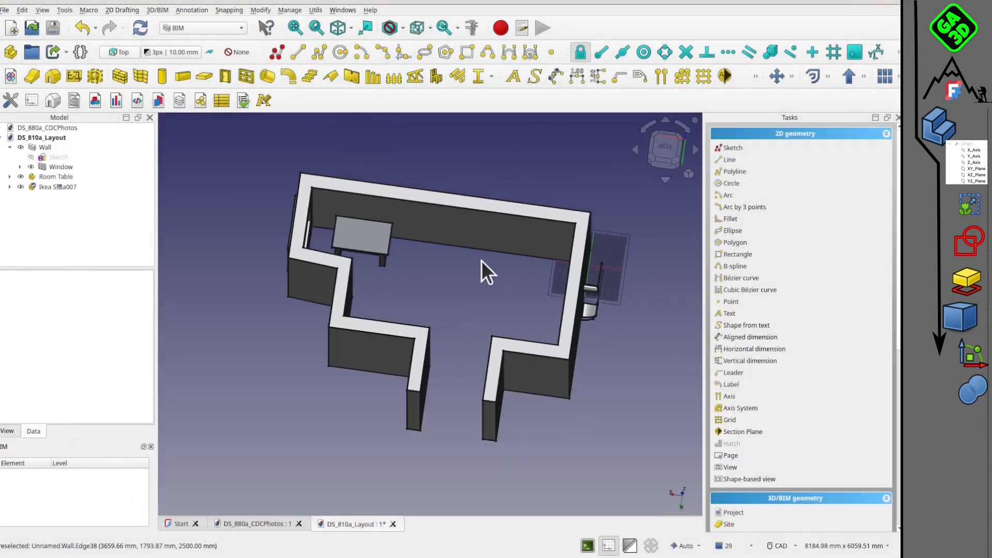
Rotate the chair 90° about the X axis so it stands upright, and move it about 1370 mm by 693 mm in plan into the room.
middle_click_drag(489, 360, 418, 316)
right_click(57, 187)
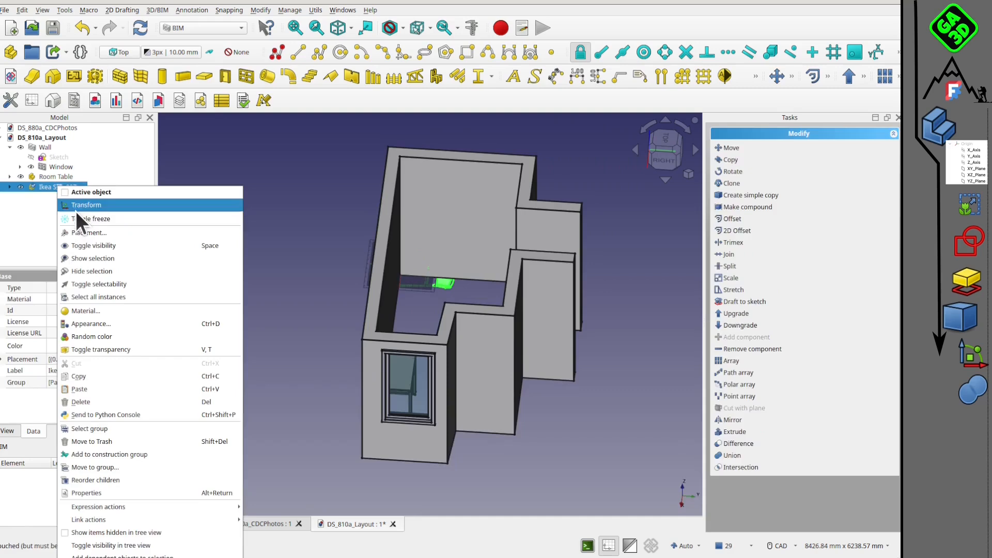
left_click(78, 205)
left_click_drag(433, 244, 341, 223)
left_click_drag(388, 274, 420, 339)
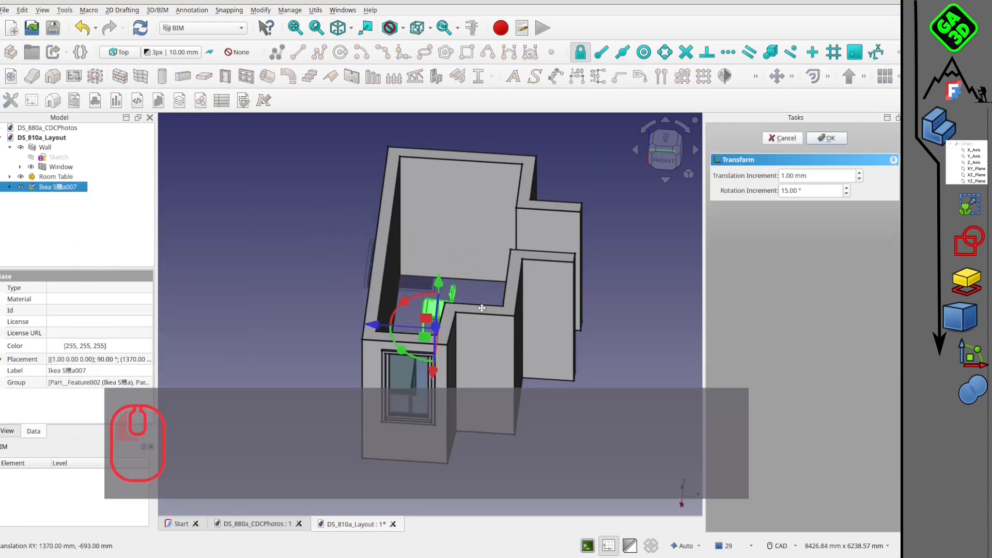
middle_click_drag(481, 308, 584, 289)
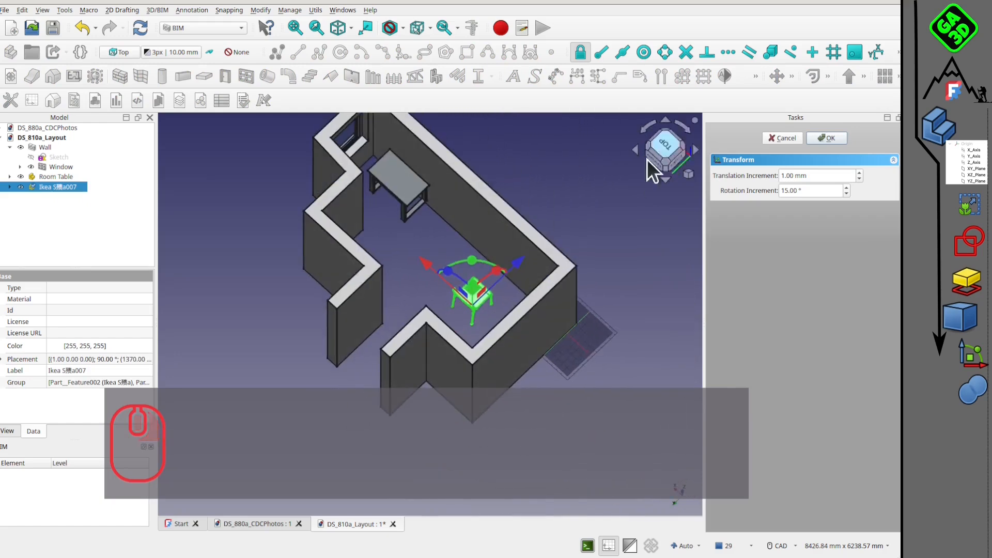
Move the chair in plan to about X 3415 mm, directly in front of the room table.
left_click(671, 139)
left_click_drag(445, 271, 309, 260)
middle_click_drag(415, 325, 564, 302)
scroll(343, 262, "up", 4)
middle_click_drag(366, 357, 409, 341)
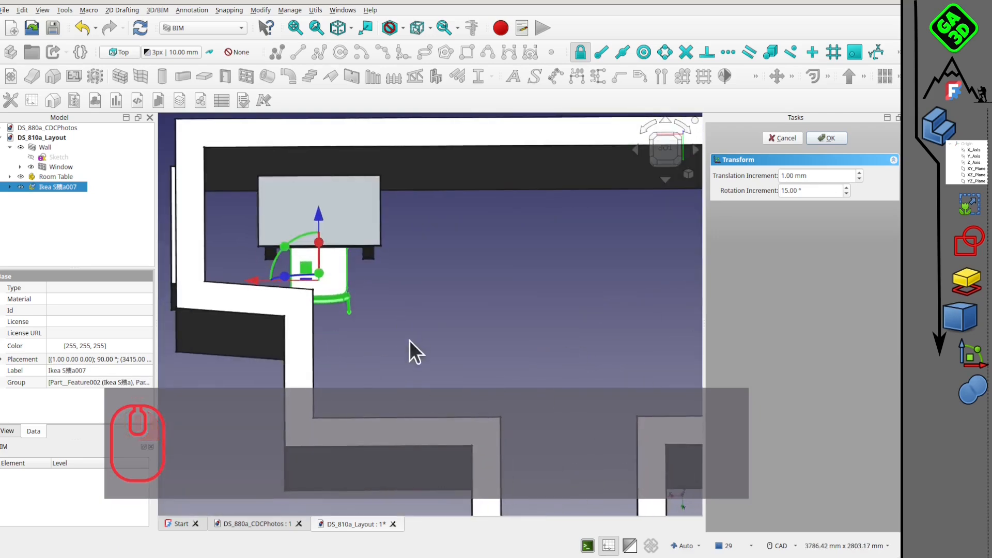
Slide the chair partly under the room table, inspect the fit, and finish the transform.
middle_click_drag(303, 281, 312, 240)
scroll(460, 253, "up", 2)
middle_click_drag(511, 290, 596, 302)
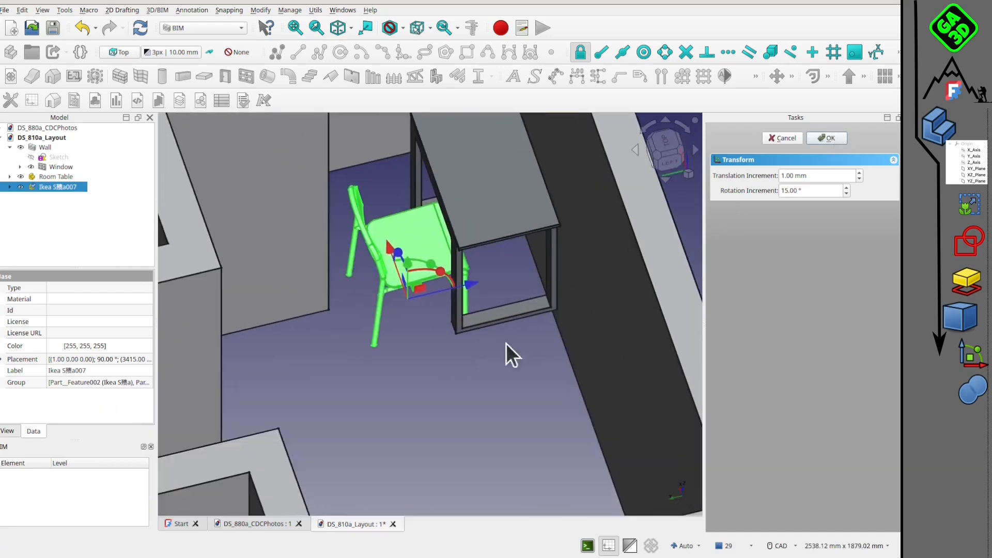
scroll(498, 342, "down", 2)
middle_click_drag(487, 339, 426, 256)
scroll(550, 318, "down", 2)
scroll(429, 314, "down", 1)
middle_click_drag(431, 314, 485, 303)
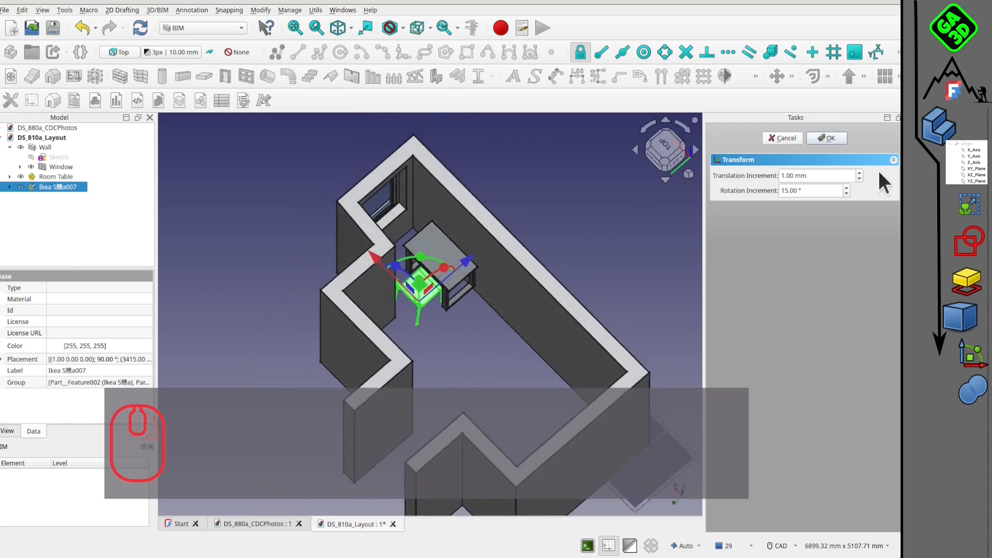
left_click(827, 138)
Import frame_asm.stp into the layout document with the offered STEP options.
left_click(582, 328)
middle_click_drag(440, 387, 407, 210)
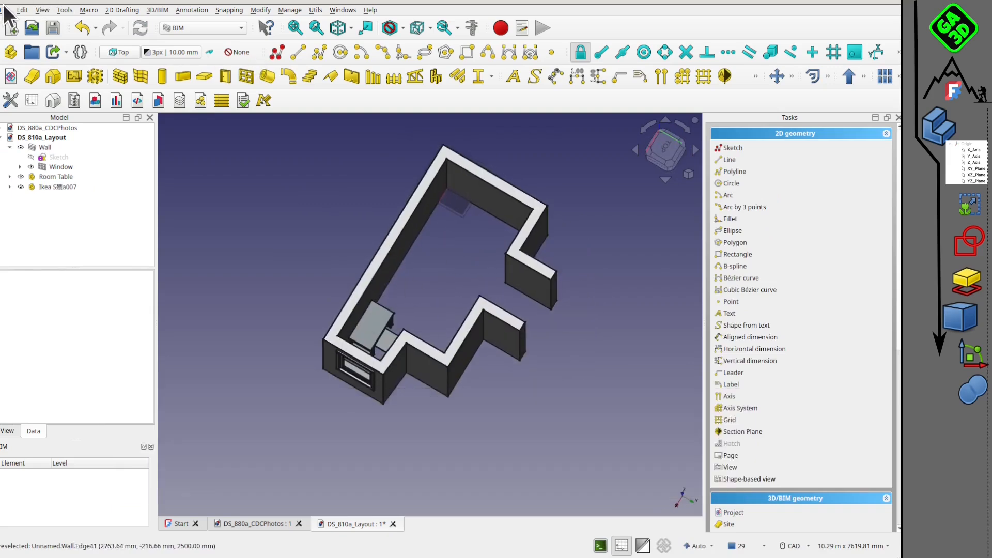
left_click(5, 9)
left_click(42, 215)
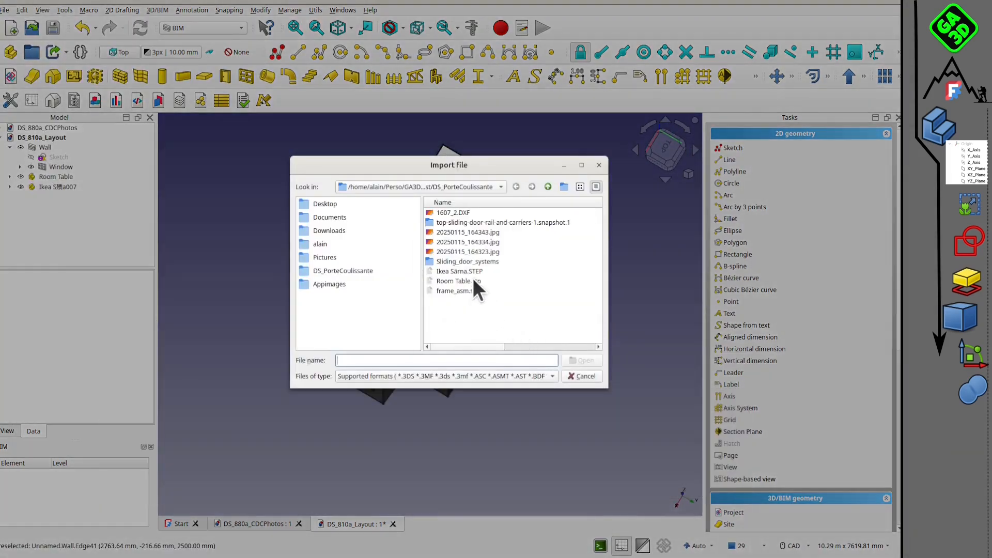
left_click(458, 291)
left_click(579, 360)
left_click(513, 365)
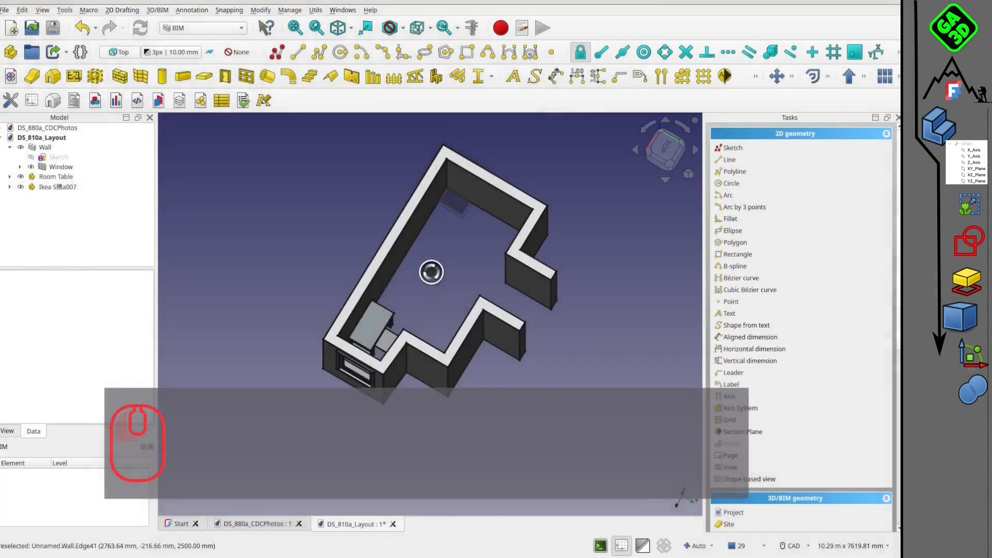
Rotate the imported frame assembly 90° about the X axis to match the room's floor orientation.
middle_click_drag(414, 317, 569, 188)
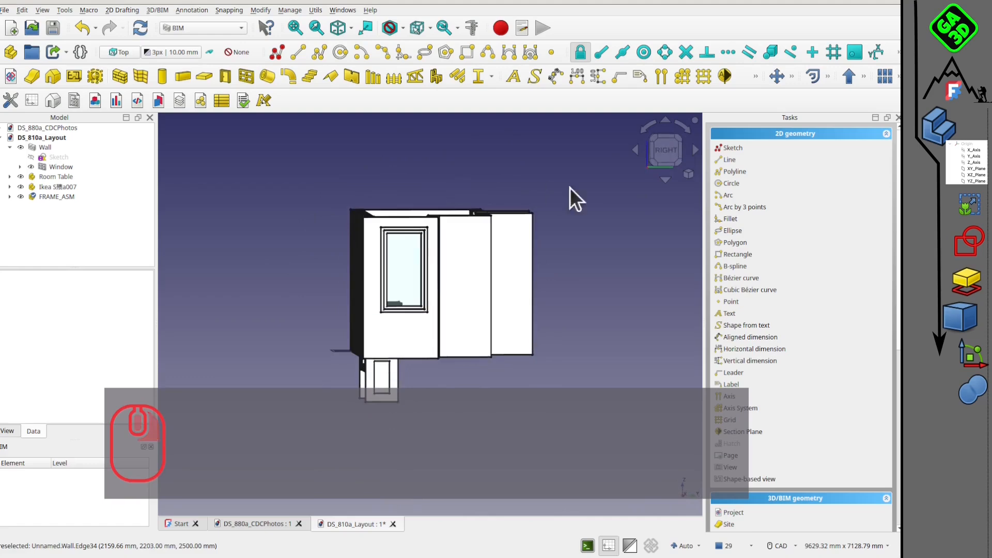
left_click(677, 151)
right_click(54, 195)
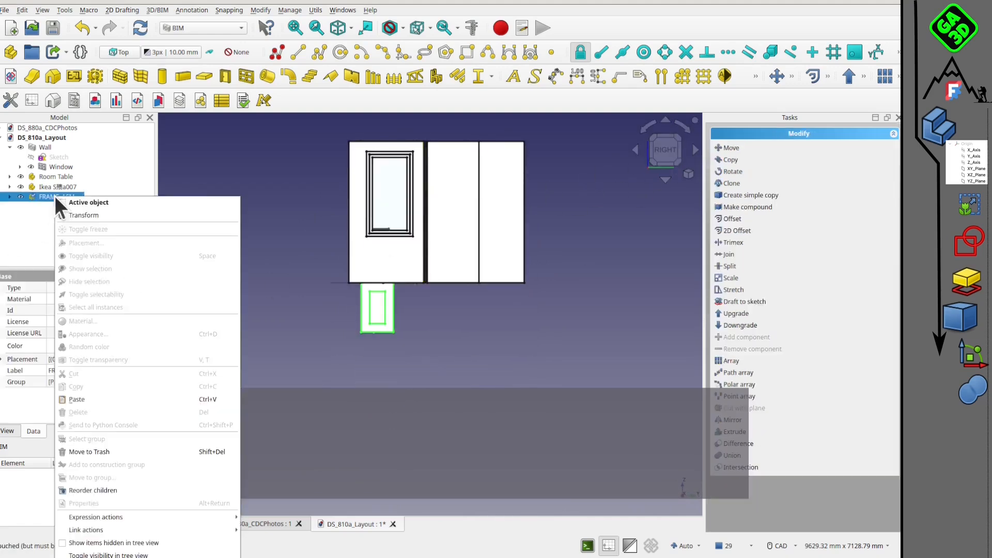
left_click(78, 216)
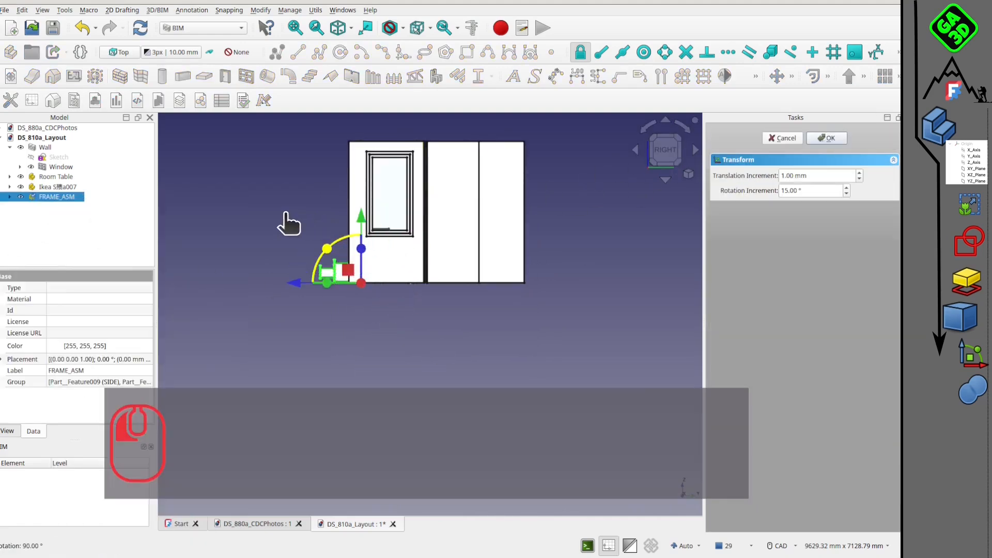
left_click_drag(286, 213, 286, 215)
Turn the frame assembly 180° in plan and move it inside the room, at the end opposite the window.
middle_click_drag(382, 248, 457, 382)
left_click(662, 150)
scroll(573, 240, "down", 2)
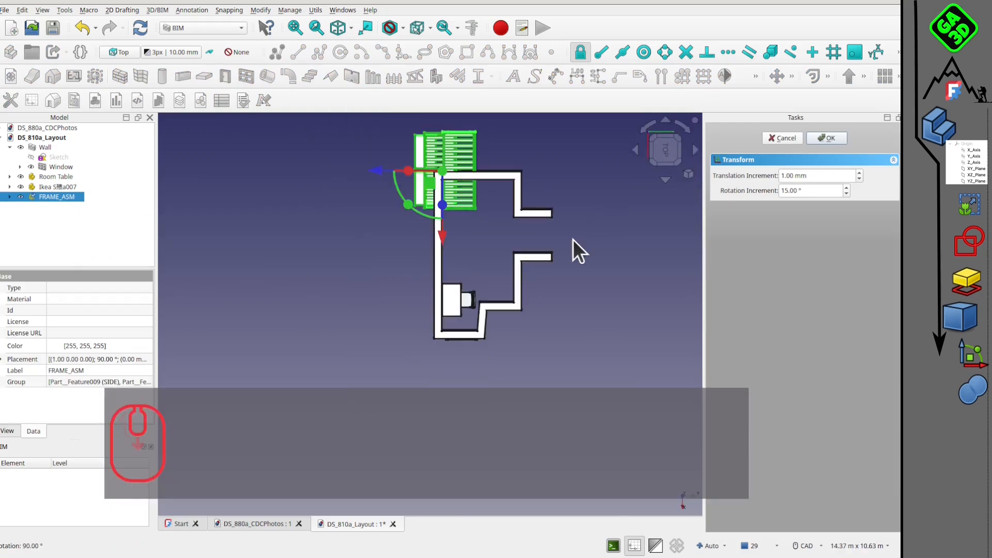
middle_click_drag(572, 240, 536, 292)
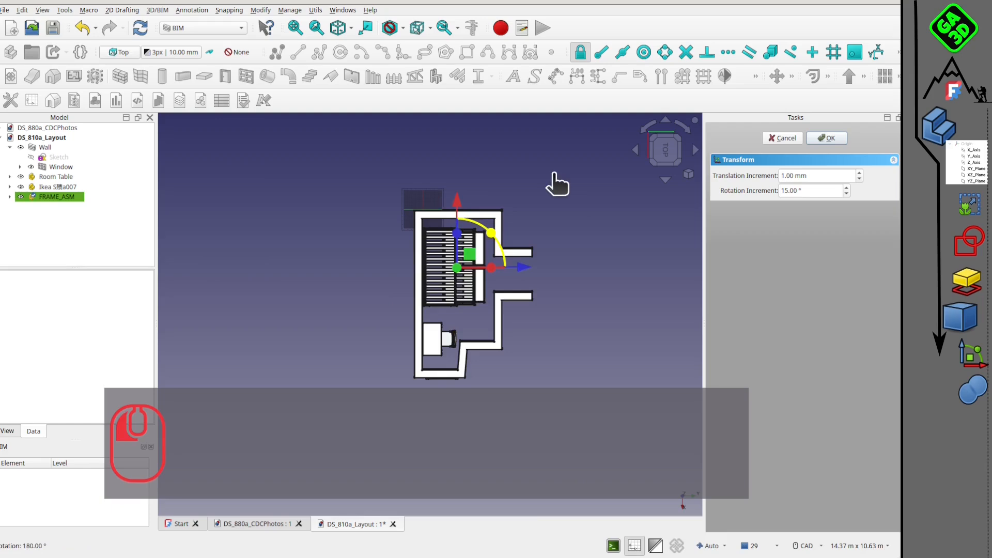
Shift the frame assembly in plan by about 268 mm and -14 mm to fit against the long wall and the far end wall.
middle_click_drag(477, 287, 528, 230)
scroll(525, 217, "up", 2)
middle_click_drag(523, 186, 564, 206)
left_click(670, 156)
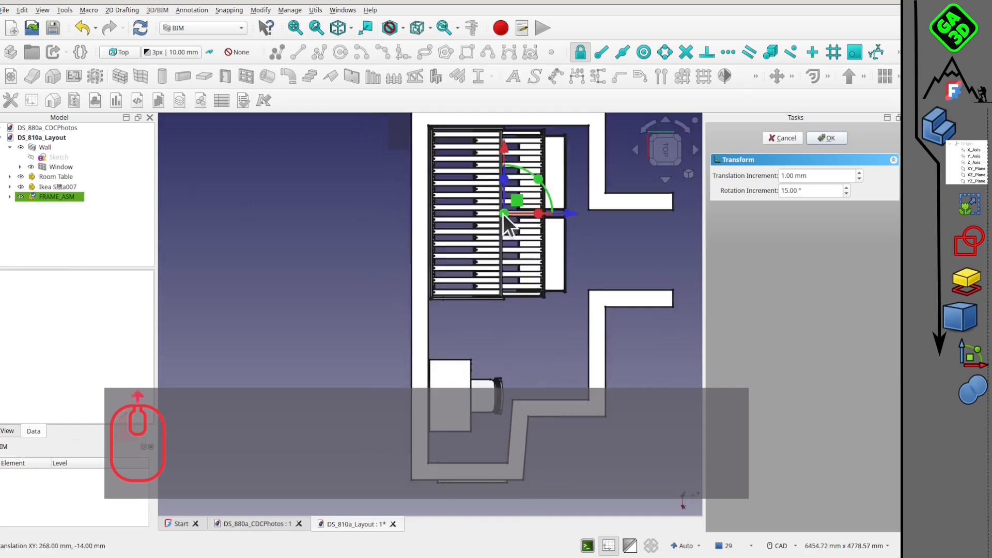
Lower the frame assembly to the room floor and accept its placement.
middle_click_drag(510, 215, 428, 277)
middle_click_drag(568, 324, 419, 269)
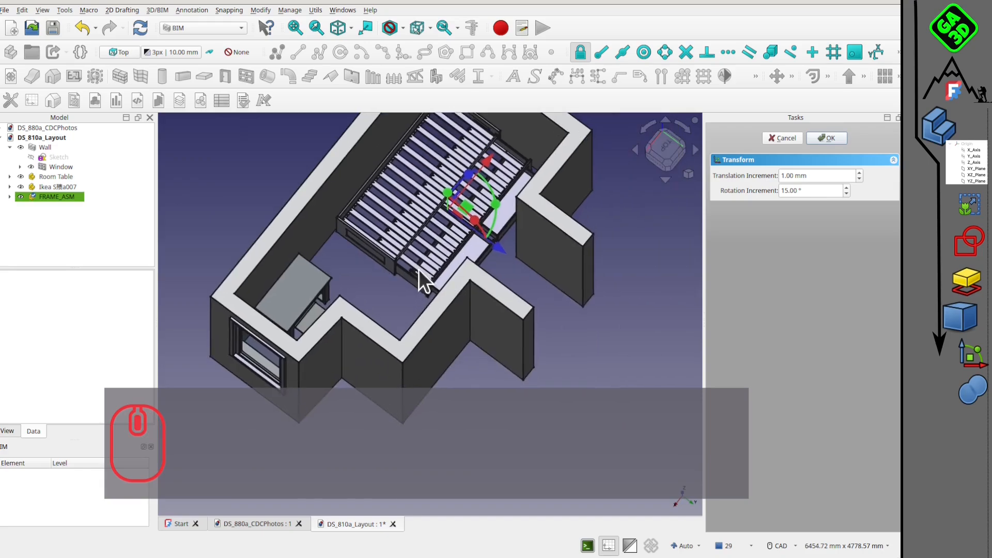
middle_click_drag(505, 215, 485, 238)
middle_click_drag(408, 305, 393, 324)
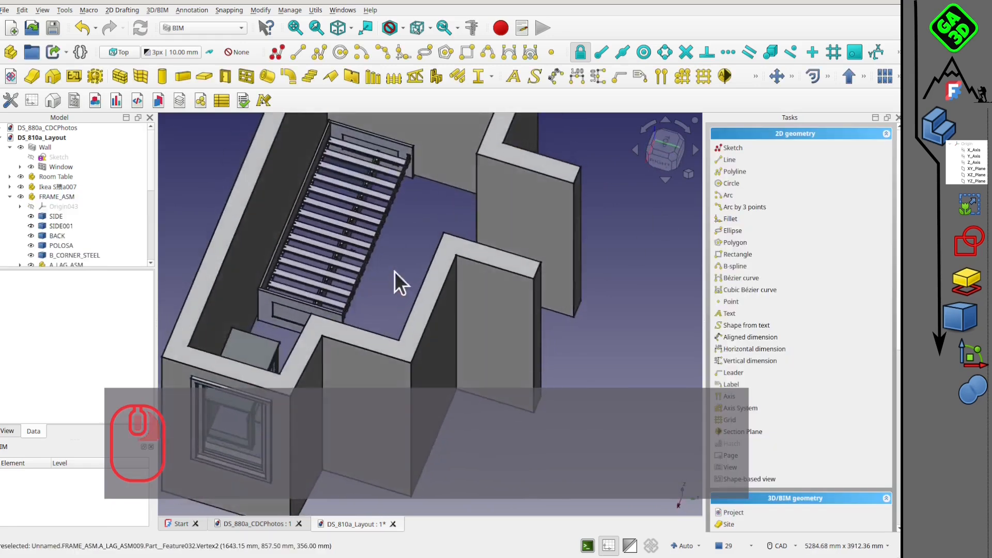
scroll(395, 271, "down", 3)
Toggle the walls to transparent to check the furniture placement inside the room, and switch them back to opaque.
left_click(395, 325)
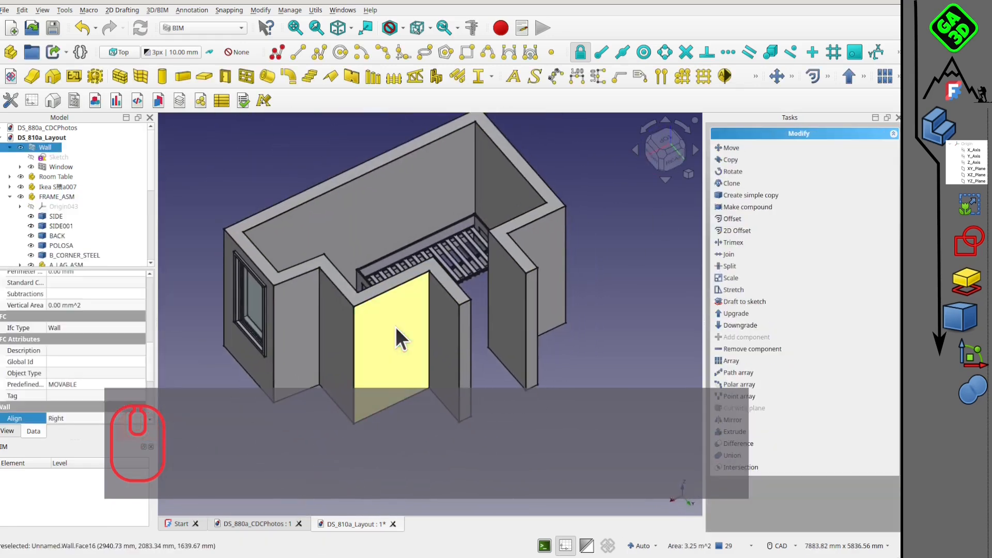
key("v")
key("t")
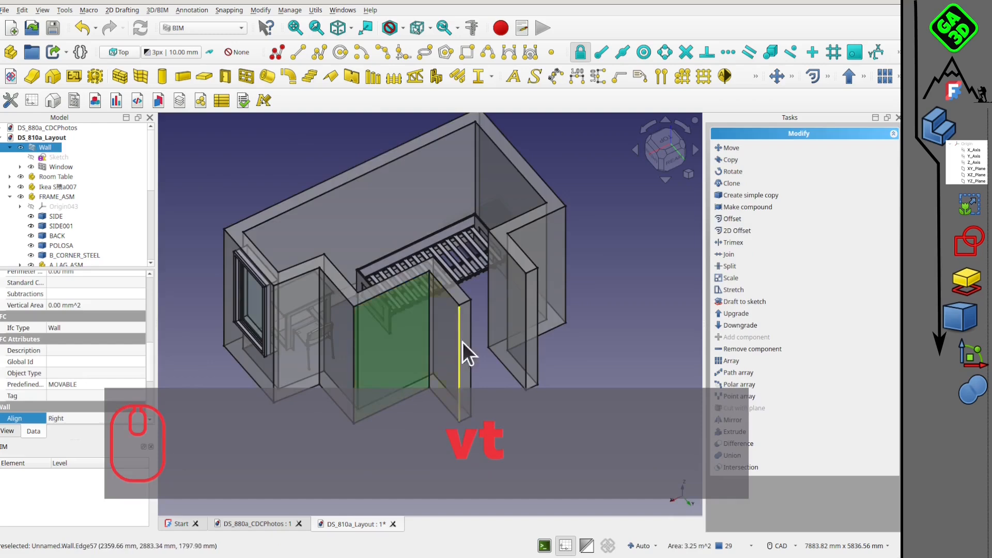
middle_click_drag(463, 342, 448, 300)
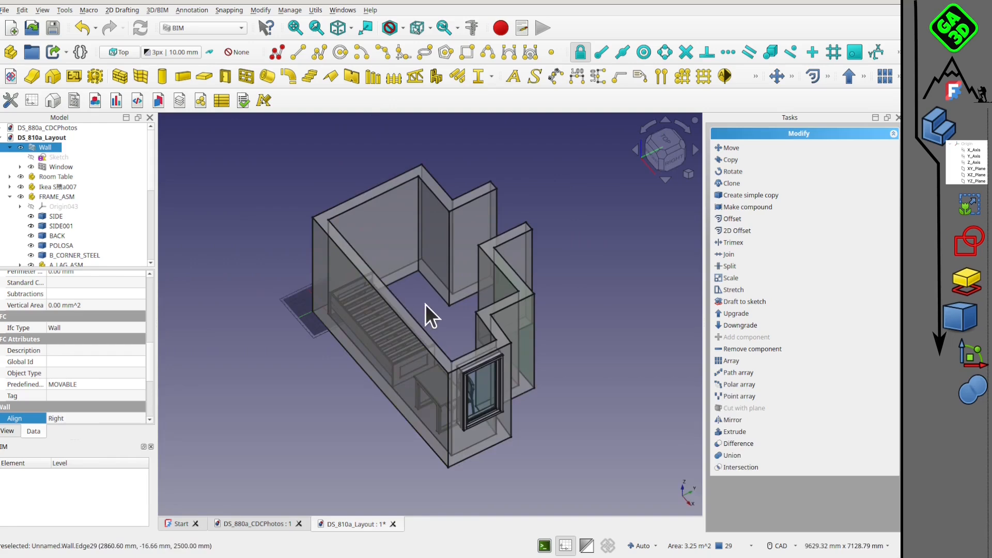
scroll(426, 305, "up", 2)
key("v")
key("t")
mouse_move(423, 307)
middle_mouse_down()
mouse_move(446, 353)
mouse_move(379, 338)
mouse_move(476, 336)
mouse_move(533, 352)
middle_mouse_up()
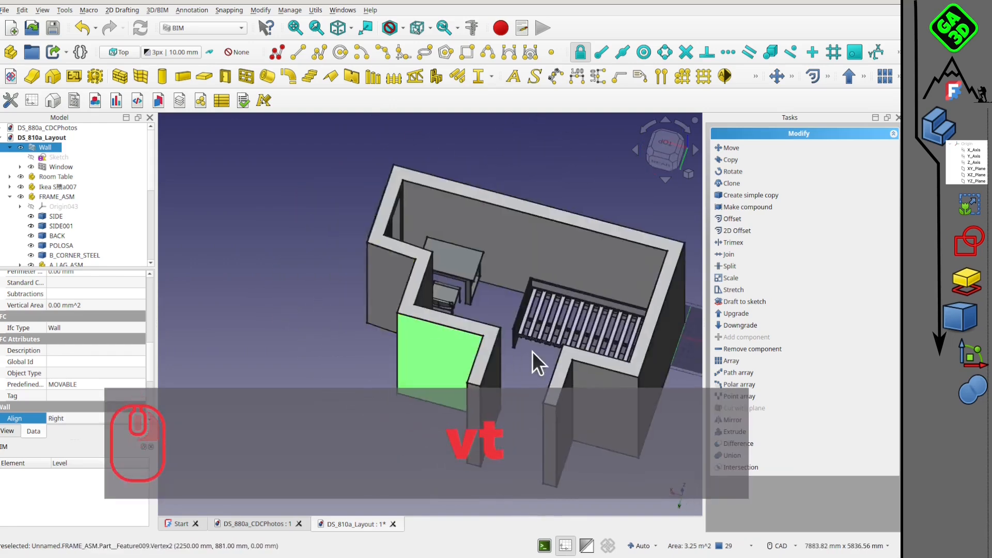
Examine the furnished room from above and from several angles, including the bed, the table area and the entrance passage.
scroll(348, 283, "up", 4)
middle_click_drag(401, 308, 397, 343)
scroll(445, 324, "down", 2)
left_click(662, 148)
middle_click_drag(468, 336, 597, 258)
middle_click_drag(290, 371, 649, 200)
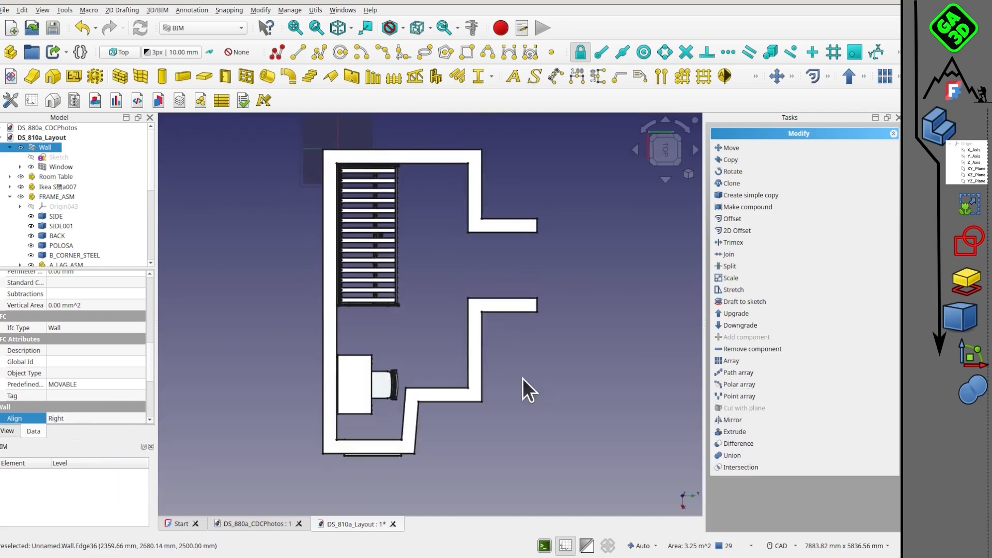
scroll(489, 338, "up", 6)
middle_click_drag(458, 285, 491, 234)
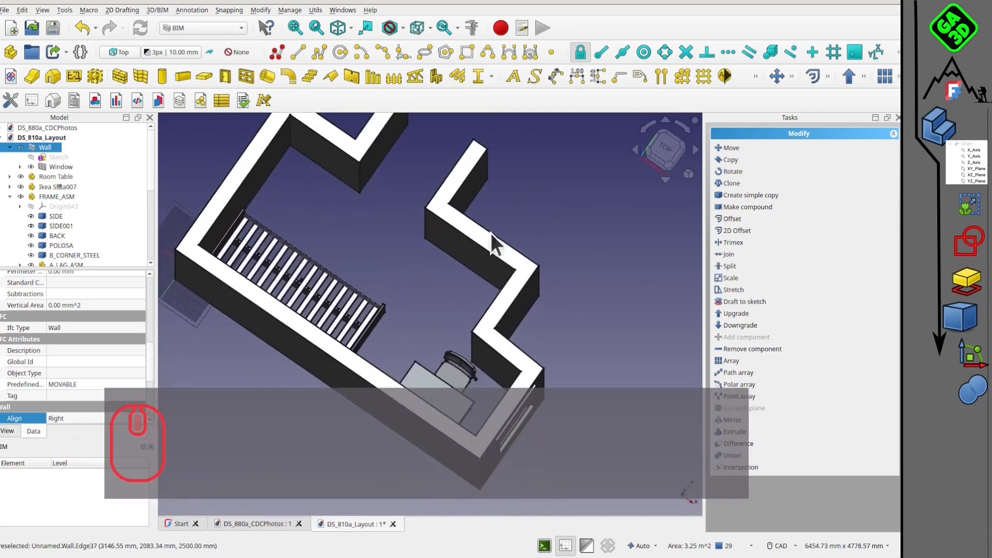
middle_click_drag(395, 305, 482, 297)
left_click(371, 302)
scroll(379, 303, "down", 1)
middle_click_drag(436, 206, 390, 246)
scroll(393, 253, "up", 1)
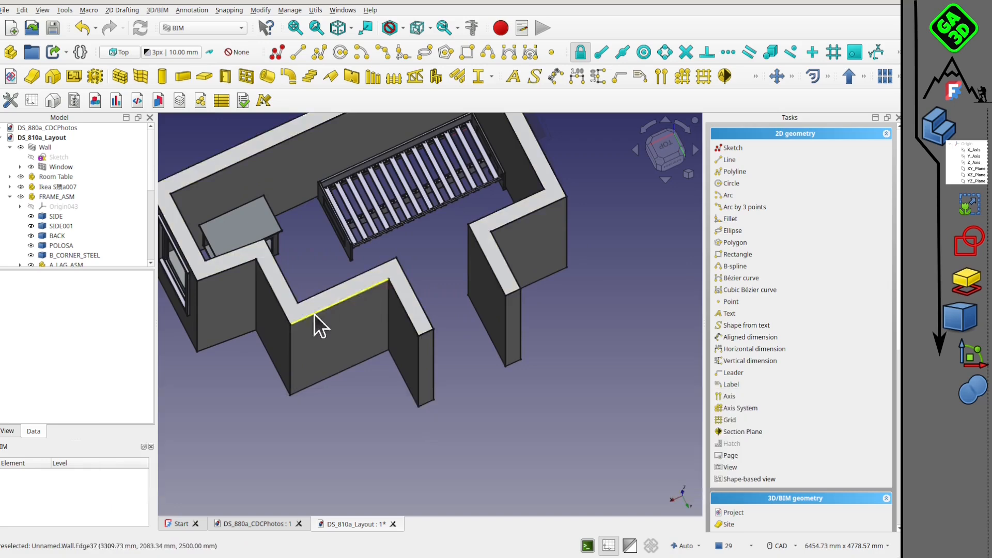
middle_click_drag(357, 373, 591, 301)
middle_click_drag(361, 292, 423, 337)
middle_click_drag(458, 383, 448, 334)
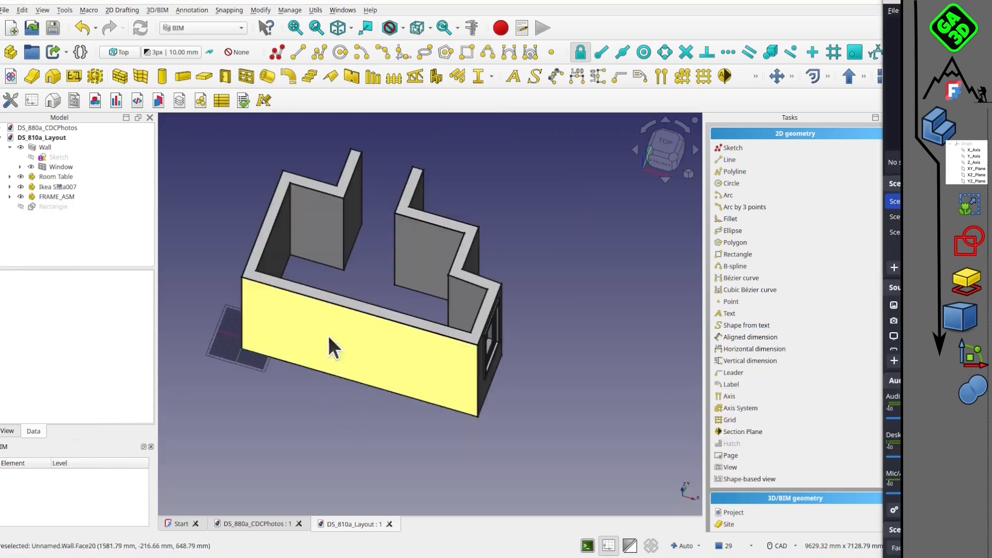
scroll(328, 336, "up", 2)
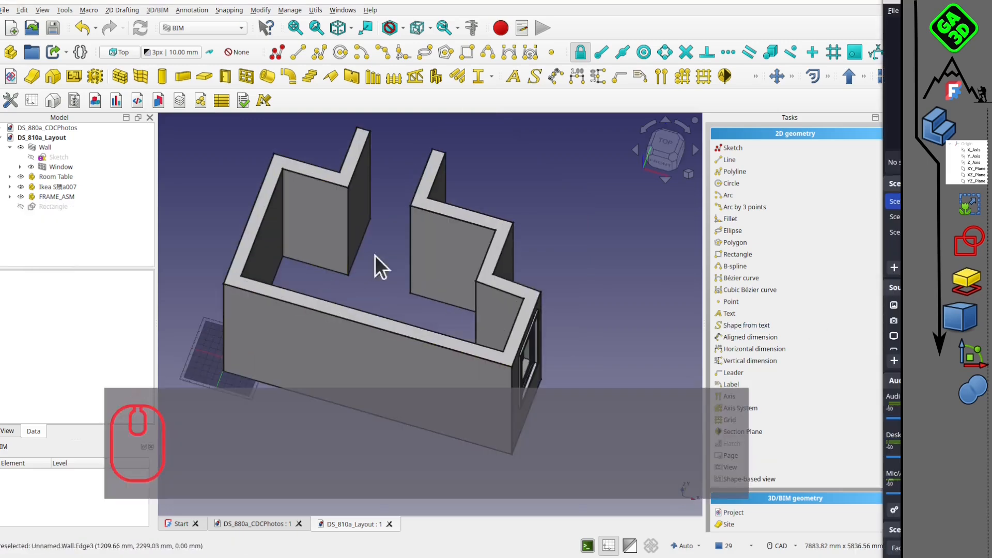
left_click(668, 140)
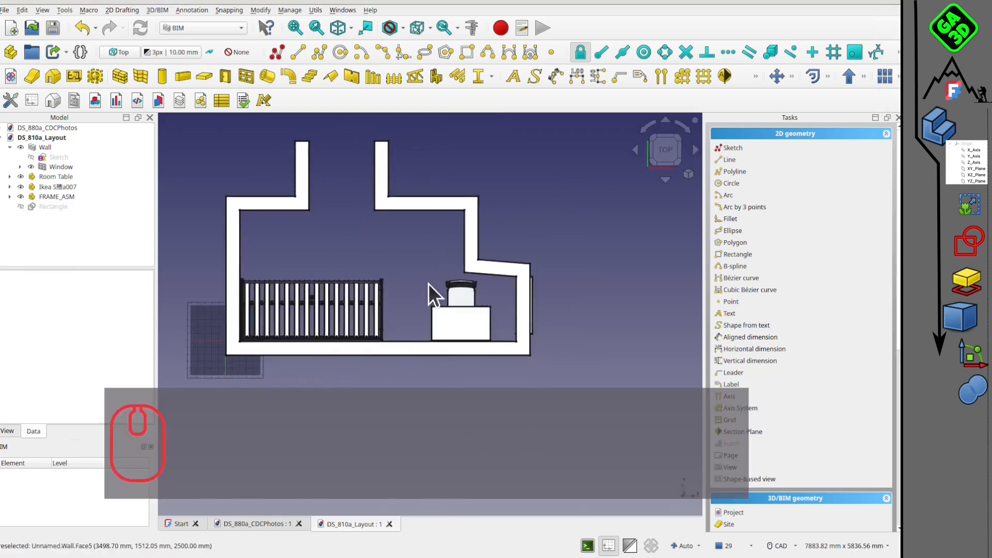
middle_click_drag(428, 284, 401, 295)
scroll(414, 200, "up", 3)
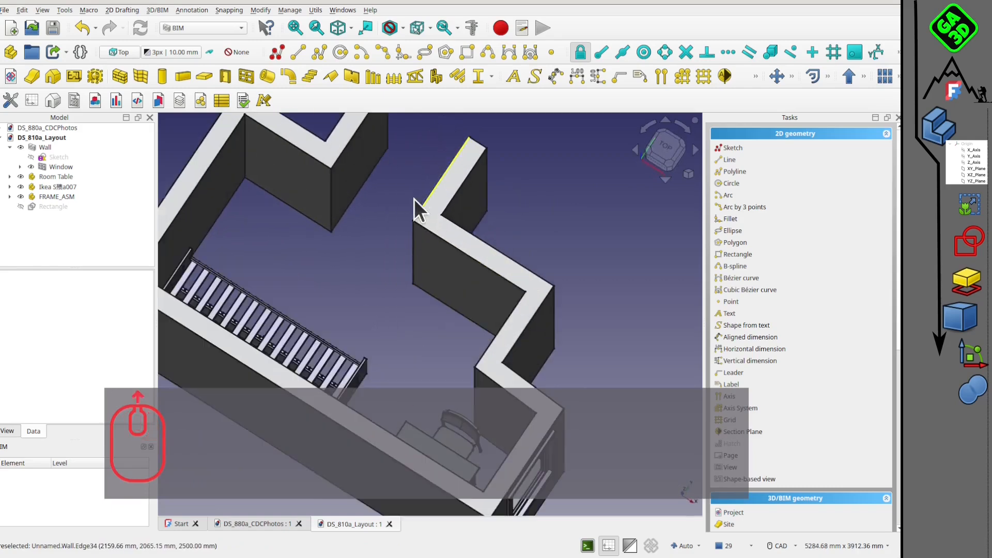
middle_click_drag(398, 342, 434, 286)
scroll(399, 281, "up", 5)
scroll(385, 312, "down", 7)
Switch to the DS_880a_CDCPhotos document and turn the view so the three door photos appear upright.
left_click(263, 524)
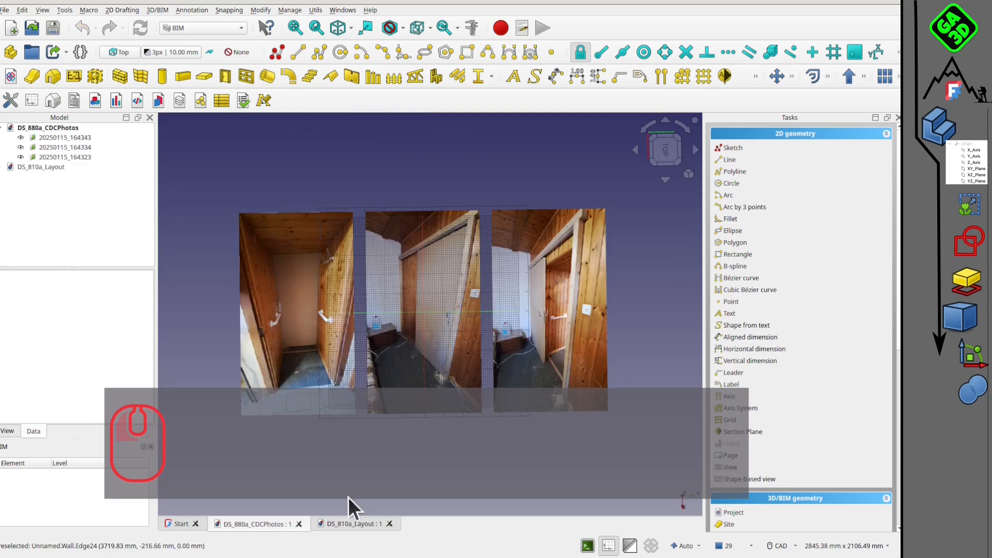
middle_click_drag(494, 318, 729, 181)
left_click(662, 141)
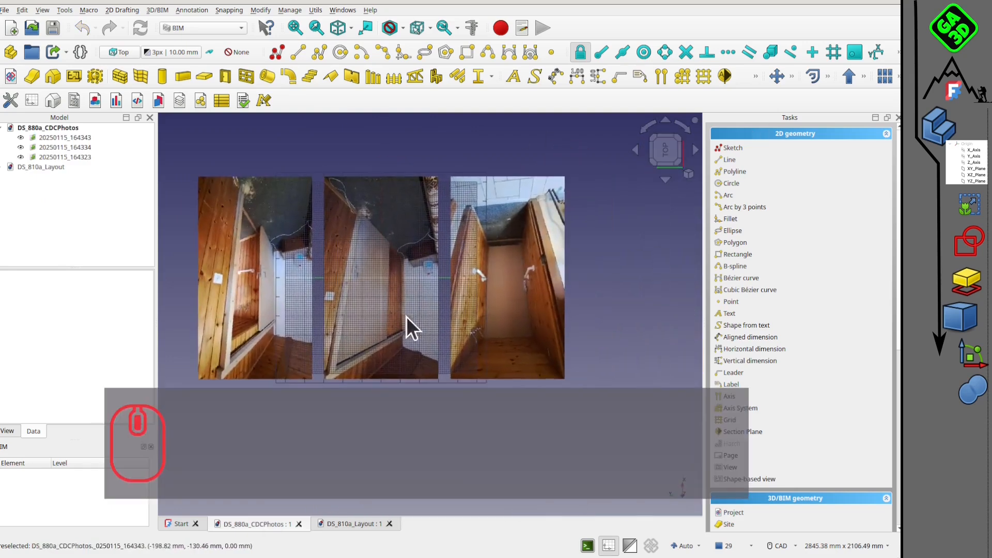
left_click(684, 128)
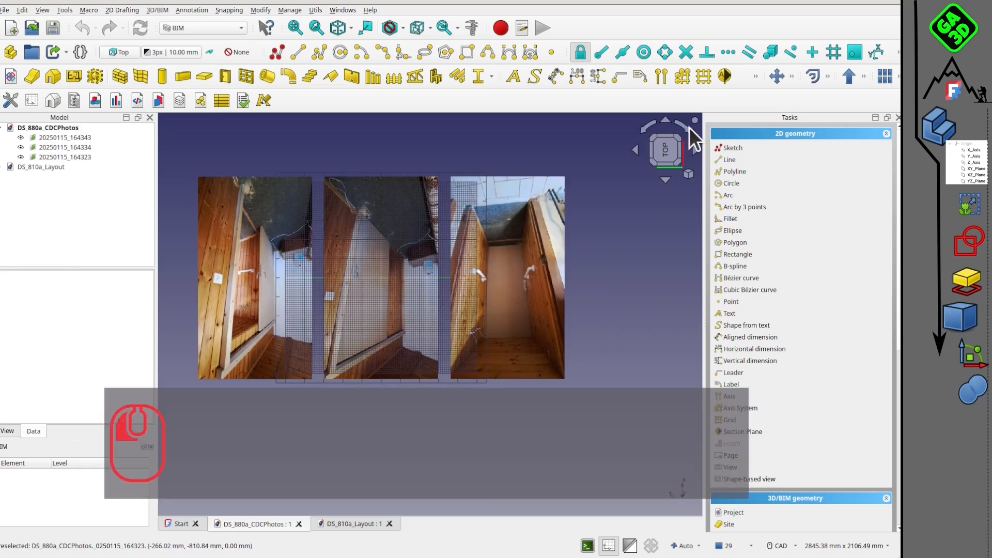
left_click(687, 128)
left_click(686, 130)
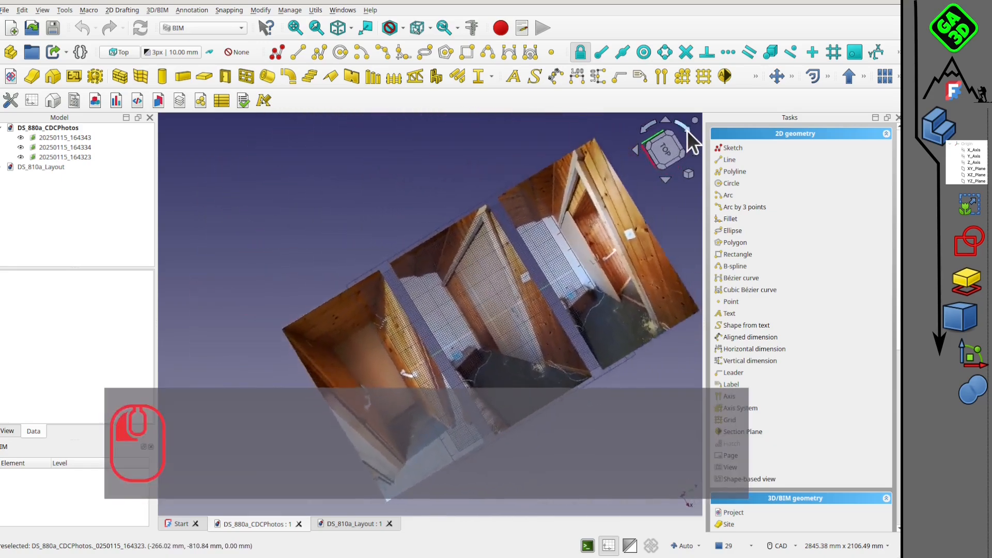
left_click(687, 131)
left_click(647, 128)
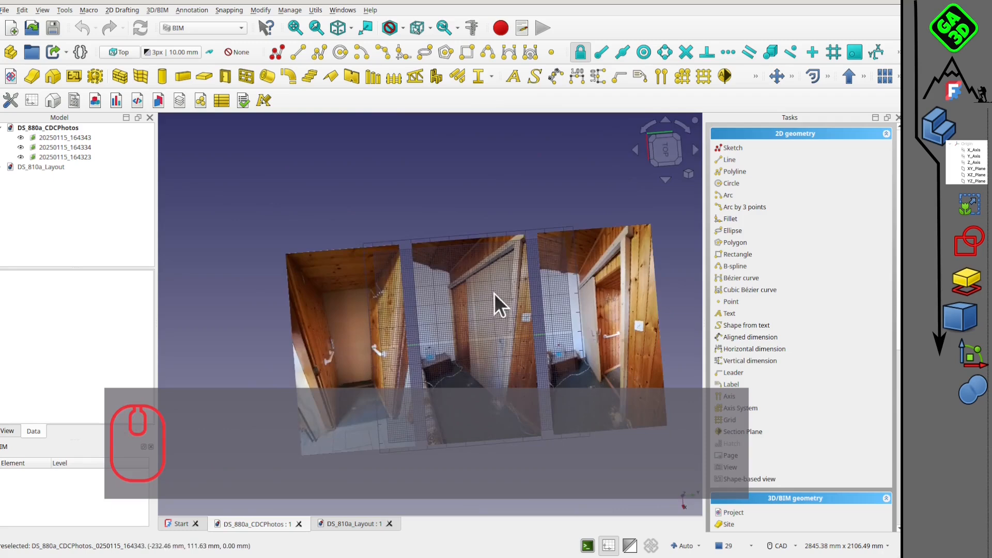
middle_click_drag(490, 321, 478, 302)
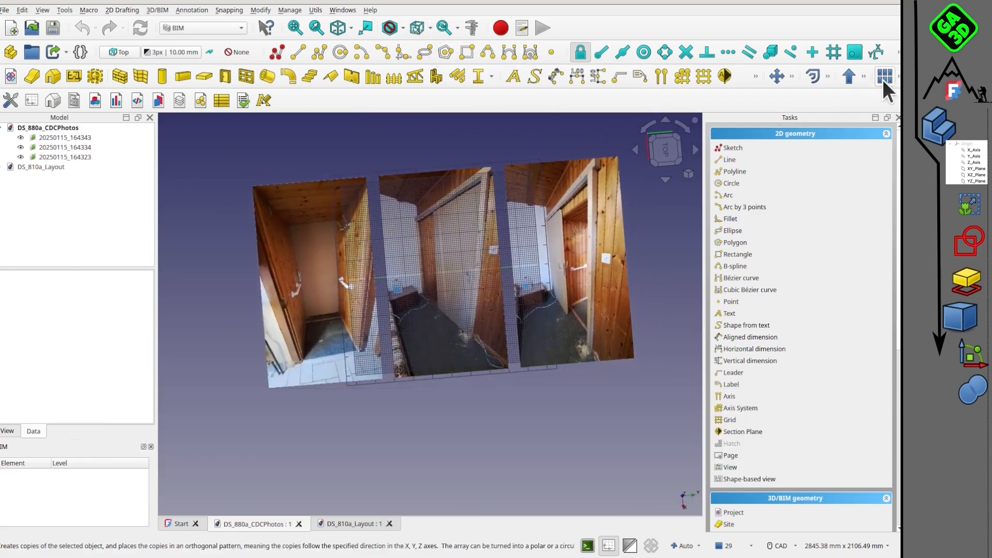
Hide the Draft grid over the door photos and view them from the top.
left_click(898, 53)
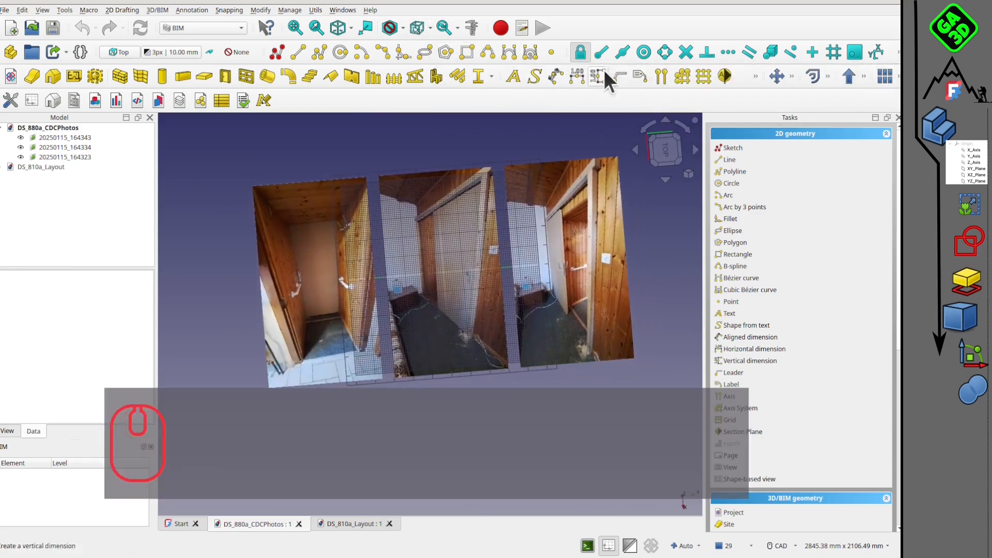
left_click(898, 53)
left_click(586, 69)
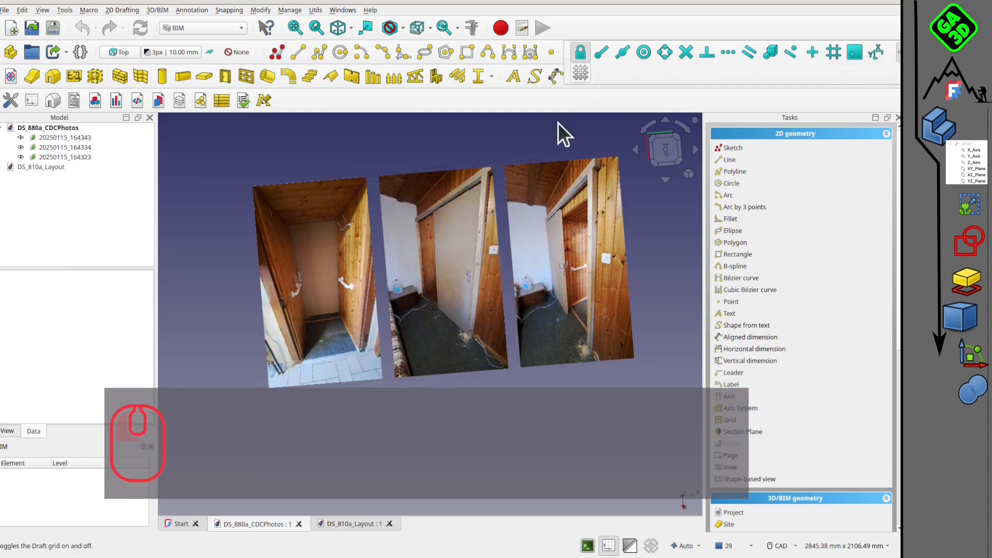
left_click(669, 153)
scroll(457, 299, "up", 1)
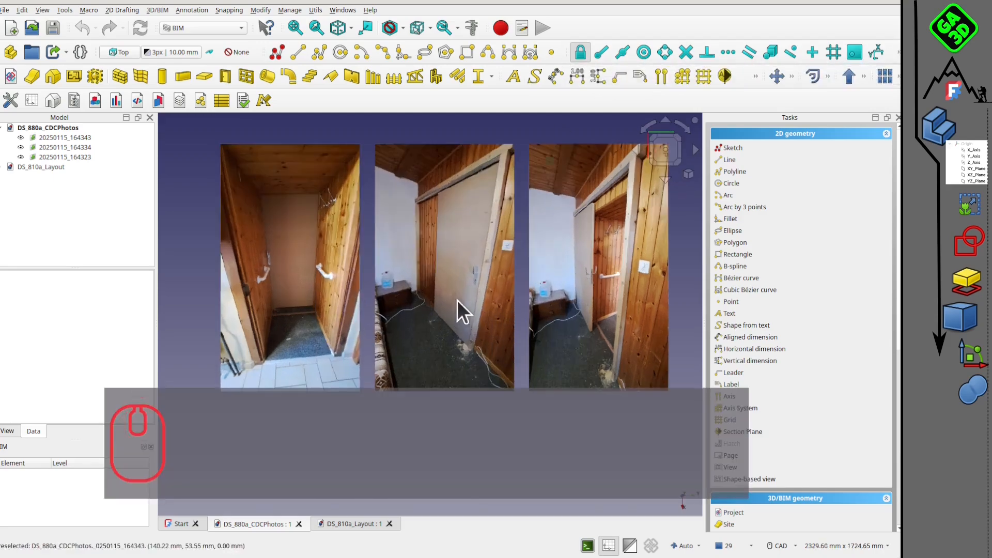
middle_click_drag(457, 300, 542, 259)
Compare the room layout with the sliding-door photos and return to the DS_810a_Layout document.
left_click(355, 523)
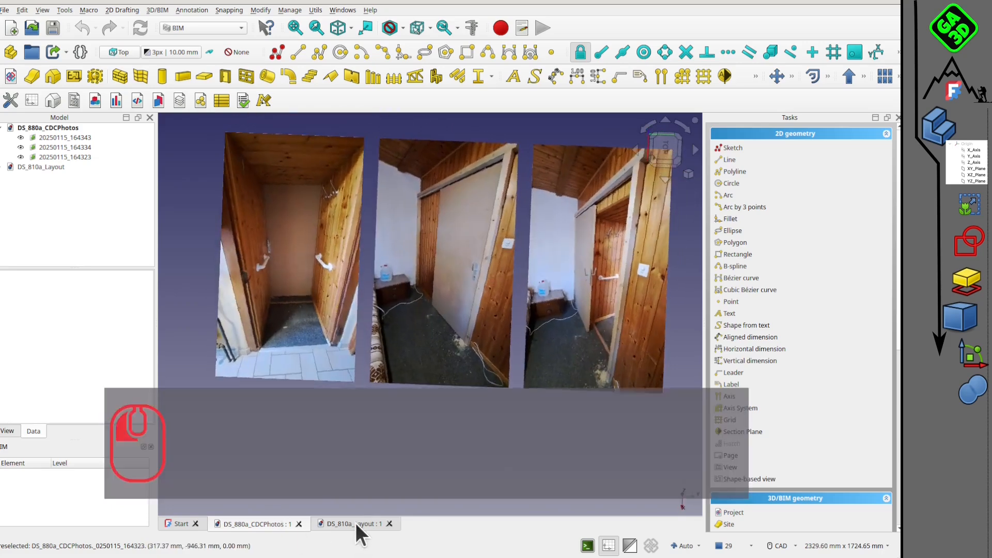
middle_click_drag(418, 299, 445, 305)
left_click(270, 523)
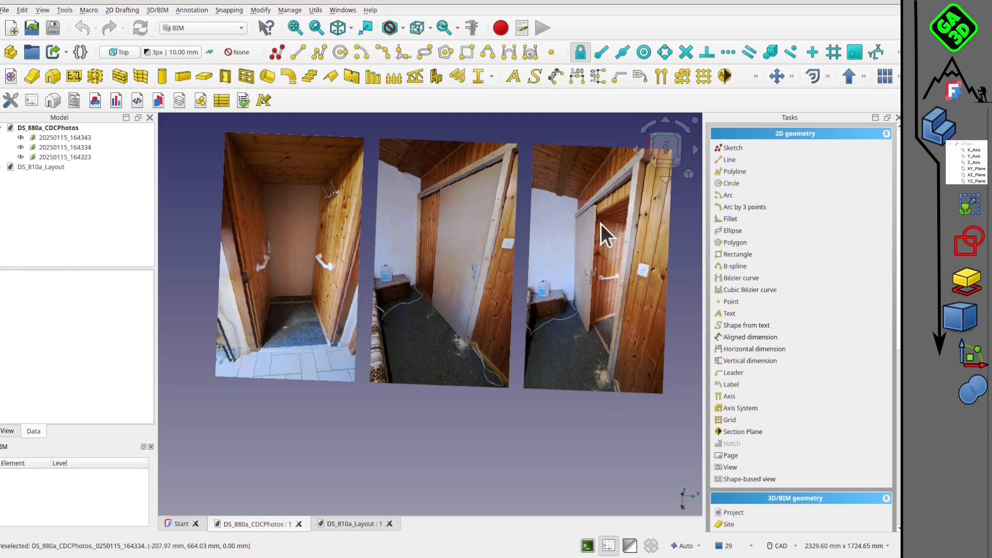
left_click(356, 524)
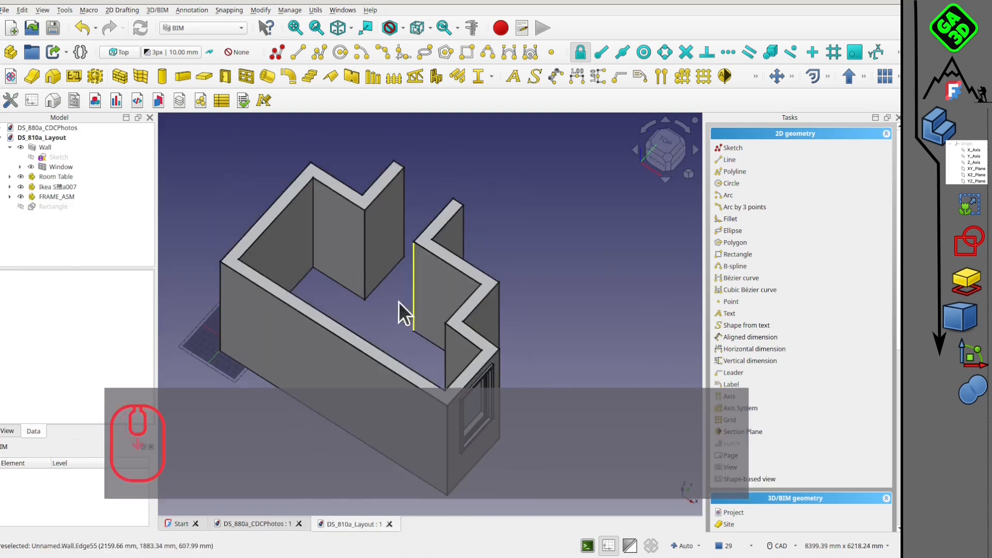
Draw a rectangle about 1297 by 979 mm across the entrance passage, from the outer end of the stub walls to the room-side wall face.
middle_click_drag(380, 322, 450, 327)
left_click(662, 150)
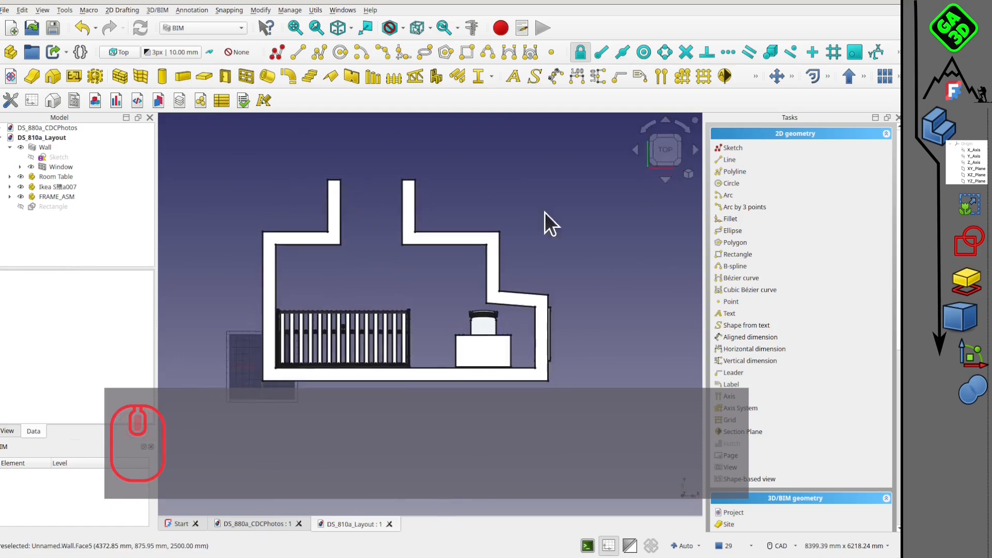
scroll(361, 215, "up", 3)
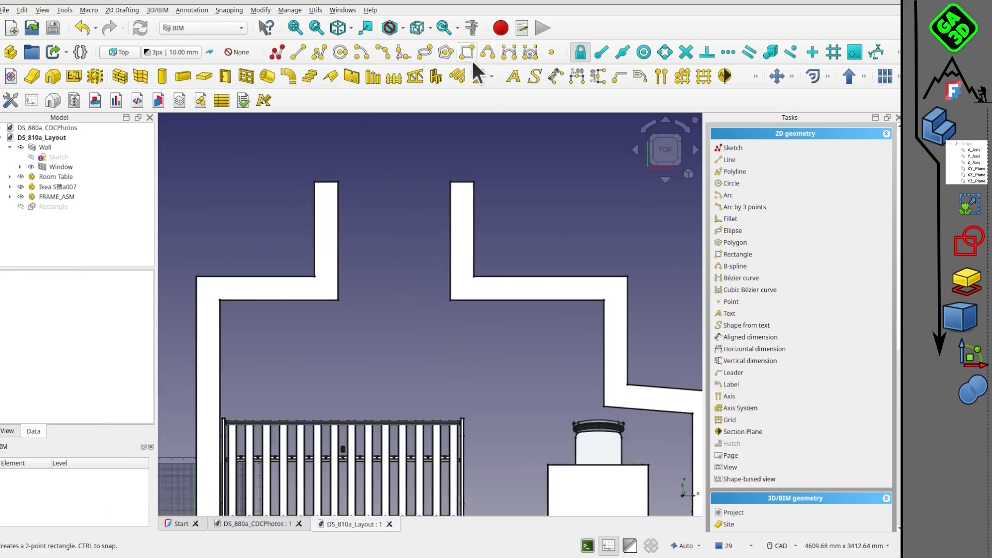
left_click(467, 53)
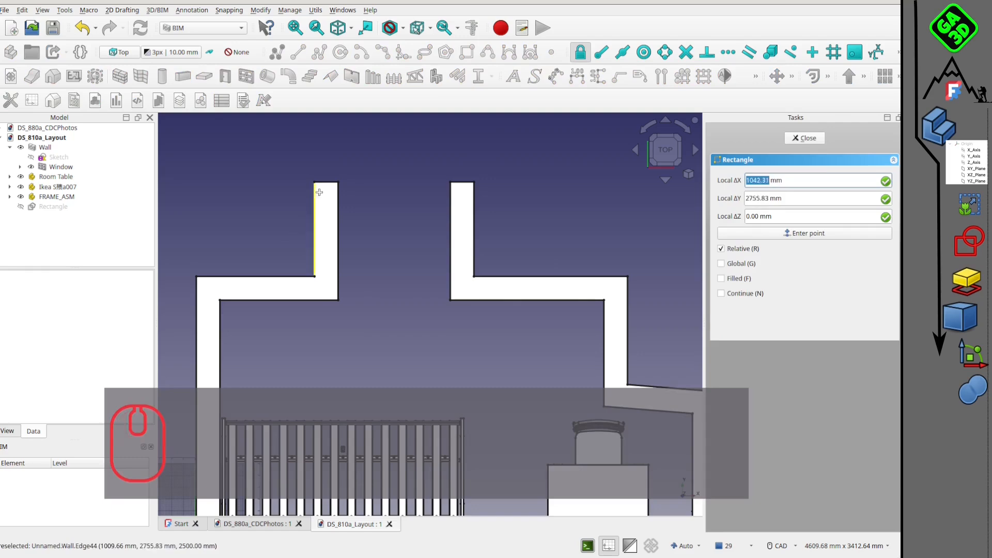
left_click(315, 182)
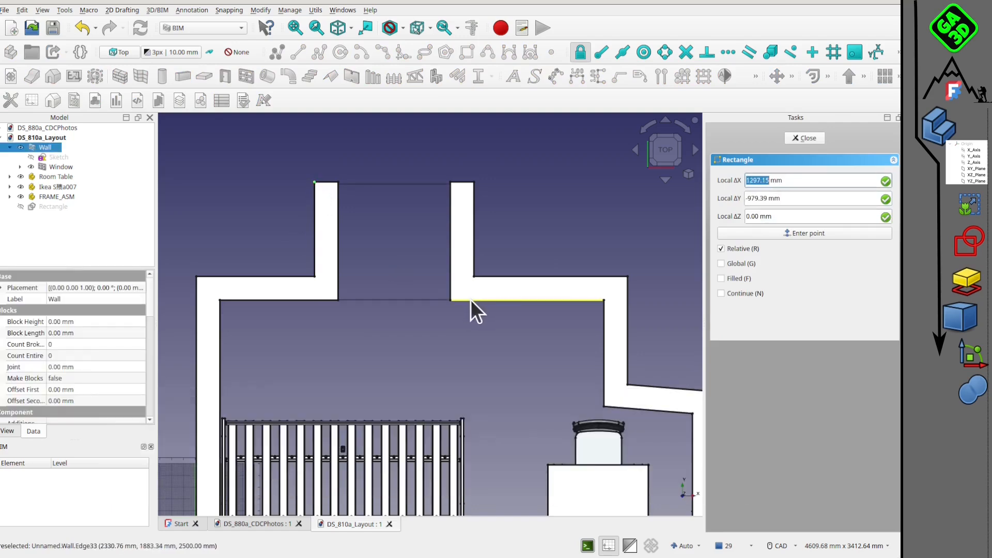
left_click(471, 300)
middle_click_drag(411, 377, 277, 113)
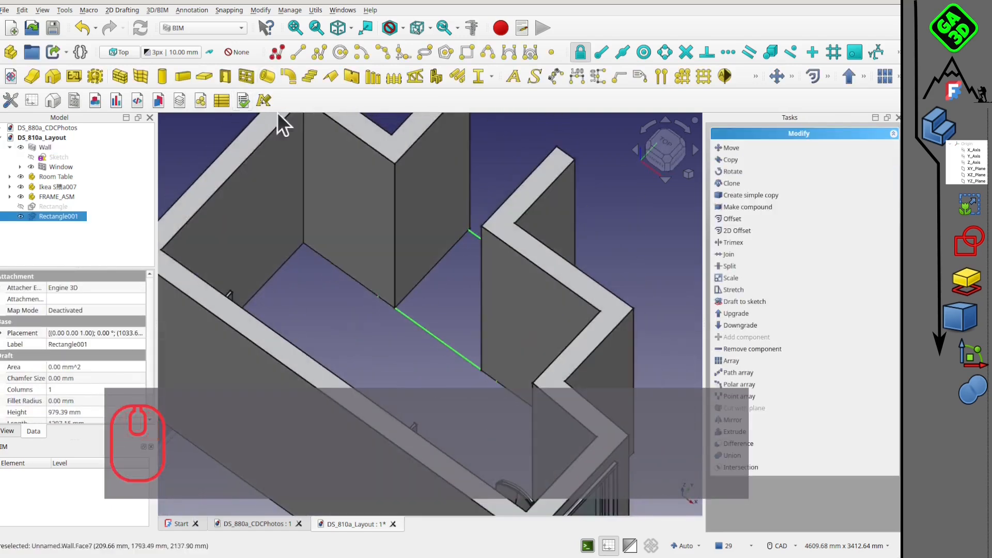
Create a floor slab from the entrance passage rectangle and inspect its underside thickness.
left_click(207, 77)
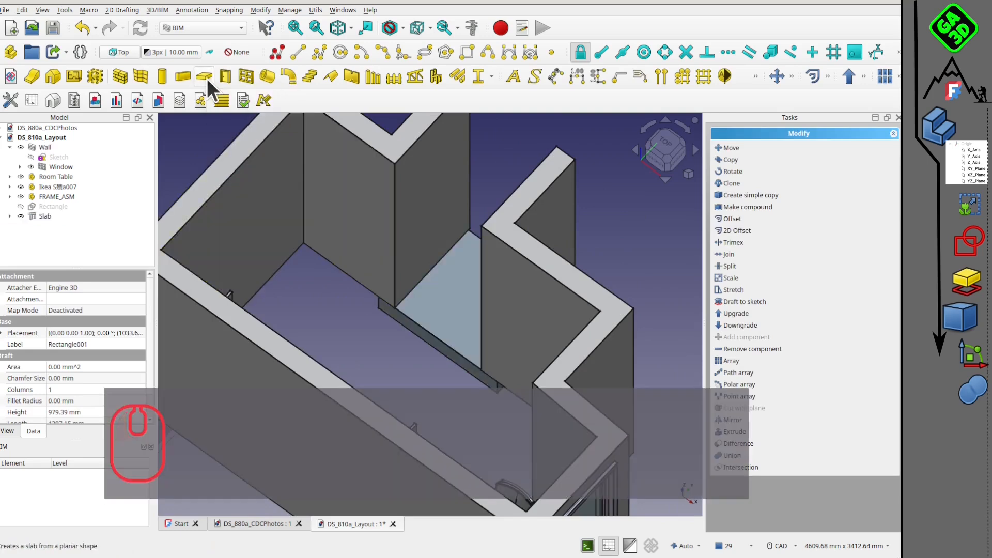
middle_click_drag(384, 369, 636, 335)
middle_click_drag(280, 303, 524, 290)
middle_click_drag(345, 332, 461, 266)
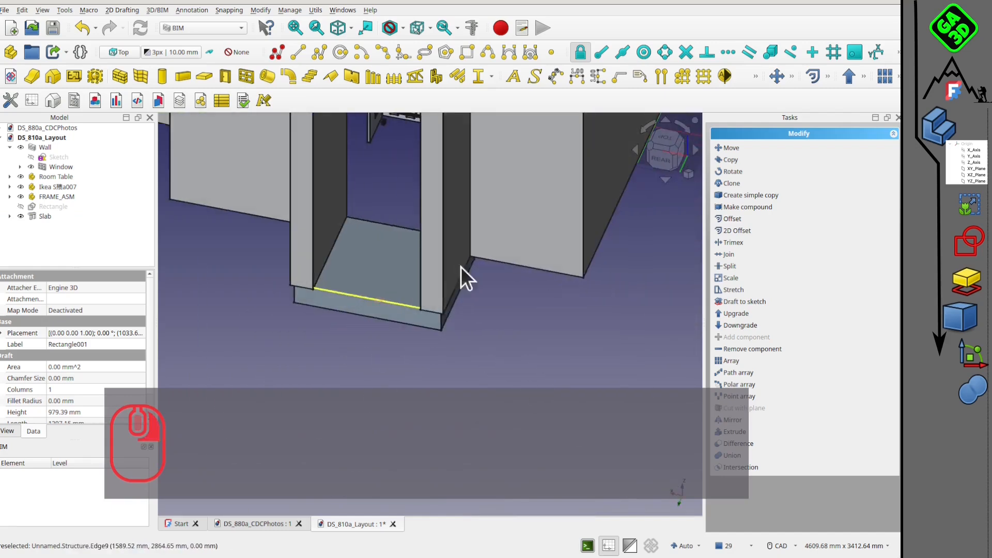
Set the height of the entrance passage slab to 600 mm.
left_click(36, 217)
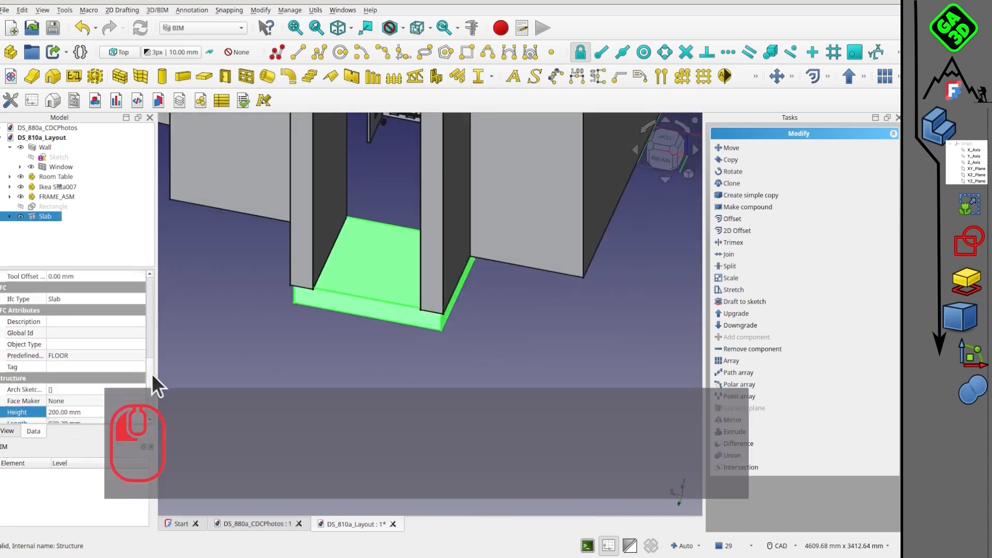
left_click(150, 376)
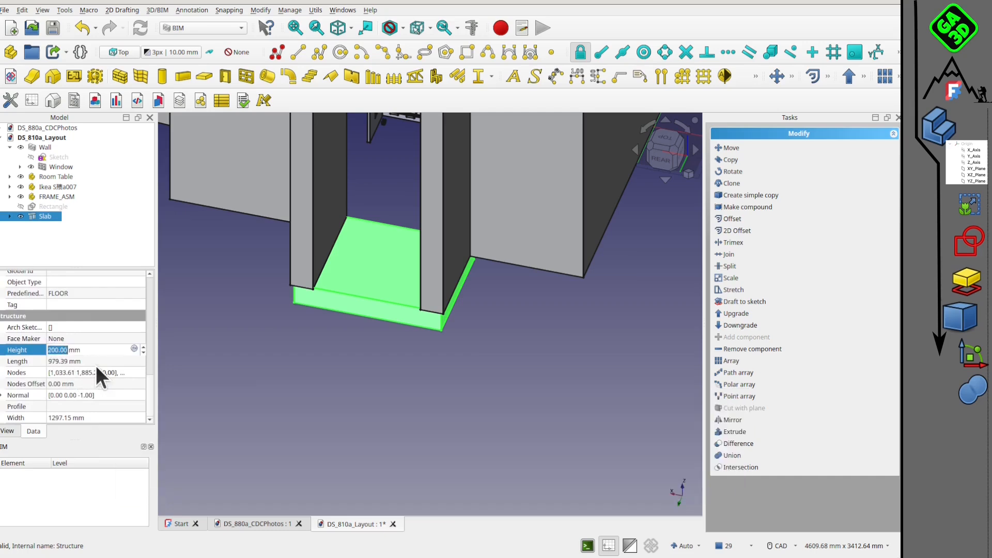
type("500")
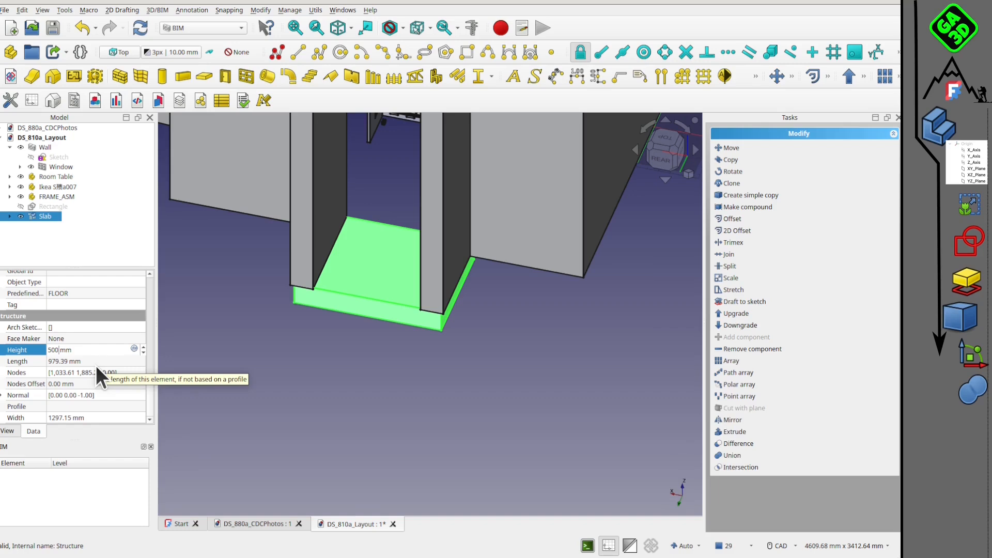
key("BackSpace")
key("BackSpace")
key("BackSpace")
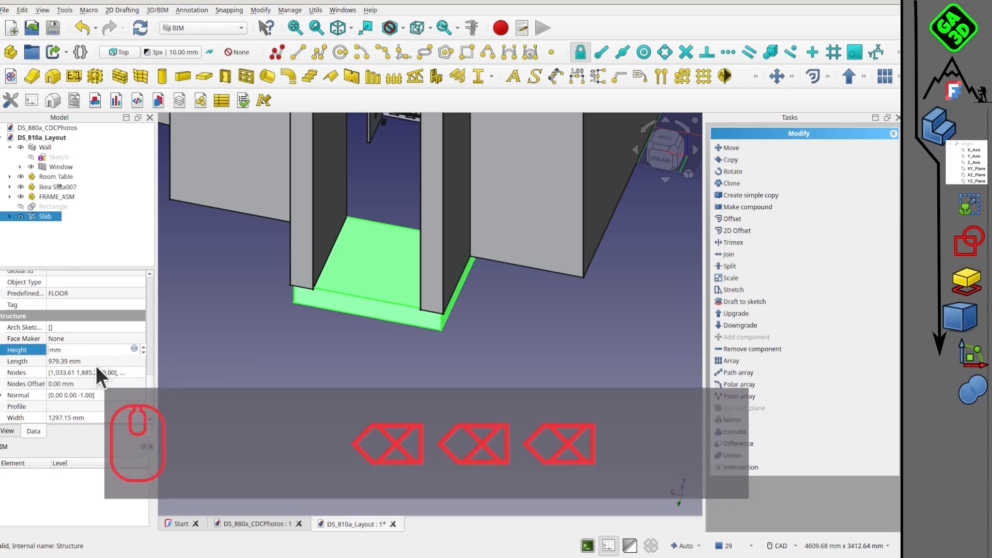
type("600")
left_click(375, 371)
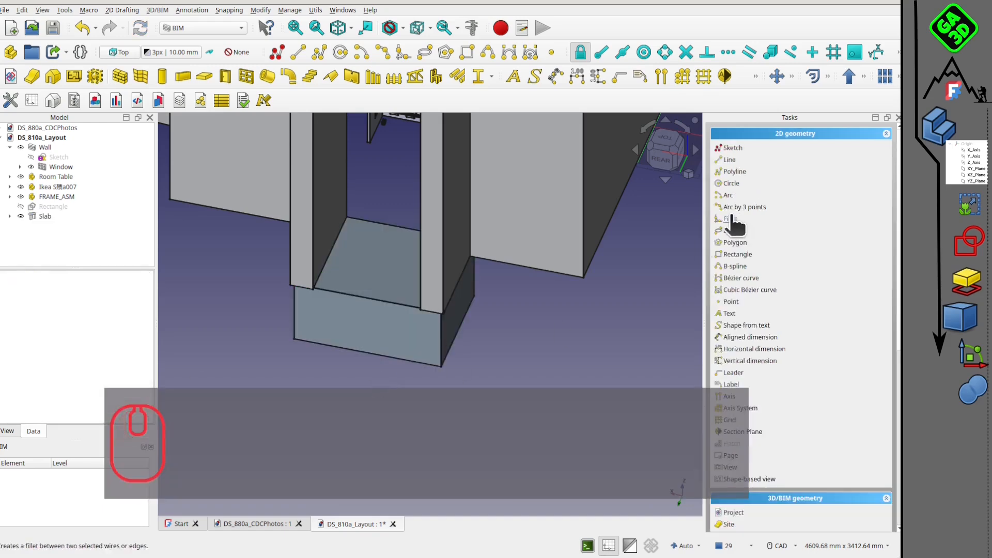
Raise the slab 2500 mm vertically with Transform so it sits at the top of the entrance passage walls.
left_click(672, 156)
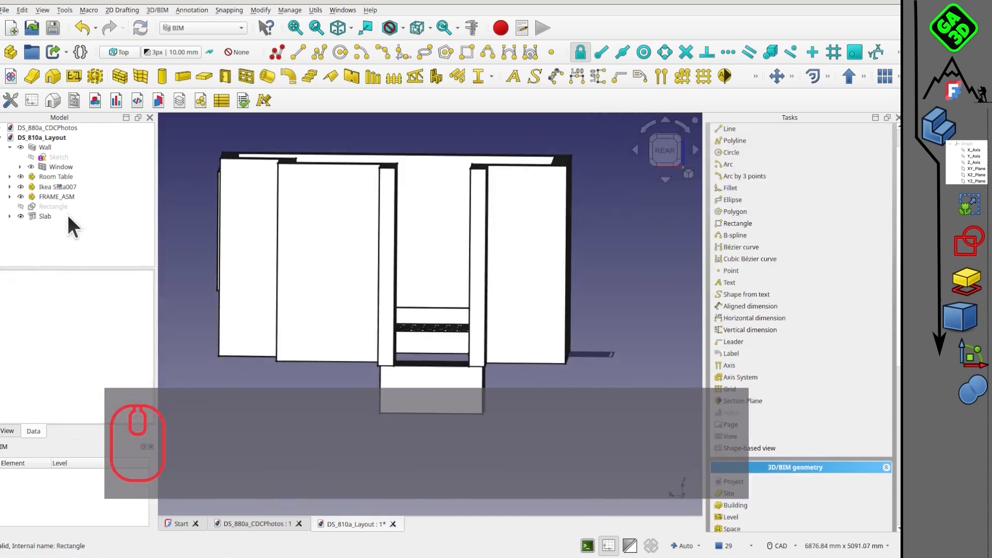
right_click(67, 220)
left_click(88, 248)
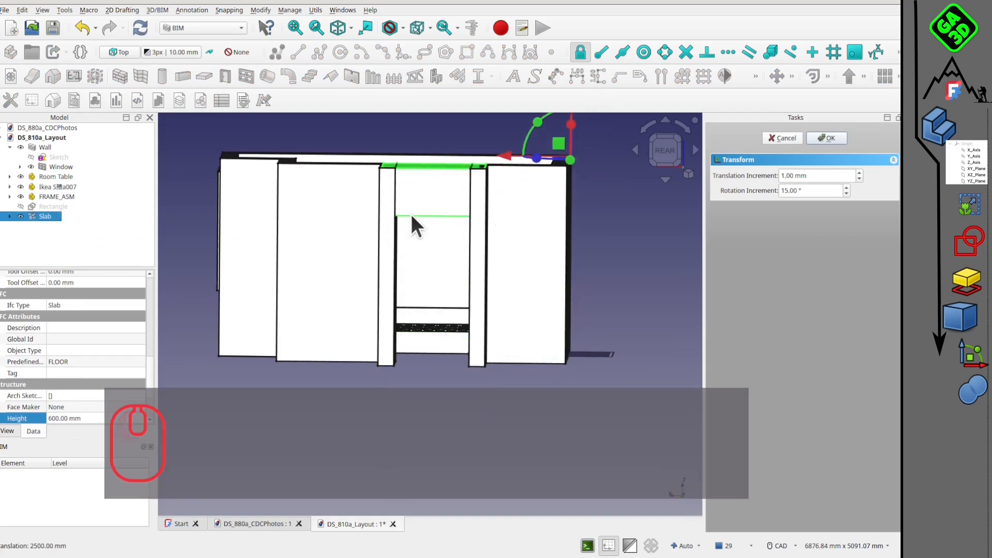
middle_click_drag(411, 214, 545, 157)
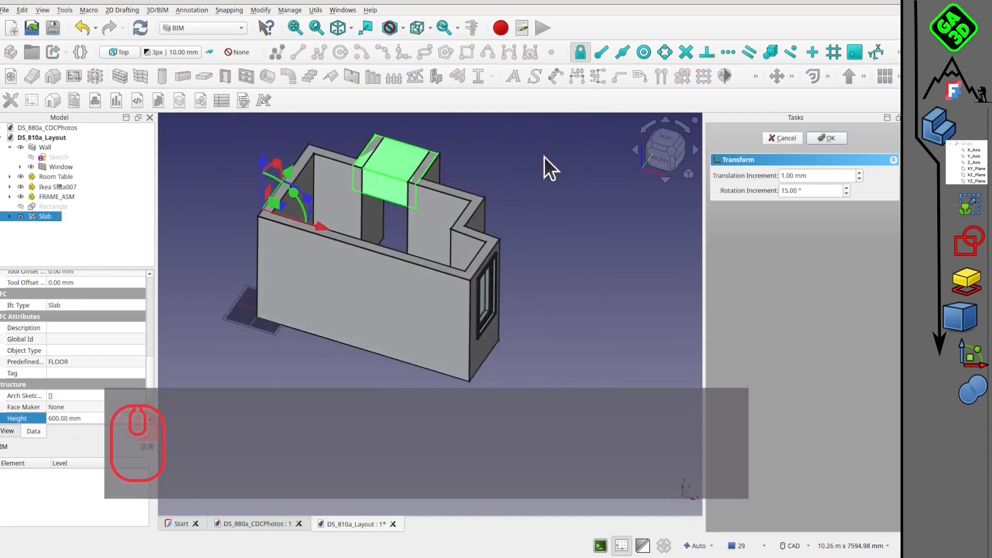
left_click(842, 138)
Examine how the raised slab fits between the passage walls and above the entrance opening from several angles.
scroll(445, 218, "up", 5)
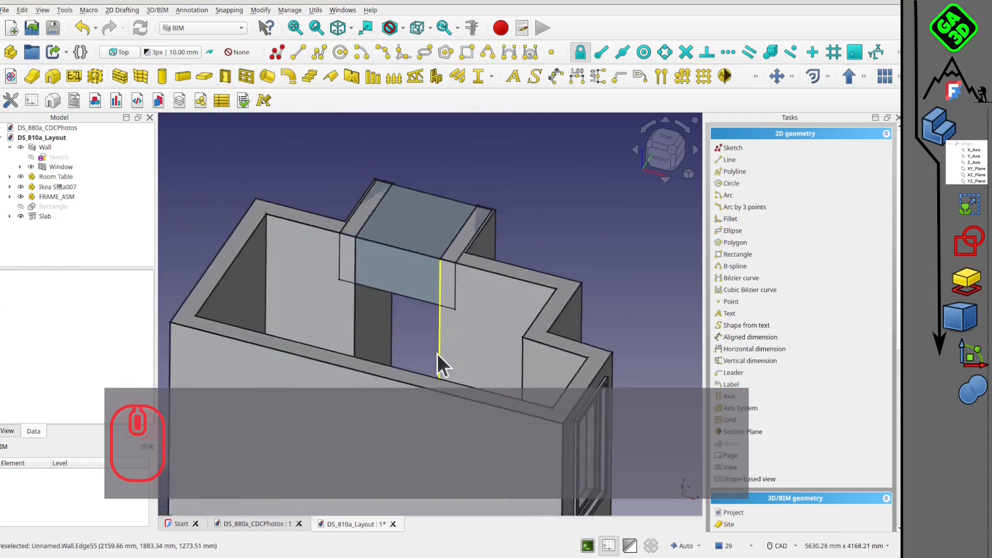
middle_click_drag(437, 353, 464, 266)
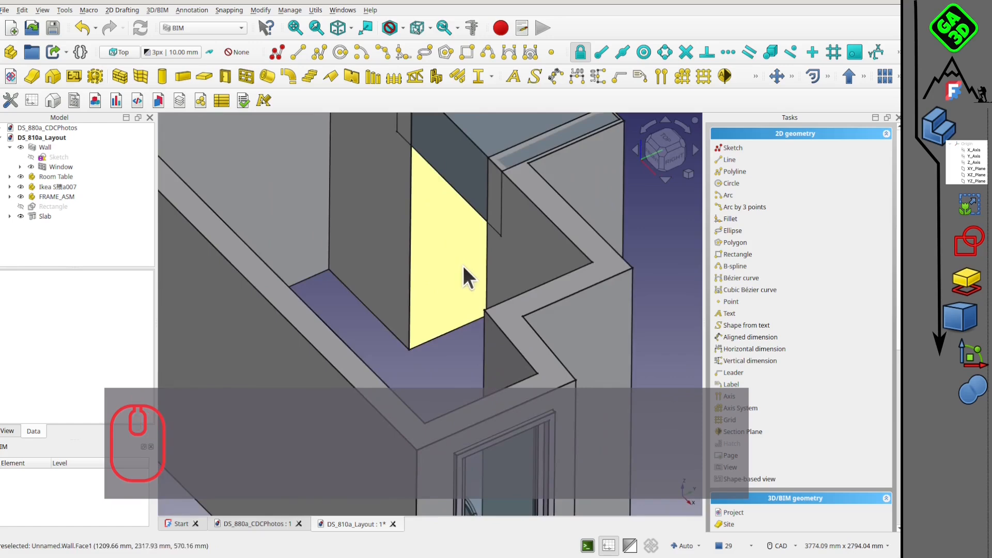
scroll(463, 266, "down", 2)
scroll(408, 339, "down", 1)
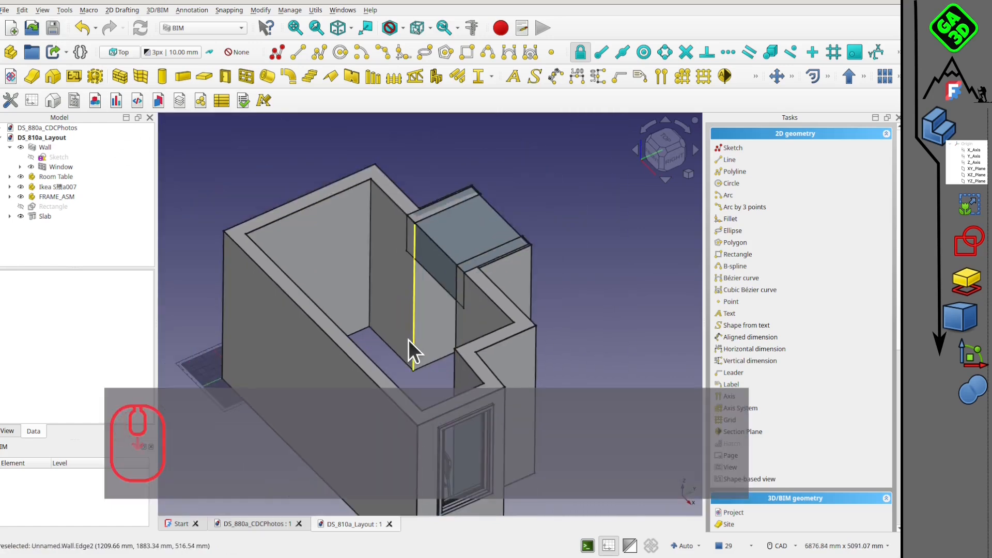
middle_click_drag(408, 340, 369, 284)
scroll(364, 284, "up", 2)
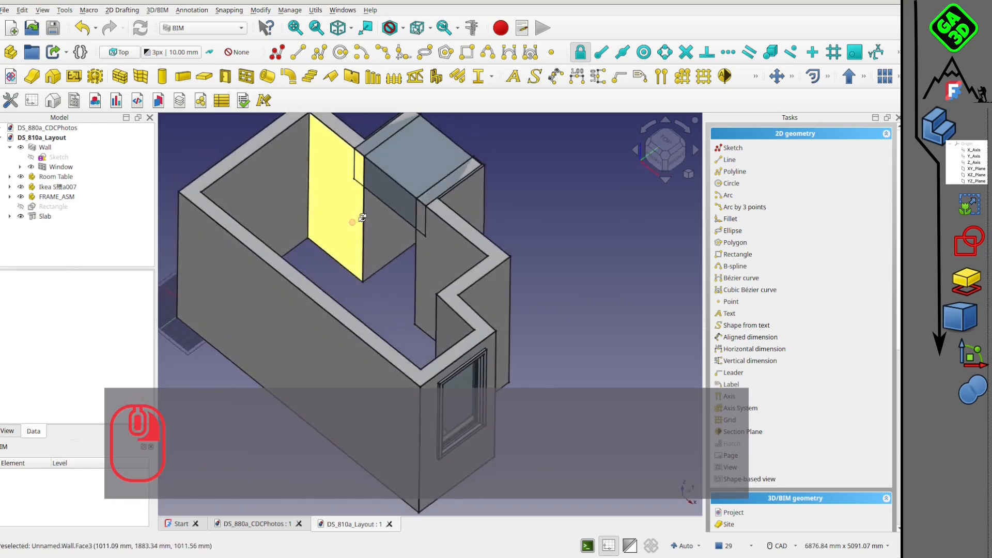
scroll(395, 217, "up", 1)
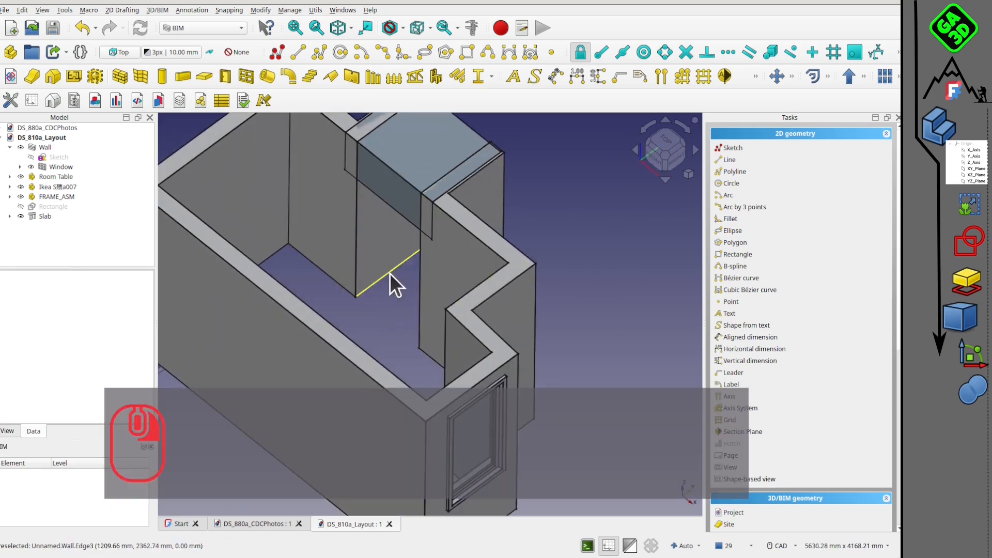
scroll(367, 315, "up", 2)
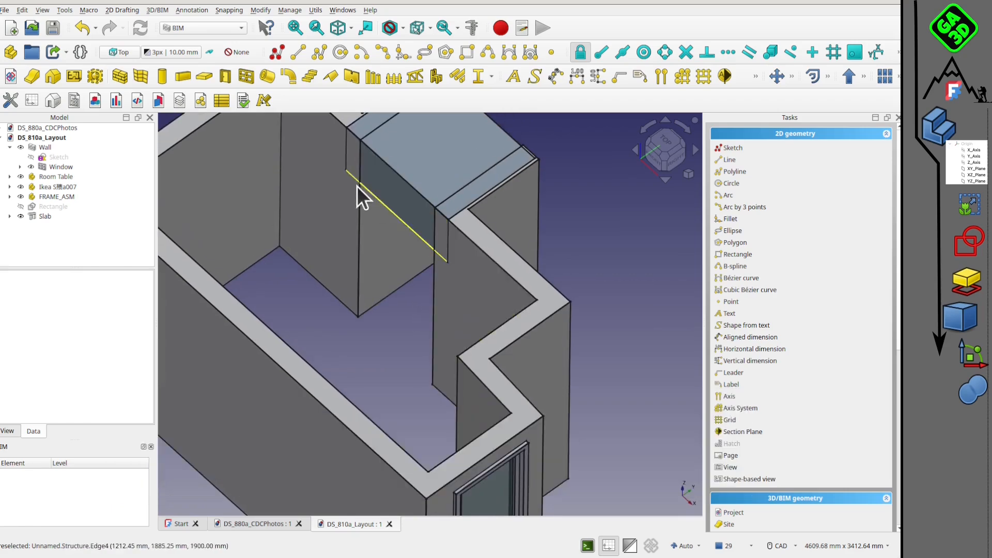
middle_click_drag(258, 150, 388, 296)
scroll(393, 290, "down", 1)
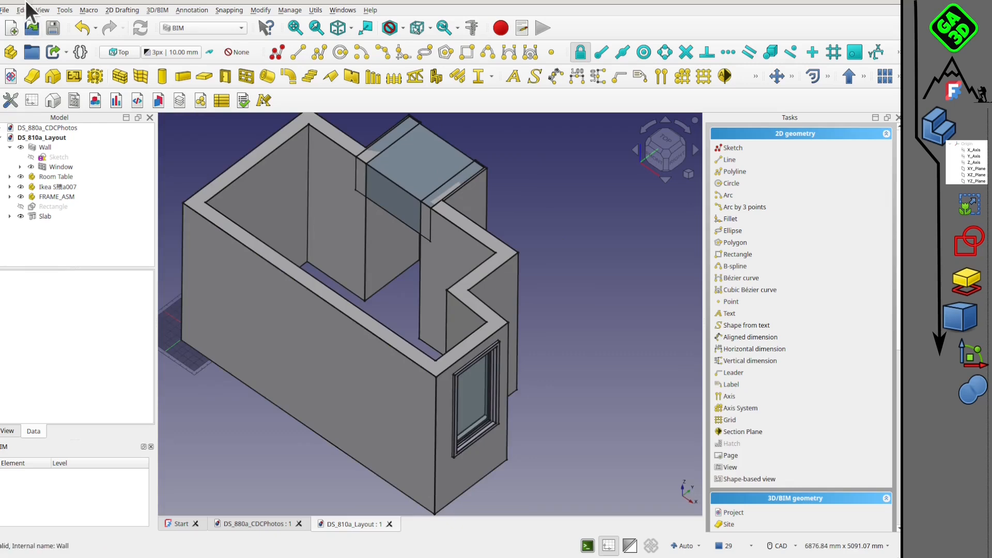
Create a new document and save it as DS_001a_Porte in the DS_PorteCoulissante folder.
left_click(16, 26)
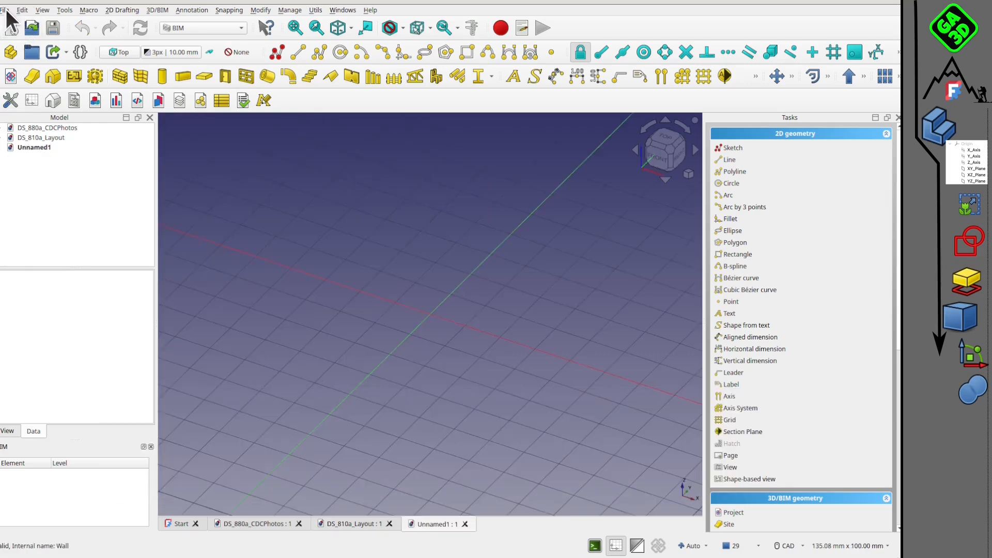
left_click(5, 8)
left_click(51, 95)
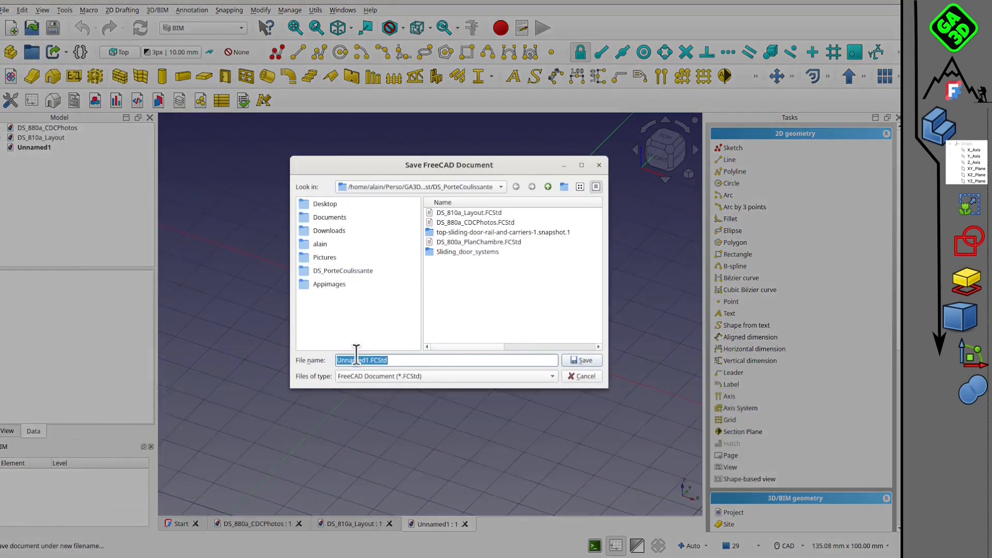
left_click_drag(368, 360, 315, 367)
key("Delete")
key("Delete")
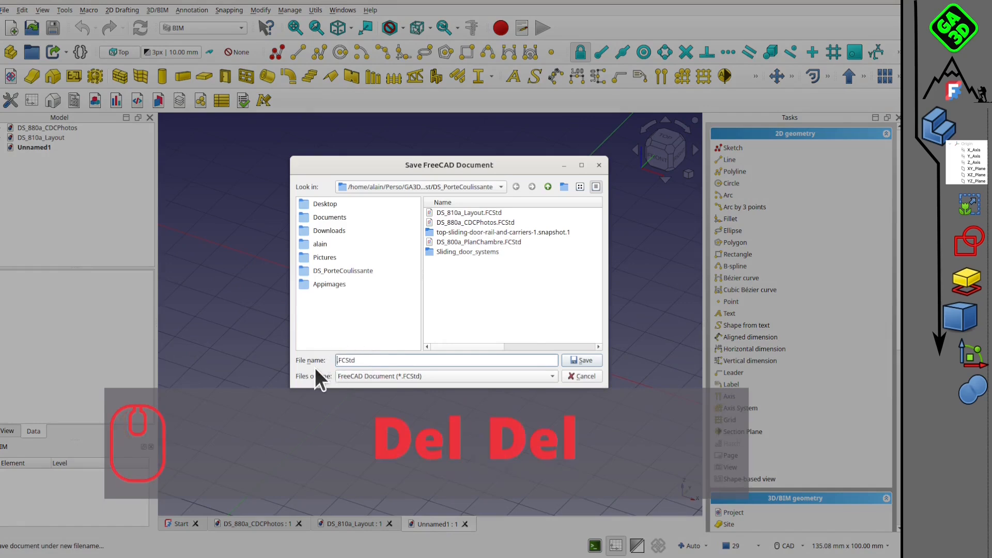
type("DS_001")
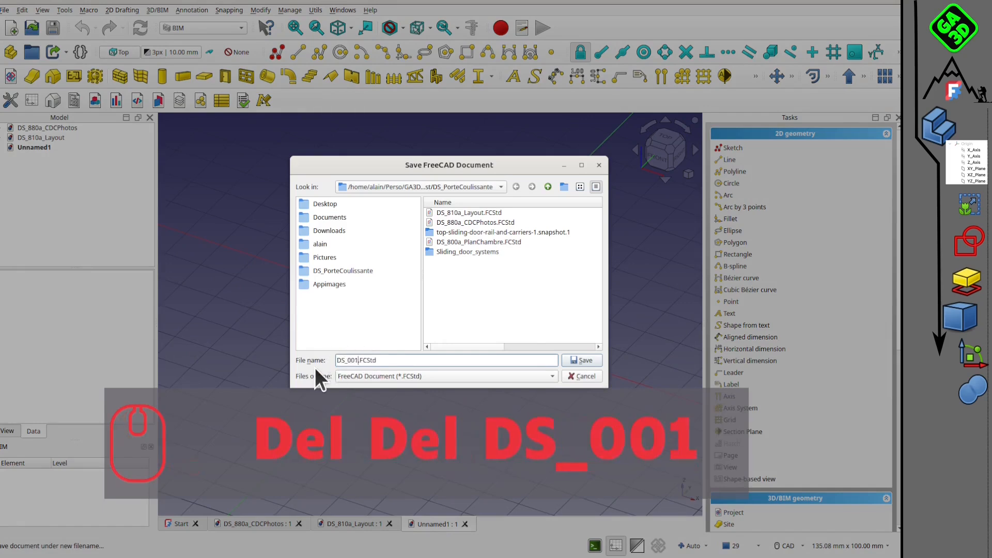
type("a_Porte")
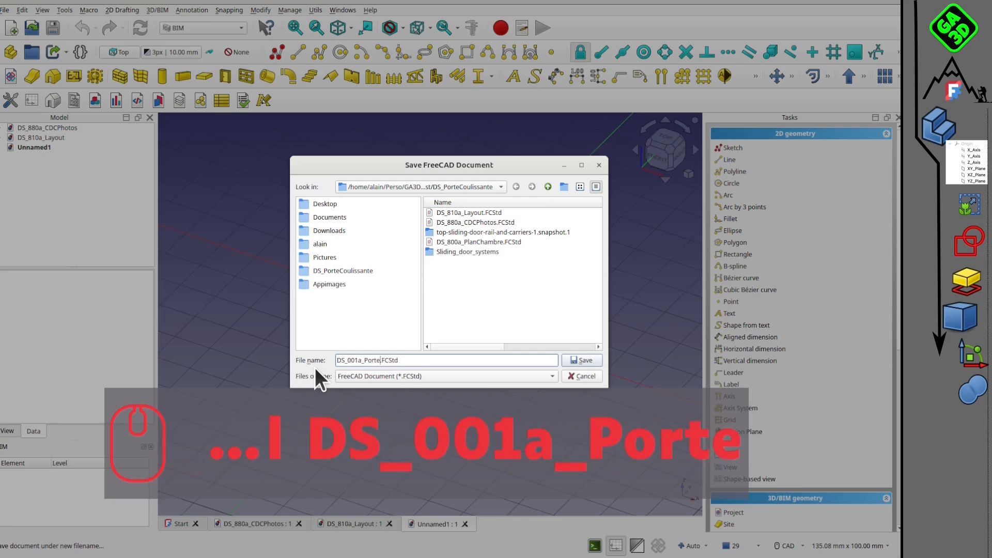
left_click(580, 360)
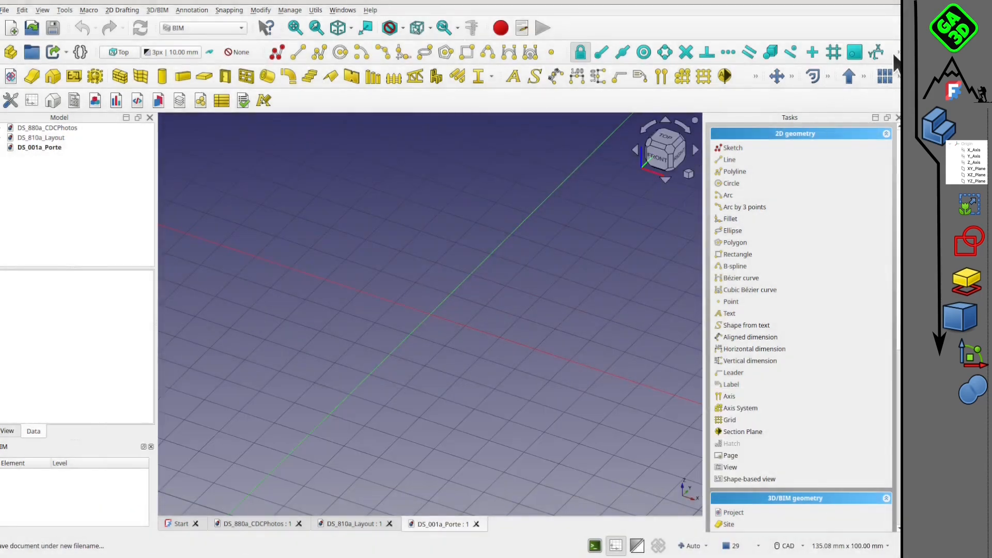
Switch to the Part workbench and add a cube primitive, seen from the top.
left_click(206, 27)
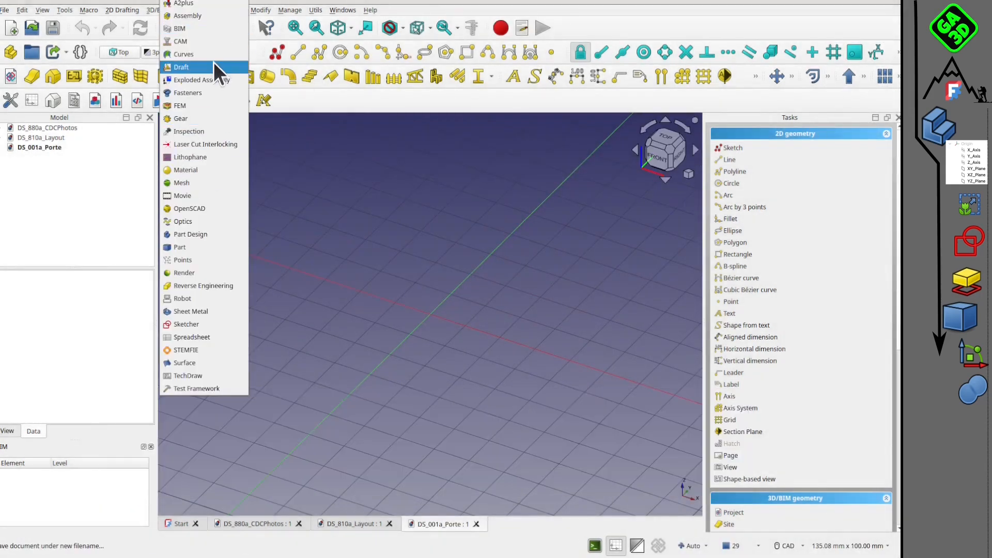
left_click(208, 235)
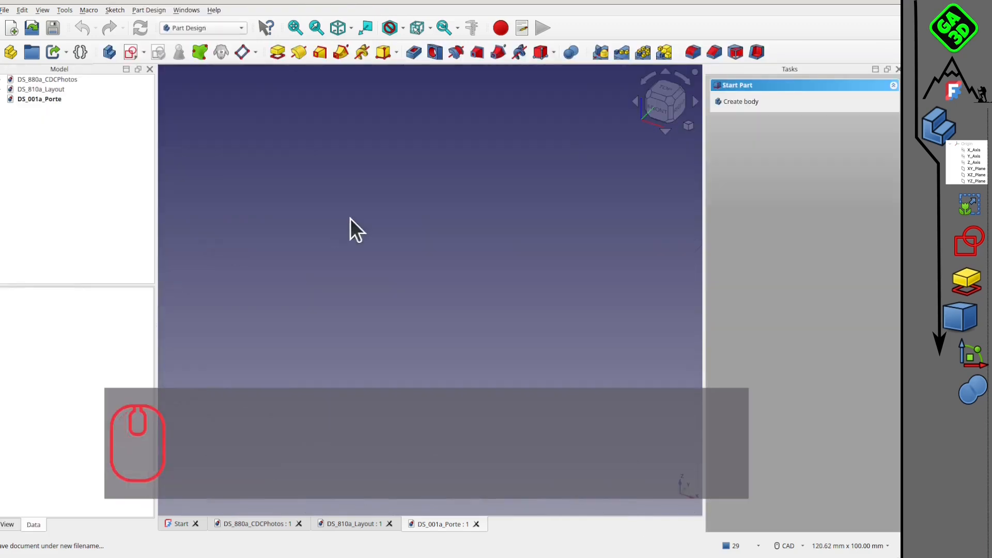
left_click(664, 88)
scroll(554, 268, "down", 2)
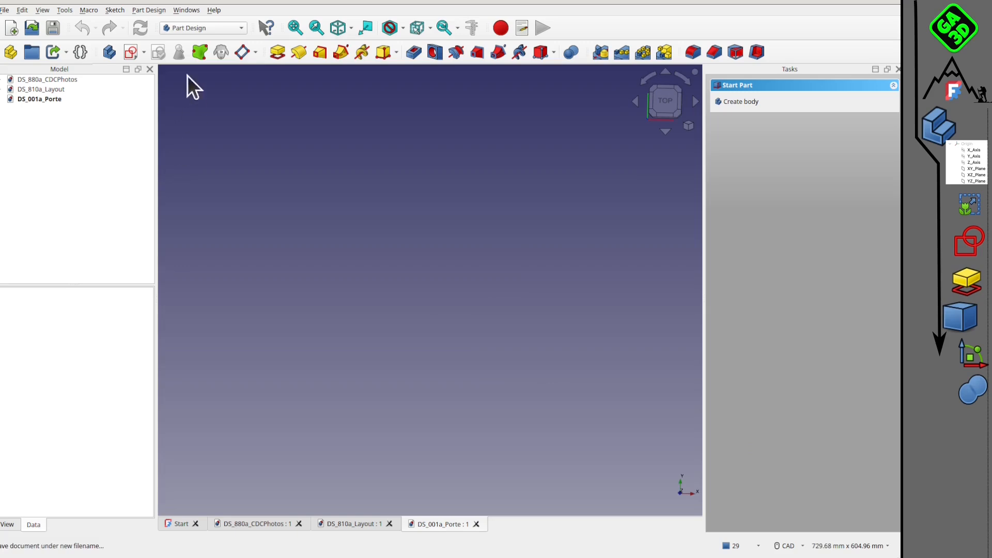
left_click(227, 28)
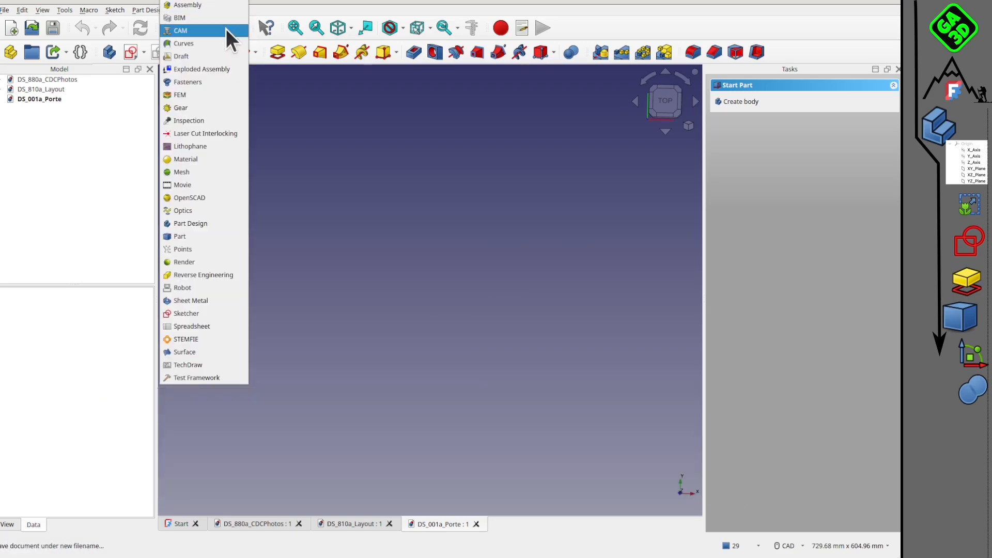
left_click(209, 237)
left_click(108, 52)
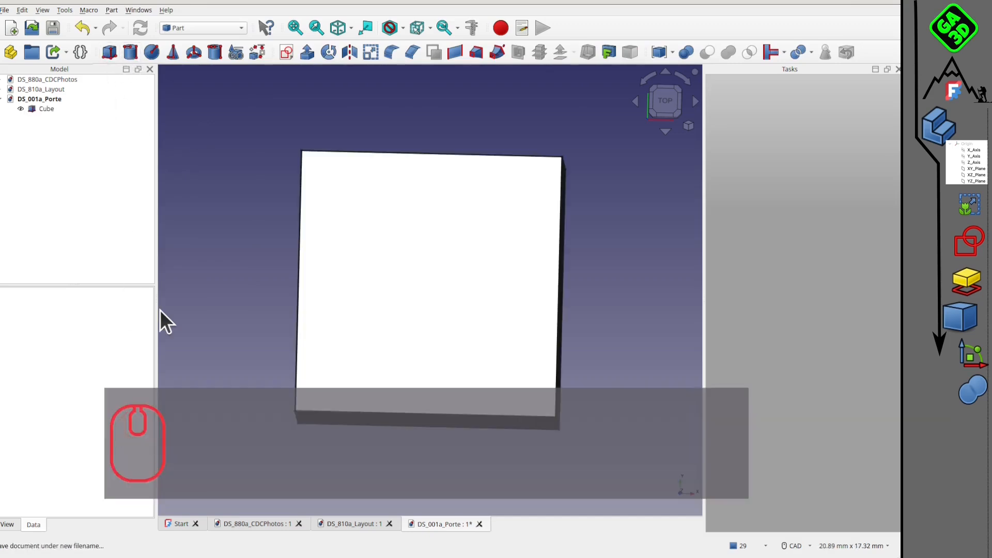
Set the cube's length to 2000 mm.
left_click(33, 107)
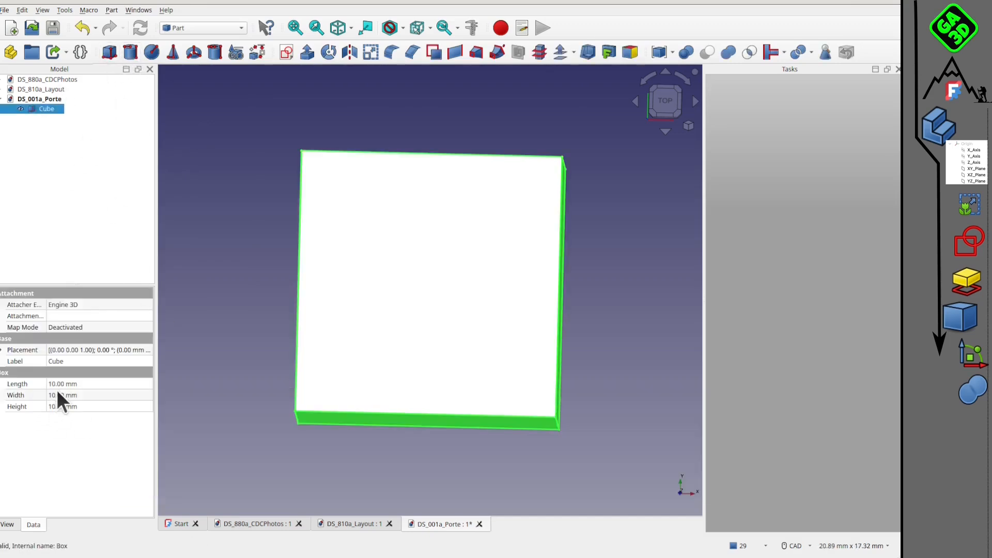
left_click(57, 384)
type("2")
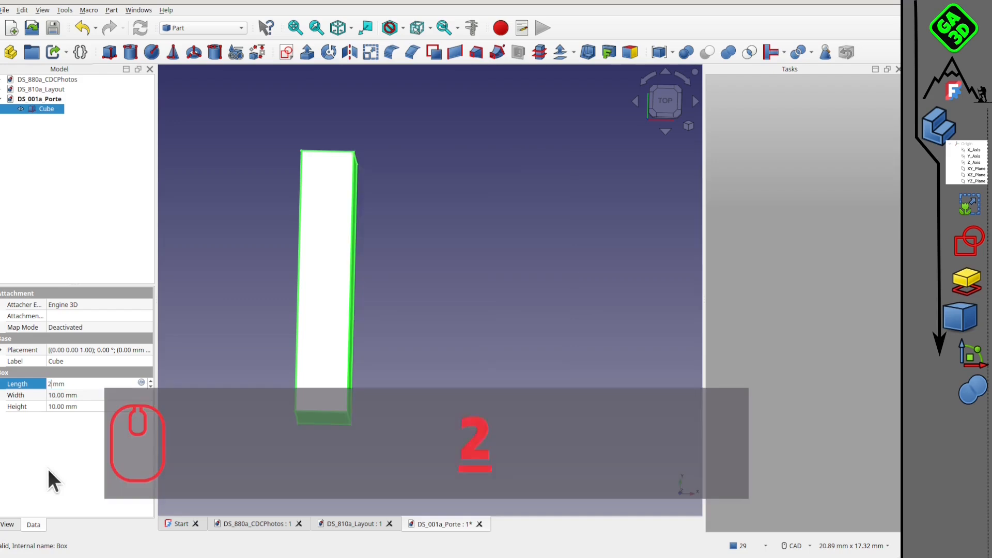
type("000")
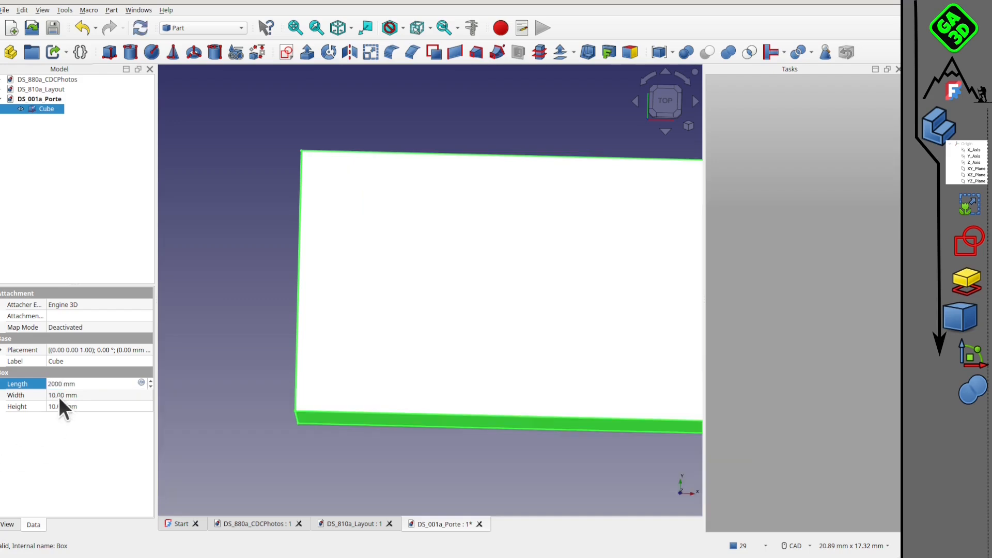
left_click(58, 396)
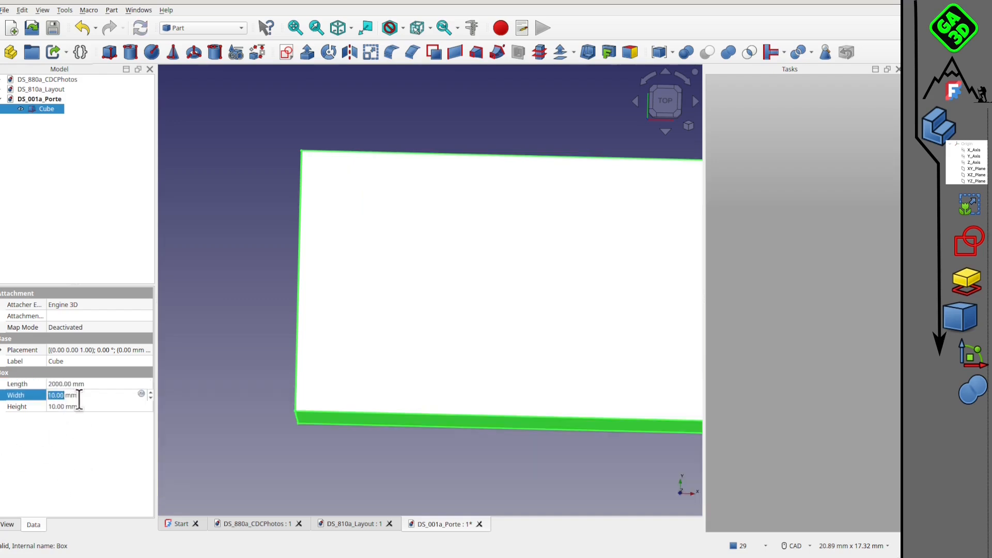
scroll(483, 352, "down", 3)
left_click(61, 383)
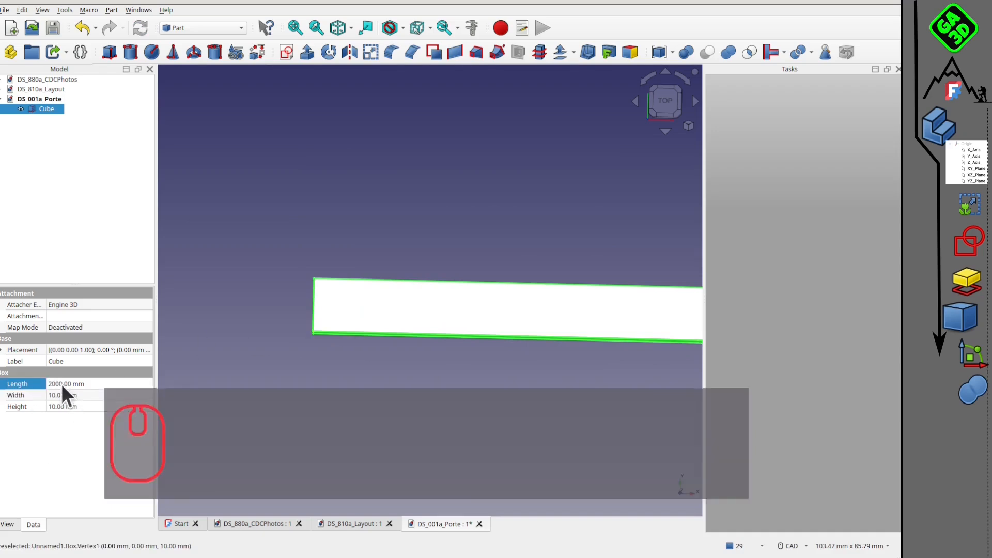
Set the cube's height to 2000 mm, length to 1000 mm and width to 40 mm.
left_click(62, 407)
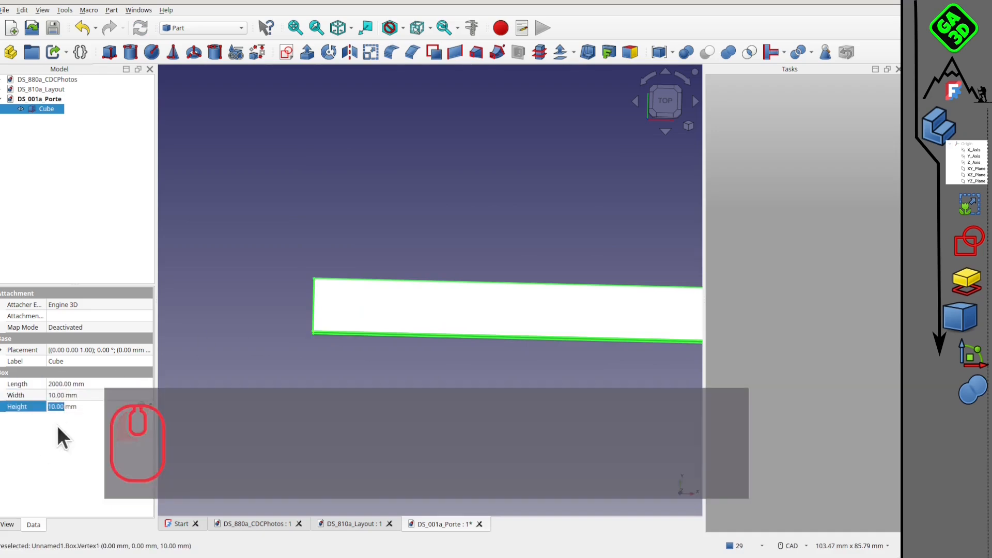
type("2000")
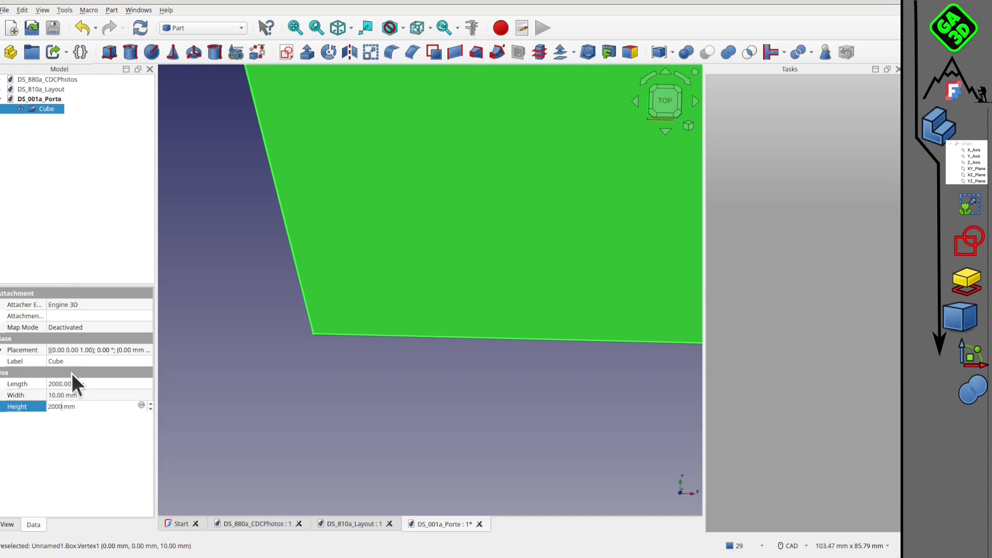
left_click(64, 384)
type("1000")
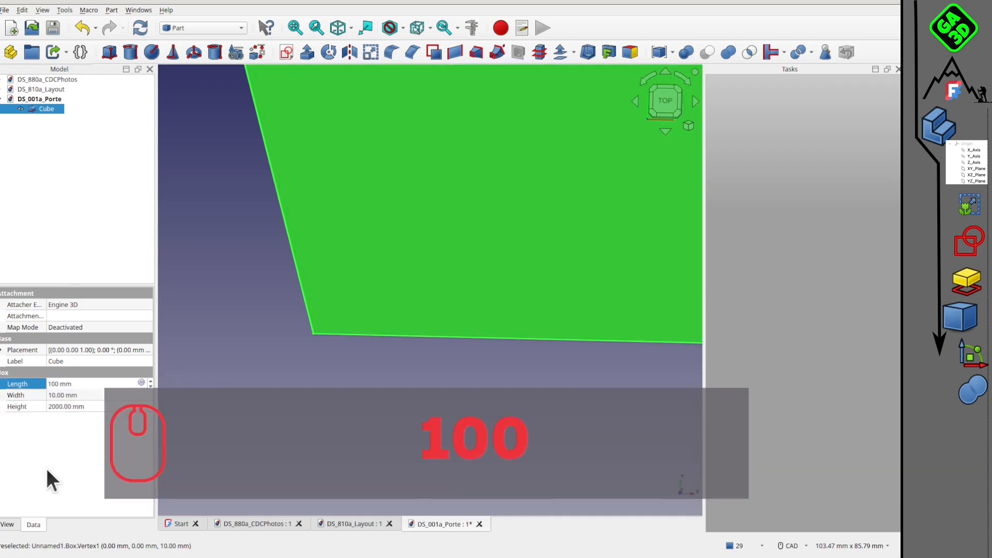
left_click(58, 394)
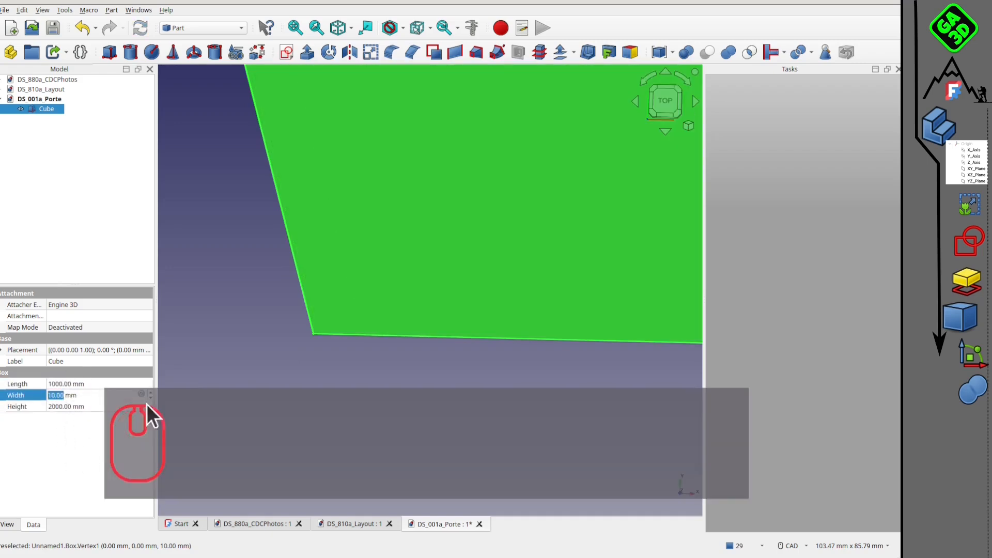
scroll(269, 323, "down", 4)
scroll(60, 398, "down", 3)
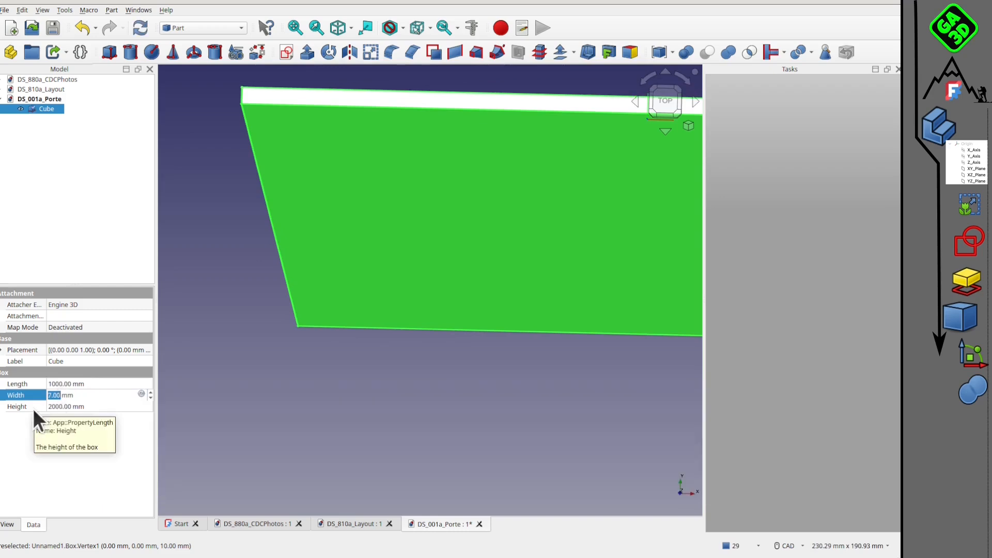
type("40")
left_click(318, 341)
Examine the door panel's proportions and thickness from several angles, including the front view.
scroll(396, 301, "down", 5)
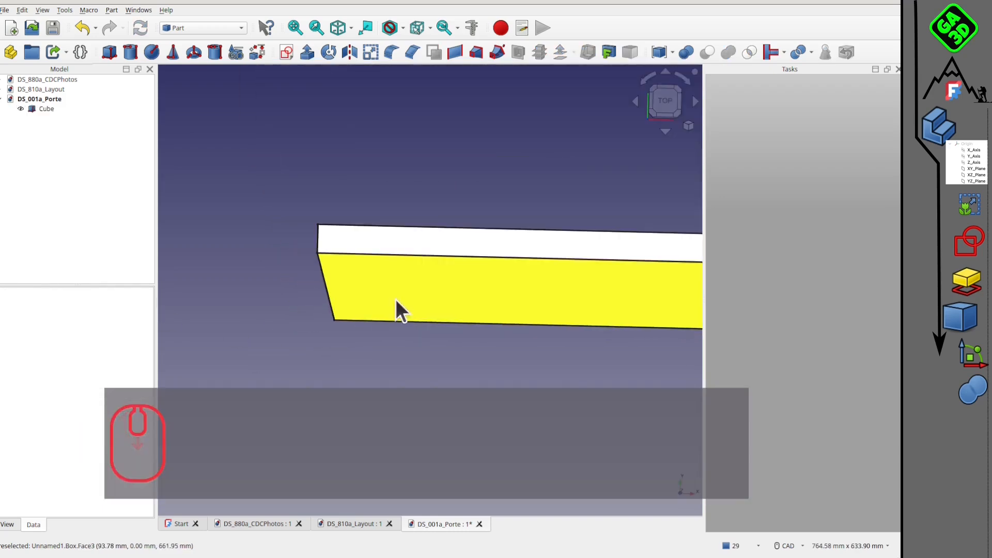
middle_click_drag(395, 299, 358, 230)
scroll(357, 230, "down", 10)
middle_click_drag(483, 252, 396, 271)
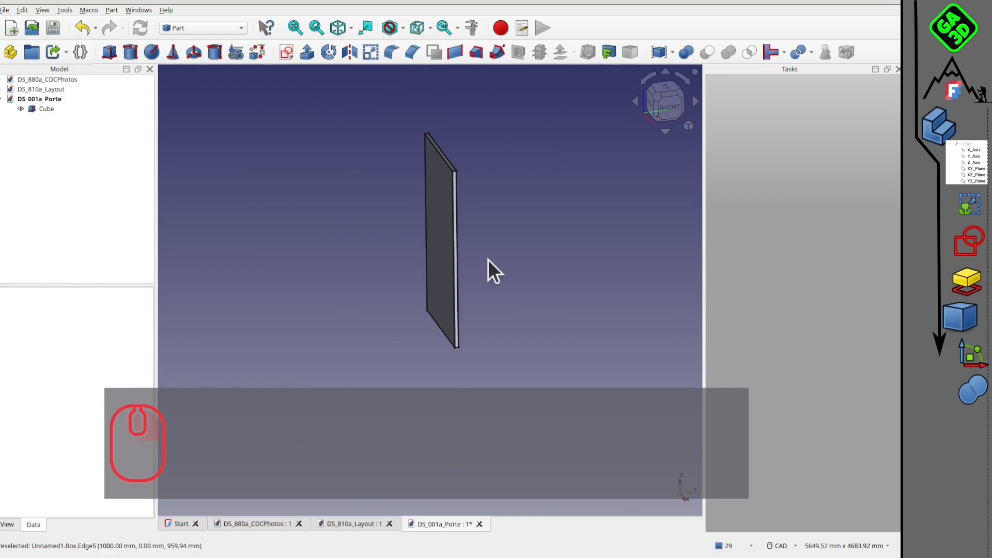
scroll(488, 260, "up", 2)
middle_click_drag(465, 261, 385, 247)
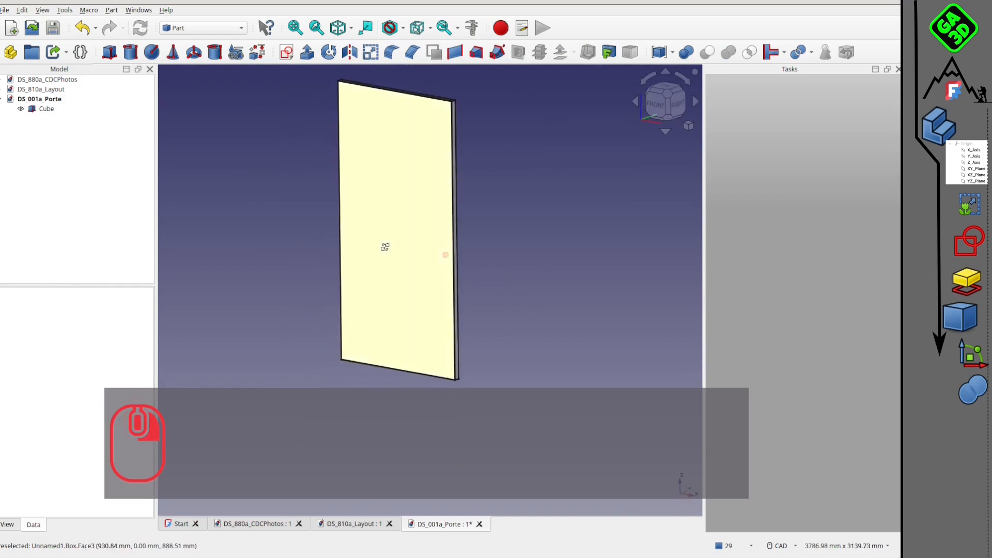
scroll(460, 242, "up", 2)
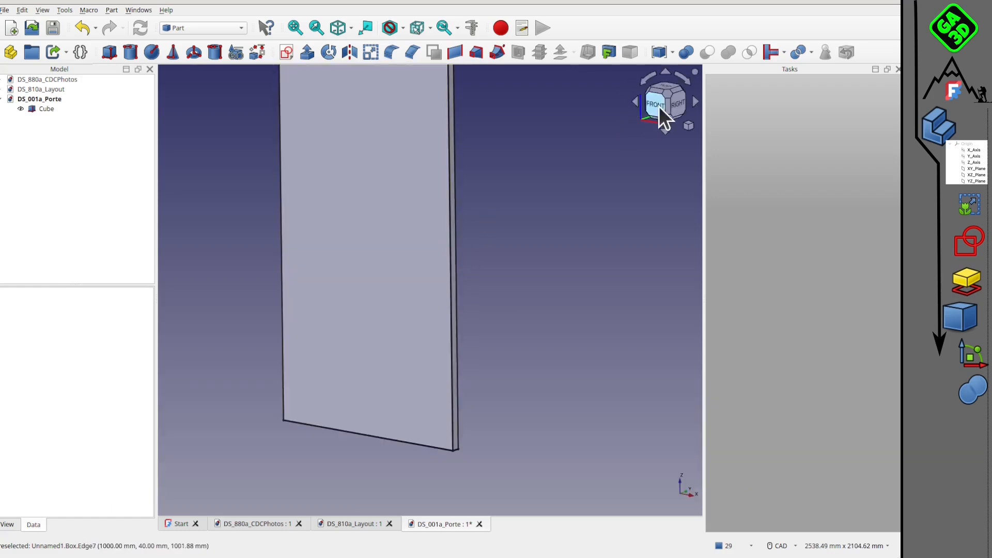
scroll(463, 284, "down", 1)
left_click(653, 107)
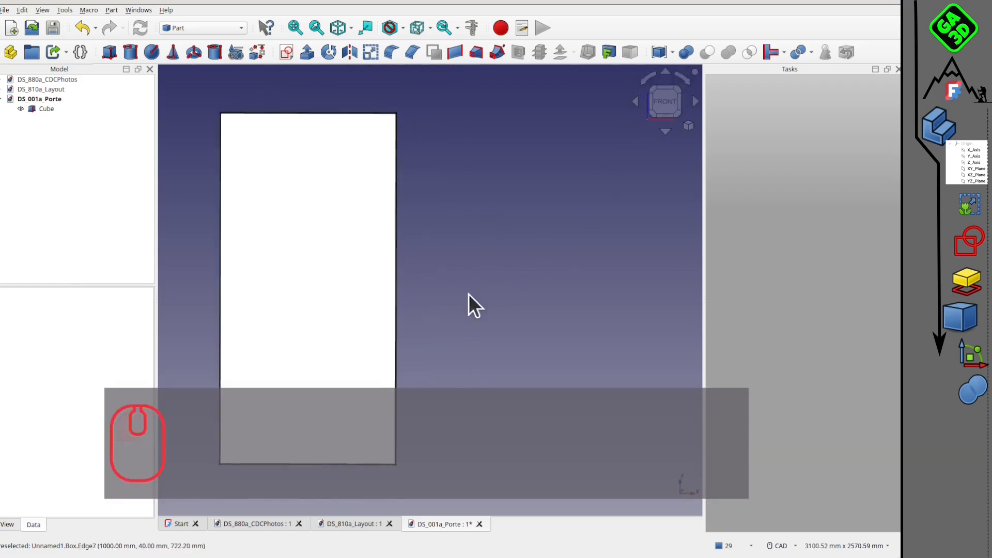
mouse_move(468, 302)
middle_mouse_down()
mouse_move(381, 255)
mouse_move(370, 295)
mouse_move(455, 318)
mouse_move(452, 307)
middle_mouse_up()
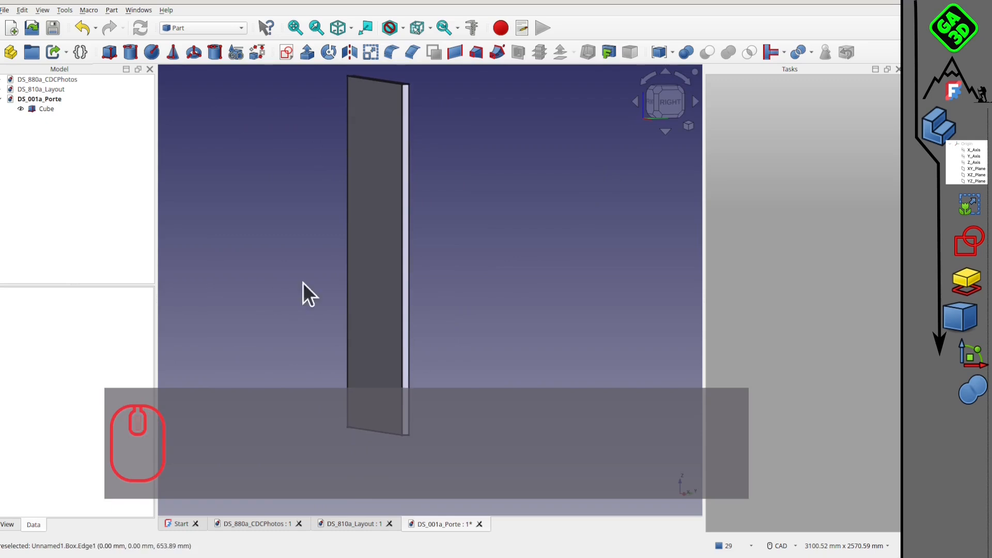
Save the document and create a Part Design body that uses the cube as its base feature.
left_click(59, 24)
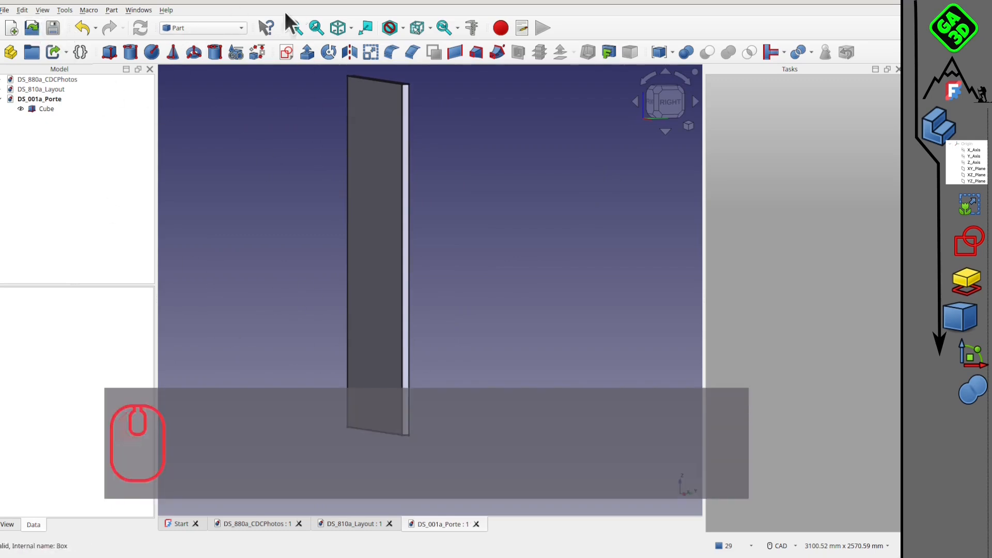
left_click(206, 29)
left_click(196, 223)
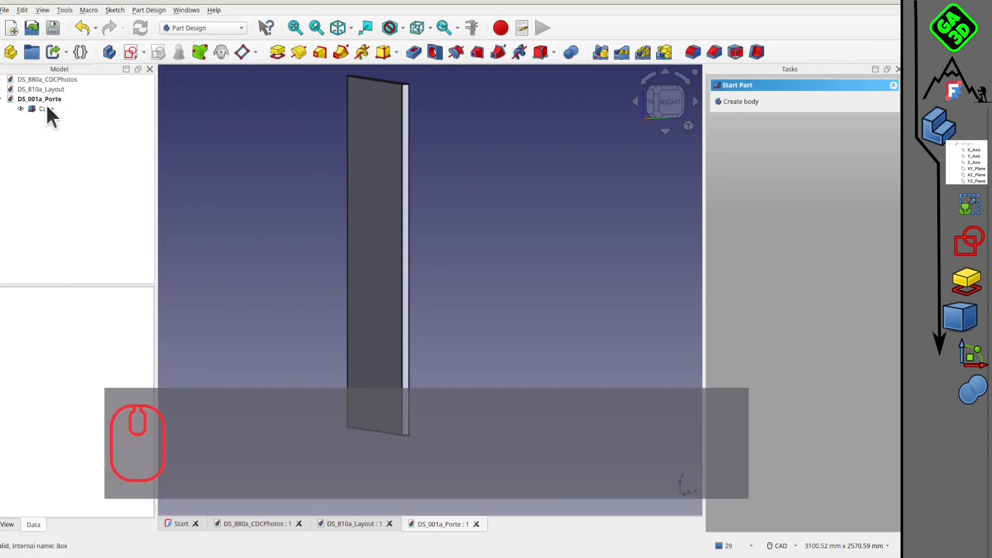
left_click(46, 108)
left_click(106, 55)
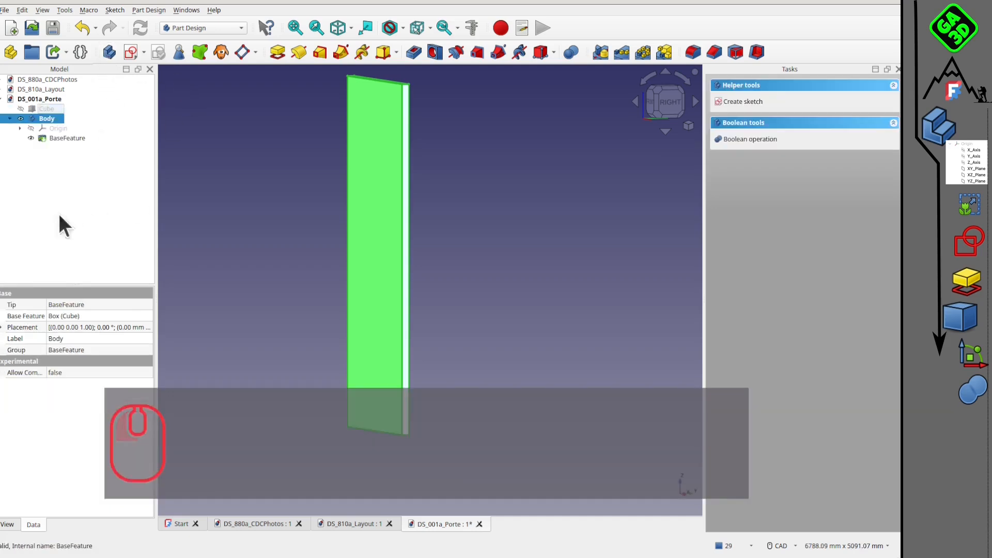
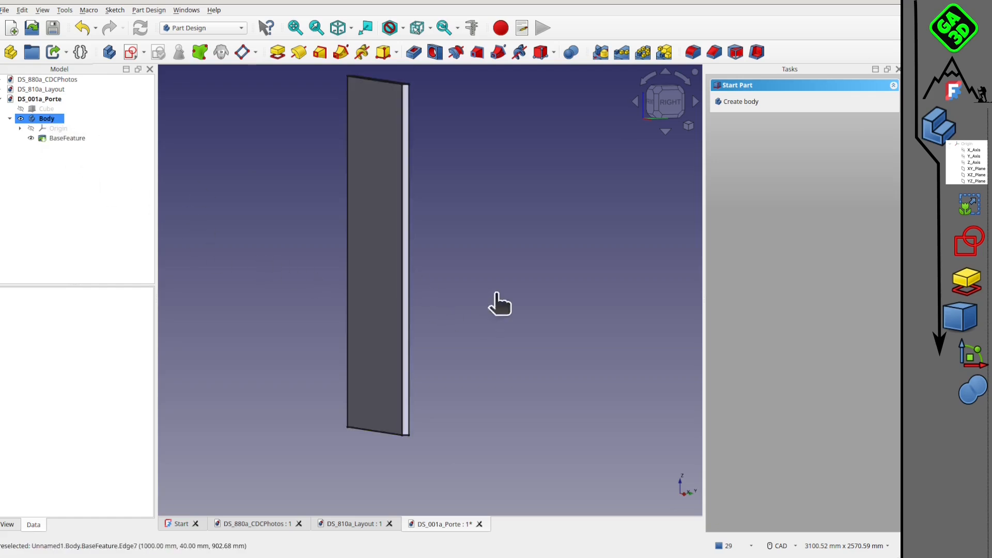
Create a sketch on the narrow 40 mm wide side face of the door panel.
scroll(413, 253, "up", 5)
left_click(403, 246)
left_click(412, 243)
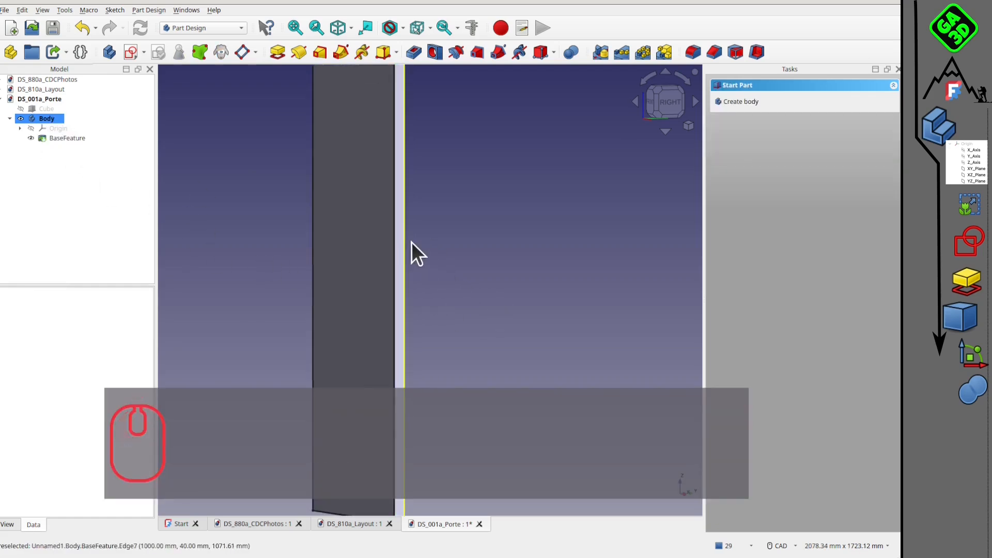
left_click(401, 249)
left_click(131, 52)
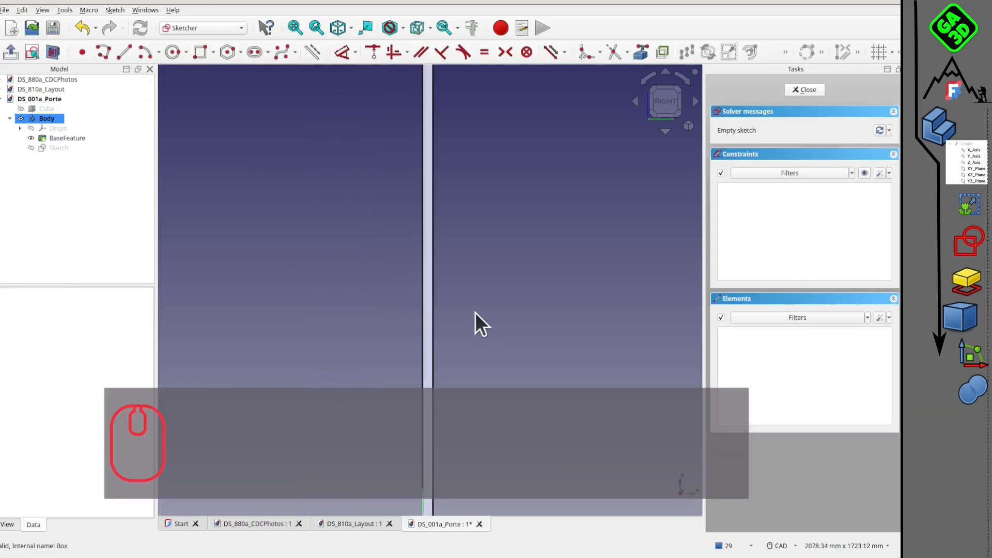
Project the side face's two long vertical edges into the sketch as external geometry.
scroll(406, 237, "down", 3)
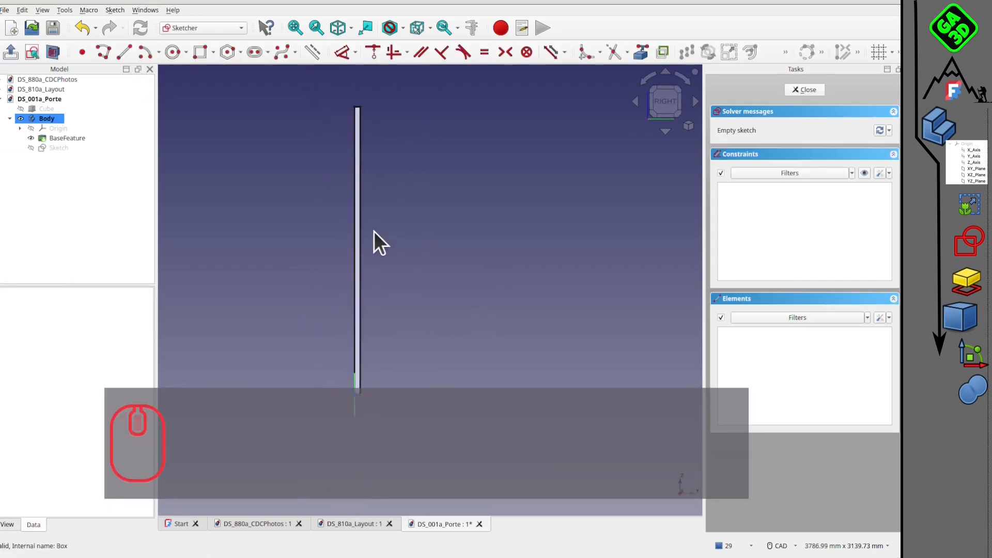
scroll(370, 248, "up", 4)
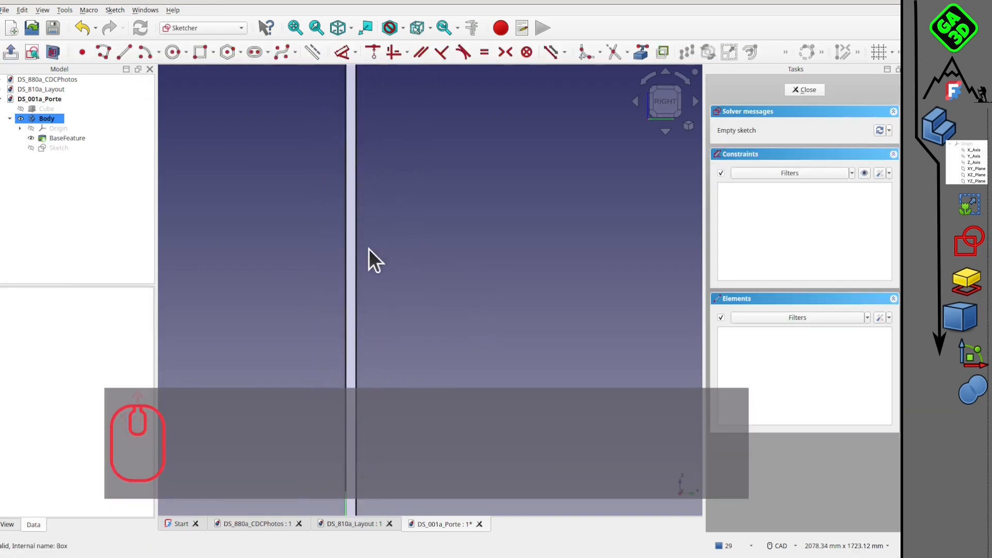
left_click(641, 52)
left_click(361, 275)
left_click(338, 283)
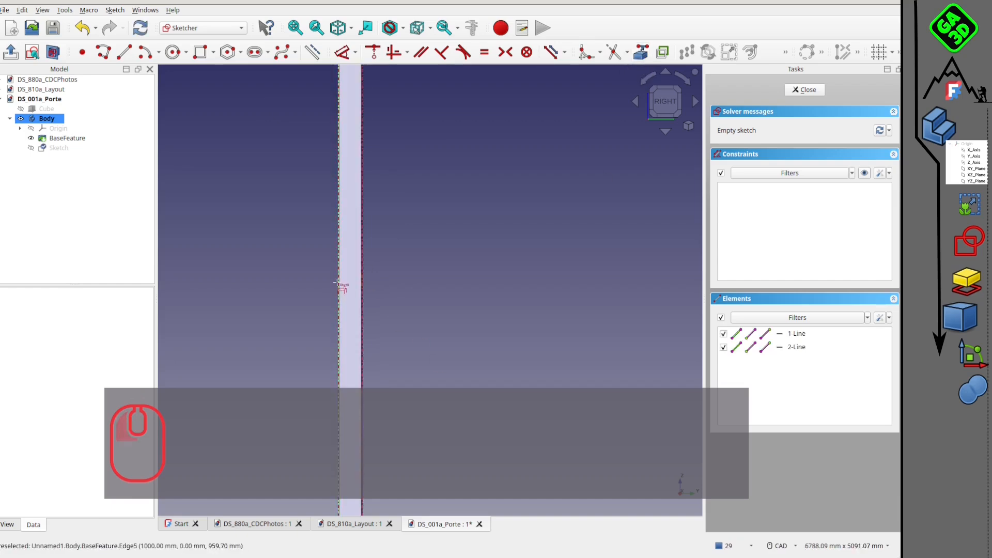
Sketch a vertical slot between the projected edges with a 120 mm centre distance, -90° angle and 10 mm radius.
left_click(248, 53)
left_click(350, 213)
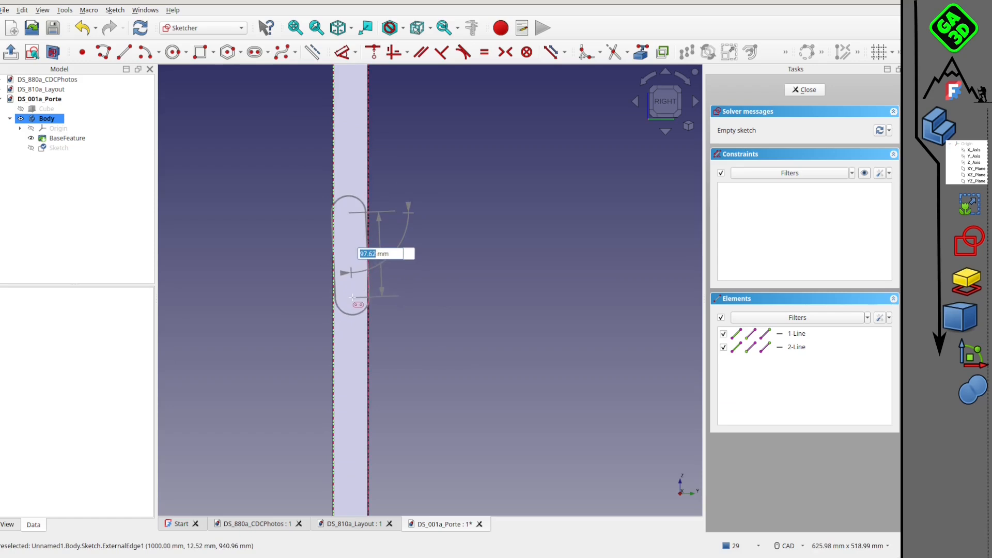
type("120")
key("Return")
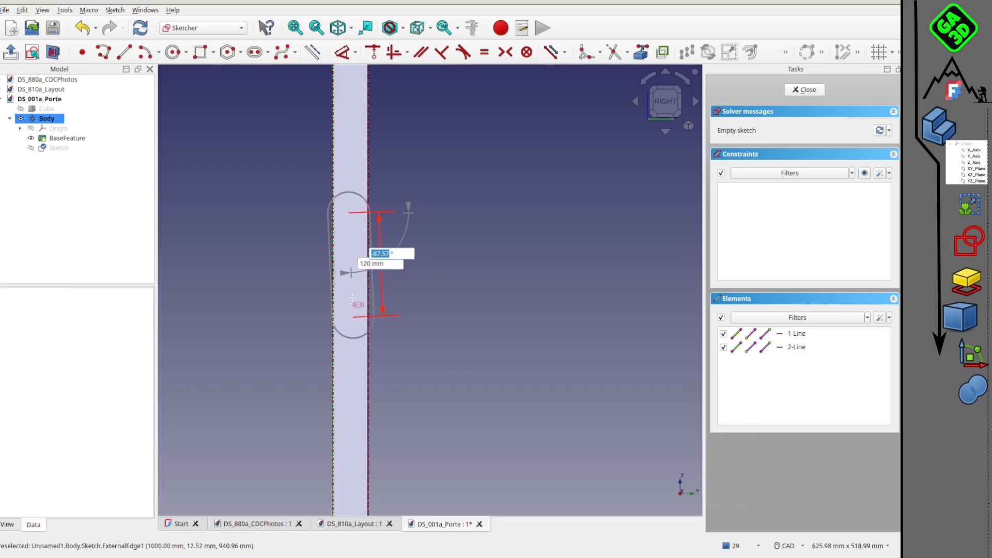
type("-90")
key("Return")
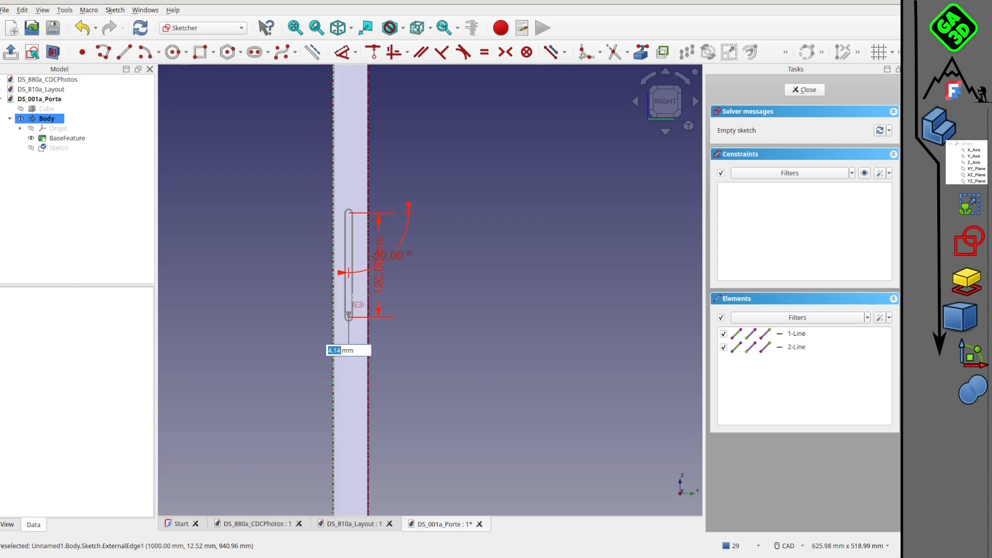
type("10")
key("Return")
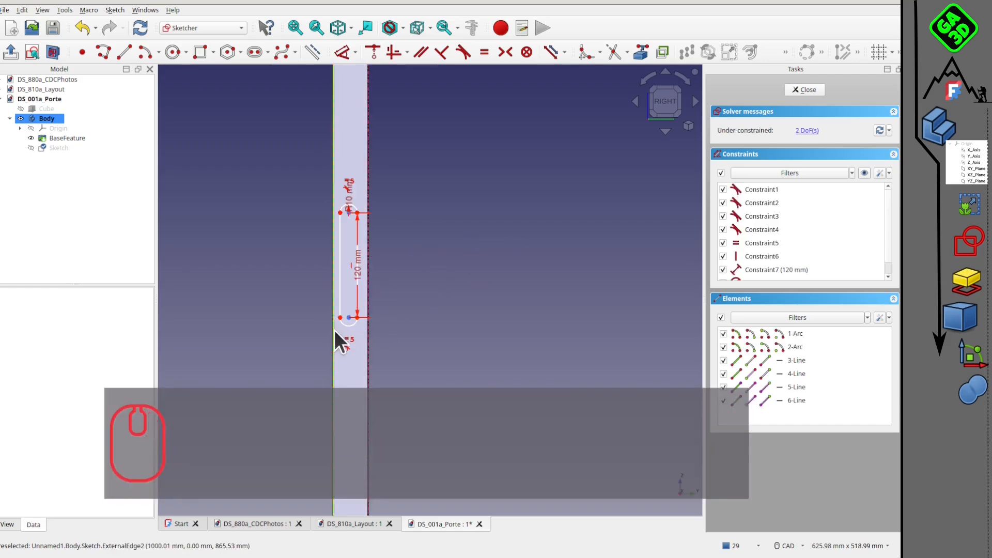
Try to constrain the slot's lower arc symmetrically between the door panel's two projected edges.
left_click(340, 317)
left_click(442, 304)
right_click_drag(442, 304, 412, 274, "shift")
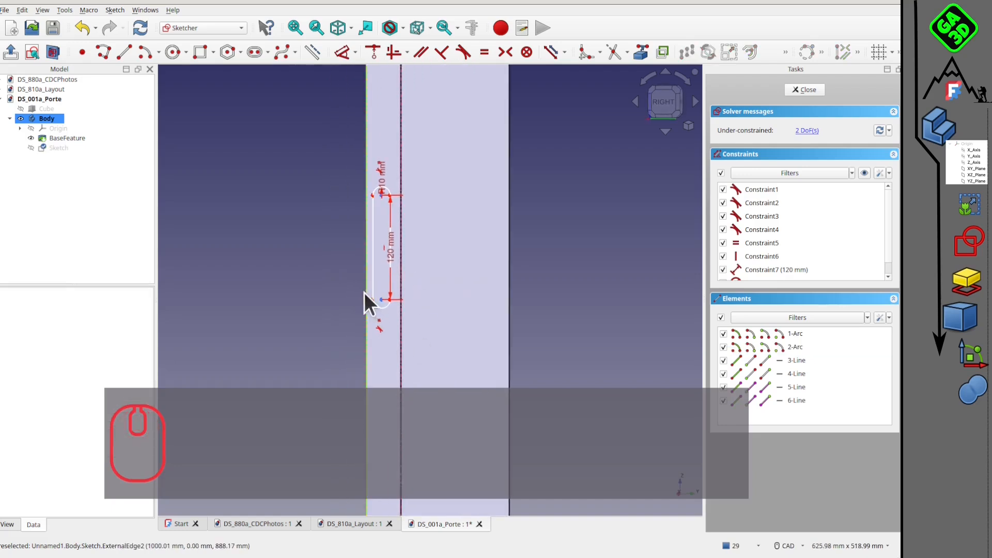
left_click(364, 293)
left_click(368, 305)
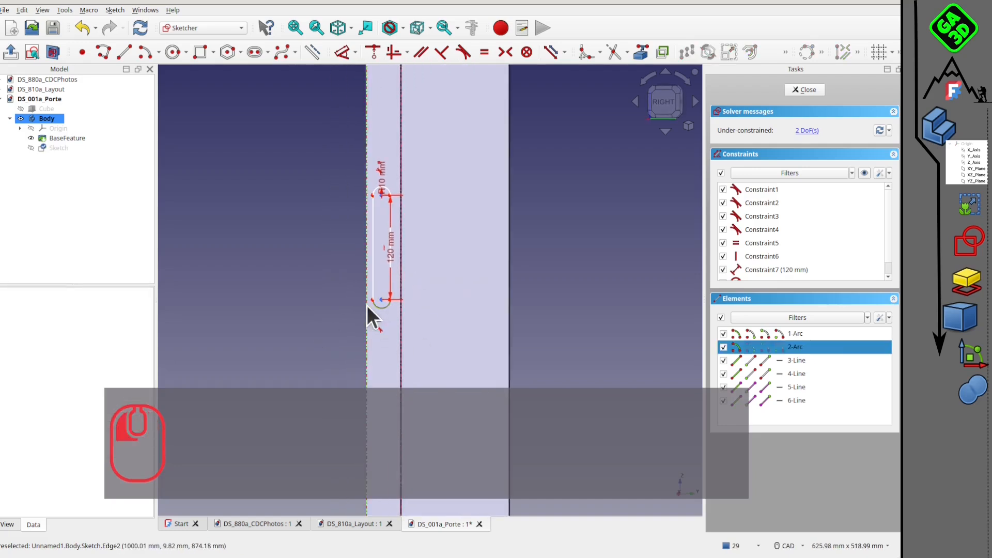
left_click(405, 315, "ctrl")
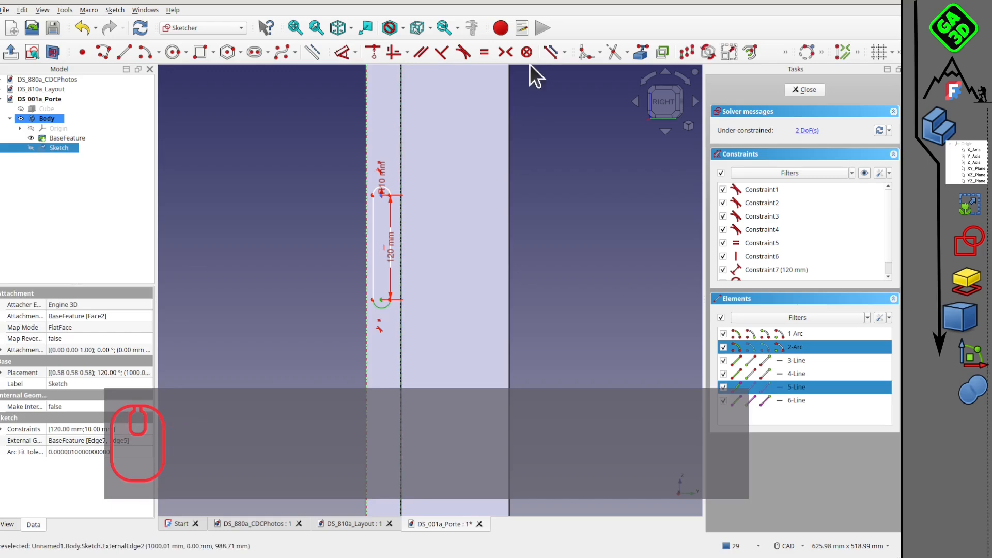
left_click(509, 52)
Show the model in wireframe display so the slot and projected edges can be selected more easily.
scroll(403, 256, "up", 5)
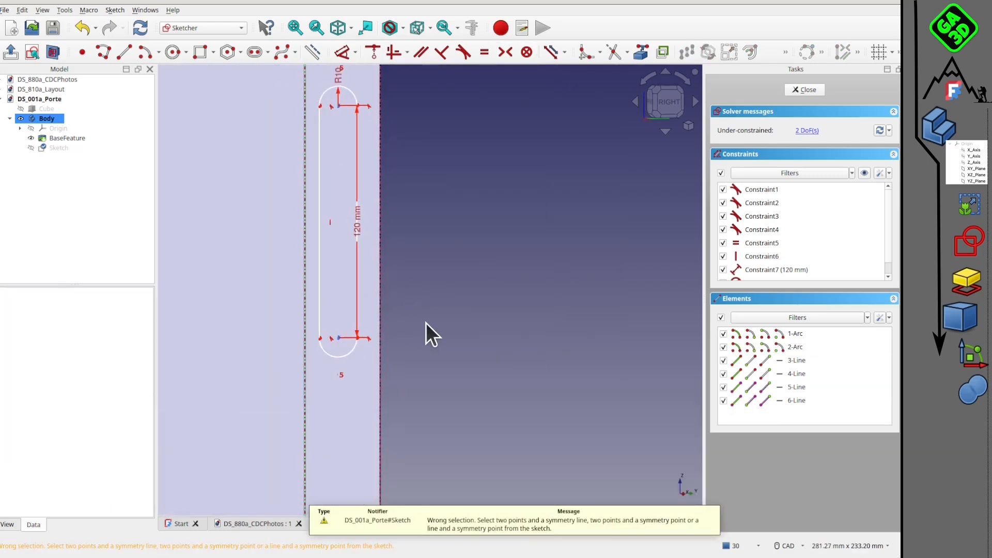
key("v")
key("3")
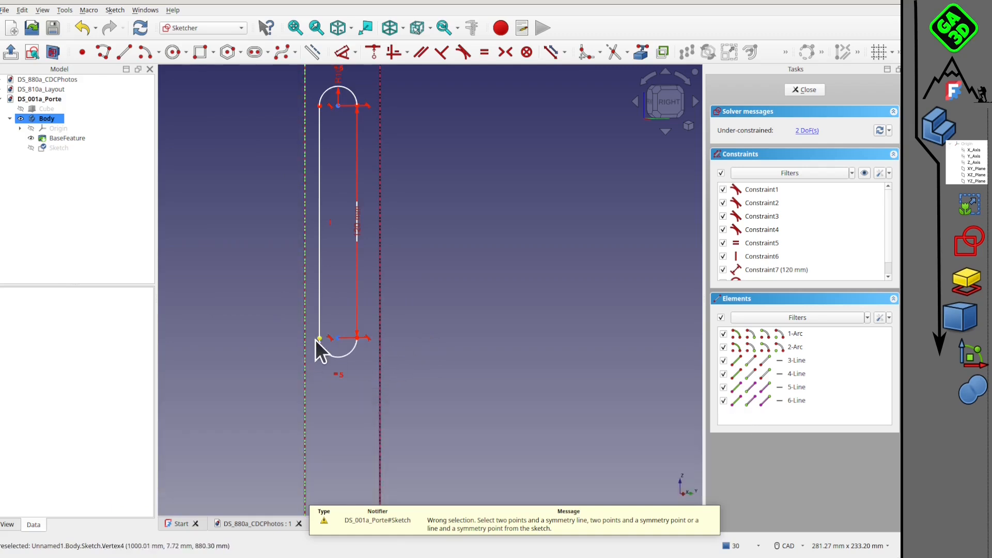
Try to apply a symmetry constraint to the slot's lower arc centre using both projected edges.
left_click(306, 340)
left_click(380, 354, "ctrl")
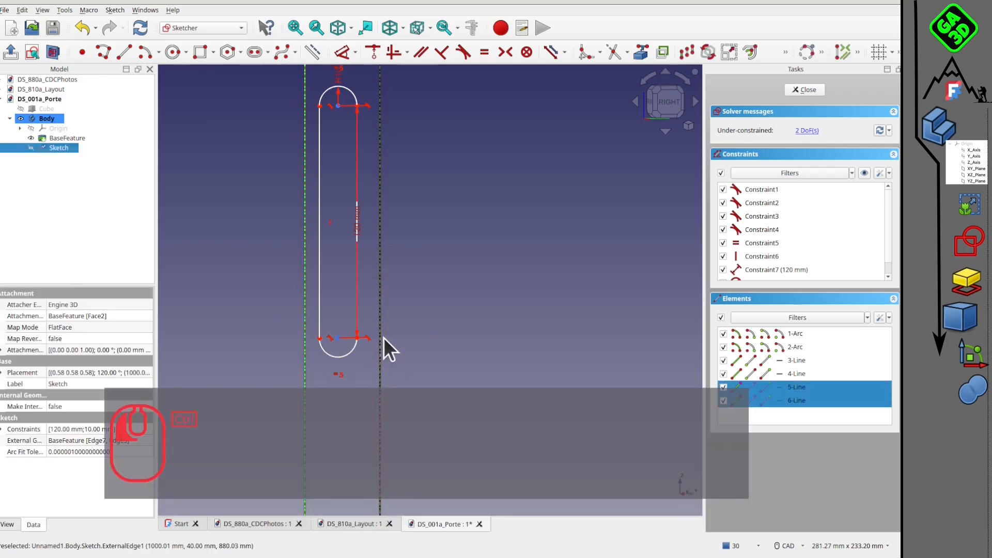
left_click(338, 337, "shift")
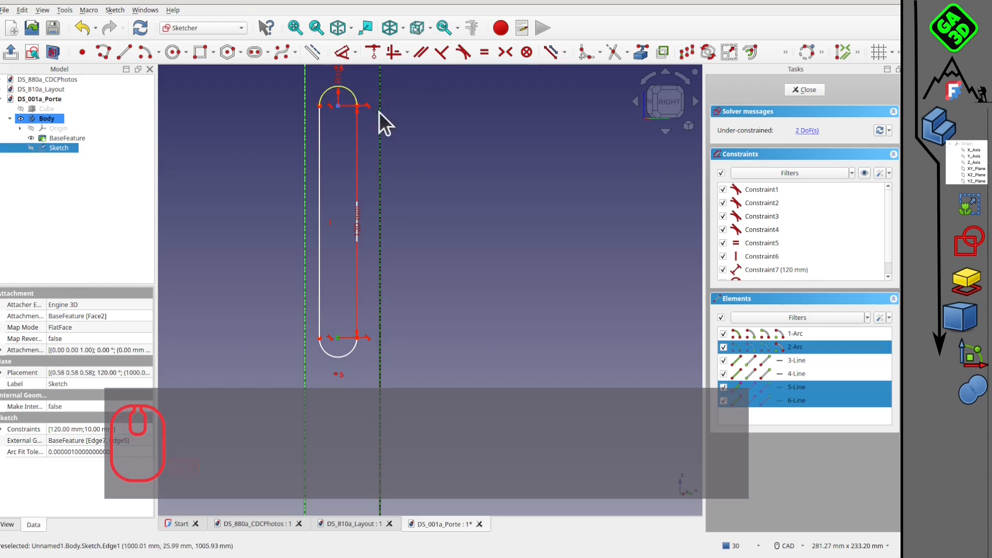
left_click(506, 52)
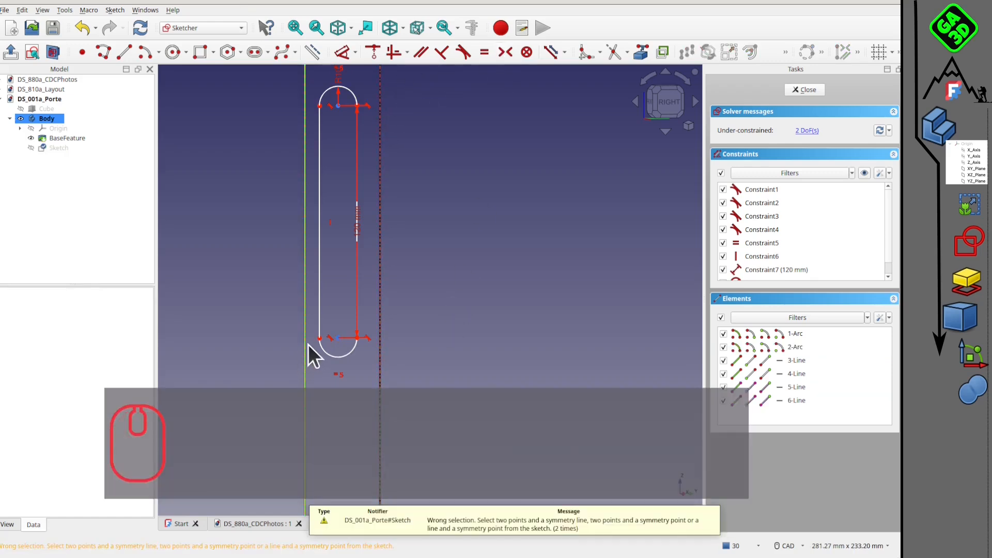
left_click(306, 345)
left_click(381, 337, "shift")
left_click(337, 337, "shift")
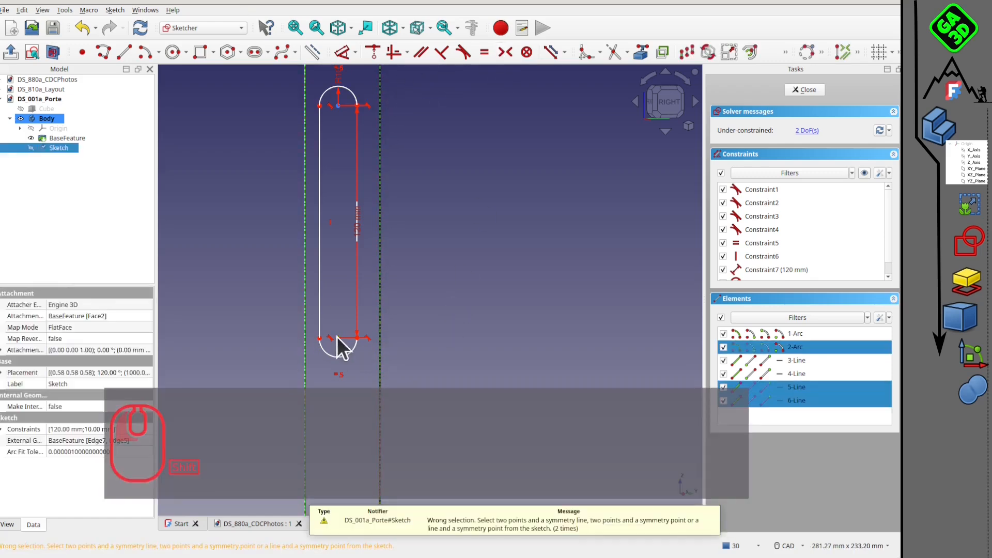
left_click(507, 49)
scroll(502, 222, "down", 2)
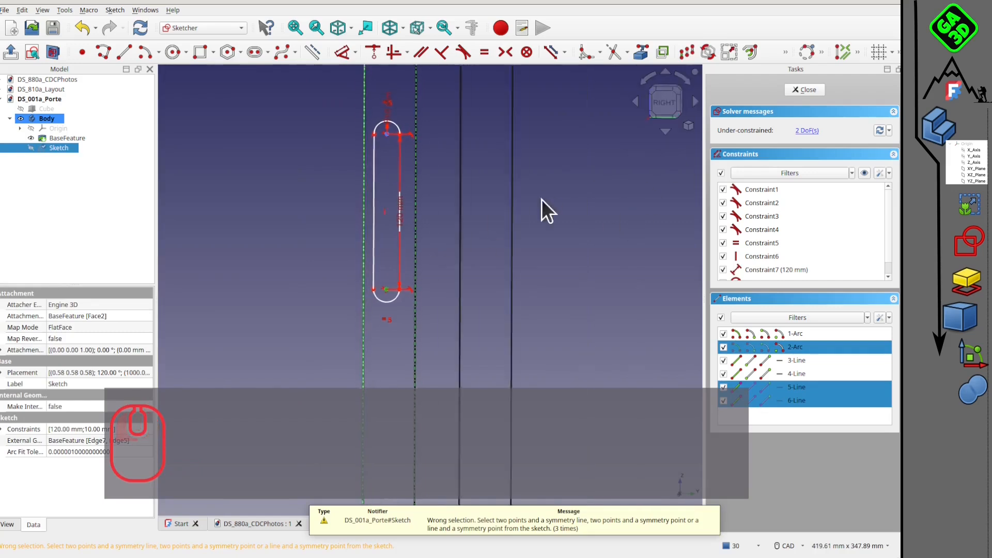
middle_click_drag(542, 199, 478, 258)
left_click(477, 258)
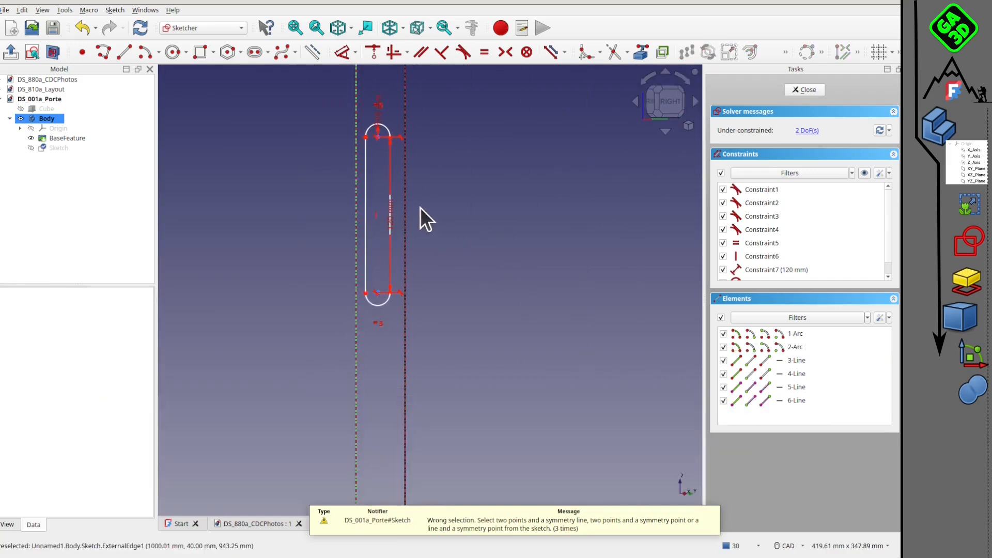
Hide the base feature so only the sketch geometry remains selectable.
left_click(410, 194)
left_click(461, 201)
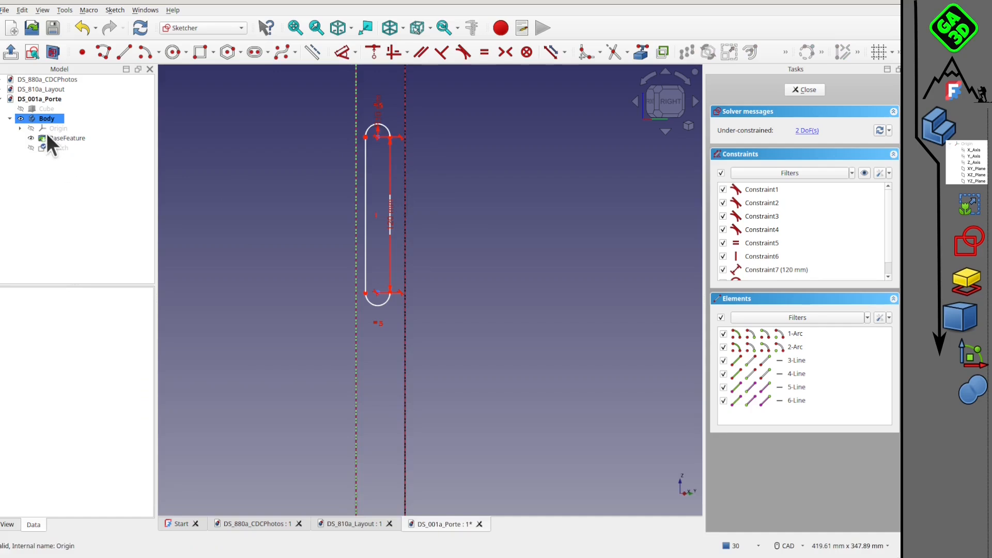
left_click(47, 135)
key("space")
left_click(413, 213)
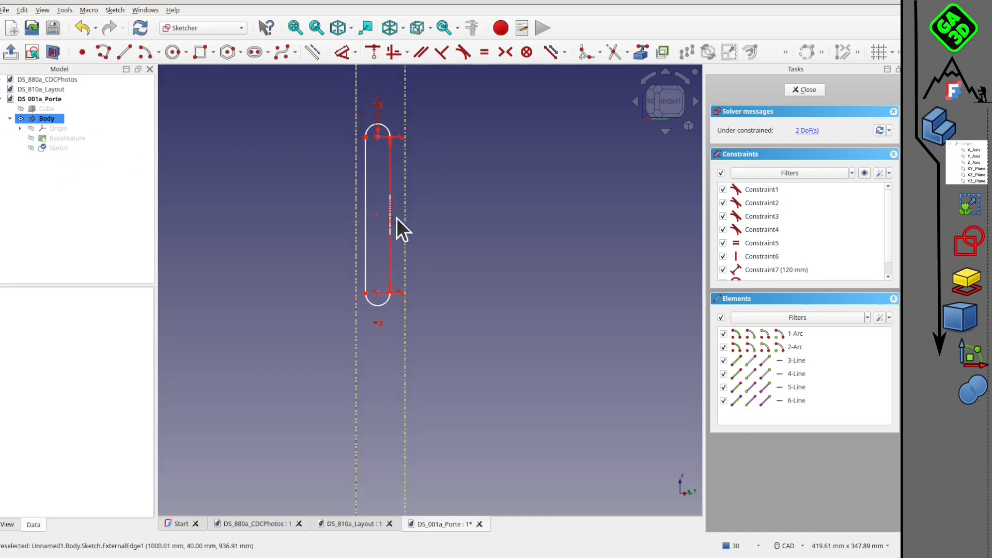
left_click(377, 293)
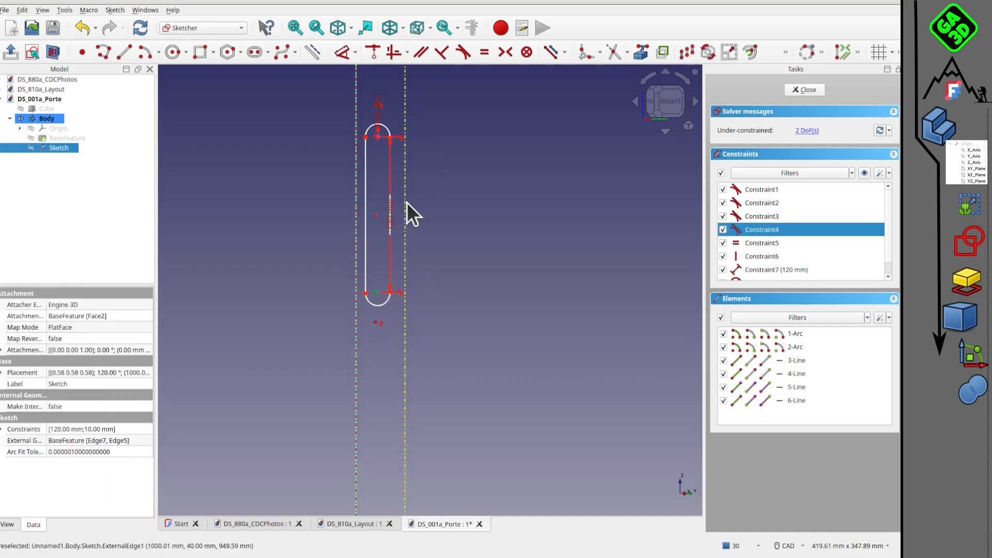
left_click(373, 51)
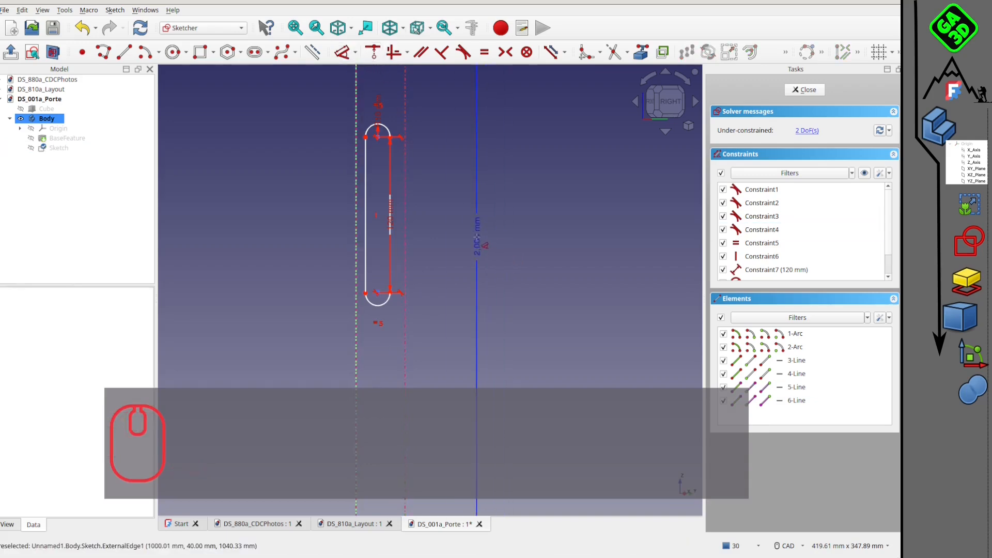
scroll(438, 255, "up", 1)
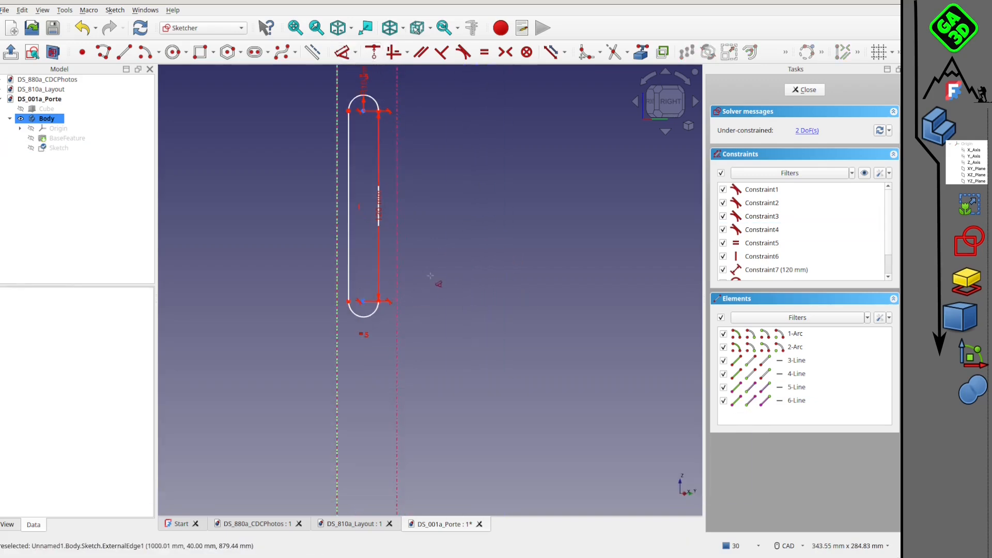
right_click(443, 262)
mouse_move(443, 263)
middle_mouse_down()
mouse_move(430, 260)
mouse_move(443, 256)
middle_mouse_up()
Constrain the distance from the slot's lower arc endpoint to the nearer projected edge to 10 mm, working in the Right view.
left_click(667, 95)
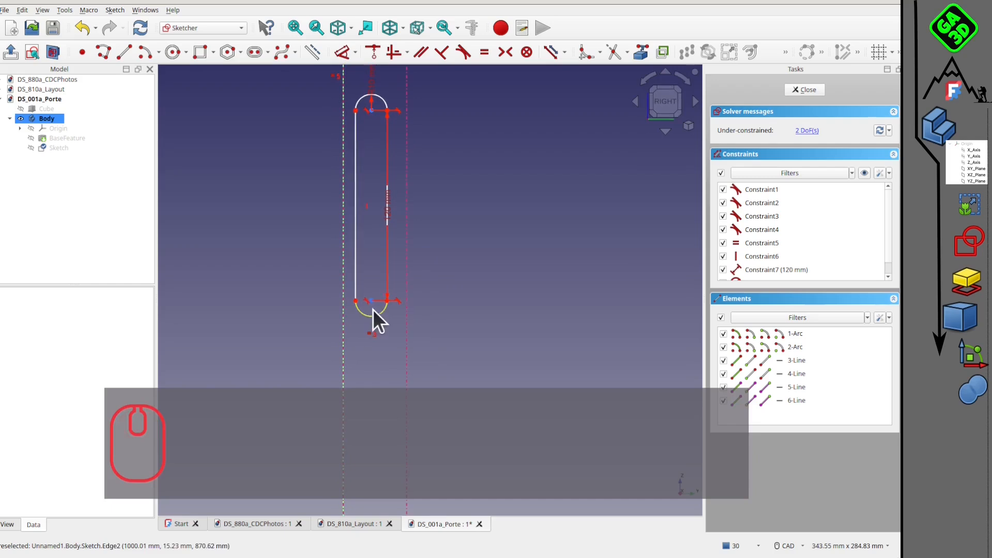
left_click(371, 299)
left_click(433, 315)
left_click(388, 301)
left_click(410, 305)
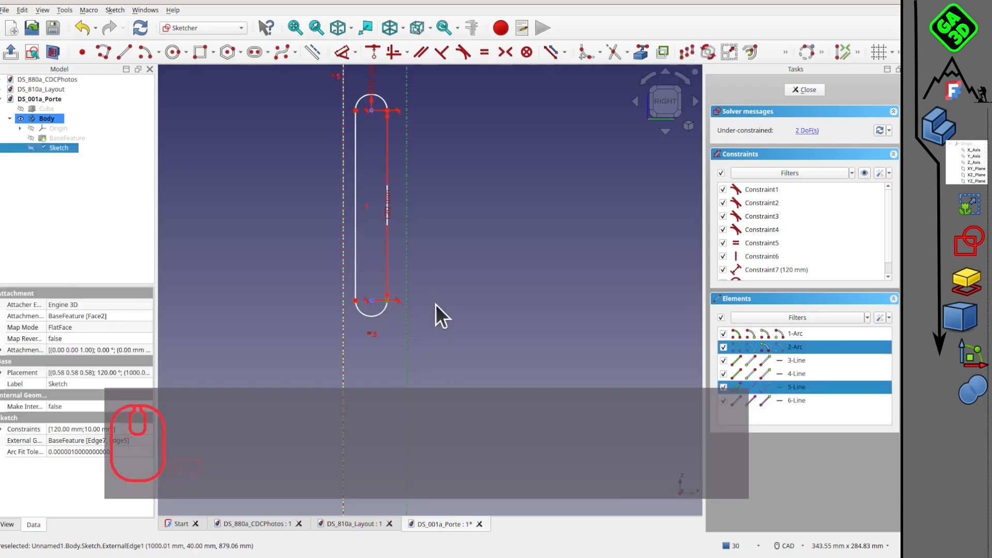
left_click(343, 52)
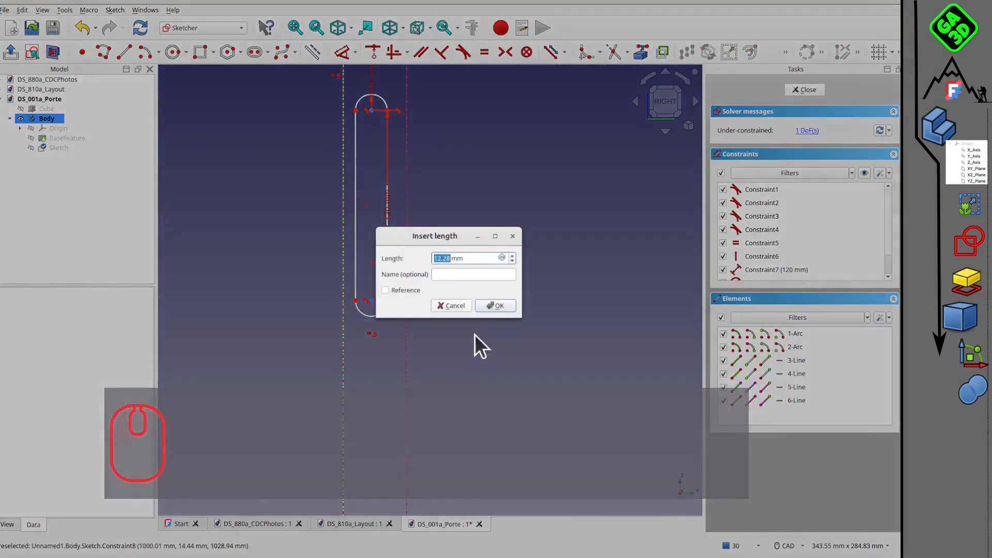
type("10")
key("Return")
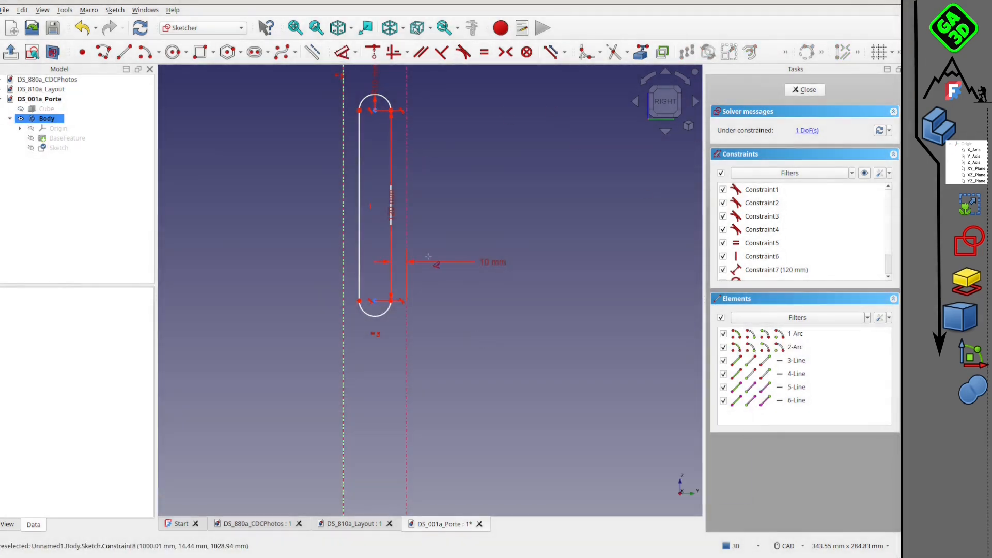
Close the sketch and check the slot's position on the side of the door panel.
scroll(452, 190, "down", 1)
left_click(817, 91)
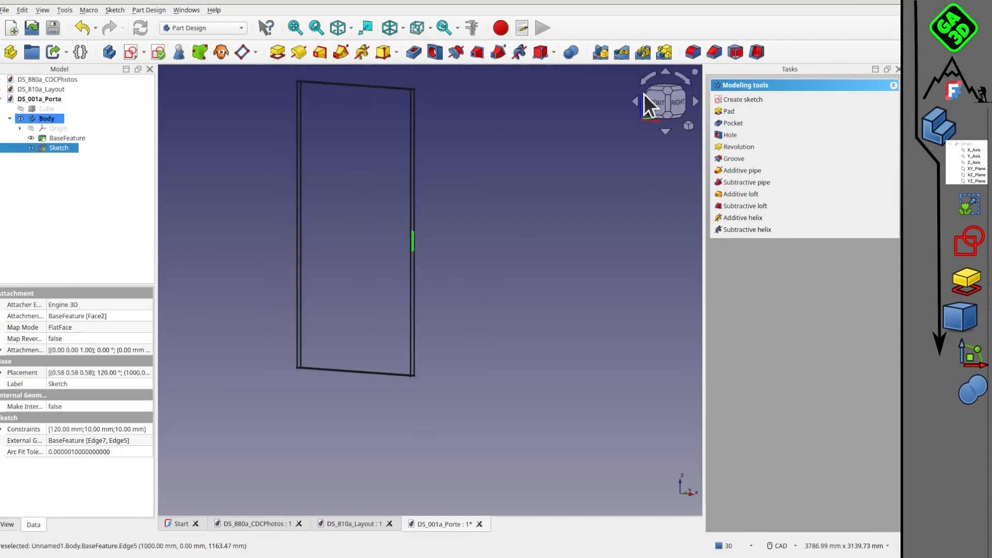
left_click(661, 98)
middle_click_drag(469, 225, 382, 240)
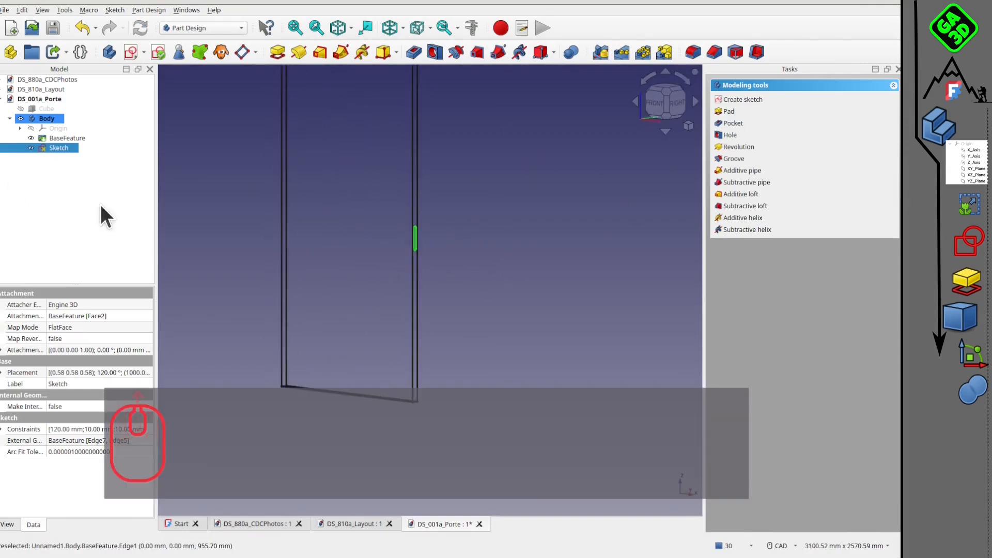
Reopen the handle slot sketch and add a vertical dimension between the lower arc's centre and the lower endpoint of a projected door edge.
double_click(48, 149)
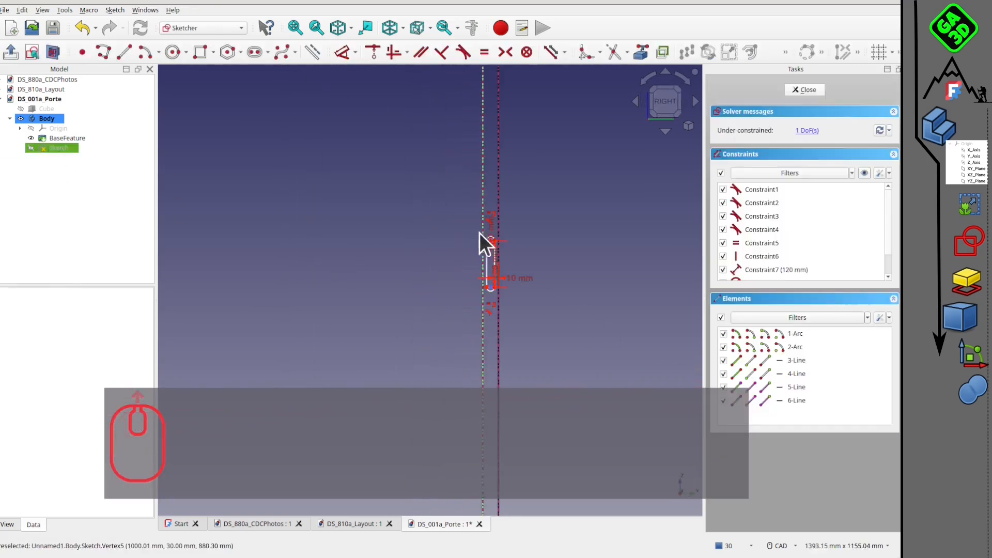
scroll(483, 235, "down", 5)
scroll(452, 234, "up", 5)
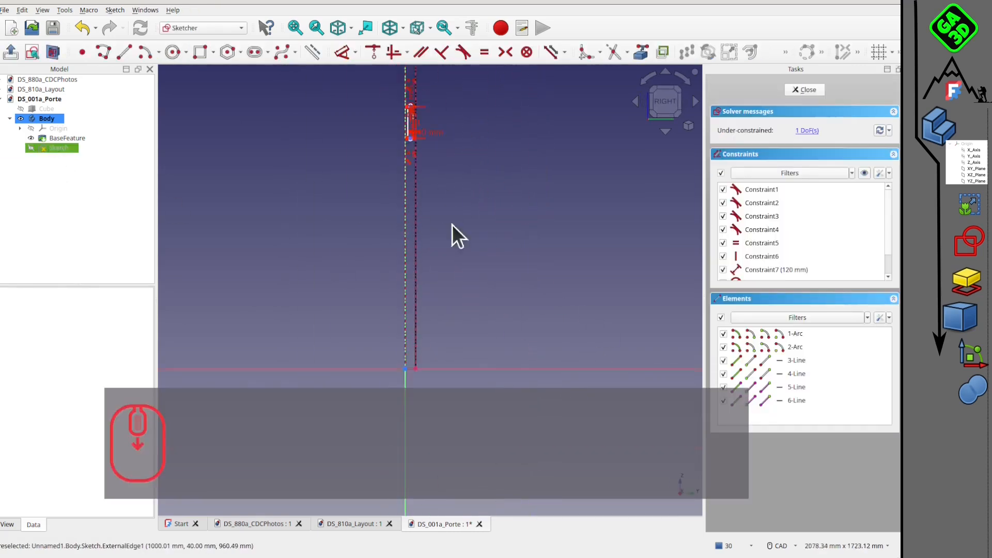
left_click(422, 342)
scroll(412, 143, "down", 3)
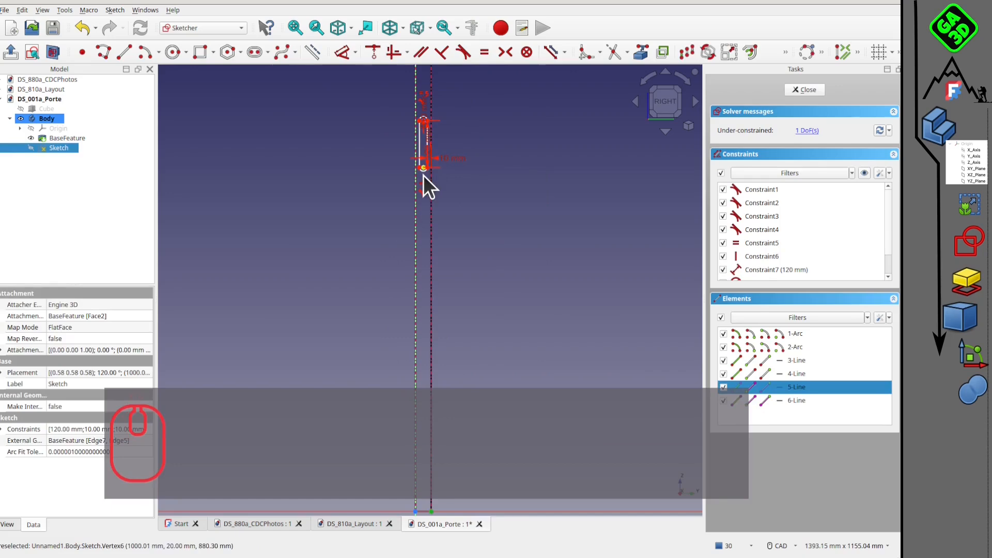
left_click(424, 169)
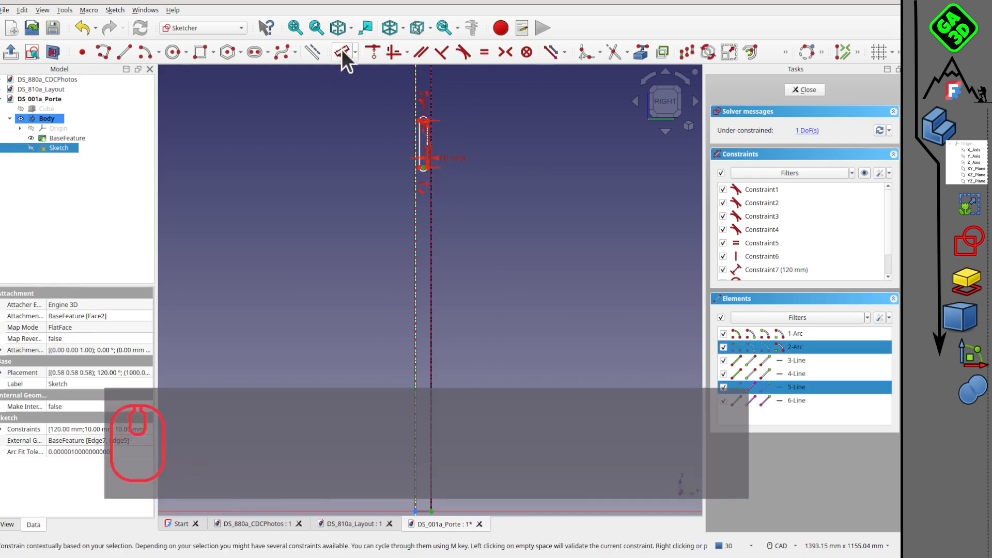
left_click(342, 52)
left_click(558, 308)
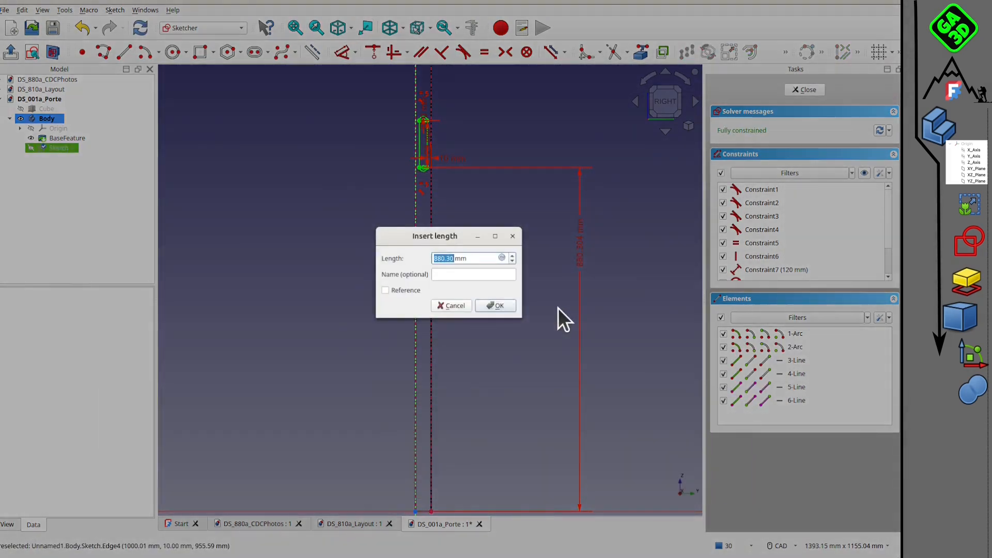
Set the slot's height above the door's lower end to 950 mm and close the sketch.
type("100")
key("BackSpace")
key("BackSpace")
key("BackSpace")
type("950")
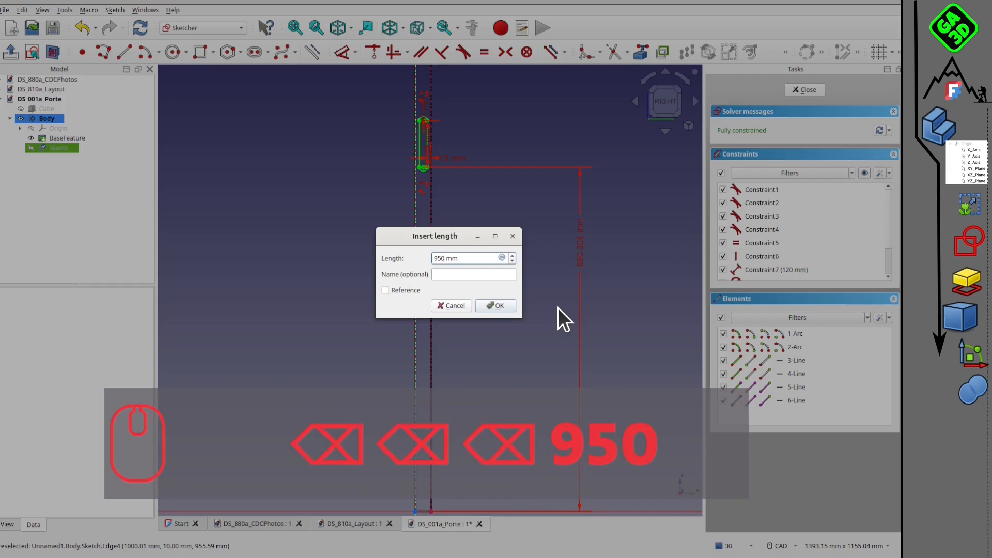
key("Return")
left_click(806, 90)
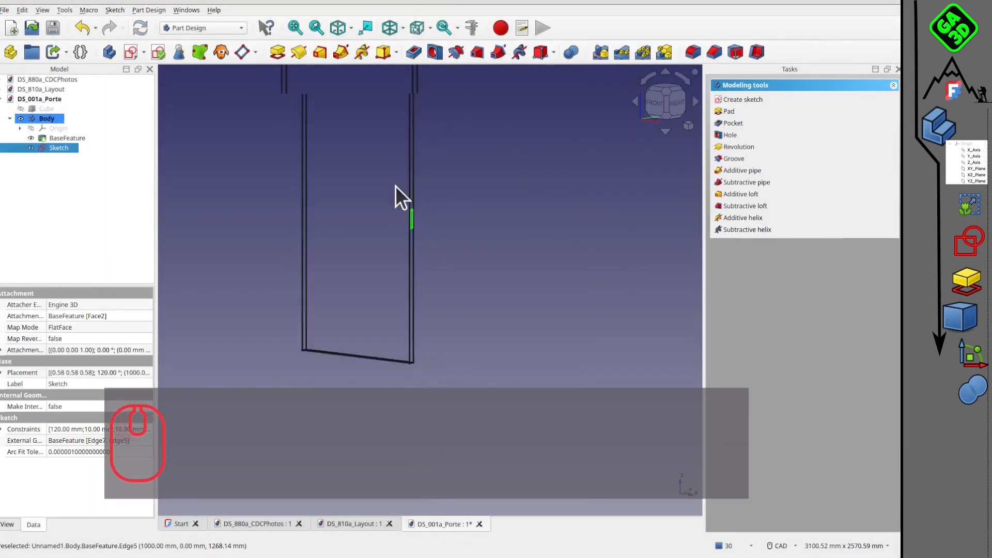
Cut the handle slot sketch 80 mm deep into the door's side face with a Pocket.
scroll(545, 203, "down", 2)
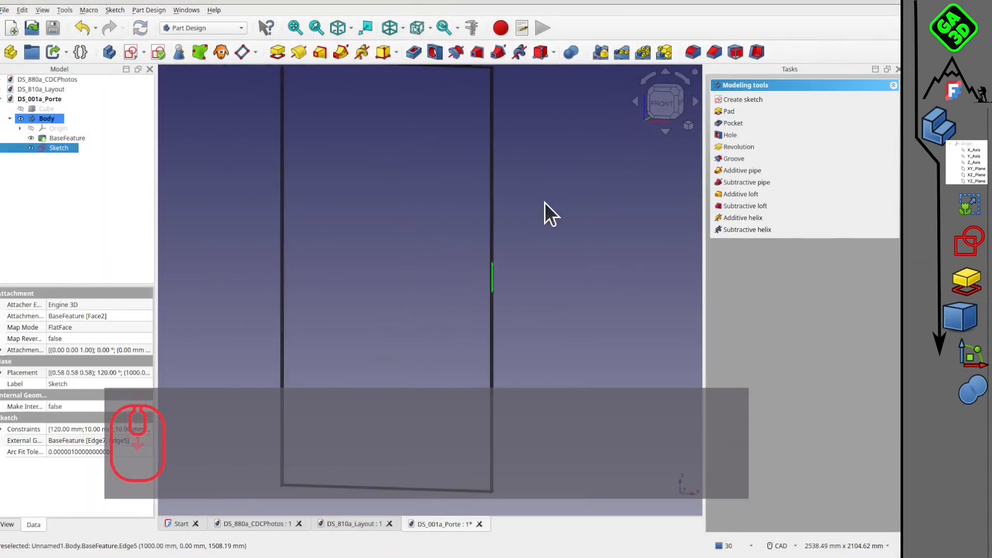
left_click(413, 52)
scroll(382, 250, "up", 2)
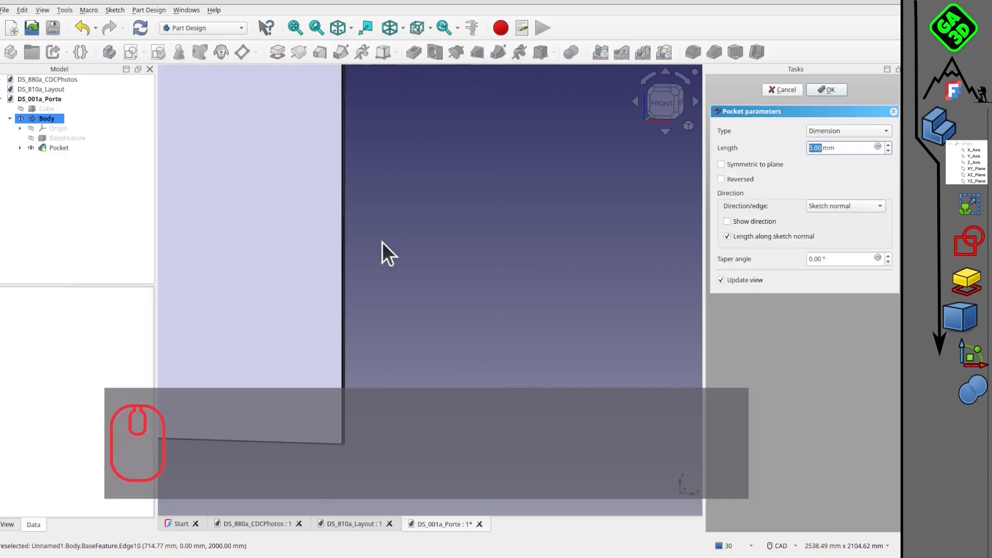
scroll(390, 213, "down", 4)
scroll(334, 258, "up", 4)
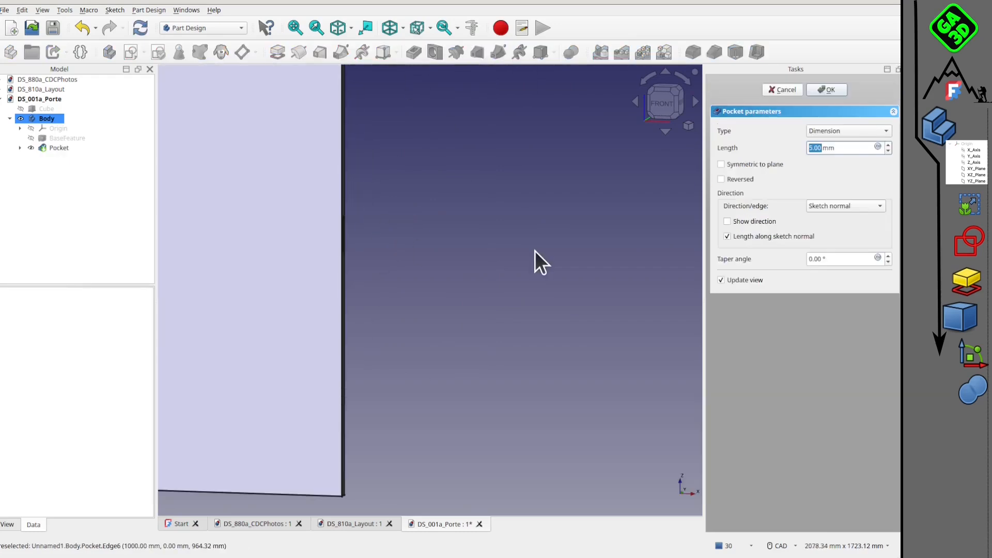
type("70")
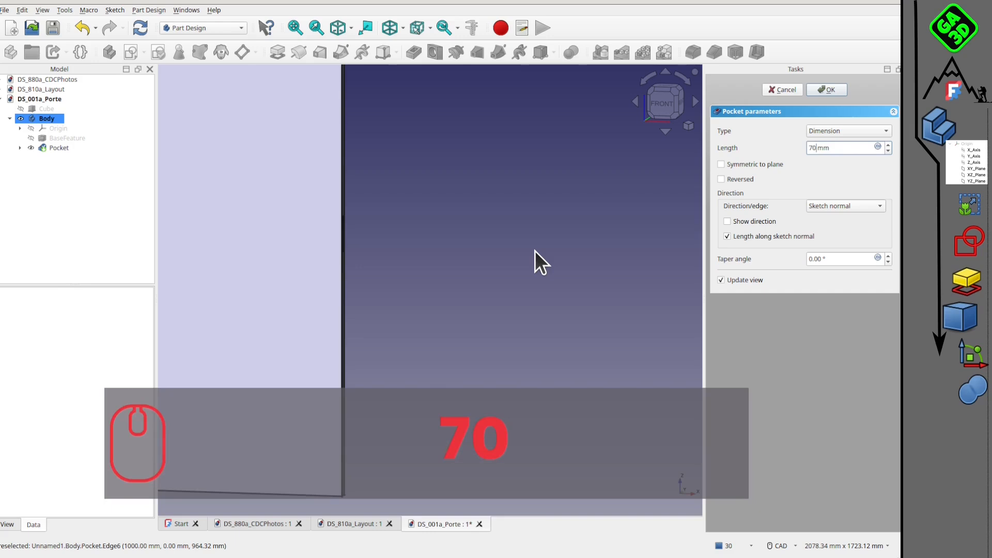
key("BackSpace")
key("BackSpace")
type("80")
key("Return")
Start a new sketch on the door panel's large front face, beside the handle pocket.
scroll(546, 263, "down", 3)
middle_click_drag(551, 265, 489, 269)
scroll(451, 204, "up", 6)
middle_click_drag(327, 281, 538, 284)
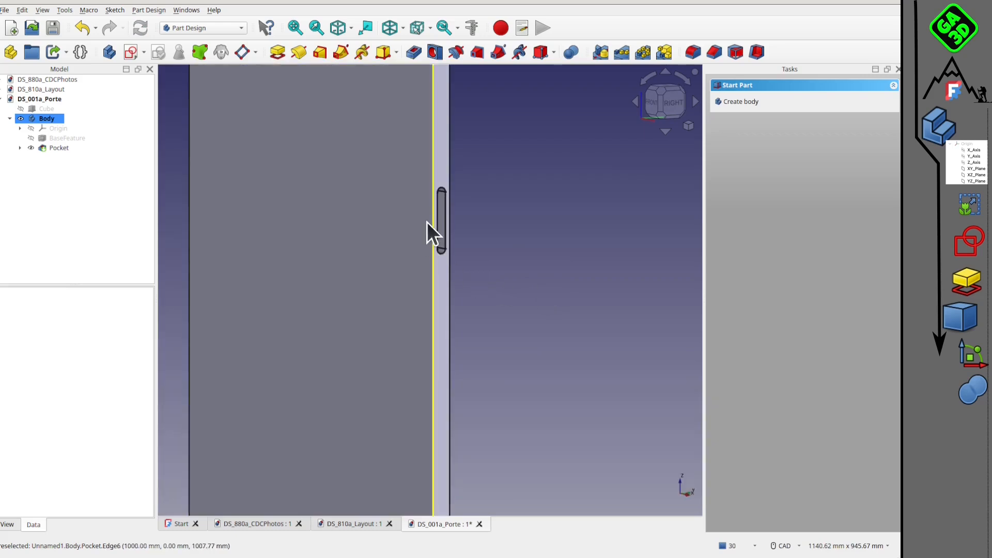
left_click(421, 224)
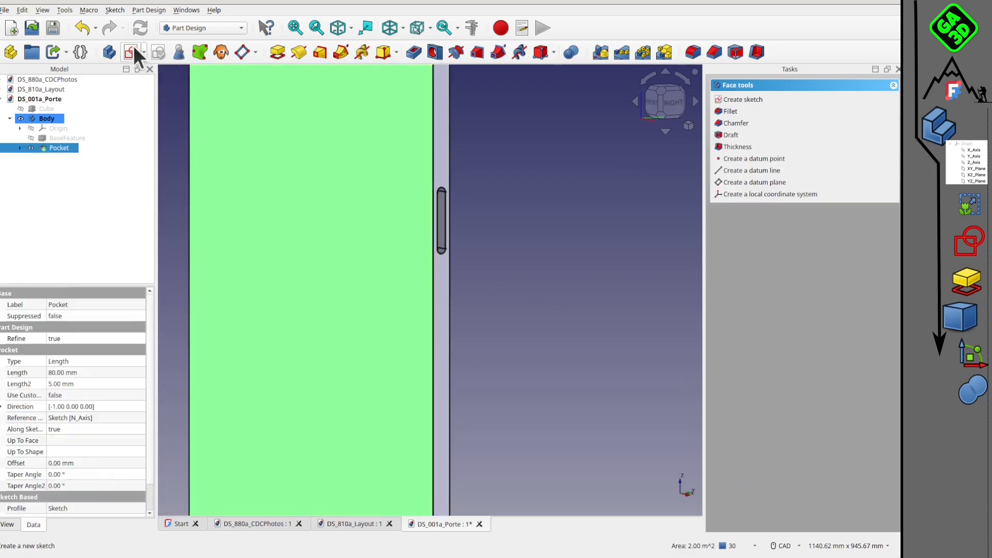
left_click(133, 51)
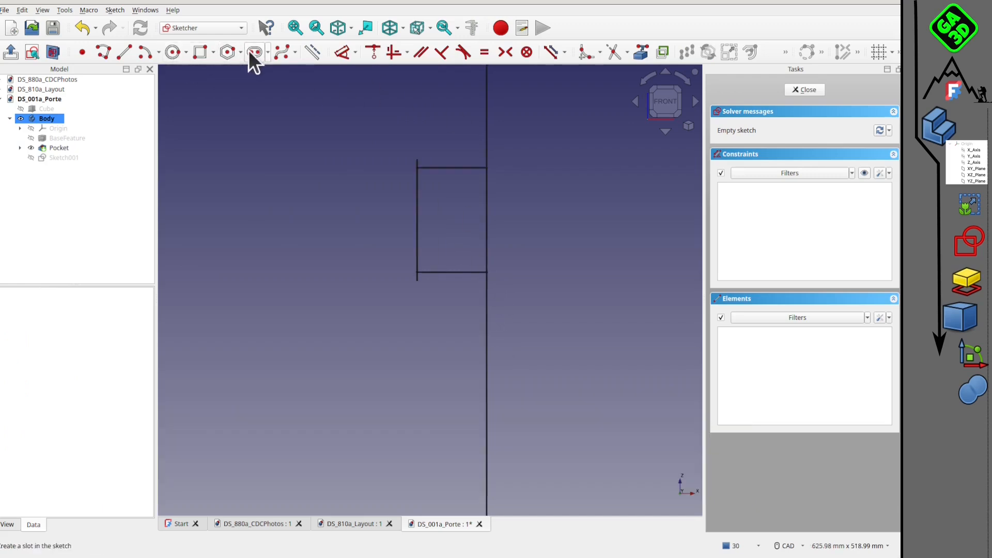
Sketch a small vertical slot about 25 mm between arc centres and about 6 mm in radius within the handle pocket's outline, and close the sketch.
left_click(255, 52)
scroll(428, 238, "up", 2)
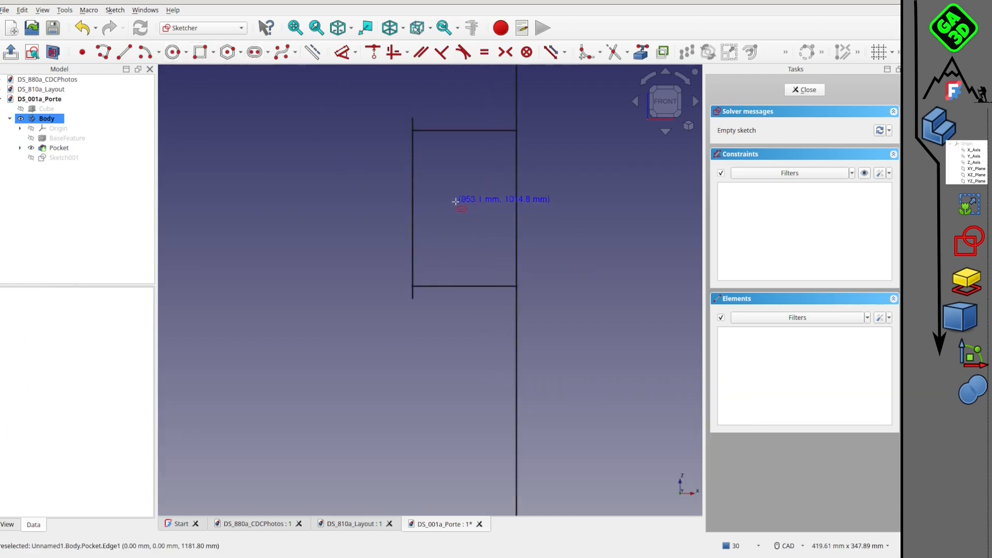
left_click(457, 218)
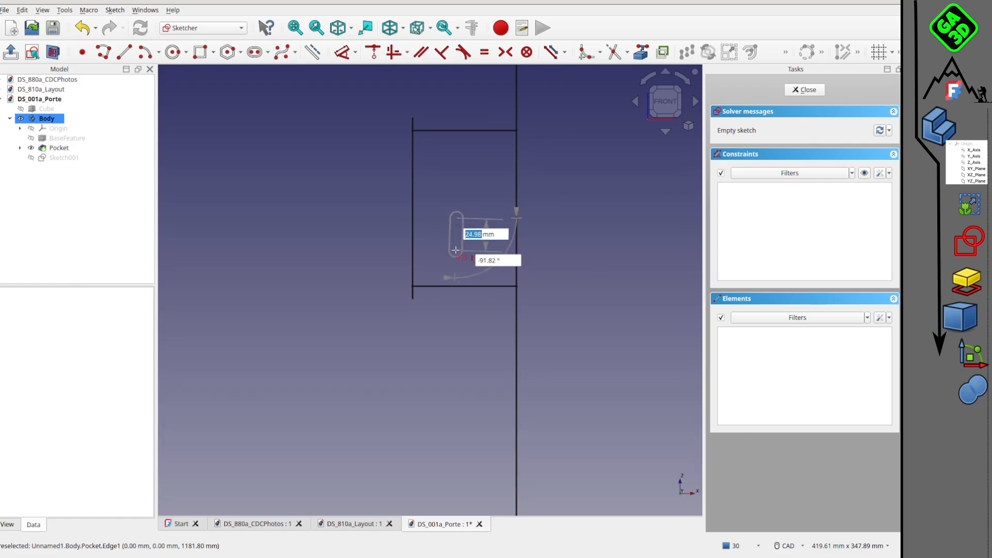
left_click(458, 252)
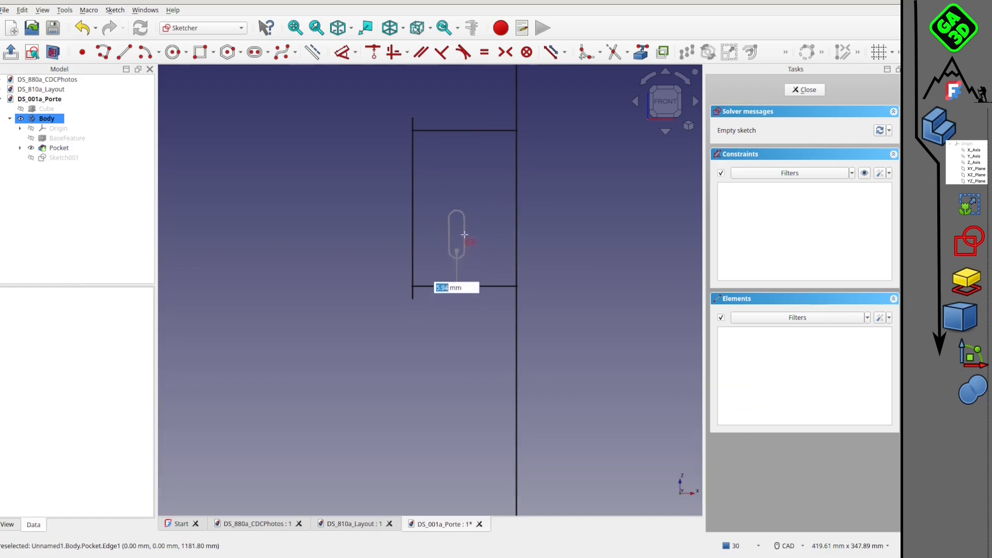
right_click(537, 206)
scroll(543, 211, "down", 2)
middle_click_drag(544, 211, 500, 224)
middle_click_drag(594, 221, 415, 261)
left_click(809, 92)
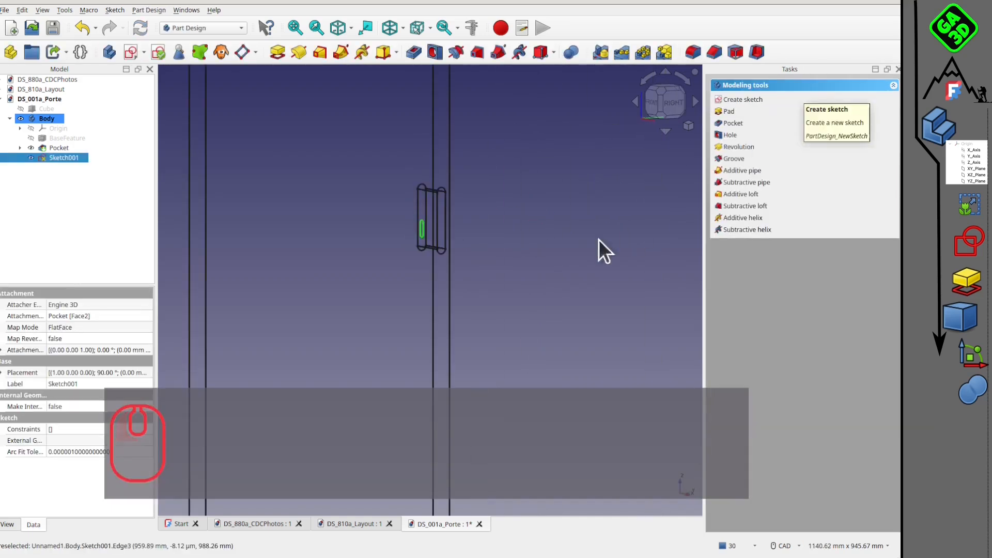
Pocket the small slot sketch using the Through all type and check the opening from several angles.
left_click(434, 52)
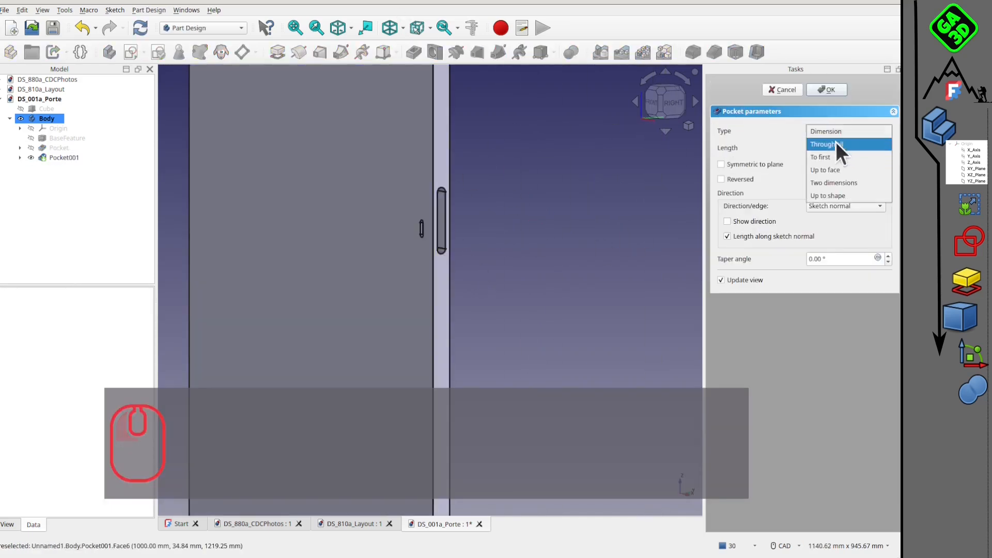
left_click(836, 141)
middle_click_drag(519, 246, 127, 230)
middle_click_drag(554, 268, 361, 252)
middle_click_drag(361, 252, 490, 260)
scroll(290, 213, "up", 2)
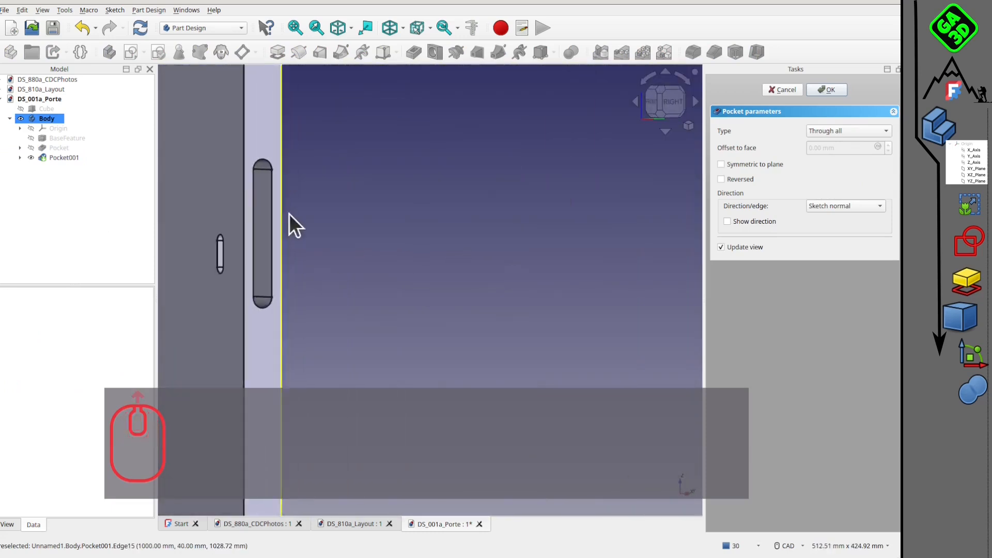
Accept the through pocket and start a new sketch on the door's narrow side face, working at its lower end.
middle_click_drag(299, 287, 478, 218)
scroll(362, 271, "down", 3)
scroll(429, 333, "up", 2)
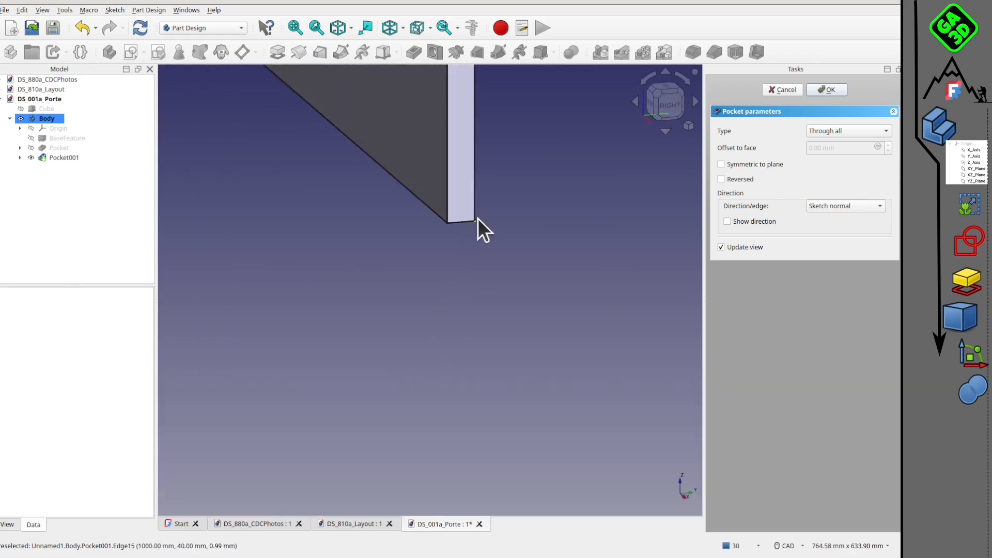
scroll(477, 218, "up", 2)
left_click(454, 216)
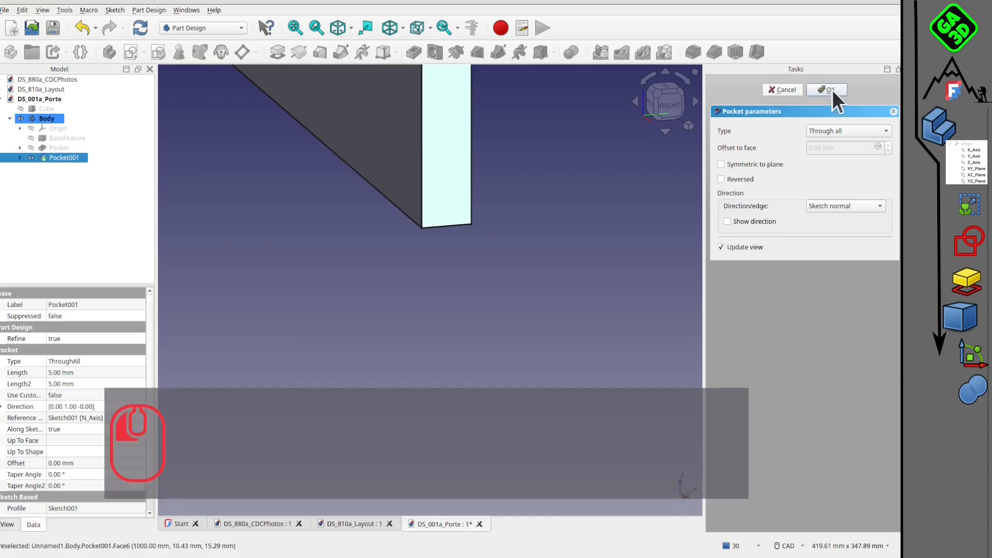
left_click(828, 90)
left_click(131, 51)
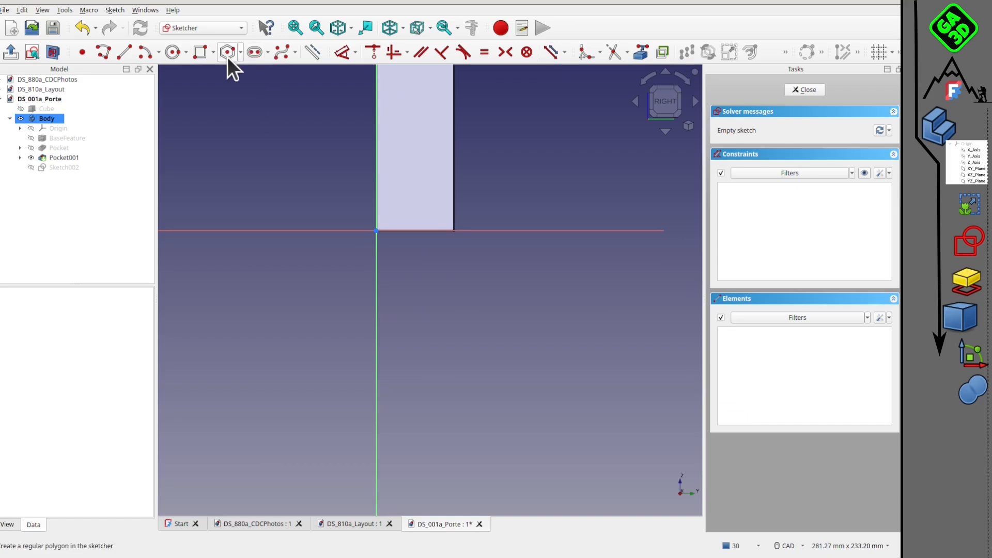
Sketch an upright rectangle about 14 mm wide and 35 mm high on the side face, with its lower edge on the horizontal axis.
left_click(201, 51)
left_click(399, 237)
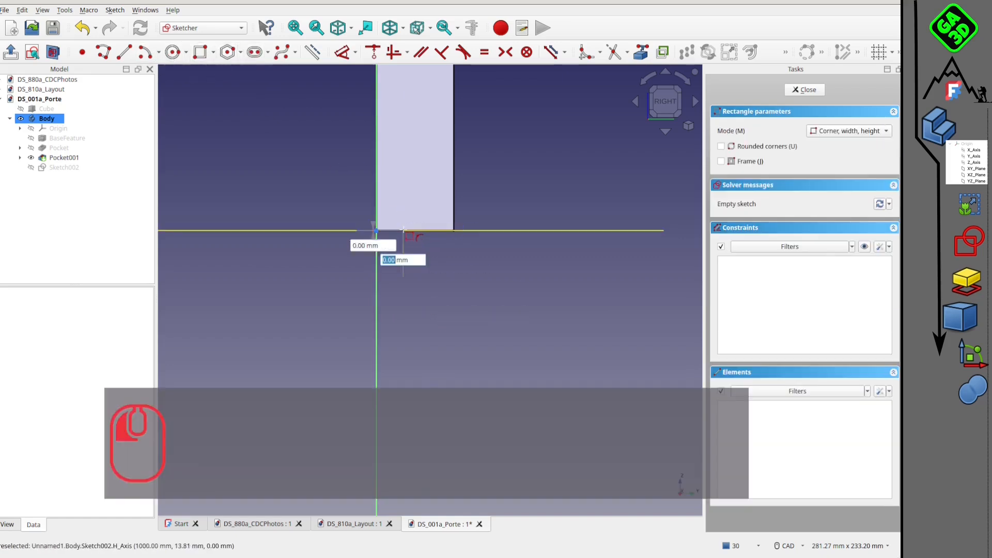
left_click(429, 163)
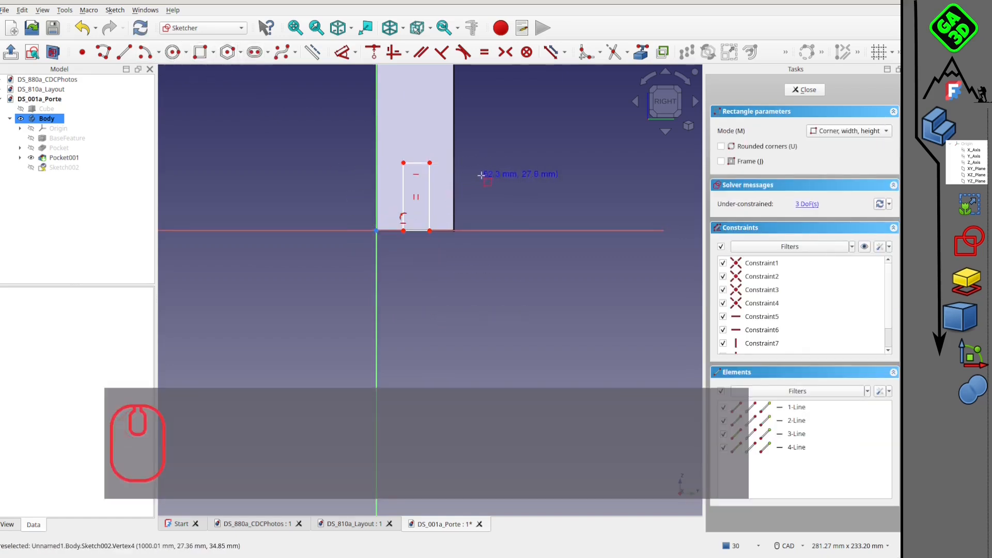
right_click(401, 166)
Constrain the rectangle's upper edge to a width of 10 mm.
left_click(422, 166)
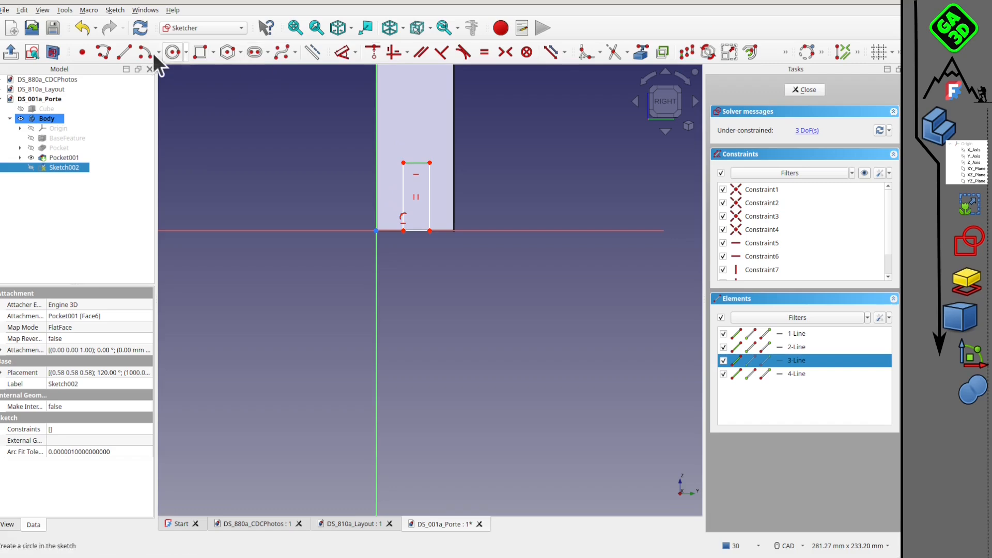
left_click(345, 52)
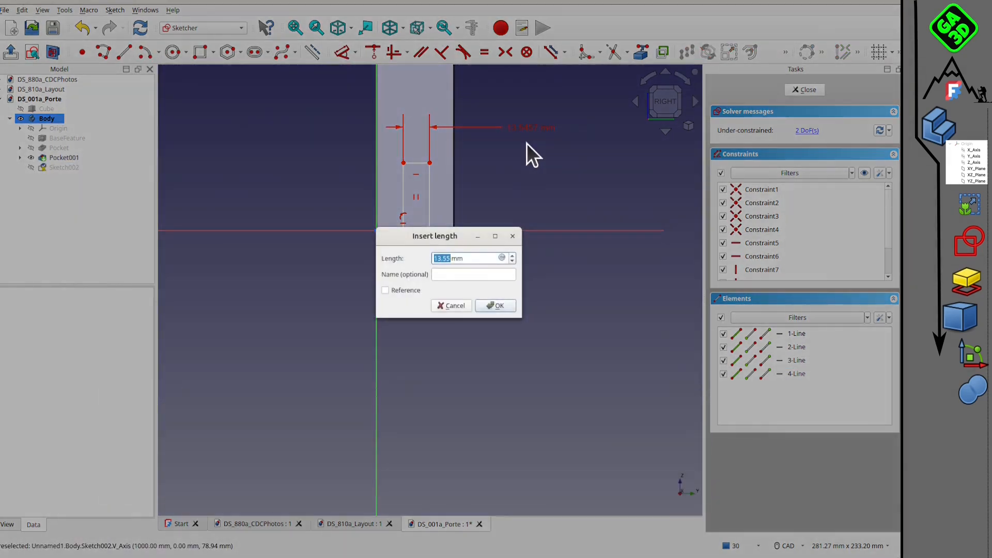
type("10")
key("Return")
Project the door's vertical edge opposite the vertical axis and constrain the rectangle's nearest lower corner 12.5 mm from it.
left_click(424, 236)
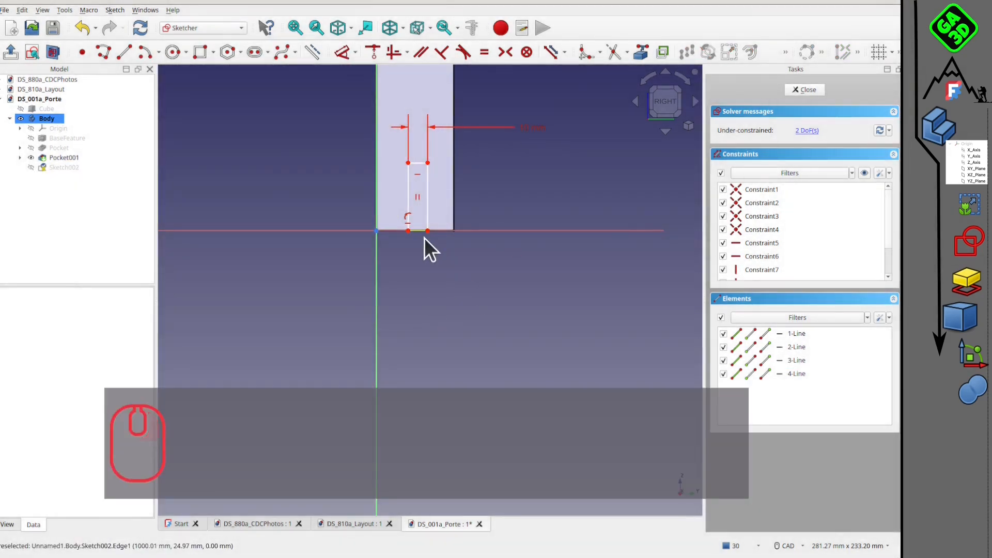
left_click(639, 52)
left_click(454, 209)
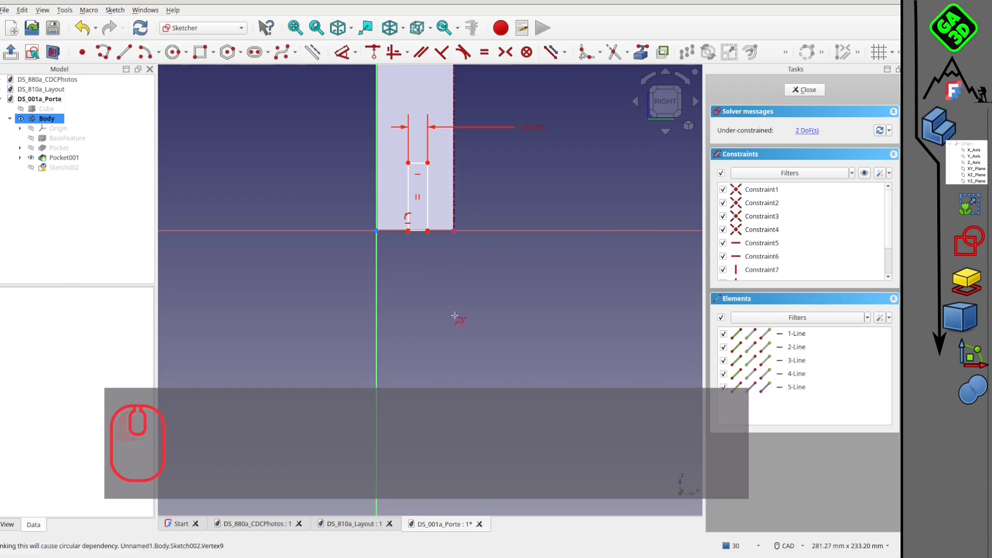
left_click(420, 237)
left_click(456, 233, "ctrl")
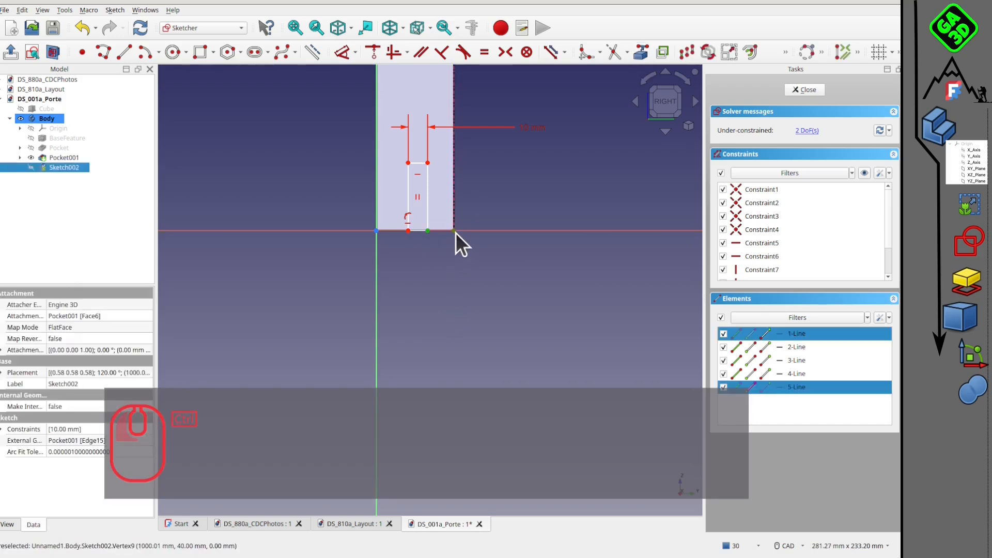
left_click(340, 53)
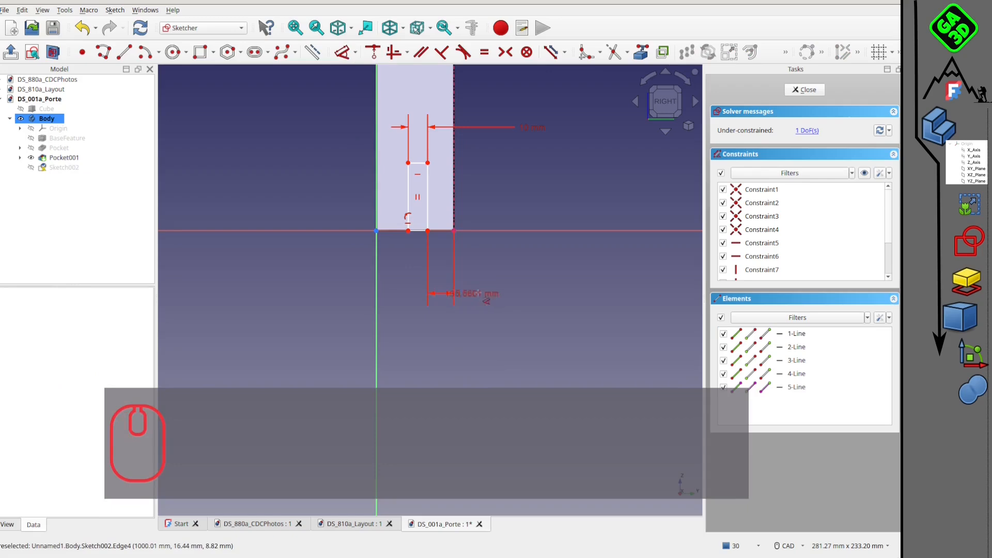
type("12.5")
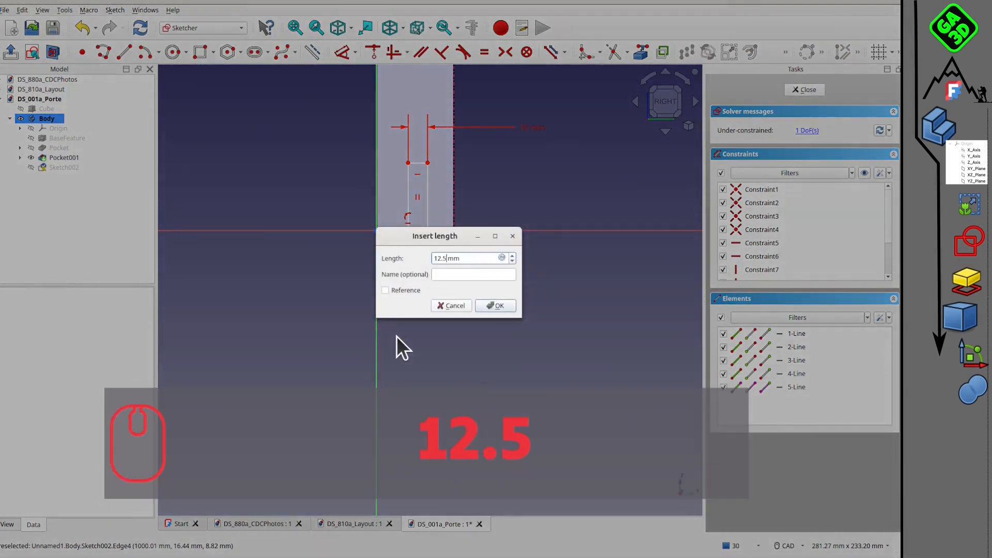
left_click(506, 306)
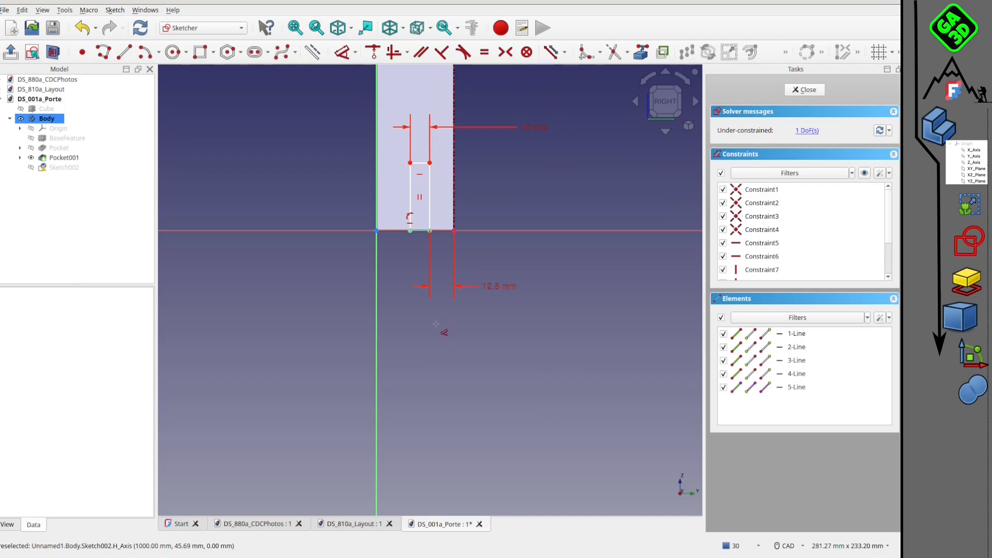
Change the rectangle's distance from the projected edge to 15 mm and close the sketch.
left_click(494, 291)
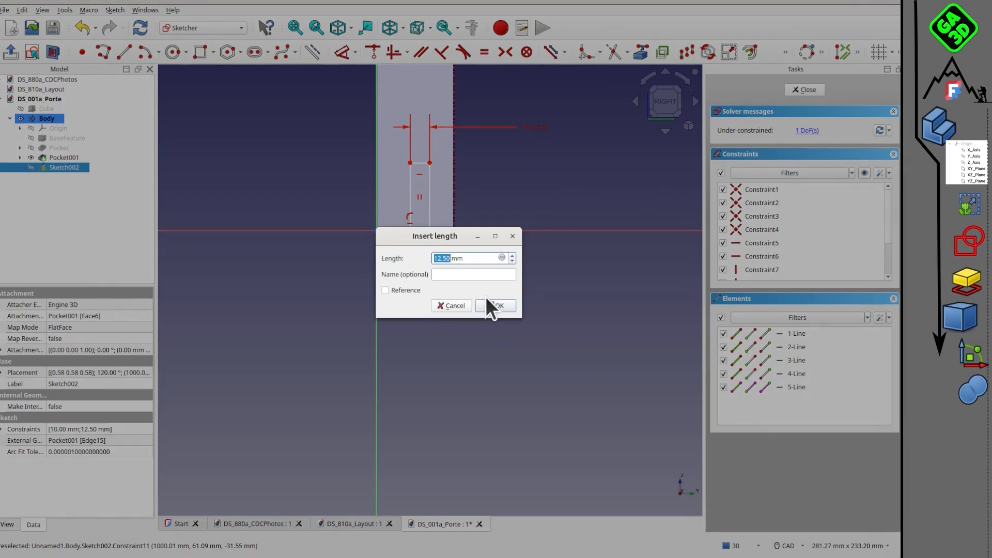
type("15")
key("Return")
left_click(811, 89)
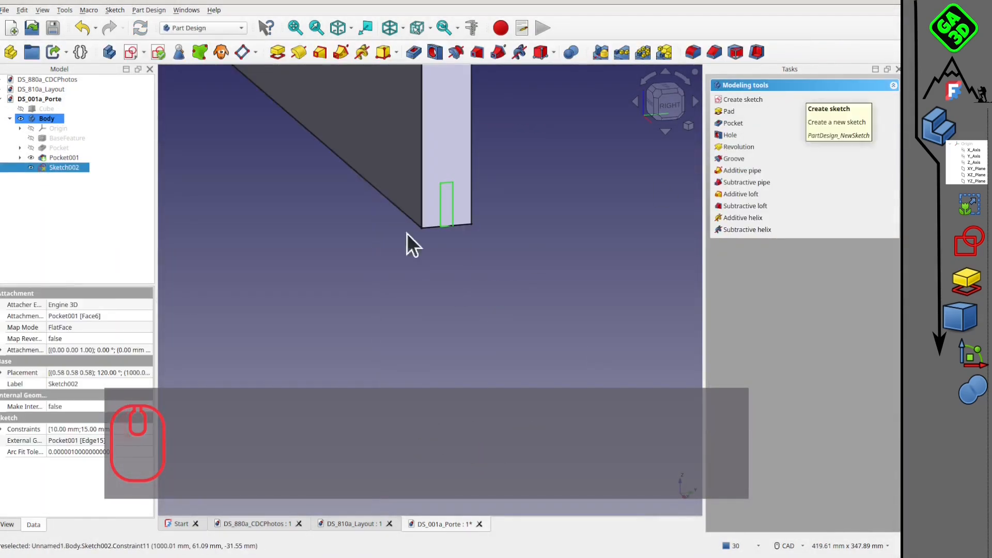
Reopen the groove sketch, constrain the rectangle's height to 20 mm and close the sketch.
double_click(64, 167)
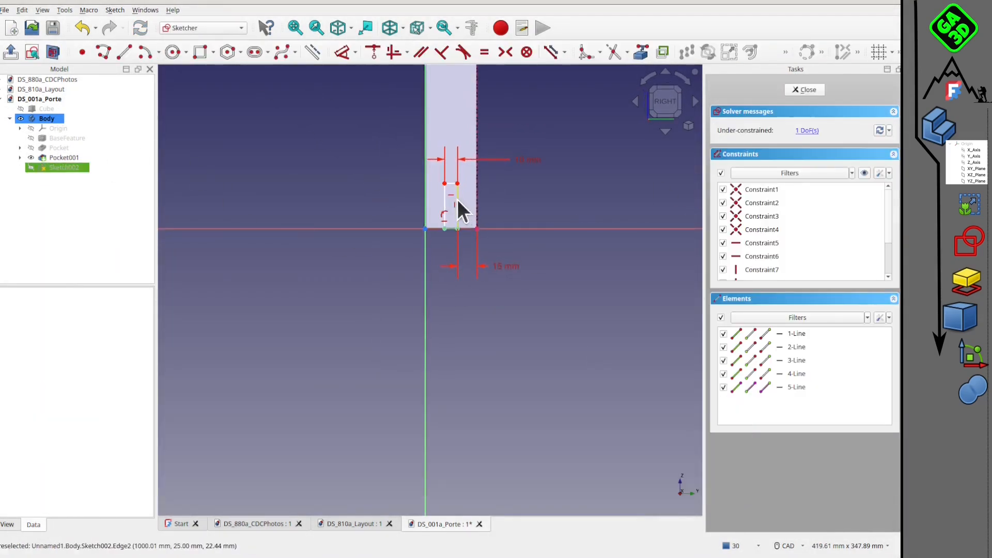
left_click(457, 199)
left_click(343, 51)
left_click(627, 202)
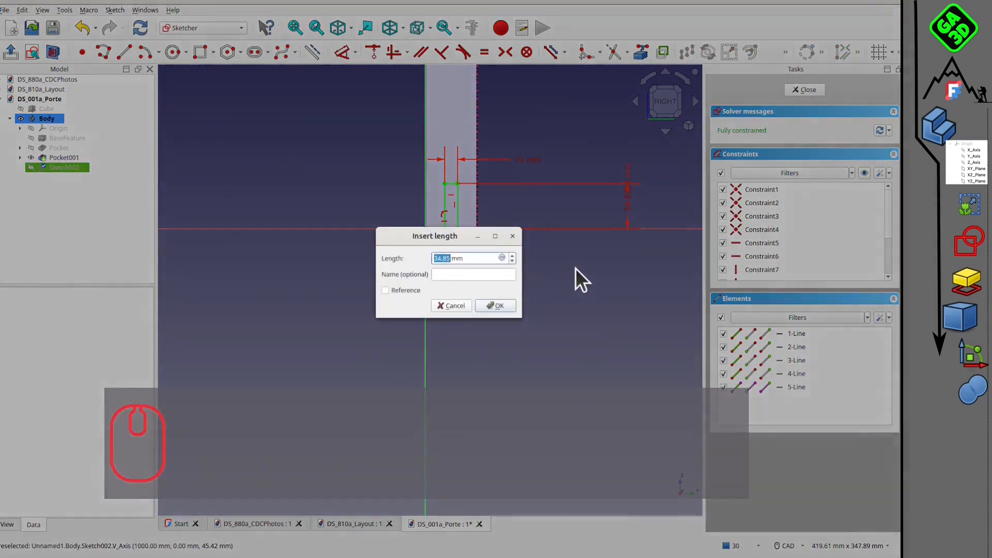
type("20")
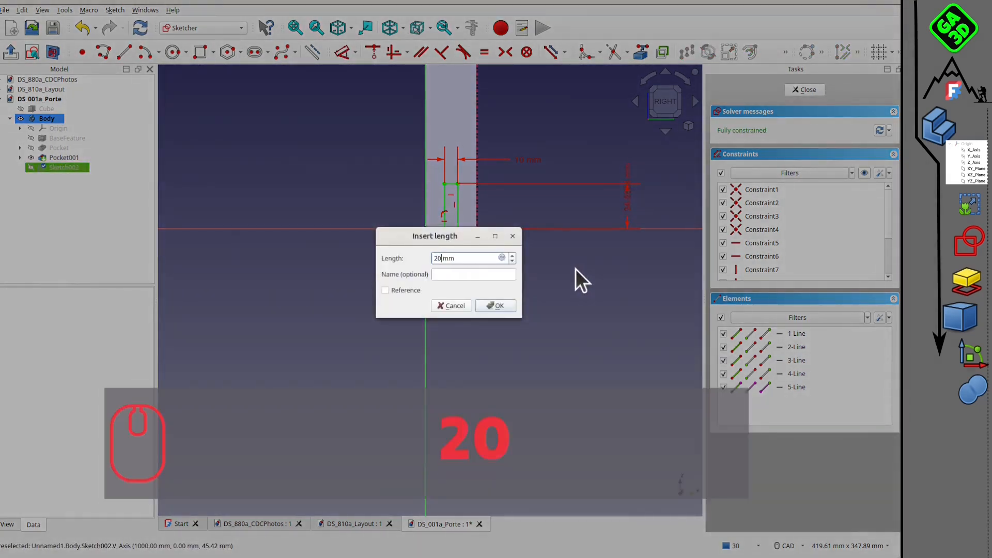
key("Return")
left_click(806, 89)
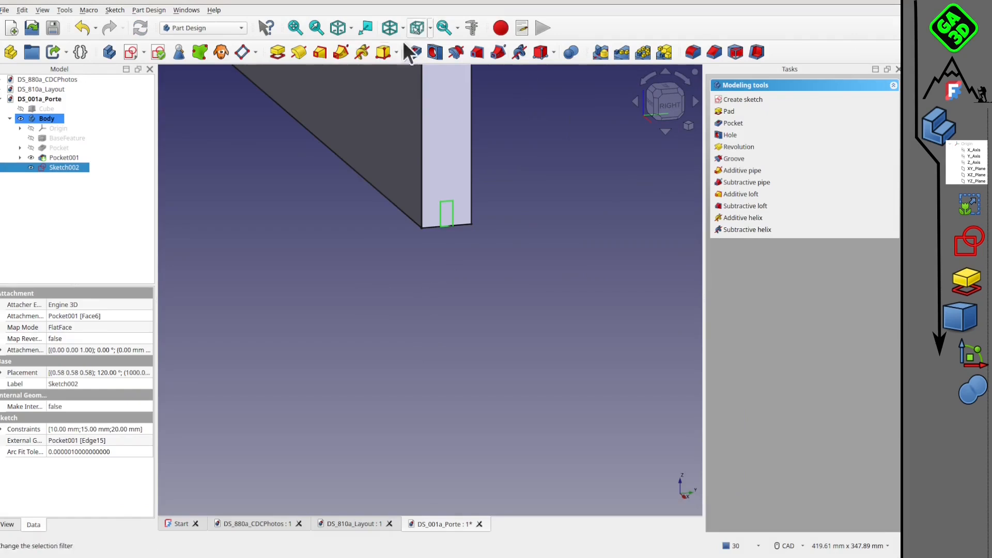
Pocket the rectangle through the whole door to cut the lower groove and save the document.
left_click(414, 52)
left_click(833, 132)
left_click(834, 141)
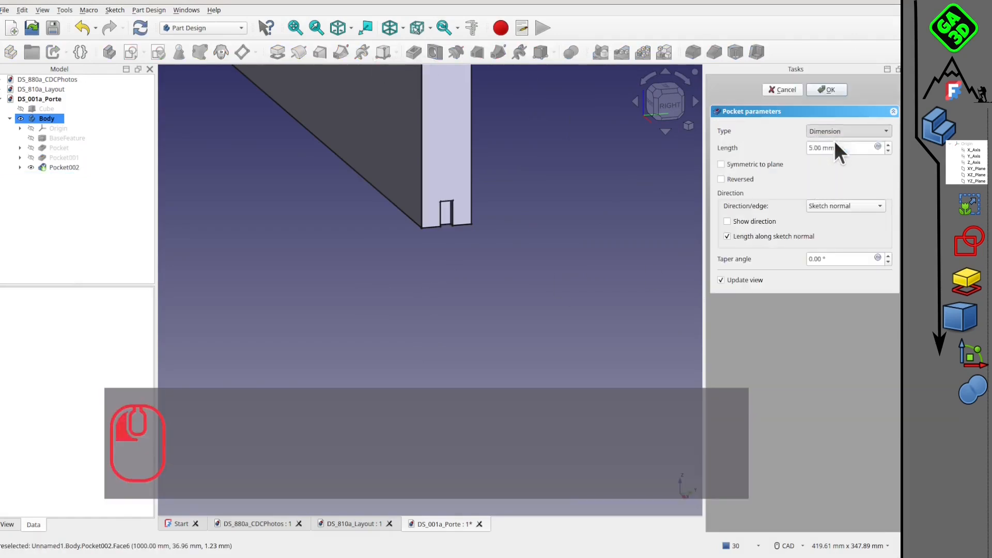
left_click(827, 90)
scroll(538, 219, "down", 5)
middle_click_drag(538, 219, 387, 261)
left_click(52, 28)
scroll(440, 246, "down", 2)
middle_click_drag(447, 262, 423, 230)
scroll(416, 253, "up", 3)
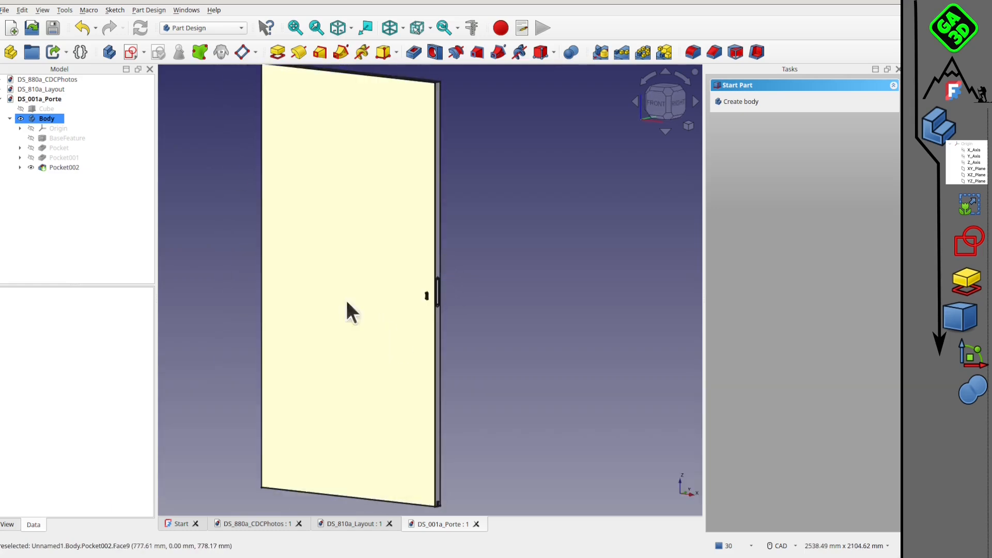
left_click(53, 29)
Assign the wood.FCMat material to the door body and close the material settings.
right_click(38, 122)
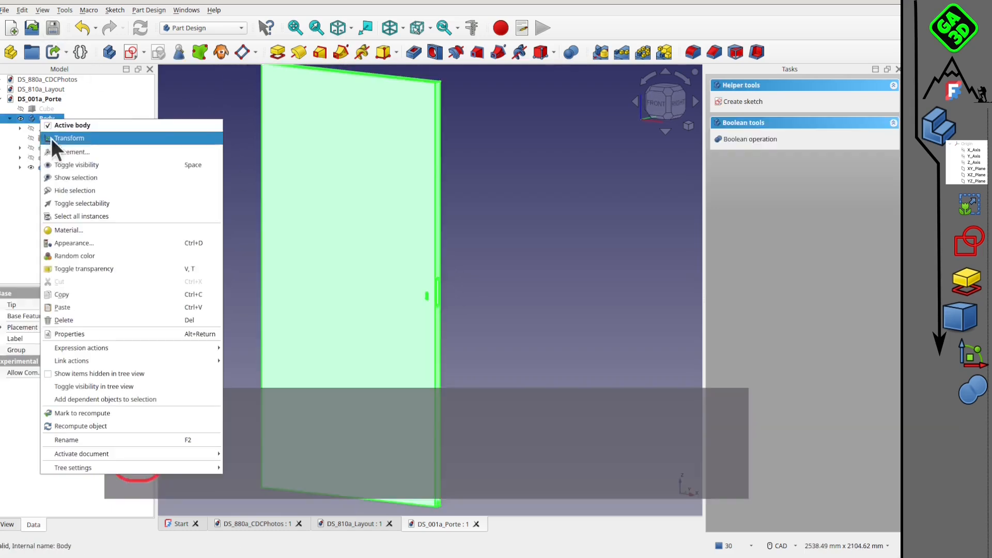
left_click(104, 228)
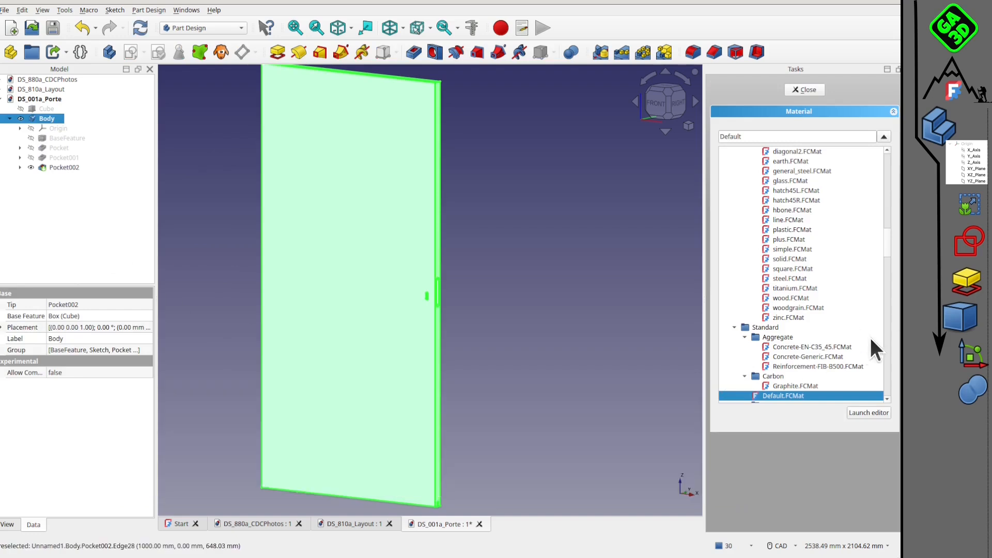
left_click(789, 299)
left_click(571, 294)
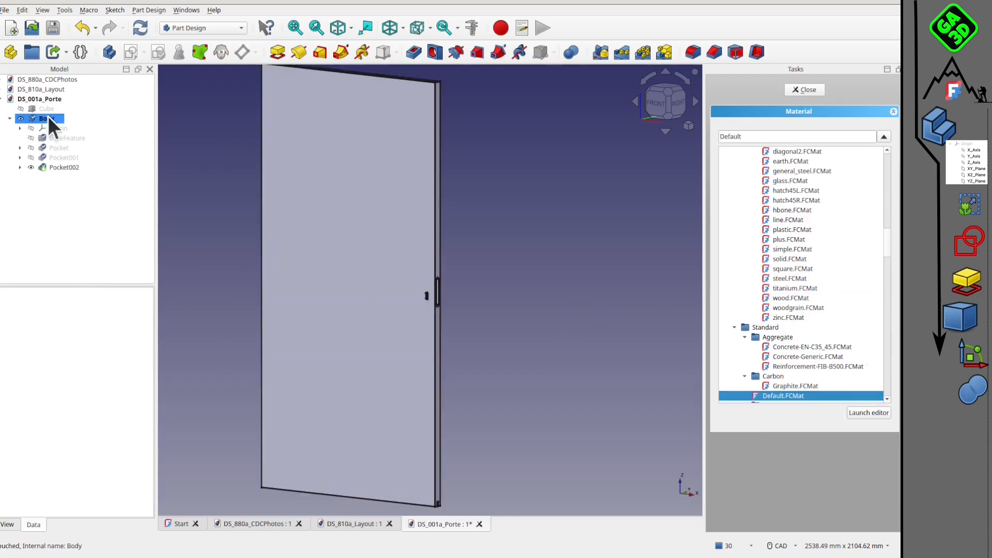
left_click(147, 22)
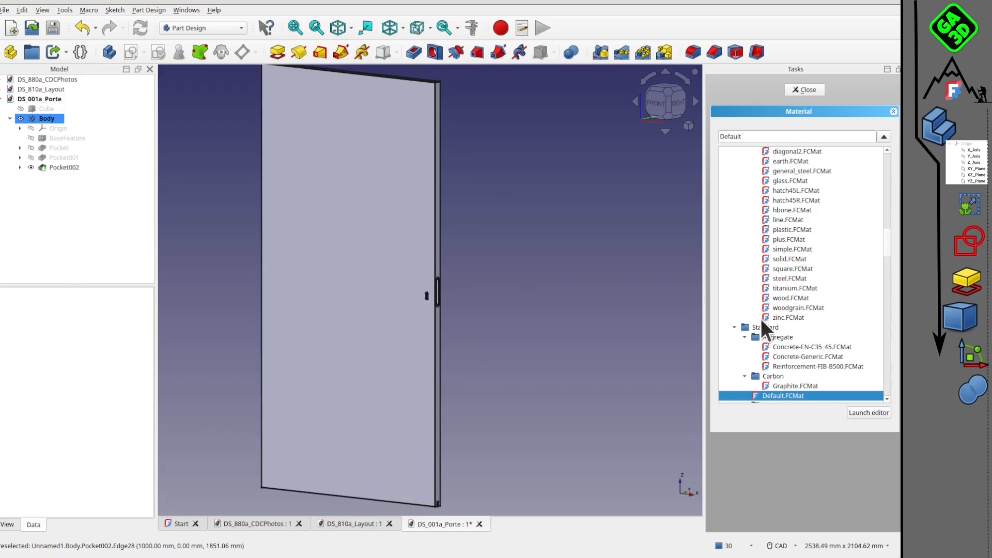
scroll(836, 309, "up", 1)
scroll(836, 309, "down", 1)
left_click(46, 118)
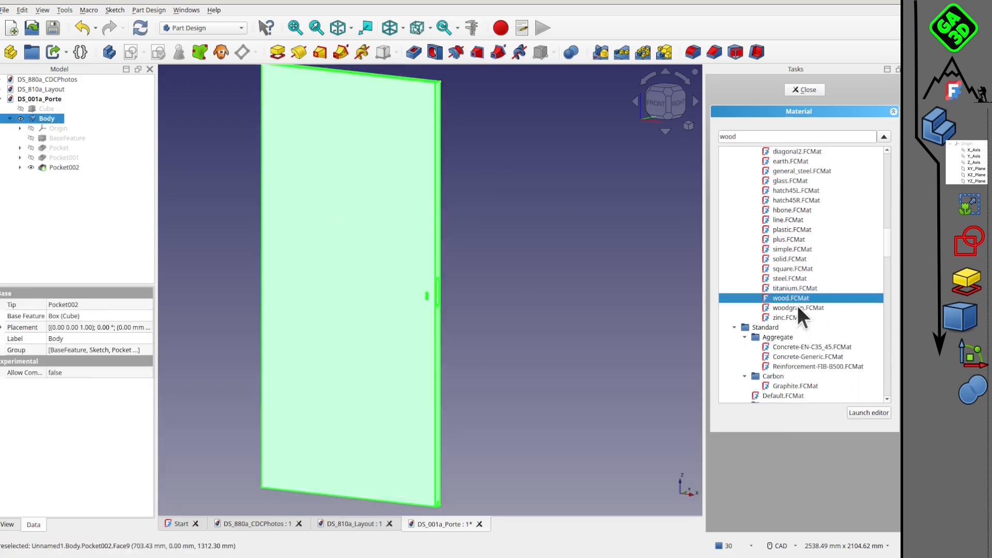
left_click(596, 295)
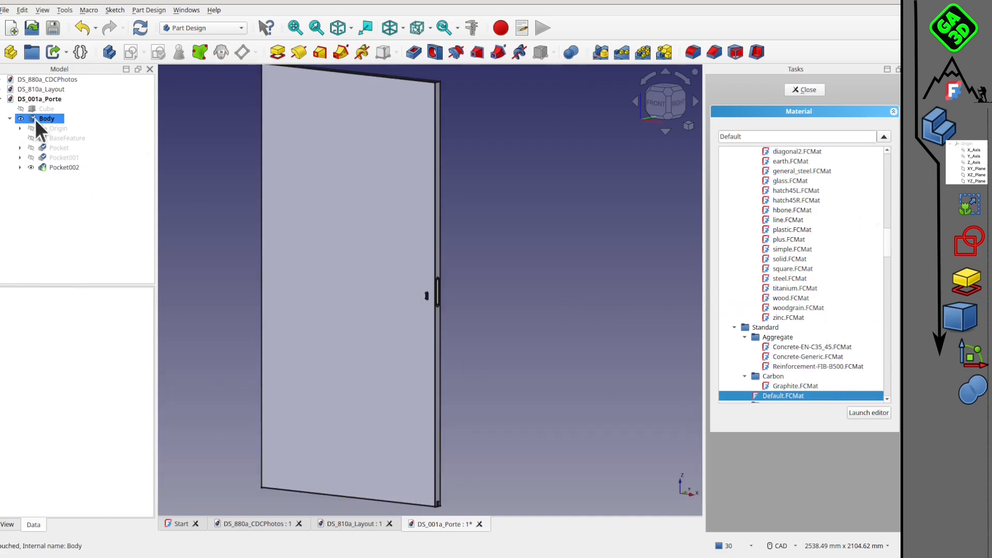
left_click(805, 90)
Give the door body an orange custom appearance colour in its display properties.
right_click(42, 122)
left_click(42, 122)
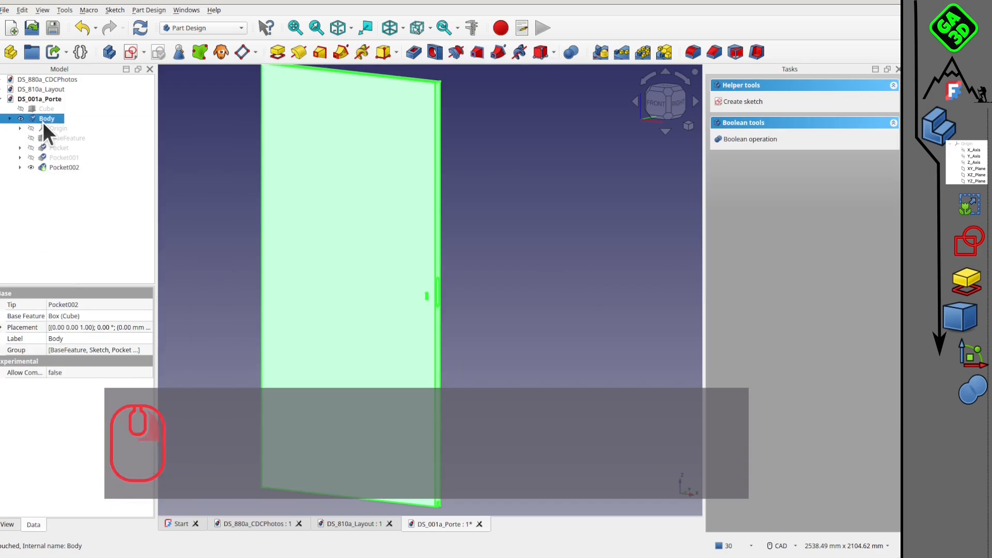
right_click(42, 122)
left_click(111, 247)
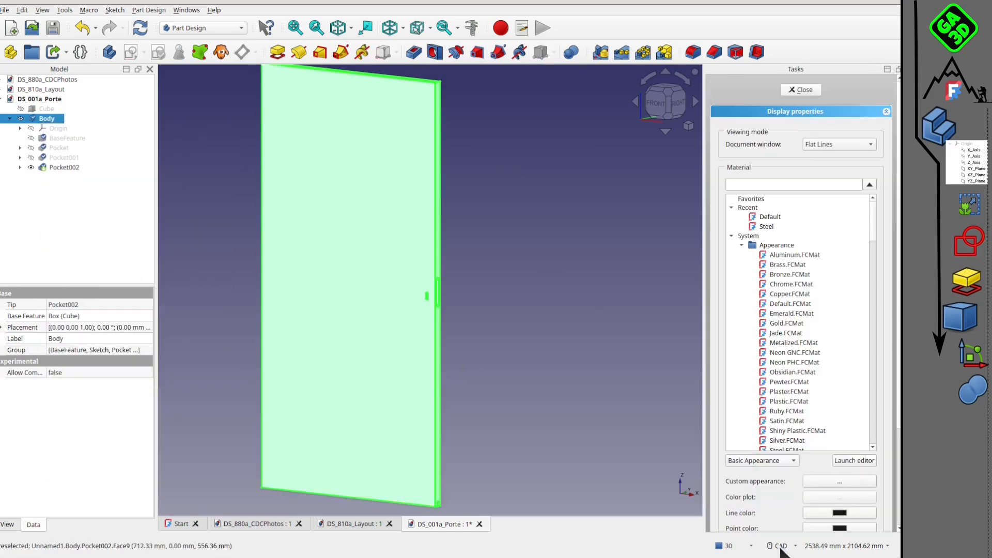
scroll(844, 489, "down", 2)
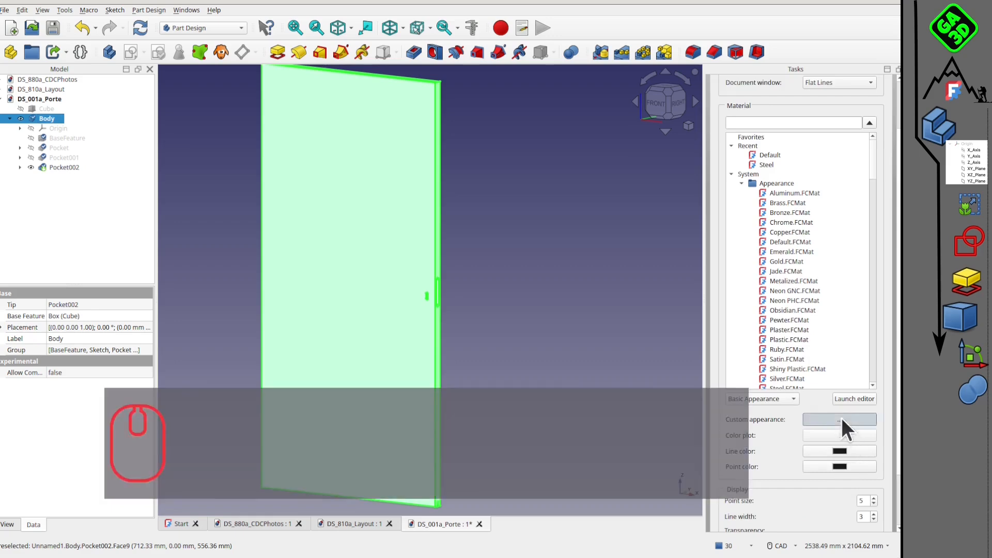
left_click(841, 418)
left_click(488, 247)
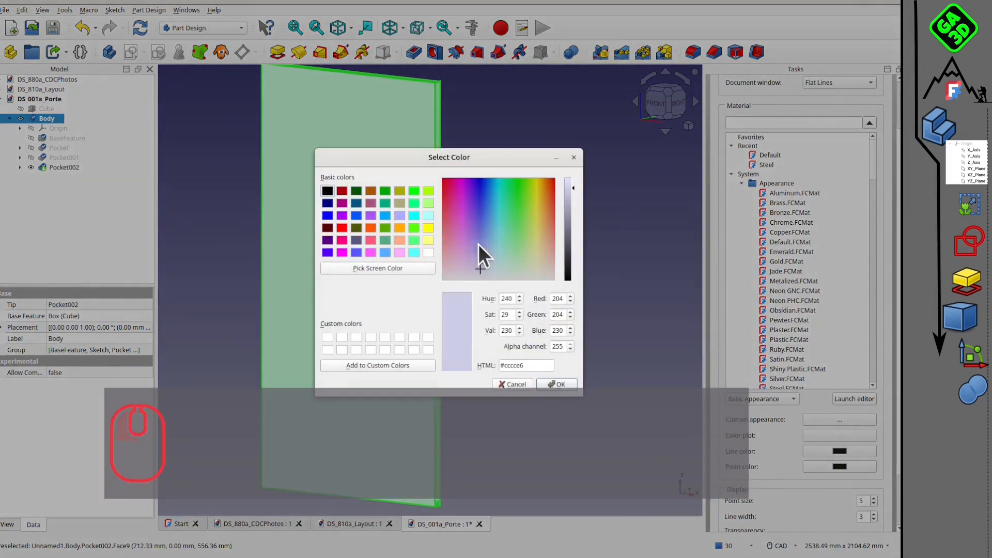
left_click(400, 228)
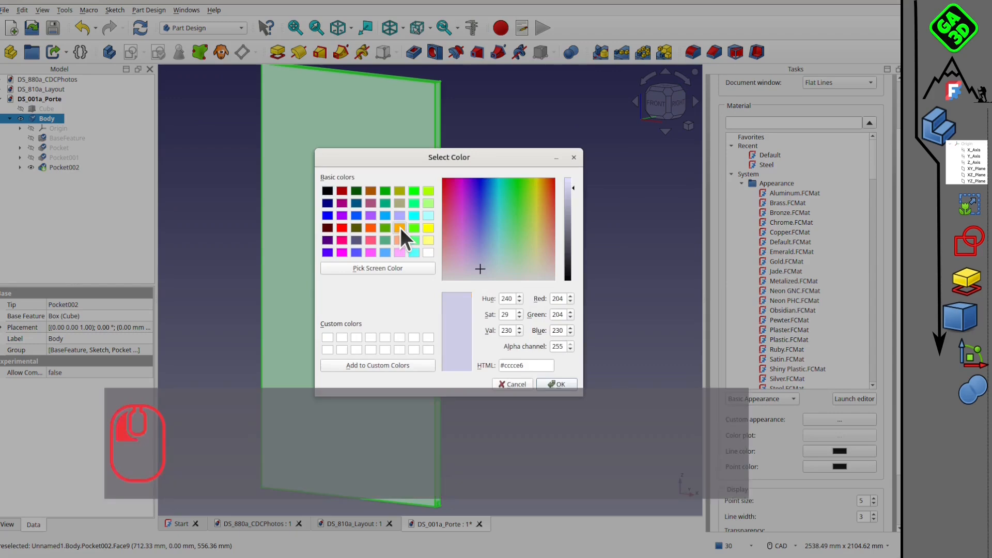
left_click(556, 384)
left_click(497, 349)
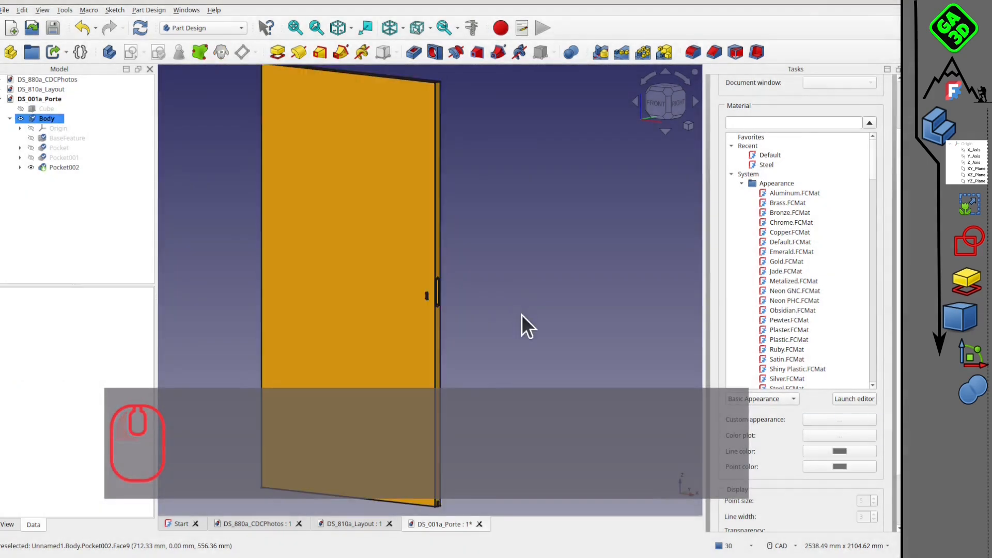
Save the recoloured door document DS_001a_Porte.
scroll(521, 321, "down", 4)
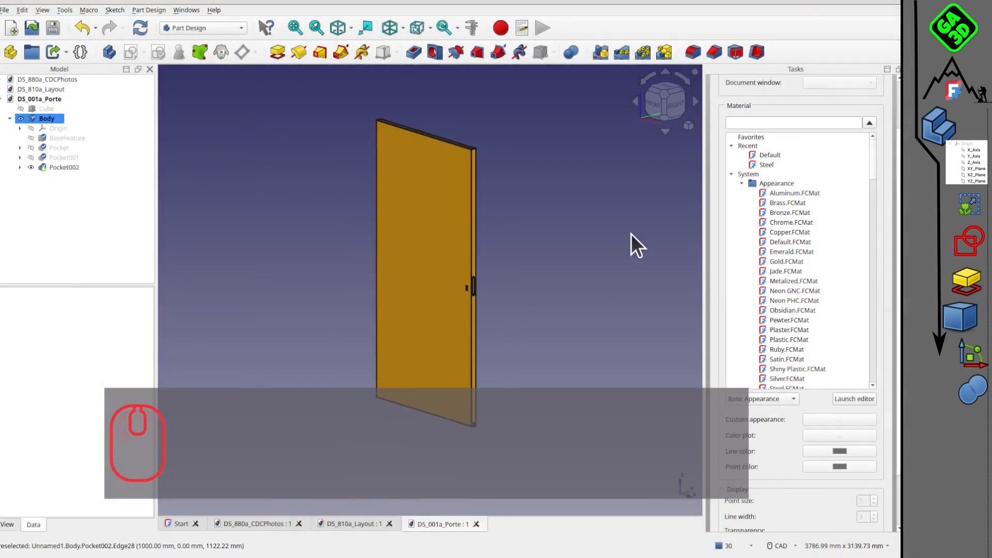
scroll(610, 227, "up", 2)
scroll(535, 223, "down", 2)
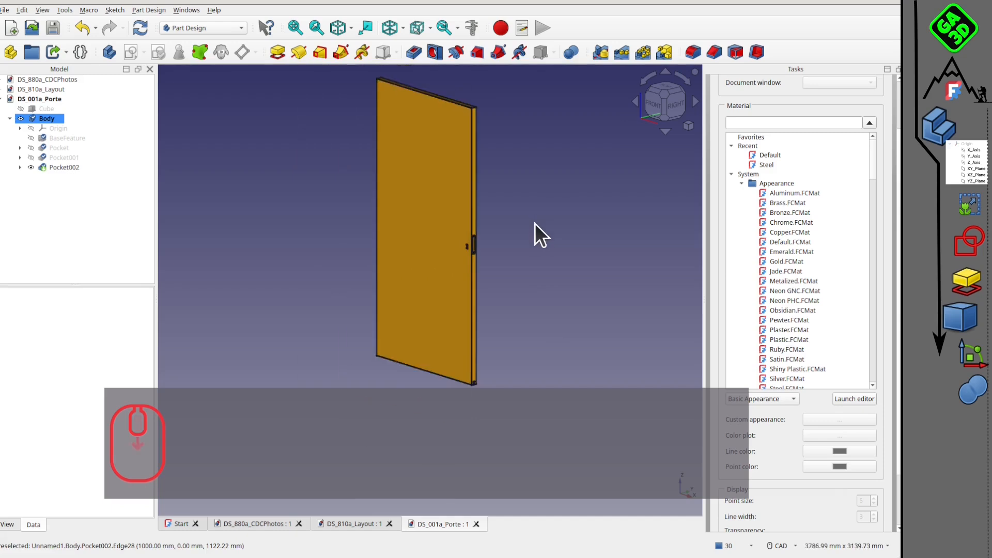
left_click(57, 30)
mouse_move(476, 269)
middle_mouse_down()
mouse_move(525, 217)
mouse_move(552, 255)
mouse_move(514, 228)
mouse_move(499, 271)
middle_mouse_up()
left_click(54, 32)
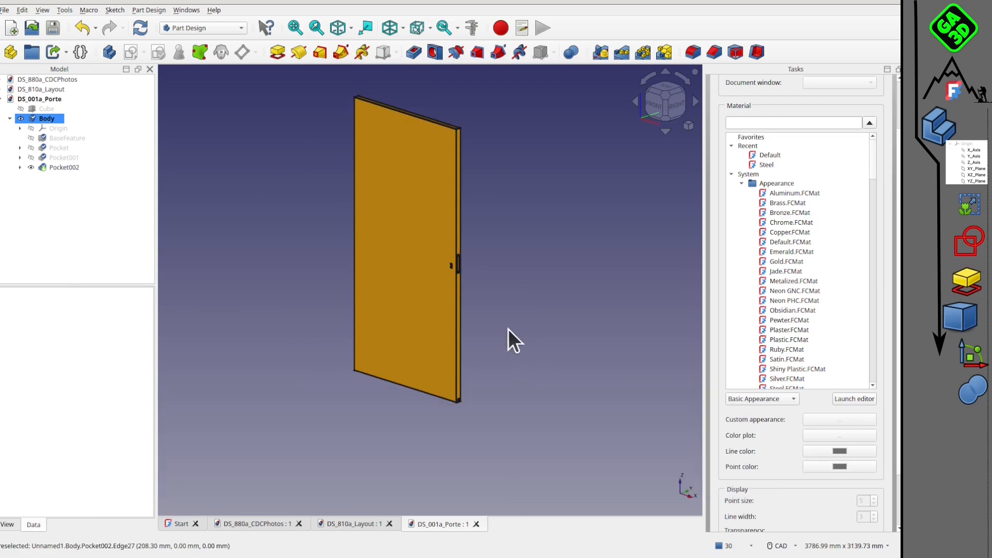
Look at the room model in DS_810a_Layout, then return to the door document and inspect the panel.
left_click(350, 525)
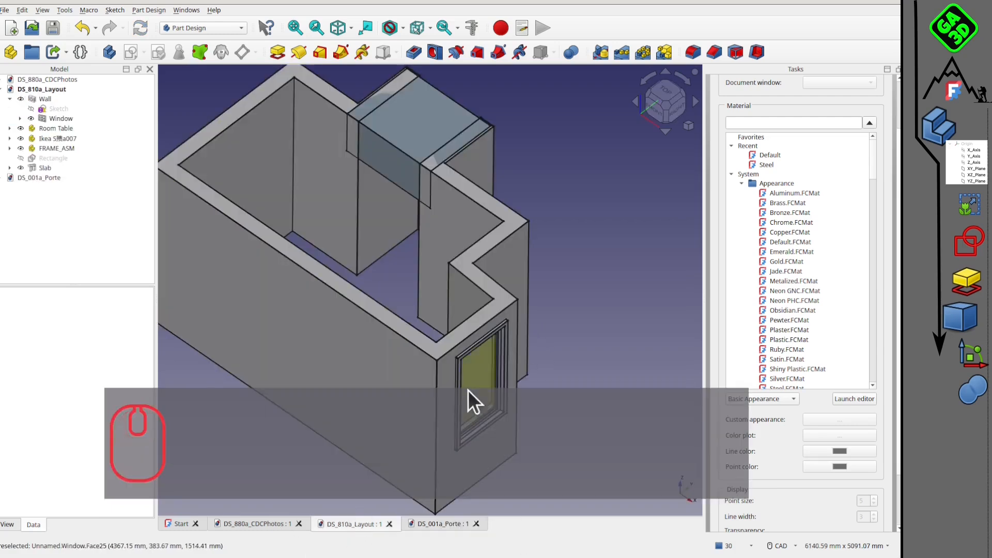
left_click(442, 524)
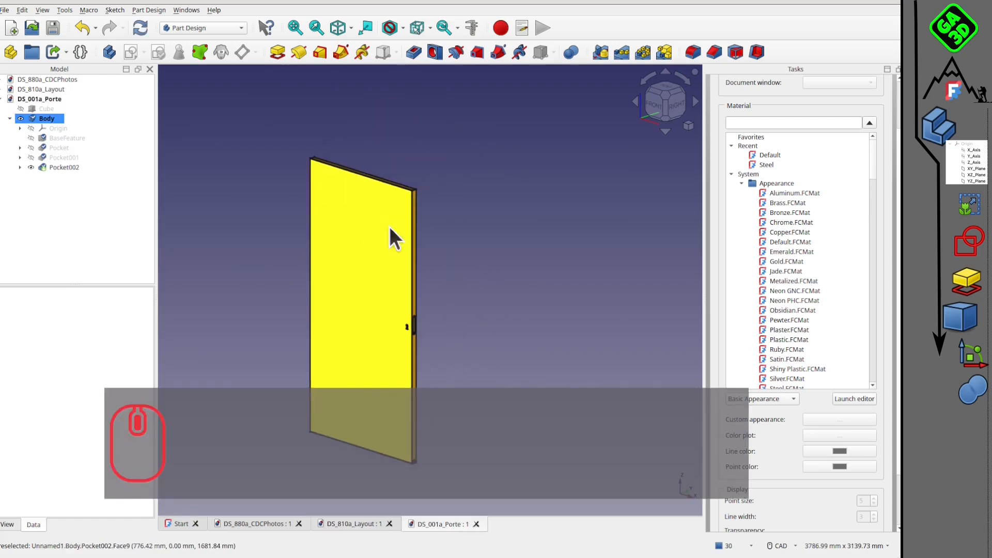
middle_click_drag(386, 290, 444, 252)
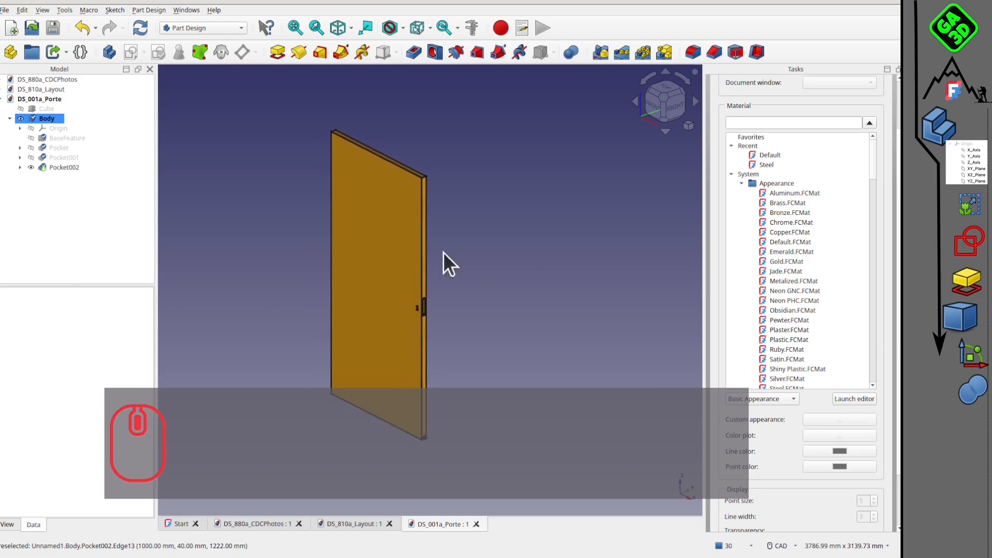
Close the display properties of the door body.
scroll(840, 413, "down", 3)
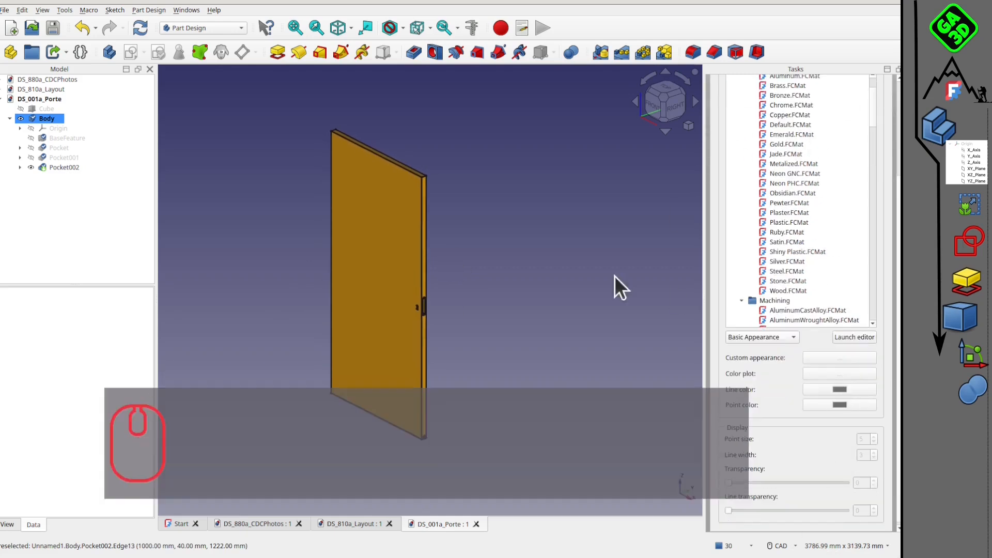
left_click(582, 258)
scroll(765, 209, "up", 5)
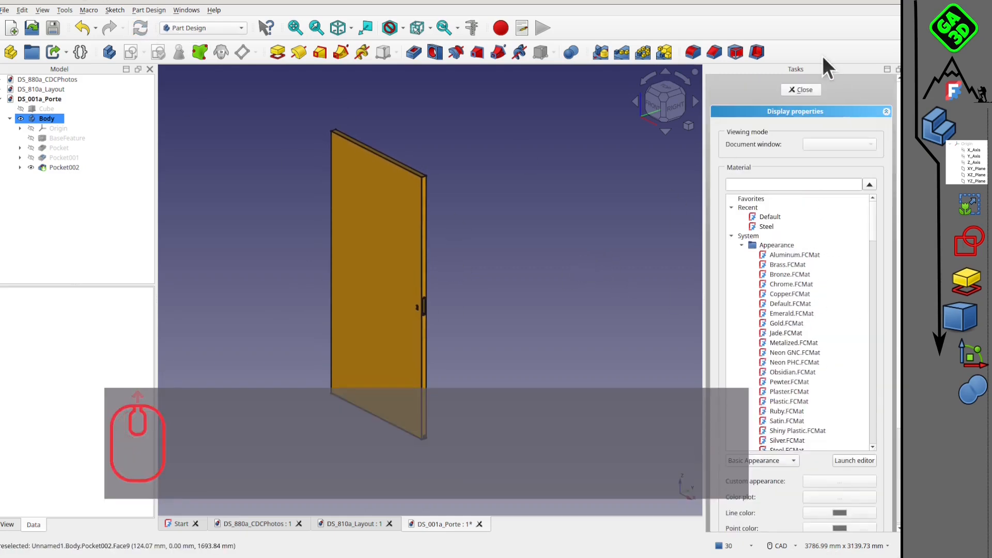
left_click(803, 90)
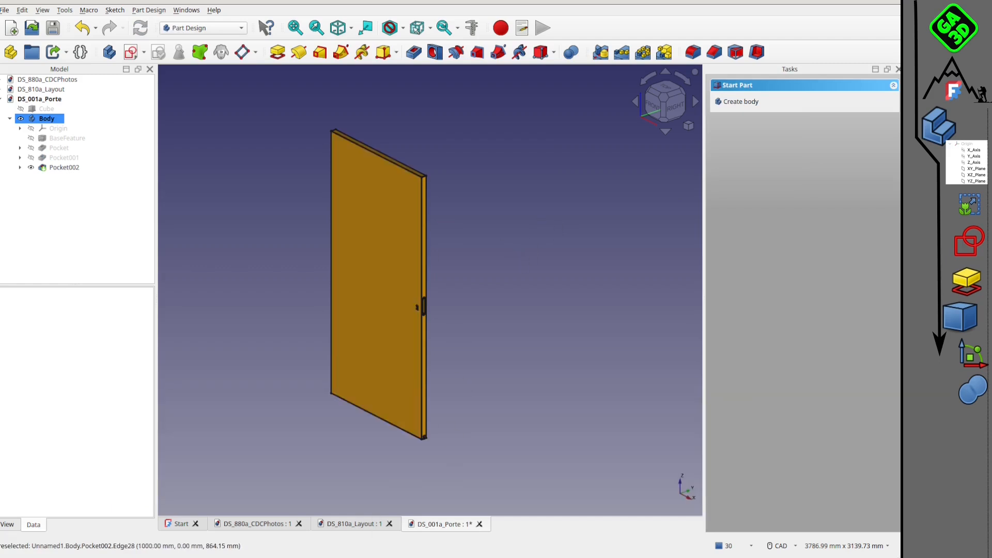
Review the door photos in DS_880a_CDCPhotos and the walls in DS_810a_Layout, then return to the door document.
left_click(355, 524)
left_click(264, 523)
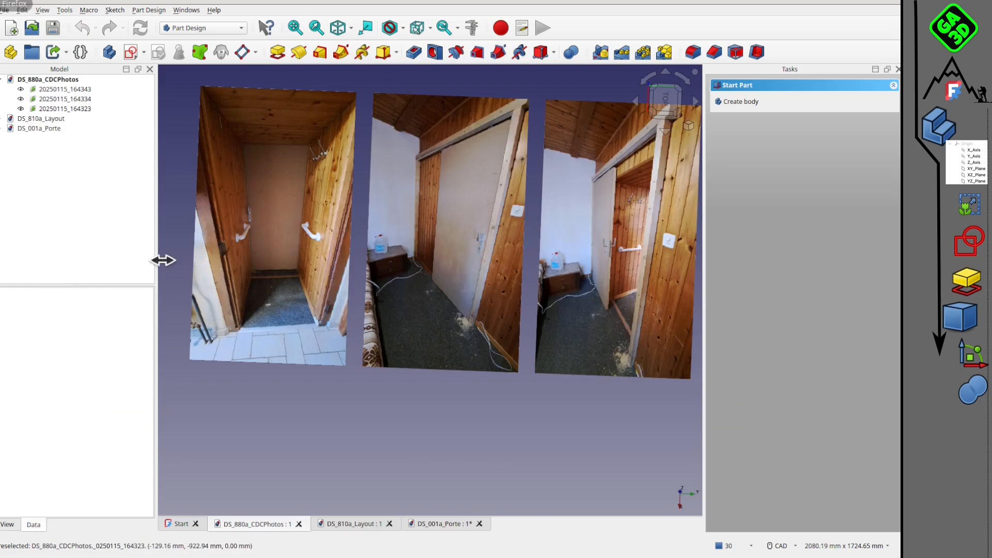
left_click(367, 523)
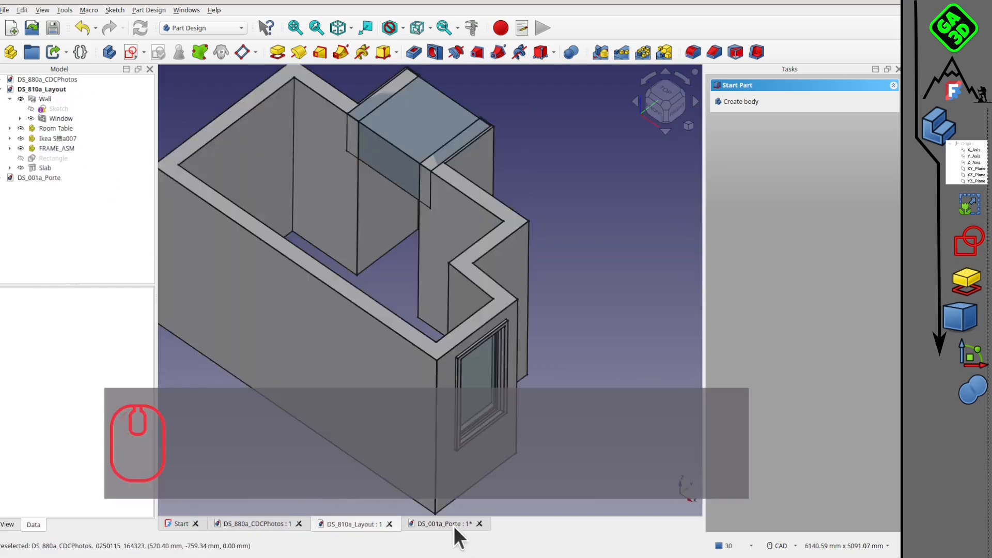
scroll(396, 215, "up", 5)
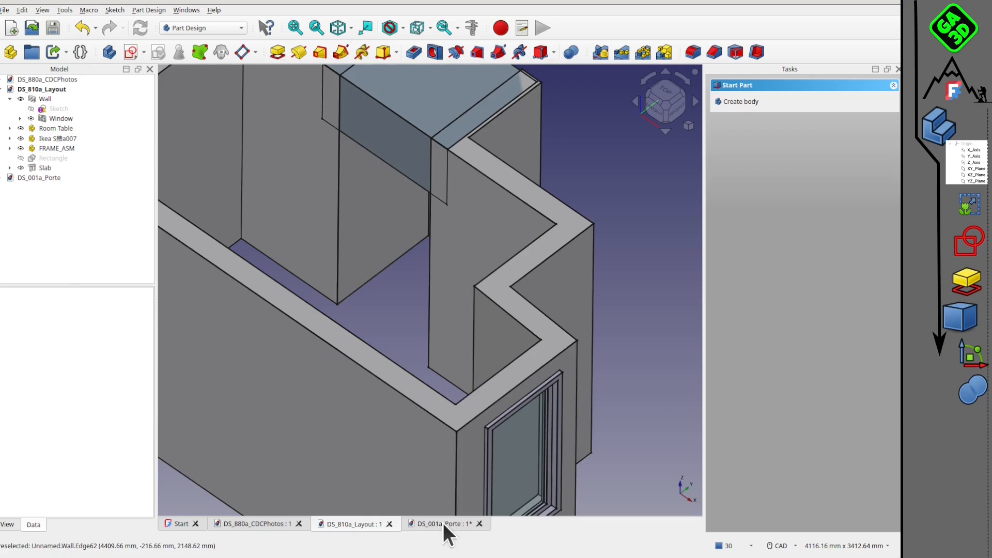
middle_click_drag(390, 300, 387, 365)
scroll(370, 290, "down", 1)
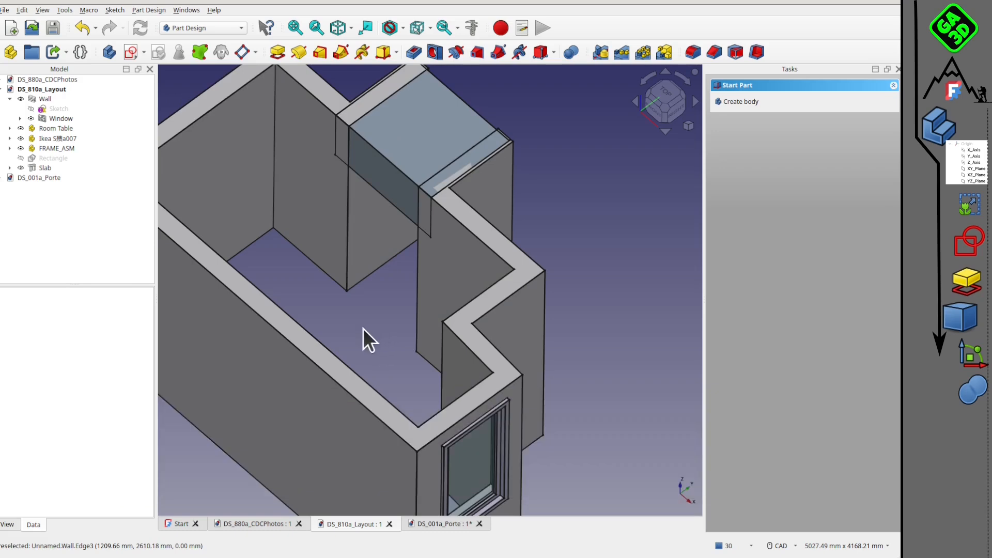
left_click(441, 524)
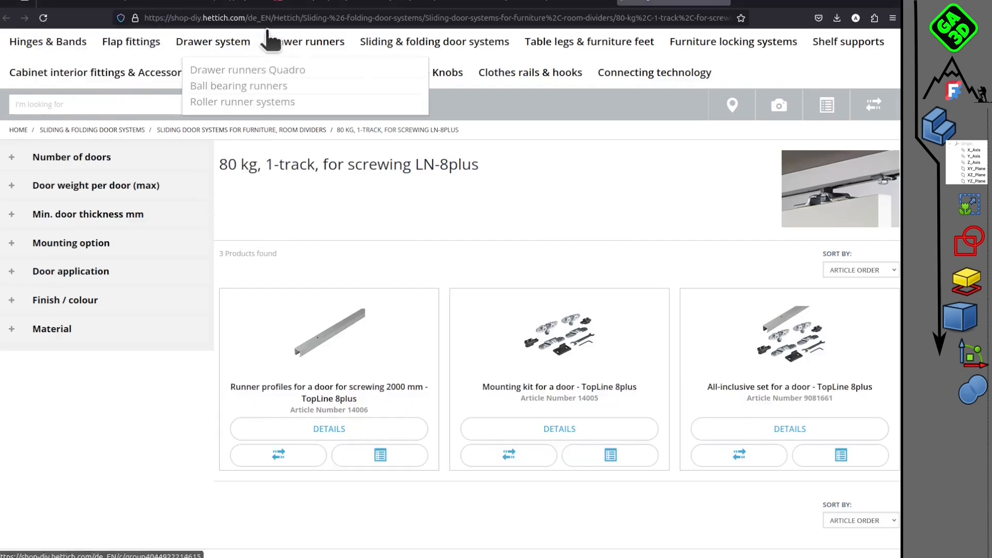
Switch to the browser and examine the Schänis product page for the sliding door mortise lock 1607.
left_click(201, 5)
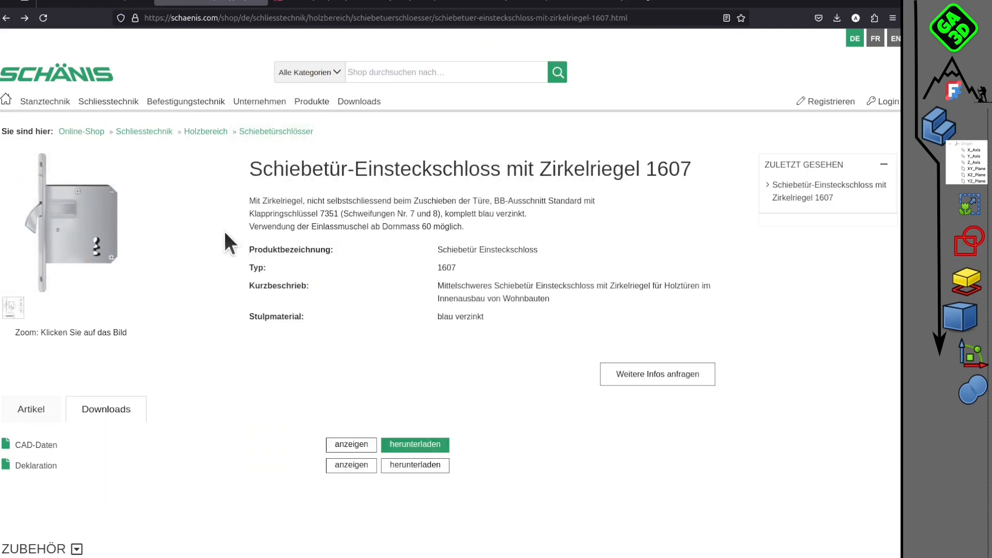
scroll(103, 180, "down", 2)
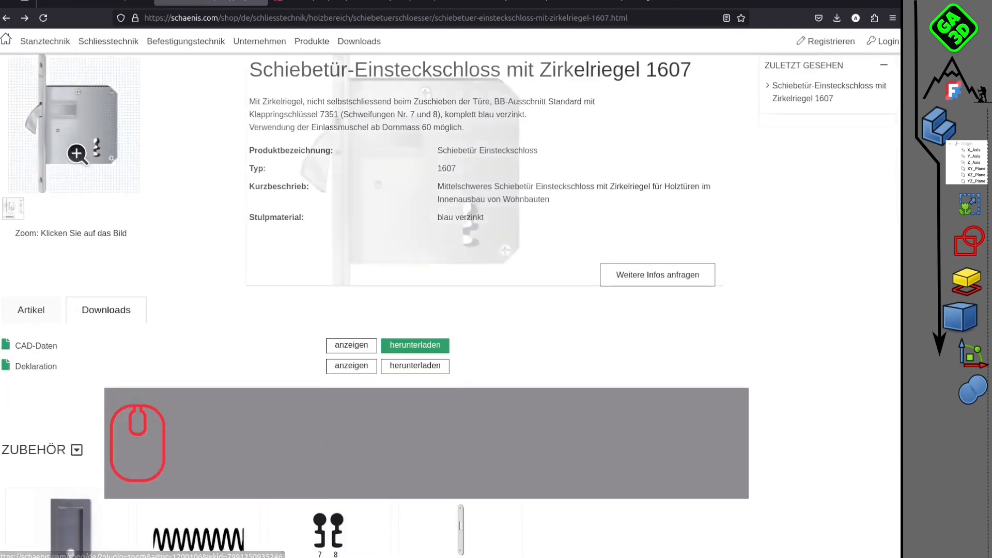
scroll(234, 107, "up", 2)
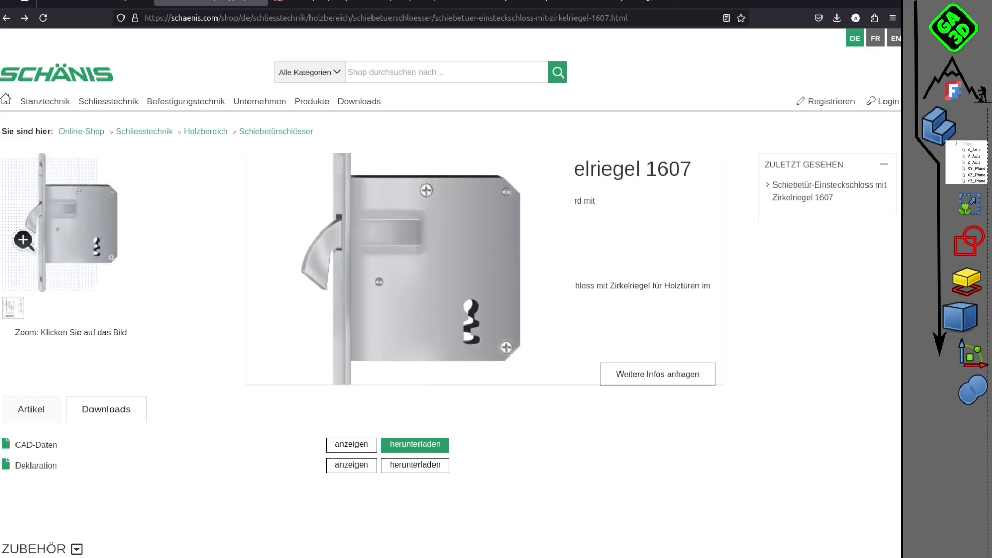
scroll(498, 241, "down", 3)
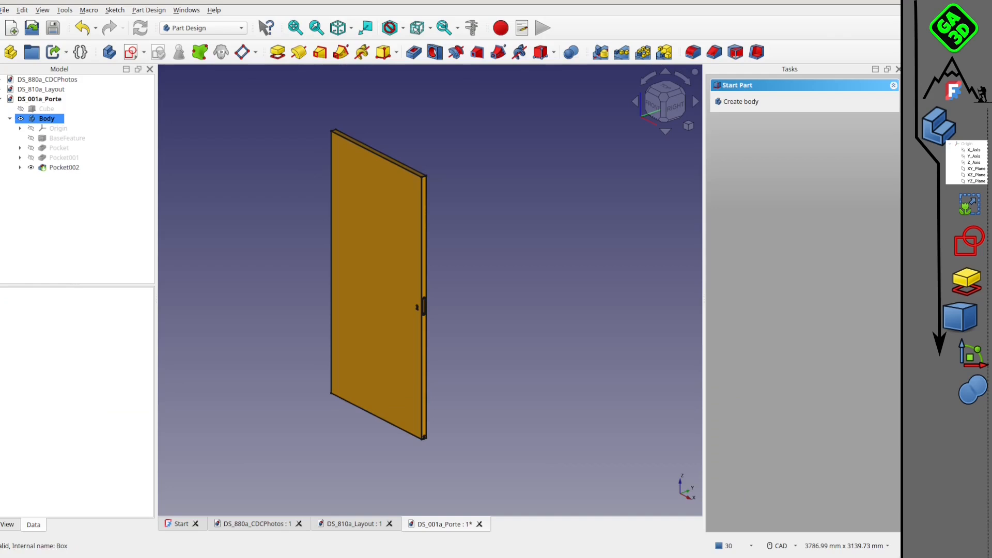
Import the lock drawing 1607_2.DXF into a new document with the current DXF import options and inspect its views.
left_click(12, 27)
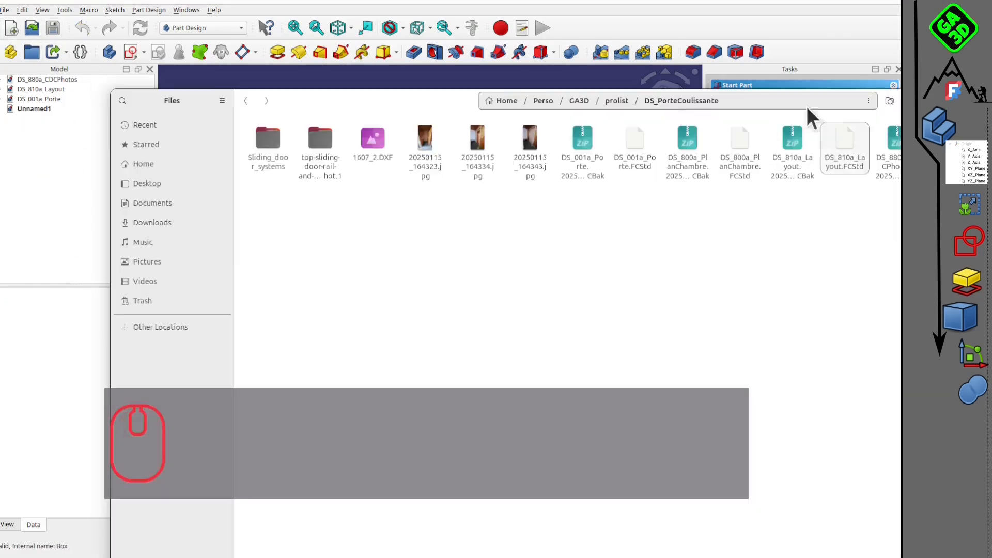
left_click_drag(809, 109, 898, 225)
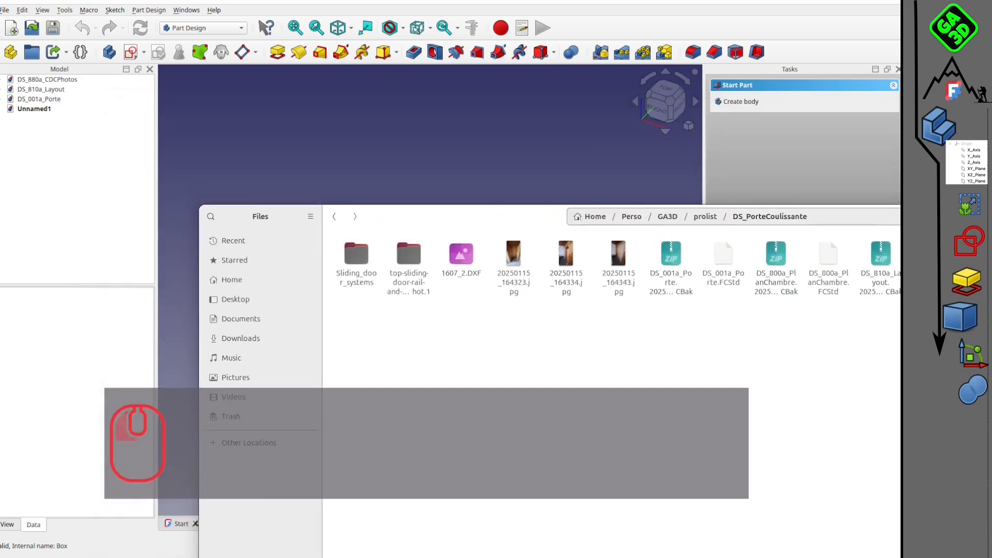
left_click_drag(434, 181, 432, 133)
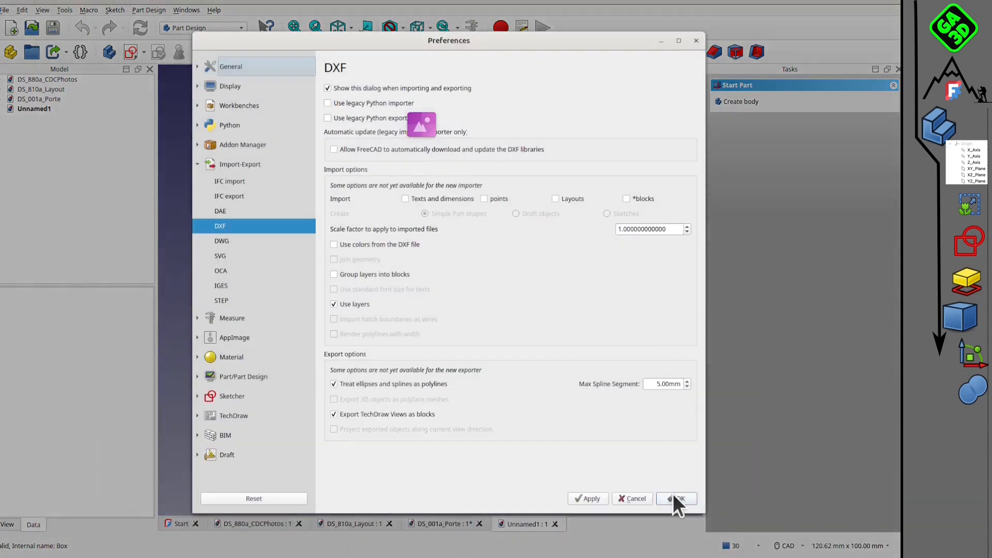
left_click(672, 497)
middle_click_drag(484, 274, 443, 142)
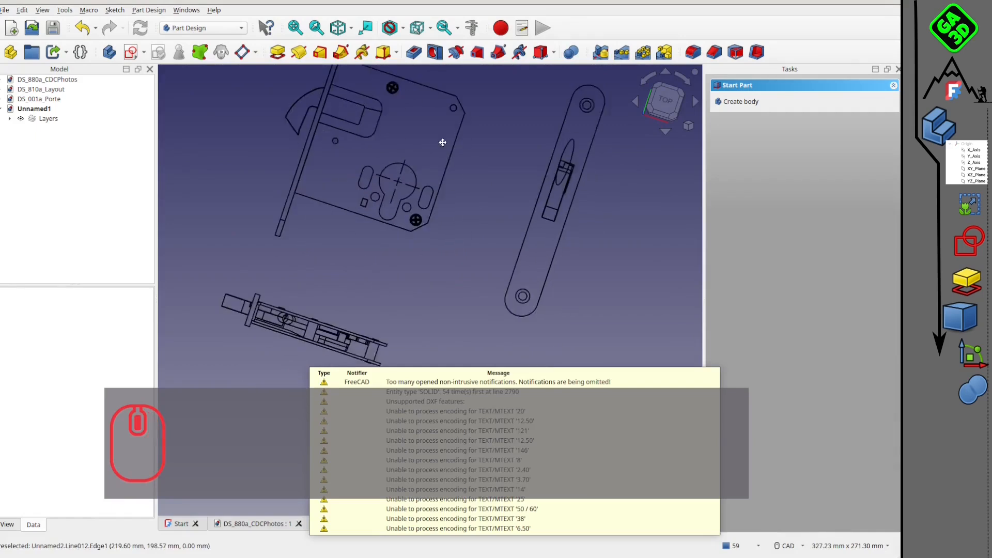
scroll(428, 178, "down", 4)
mouse_move(401, 203)
middle_mouse_down()
mouse_move(412, 217)
mouse_move(372, 206)
mouse_move(348, 162)
mouse_move(420, 302)
mouse_move(580, 262)
mouse_move(429, 400)
mouse_move(379, 273)
mouse_move(585, 203)
mouse_move(489, 297)
mouse_move(551, 243)
mouse_move(494, 215)
middle_mouse_up()
scroll(413, 217, "up", 3)
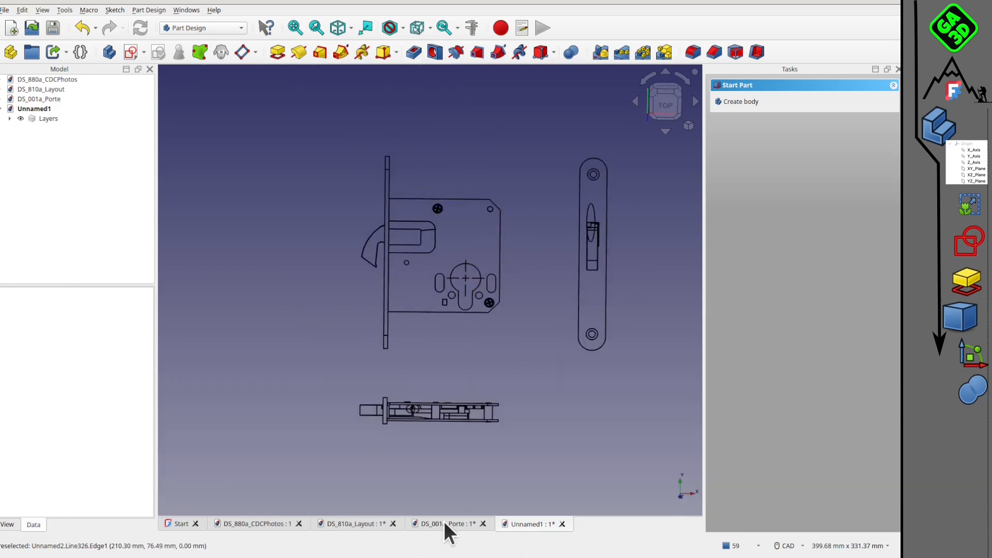
Return to the DS_001a_Porte document and inspect the door panel and its upper edge.
left_click(442, 522)
scroll(389, 322, "up", 2)
middle_click_drag(389, 323, 496, 292)
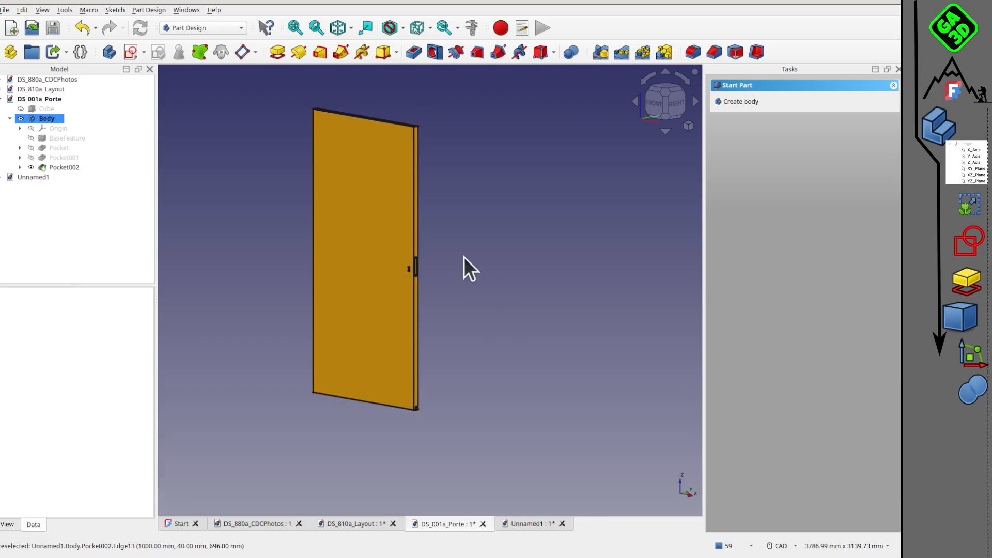
middle_click_drag(410, 137, 415, 150)
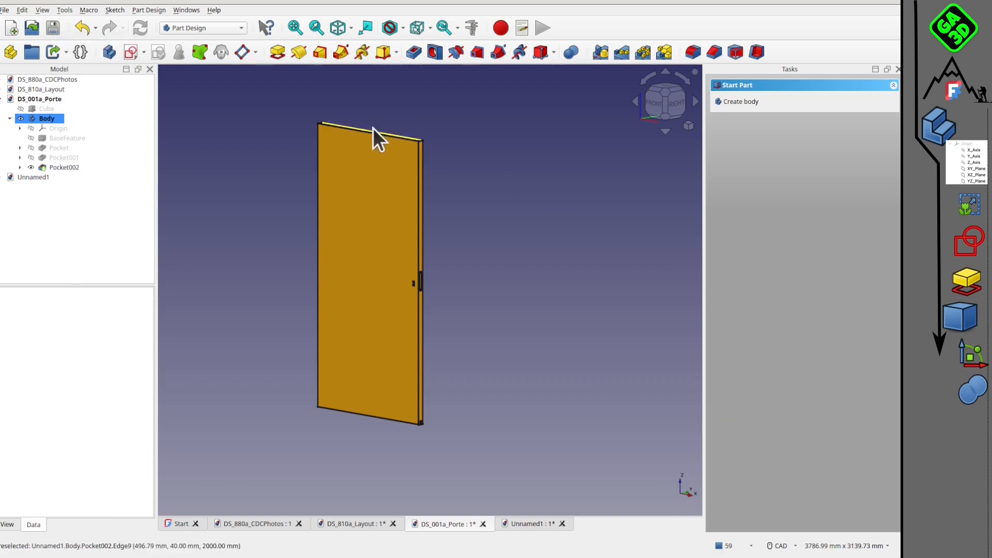
scroll(382, 144, "up", 2)
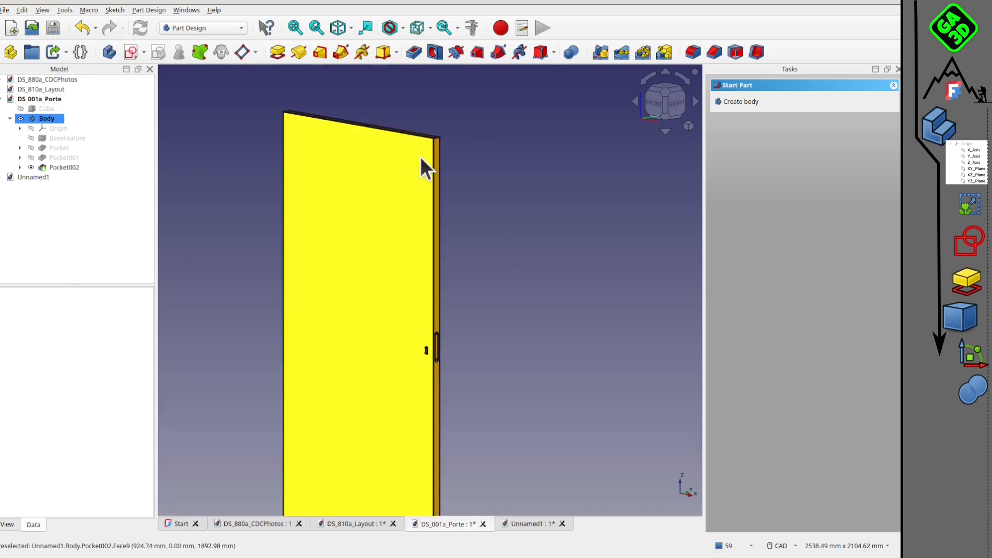
middle_click_drag(261, 117, 293, 145)
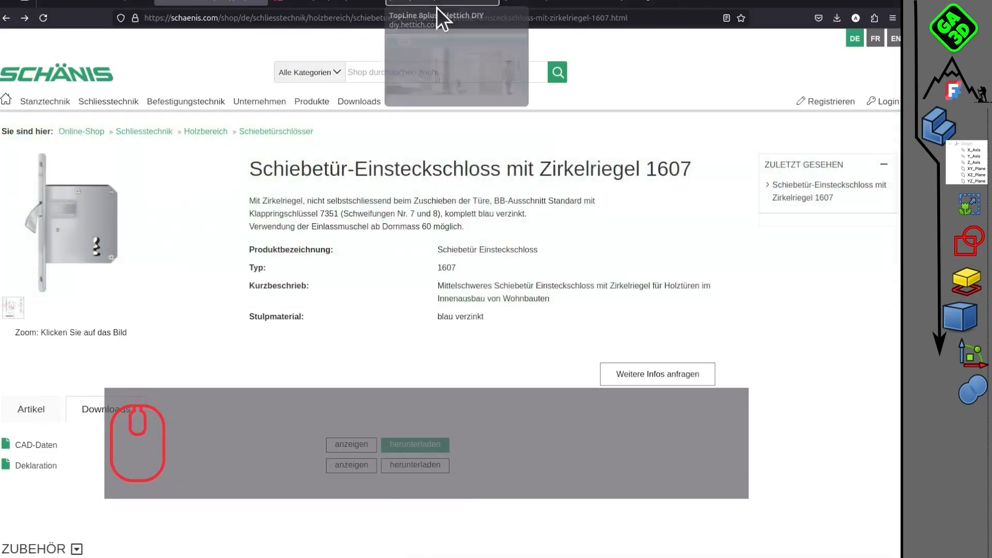
Switch to the browser and examine the Hettich TopLine 8plus sliding door system and its complete kit's specifications.
left_click(442, 6)
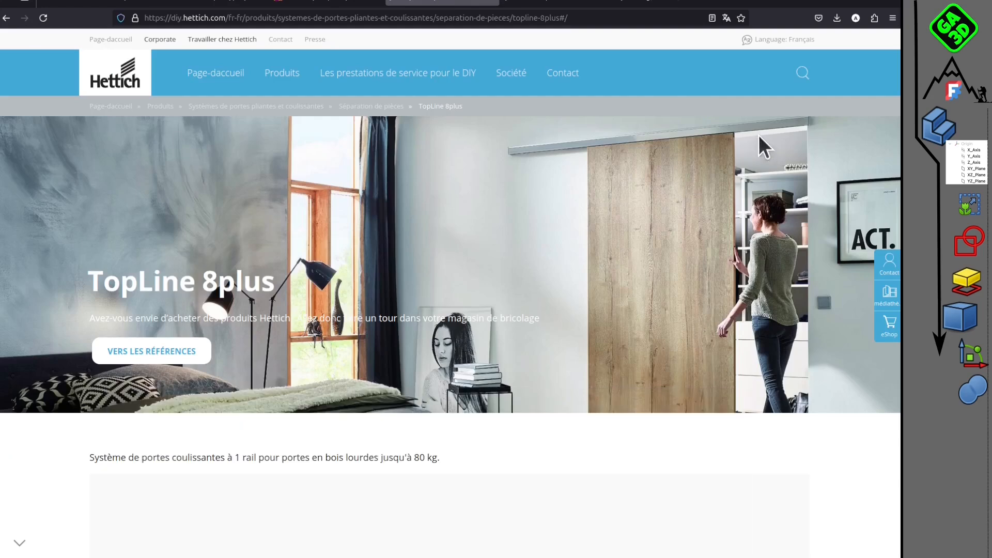
left_click(558, 8)
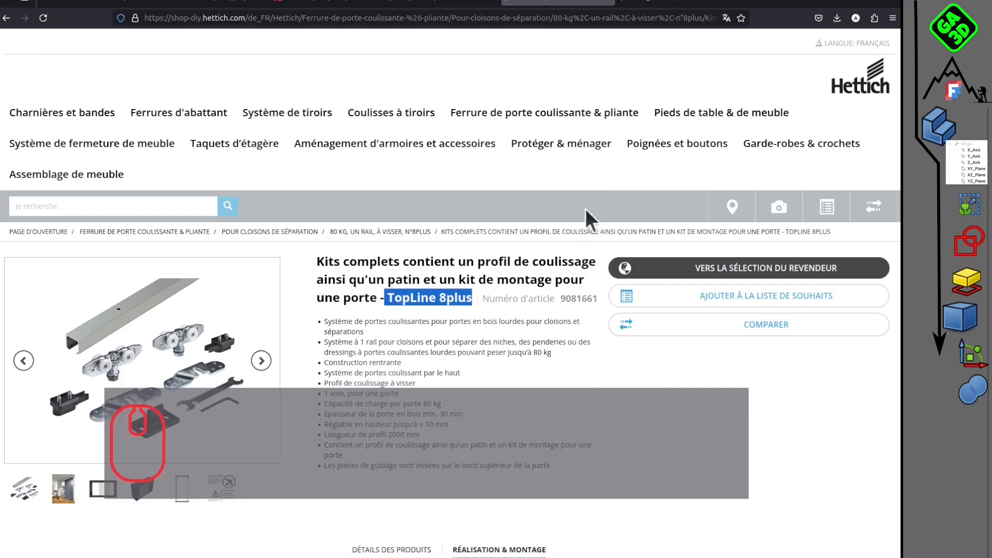
scroll(305, 398, "down", 1)
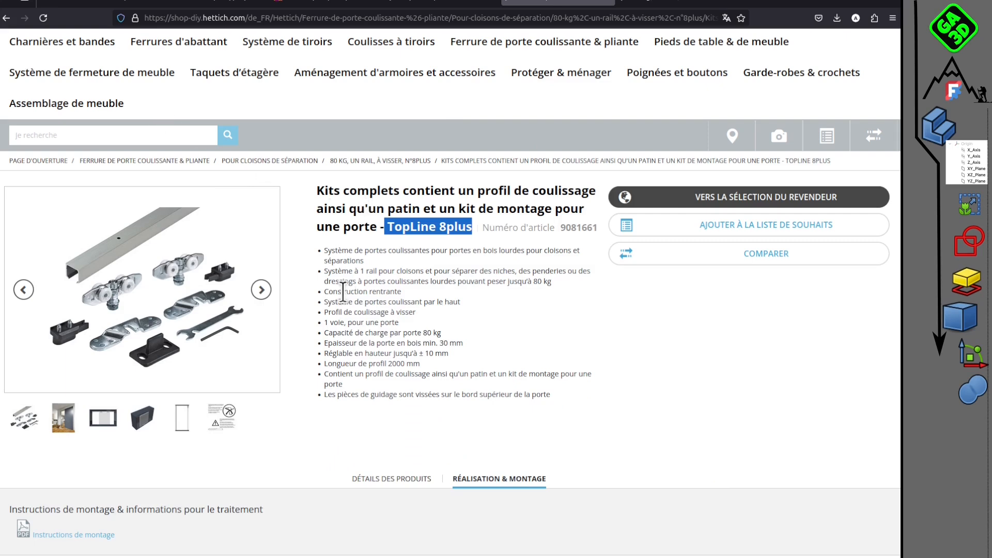
left_click(312, 8)
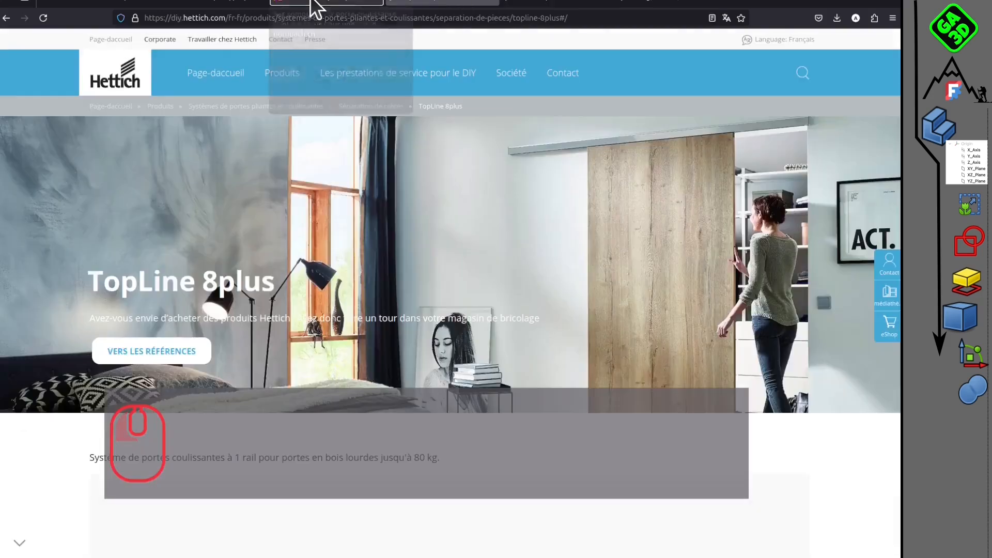
left_click(212, 6)
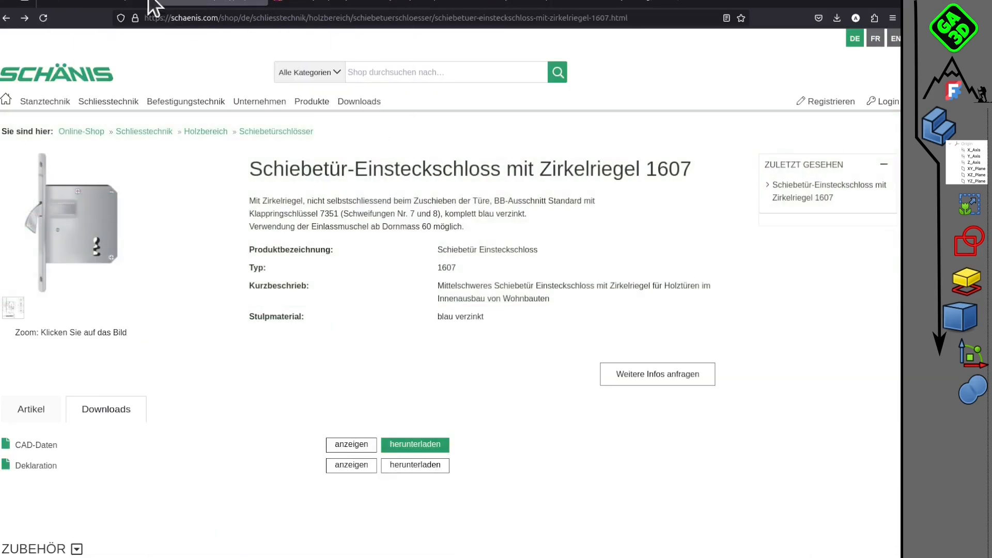
left_click(150, 6)
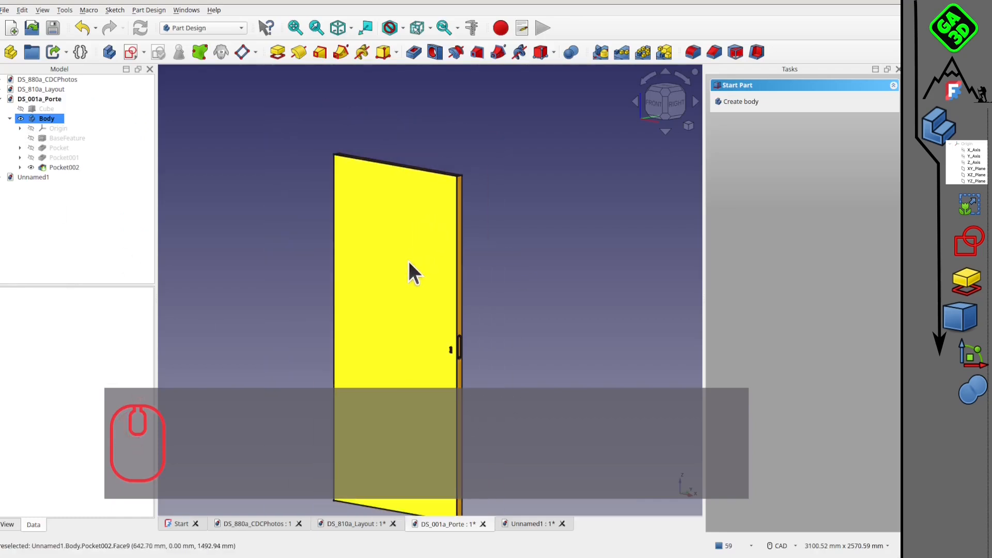
Switch back to FreeCAD and save the DS_001a_Porte and DS_810a_Layout documents.
middle_click_drag(392, 223, 375, 286)
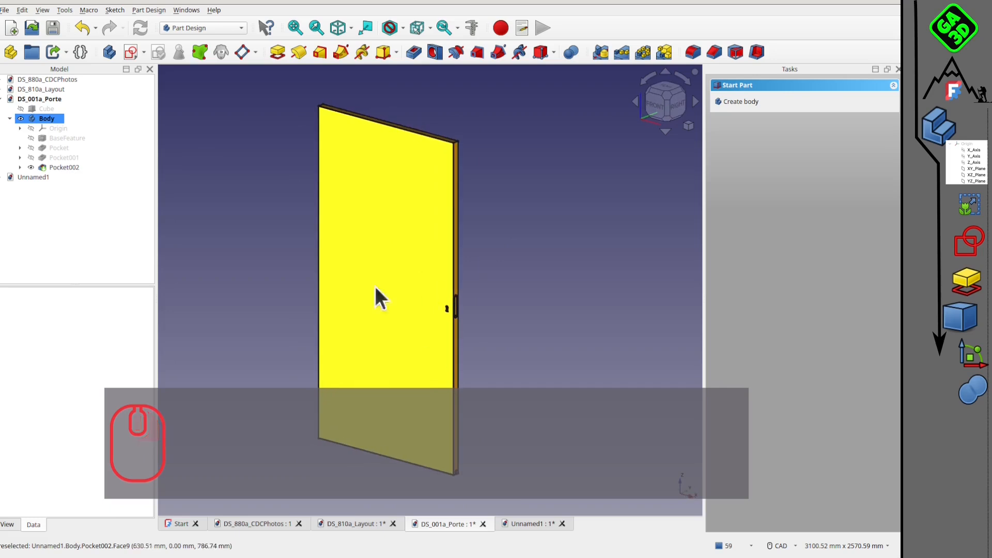
left_click(52, 28)
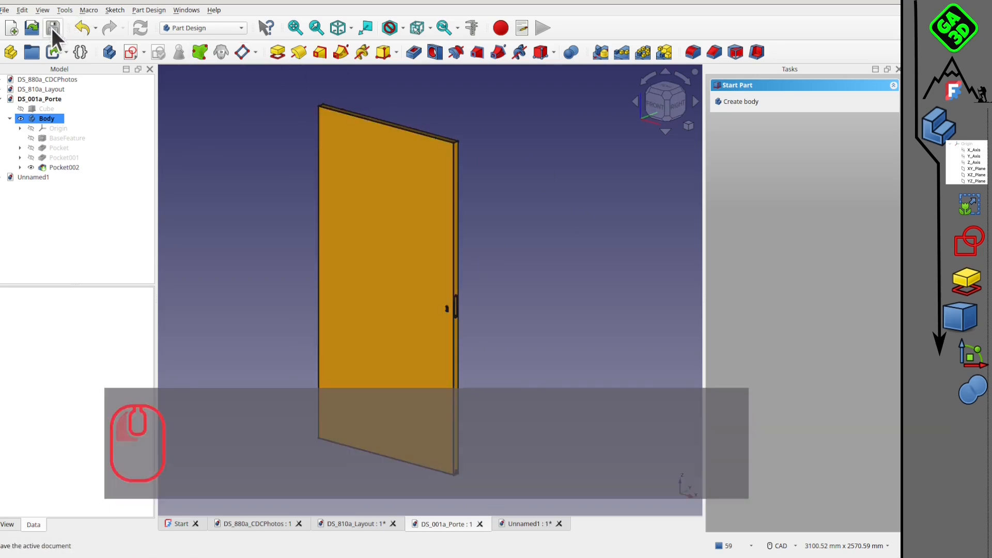
left_click(349, 523)
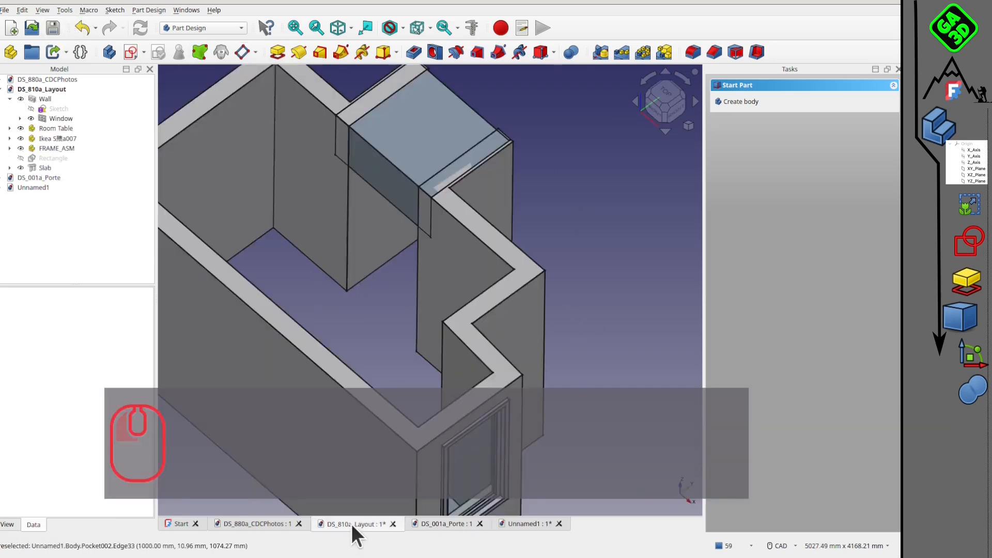
left_click(53, 28)
scroll(388, 289, "down", 2)
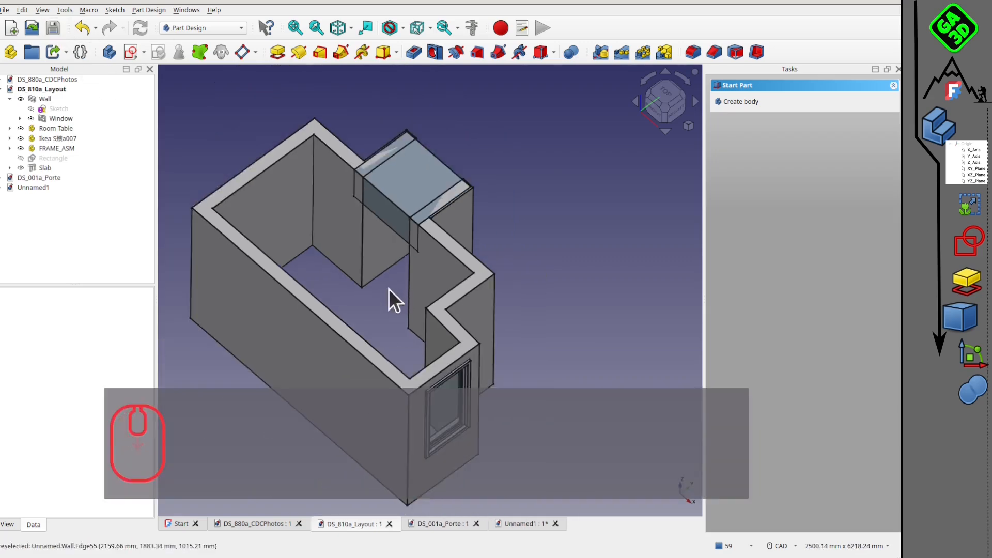
middle_click_drag(389, 289, 382, 213)
Close the unnamed document containing the imported lock drawing without saving it.
left_click(525, 524)
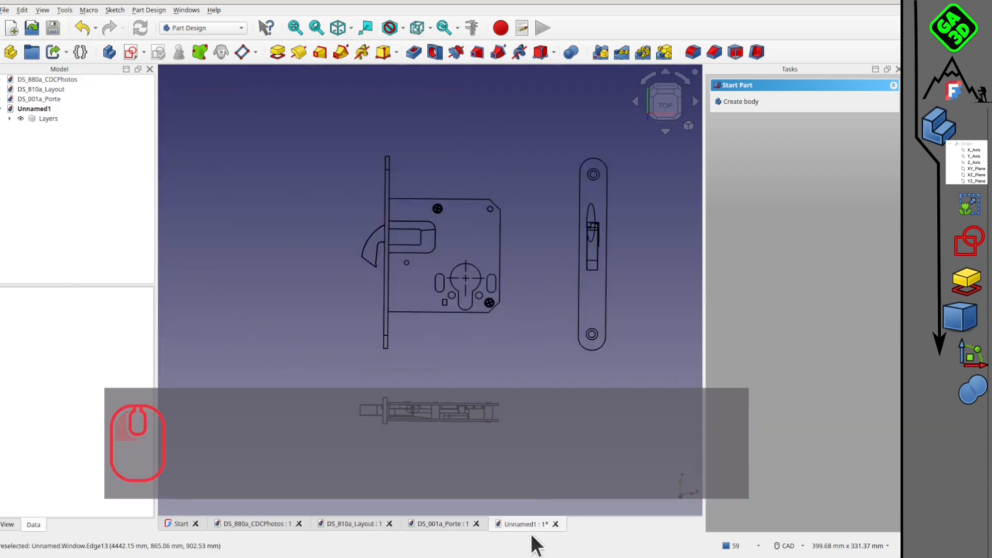
left_click(555, 524)
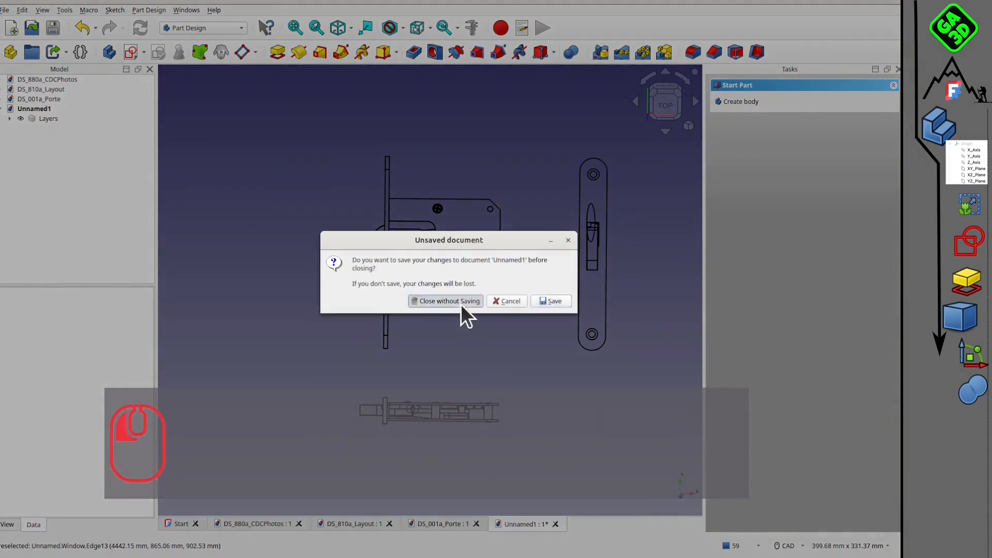
left_click(461, 303)
Create a new document and save it as DS_901_DoorAssembly.FCStd in the DS_PorteCoulissante folder.
left_click(446, 524)
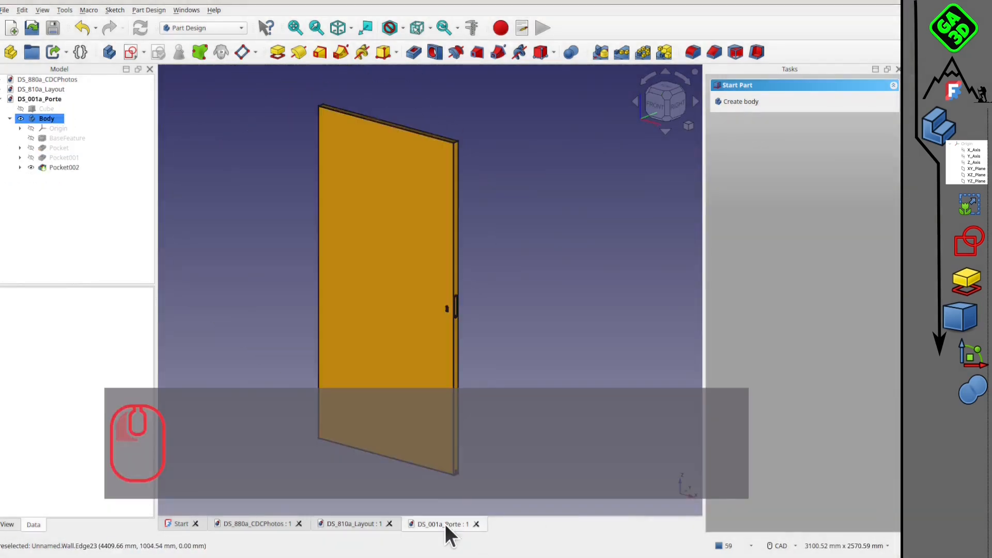
left_click(13, 31)
left_click(6, 11)
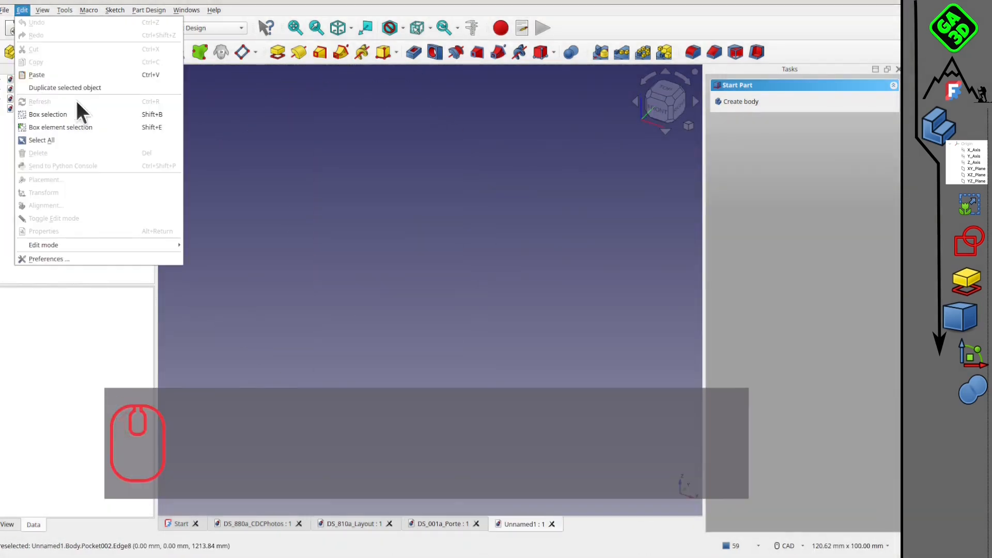
left_click(36, 102)
left_click(343, 360)
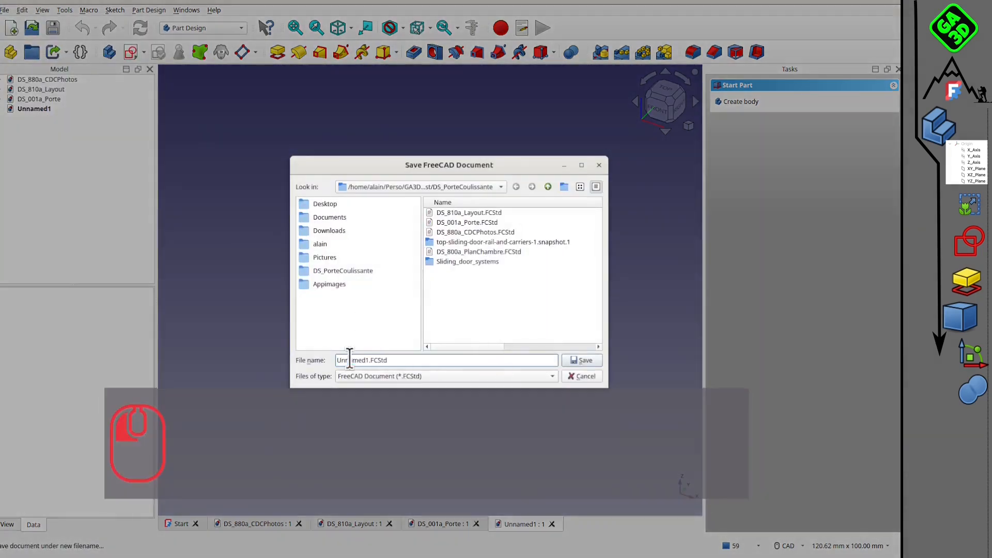
left_click_drag(369, 360, 320, 354)
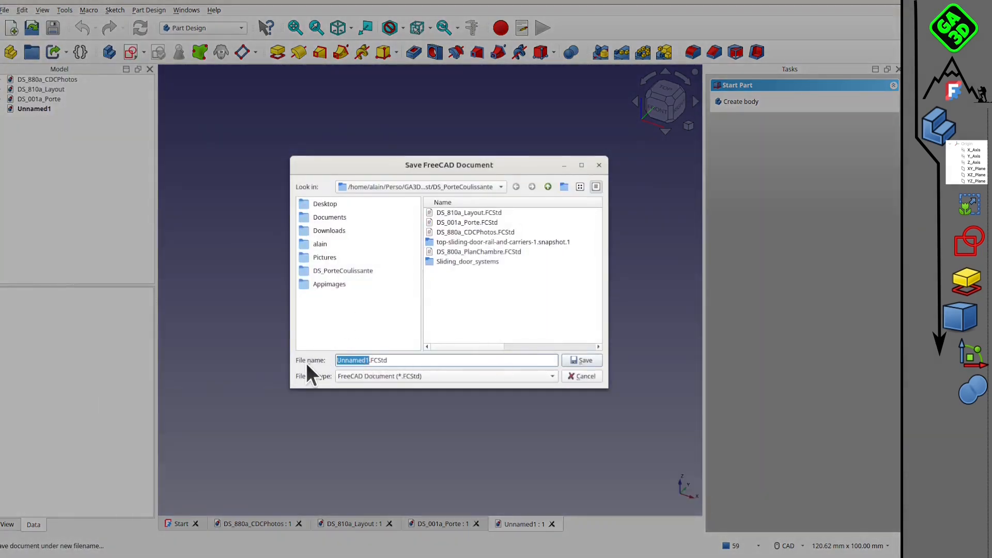
type("DS_90a")
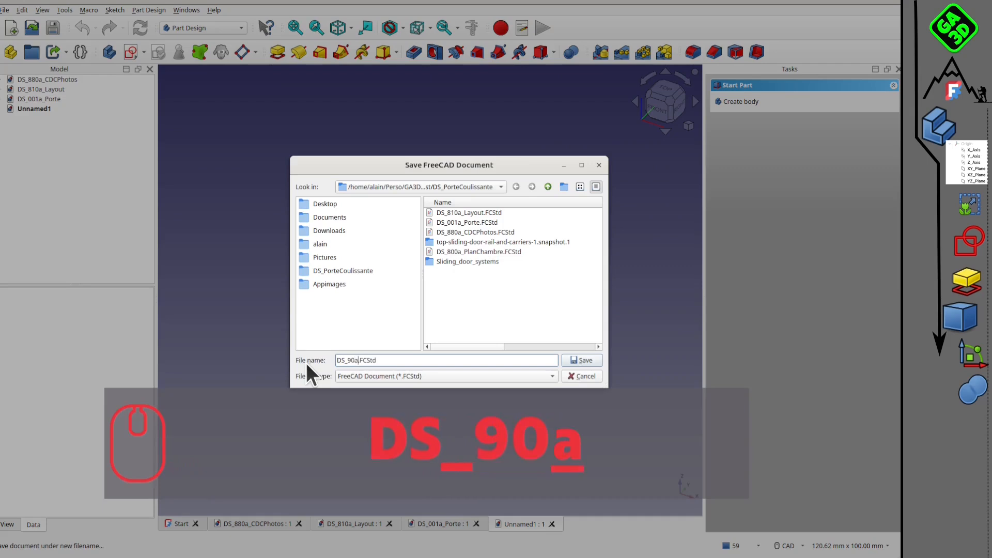
key("BackSpace")
type("1_")
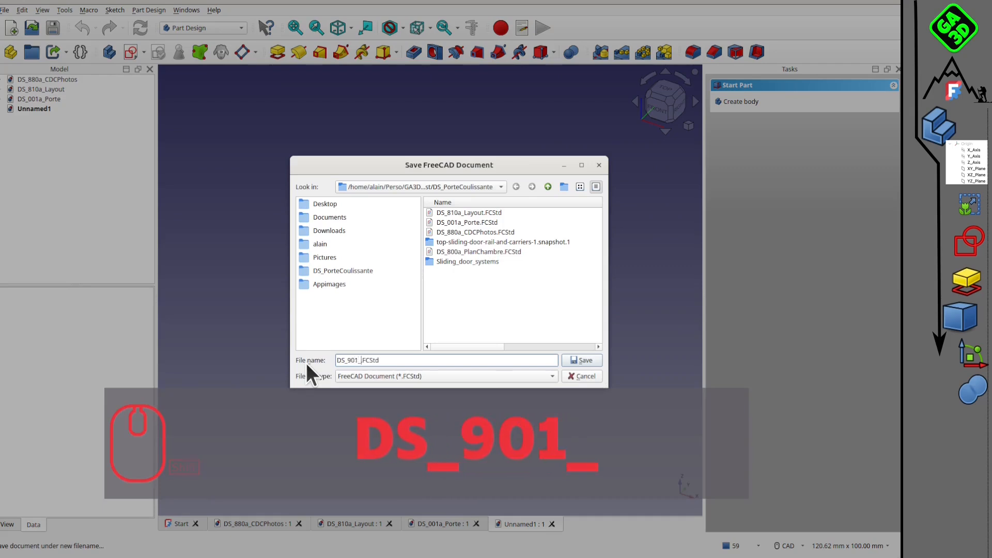
type("DoorAssem")
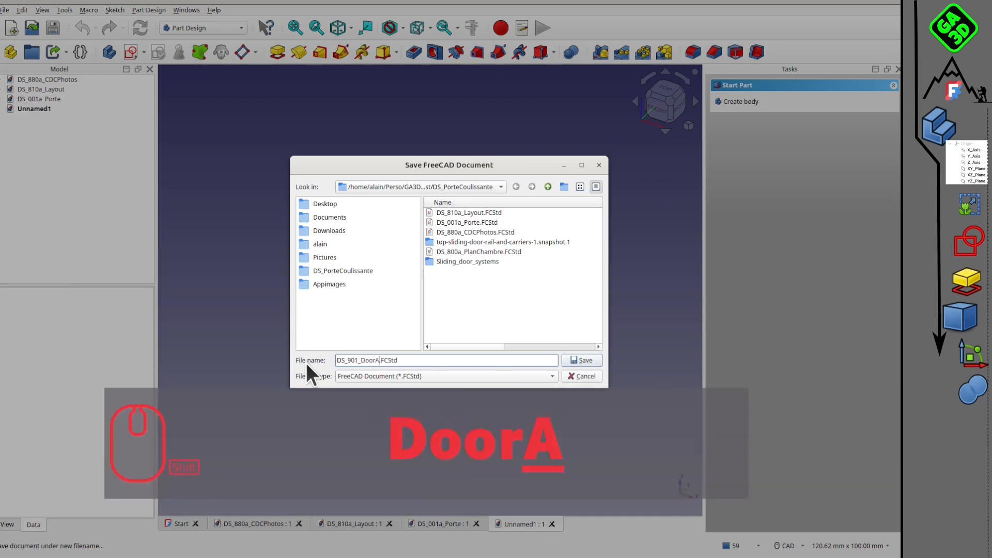
type("bly")
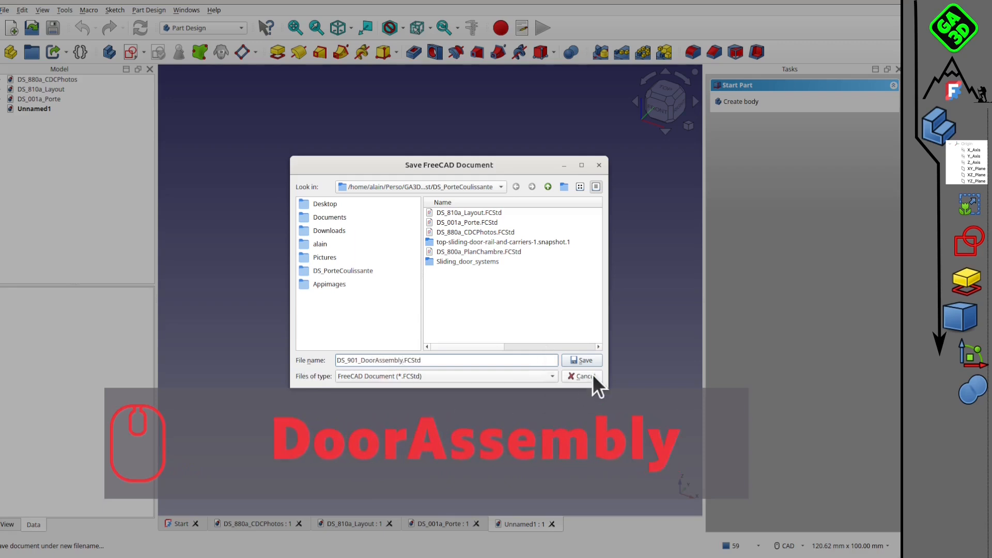
left_click(581, 360)
Look up the A2plus addon in the Addon Manager by searching for "a2" and switch to the A2plus workbench.
left_click(179, 26)
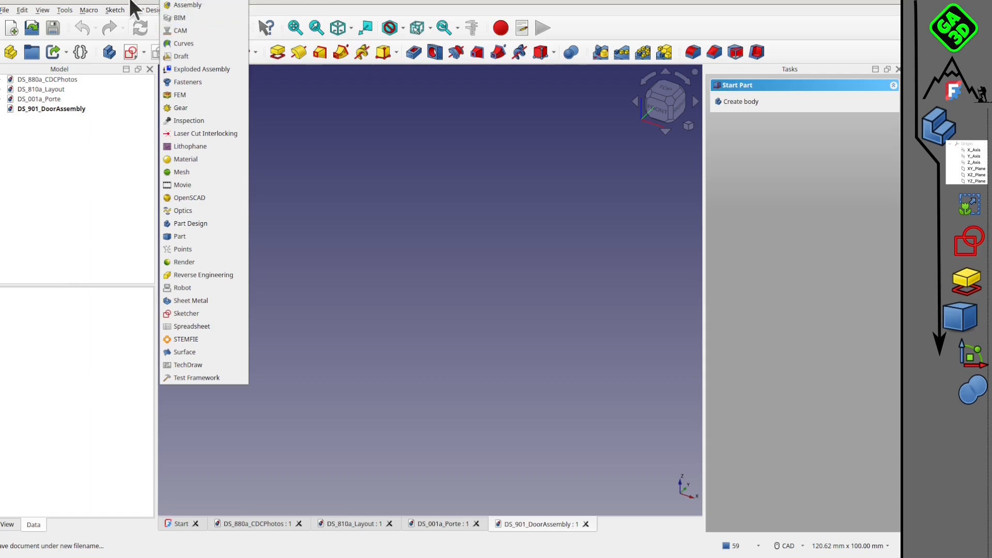
left_click(281, 2)
left_click(41, 9)
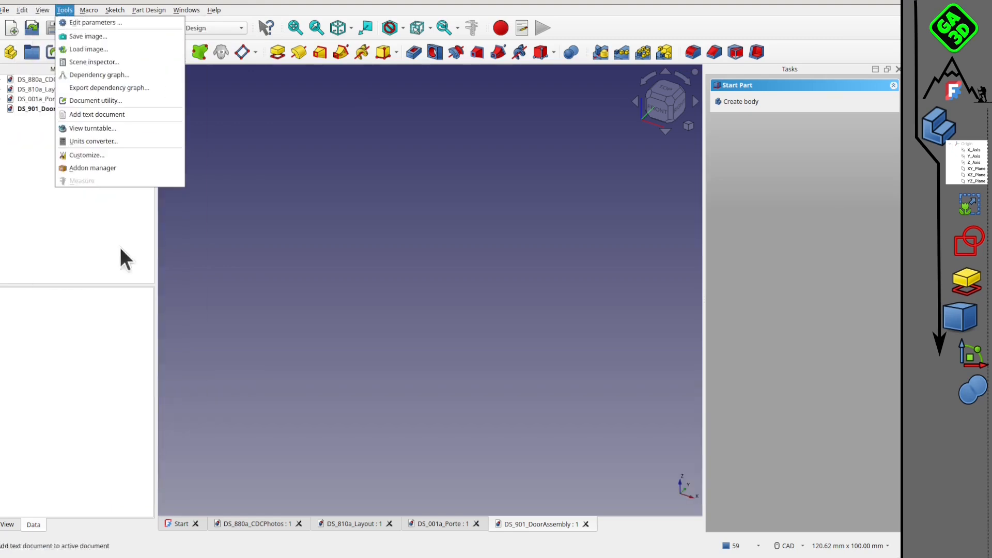
left_click(101, 168)
left_click(473, 144)
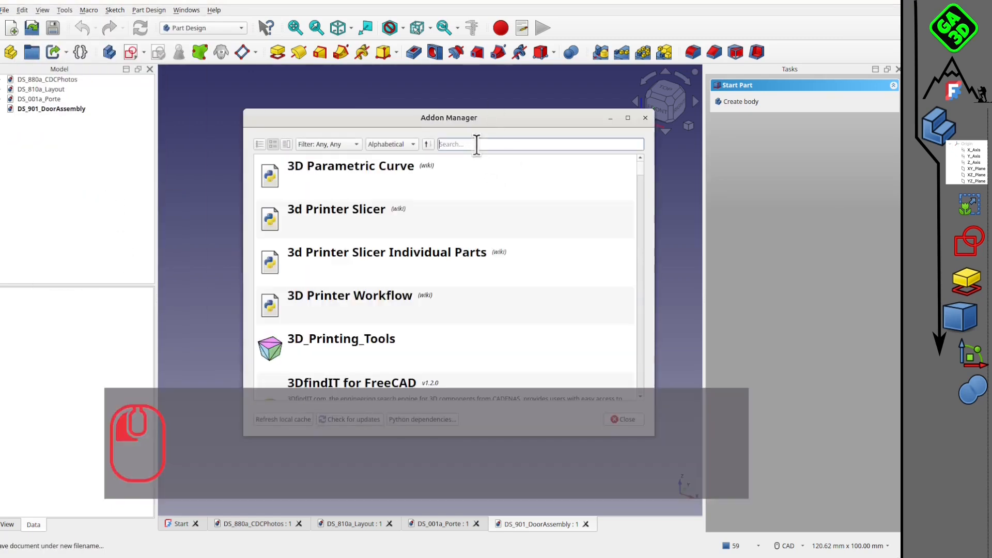
type("a2")
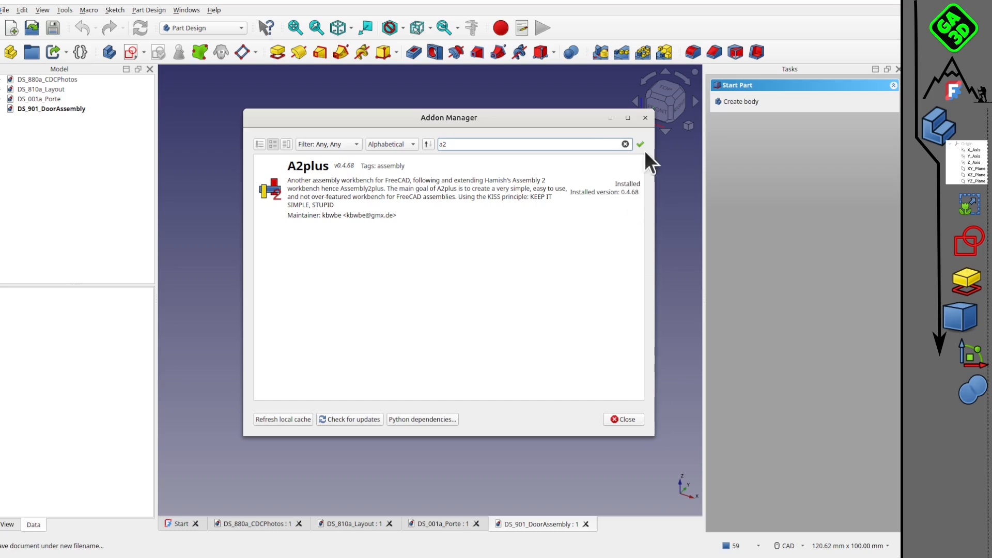
left_click(624, 420)
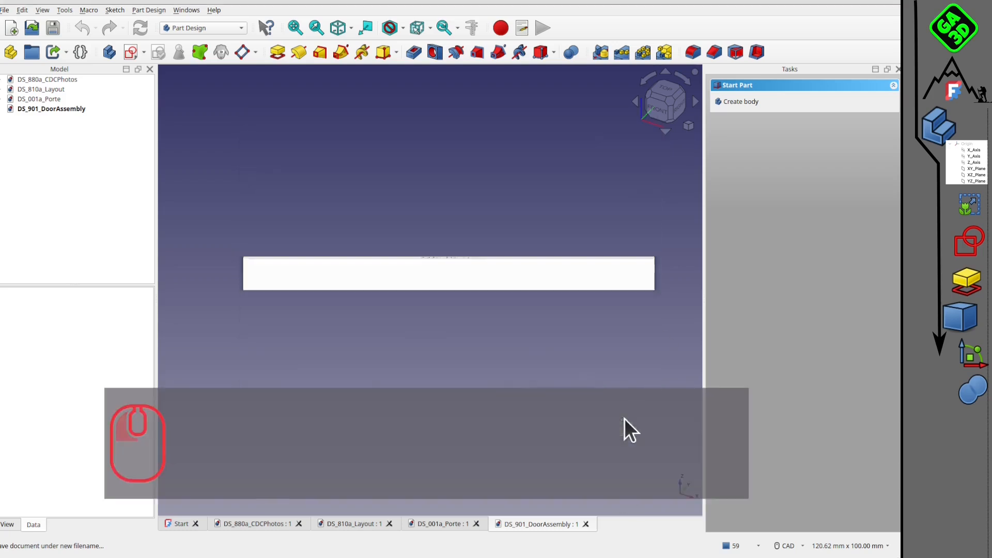
left_click(192, 27)
left_click(190, 4)
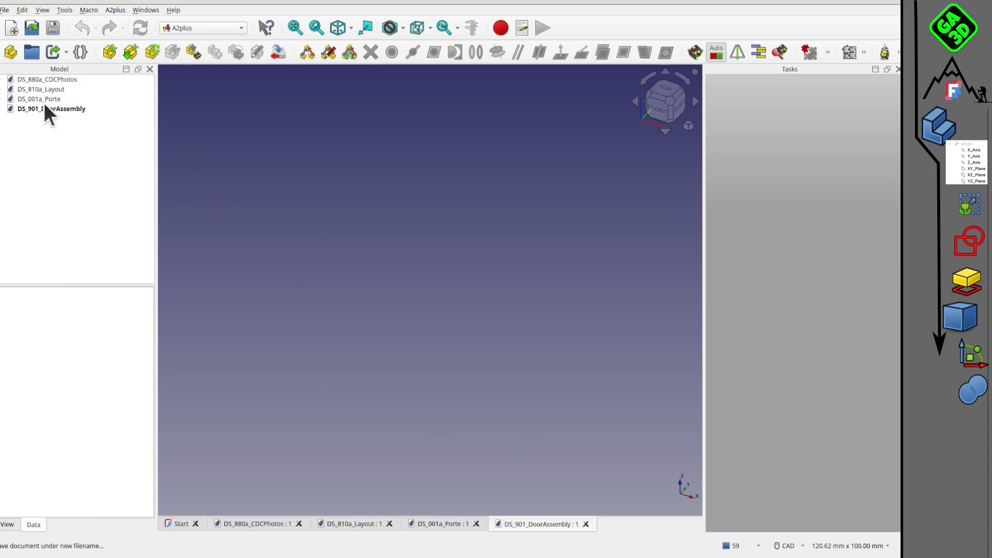
Add the DS_001a_Porte.FCStd door panel to the assembly as an external part and place it.
left_click(110, 53)
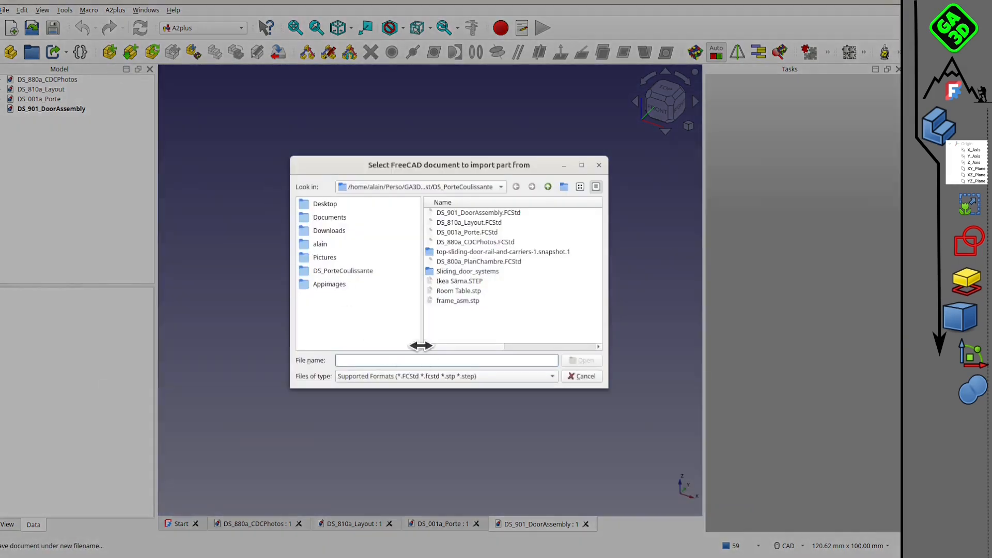
left_click(467, 233)
left_click(573, 360)
scroll(479, 175, "up", 3)
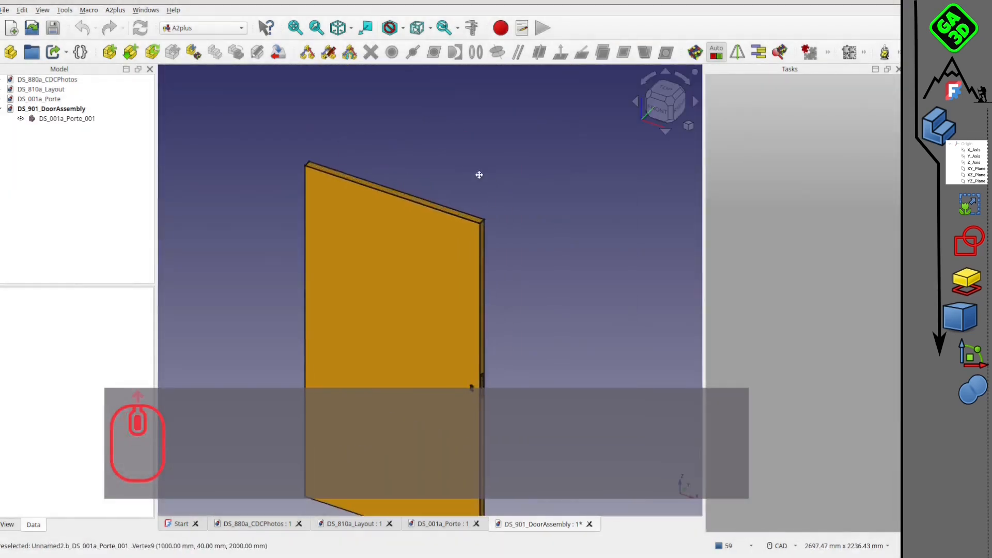
Add Ducasse DN80 SR.STEP from the top-sliding-door-rail-and-carriers-1.snapshot.1 folder to the assembly, placing the rail above the door panel.
left_click(111, 53)
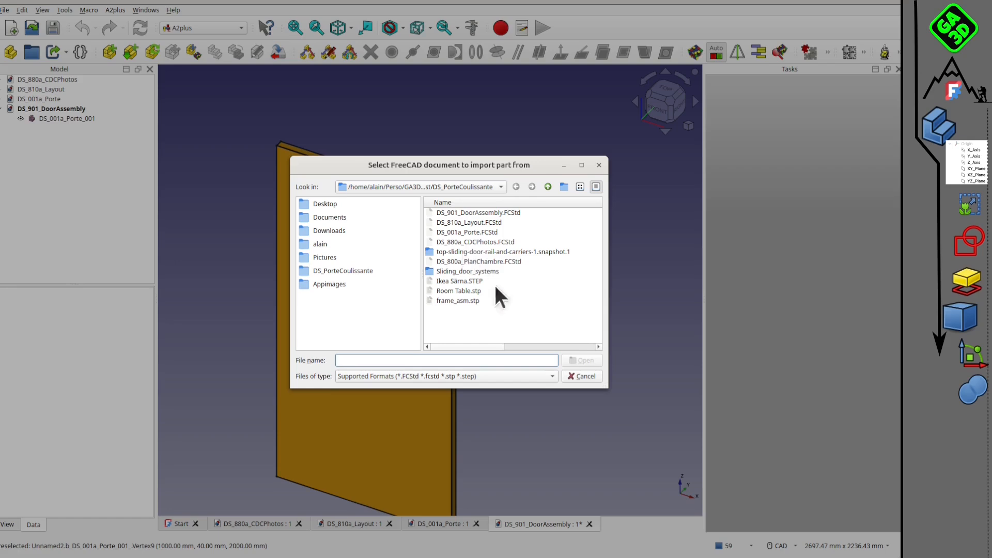
double_click(483, 251)
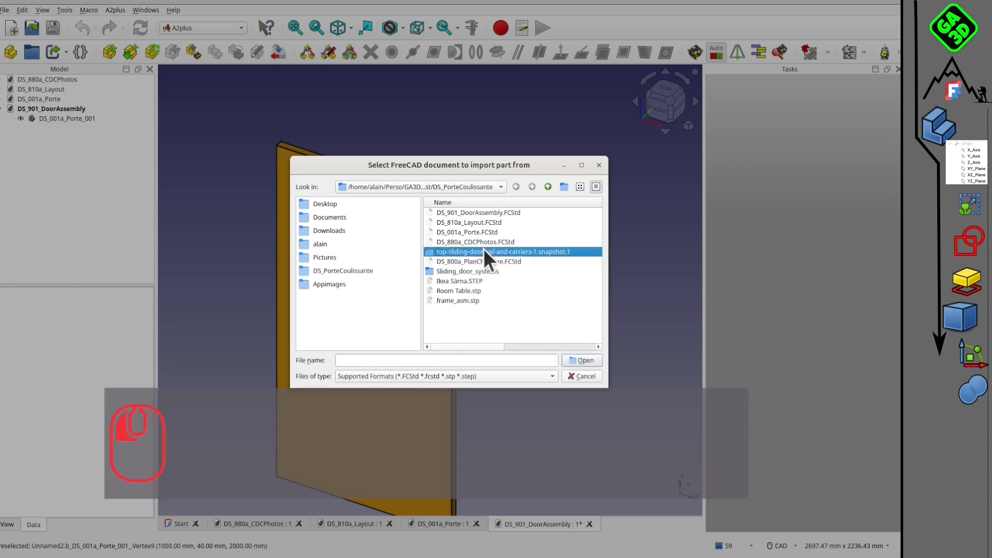
left_click(473, 213)
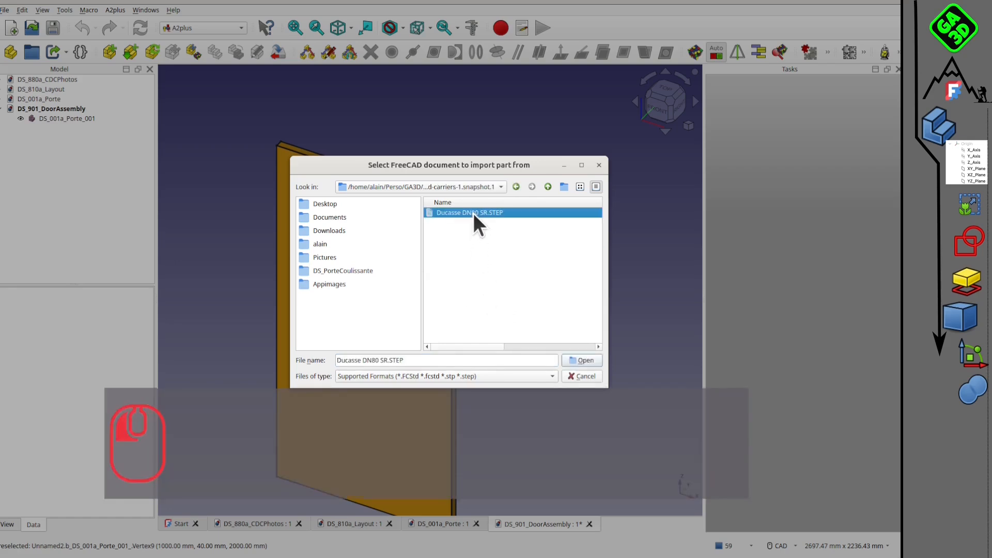
left_click(581, 360)
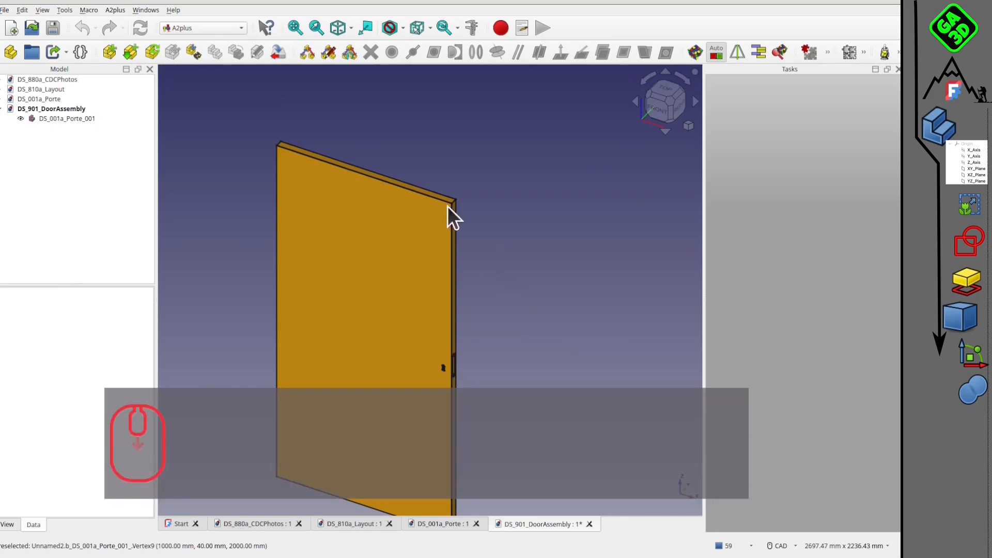
scroll(506, 234, "down", 1)
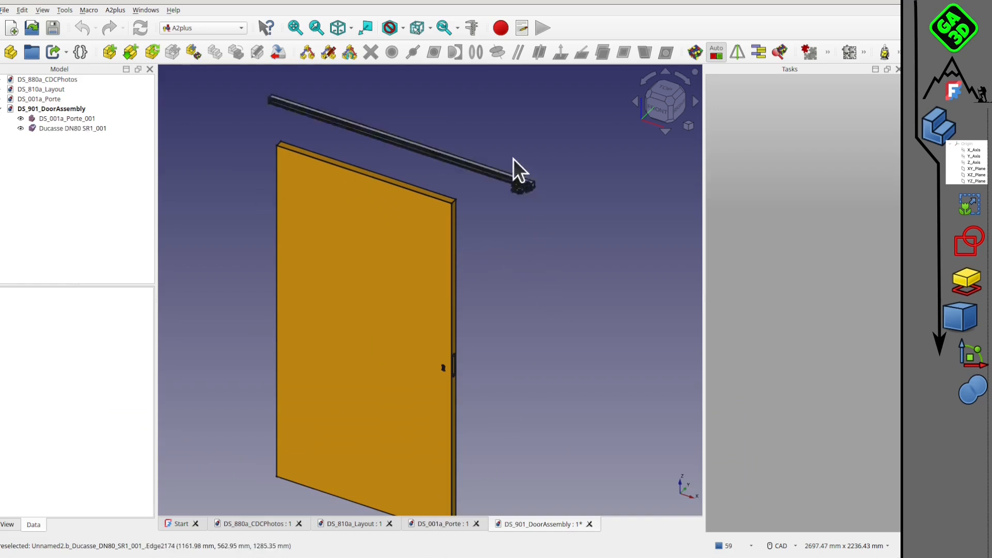
left_click(513, 157)
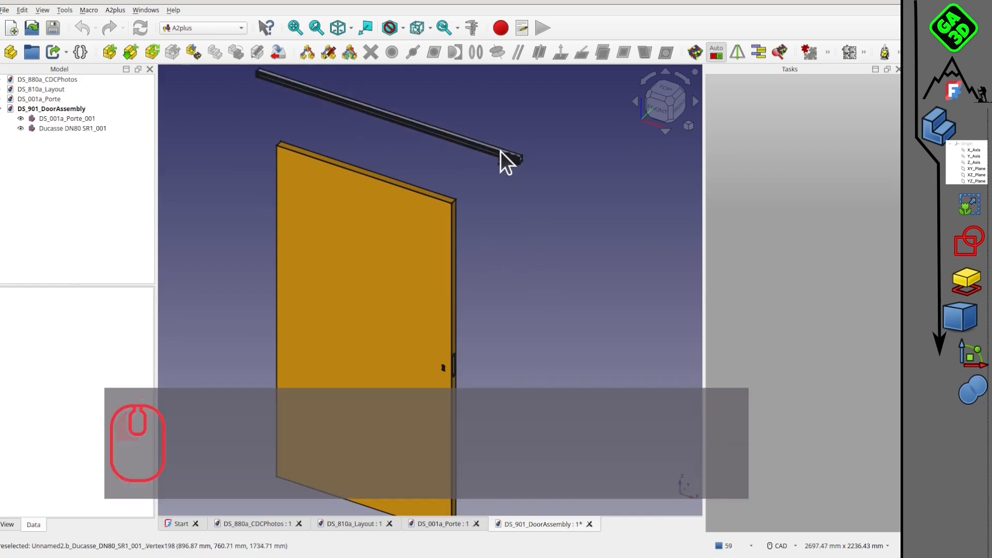
Examine the placed rail, its carrier and the floor guide up close and relative to the door panel.
scroll(492, 195, "up", 5)
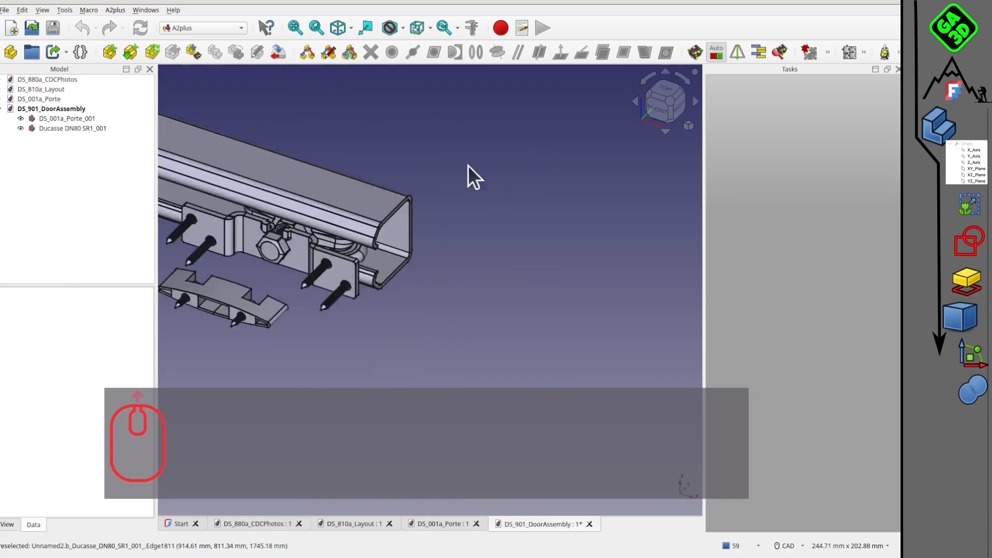
middle_click_drag(467, 177, 653, 263)
scroll(519, 243, "down", 4)
scroll(513, 259, "down", 9)
scroll(508, 253, "up", 11)
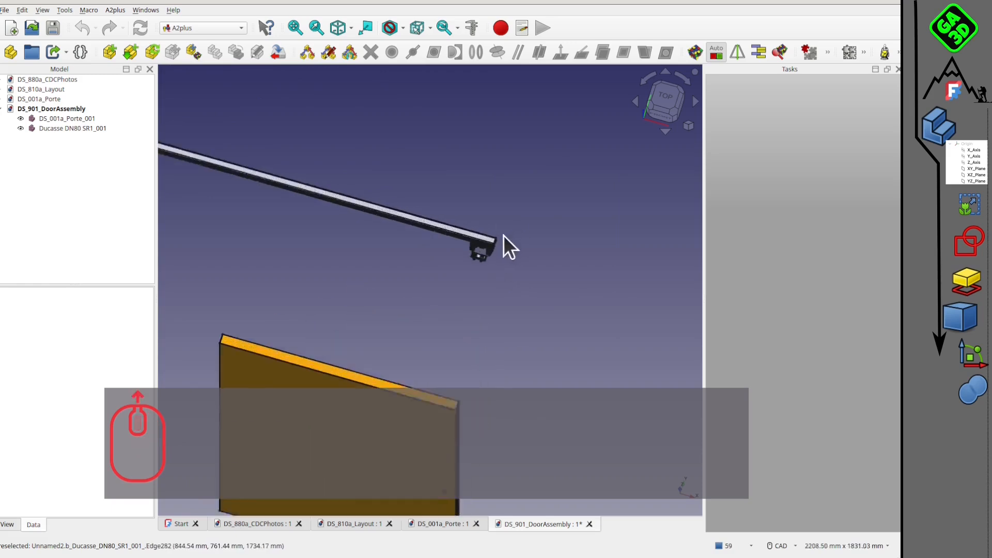
scroll(451, 242, "down", 2)
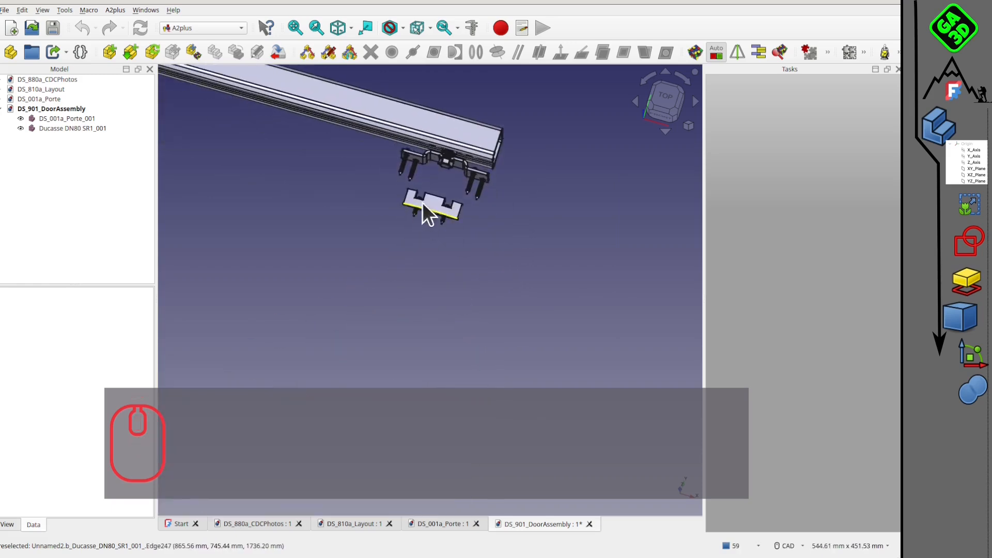
middle_click_drag(438, 200, 451, 235)
Delete the Ducasse DN80 SR rail part from the assembly and save DS_901_DoorAssembly.
left_click(89, 128)
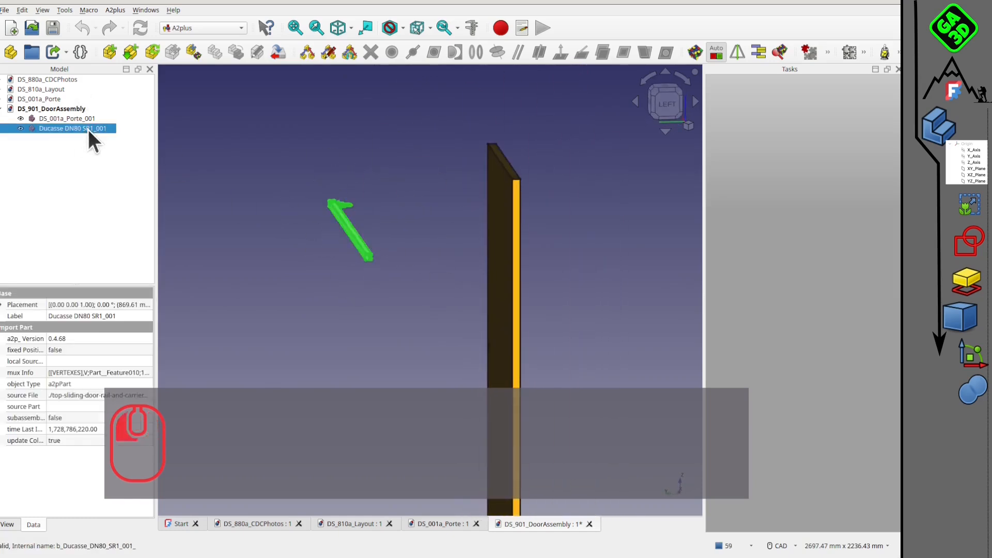
key("Delete")
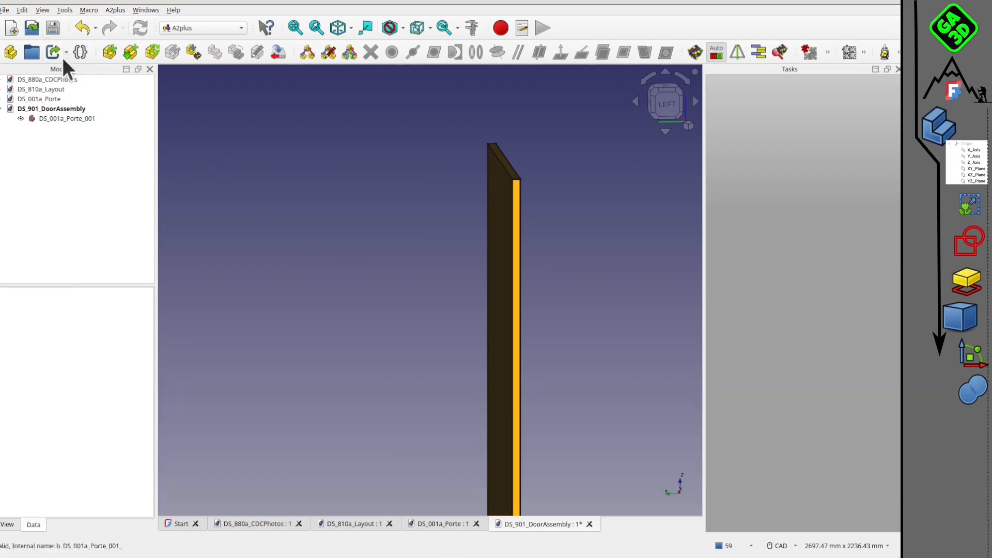
left_click(52, 28)
middle_click_drag(434, 299, 284, 263)
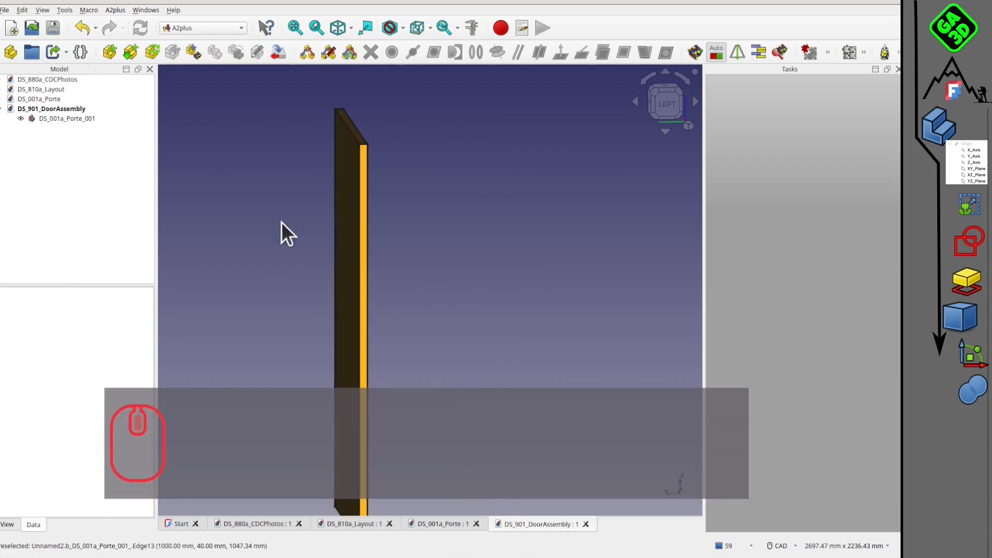
left_click(11, 28)
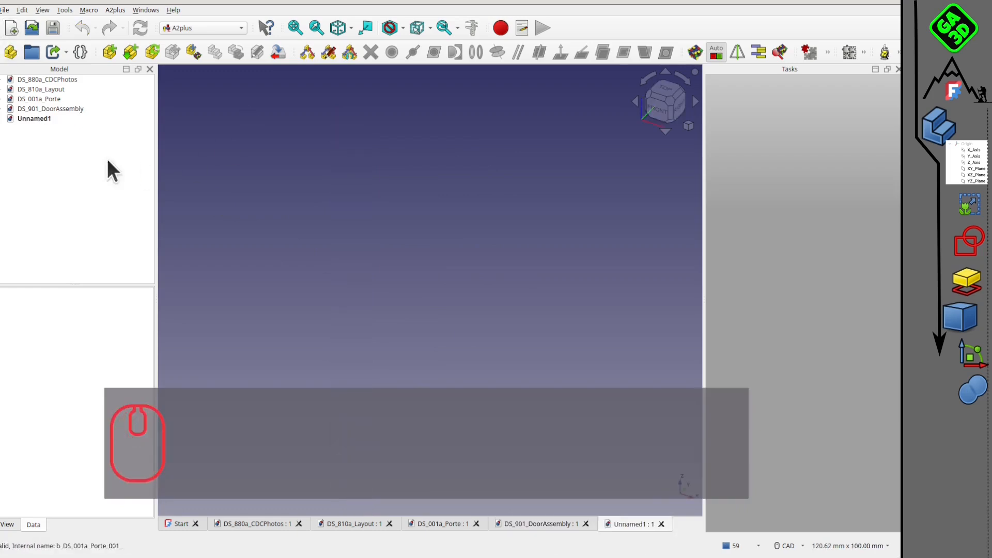
left_click(7, 7)
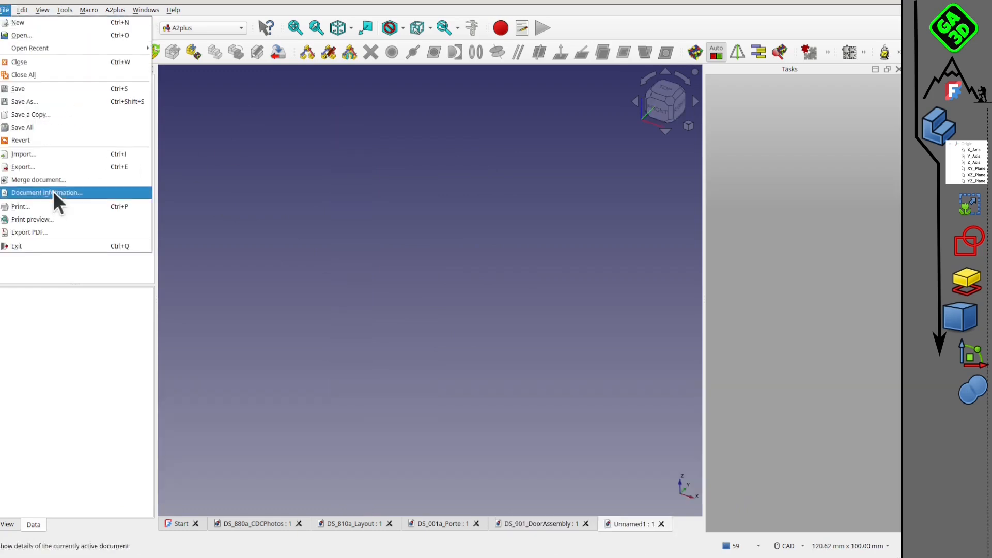
left_click(47, 153)
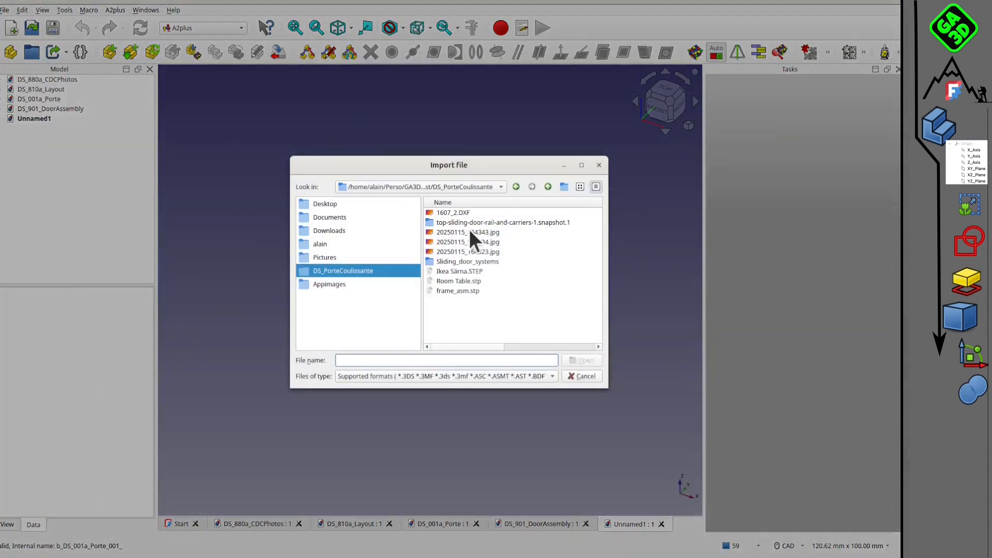
double_click(498, 214)
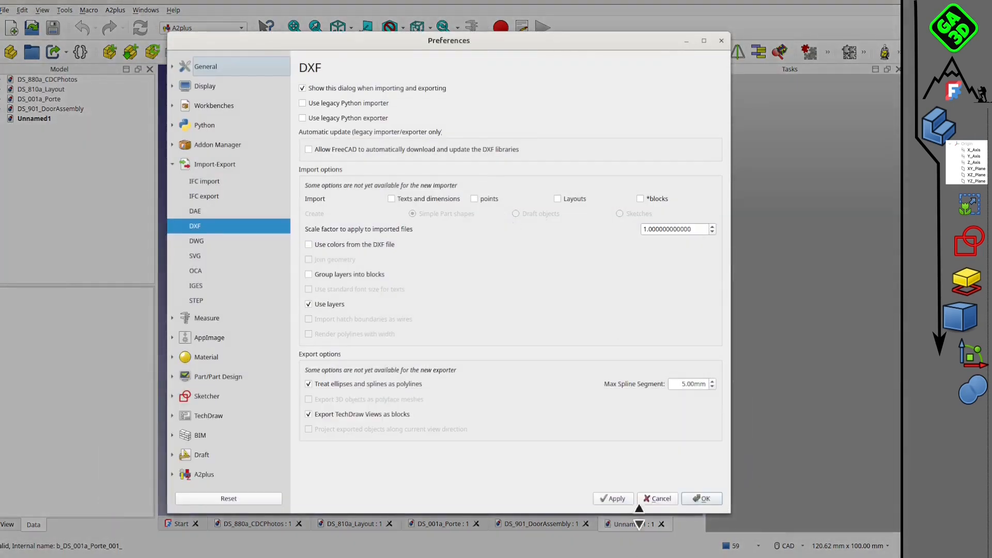
left_click(701, 498)
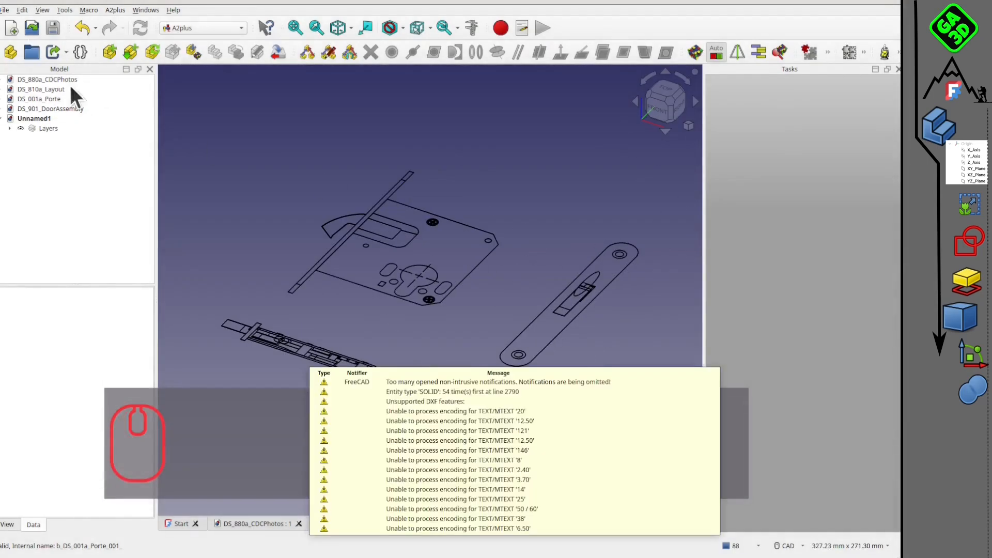
left_click(636, 359)
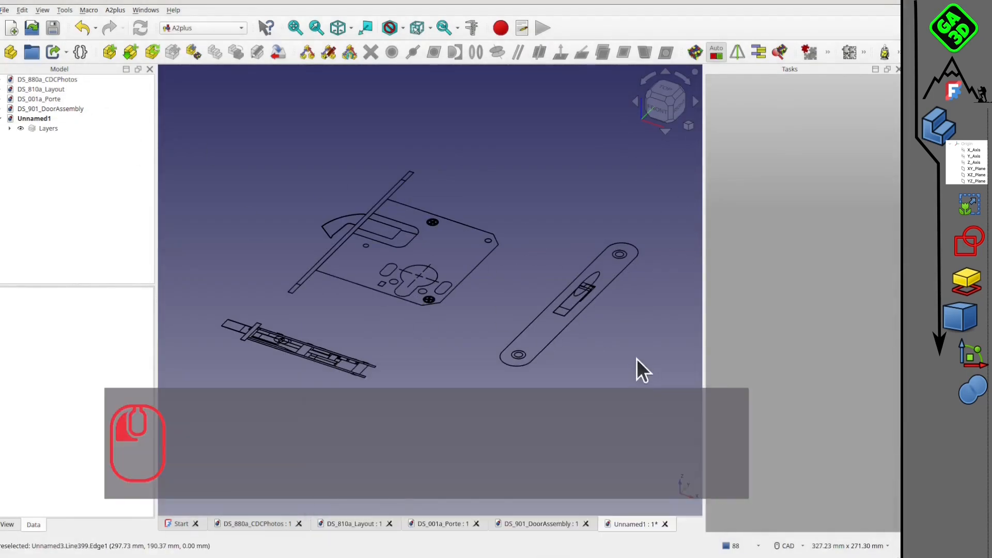
left_click(16, 130)
key("Delete")
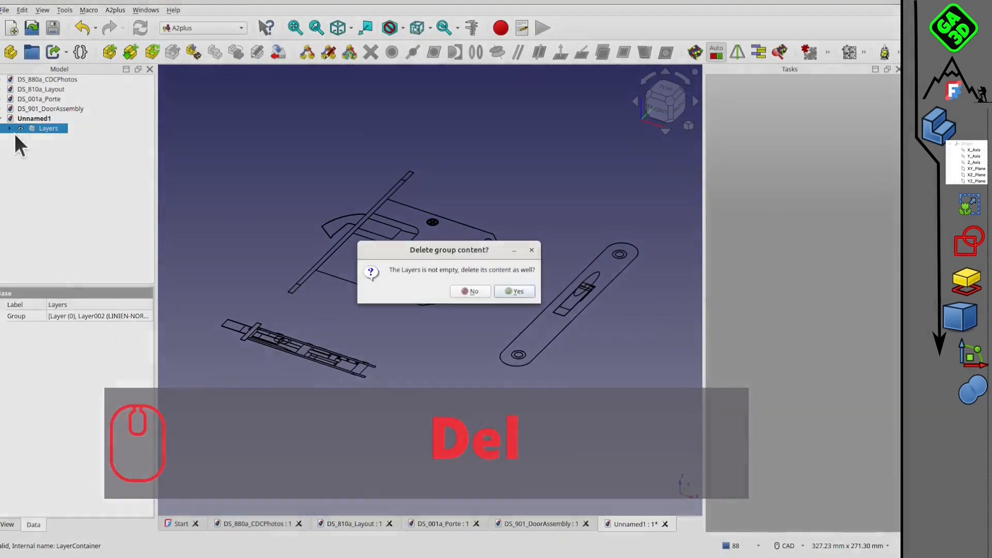
left_click(516, 292)
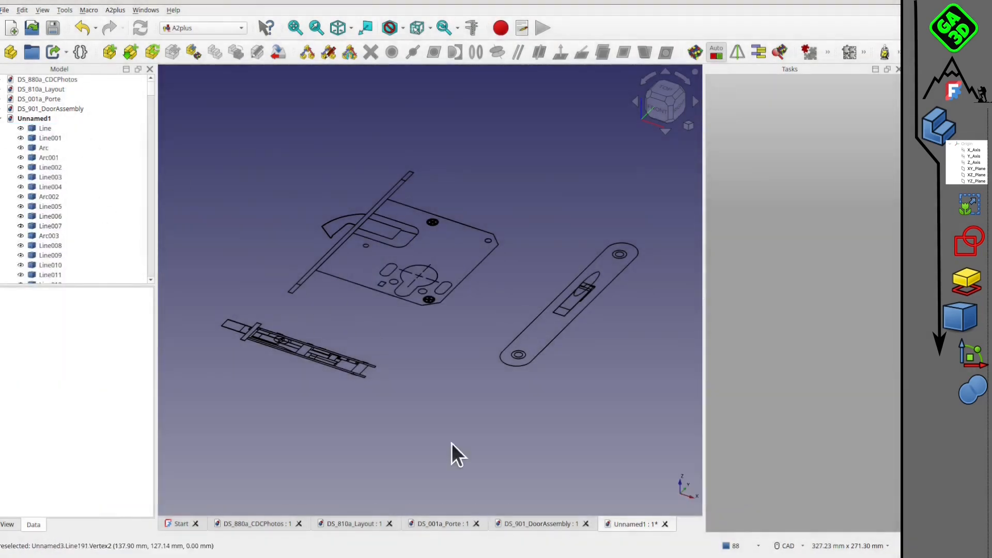
left_click(665, 524)
left_click(422, 303)
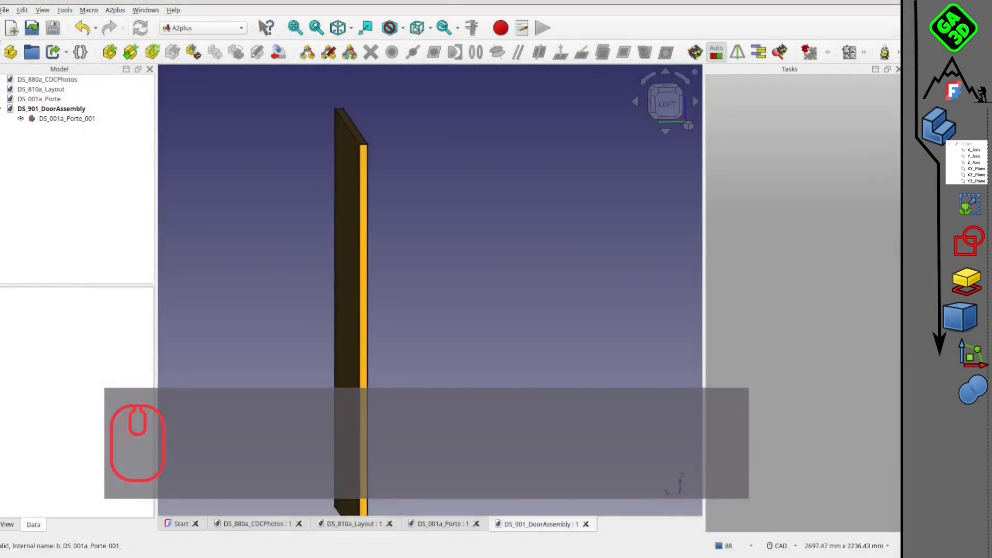
Create a new document and import Ducasse DN80 SR.STEP from the top-sliding-door-rail-and-carriers-1.snapshot.1 folder into it.
left_click(10, 29)
left_click(5, 10)
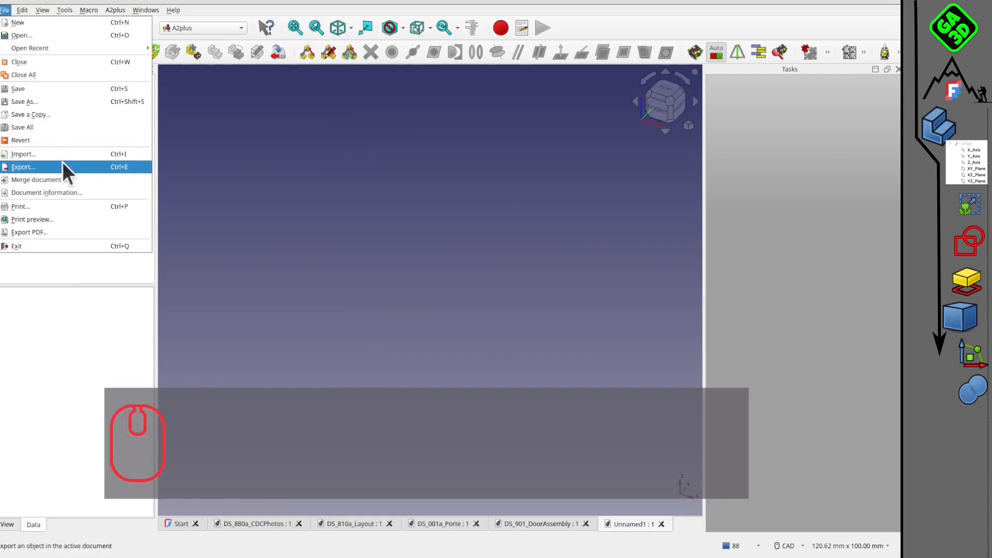
left_click(62, 163)
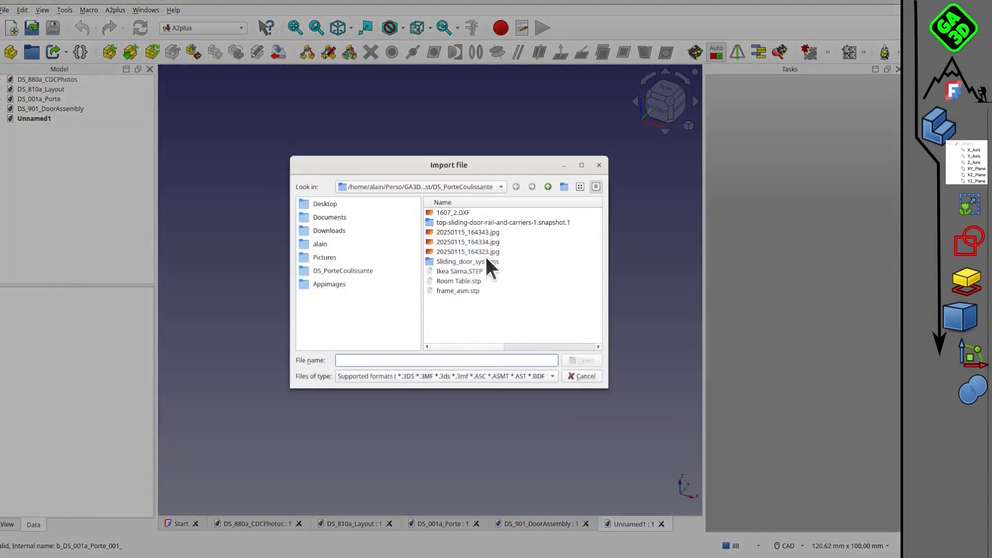
double_click(486, 262)
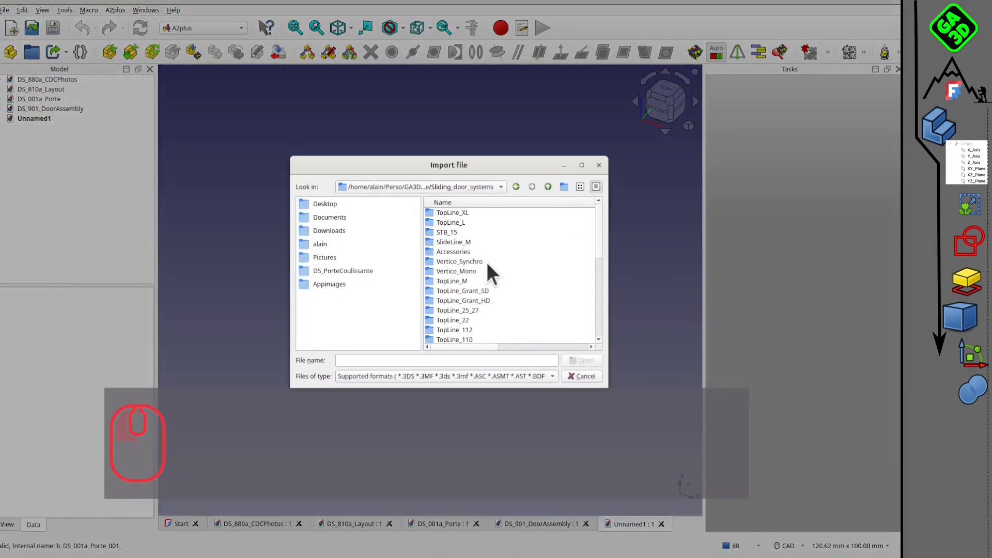
left_click(547, 188)
double_click(487, 222)
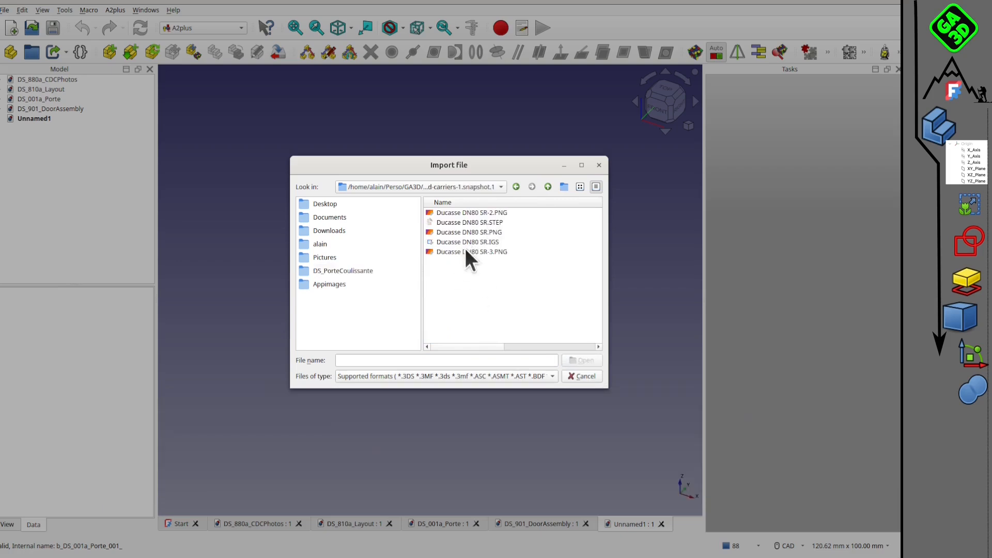
left_click(475, 222)
left_click(578, 358)
left_click(515, 366)
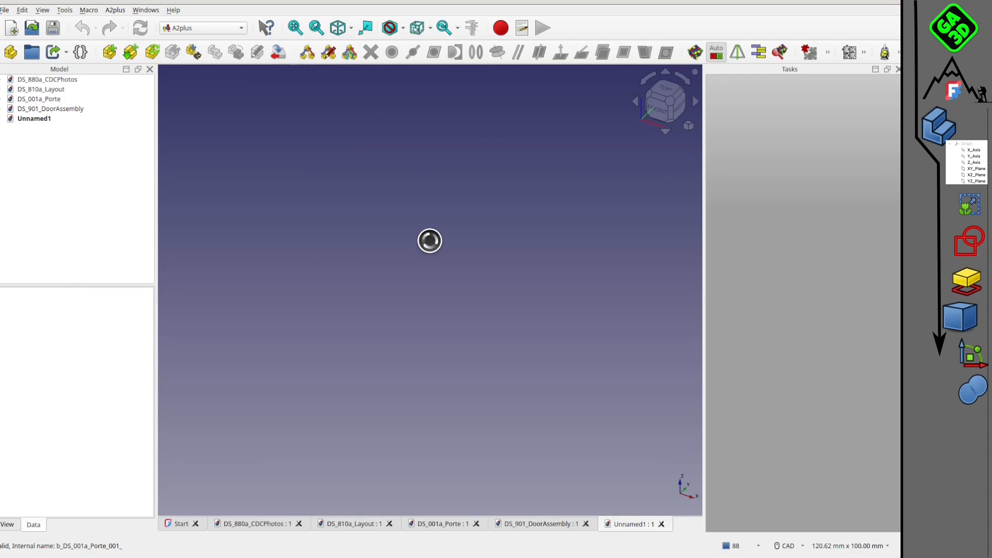
Examine the imported rail, carrier and floor guide from below, and expand the Ducasse DN80 SR assembly to identify its components.
middle_click_drag(484, 301, 475, 412)
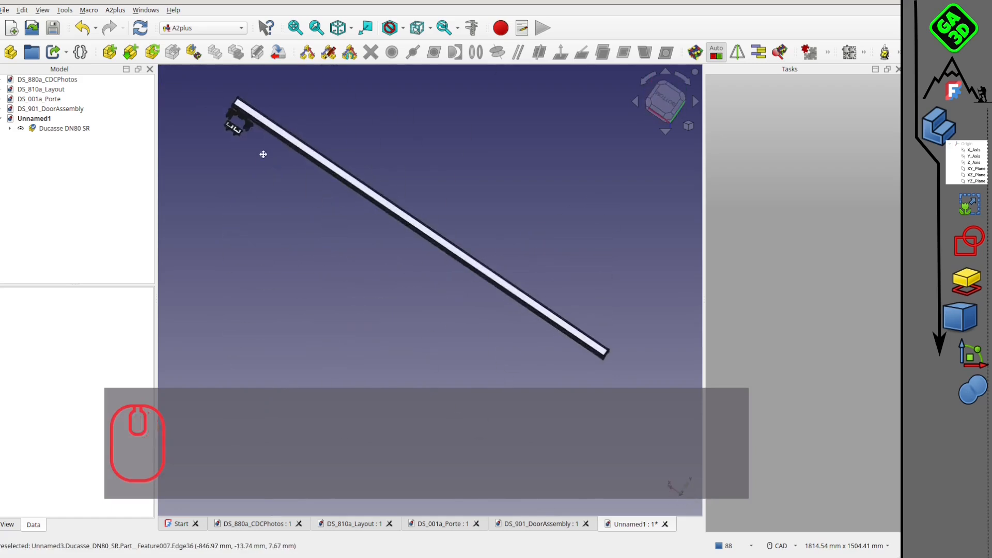
middle_click_drag(263, 154, 426, 293)
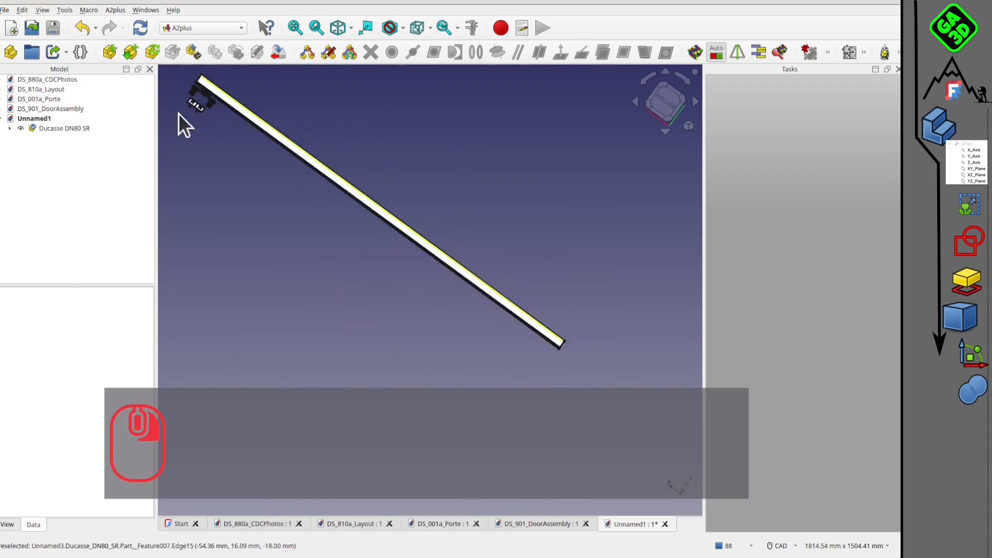
scroll(348, 135, "down", 2)
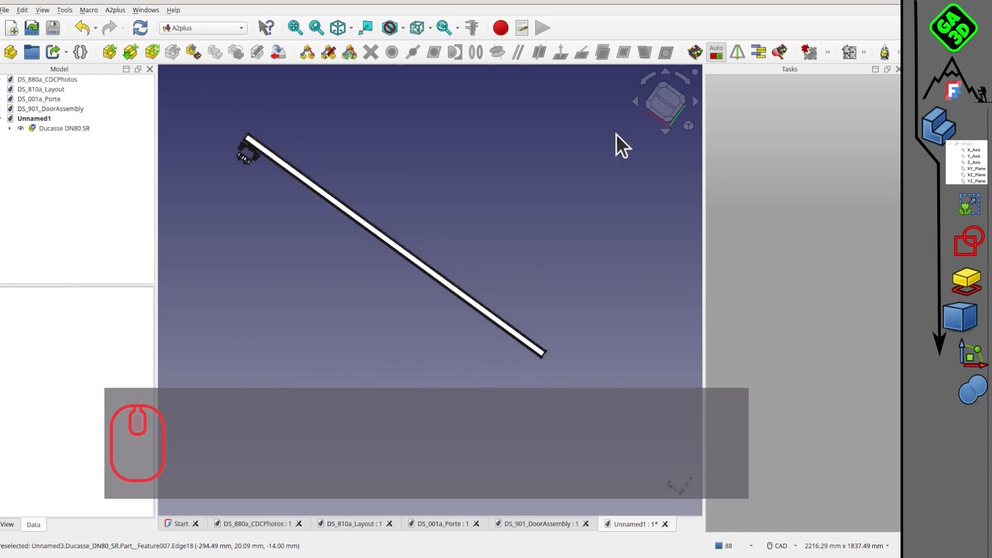
left_click(667, 104)
scroll(298, 250, "up", 4)
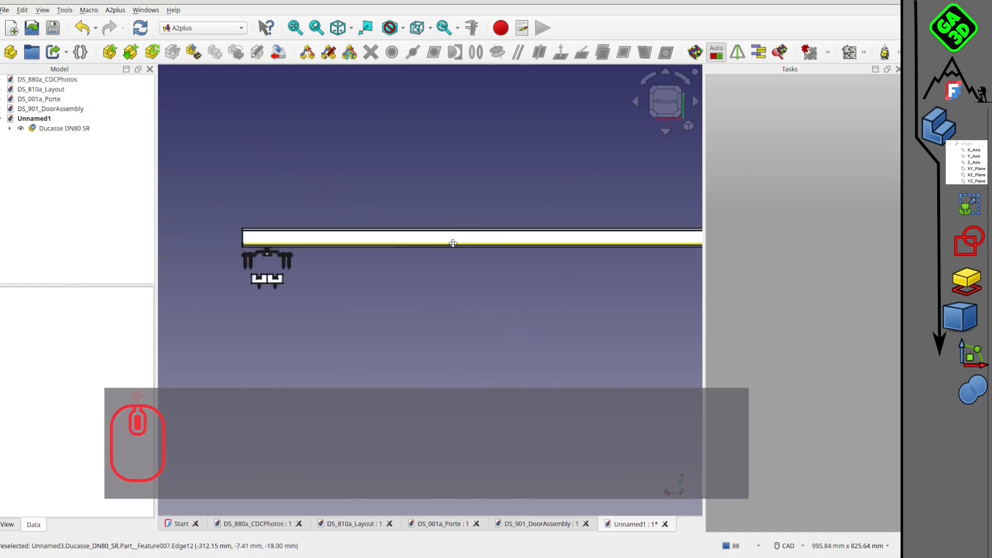
scroll(299, 300, "up", 3)
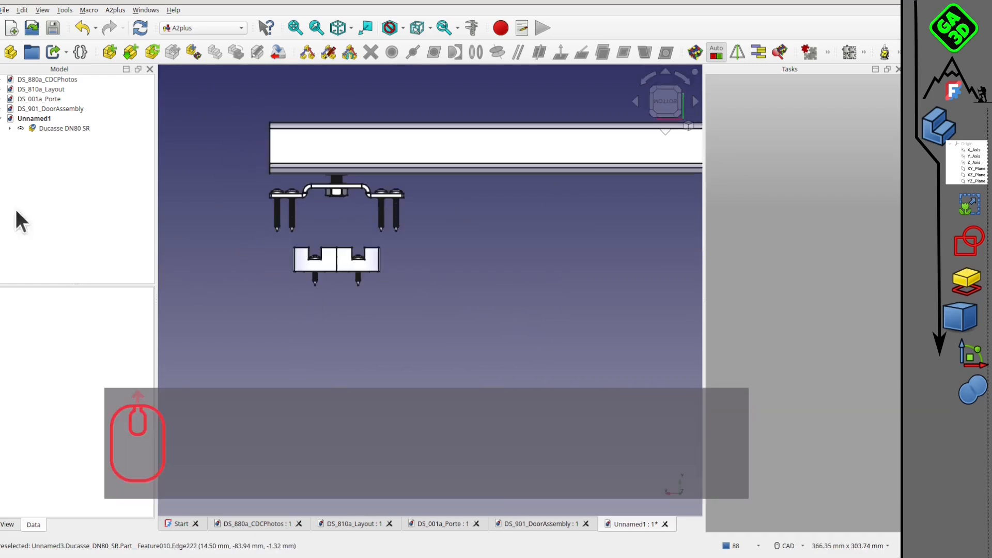
left_click(9, 128)
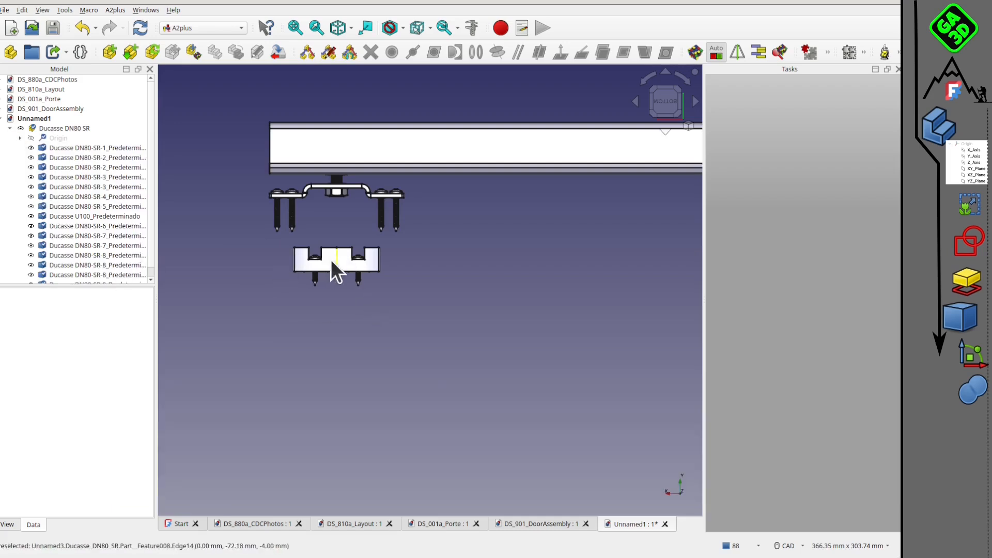
left_click(331, 260)
left_click(219, 252)
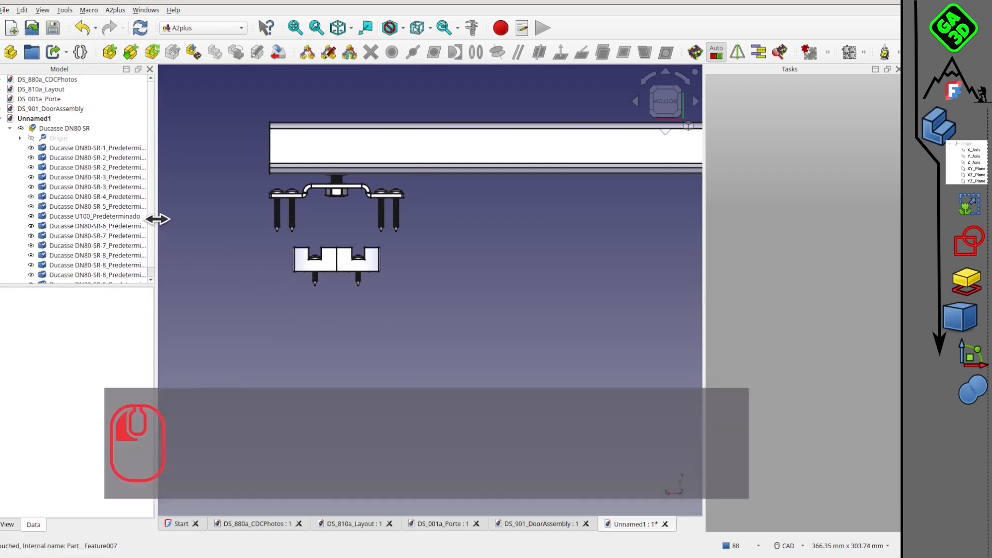
Delete the floor guide and its two screws from the imported Ducasse DN80 SR assembly.
left_click_drag(155, 217, 253, 218)
middle_click_drag(409, 224, 374, 191)
scroll(429, 277, "up", 4)
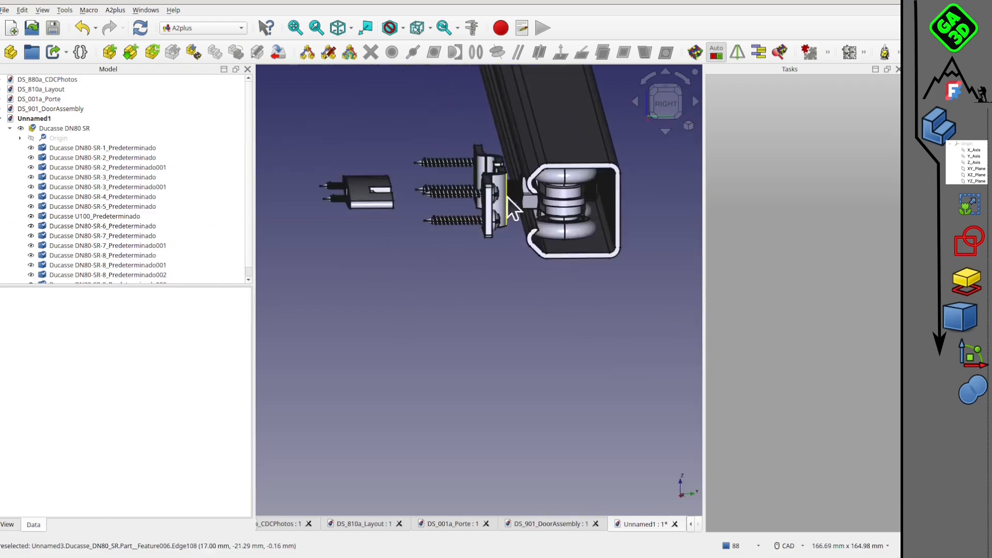
left_click(369, 200)
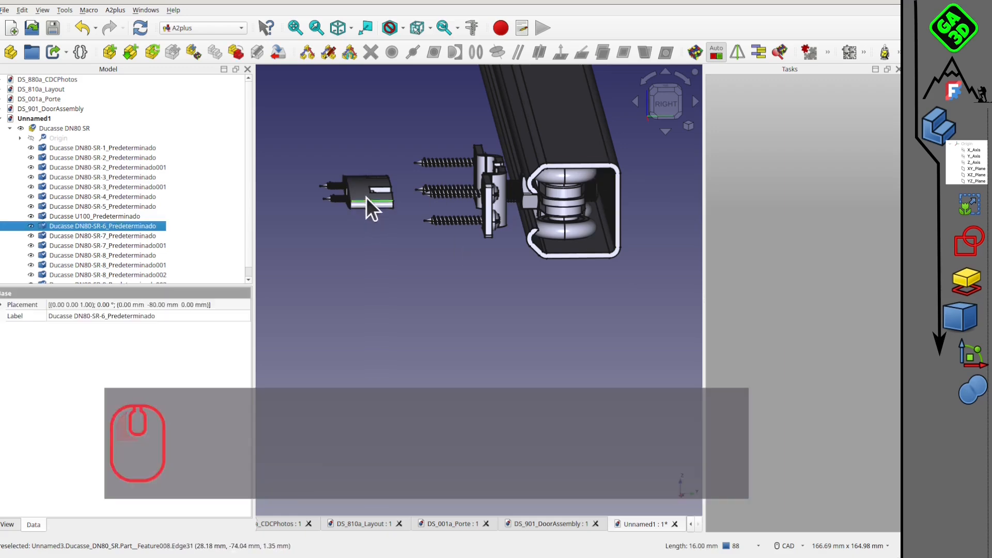
left_click(659, 124)
middle_click_drag(531, 215, 607, 231)
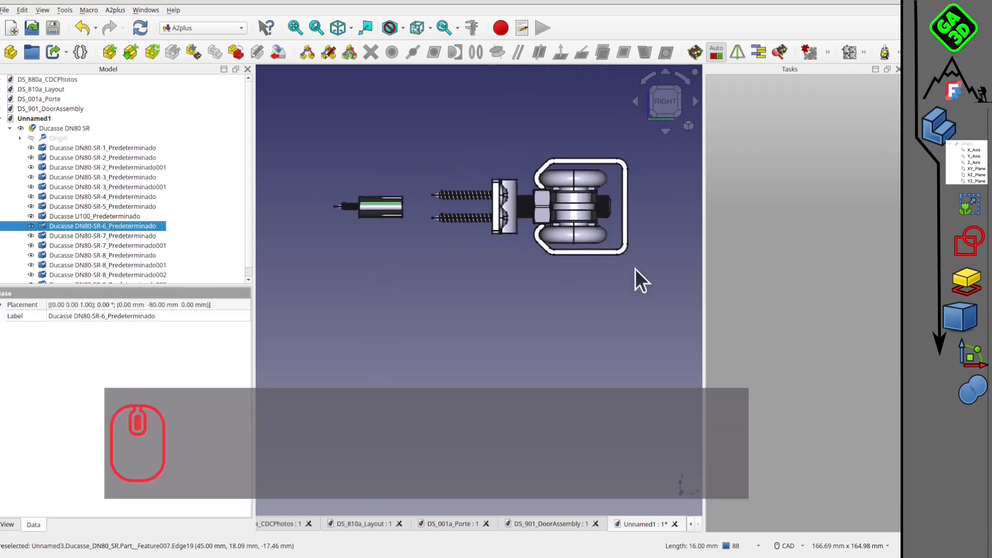
left_click(314, 198)
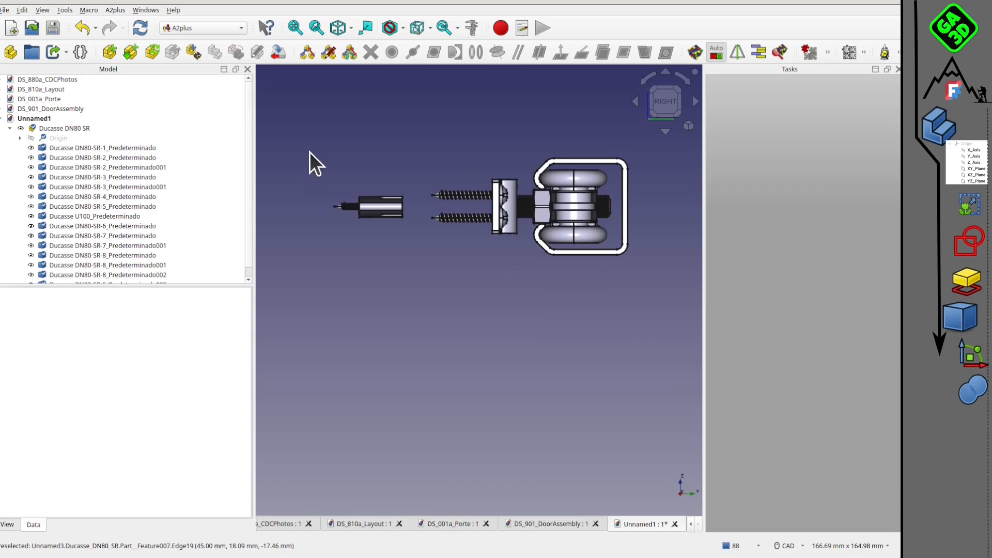
key("b")
left_click_drag(307, 154, 424, 271)
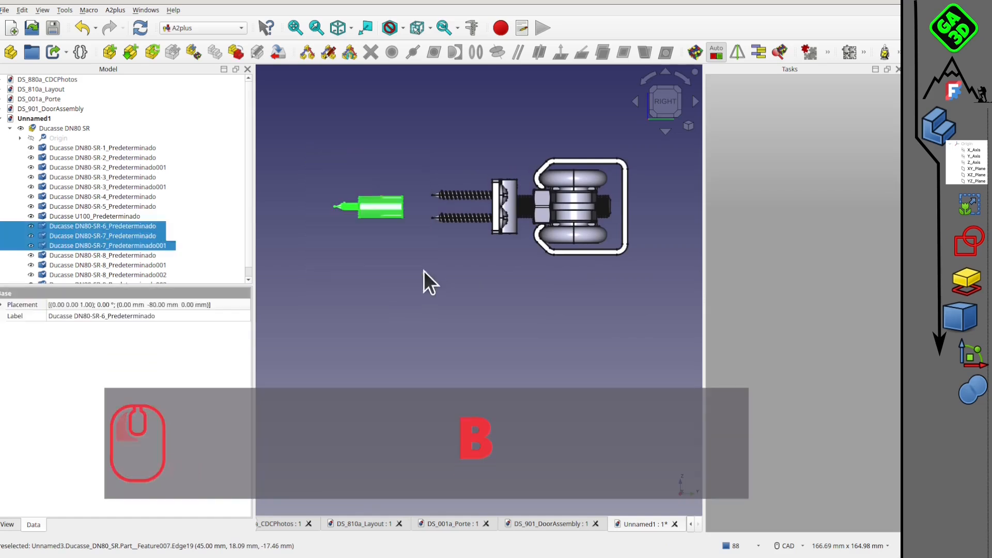
key("Delete")
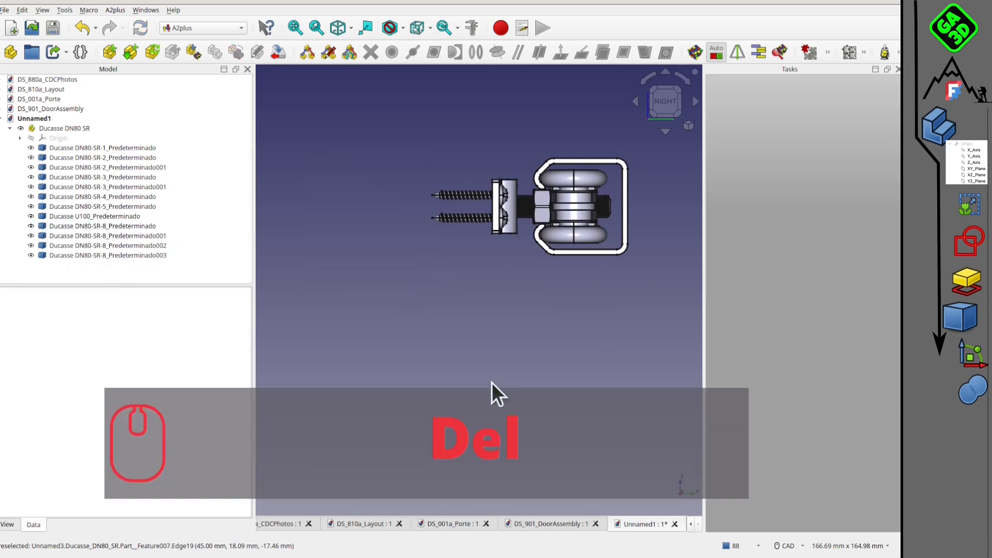
Delete the Ducasse U100_Predeterminado rail so that only the carrier components are kept.
left_click(619, 162)
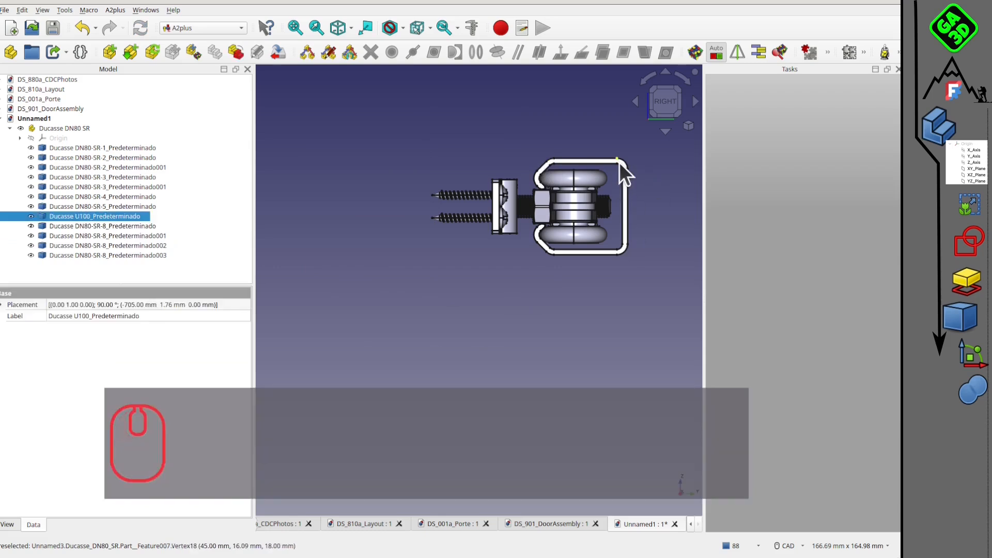
key("Delete")
middle_click_drag(543, 222, 659, 119)
left_click(666, 96)
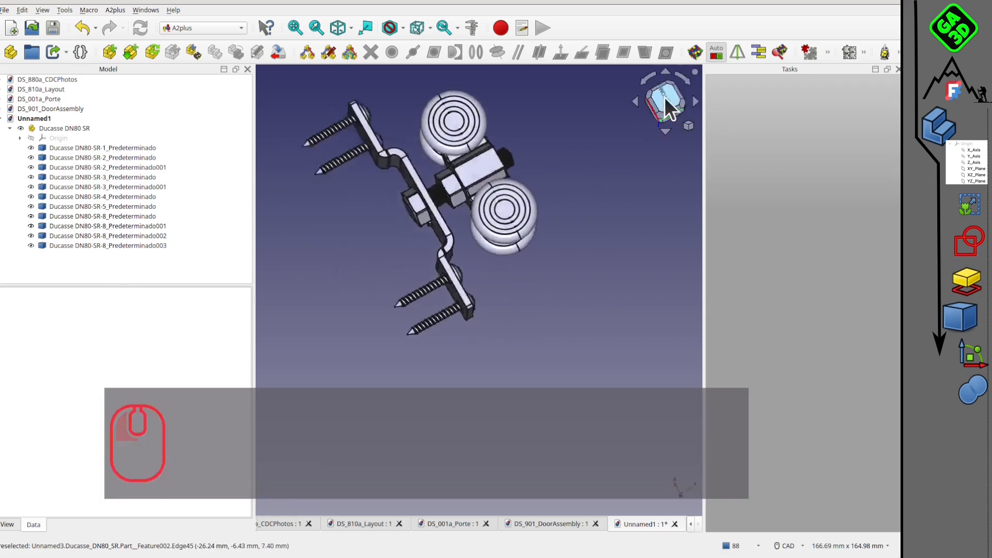
middle_click_drag(538, 186, 423, 199)
Save the carrier document as DS_Achat_201_chariot.FCStd in the top-sliding-door-rail-and-carriers-1.snapshot.1 folder.
left_click(5, 10)
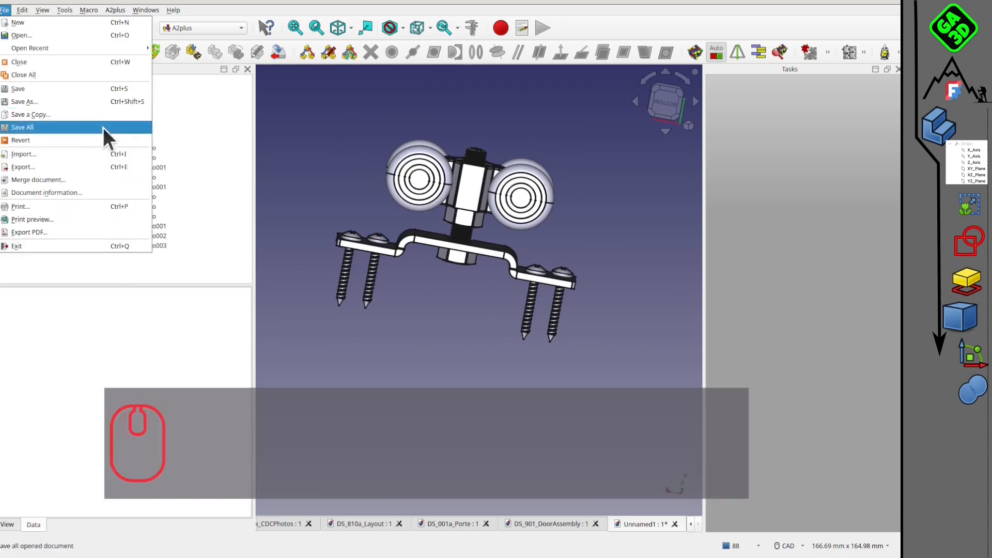
left_click(70, 104)
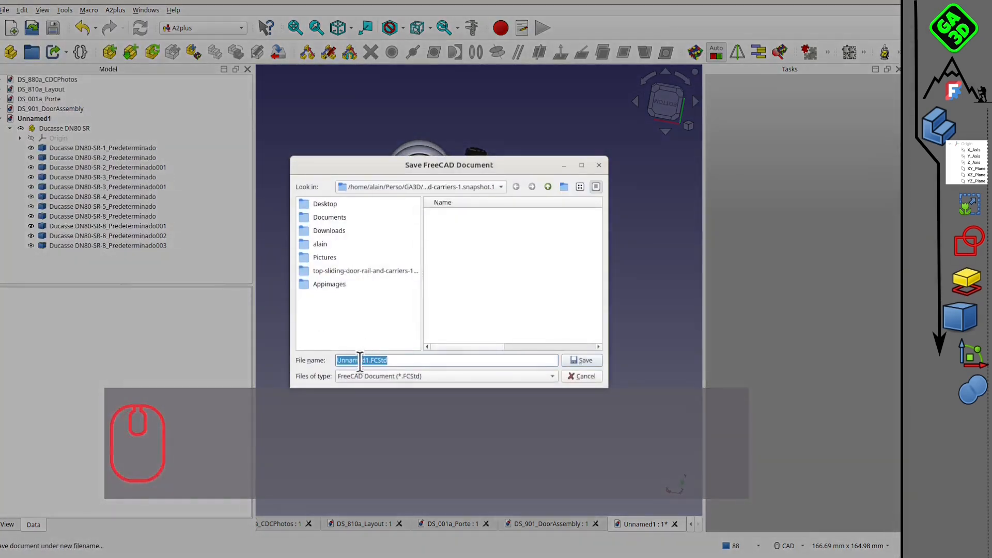
left_click_drag(369, 360, 311, 359)
type("DS_")
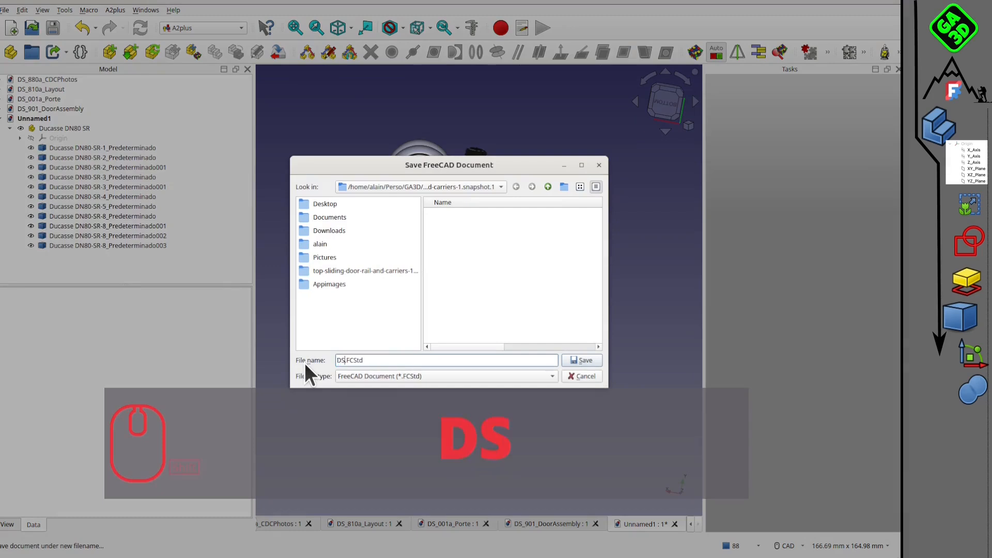
type("Achat")
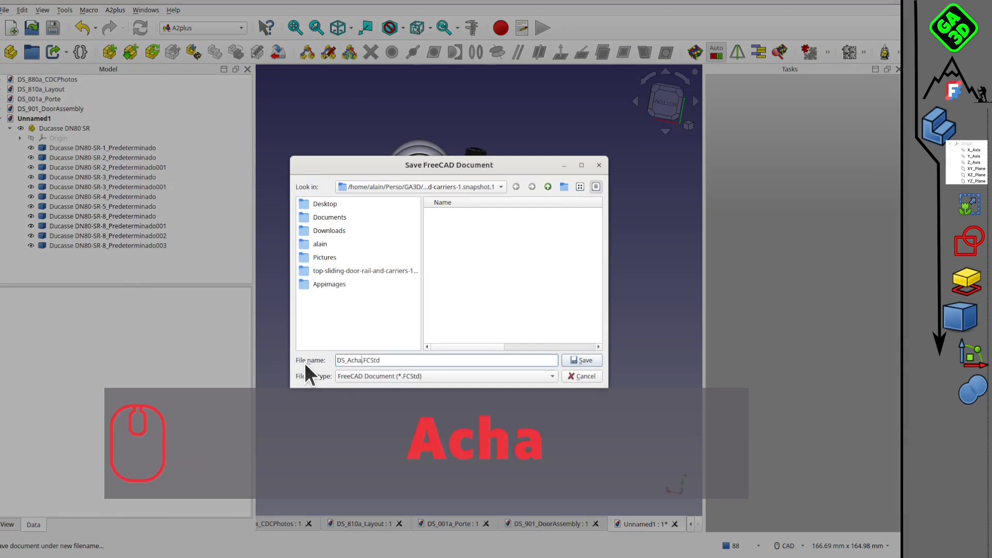
type("_")
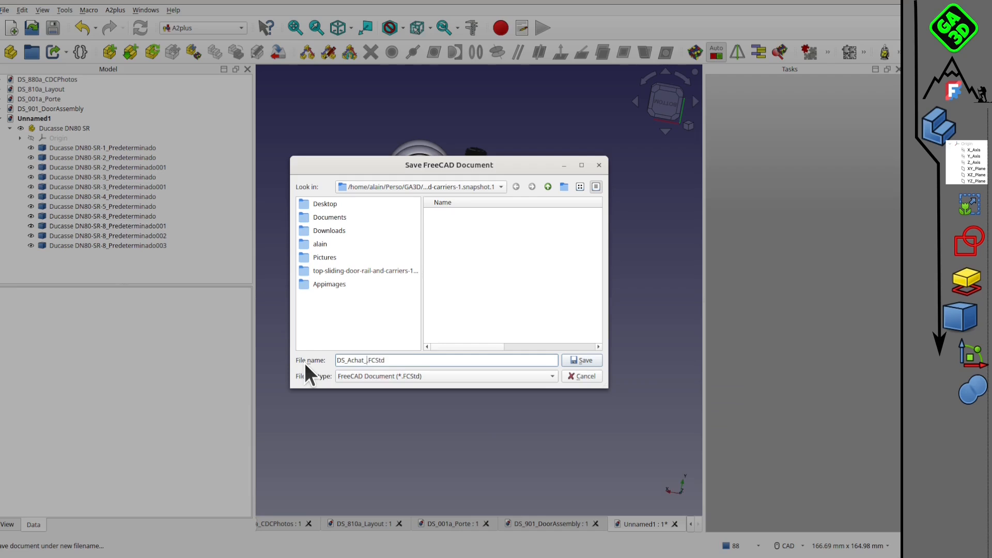
type("20a1_char")
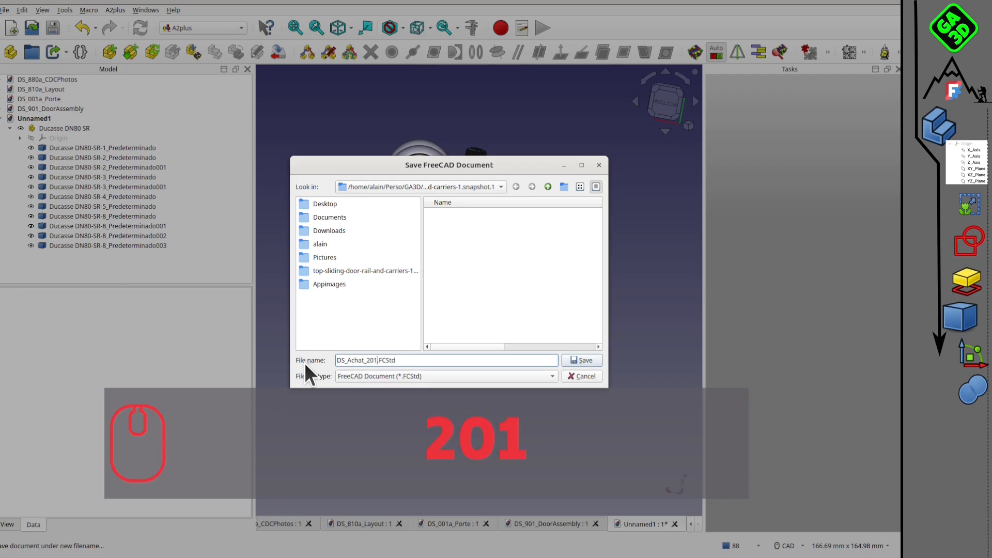
type("iot")
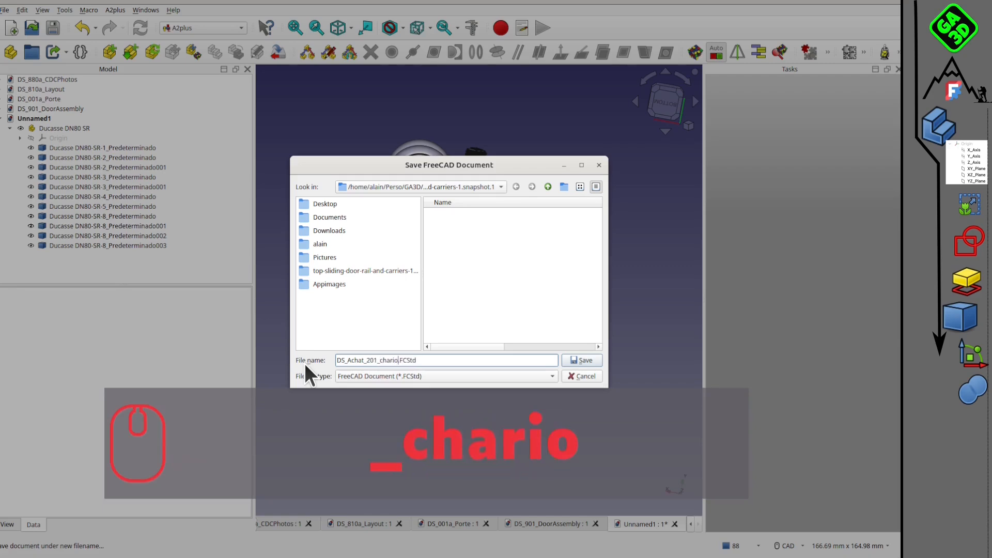
left_click(584, 361)
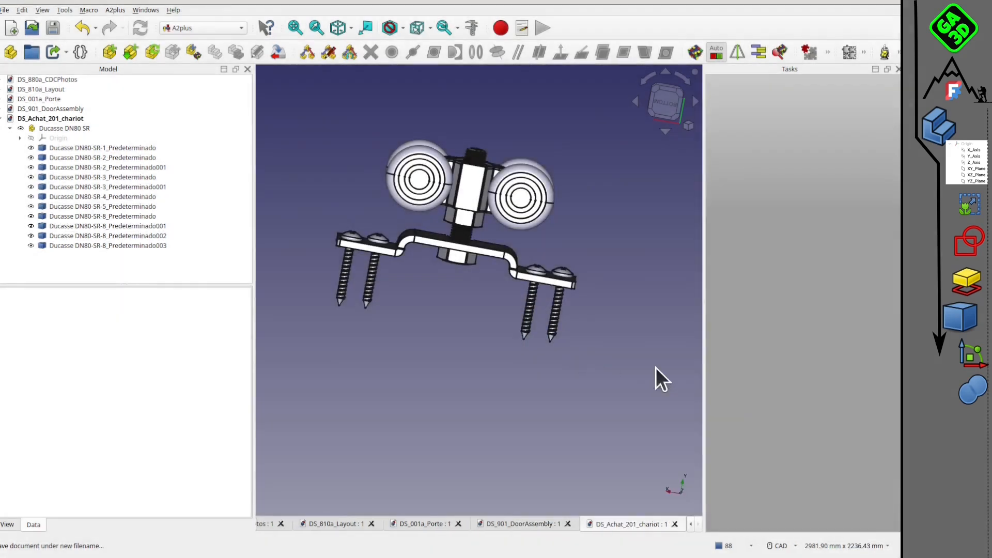
Return to DS_901_DoorAssembly and add DS_Achat_201_chariot.FCStd to it as an external part.
middle_click_drag(504, 274, 445, 331)
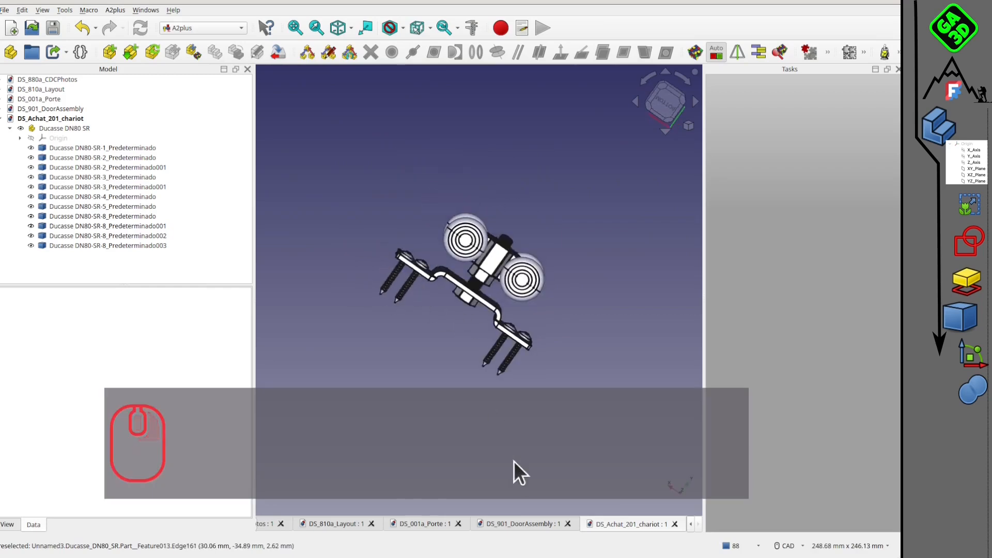
left_click(521, 524)
middle_click_drag(398, 301, 465, 288)
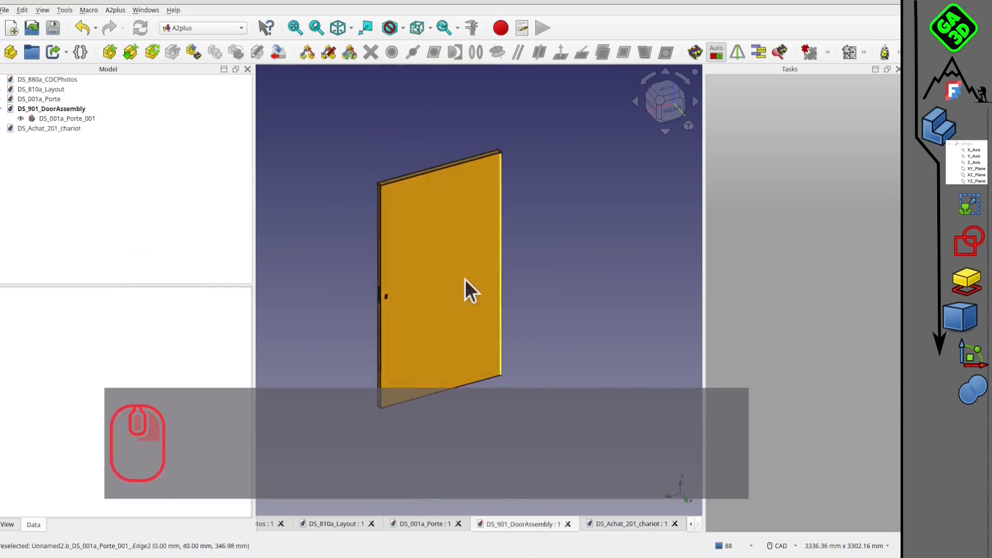
scroll(465, 288, "up", 3)
scroll(434, 228, "up", 5)
scroll(416, 251, "down", 2)
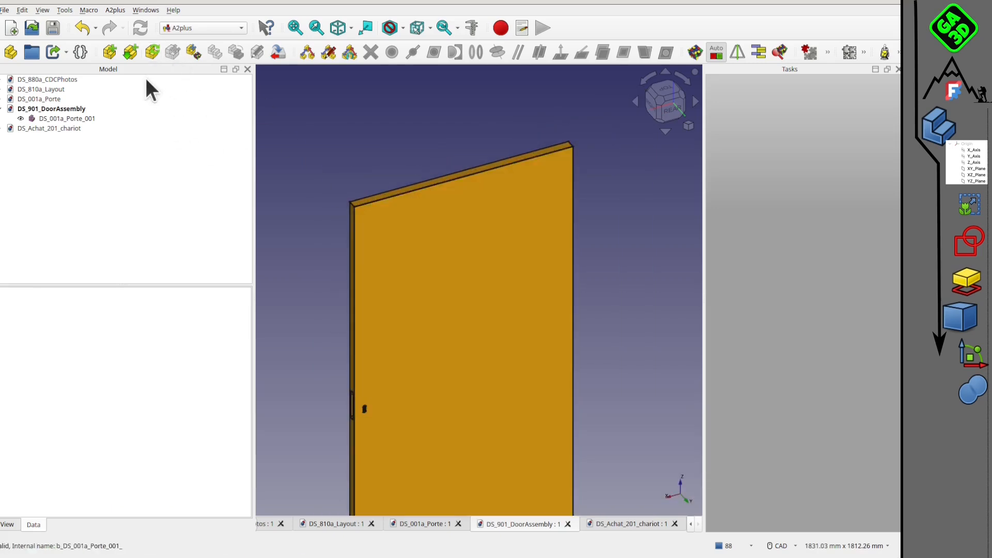
left_click(109, 53)
left_click(482, 213)
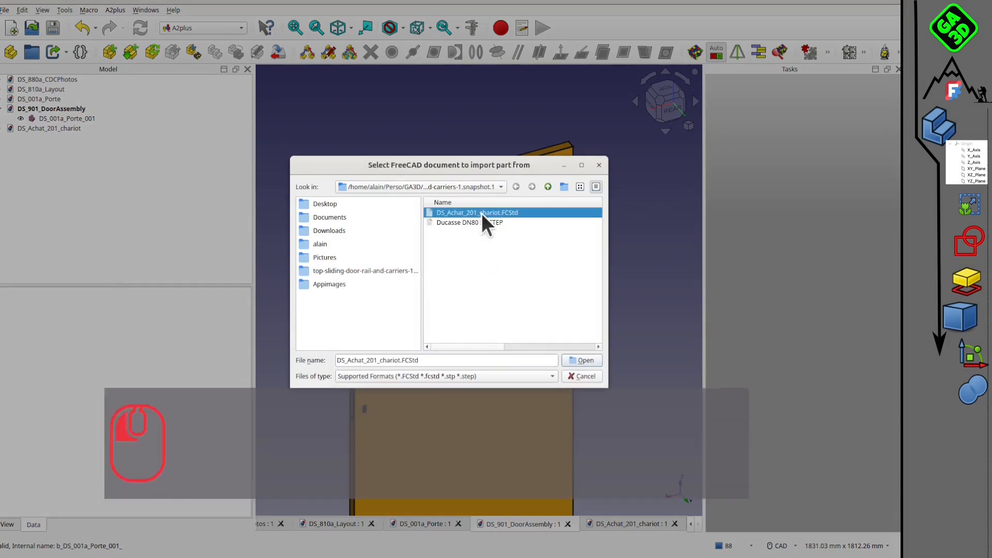
left_click(584, 376)
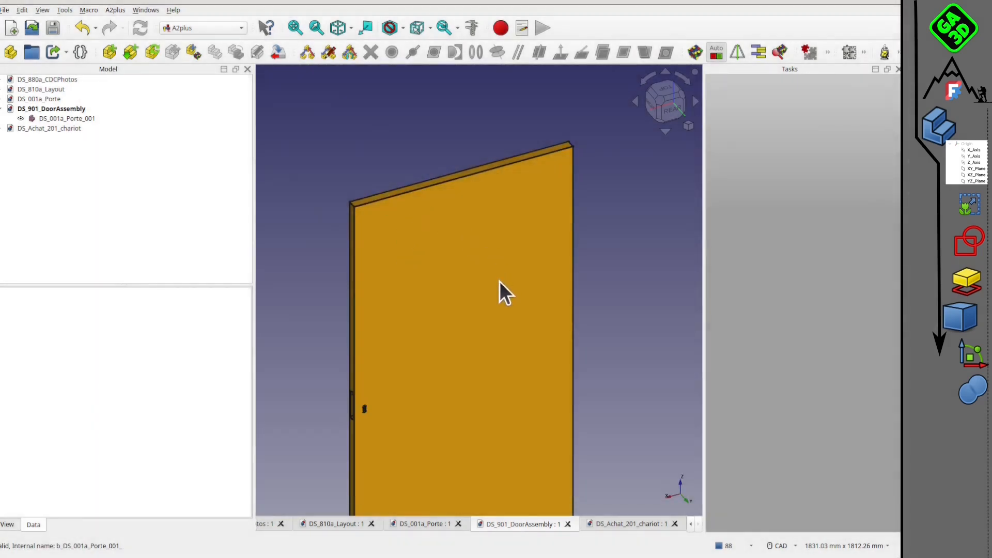
Place the imported carrier freely near the upper edge of the door panel.
scroll(554, 244, "down", 1)
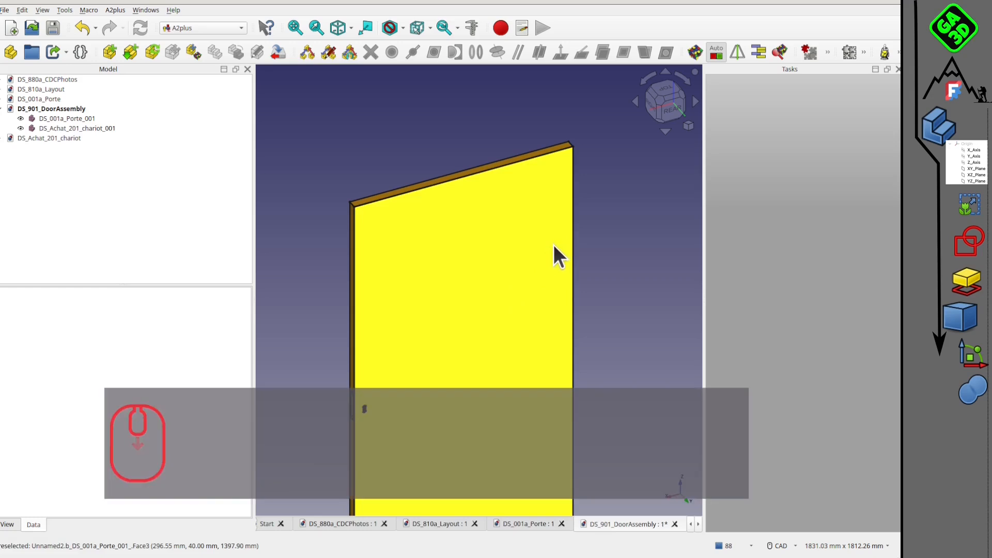
left_click(552, 248)
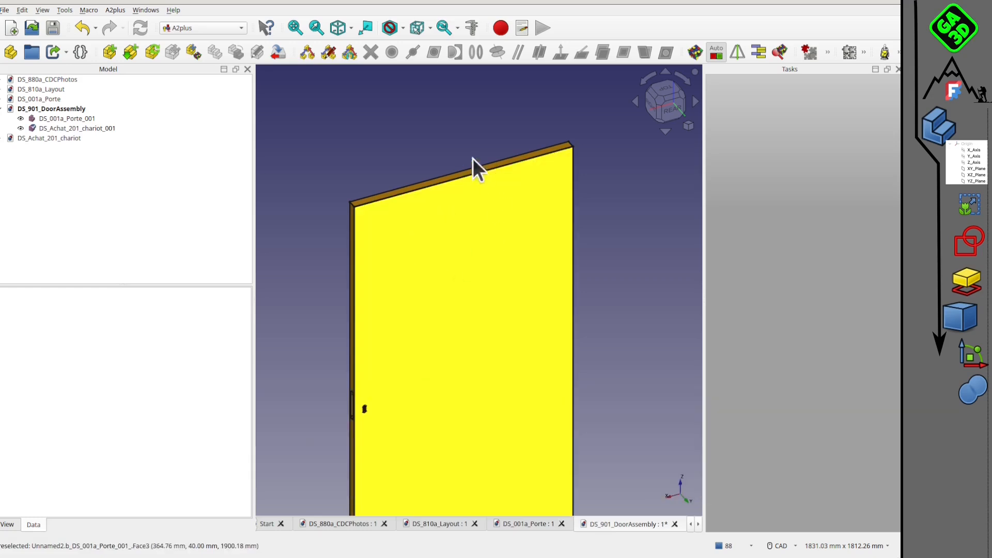
left_click(478, 162)
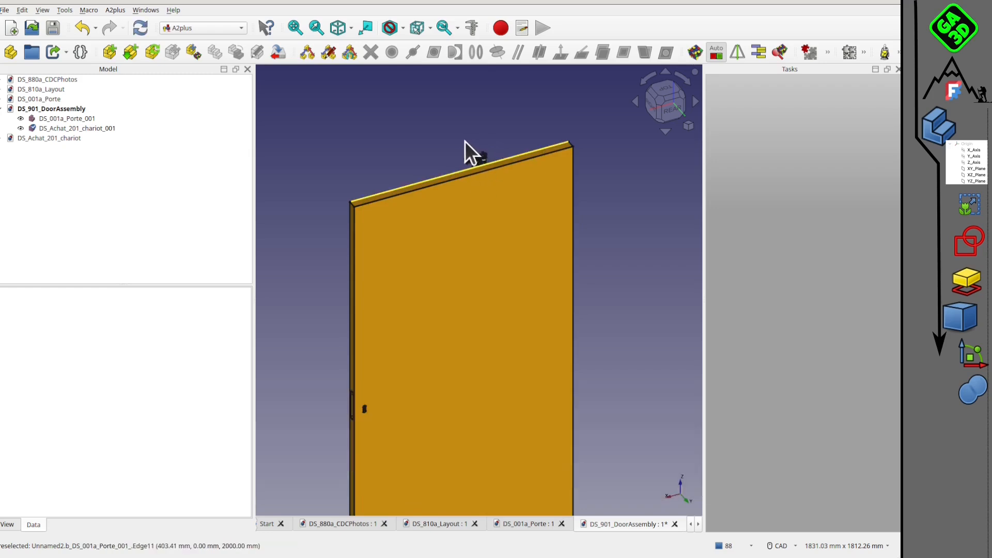
left_click(486, 146)
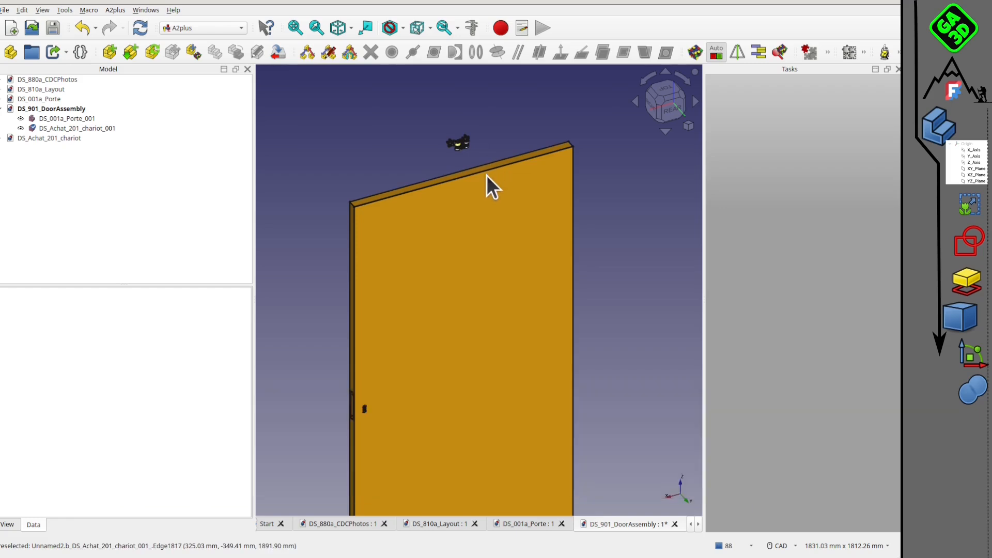
left_click(445, 216)
Transform the carrier: rotate it 90° about the X axis and move it above the door's top edge, to about Y 16.82 mm and Z 2071.80 mm.
middle_click_drag(546, 154, 620, 189)
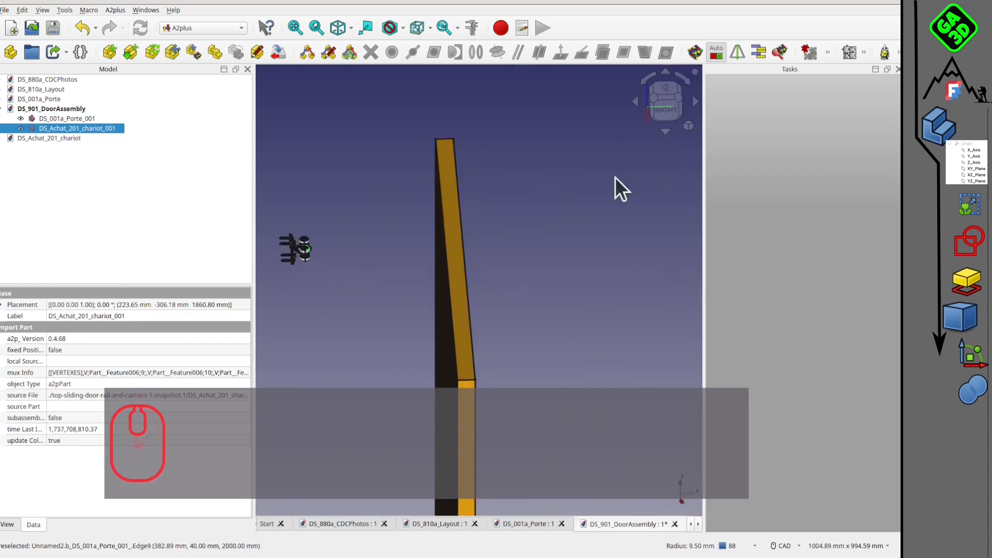
left_click(671, 113)
middle_click_drag(331, 280, 445, 279)
scroll(394, 216, "up", 8)
scroll(356, 305, "down", 4)
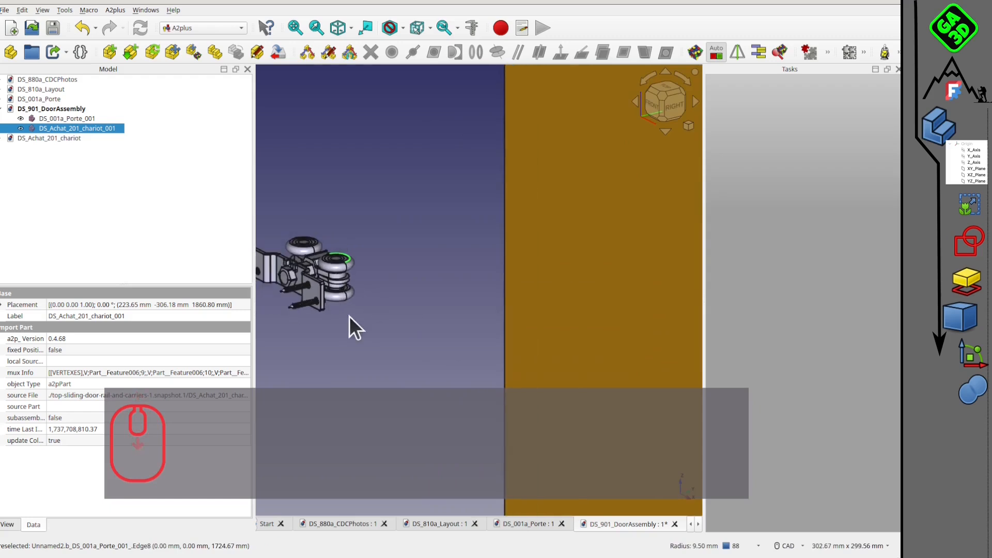
right_click(106, 127)
left_click(147, 133)
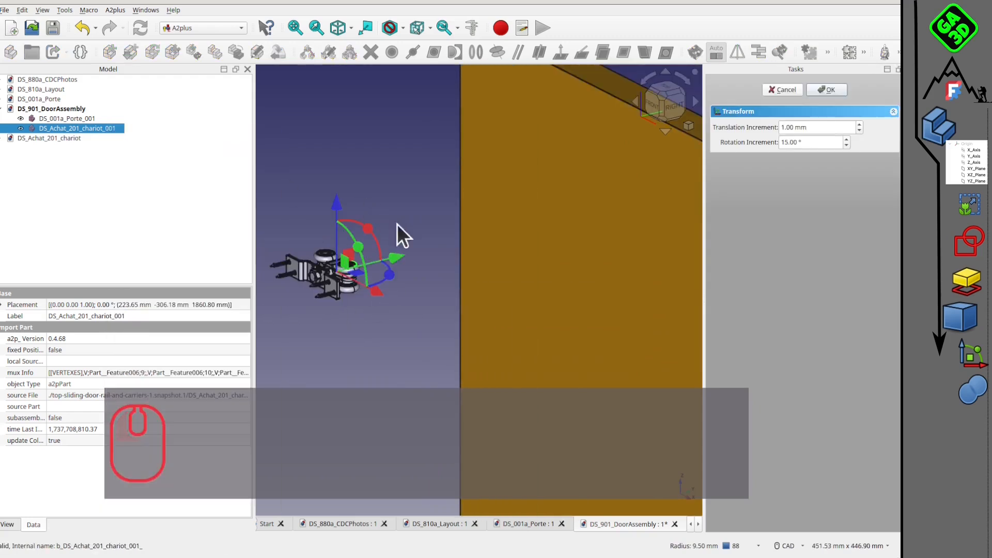
scroll(429, 265, "down", 4)
middle_click_drag(429, 264, 408, 261)
left_click(657, 98)
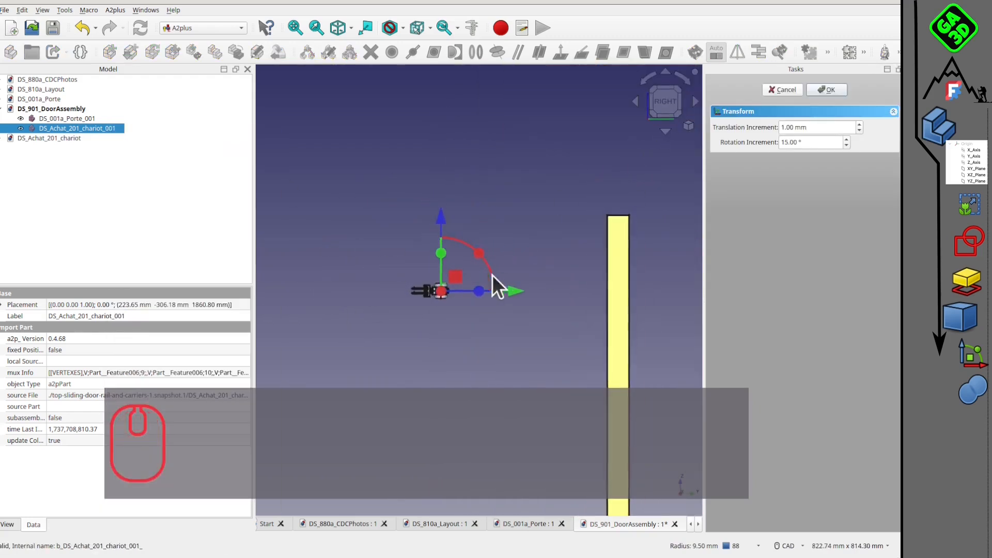
left_click_drag(482, 259, 607, 175)
key("1")
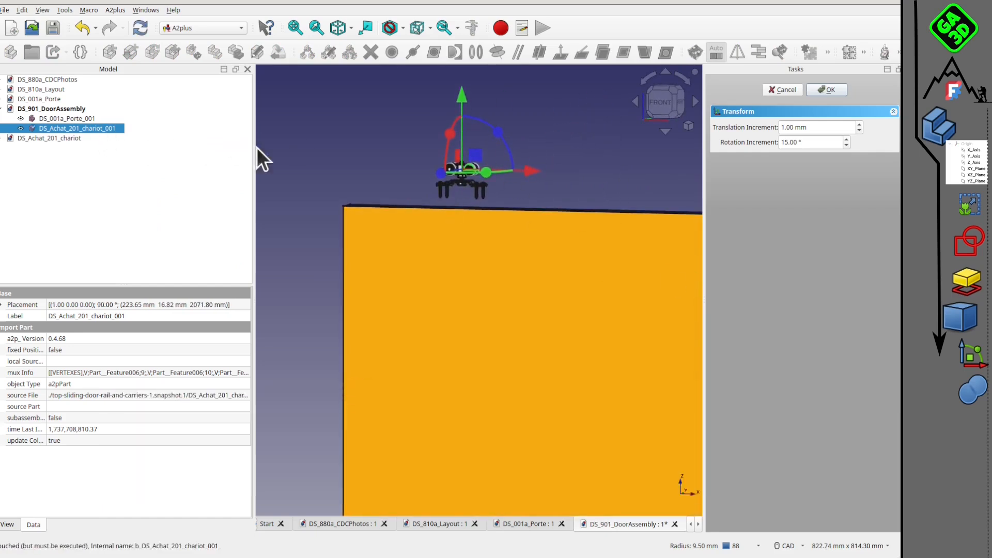
left_click(825, 90)
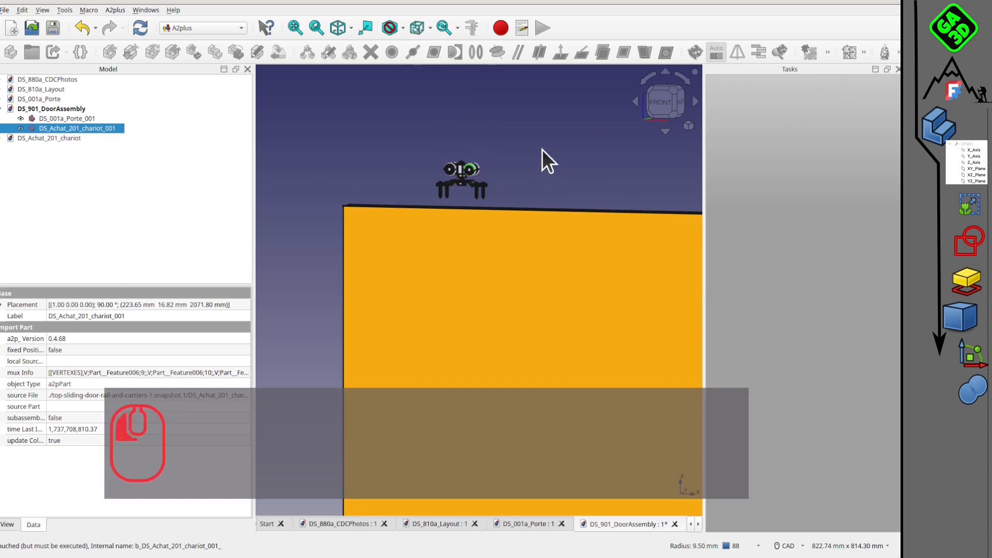
Make the underside of the carrier's mounting plate coincident with the door panel's top face, with aligned direction and 0 mm offset.
scroll(491, 171, "up", 2)
scroll(491, 172, "up", 5)
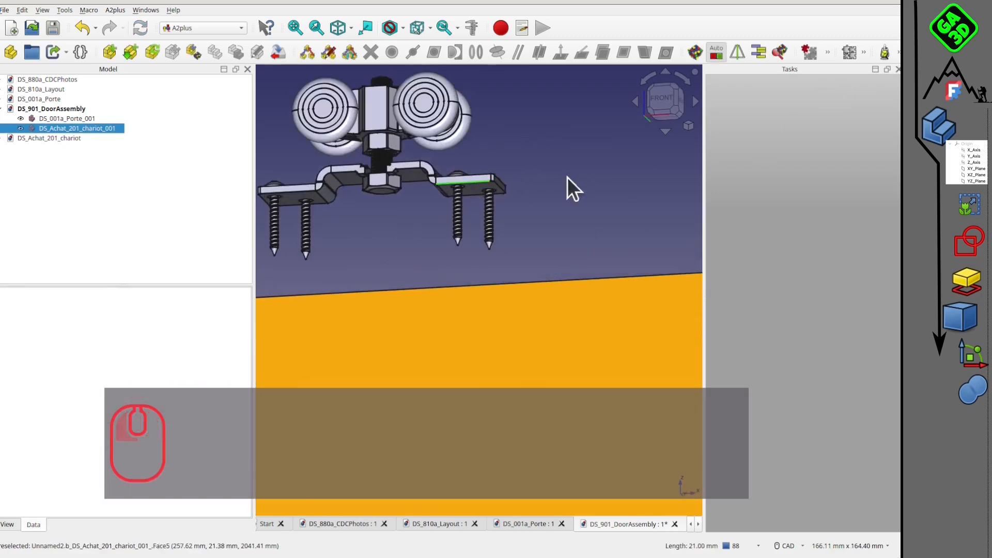
scroll(483, 200, "up", 3)
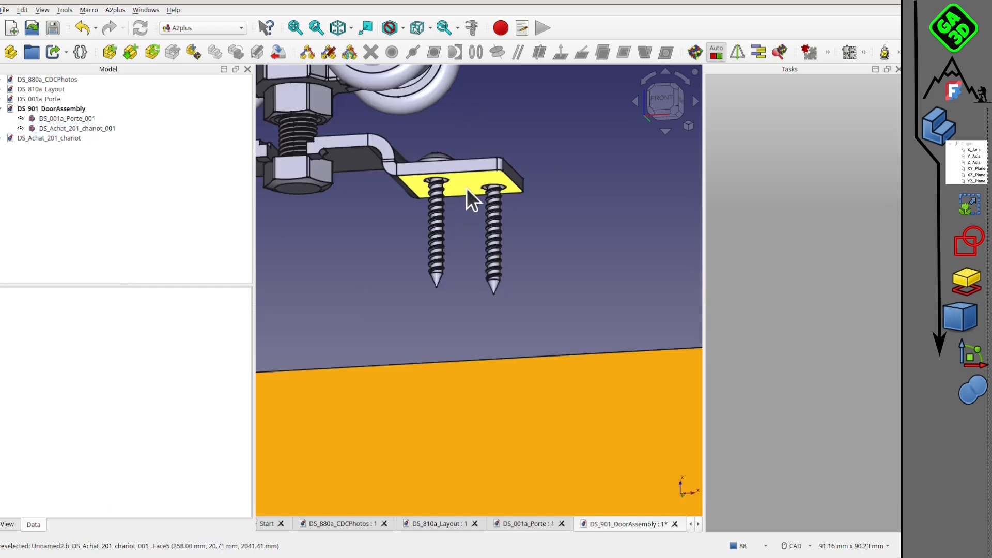
left_click(466, 188)
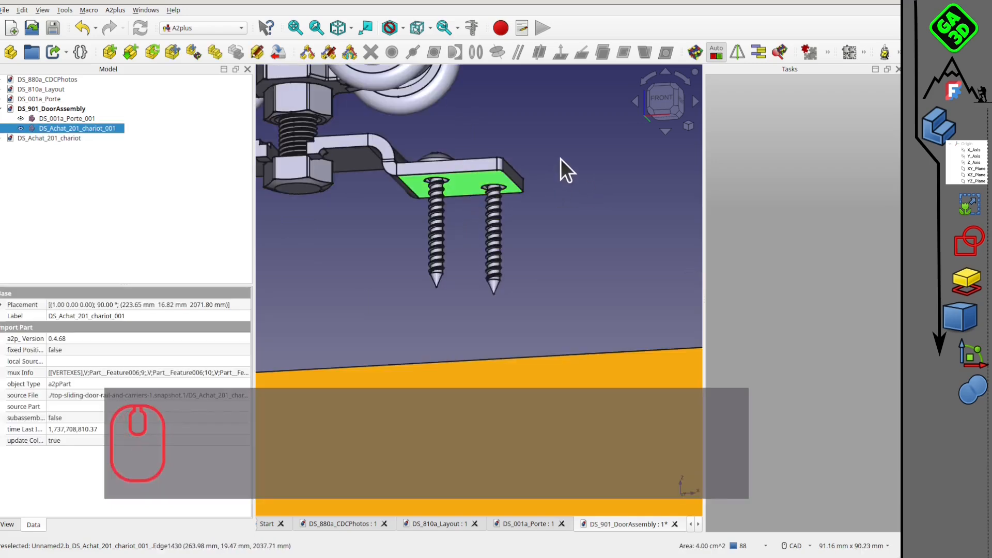
scroll(560, 160, "down", 5)
middle_click_drag(560, 165, 578, 232)
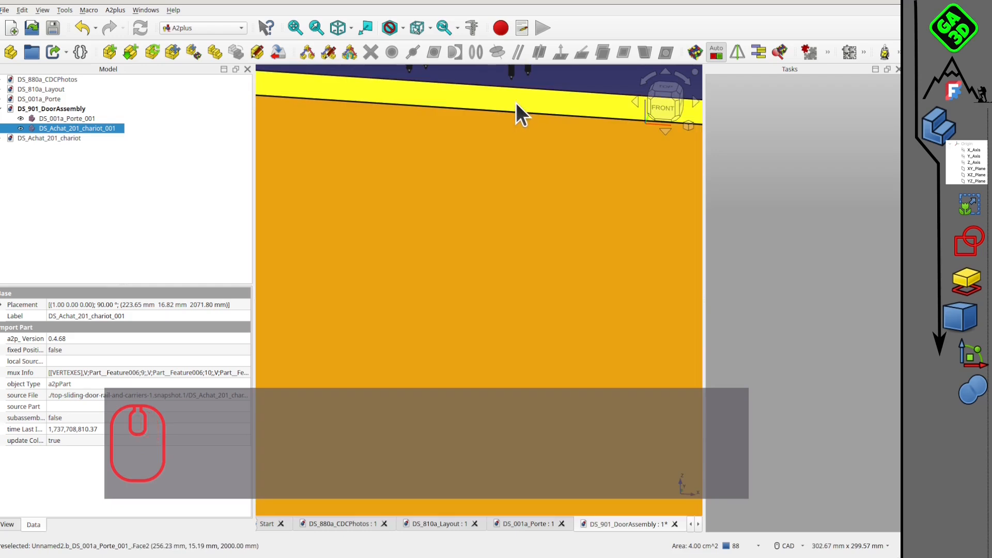
left_click(516, 102, "ctrl")
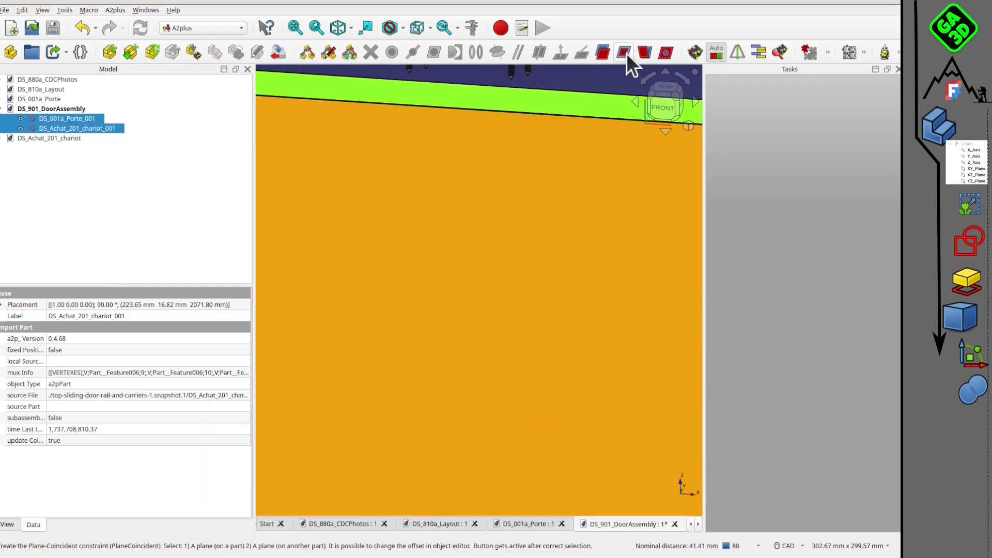
left_click(624, 52)
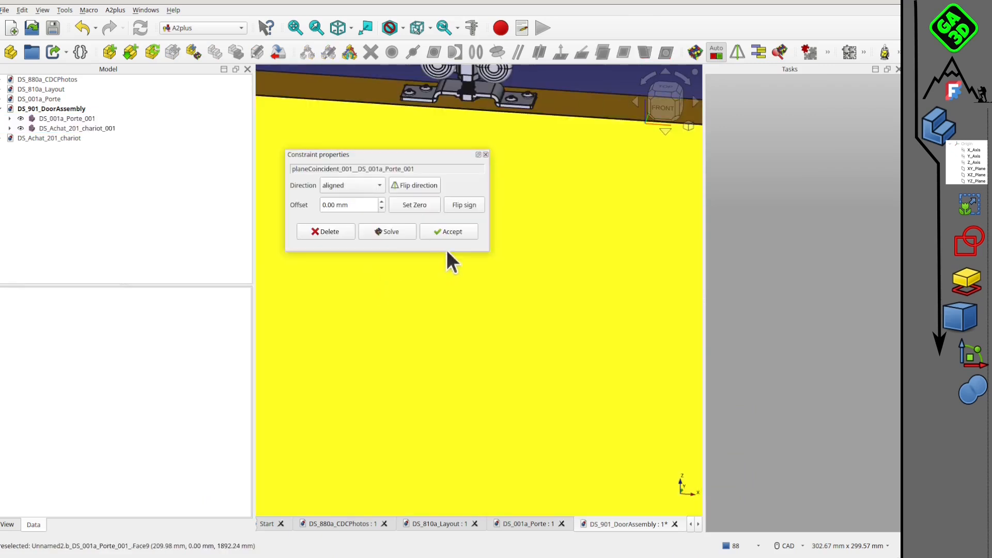
left_click(457, 228)
Transform the carrier 2 mm across the door's thickness, to Y 18.82 mm, using the top view.
scroll(489, 194, "down", 3)
middle_click_drag(478, 197, 515, 268)
left_click(671, 96)
middle_click_drag(492, 216, 415, 220)
scroll(418, 224, "down", 4)
scroll(445, 256, "up", 5)
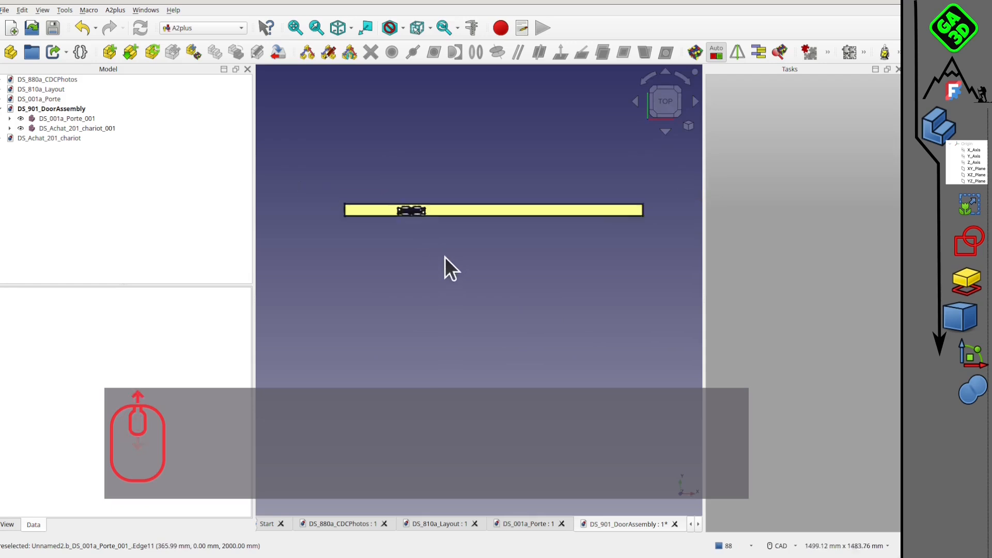
middle_click_drag(487, 235, 445, 240)
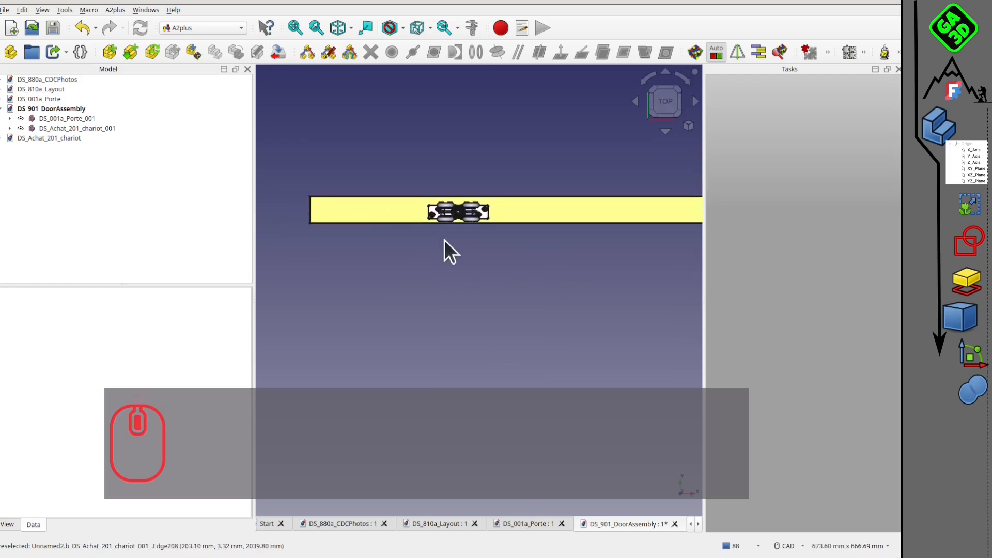
scroll(451, 235, "up", 2)
scroll(451, 235, "up", 1)
scroll(488, 277, "down", 4)
middle_click_drag(533, 292, 441, 209)
scroll(347, 225, "up", 4)
middle_click_drag(395, 125, 460, 168)
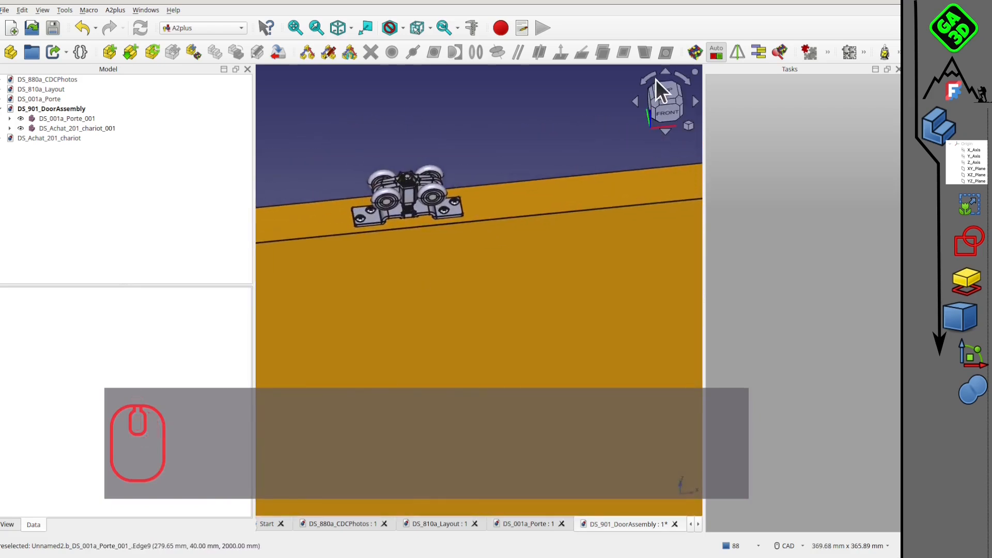
left_click(668, 89)
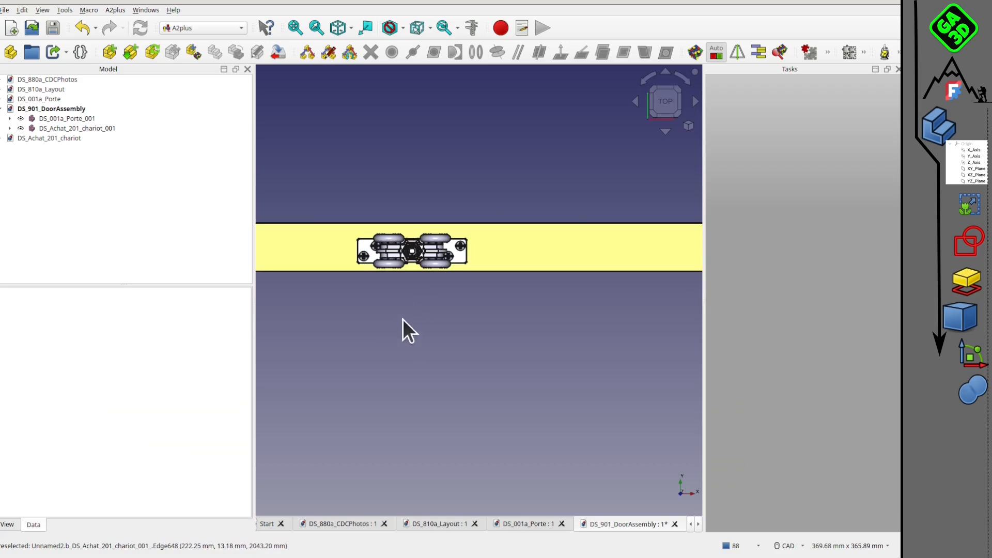
left_click_drag(85, 128, 140, 169)
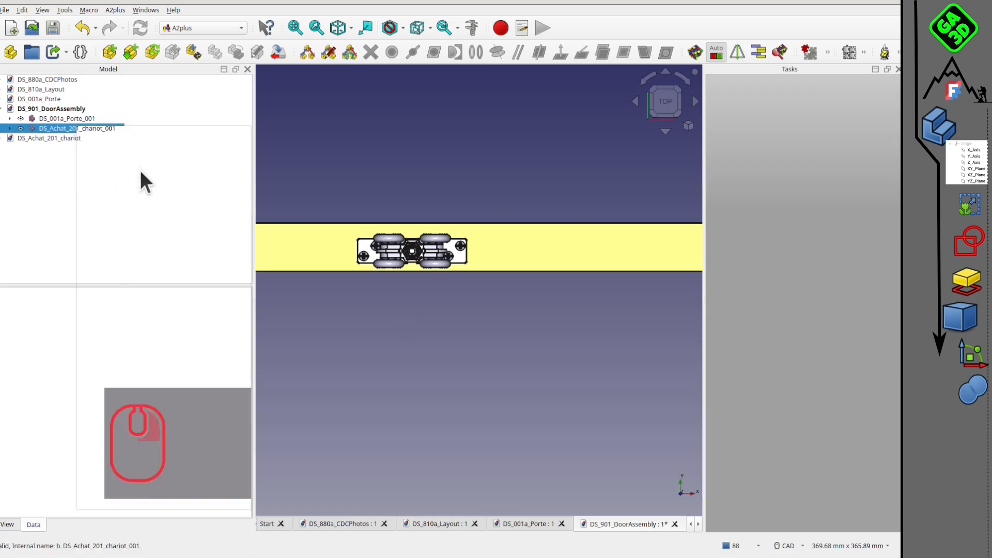
left_click(117, 135)
left_click_drag(415, 322, 417, 317)
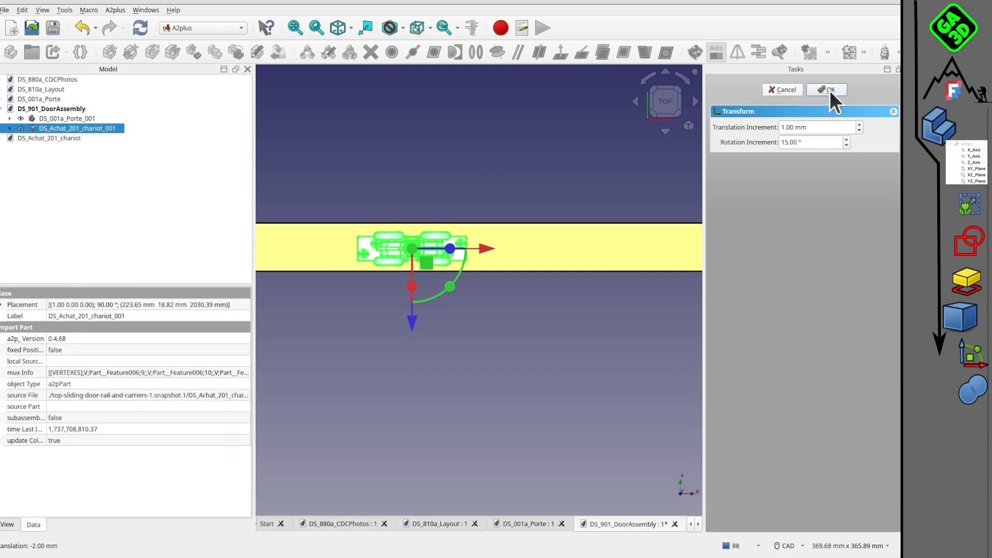
left_click(828, 90)
Duplicate the DS_Achat_201_chariot_001 carrier within the door assembly by copying and pasting it.
scroll(500, 187, "down", 5)
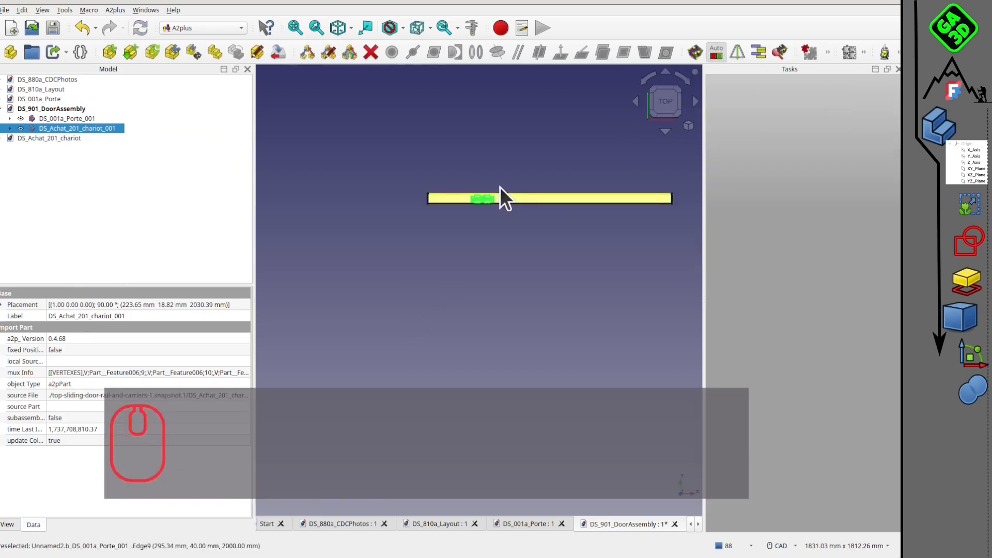
left_click(514, 237)
scroll(509, 235, "up", 1)
left_click(77, 128)
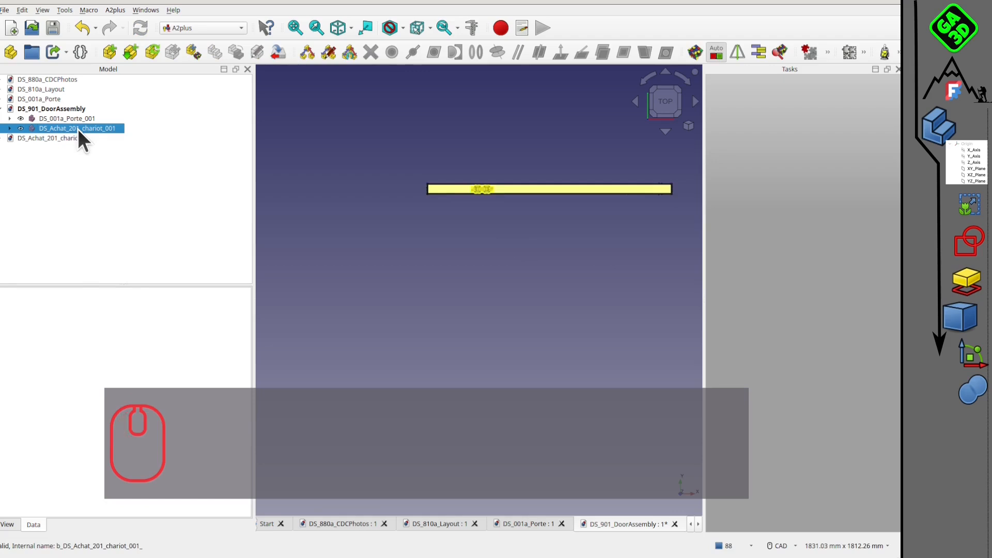
key("ctrl+c")
key("ctrl+v")
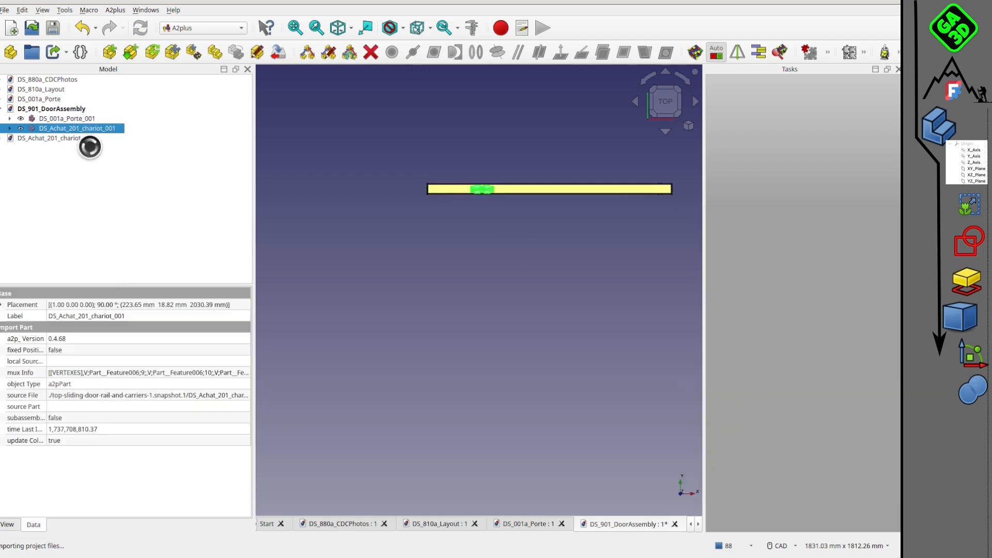
left_click(76, 138)
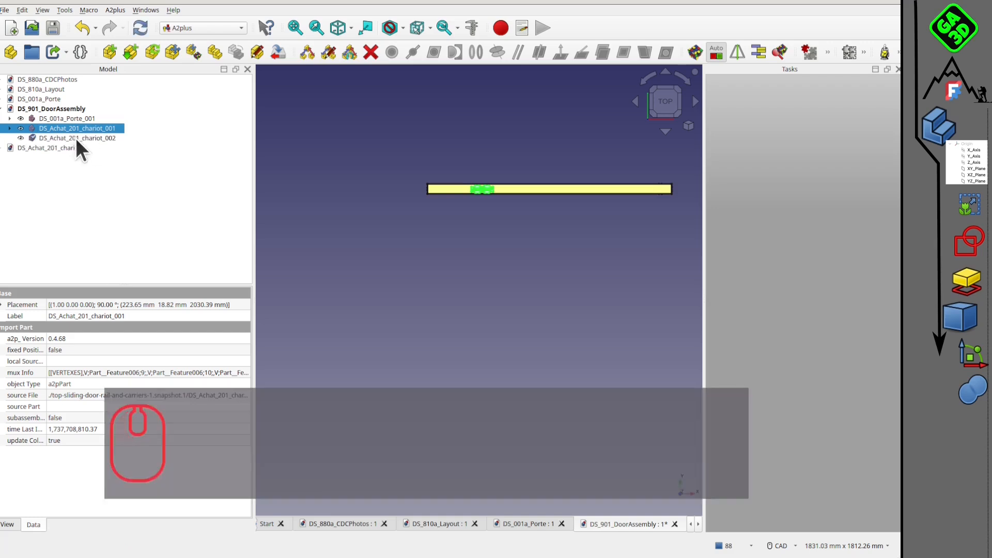
Transform the copied carrier along the door's top edge towards its other end, to about X 706.65 mm.
right_click(69, 140)
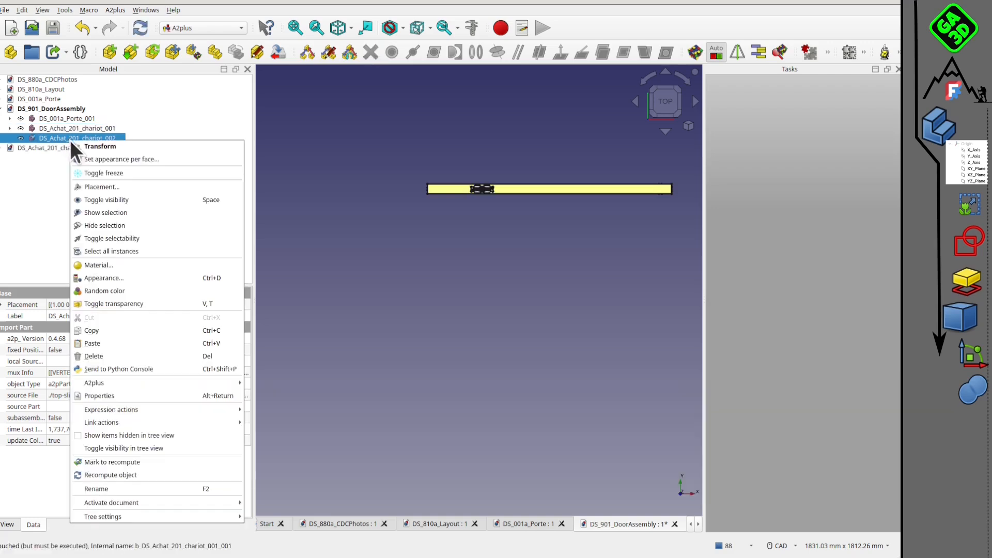
left_click(98, 147)
left_click_drag(553, 187, 671, 207)
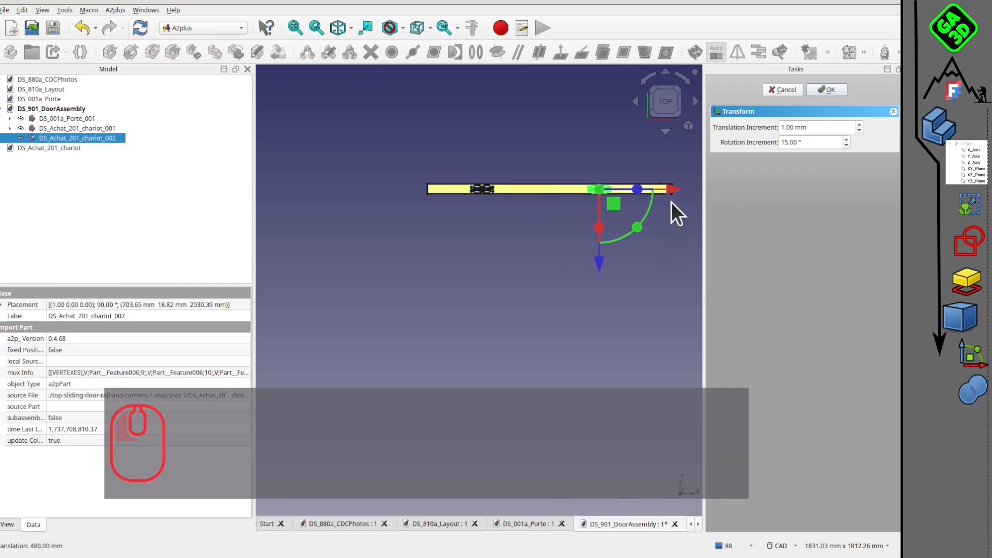
scroll(671, 207, "up", 3)
left_click_drag(501, 216, 508, 215)
left_click(828, 90)
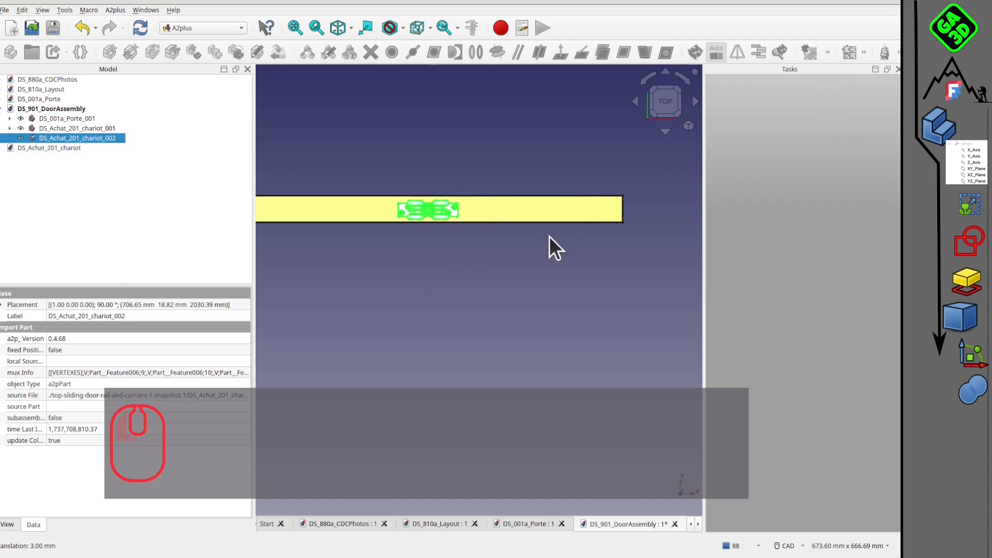
left_click(398, 291)
Examine the door panel with its two carriers from several angles.
scroll(405, 290, "down", 4)
middle_click_drag(404, 280, 480, 146)
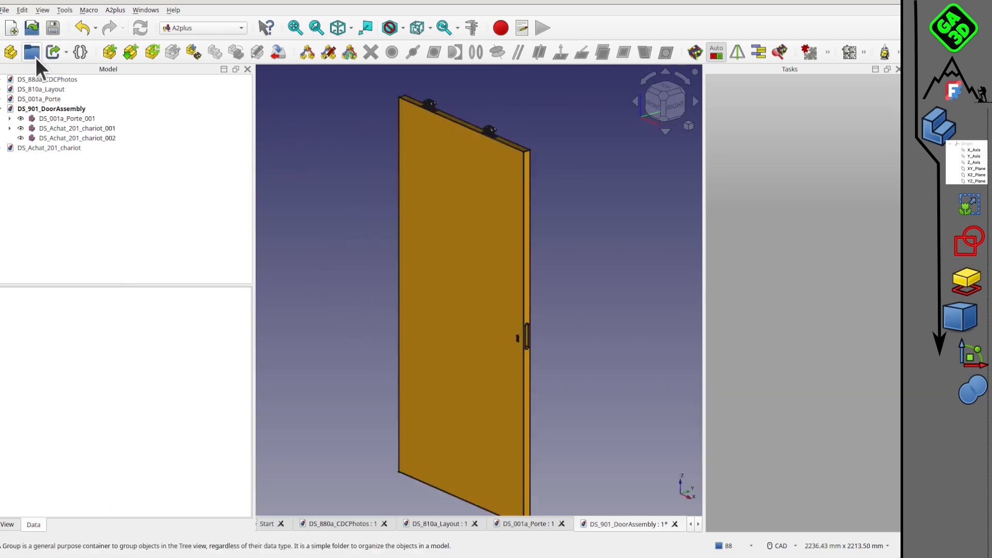
scroll(492, 113, "up", 2)
middle_click_drag(504, 154, 435, 178)
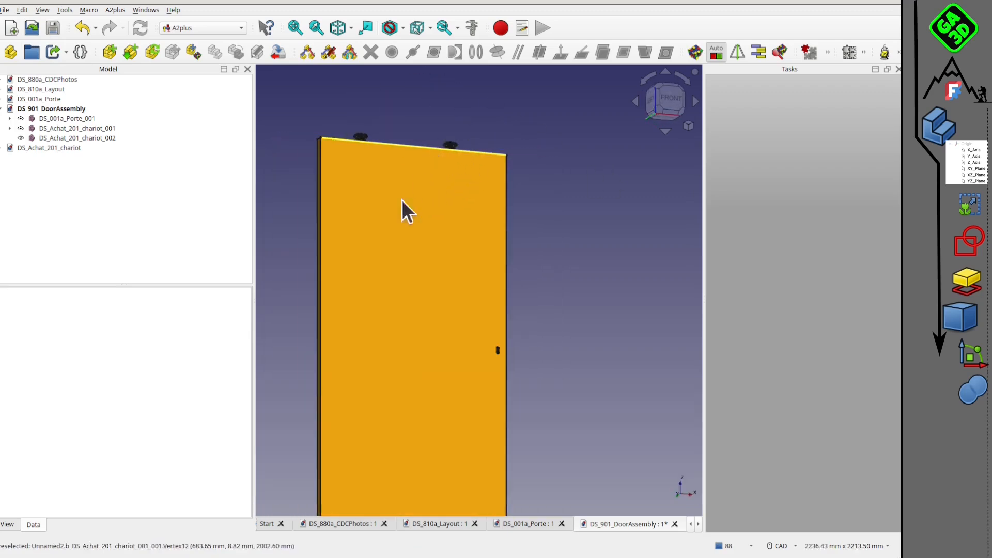
middle_click_drag(383, 155, 498, 166)
scroll(504, 279, "down", 1)
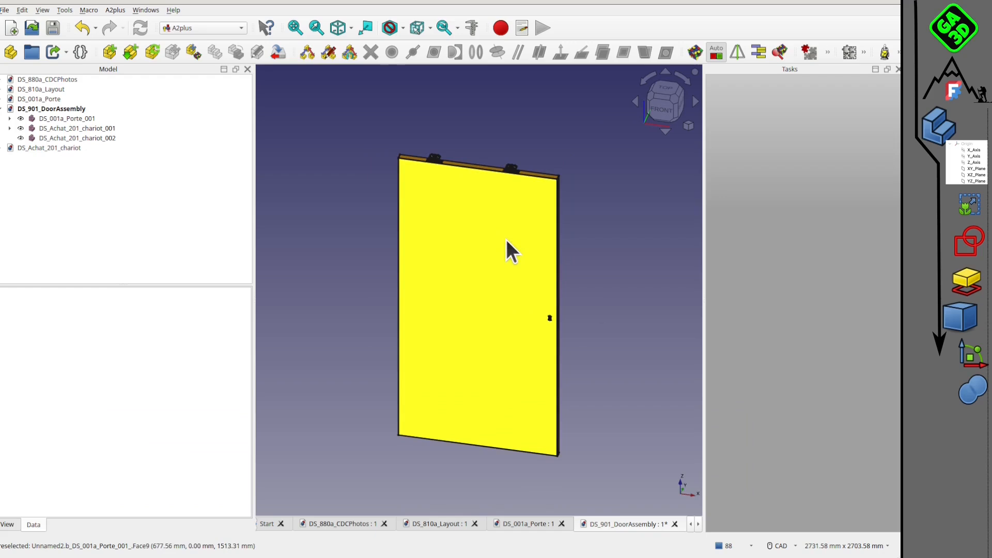
middle_click_drag(506, 240, 495, 289)
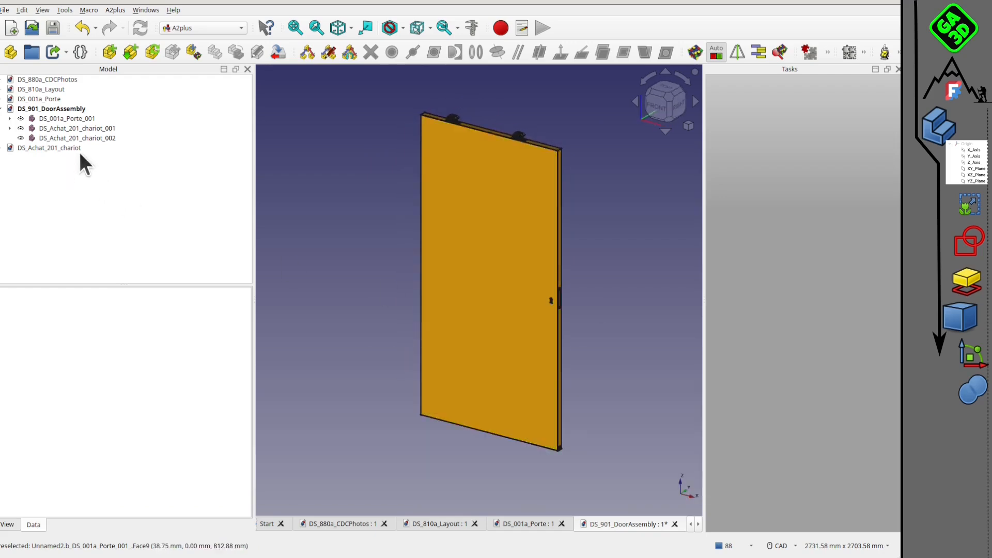
middle_click_drag(394, 208, 351, 229)
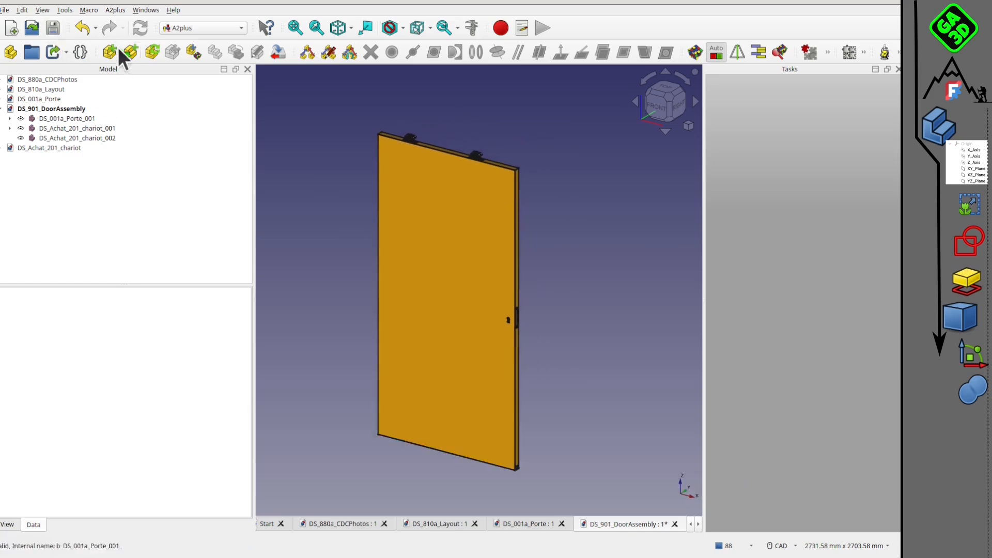
Save DS_901_DoorAssembly and switch to the DS_810a_Layout document.
left_click(54, 28)
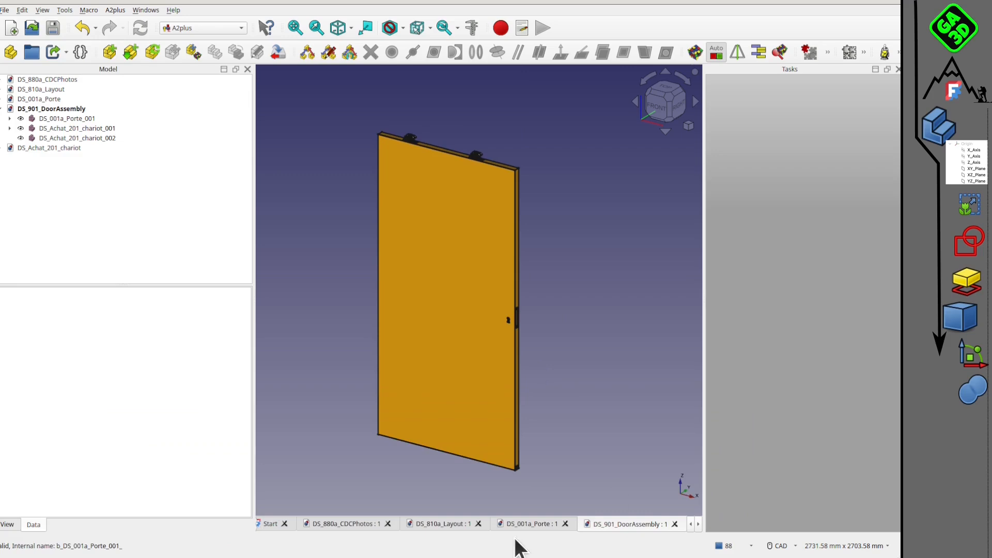
left_click(538, 525)
left_click(449, 525)
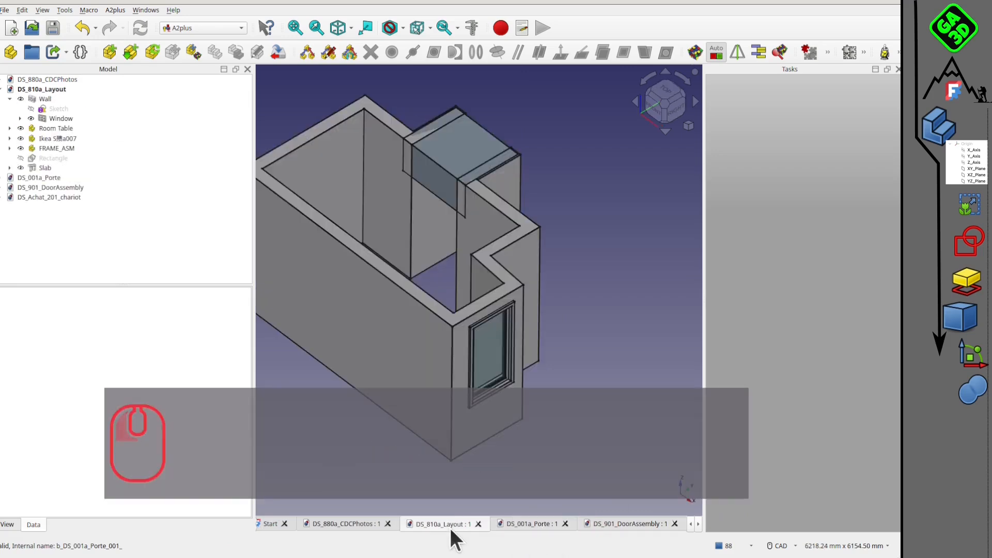
Measure the distance from the slab's lower front corner above the opening to the wall's vertical inner corner edge, using wireframe display.
scroll(445, 275, "up", 3)
middle_click_drag(448, 279, 497, 343)
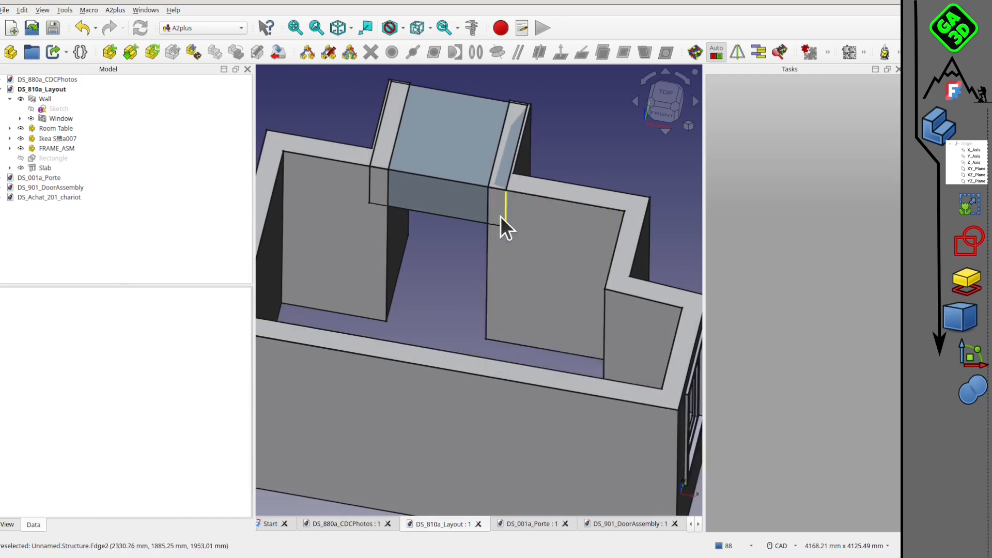
middle_click_drag(412, 309, 510, 305)
middle_click_drag(461, 265, 479, 211)
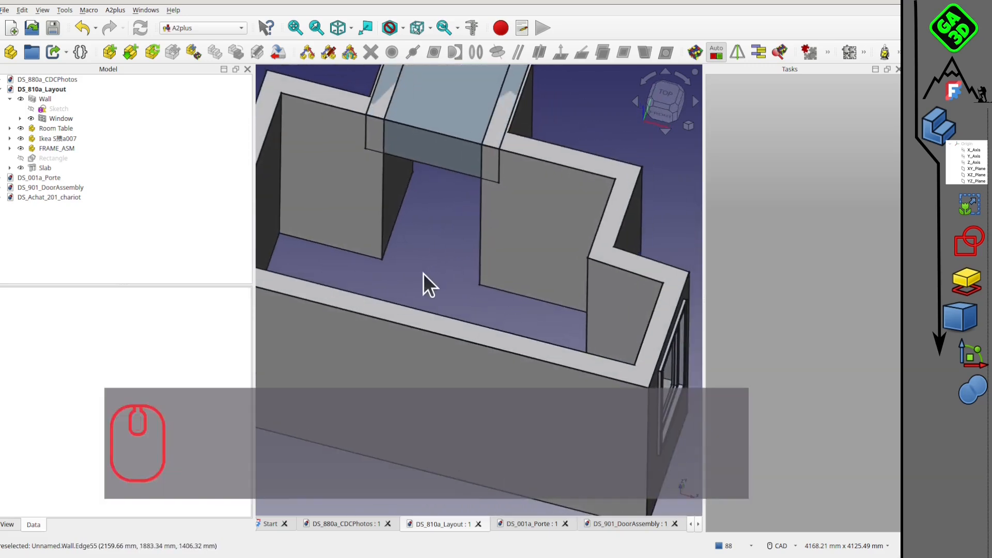
middle_click_drag(422, 276, 438, 290)
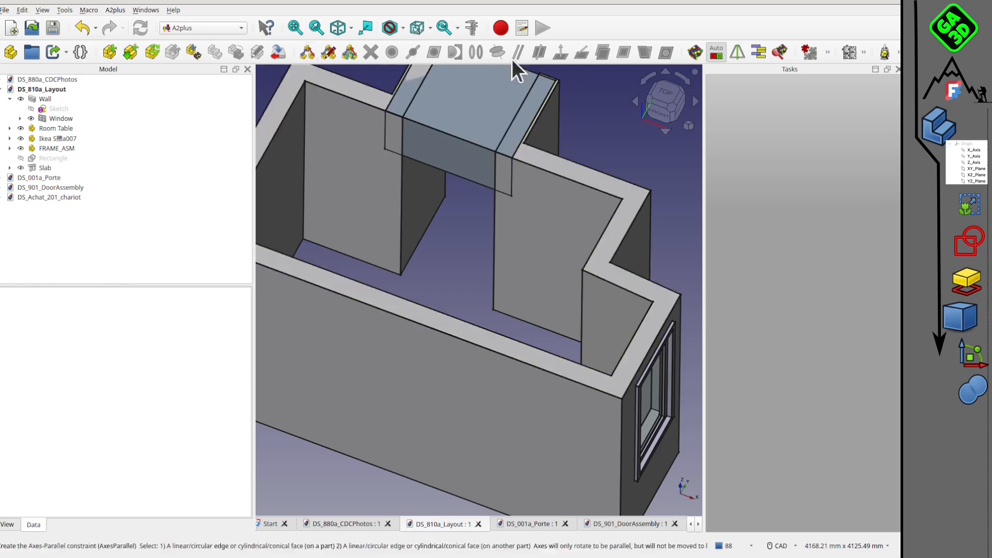
left_click(472, 28)
left_click(511, 198)
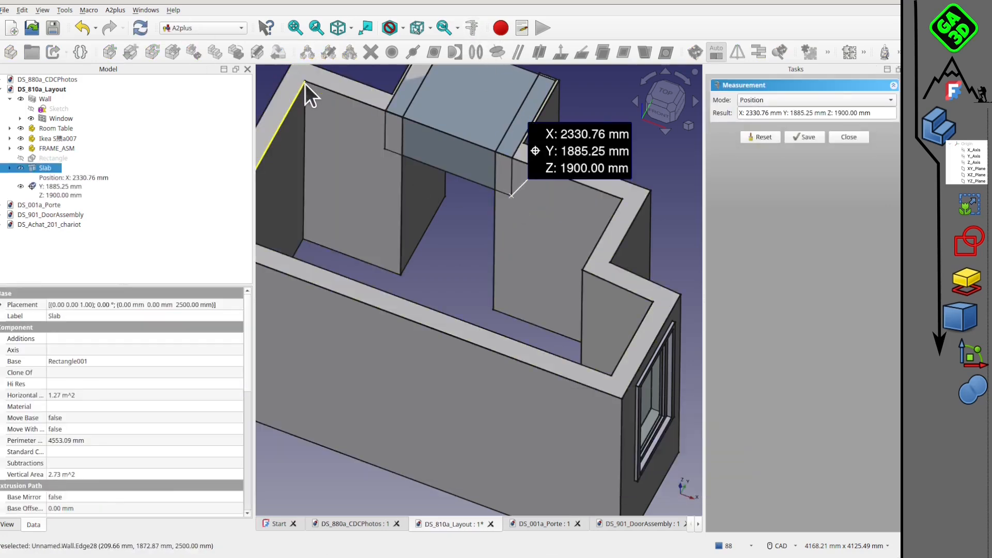
scroll(302, 119, "up", 3)
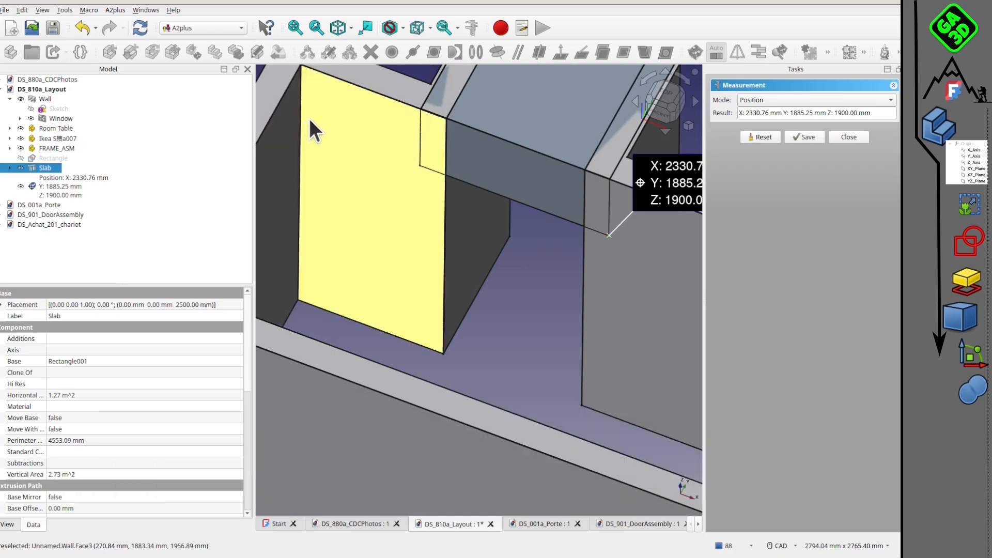
key("v")
key("3")
left_click(300, 120)
scroll(532, 280, "down", 3)
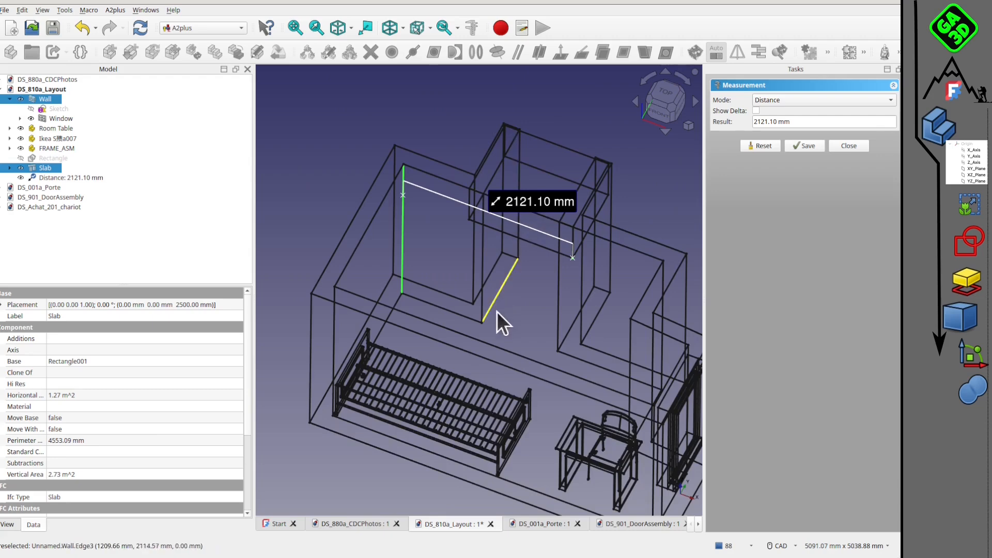
middle_click_drag(517, 296, 531, 247)
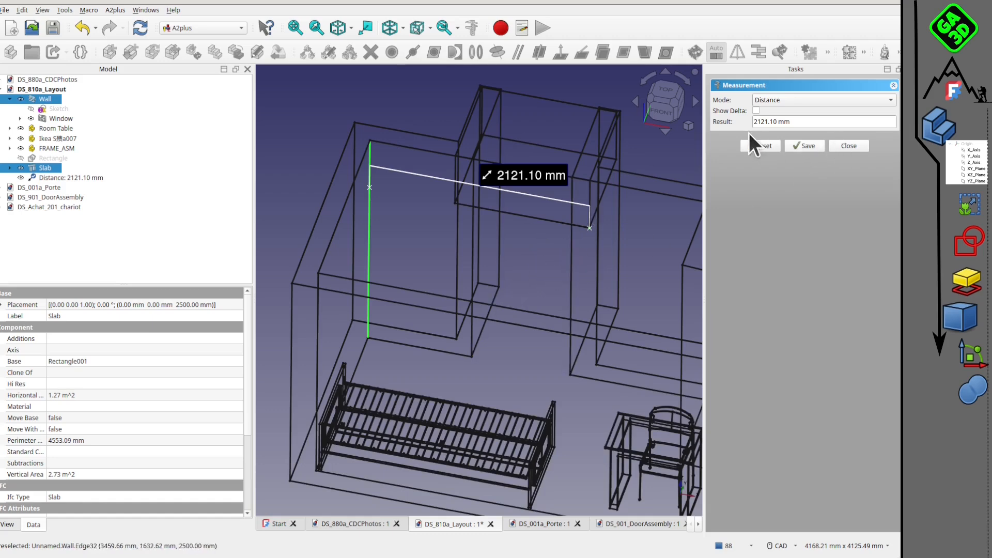
left_click(848, 146)
Return the room layout from wireframe to the shaded display with edge lines.
left_click(516, 298)
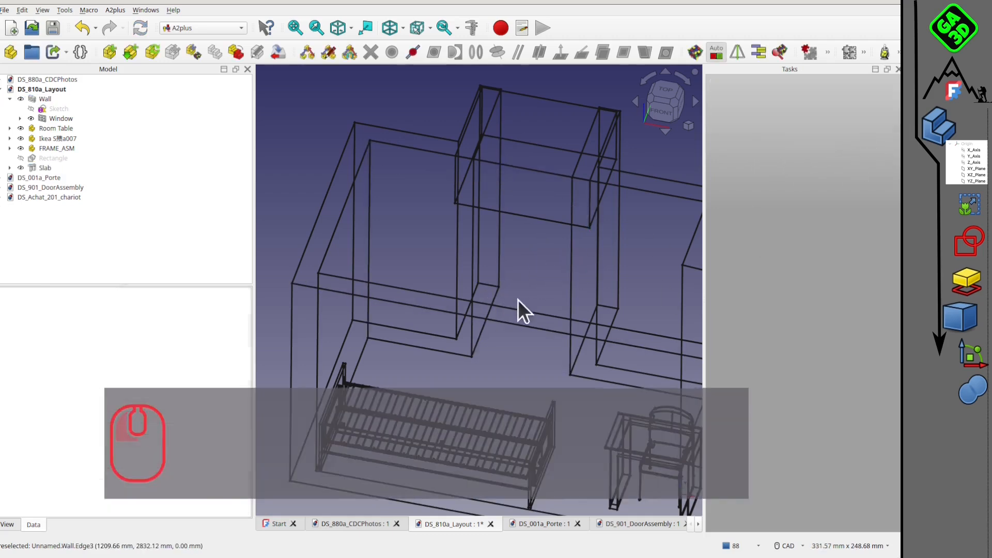
scroll(512, 303, "down", 2)
key("v")
key("7")
scroll(495, 273, "down", 1)
mouse_move(495, 272)
middle_mouse_down()
mouse_move(463, 292)
mouse_move(483, 287)
mouse_move(478, 243)
middle_mouse_up()
scroll(492, 309, "up", 1)
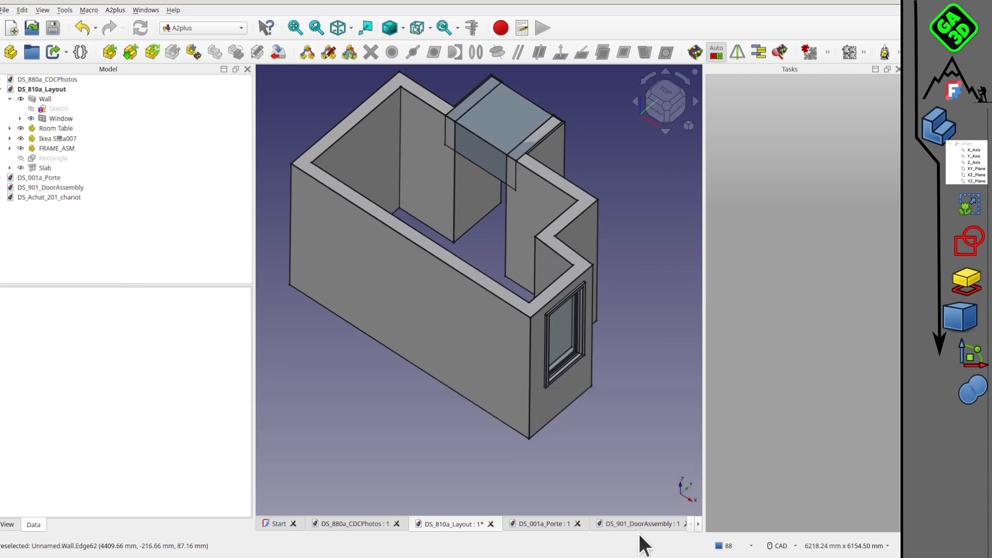
Close the DS_Achat_201_chariot document and save DS_901_DoorAssembly.
scroll(569, 529, "down", 1)
left_click(643, 525)
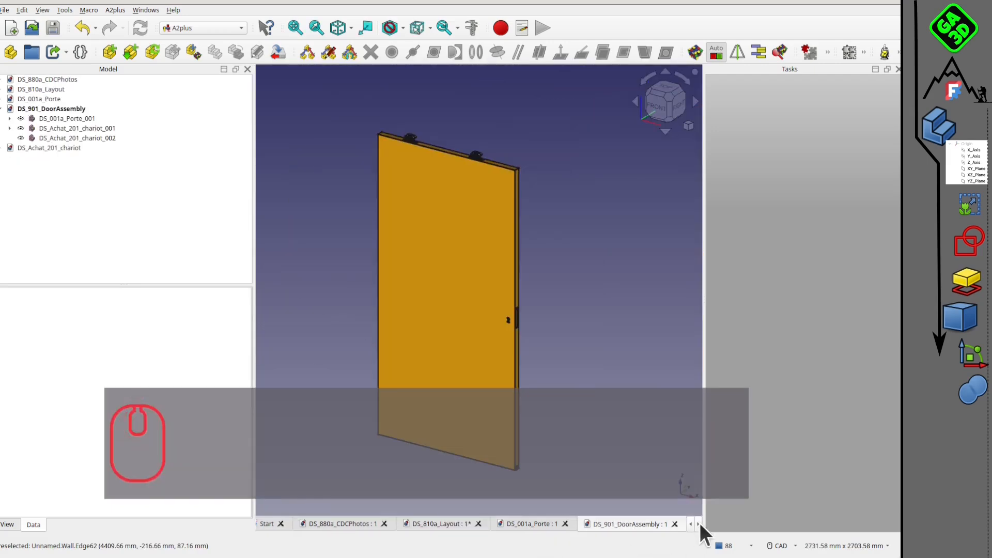
left_click(699, 524)
left_click(639, 528)
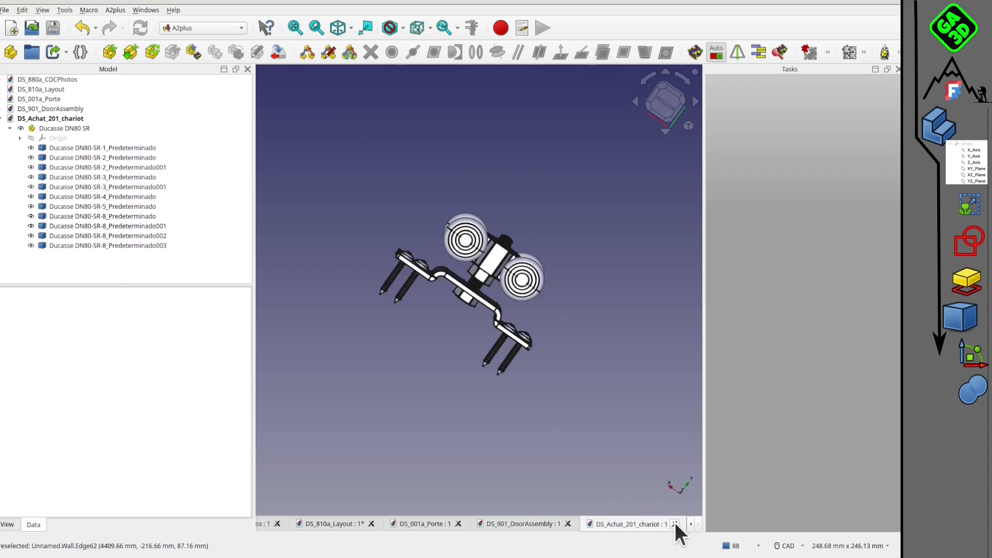
left_click(675, 523)
left_click(54, 28)
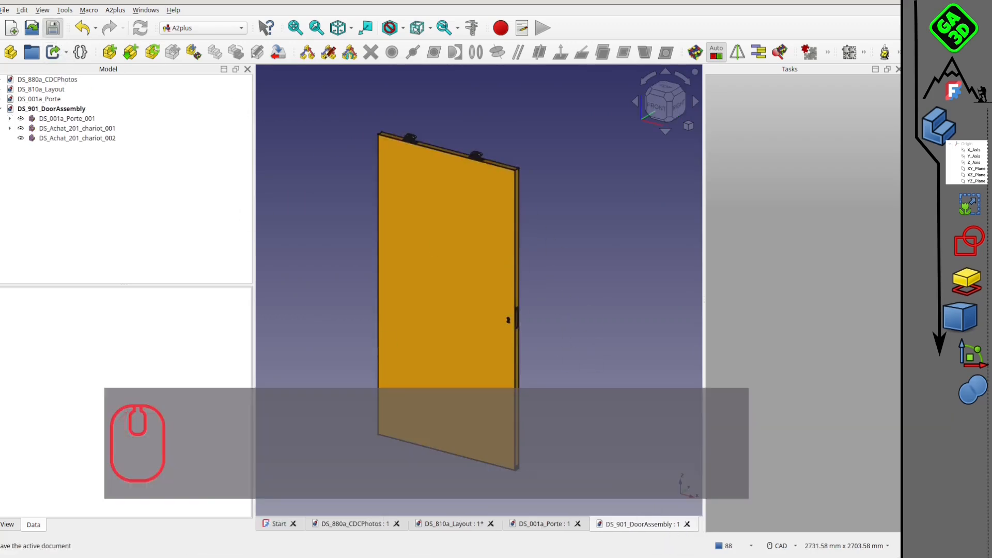
Create a new document and import Ducasse DN80 SR.STEP into it.
left_click(12, 29)
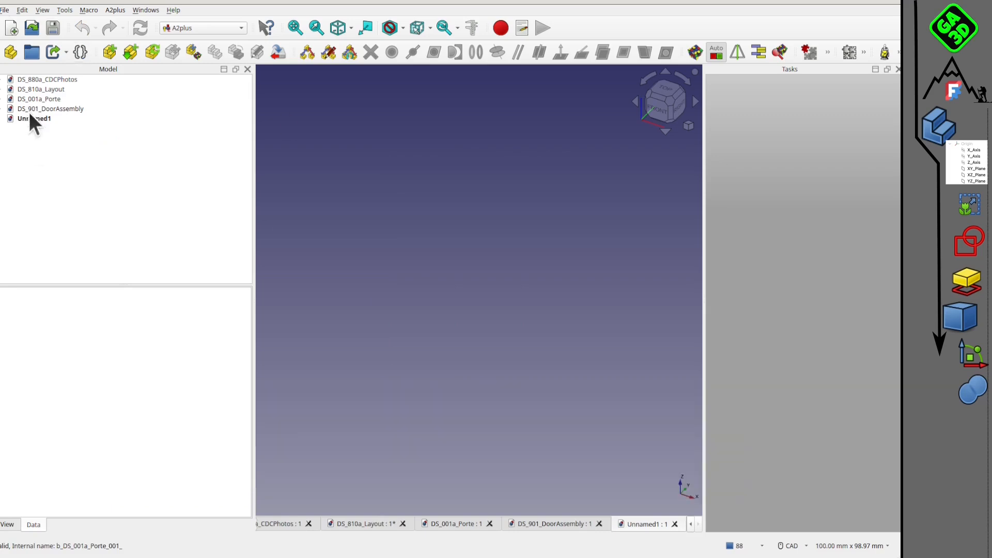
left_click(7, 10)
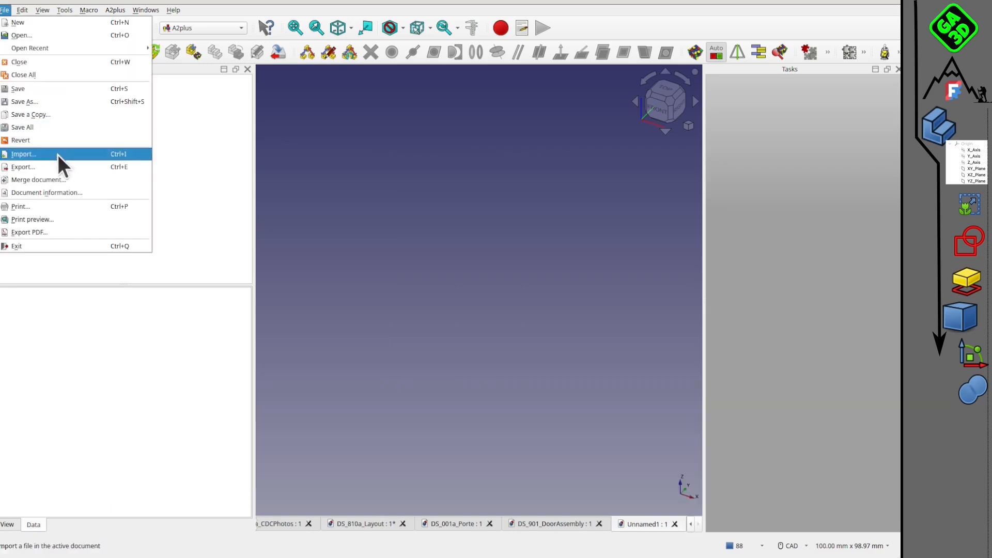
left_click(57, 154)
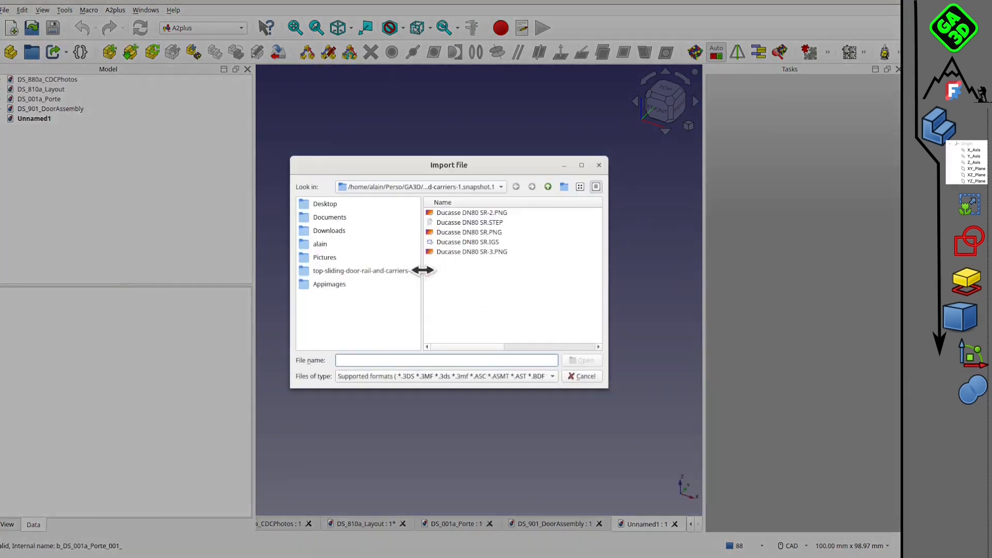
left_click(496, 223)
left_click(582, 360)
left_click(517, 365)
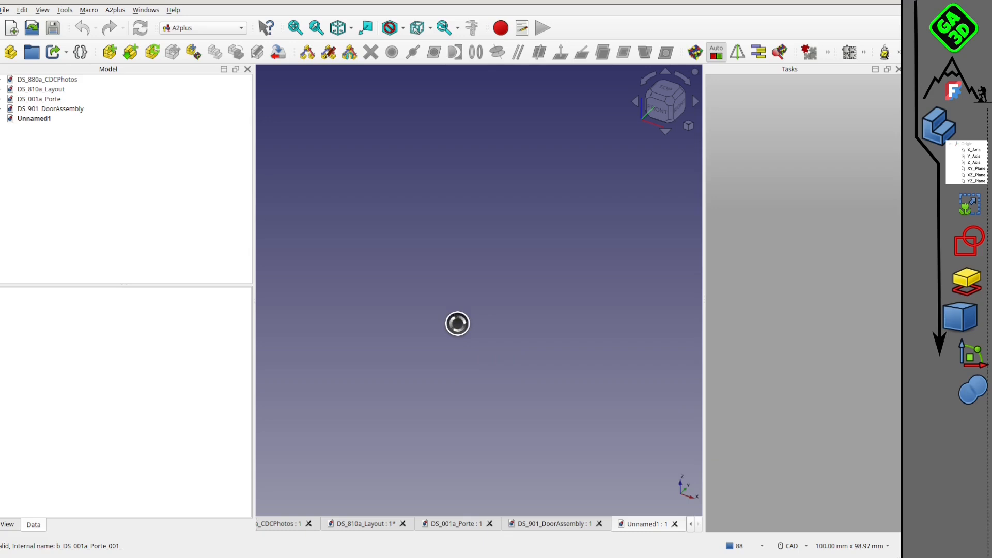
Hide the long Ducasse U100_Predeterminado rail so that only the carrier parts remain shown.
scroll(517, 271, "up", 3)
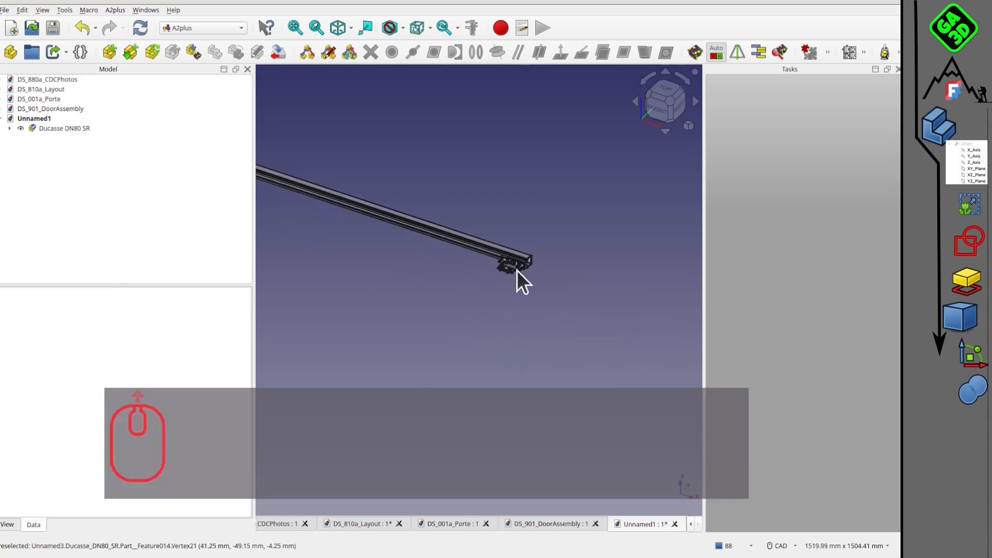
scroll(517, 271, "up", 2)
left_click(607, 266)
key("space")
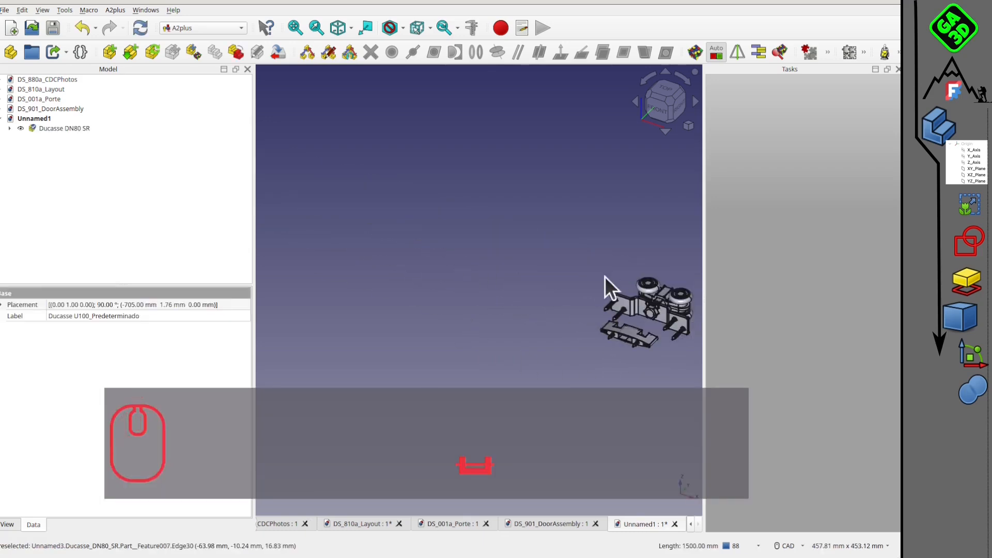
Delete all the carrier parts with a box selection and show the Ducasse U100_Predeterminado rail again.
scroll(569, 294, "down", 2)
middle_click_drag(547, 305, 425, 277)
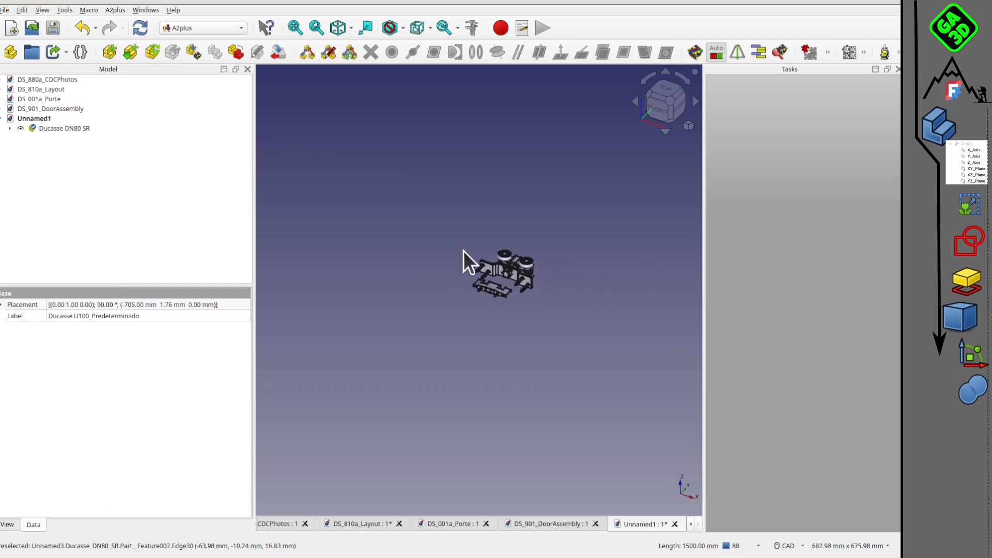
key("shift+b")
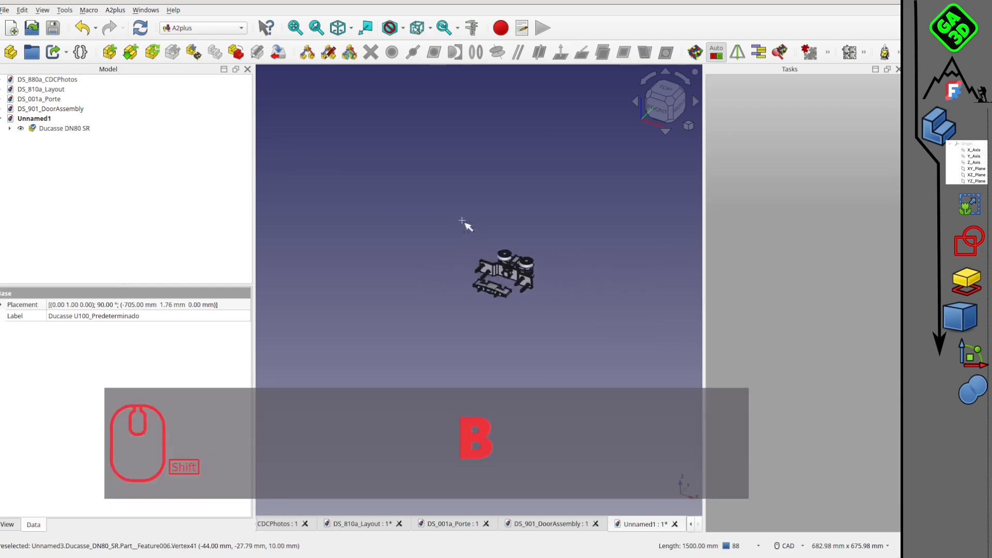
left_click_drag(461, 221, 575, 353)
key("Delete")
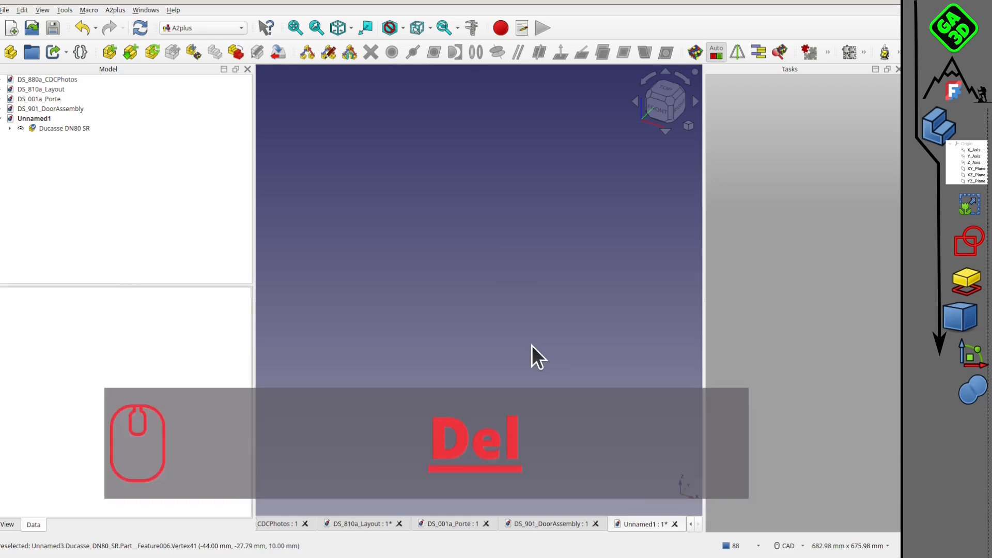
left_click(9, 128)
left_click(30, 148)
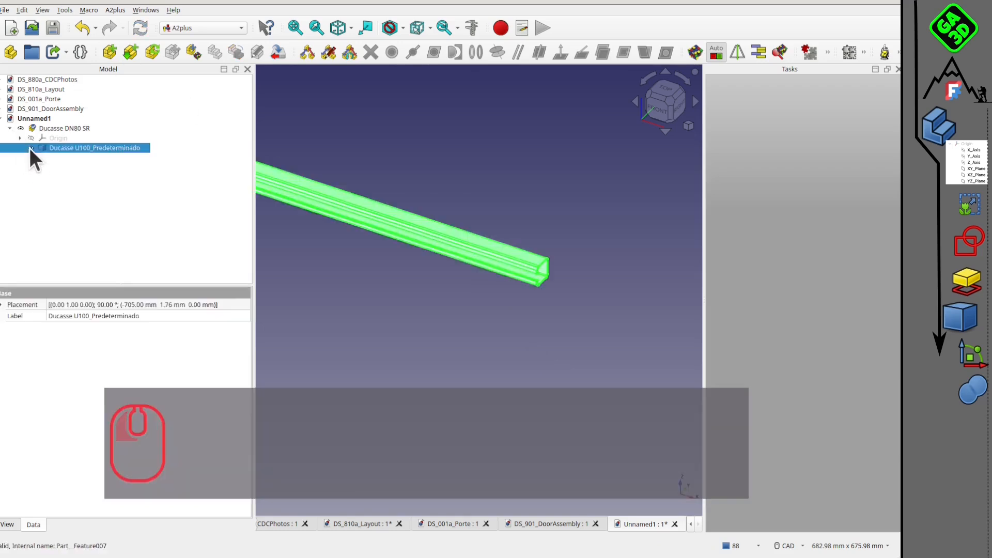
Measure the length of the Ducasse U100_Predeterminado rail between its two ends.
left_click(566, 228)
scroll(567, 255, "down", 6)
middle_click_drag(538, 269, 368, 436)
scroll(588, 284, "up", 3)
scroll(340, 323, "down", 2)
middle_click_drag(340, 324, 441, 228)
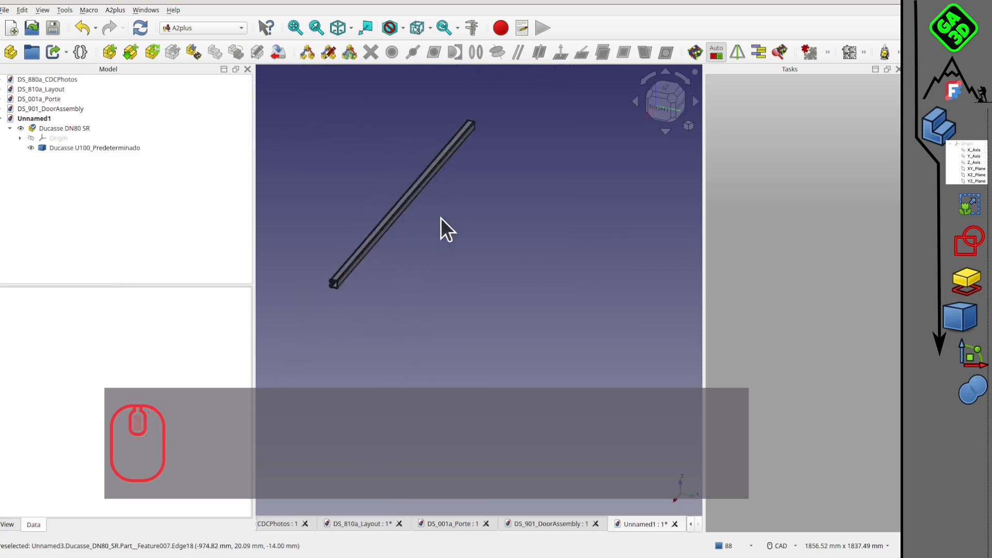
scroll(394, 326, "up", 4)
scroll(449, 330, "down", 4)
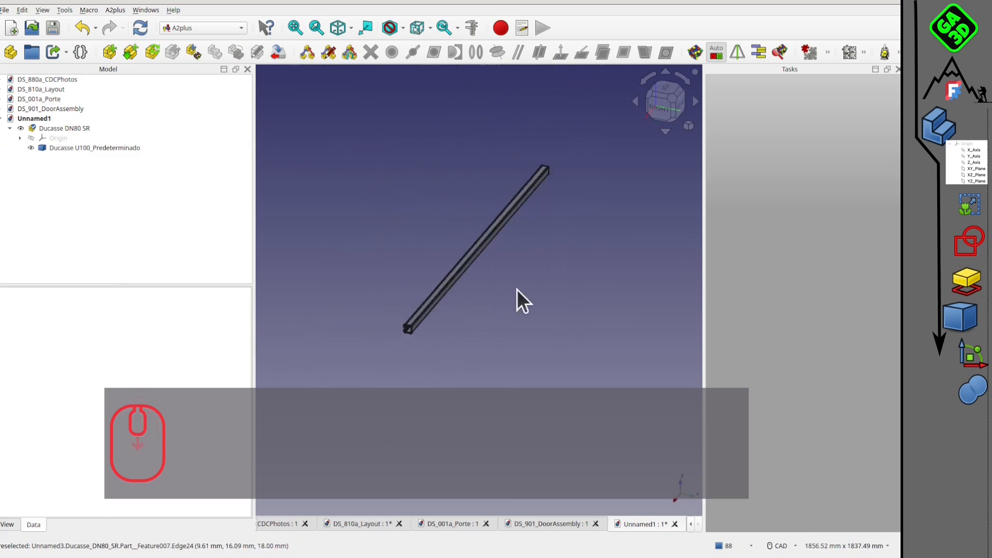
left_click(470, 28)
left_click(408, 321)
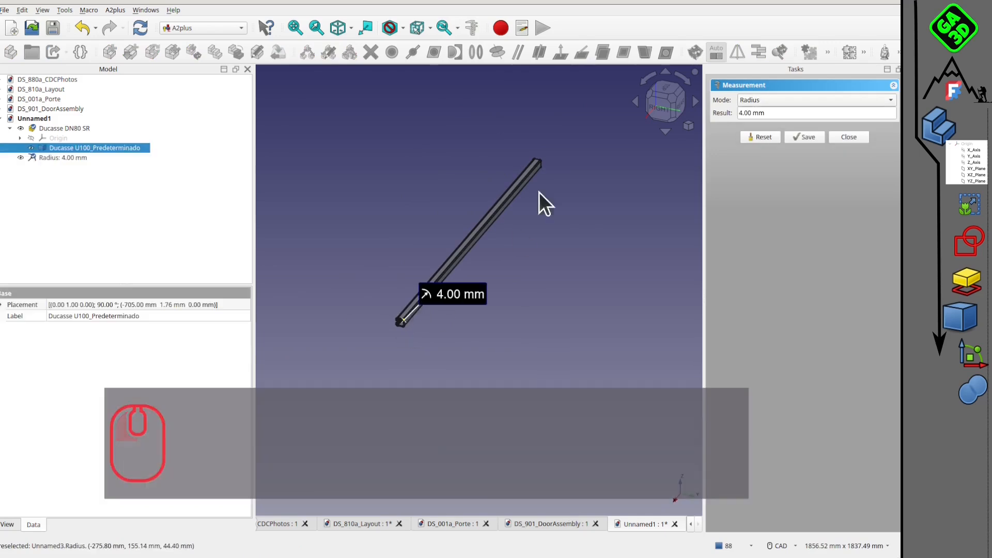
left_click(543, 160)
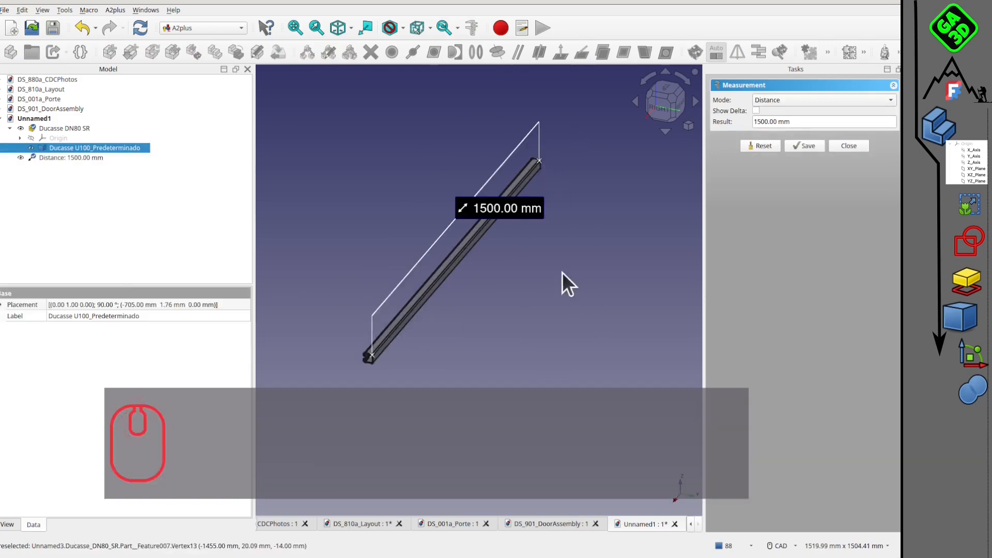
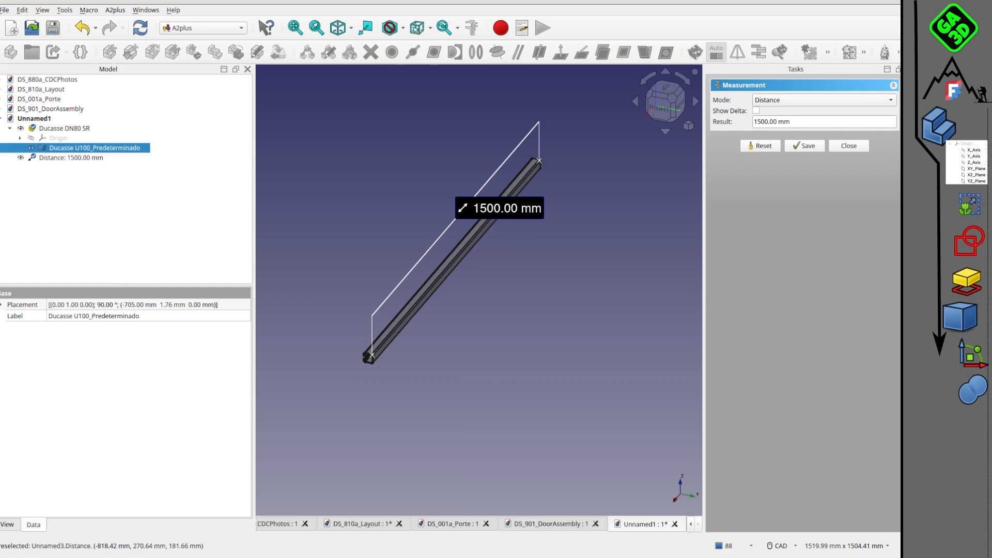
Close the rail's length measurement without keeping it and inspect the rail's near end.
left_click(848, 148)
scroll(420, 349, "down", 4)
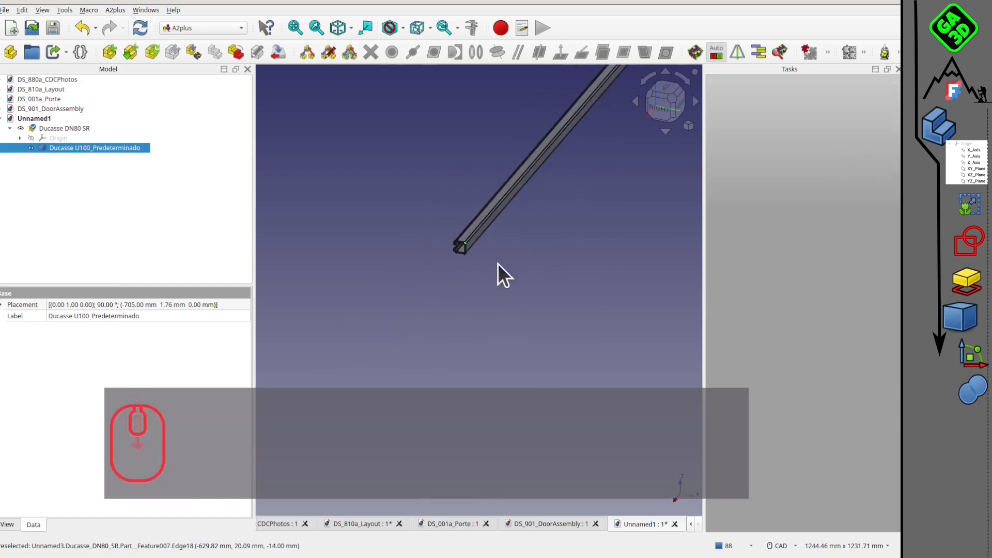
scroll(385, 305, "down", 4)
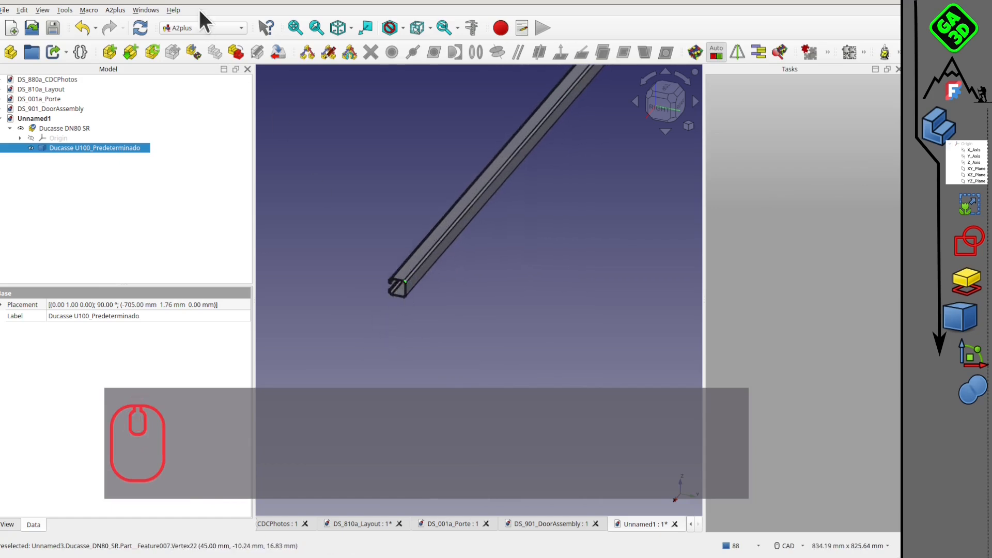
Try to create a Part Design body from the Ducasse U100_Predeterminado rail and move the rail into it, and delete that body.
left_click(195, 28)
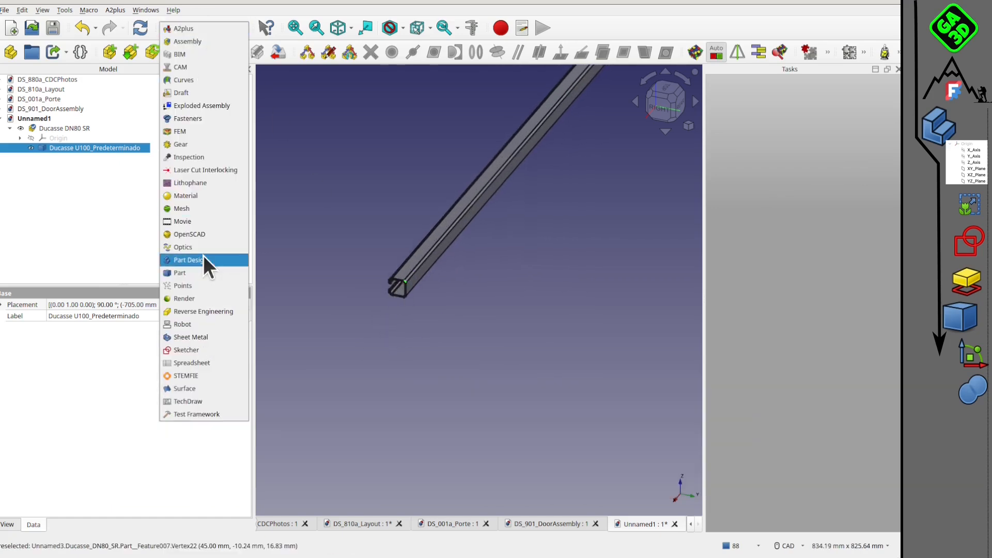
left_click(203, 260)
left_click(64, 147)
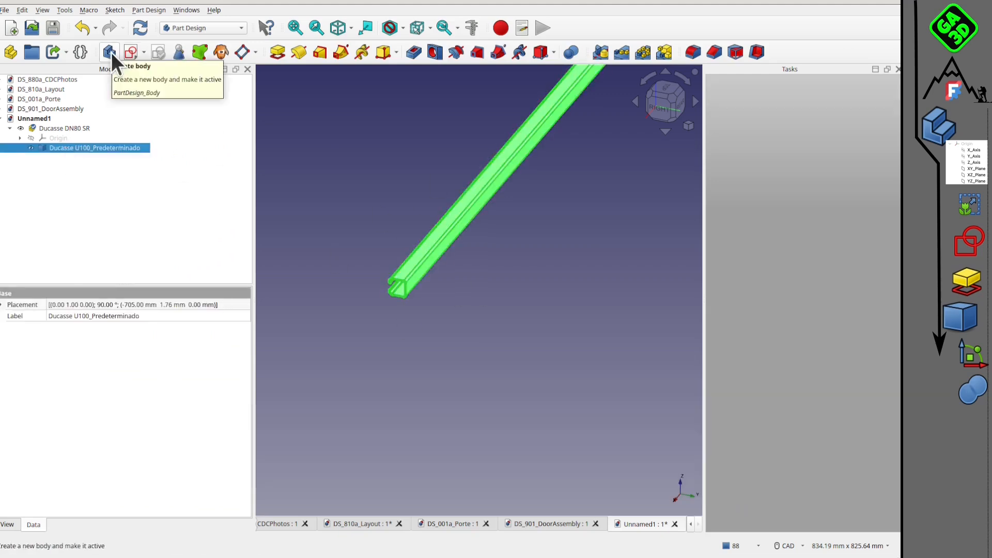
left_click(110, 51)
left_click(542, 289)
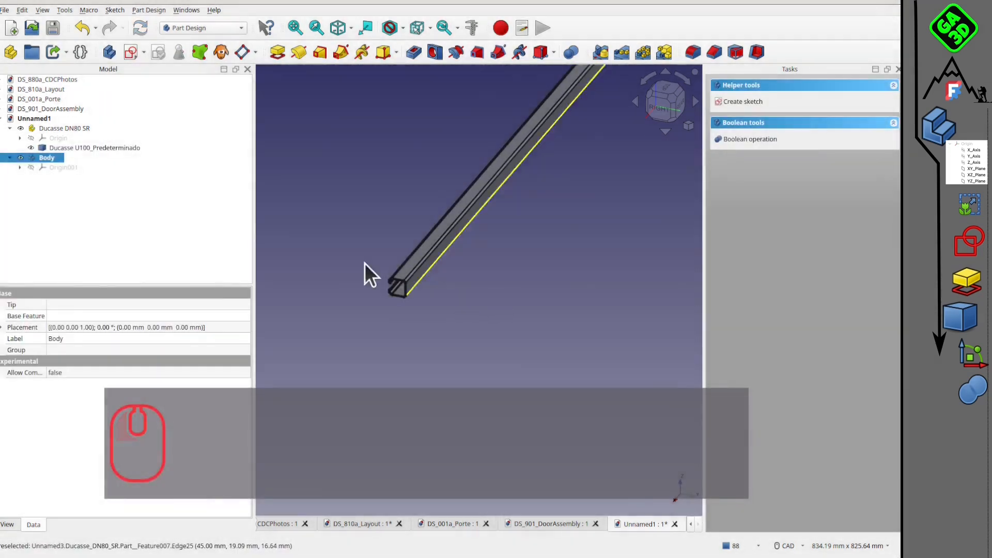
left_click_drag(96, 147, 111, 162)
left_click(279, 188)
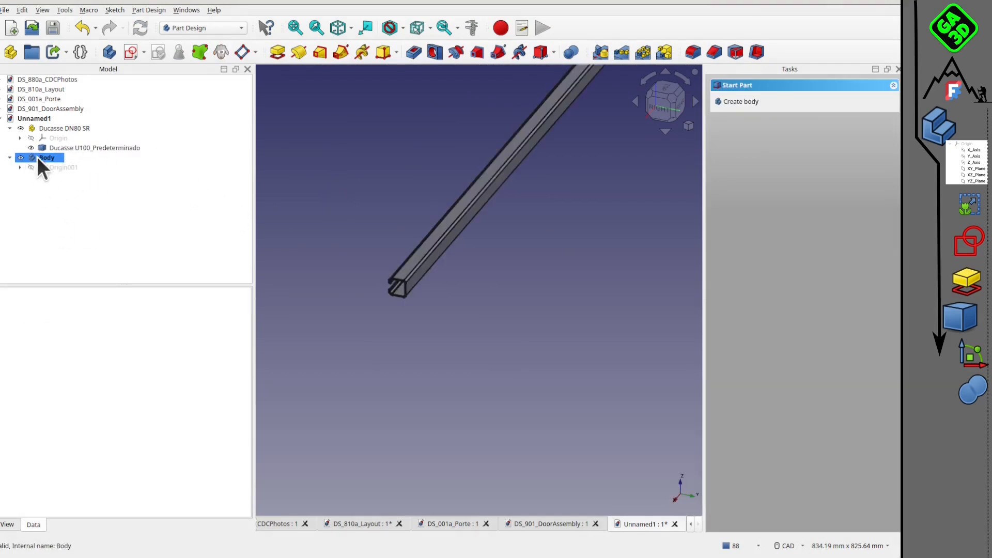
left_click(32, 159)
key("Delete")
Try again to create a body with the selected rail as base feature, and delete the empty body.
left_click(69, 148)
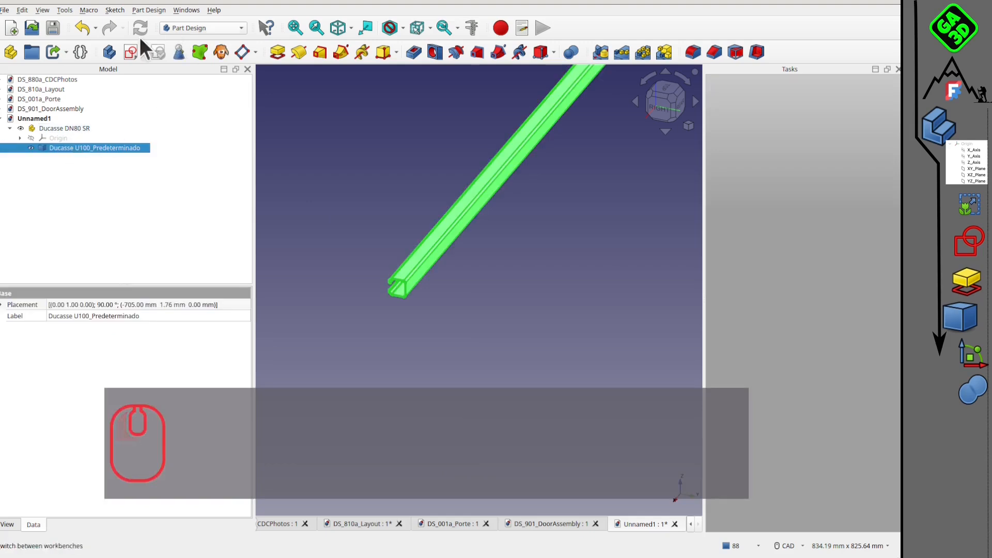
left_click(110, 53)
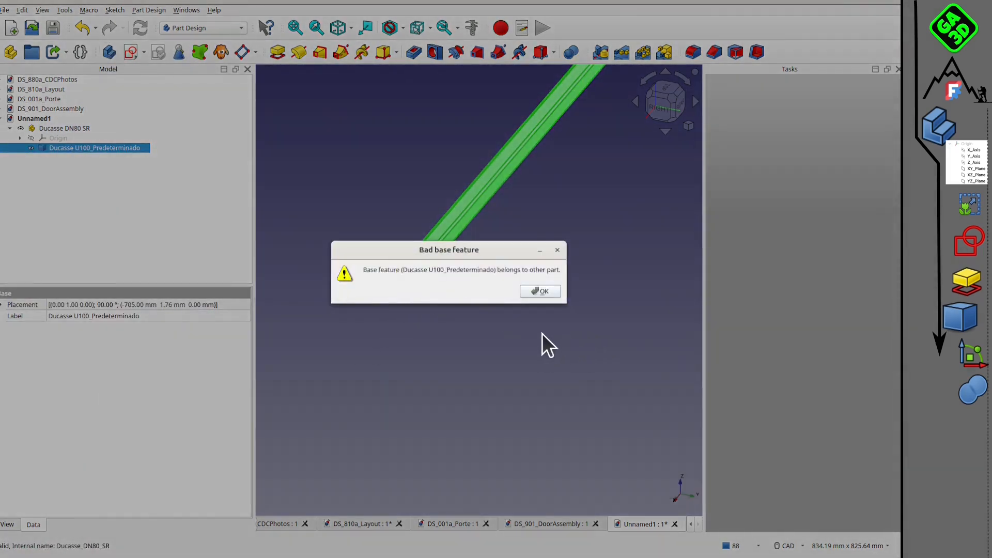
left_click(543, 291)
left_click(42, 156)
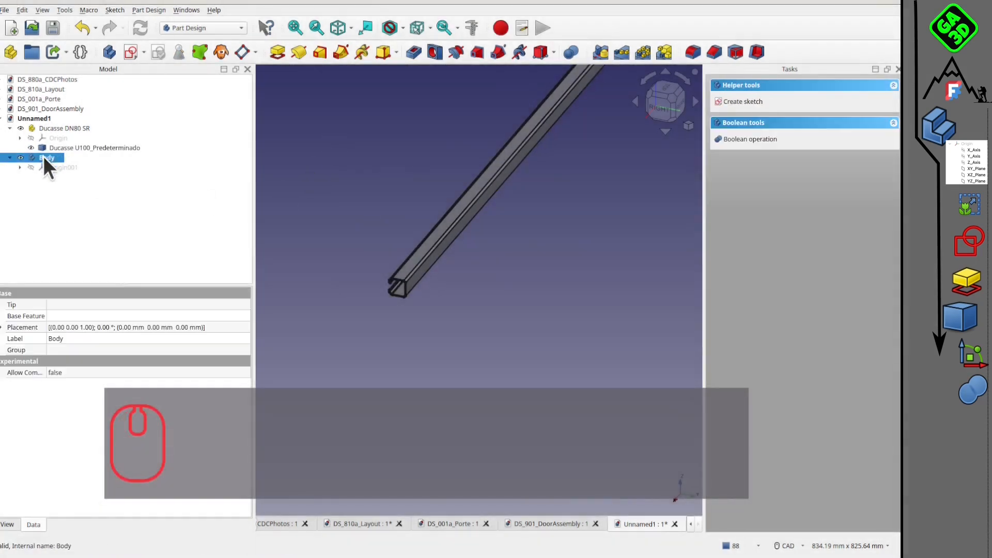
key("Delete")
Create a simple non-parametric copy of the Ducasse U100_Predeterminado rail in the Part workbench.
left_click(187, 28)
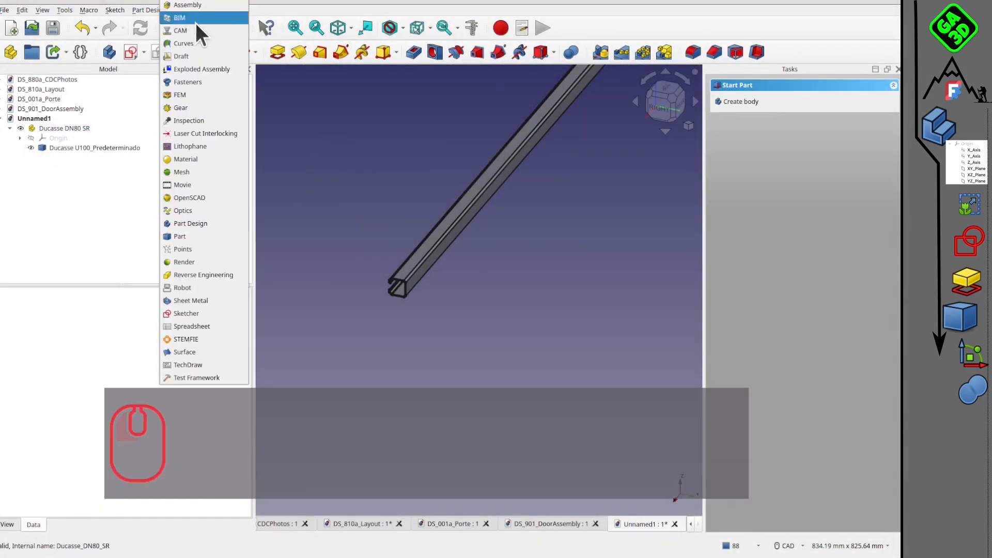
left_click(191, 247)
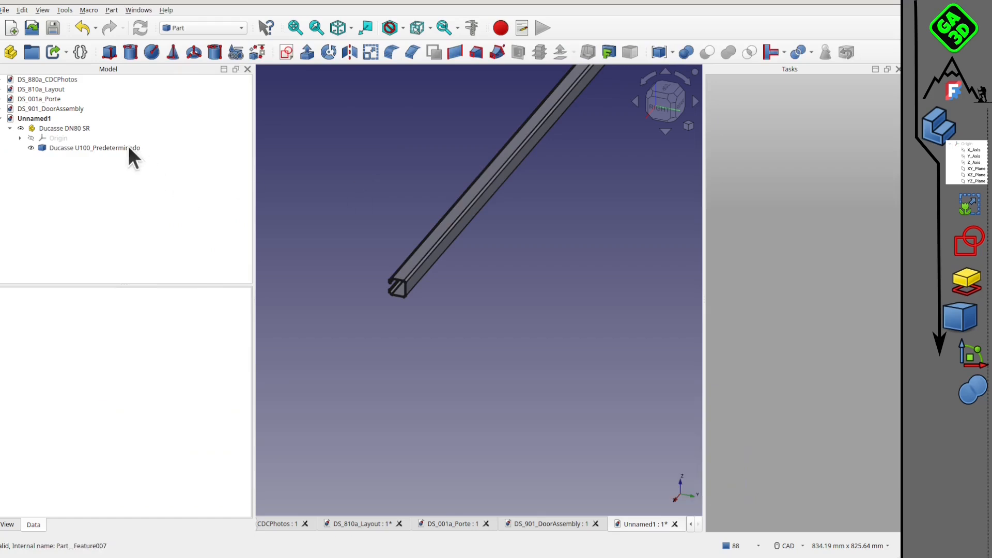
left_click(128, 148)
left_click(112, 10)
mouse_move(206, 159)
left_click(299, 154)
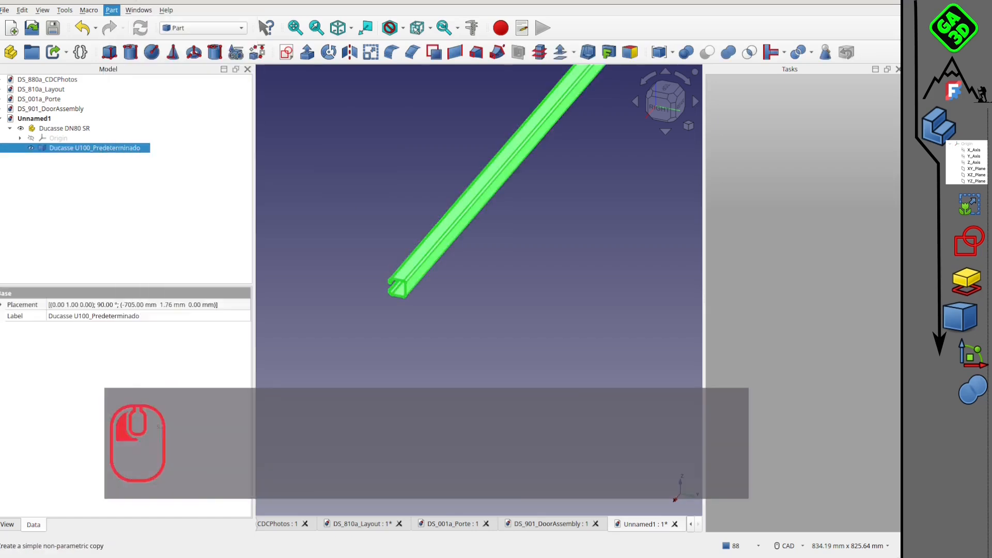
left_click(364, 176)
Hide the Ducasse DN80 SR part and its original rail, leaving only the simple copy shown.
left_click(21, 128)
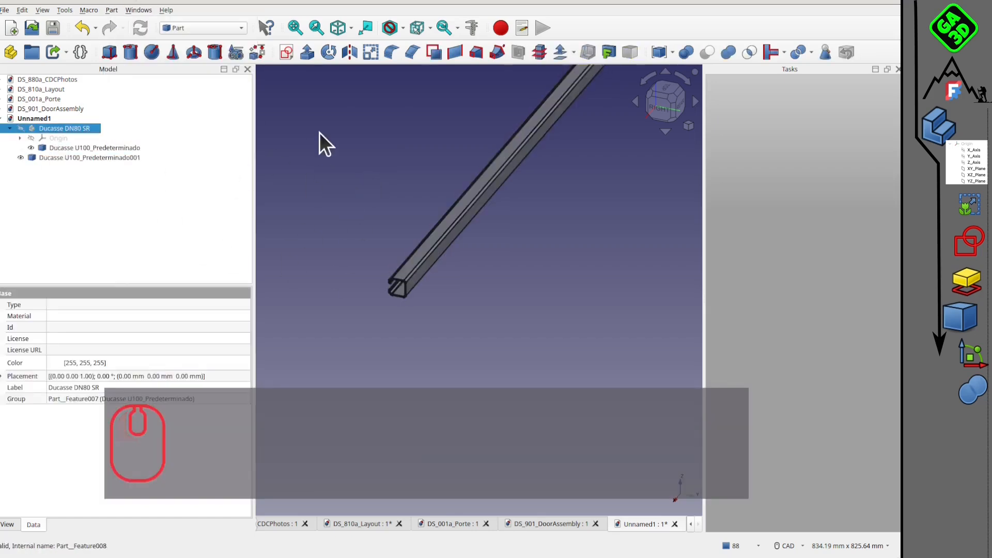
left_click(31, 147)
left_click(405, 167)
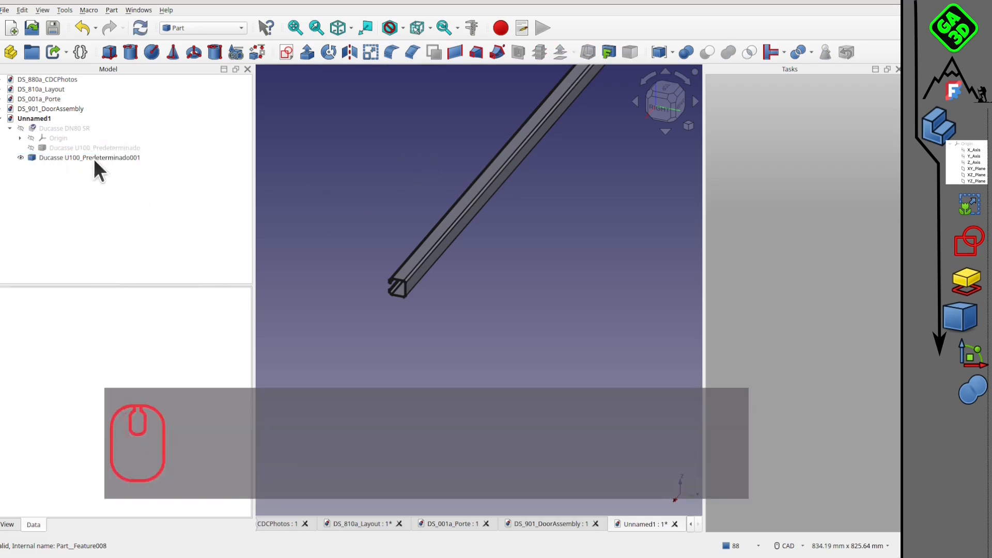
Create a Part Design body using the rail's simple copy as its base feature.
left_click(203, 28)
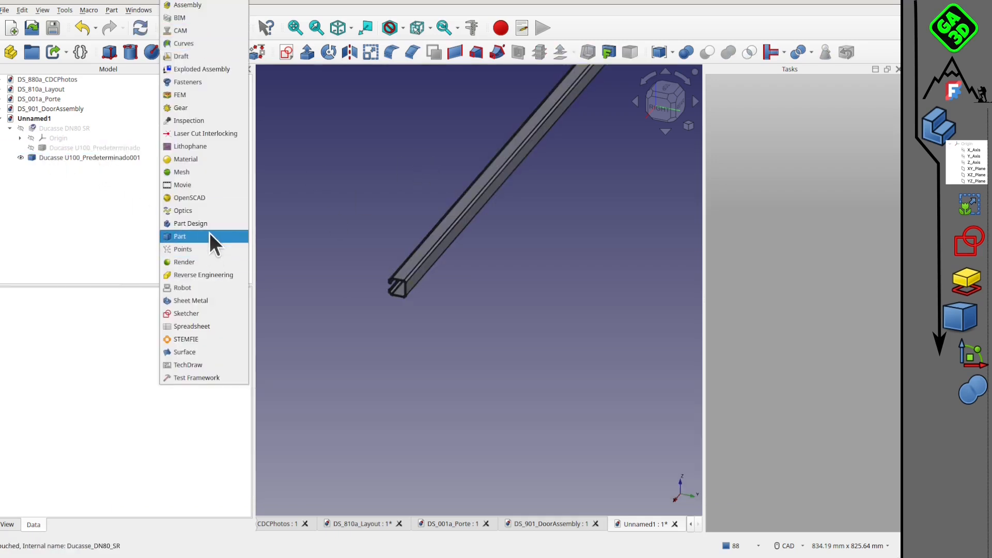
left_click(207, 223)
left_click(96, 157)
left_click(109, 52)
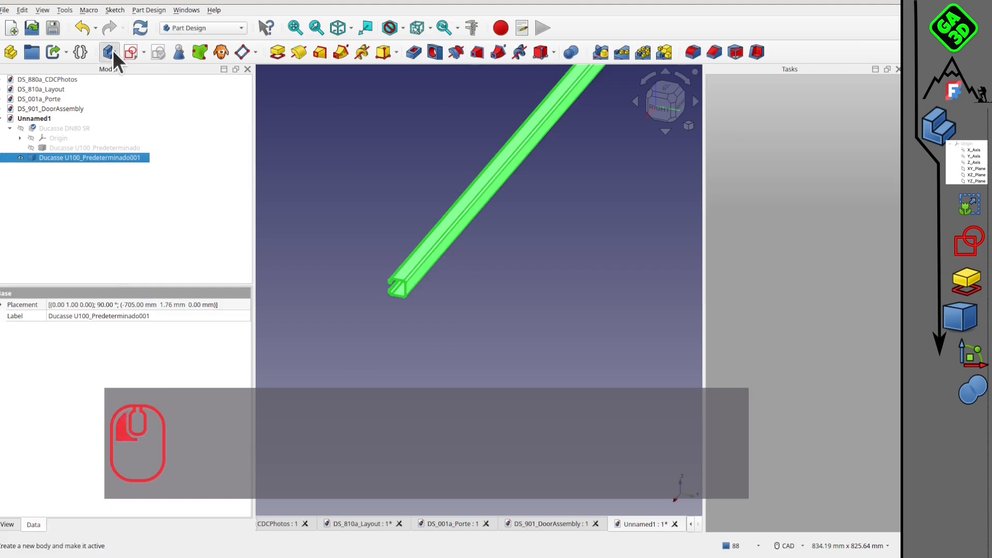
Pad the end face of the rail profile by 440 mm along its face normal to lengthen the rail.
scroll(340, 247, "down", 2)
scroll(340, 247, "down", 3)
middle_click_drag(361, 284, 379, 121)
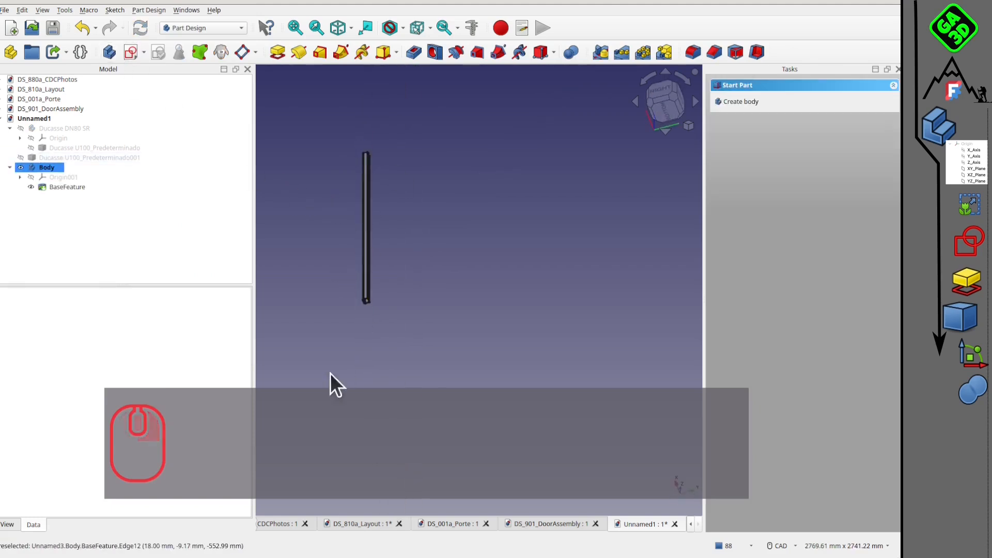
scroll(364, 311, "up", 7)
middle_click_drag(334, 304, 473, 294)
scroll(363, 226, "up", 3)
scroll(398, 244, "up", 5)
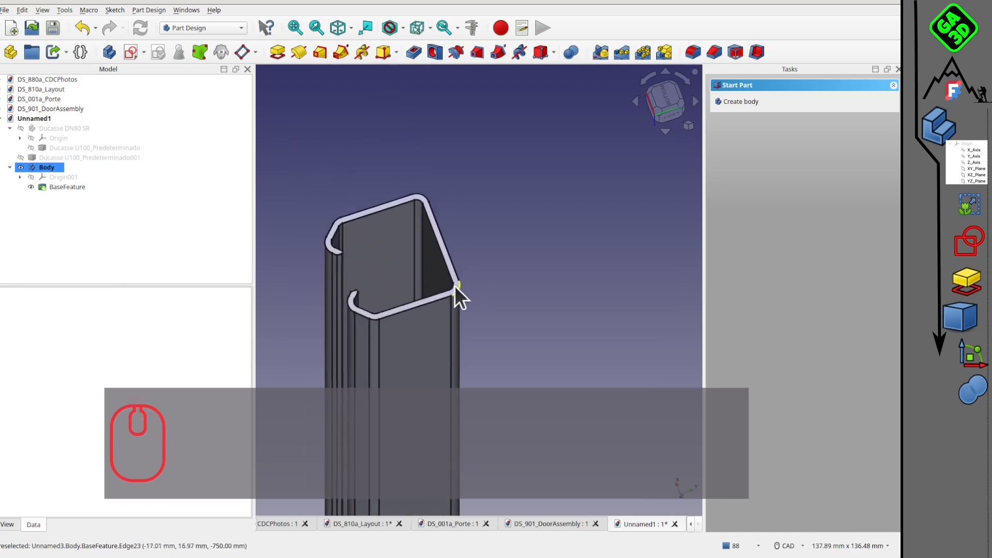
scroll(455, 286, "up", 6)
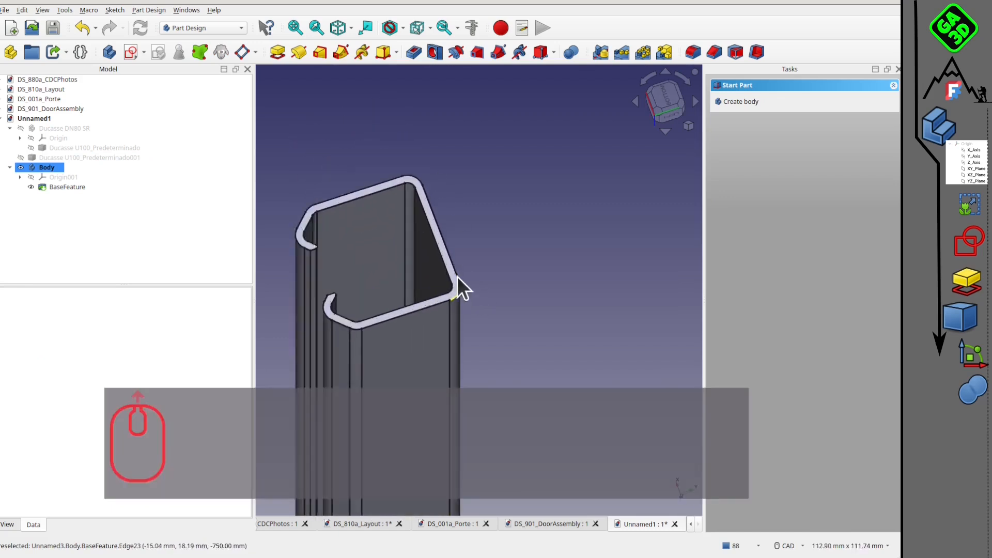
left_click(436, 241)
scroll(455, 253, "down", 7)
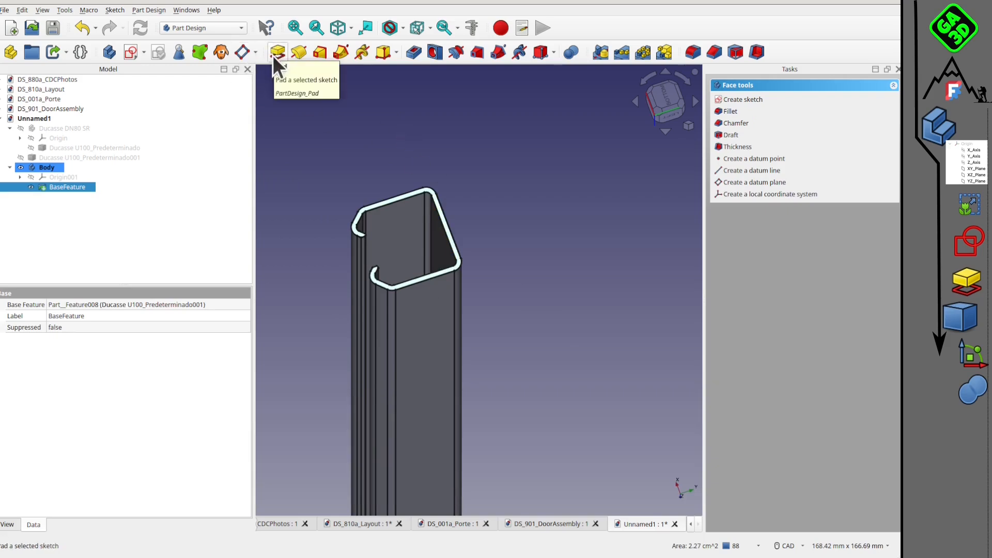
left_click(277, 50)
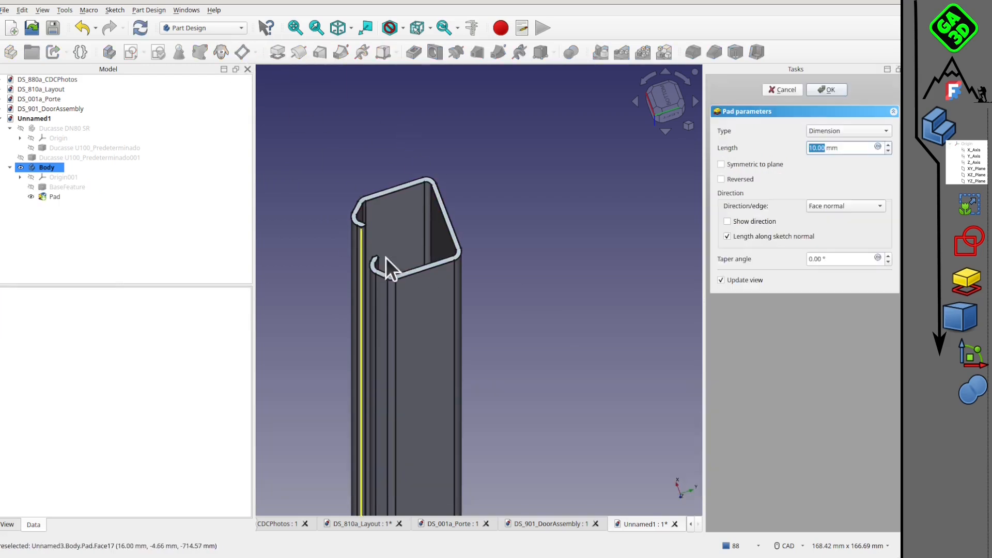
type("440")
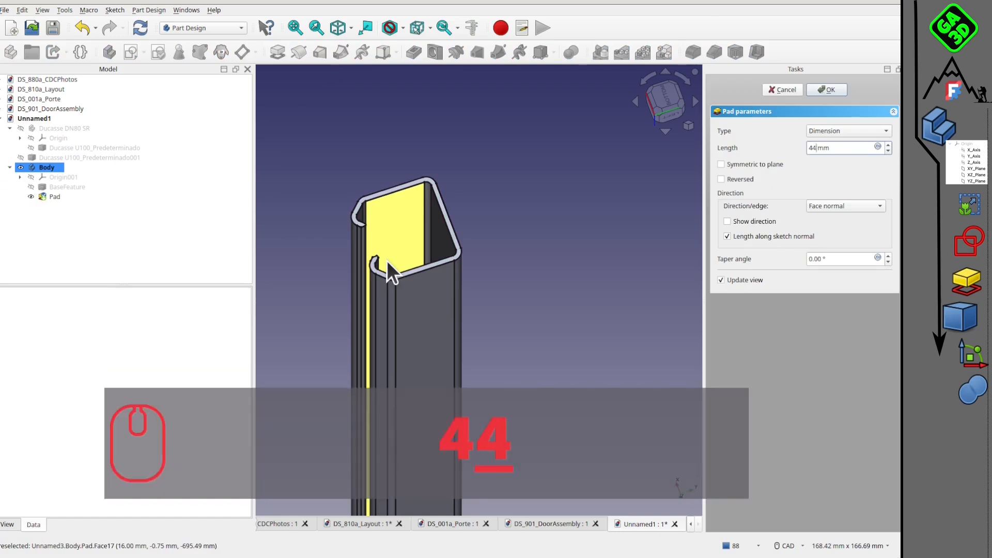
key("Return")
Check the whole lengthened rail and rename its body rail1940.
scroll(561, 333, "down", 6)
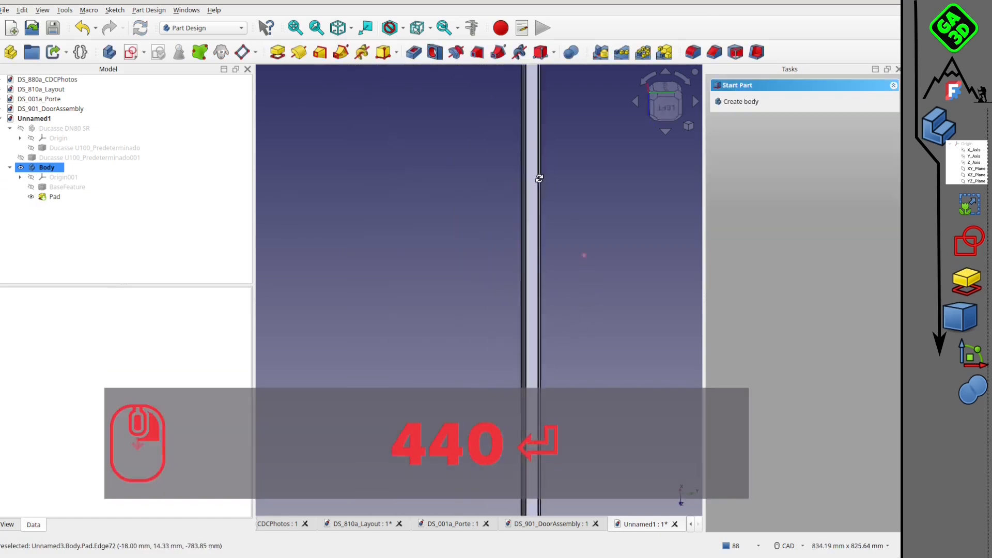
mouse_move(535, 284)
middle_mouse_down()
mouse_move(465, 212)
mouse_move(479, 324)
mouse_move(597, 227)
mouse_move(553, 264)
mouse_move(488, 223)
mouse_move(529, 277)
mouse_move(521, 268)
middle_mouse_up()
scroll(374, 188, "up", 1)
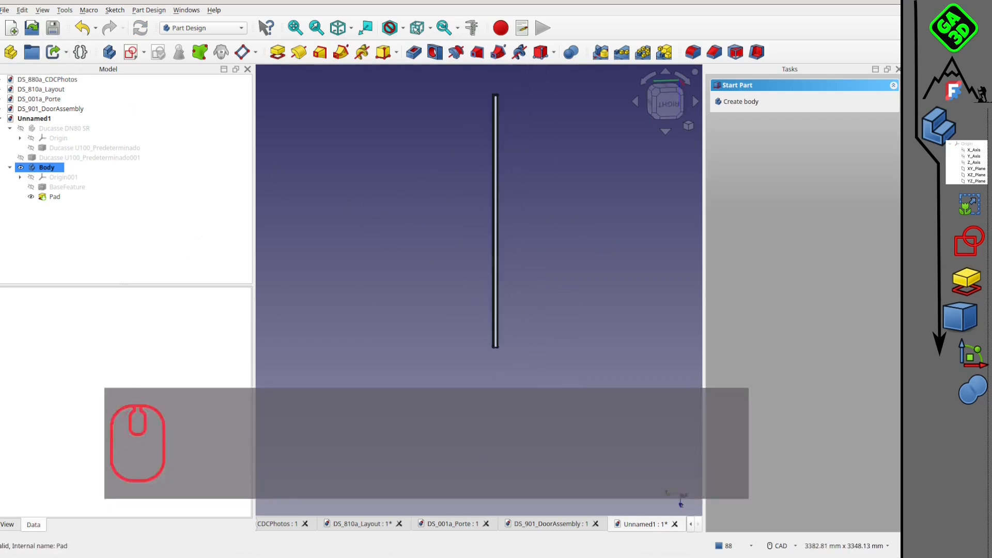
left_click(55, 171)
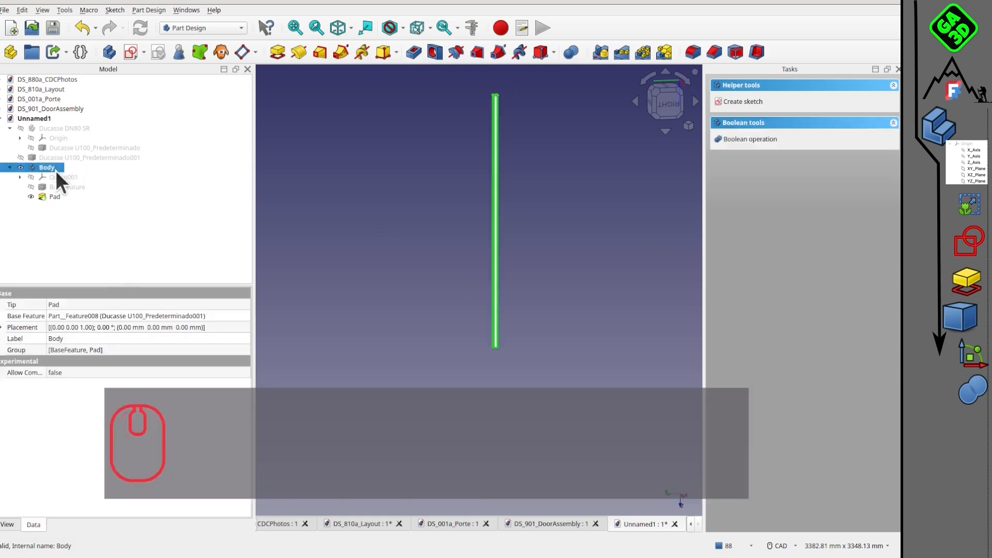
key("F2")
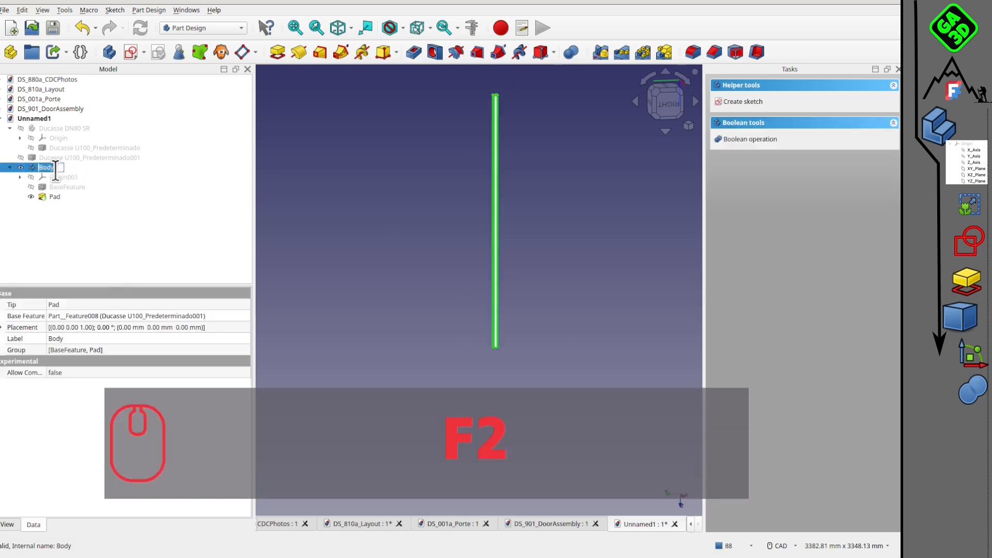
type("rail")
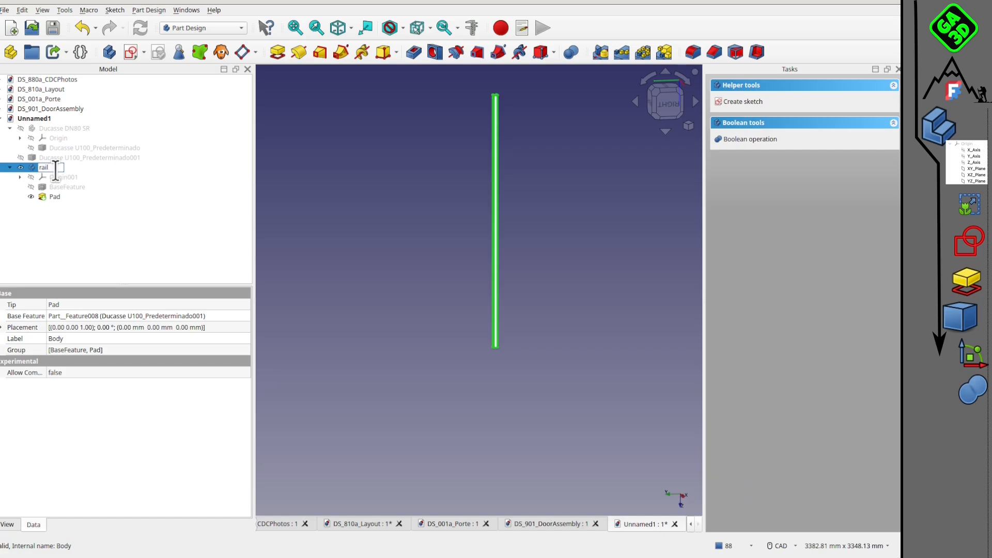
type("1940")
left_click(453, 260)
Save the document as DS_Achat_202_rail1940.FCStd in the folder containing DS_Achat_201_chariot.FCStd.
left_click(5, 10)
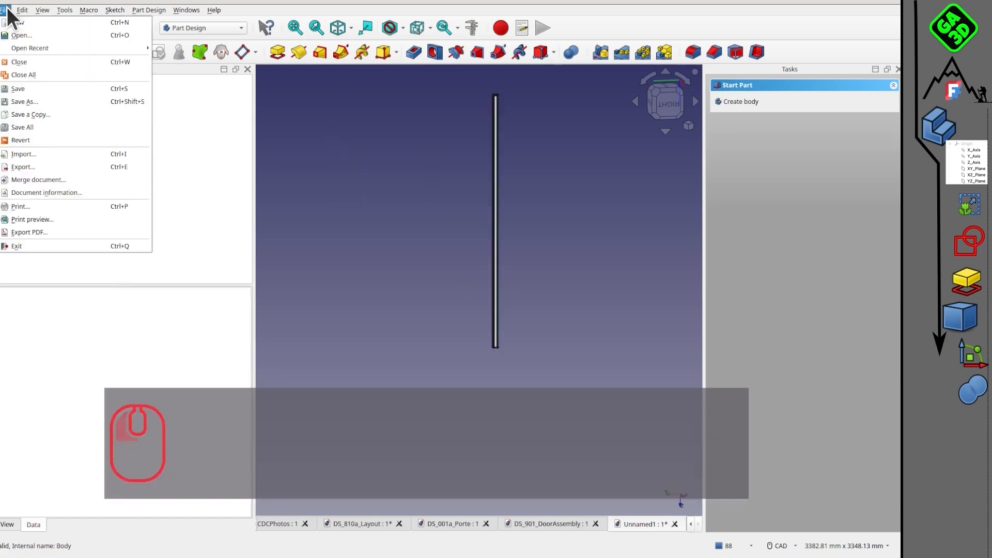
mouse_move(22, 10)
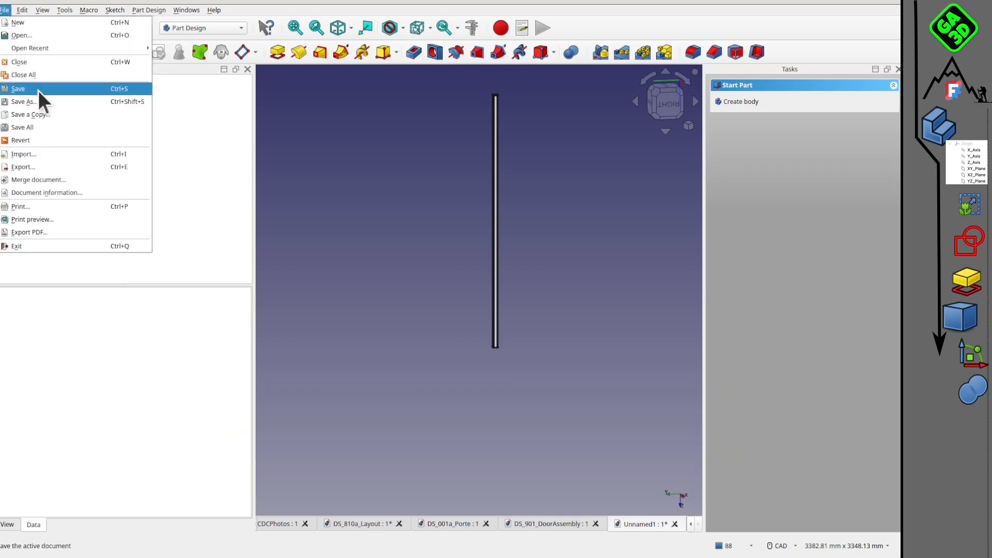
left_click(40, 89)
left_click(467, 213)
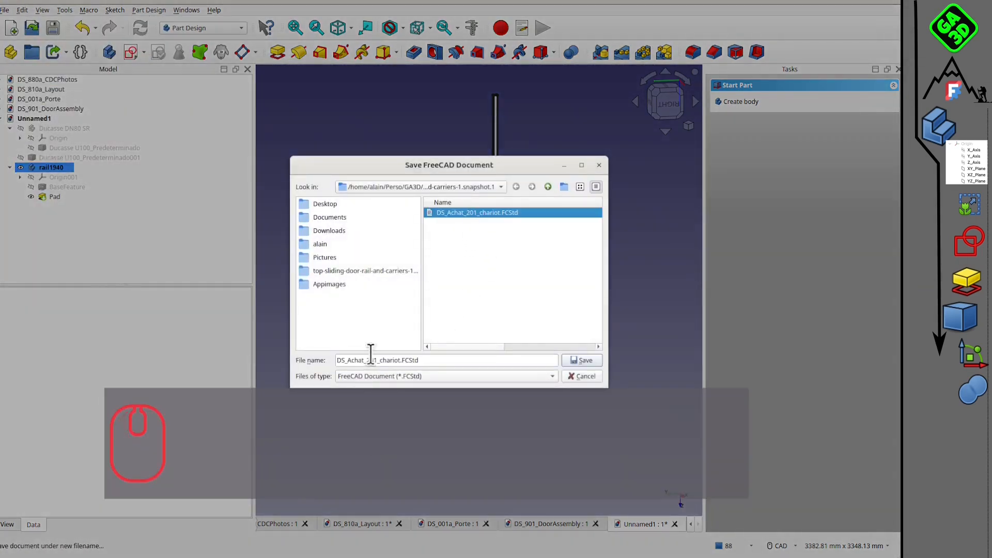
left_click(377, 360)
key("BackSpace")
type("2")
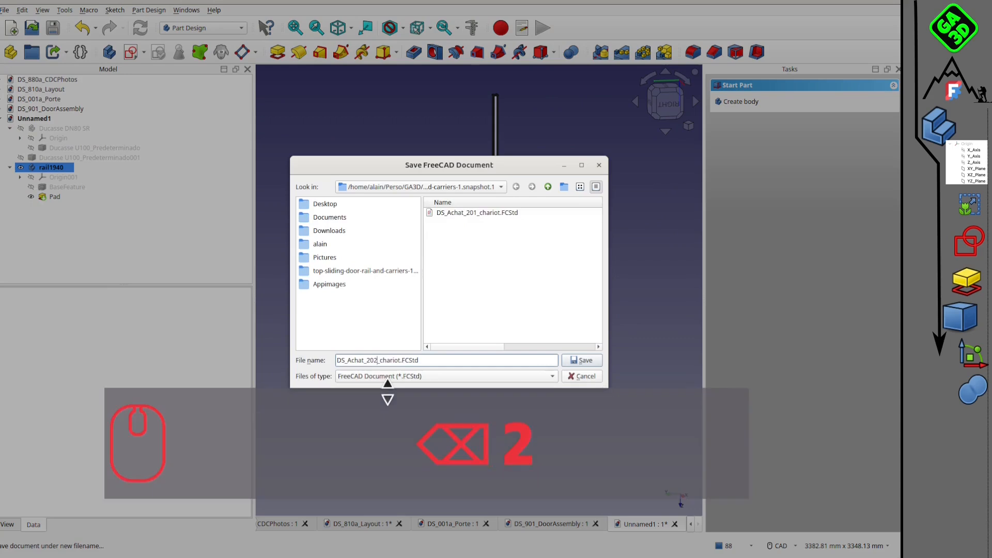
key("BackSpace")
key("BackSpace")
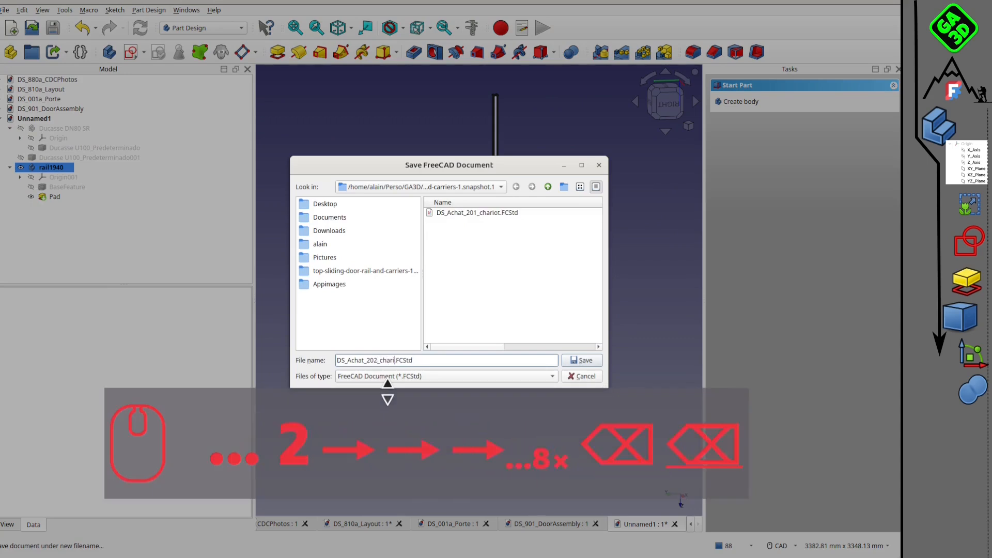
type("rail")
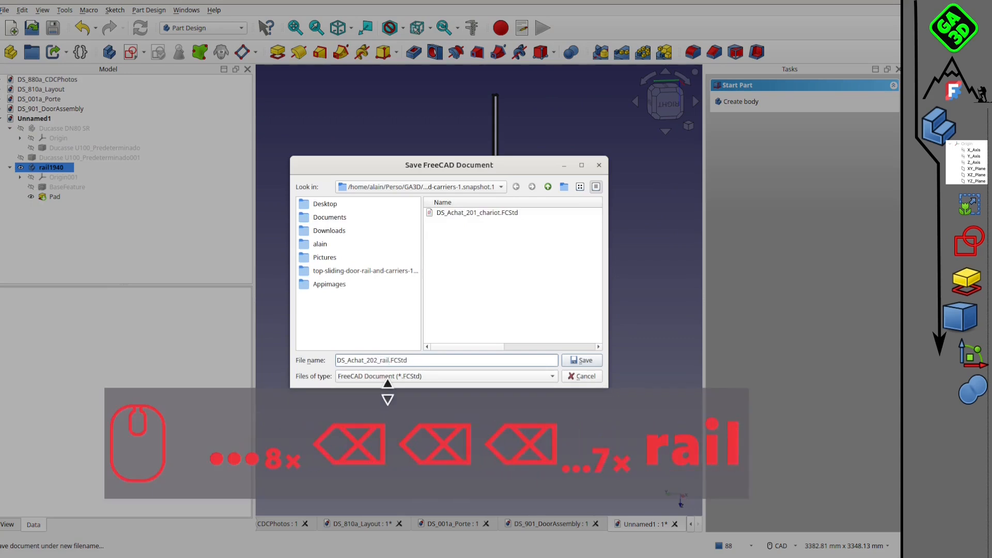
type("1940")
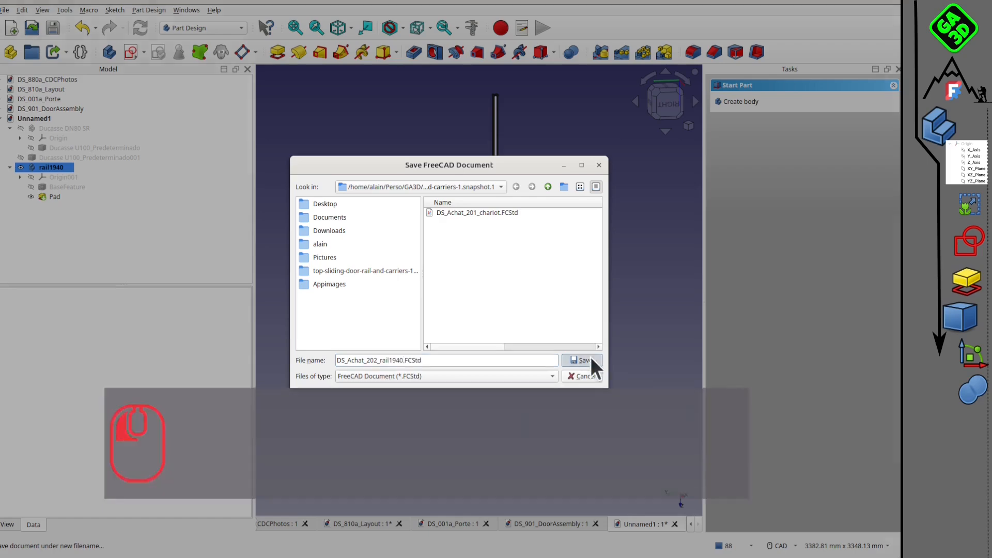
left_click(589, 360)
Save the rail document once more and close it to return to DS_901_DoorAssembly.
middle_click_drag(355, 148, 490, 337)
left_click(51, 26)
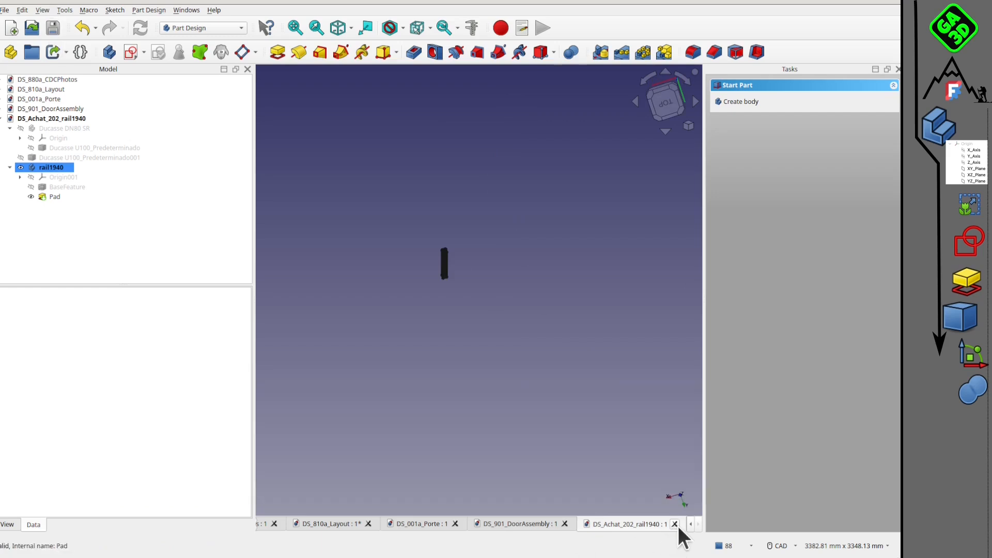
left_click(675, 524)
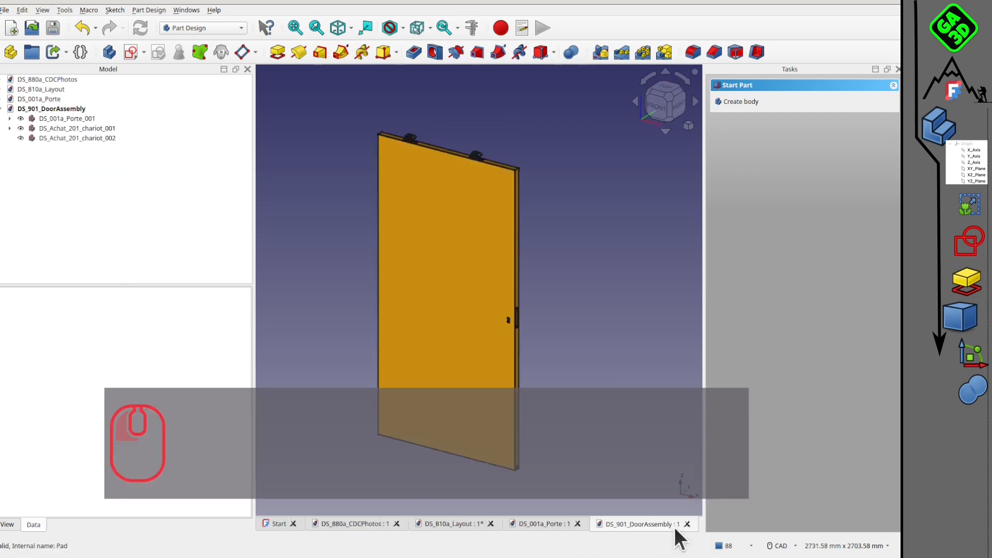
Examine the door with its carriers and the photos in DS_880a_CDCPhotos for how the rail sits above the sliding door.
scroll(448, 377, "up", 3)
middle_click_drag(448, 377, 461, 197)
scroll(461, 197, "down", 3)
middle_click_drag(489, 255, 461, 231)
scroll(455, 190, "up", 2)
middle_click_drag(537, 219, 449, 223)
left_click(358, 526)
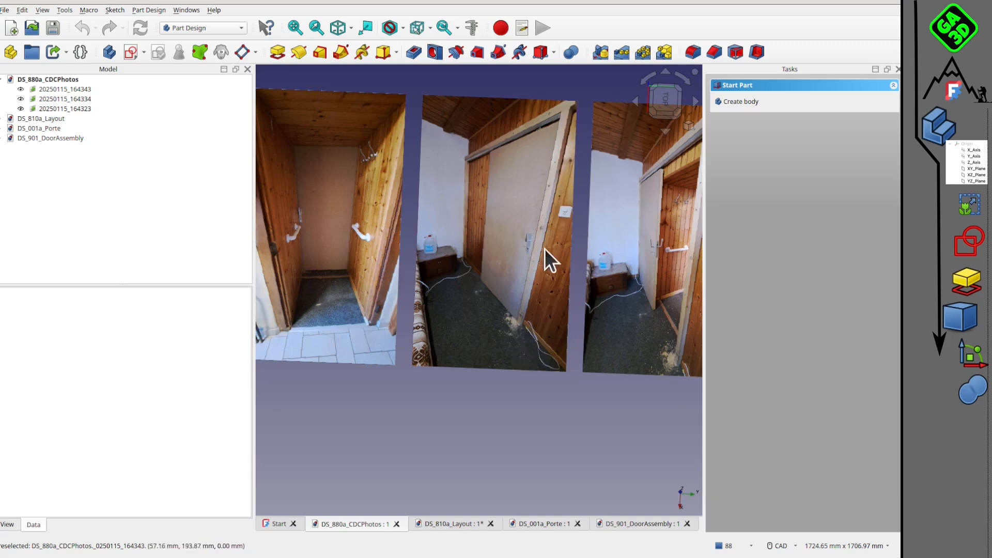
scroll(547, 132, "up", 5)
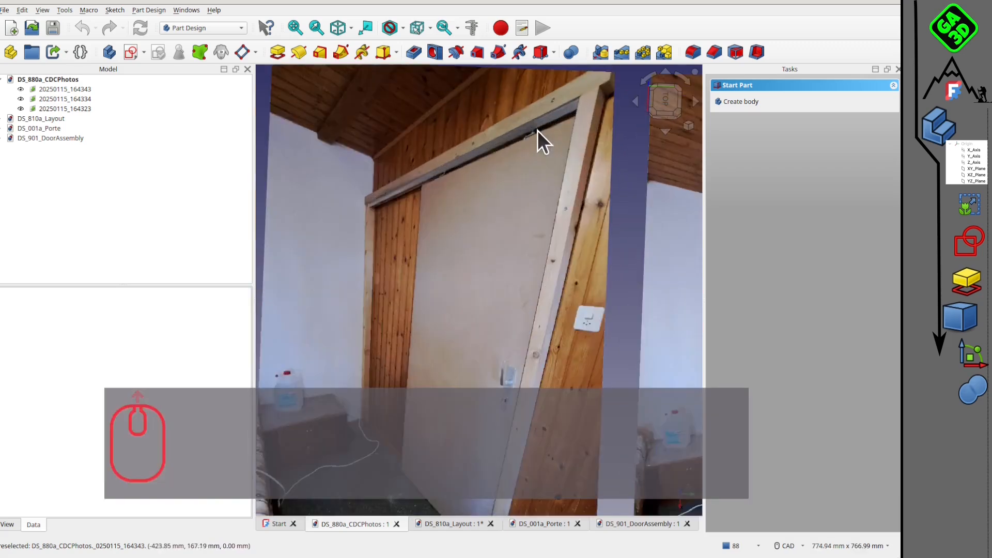
scroll(540, 124, "down", 5)
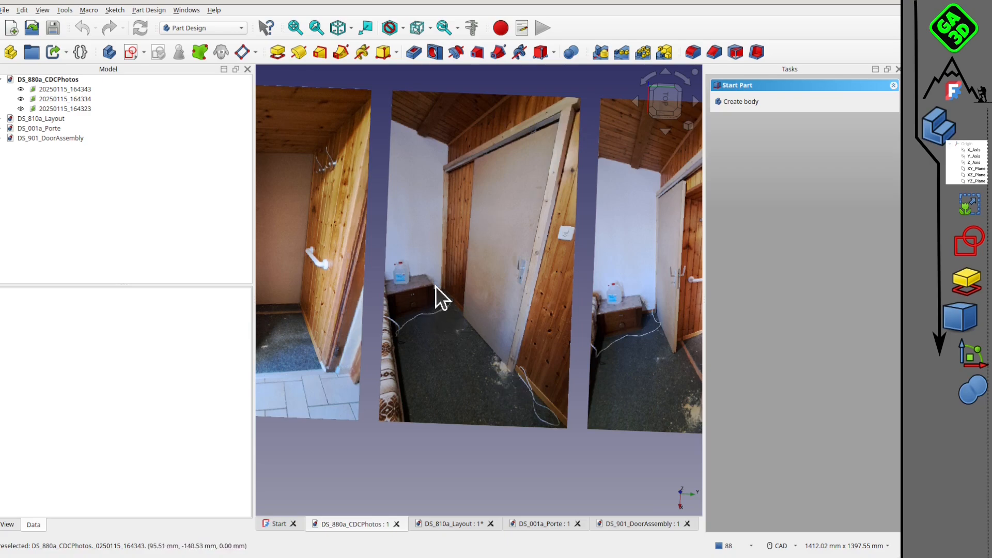
scroll(572, 123, "up", 4)
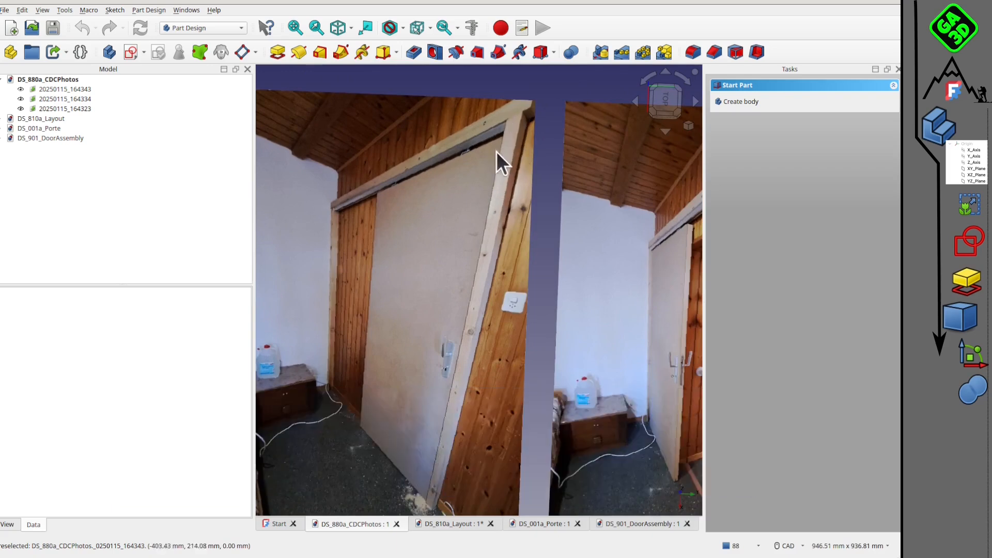
Import the rail1940 body from DS_Achat_202_rail1940.FCStd into DS_901_DoorAssembly with A2plus and place it near the door.
left_click(636, 523)
right_click_drag(460, 308, 514, 345)
middle_click_drag(514, 345, 492, 296)
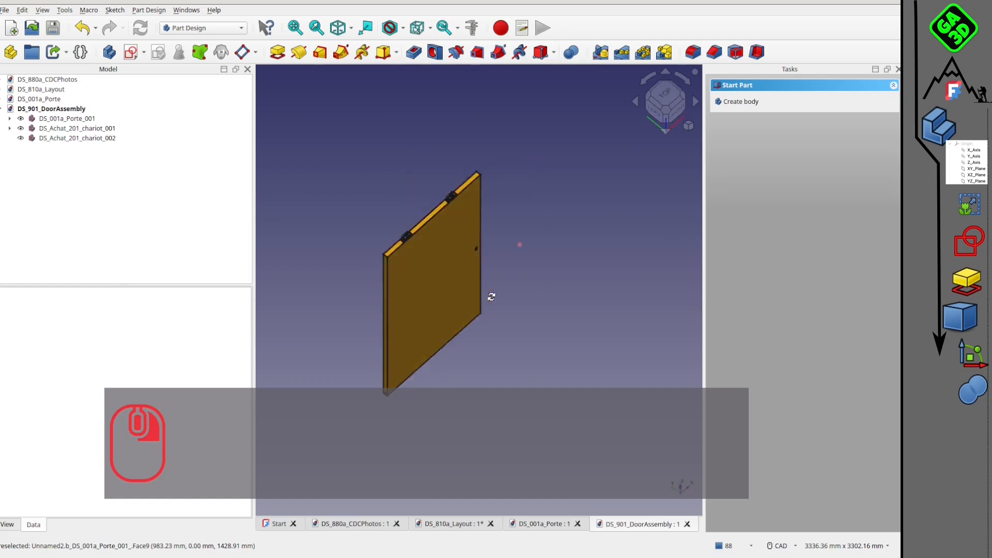
scroll(377, 218, "up", 3)
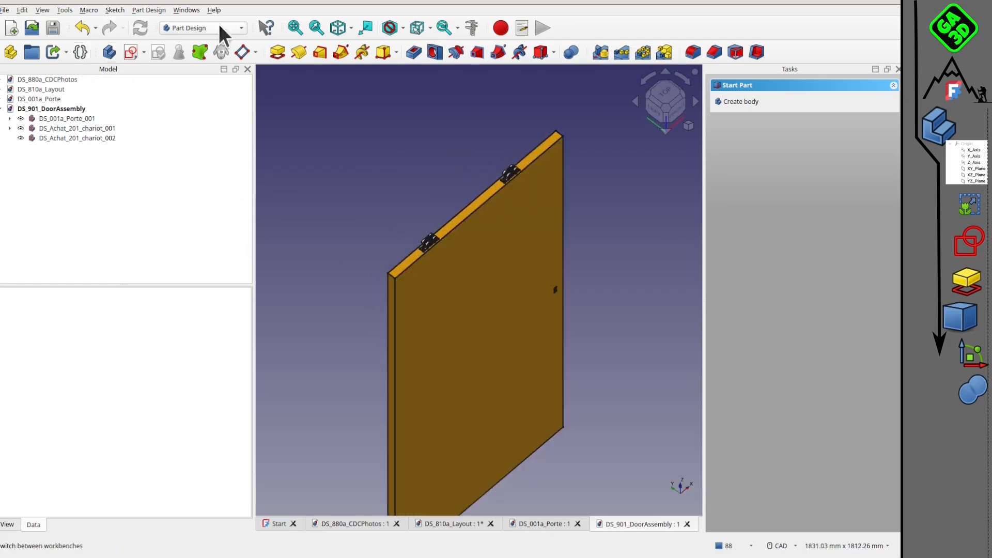
left_click(222, 28)
left_click(195, 5)
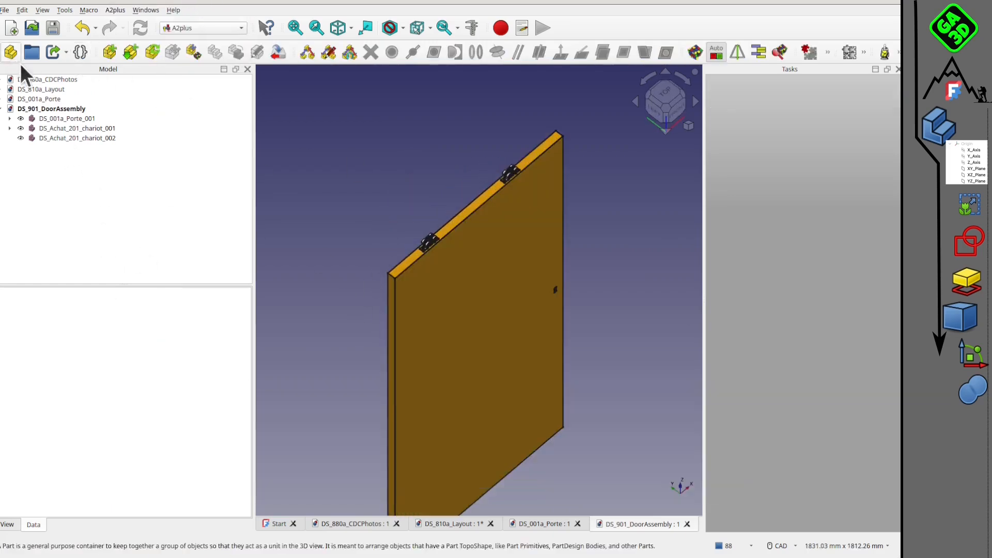
left_click(131, 52)
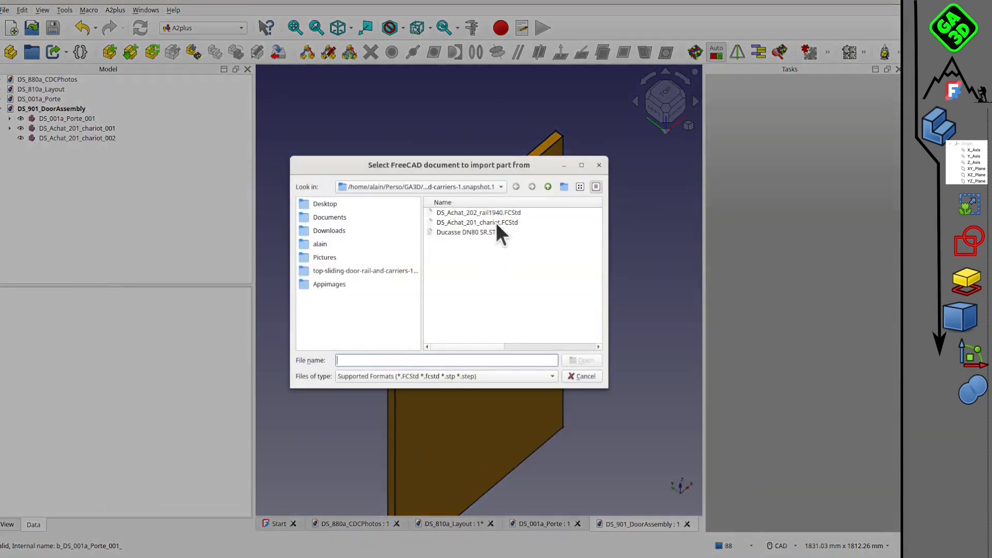
left_click(479, 213)
left_click(585, 360)
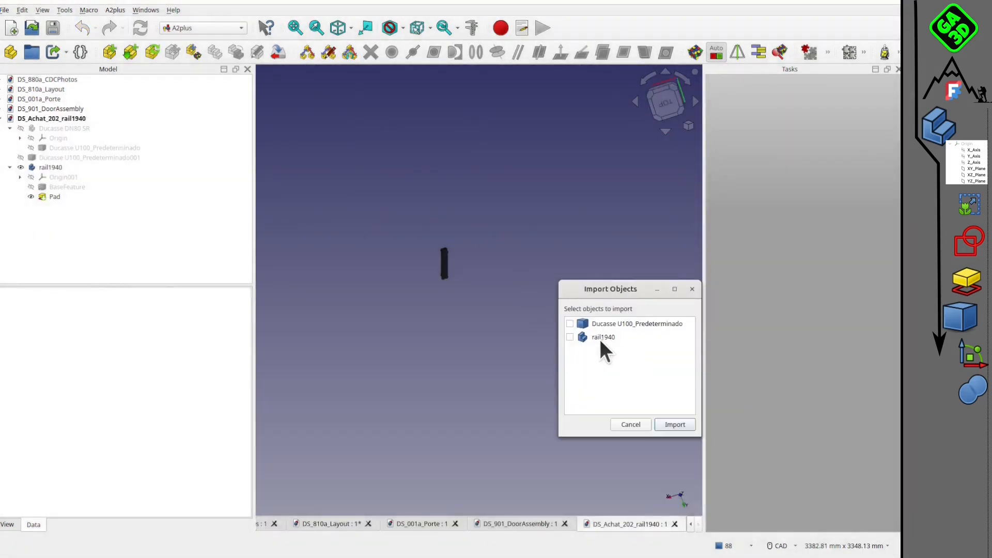
left_click(569, 337)
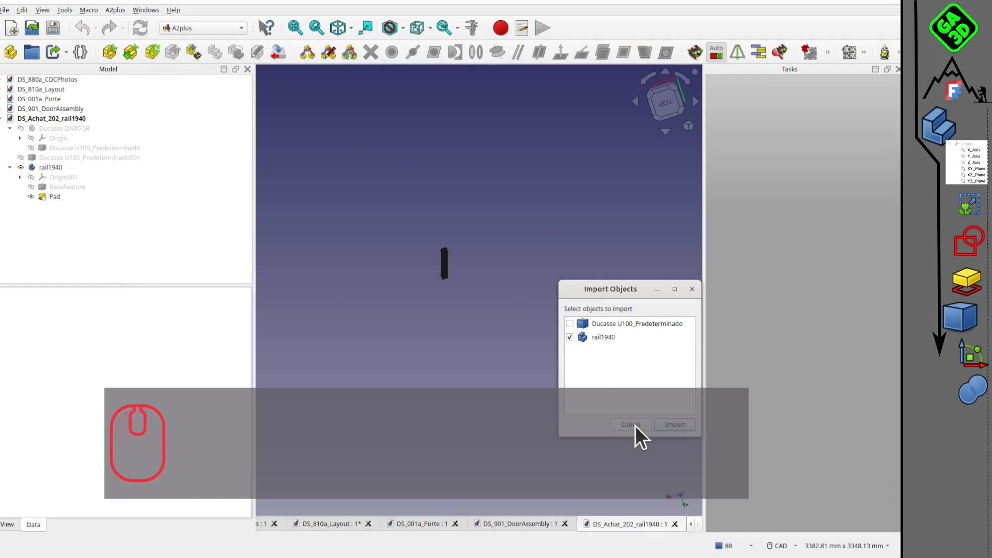
left_click(675, 424)
scroll(467, 212, "down", 1)
left_click(411, 207)
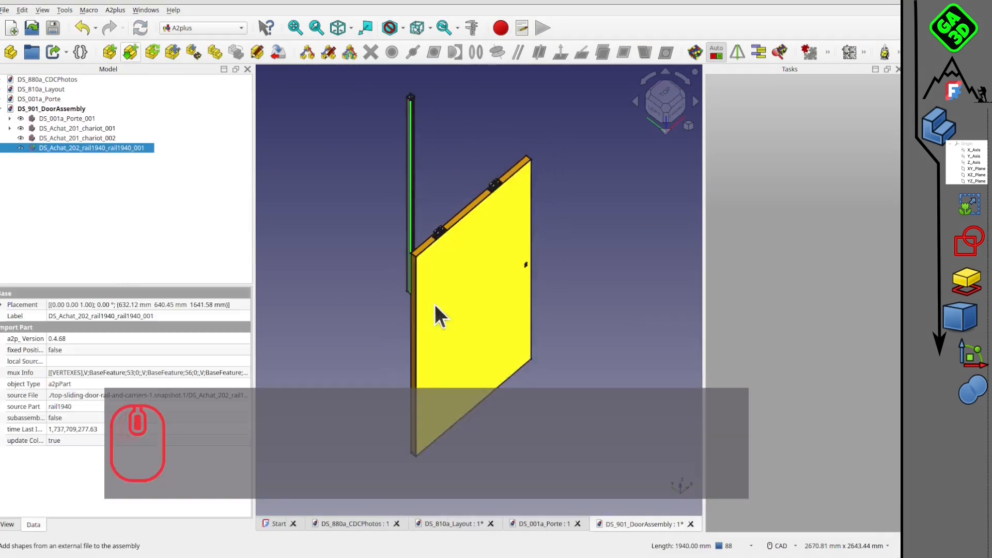
Start transforming the imported rail, rotate it from vertical to horizontal in the front view and shift it above the door.
middle_click_drag(442, 291, 559, 207)
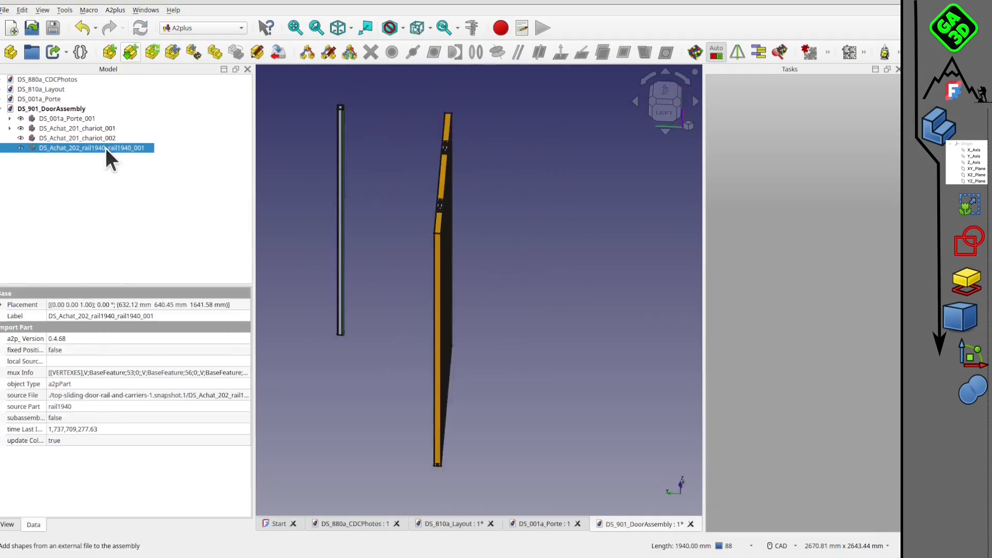
right_click(105, 148)
left_click(155, 180)
middle_click_drag(422, 323, 601, 167)
left_click(670, 105)
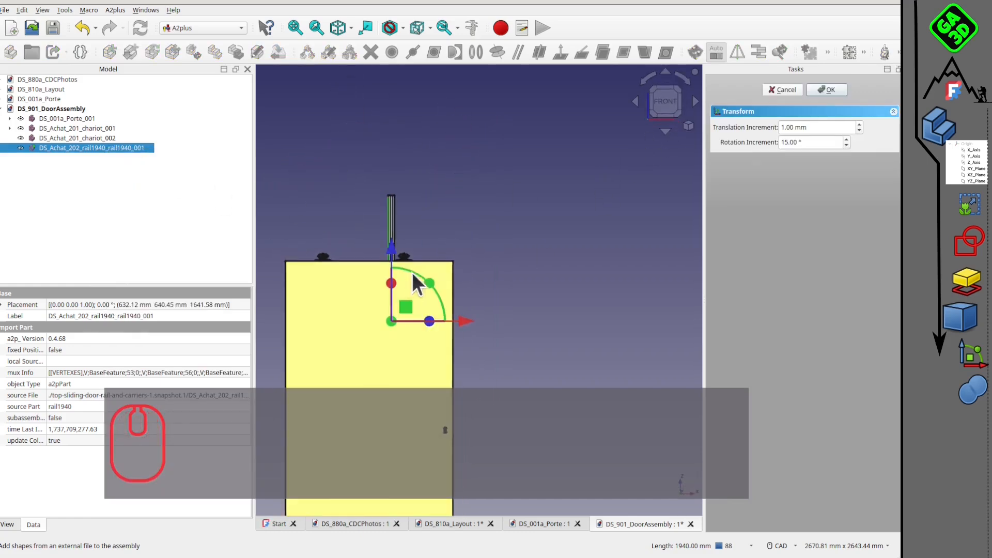
left_click_drag(441, 284, 451, 385)
left_click_drag(406, 335, 466, 243)
Rotate the rail a quarter turn about its length in the left view so its open side faces down.
middle_click_drag(407, 258, 616, 148)
left_click(661, 106)
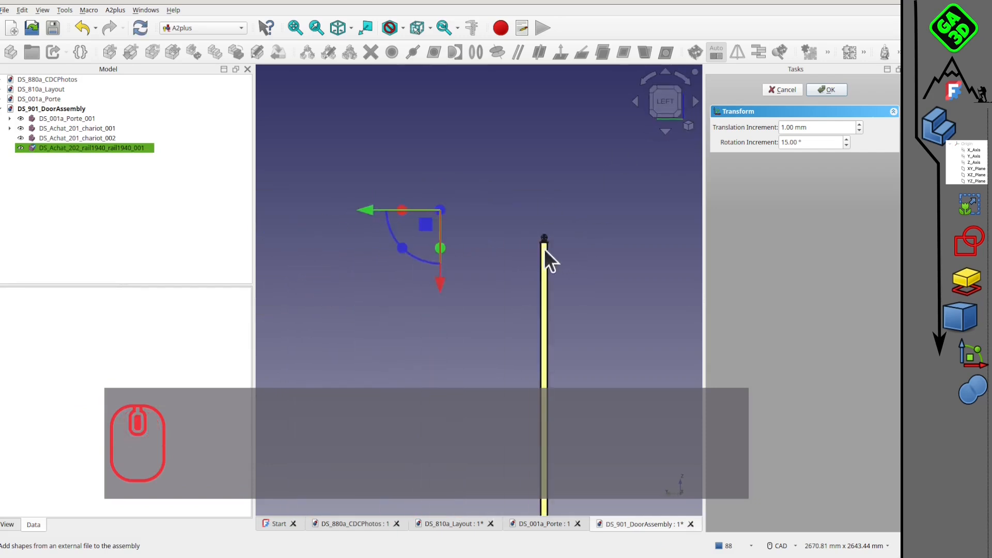
scroll(493, 282, "up", 3)
scroll(477, 258, "up", 5)
left_click_drag(351, 228, 359, 157)
scroll(475, 226, "down", 5)
middle_click_drag(475, 225, 371, 161)
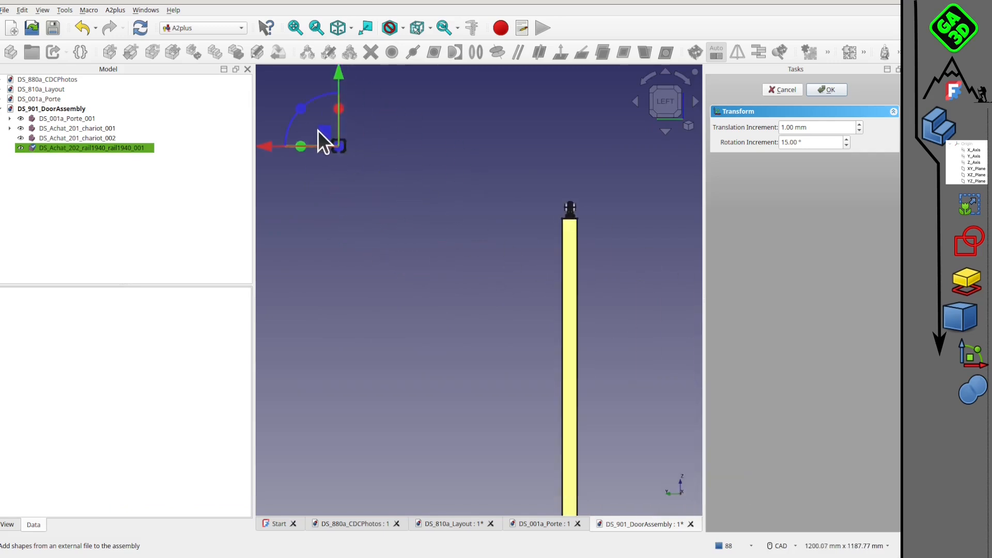
Move the rail over the carriers in the left view so its profile encloses the wheels.
left_click_drag(318, 133, 569, 215)
scroll(574, 225, "up", 5)
left_click_drag(599, 251, 546, 171)
scroll(553, 175, "up", 5)
middle_click_drag(591, 245, 496, 266)
scroll(504, 275, "up", 2)
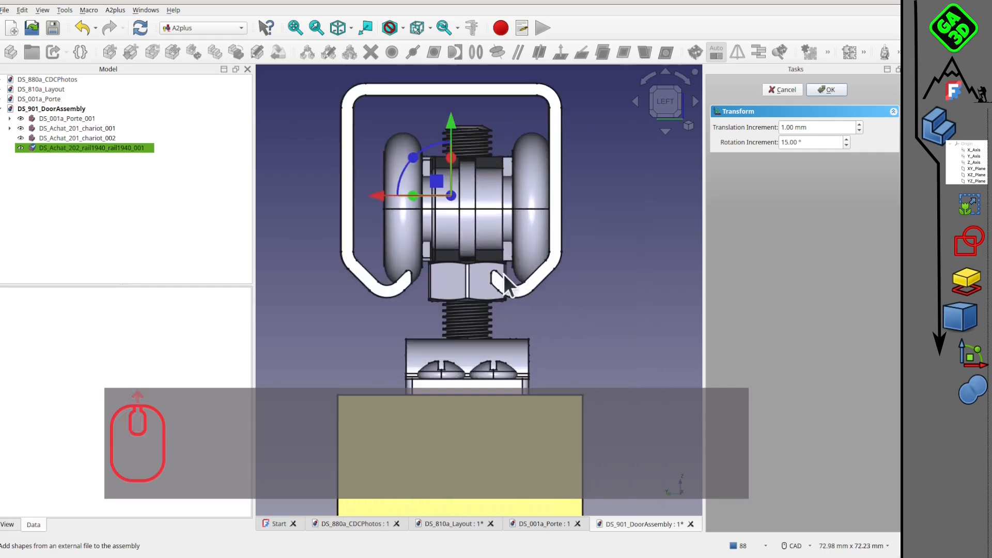
left_click_drag(436, 181, 460, 188)
Nudge the rail with a 0.1 mm translation increment until its flanges meet the wheels, restore the increment to 1 mm and accept the transform.
scroll(490, 247, "up", 2)
scroll(439, 165, "up", 2)
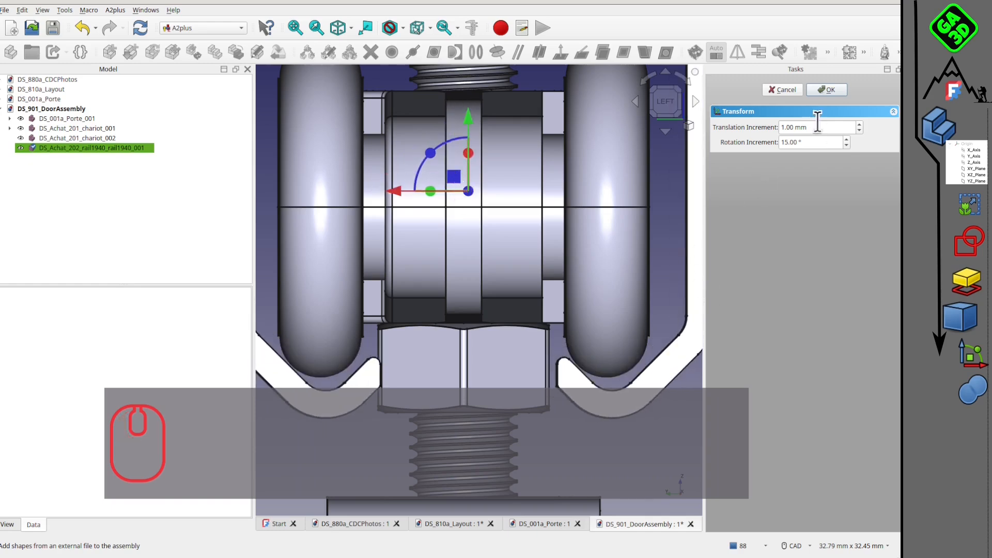
double_click(855, 130)
type("0.")
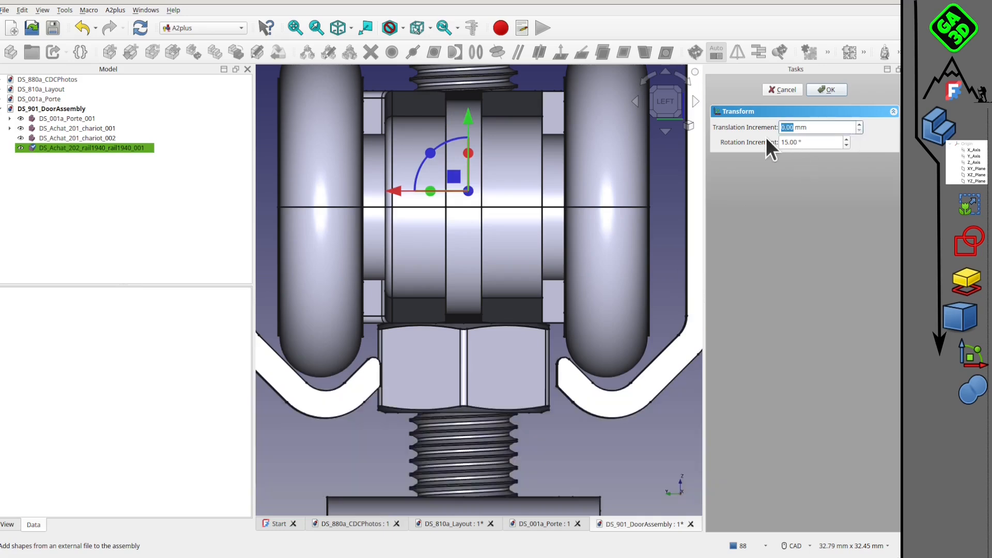
type("1")
left_click_drag(454, 178, 450, 170)
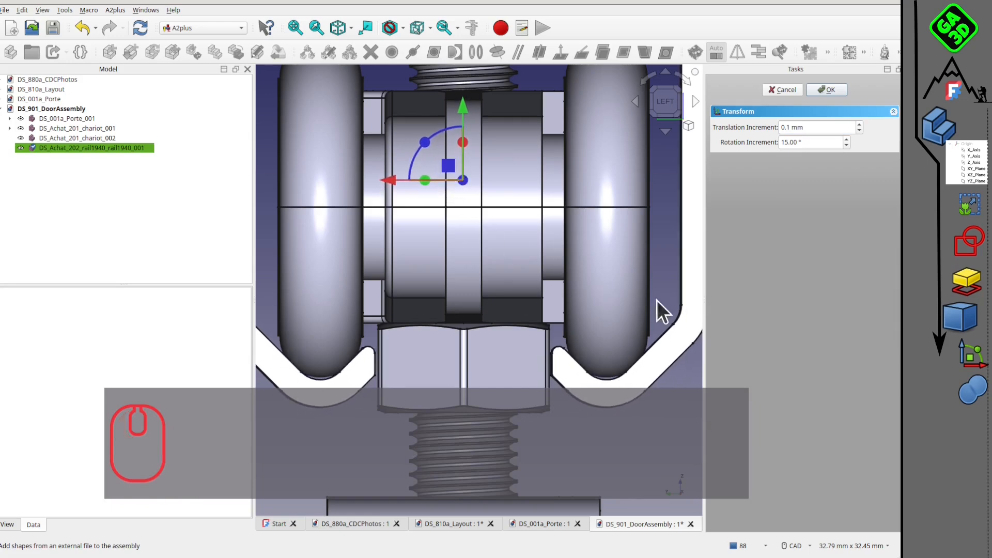
left_click(786, 127)
type("1")
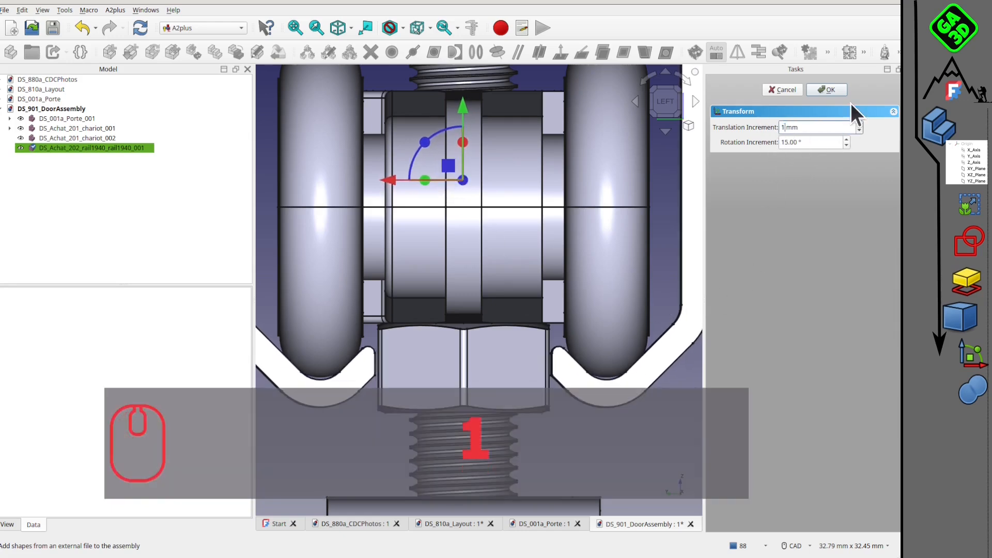
left_click(835, 90)
Measure the distance between the upper edge of the rail and the bottom edge of the door.
scroll(535, 262, "down", 10)
middle_click_drag(535, 262, 436, 288)
scroll(436, 288, "down", 3)
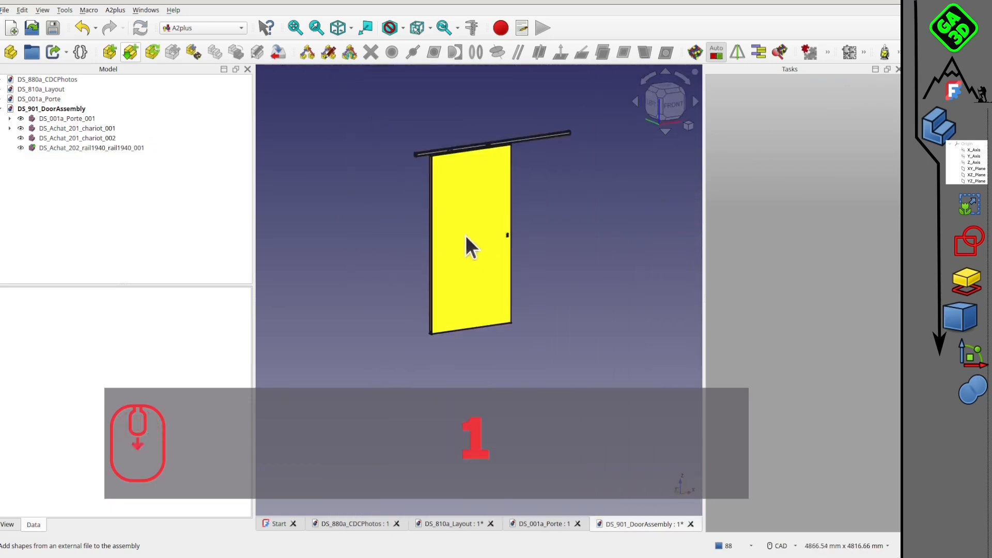
middle_click_drag(466, 235, 503, 155)
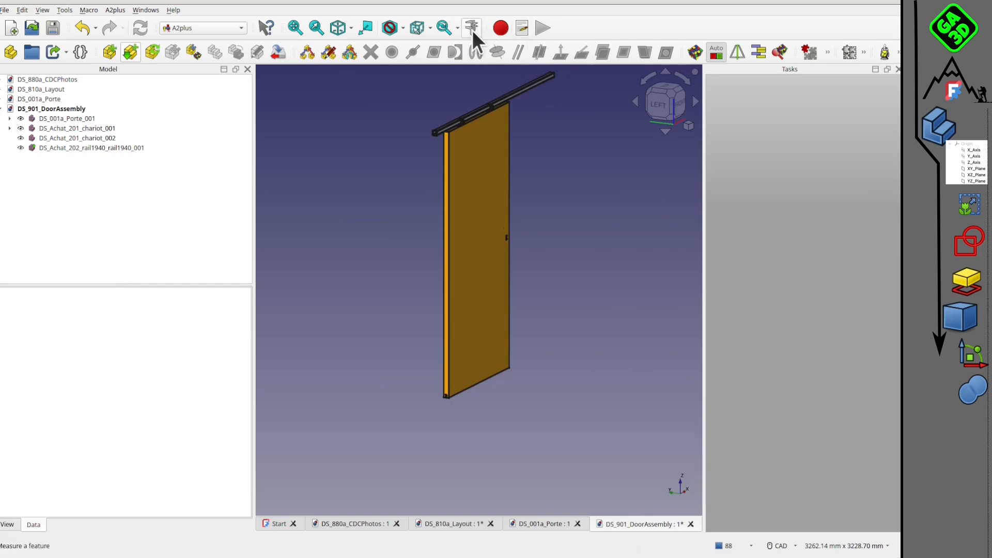
left_click(471, 28)
scroll(480, 143, "up", 3)
scroll(409, 110, "up", 3)
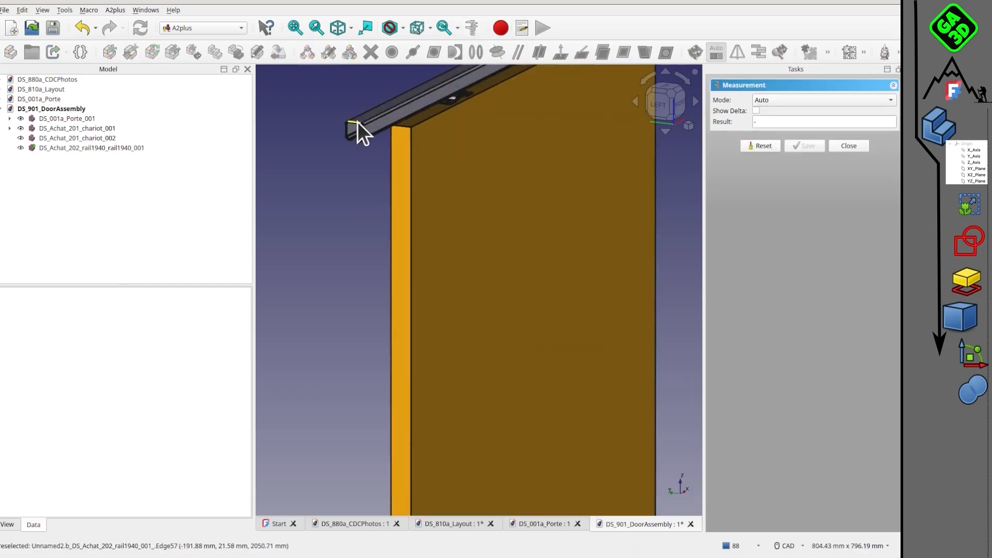
scroll(437, 86, "up", 2)
middle_click_drag(445, 166, 425, 318)
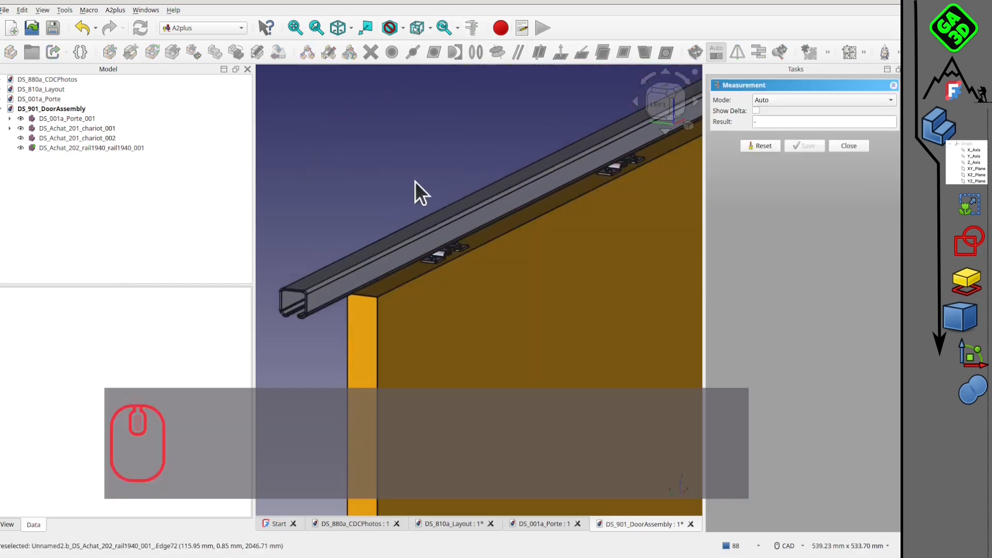
scroll(448, 200, "up", 3)
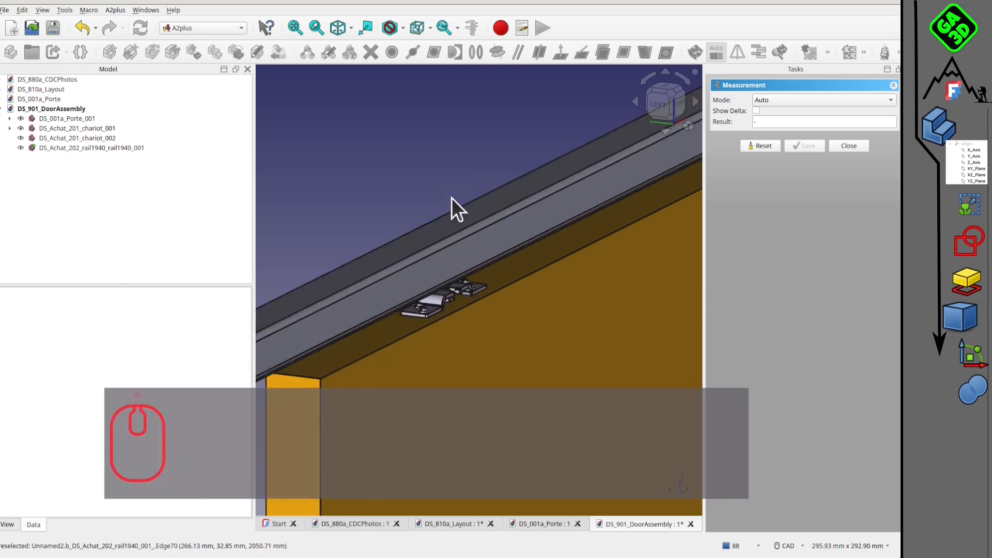
left_click(461, 213)
scroll(454, 221, "down", 11)
middle_click_drag(586, 291, 566, 32)
middle_click_drag(512, 279, 511, 129)
scroll(443, 276, "up", 10)
left_click(356, 258)
scroll(365, 262, "down", 10)
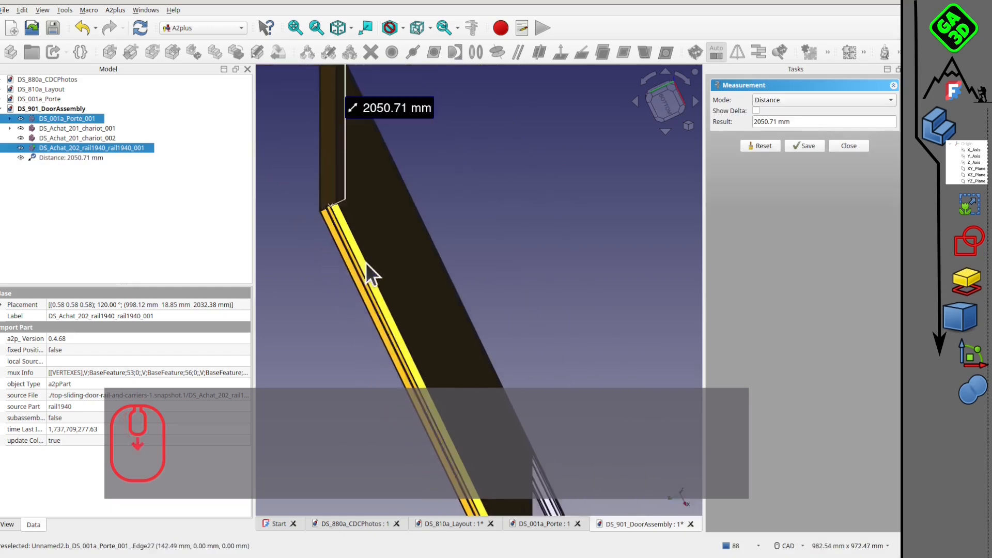
Examine the height measurement from several angles and from the front, at the rail and at the door's lower end.
middle_click_drag(435, 144, 564, 256)
middle_click_drag(464, 68, 520, 258)
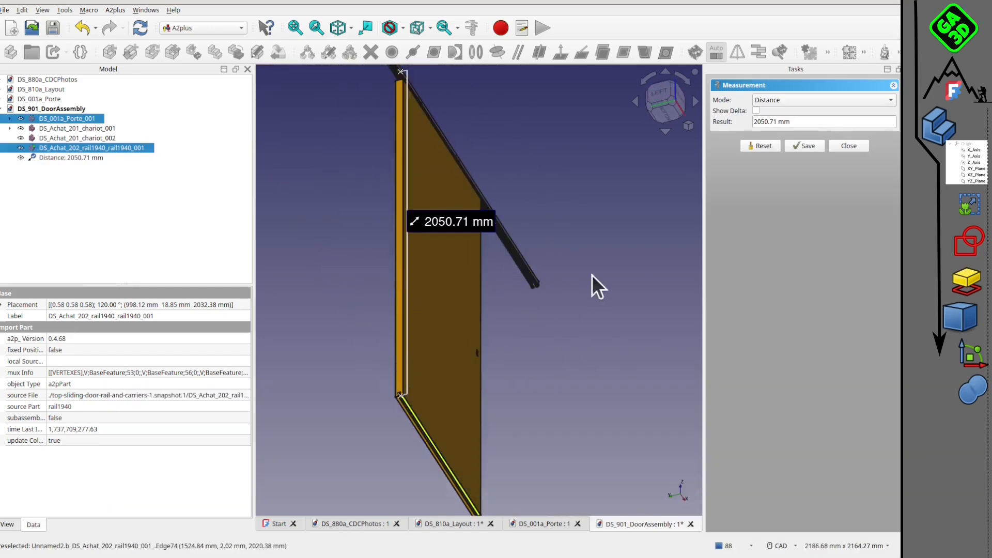
middle_click_drag(364, 191, 671, 155)
scroll(563, 312, "down", 2)
middle_click_drag(563, 312, 585, 227)
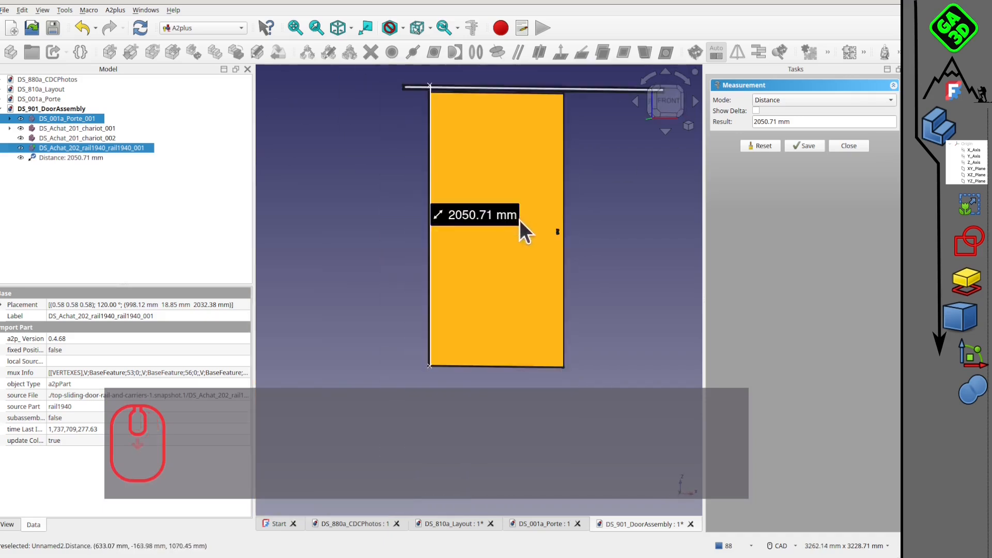
middle_click_drag(519, 220, 493, 205)
middle_click_drag(445, 271, 423, 308)
middle_click_drag(392, 361, 370, 351)
scroll(396, 315, "up", 3)
scroll(356, 322, "down", 2)
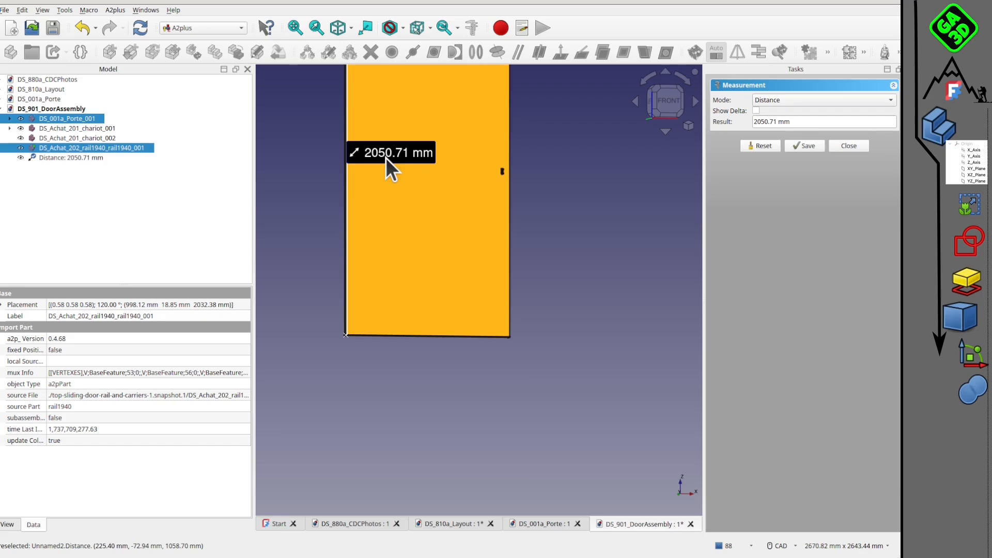
scroll(387, 157, "down", 3)
middle_click_drag(432, 337, 503, 250)
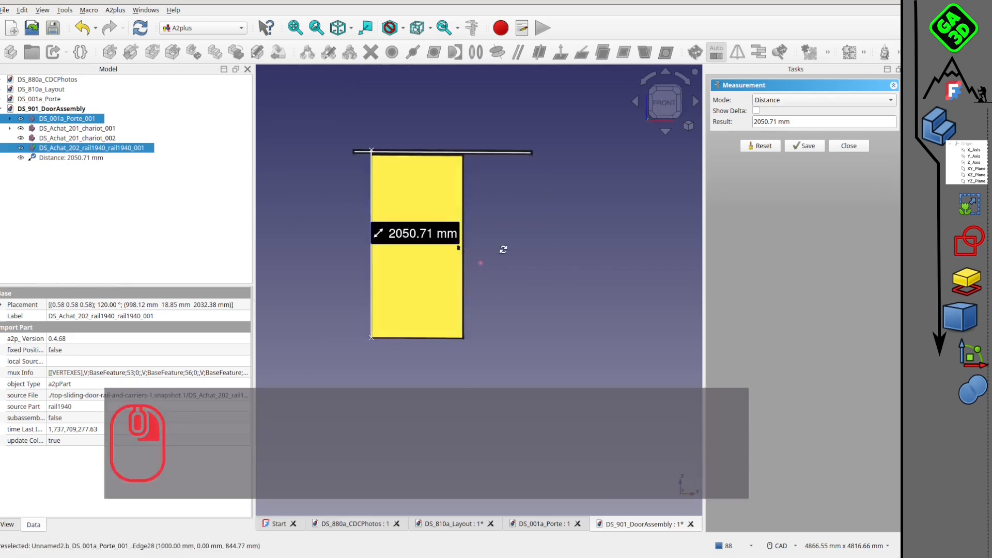
Close the measurement without keeping it and save DS_901_DoorAssembly.
left_click(850, 145)
middle_click_drag(438, 283, 327, 264)
left_click(53, 27)
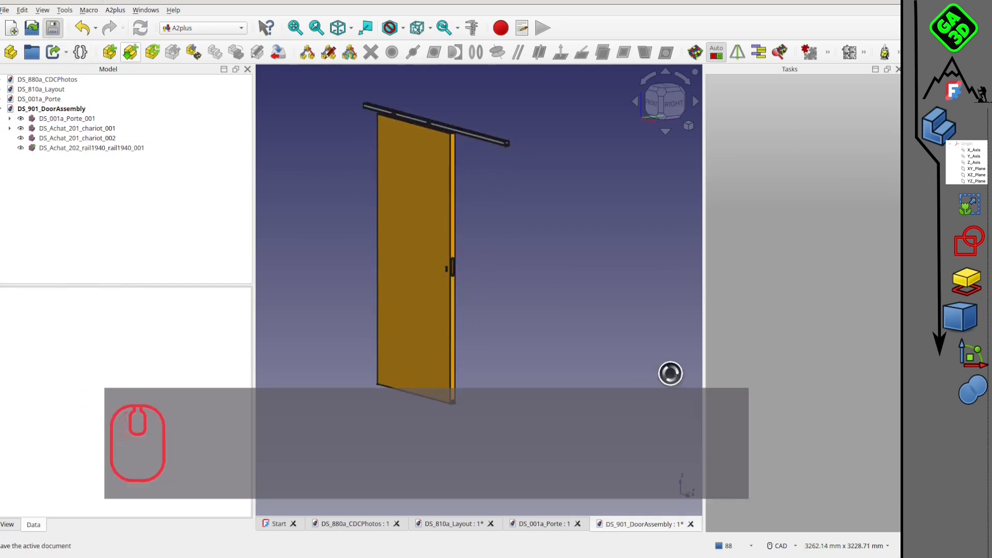
Create a new document and save it as DS_002a_Pilier in the DS_PorteCoulissante folder.
left_click(11, 29)
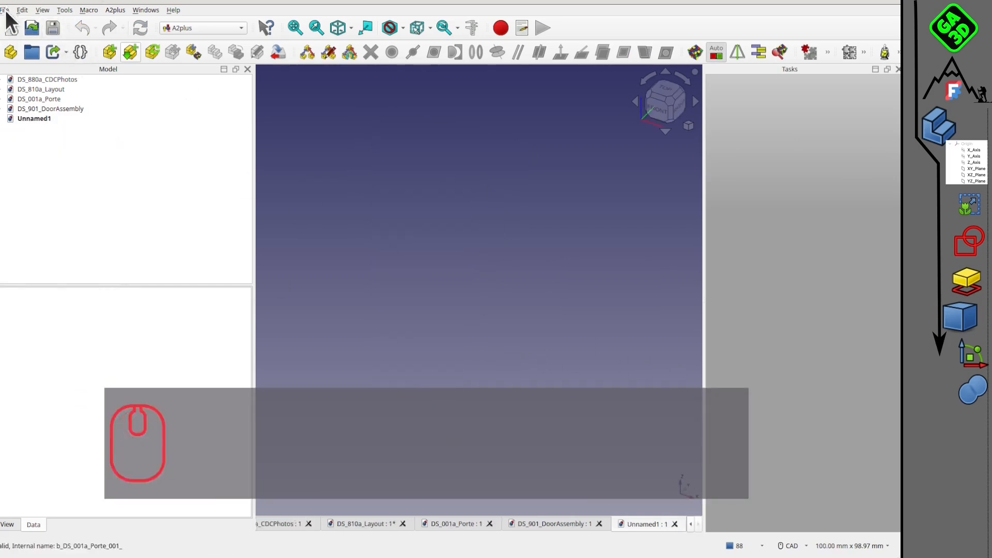
left_click(6, 12)
left_click(46, 98)
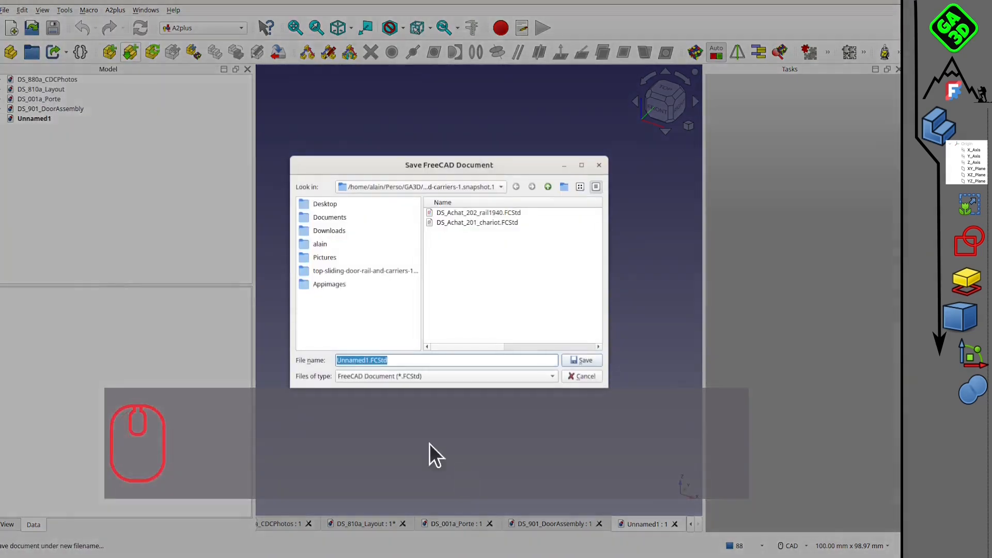
left_click(368, 361)
key("BackSpace")
key("BackSpace")
key("BackSpace")
key("BackSpace")
key("BackSpace")
key("BackSpace")
key("BackSpace")
key("BackSpace")
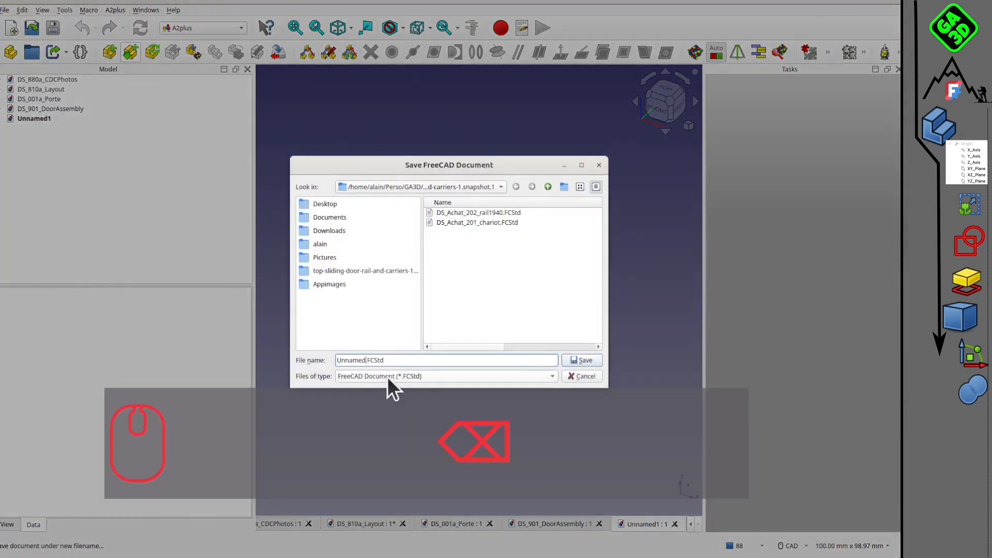
type("DS")
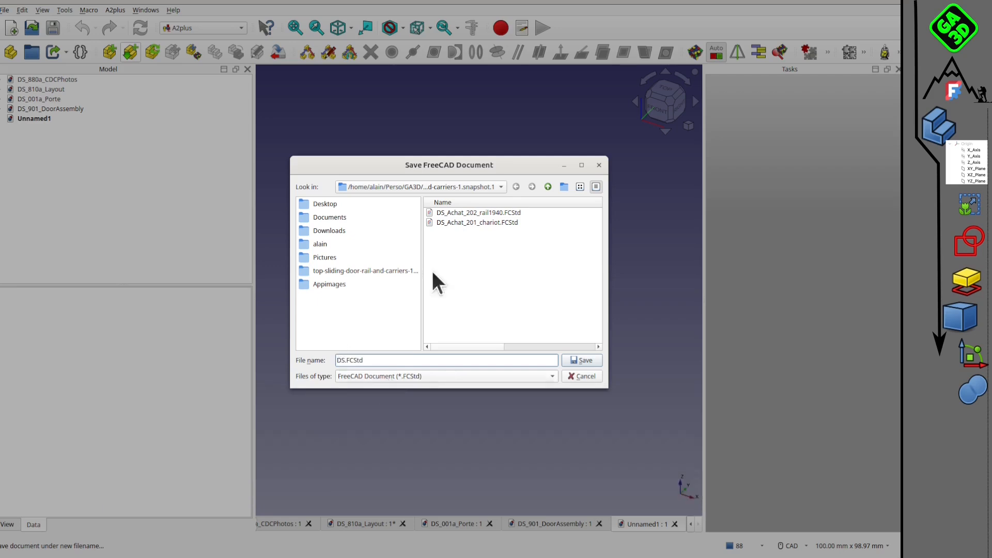
left_click(547, 186)
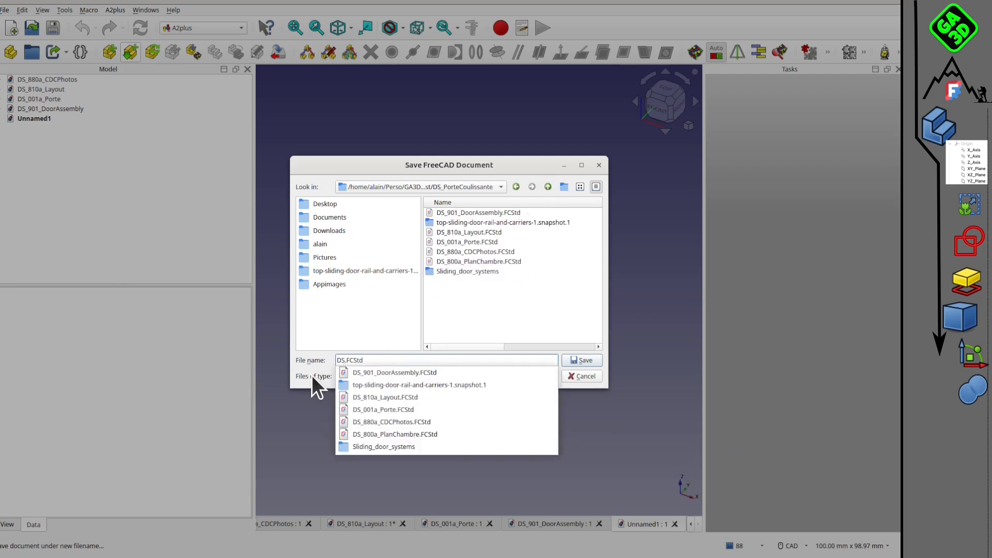
type("_0")
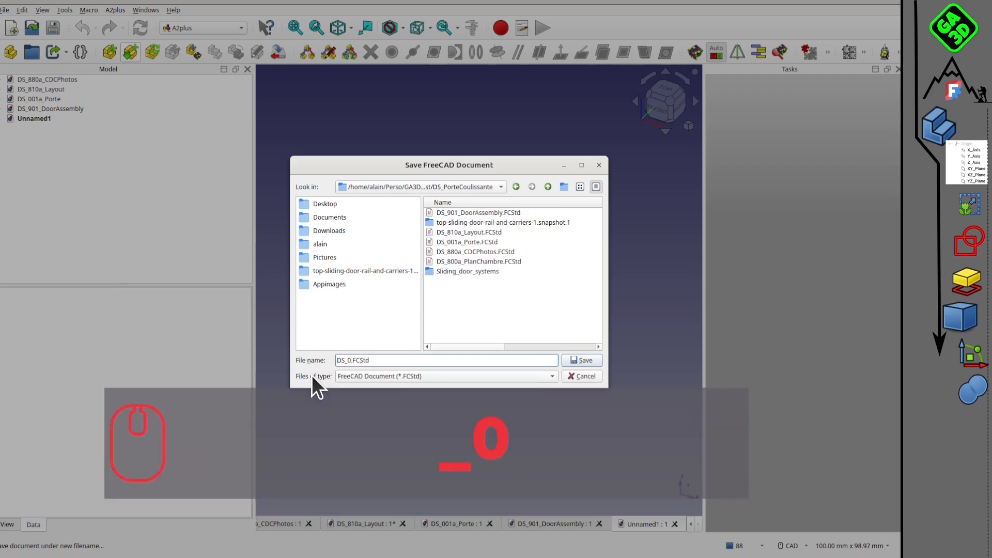
type("02a_")
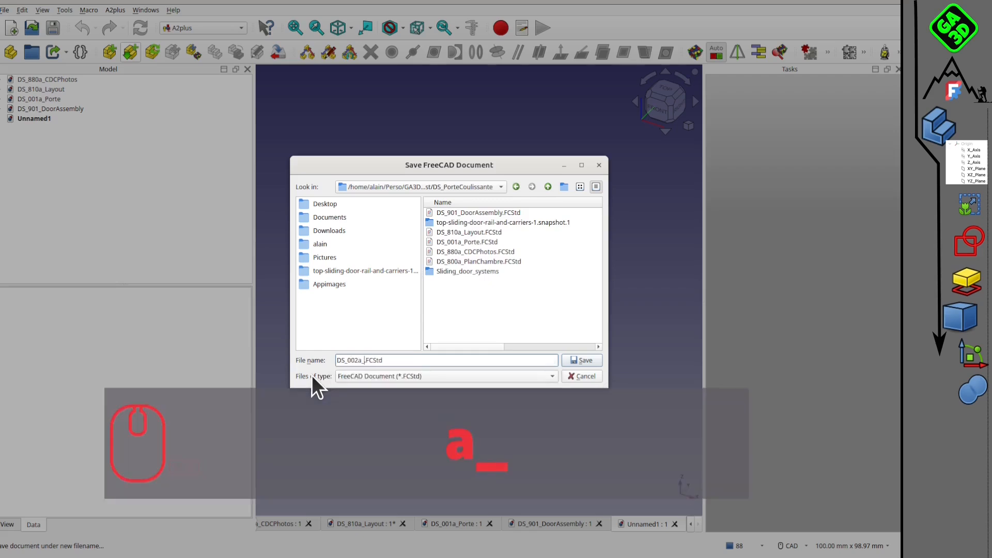
type("Pilier")
left_click(584, 361)
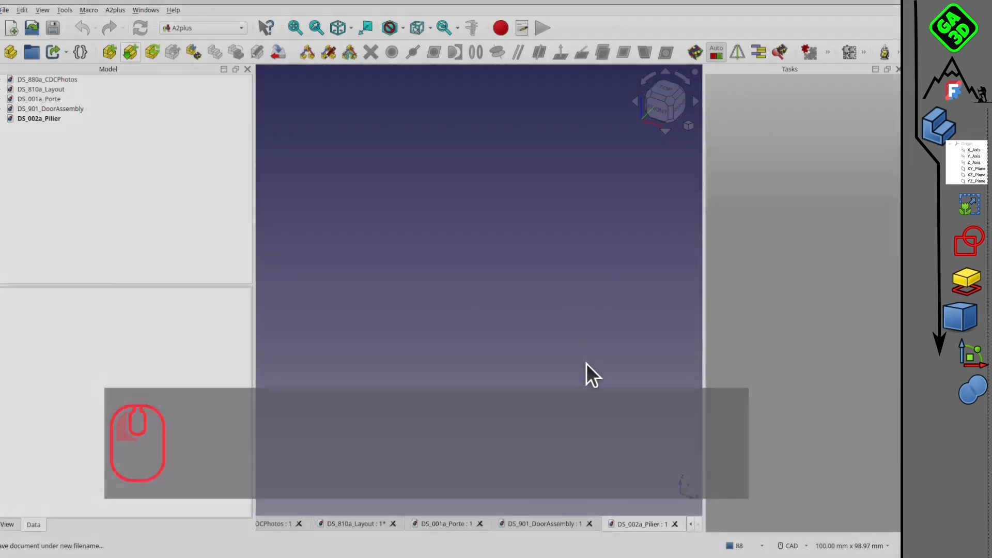
Switch to the Part workbench and add a cube to DS_002a_Pilier.
scroll(504, 240, "down", 2)
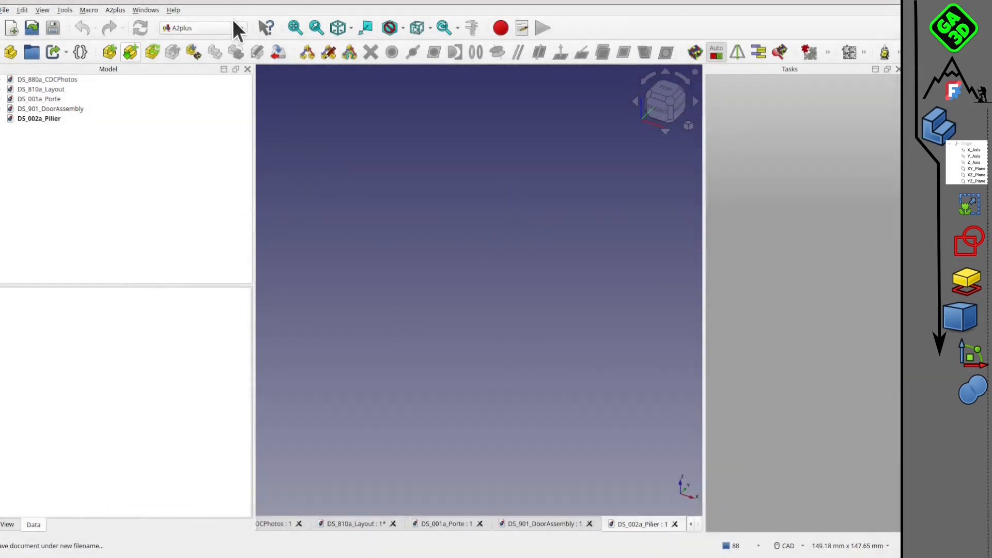
left_click(233, 23)
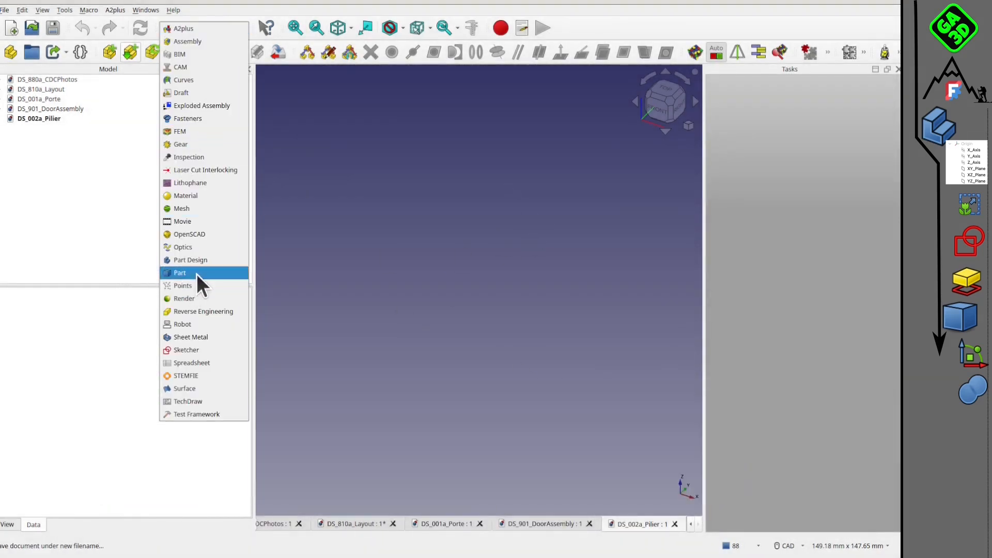
left_click(197, 273)
left_click(112, 55)
Set the cube's height to 2065 mm and its width and length to 80 mm each.
left_click(37, 128)
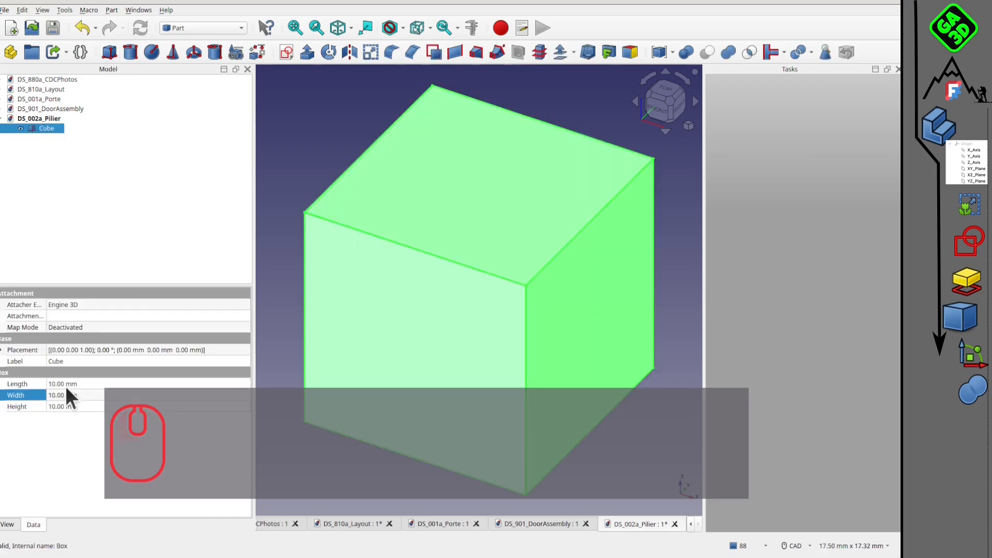
left_click(62, 407)
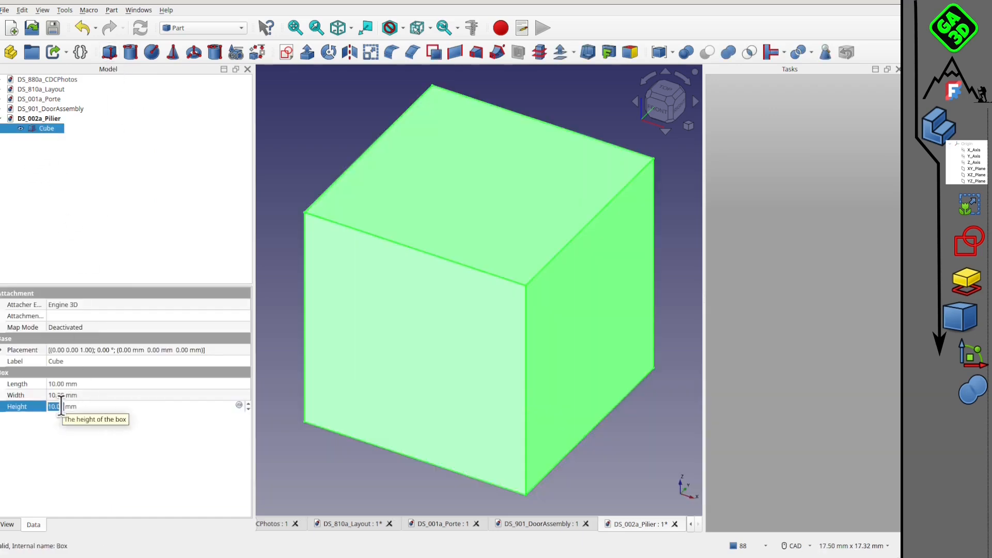
type("2065")
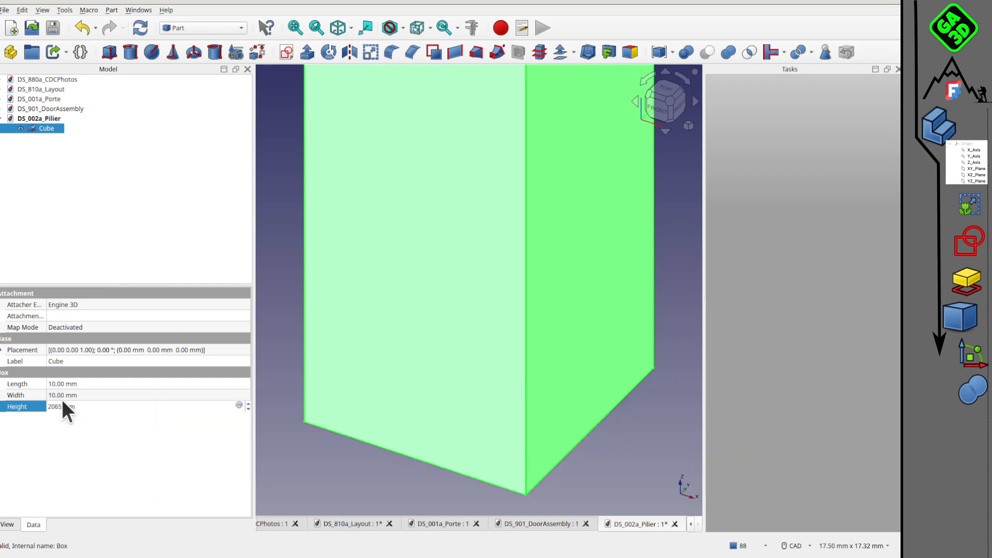
left_click(61, 398)
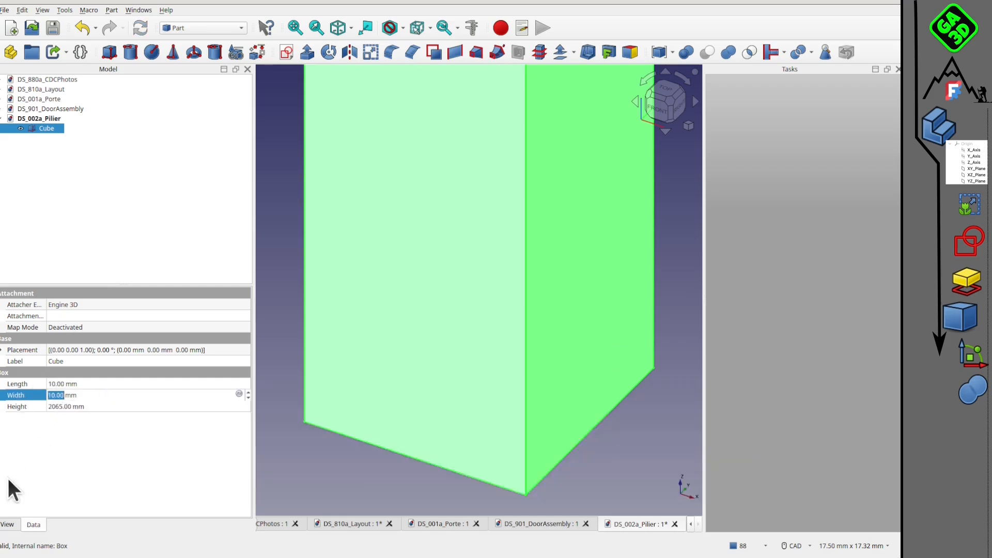
type("80")
left_click(60, 384)
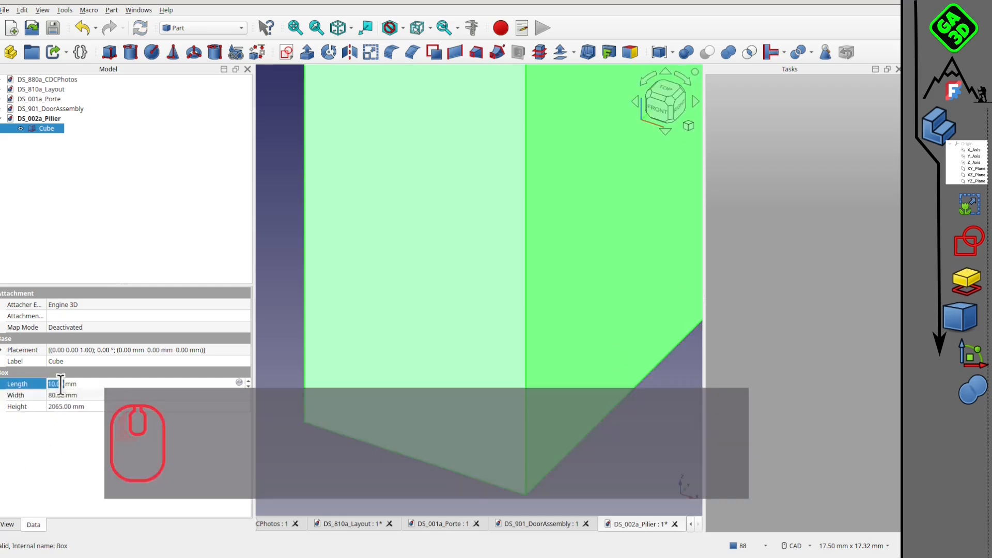
type("80")
left_click(287, 267)
scroll(302, 277, "down", 3)
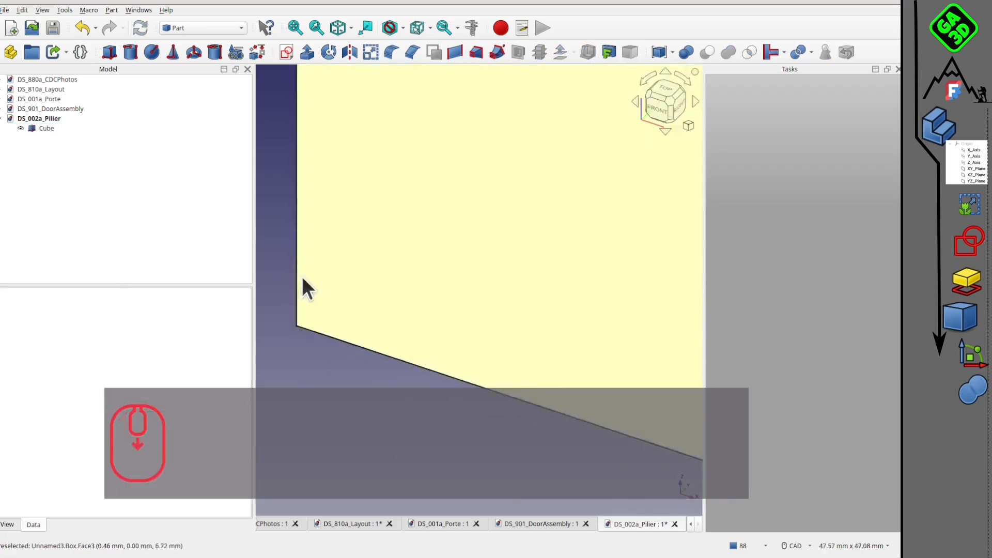
scroll(375, 271, "down", 6)
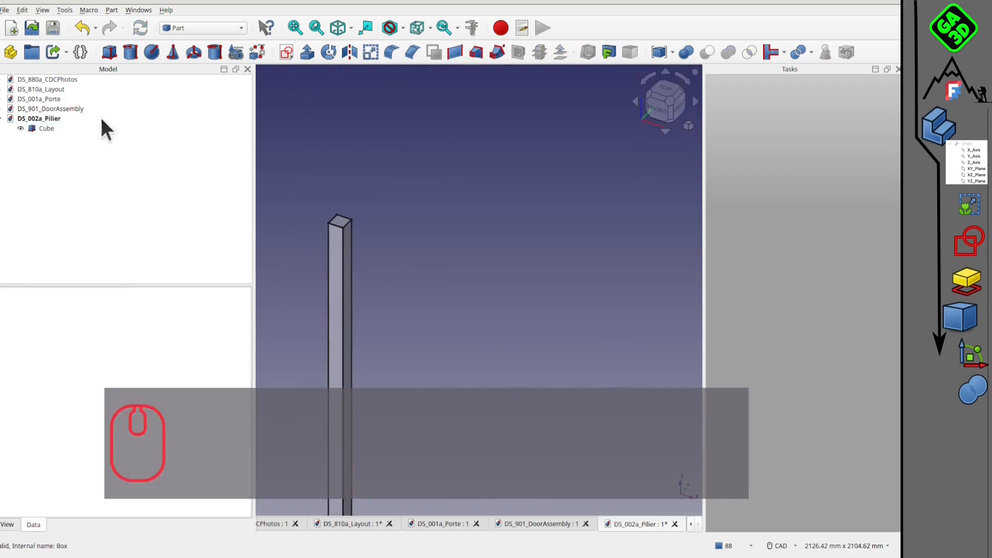
Give the pillar a custom appearance with the orange diffuse color #ffaa00.
right_click(41, 128)
left_click(85, 283)
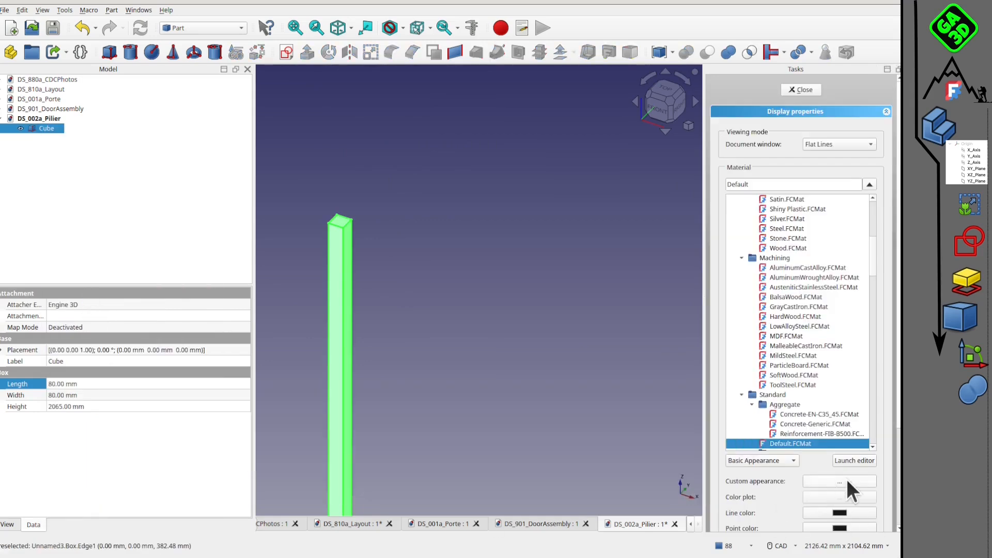
left_click(846, 480)
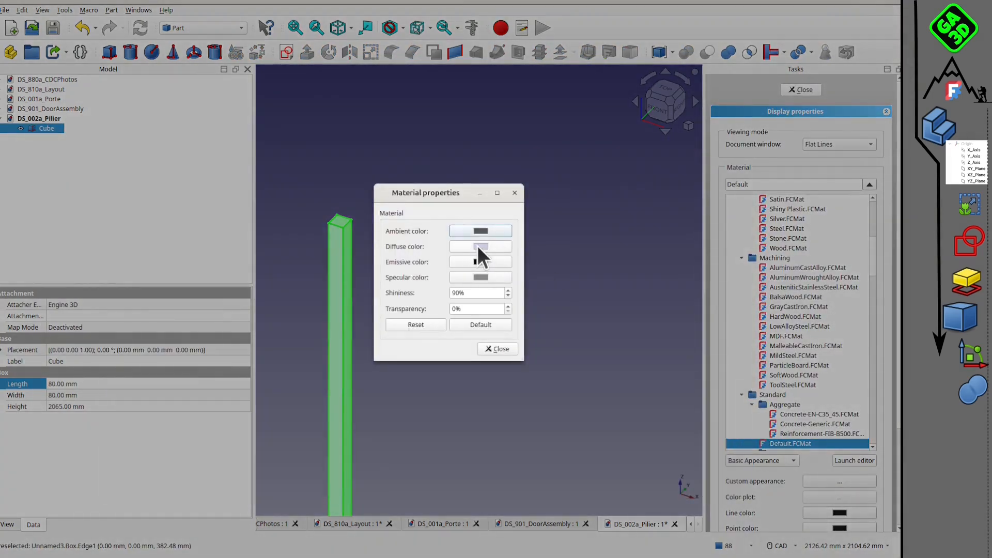
left_click(480, 246)
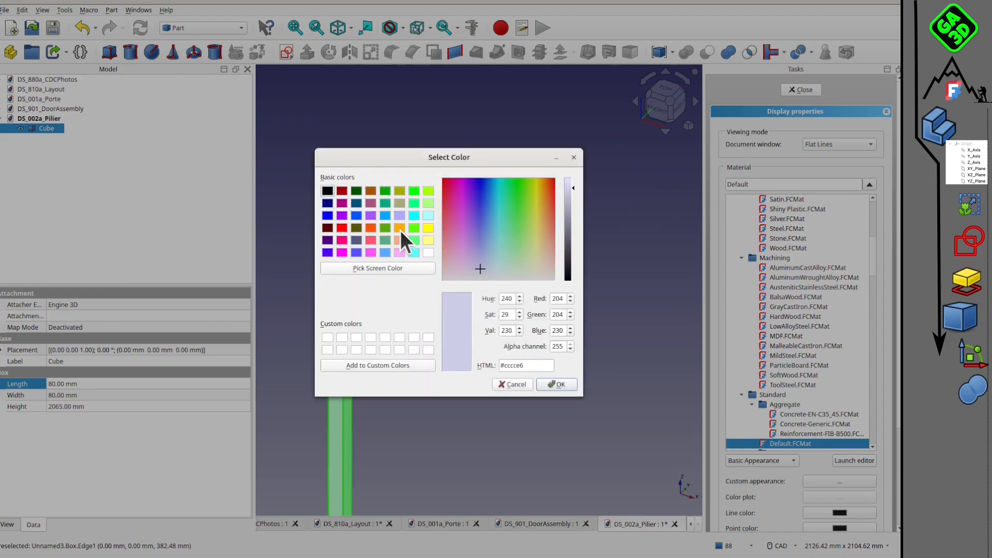
left_click(400, 229)
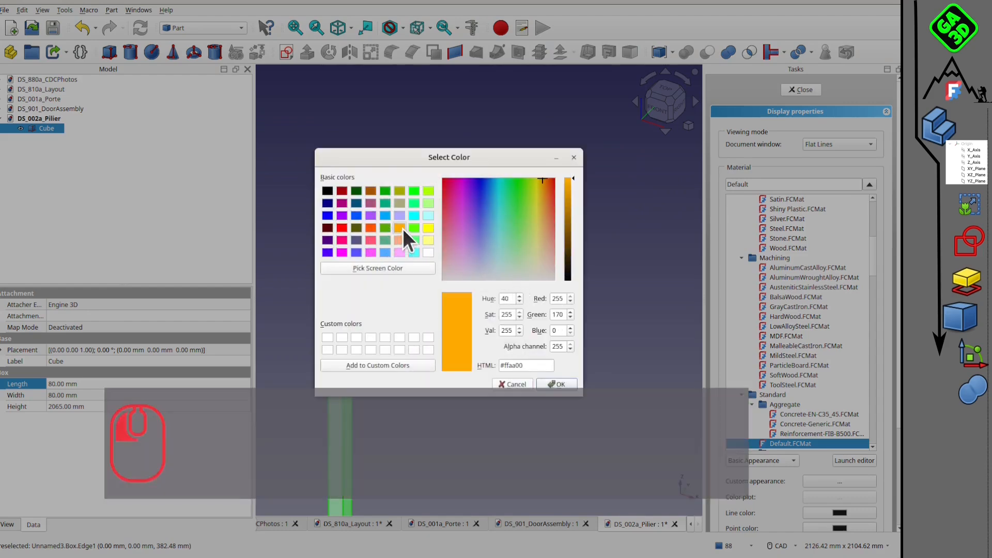
left_click(557, 384)
left_click(497, 349)
left_click(483, 372)
scroll(561, 151, "down", 4)
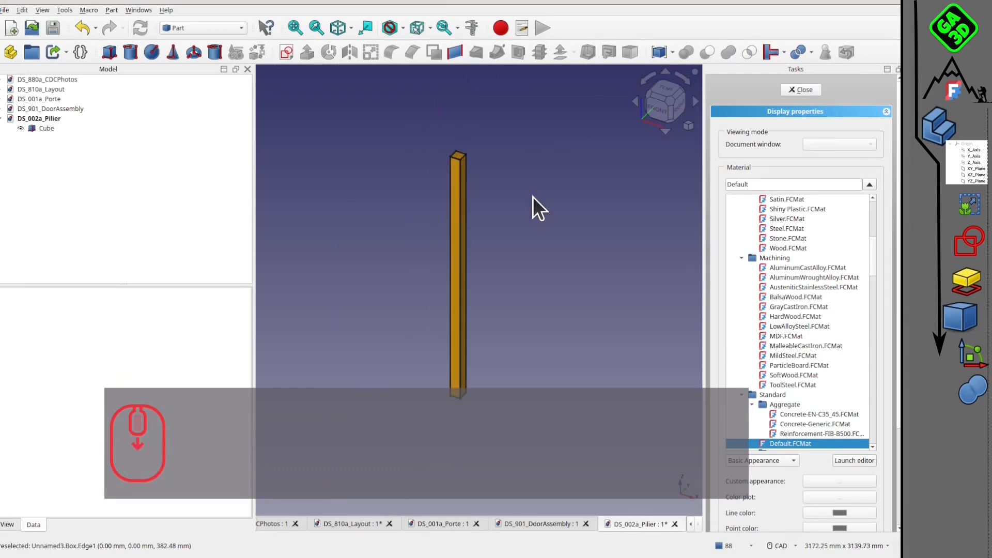
left_click(783, 90)
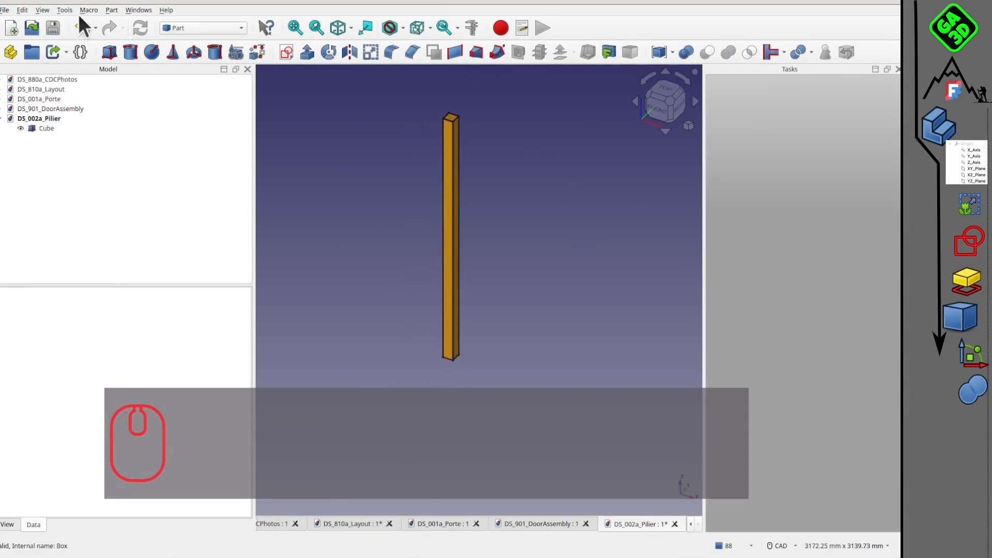
Save DS_002a_Pilier, inspect the pillar from several angles and close the document.
scroll(493, 162, "up", 2)
middle_click_drag(494, 162, 406, 168)
scroll(403, 185, "down", 3)
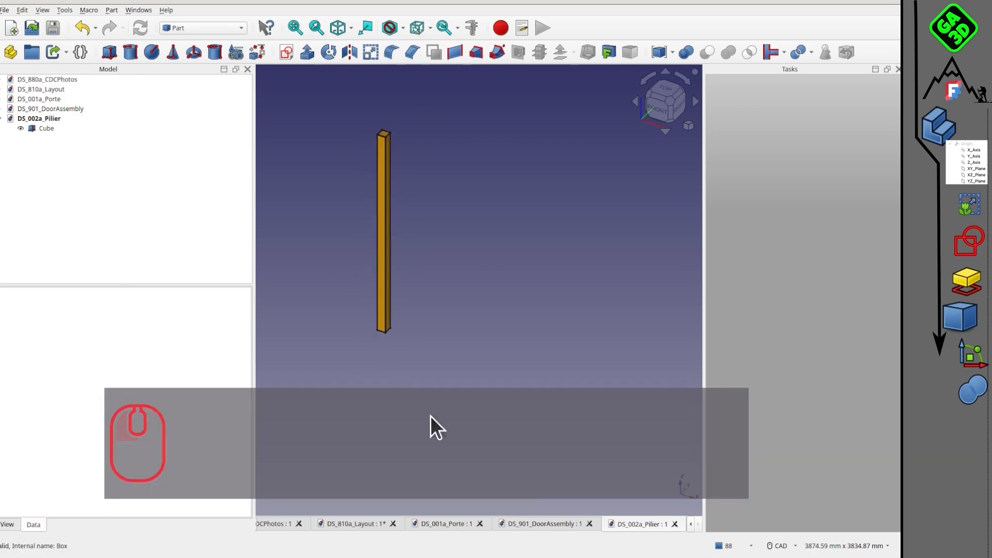
middle_click_drag(419, 175, 450, 196)
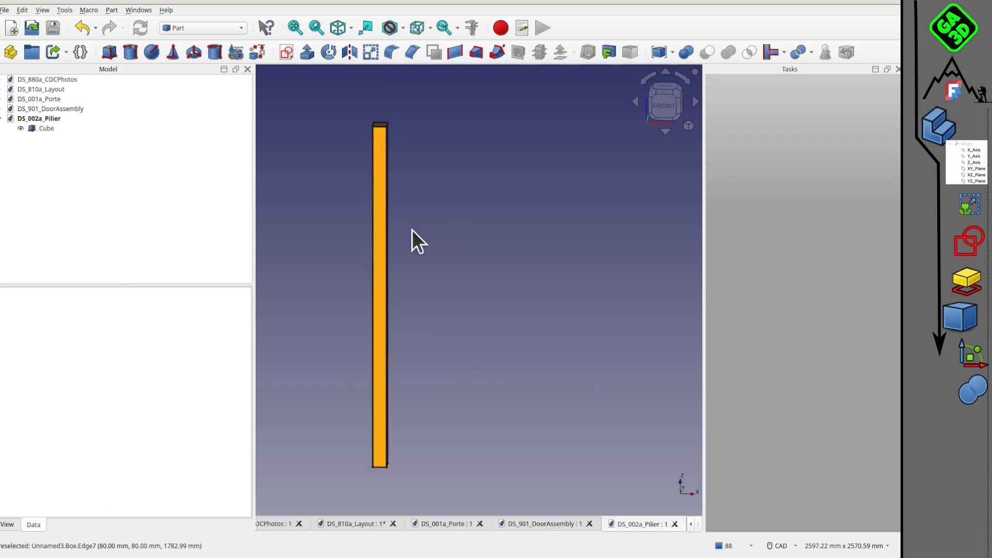
mouse_move(449, 230)
middle_mouse_down()
mouse_move(403, 205)
mouse_move(460, 233)
middle_mouse_up()
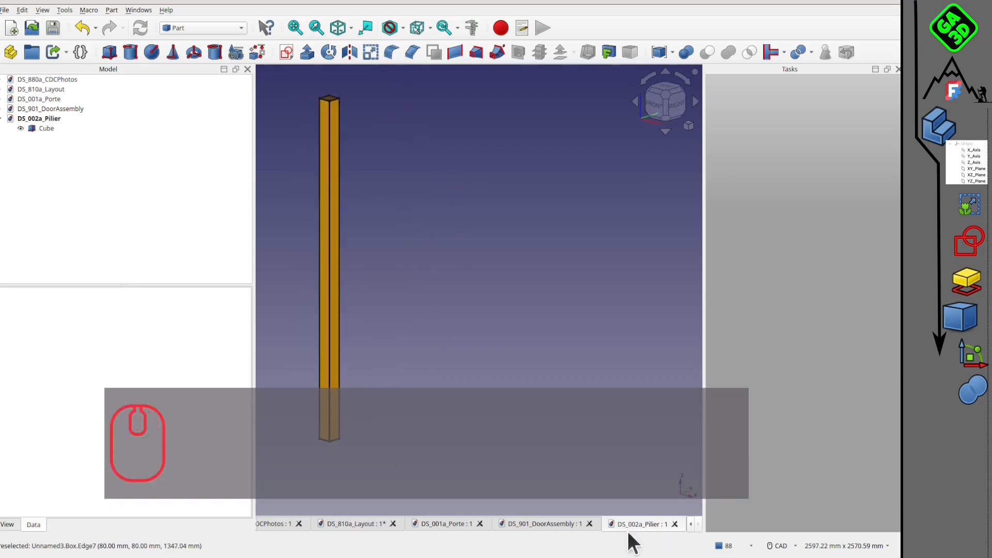
left_click(674, 525)
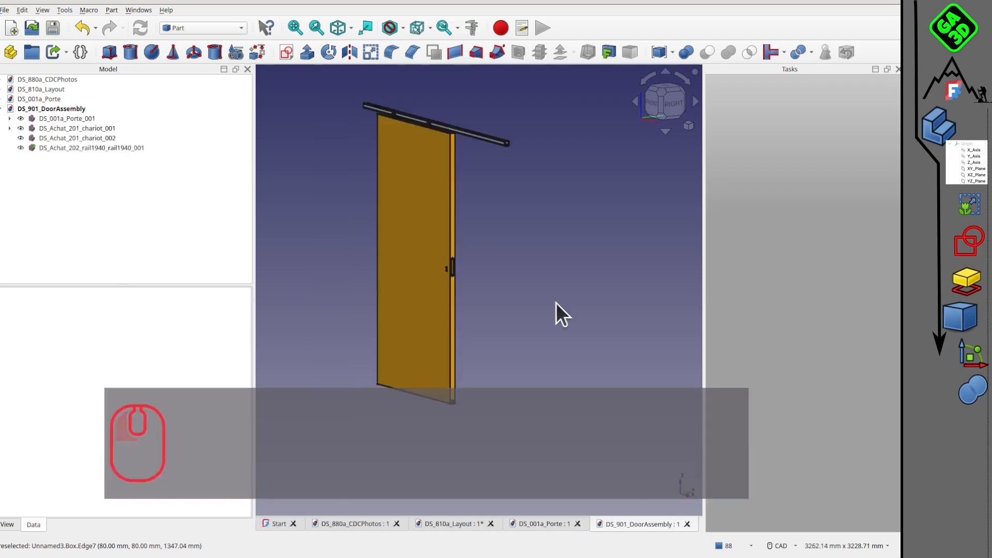
Create a new document and save it as DS_003a_PoutreTop in the DS_PorteCoulissante folder.
left_click(12, 27)
left_click(4, 10)
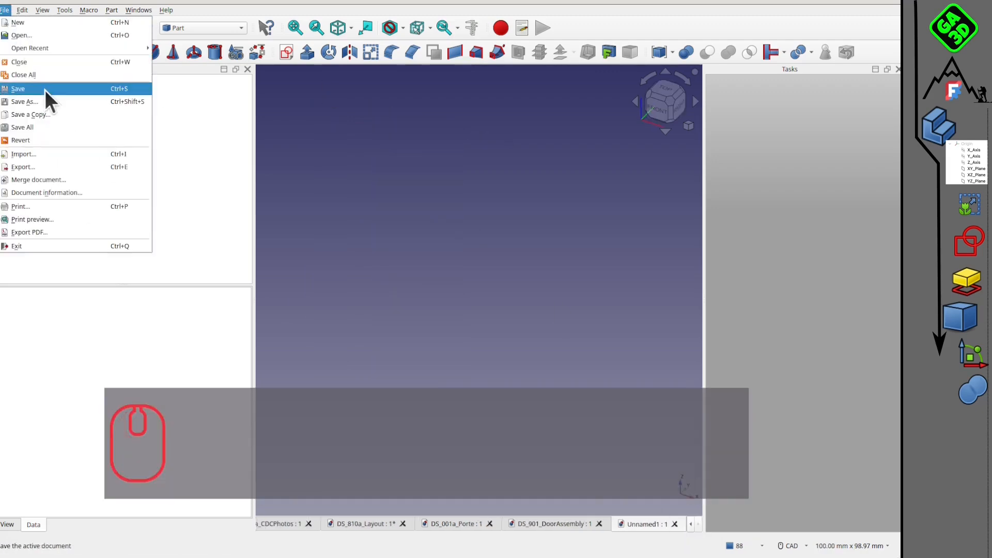
left_click(45, 90)
left_click(385, 364)
left_click_drag(370, 363, 298, 361)
type("DS_00")
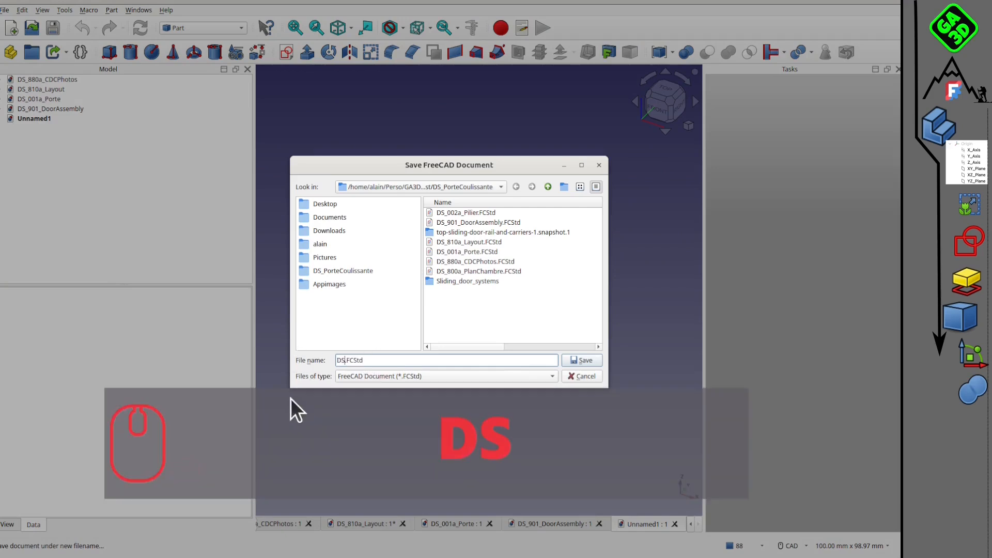
type("3a")
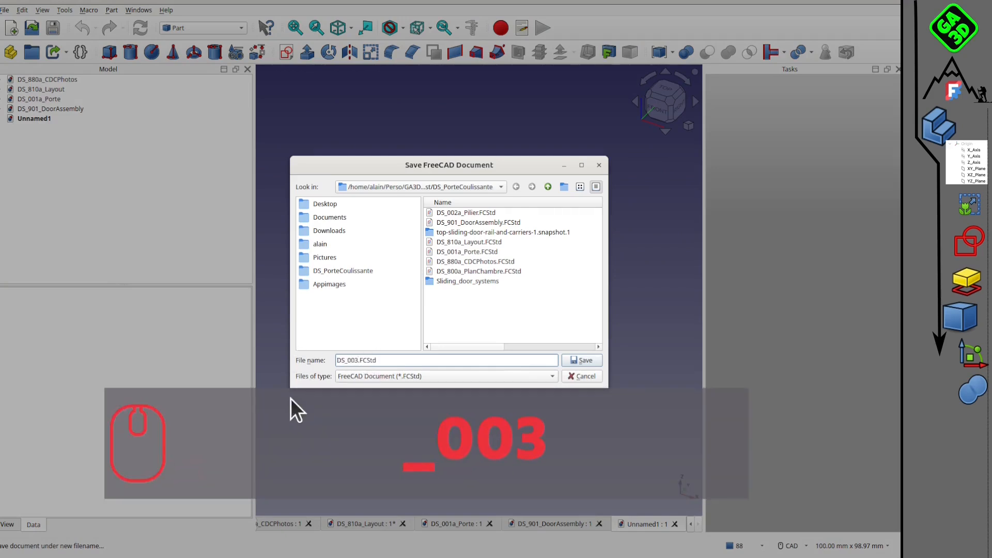
type("_Poutr")
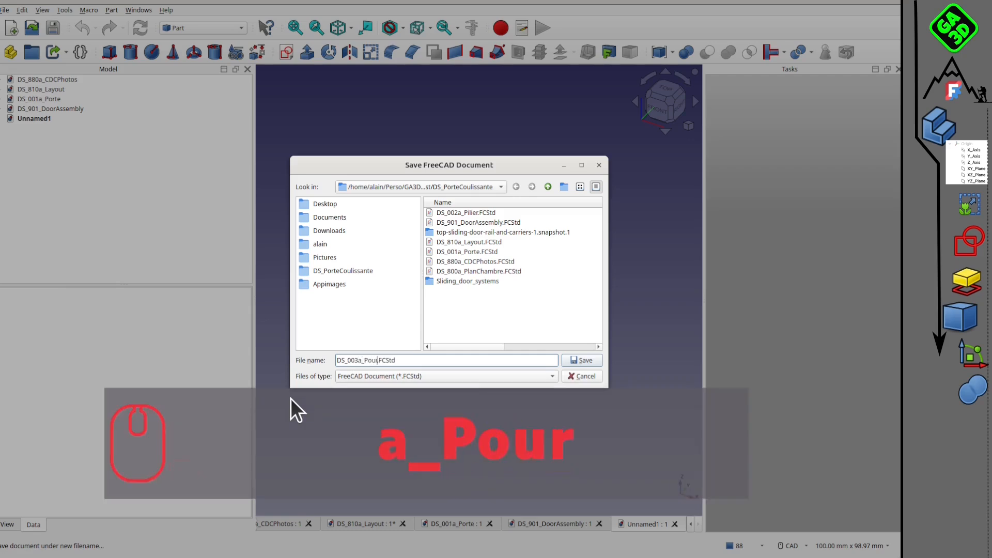
type("eTope")
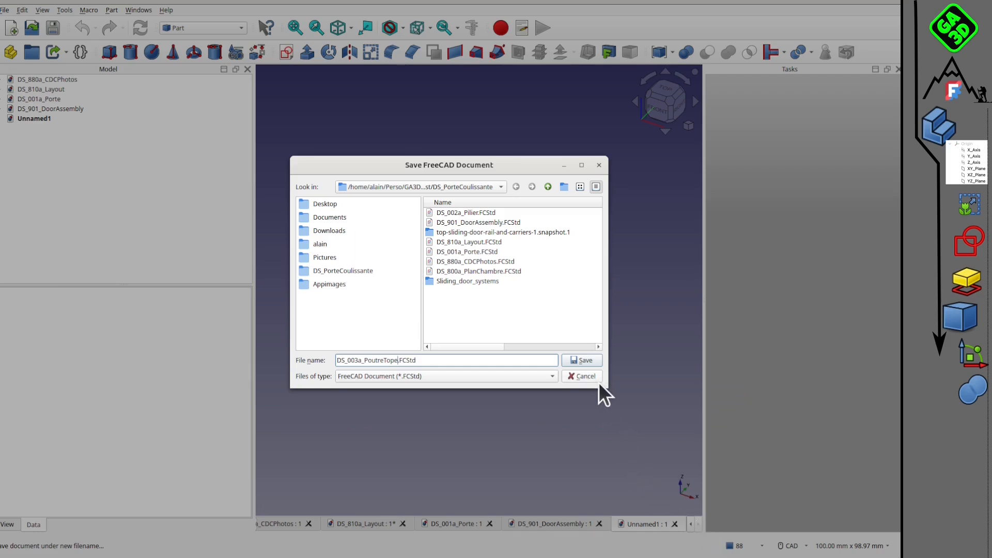
left_click(575, 361)
Add a cube to DS_003a_PoutreTop and set its height and width to 80 mm each.
left_click(109, 52)
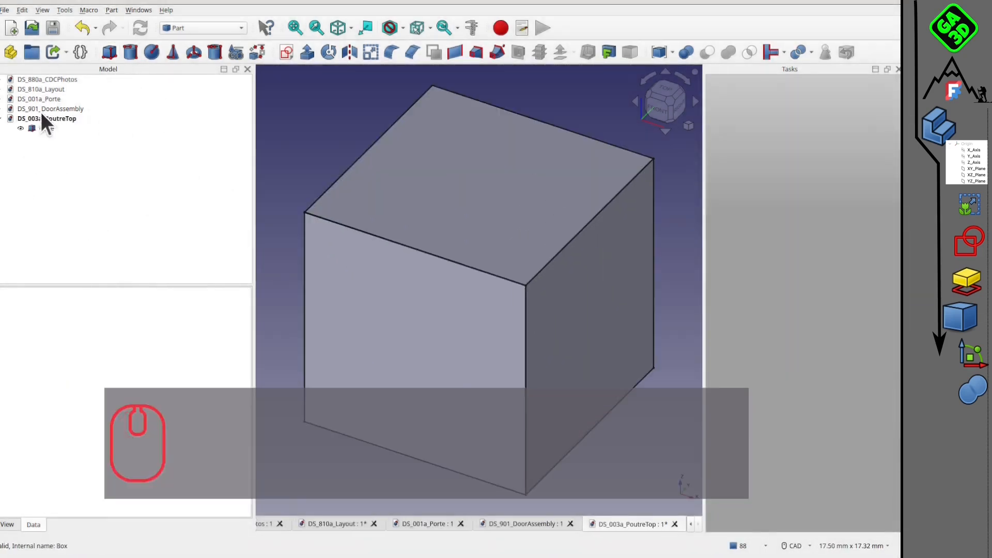
left_click(40, 128)
left_click(54, 406)
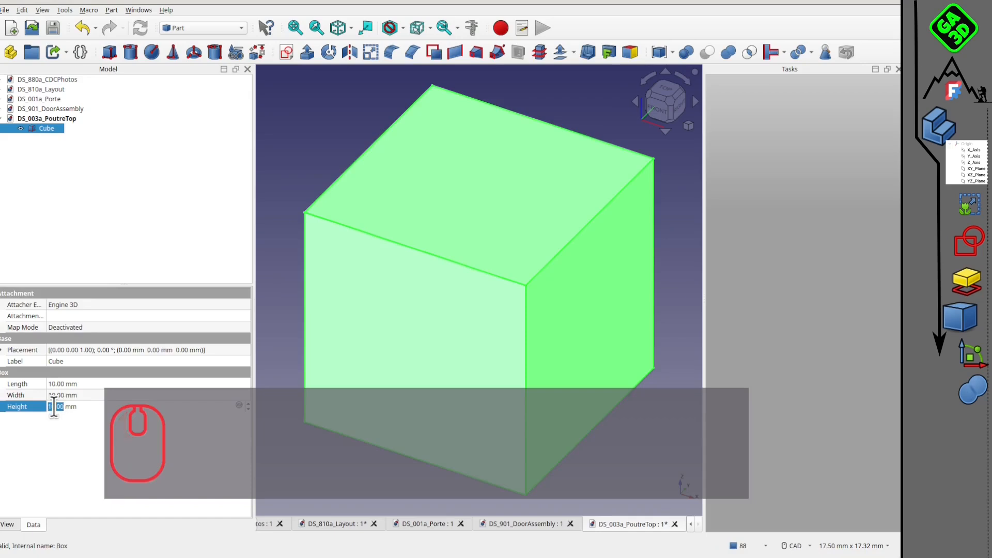
type("80")
left_click(53, 396)
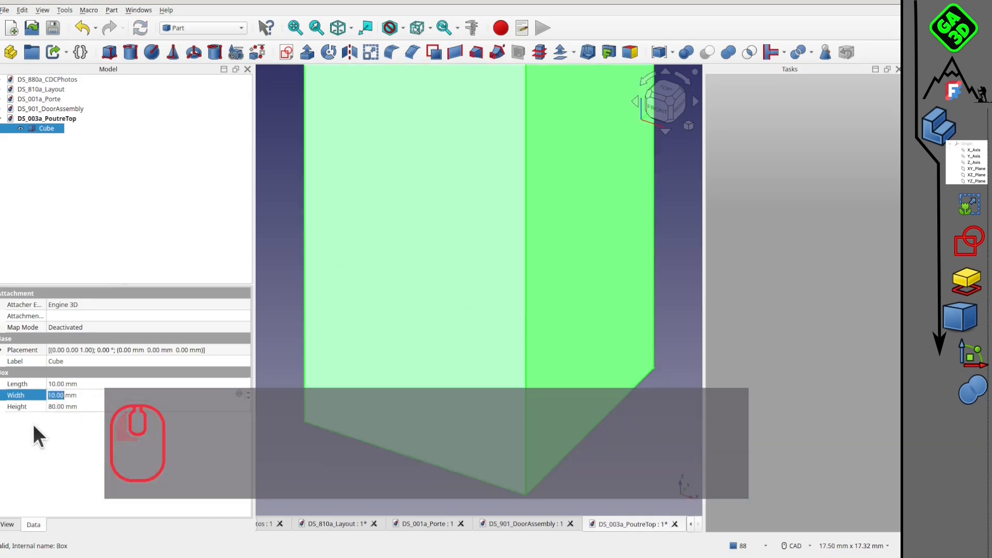
type("80")
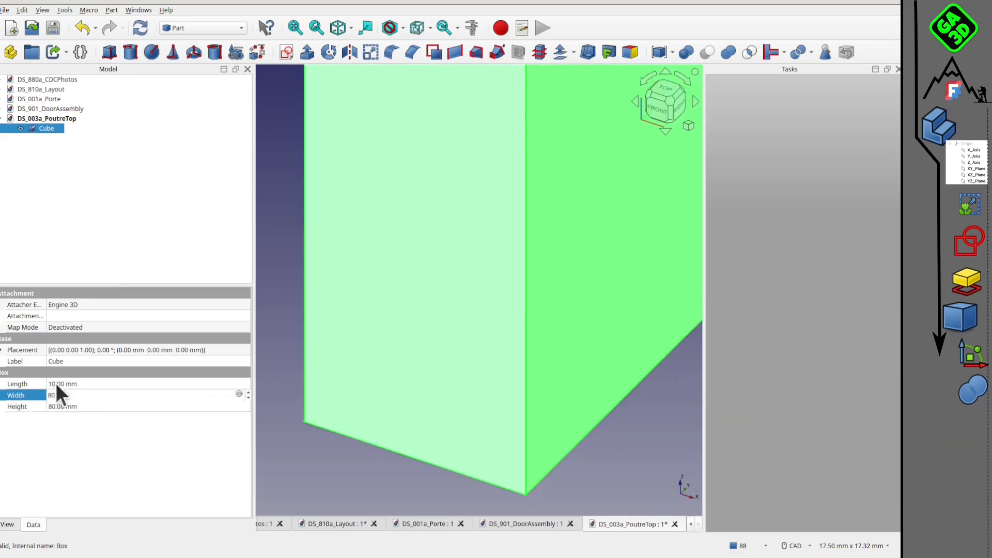
Set the cube's length to 2150 mm.
left_click(55, 382)
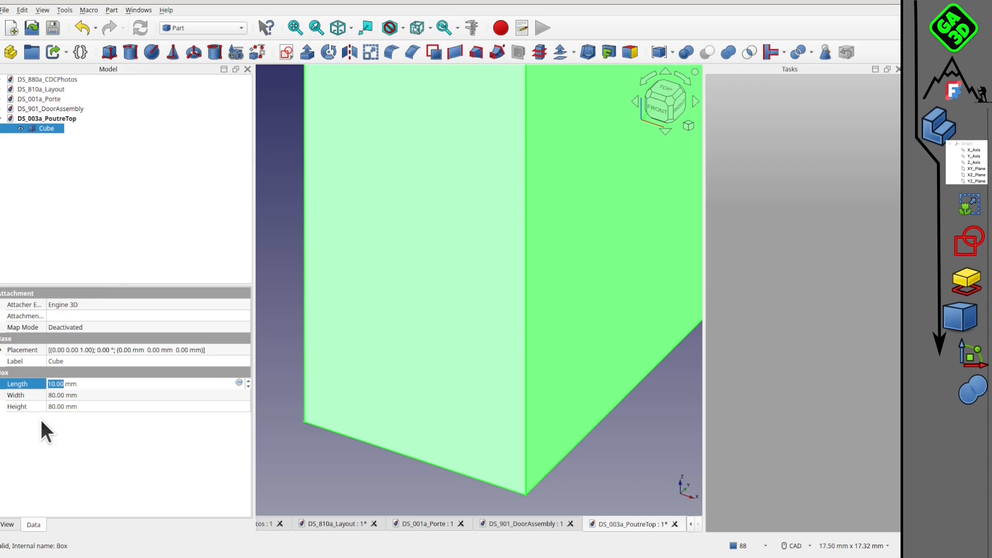
type("21")
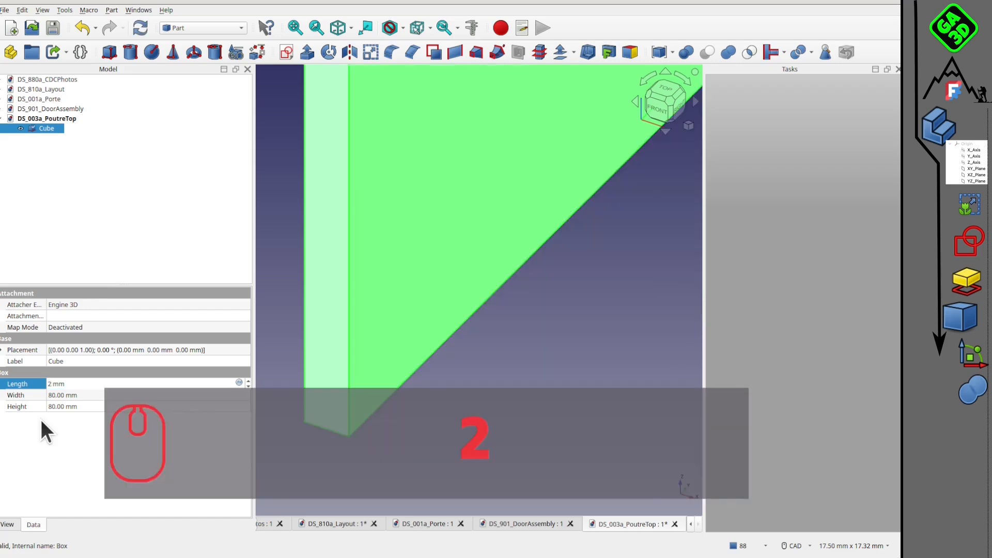
type("50")
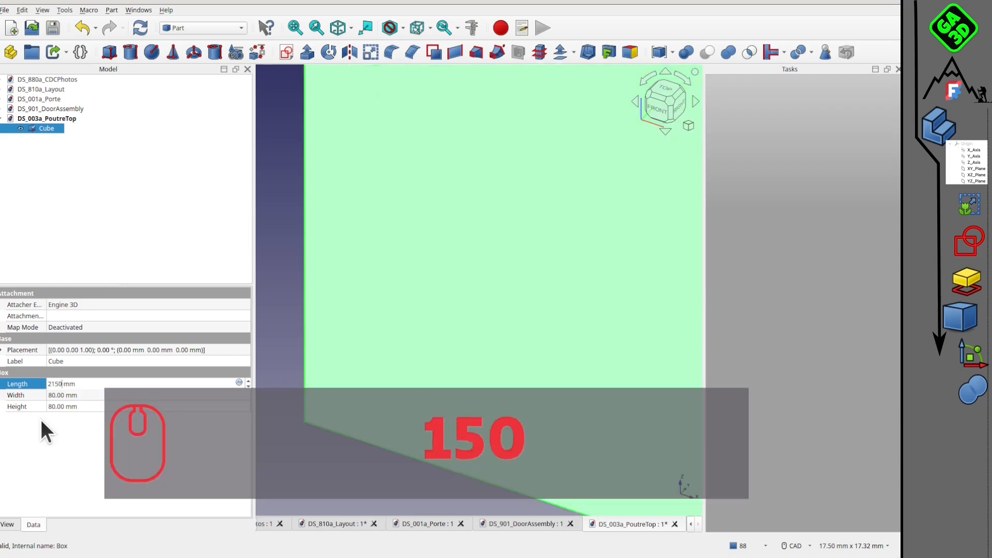
left_click(287, 294)
scroll(450, 292, "down", 10)
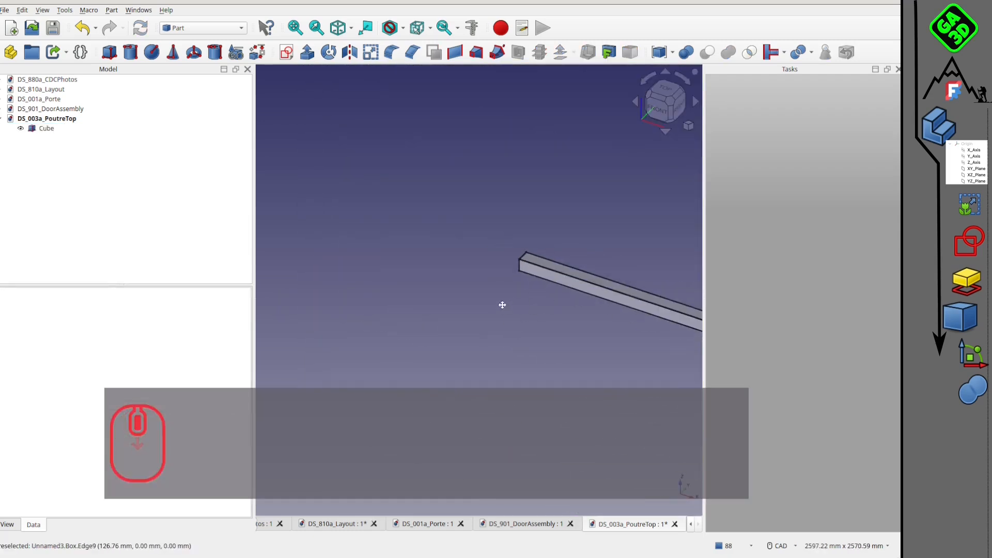
Give the beam a custom appearance in orange from the basic colors.
left_click(46, 128)
right_click(48, 129)
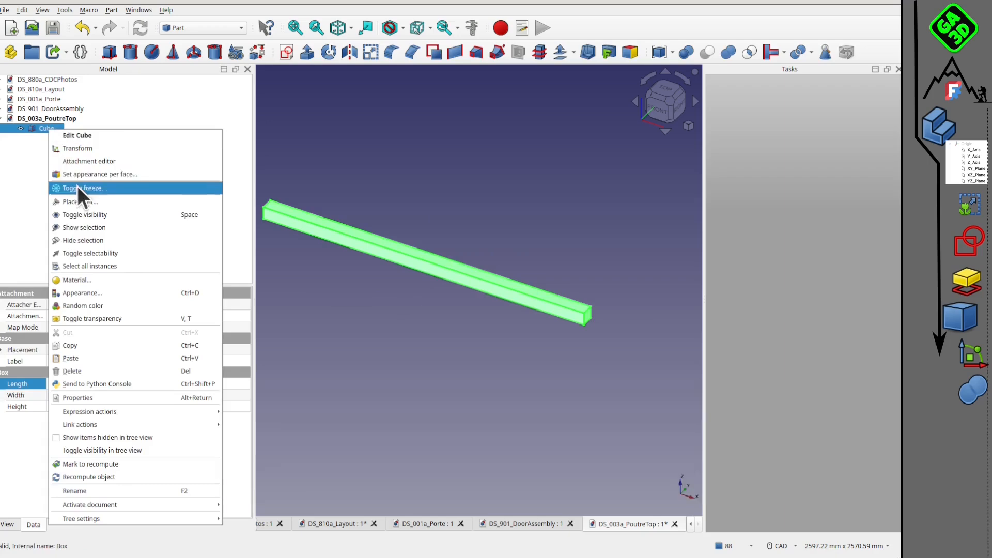
left_click(114, 292)
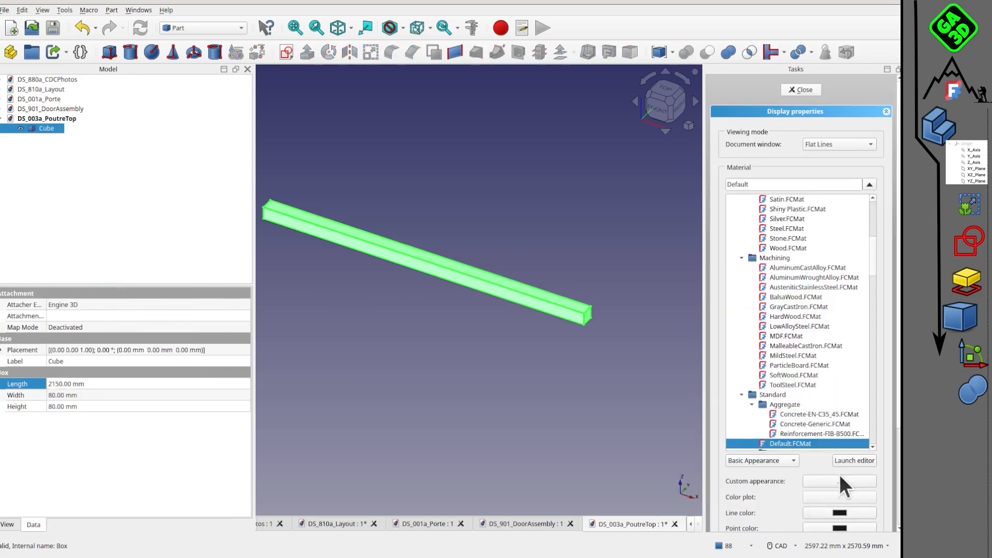
left_click(840, 481)
left_click(485, 247)
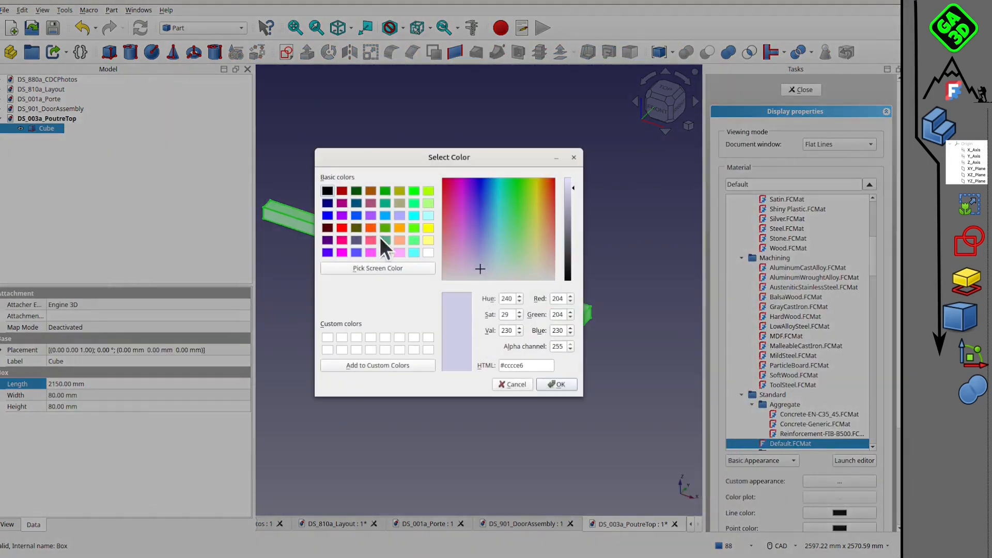
left_click(399, 228)
left_click(557, 385)
left_click(509, 349)
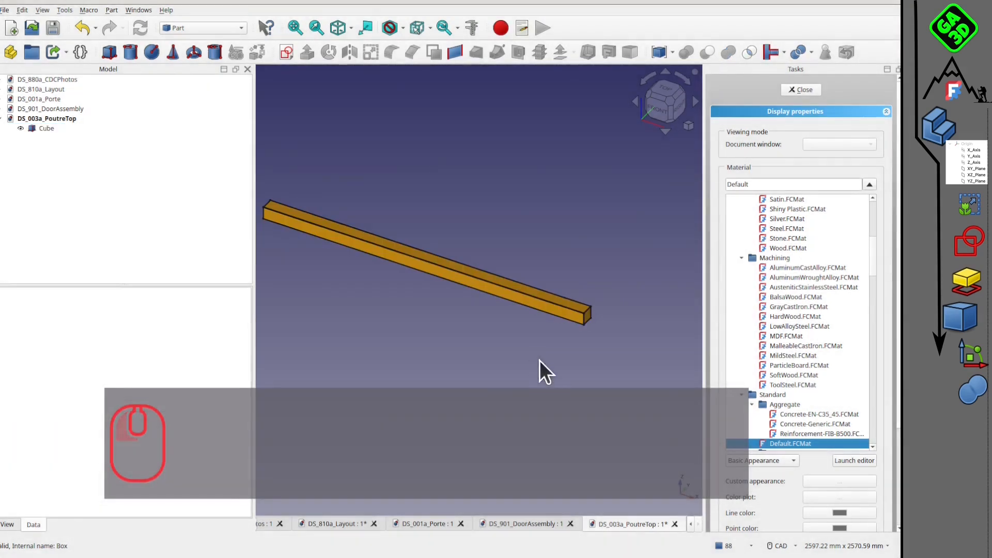
Save DS_003a_PoutreTop, view the beam from another angle and close the document.
left_click(53, 28)
scroll(510, 335, "down", 2)
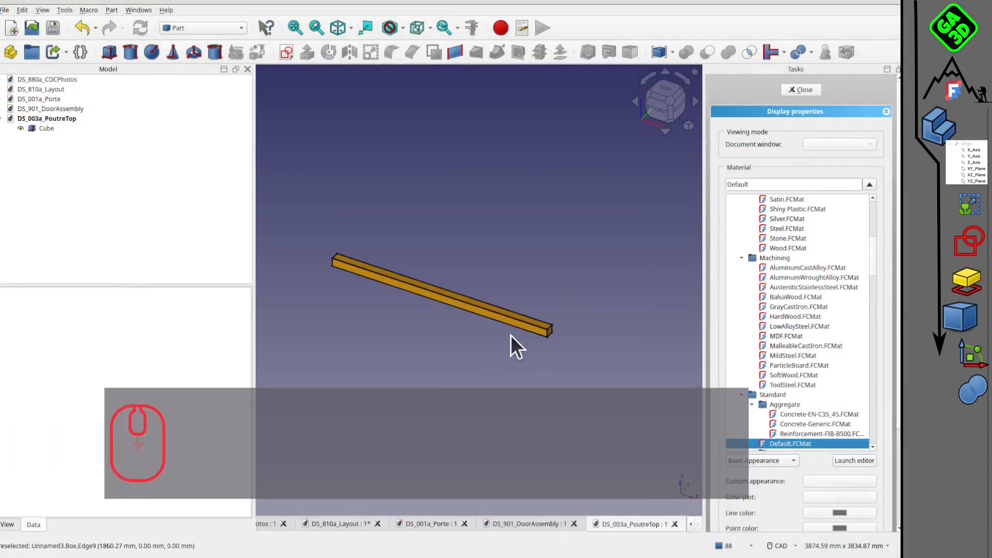
key("1")
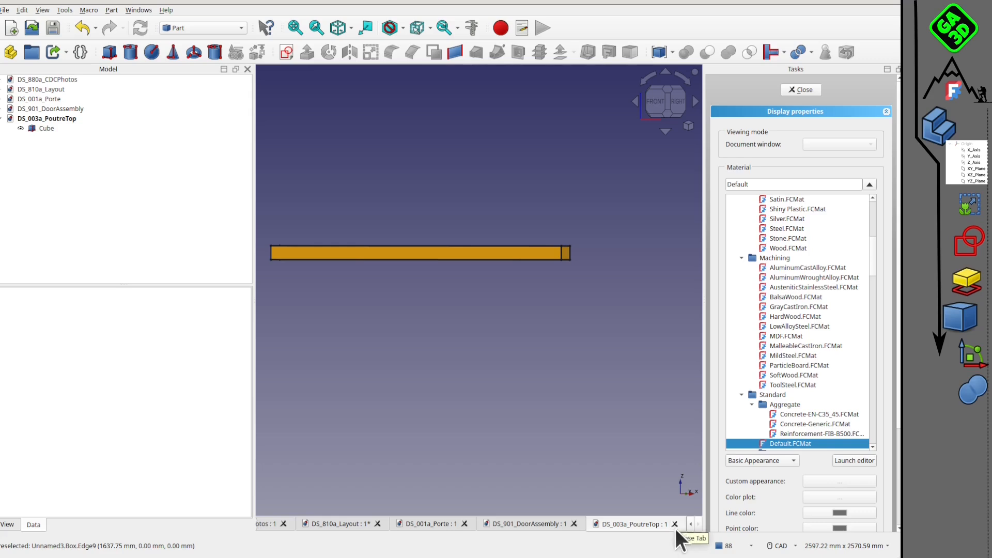
left_click(675, 525)
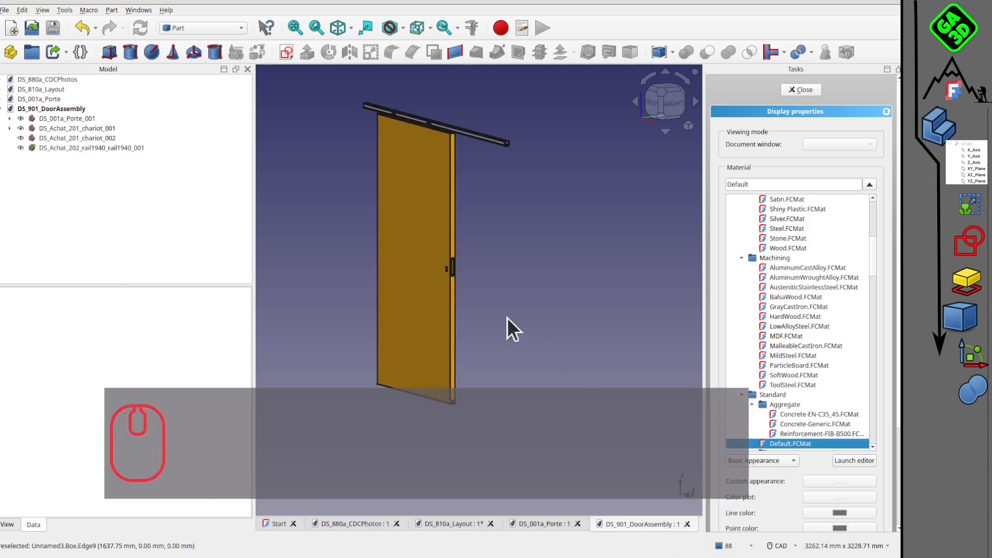
Examine the top rail above the door in DS_901_DoorAssembly from several angles.
scroll(486, 164, "up", 3)
middle_click_drag(478, 173, 426, 123)
scroll(485, 308, "down", 2)
scroll(505, 155, "up", 3)
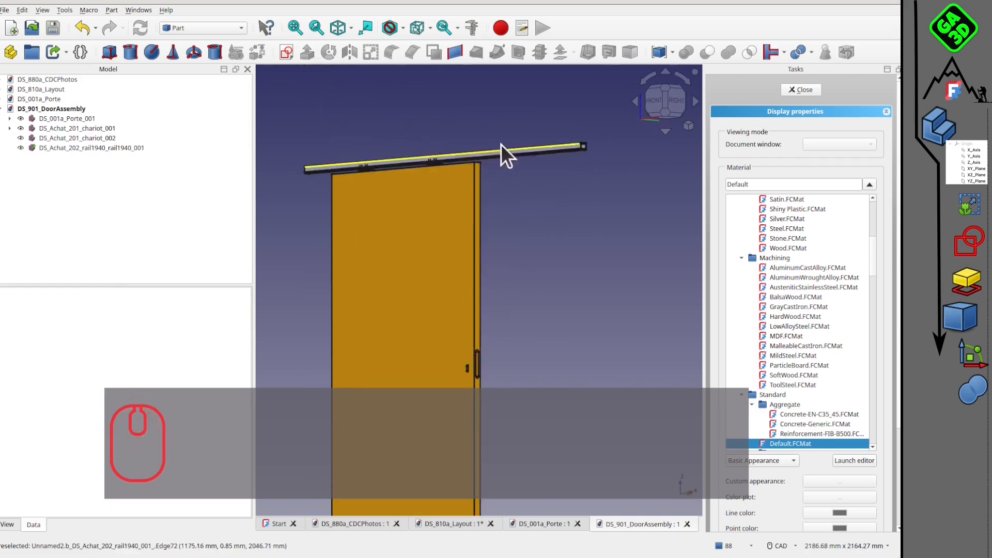
scroll(542, 186, "down", 1)
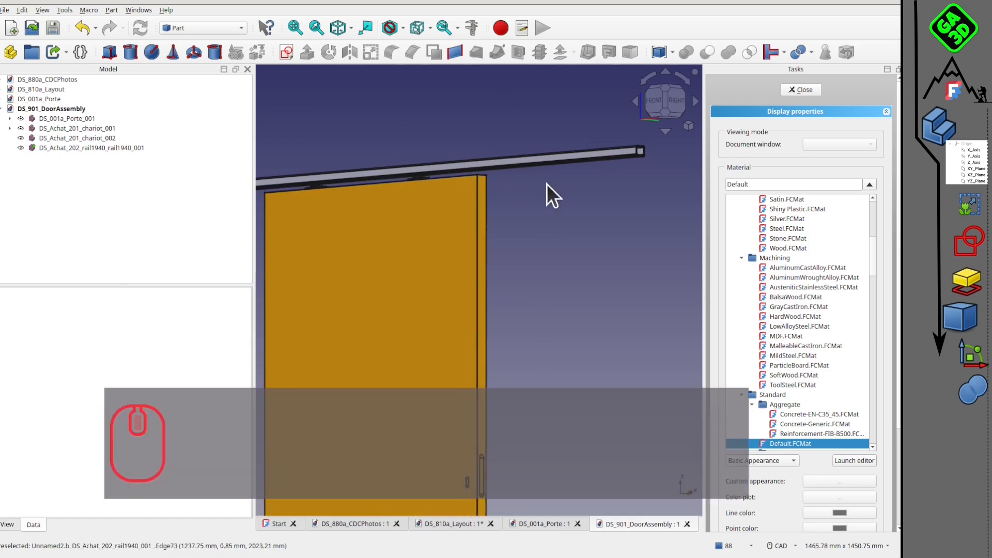
scroll(407, 249, "down", 1)
middle_click_drag(466, 196, 435, 237)
Save the door assembly under the new name DS_901b_DoorAssembly in the DS_PorteCoulissante folder.
left_click(4, 10)
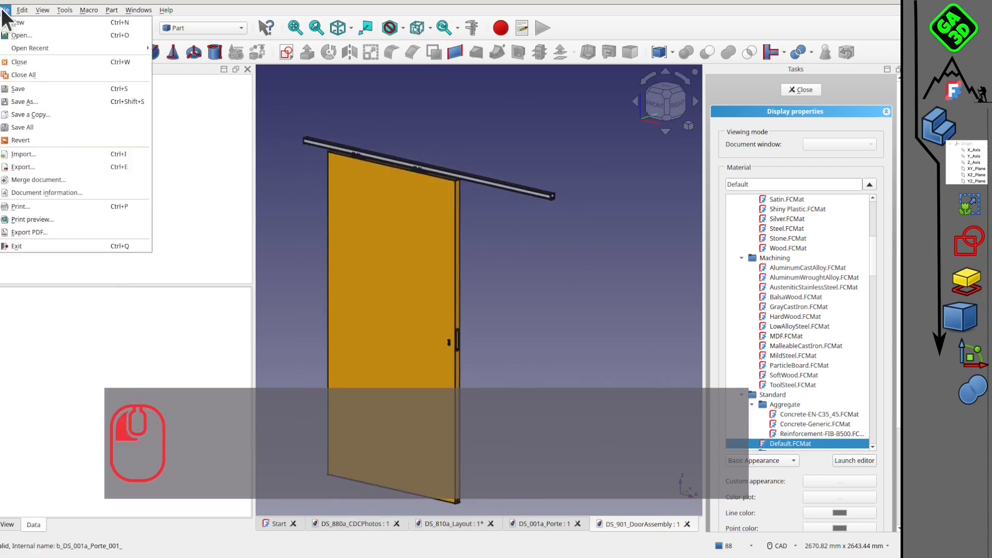
left_click(73, 102)
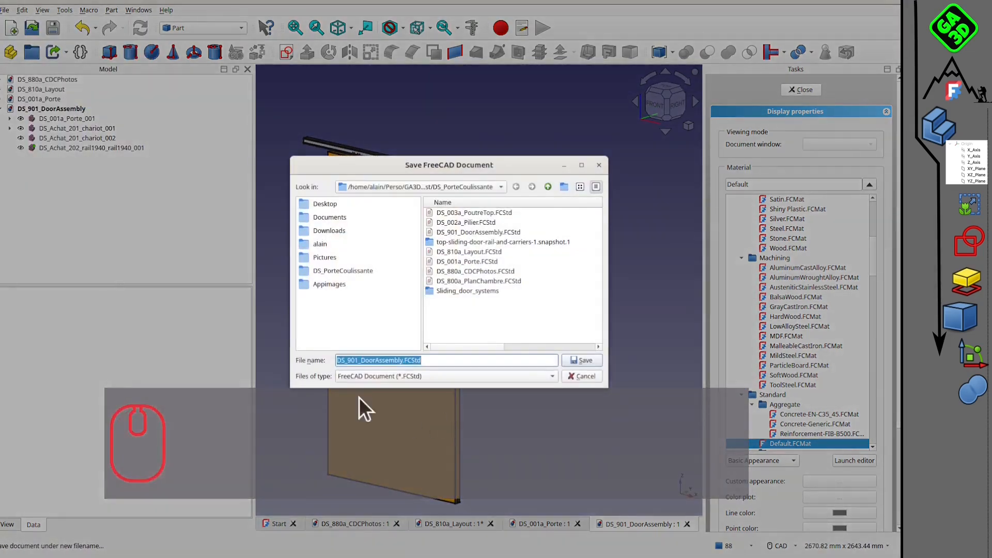
left_click(361, 361)
type("b")
left_click(588, 362)
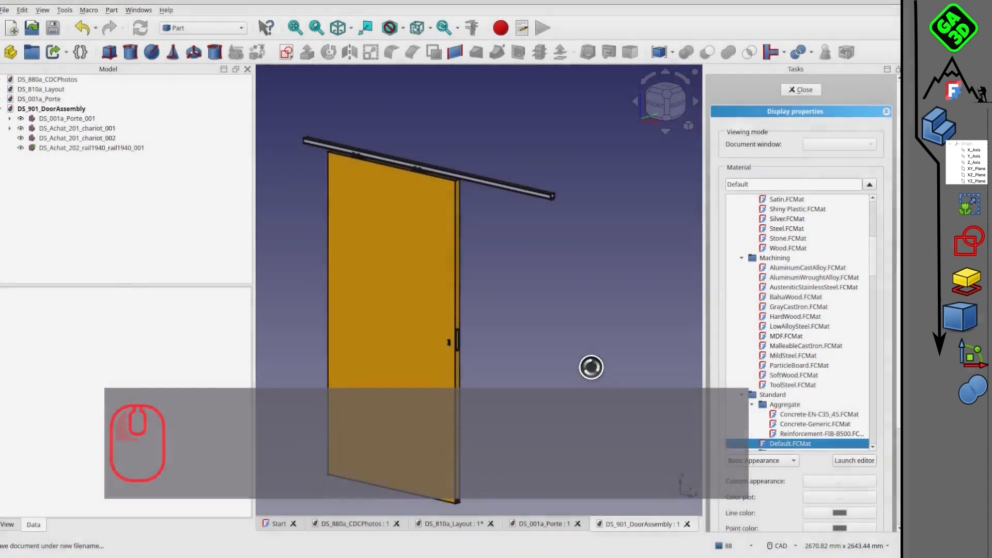
Delete the rail DS_Achat_202_rail1940 from DS_901b_DoorAssembly and save the document.
left_click(522, 191)
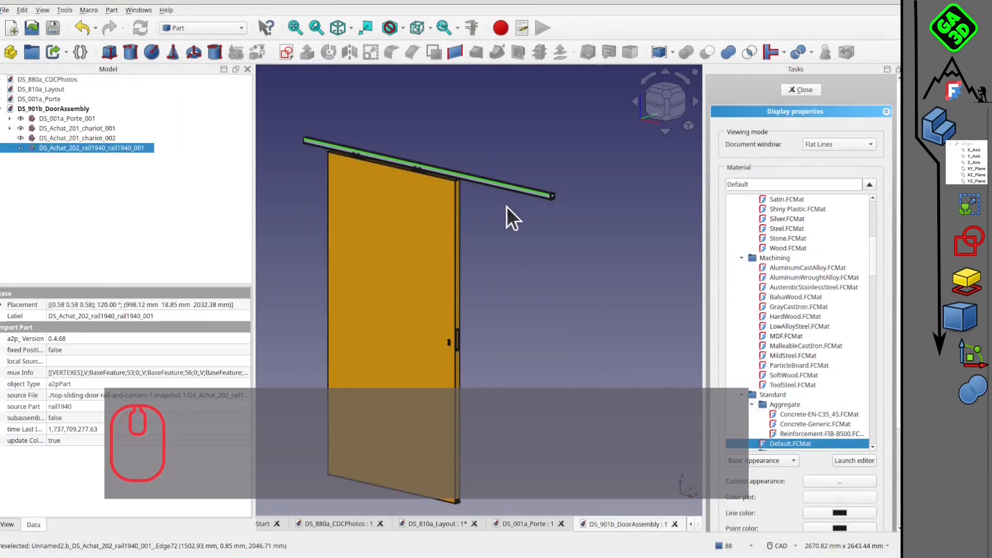
key("Delete")
left_click(53, 27)
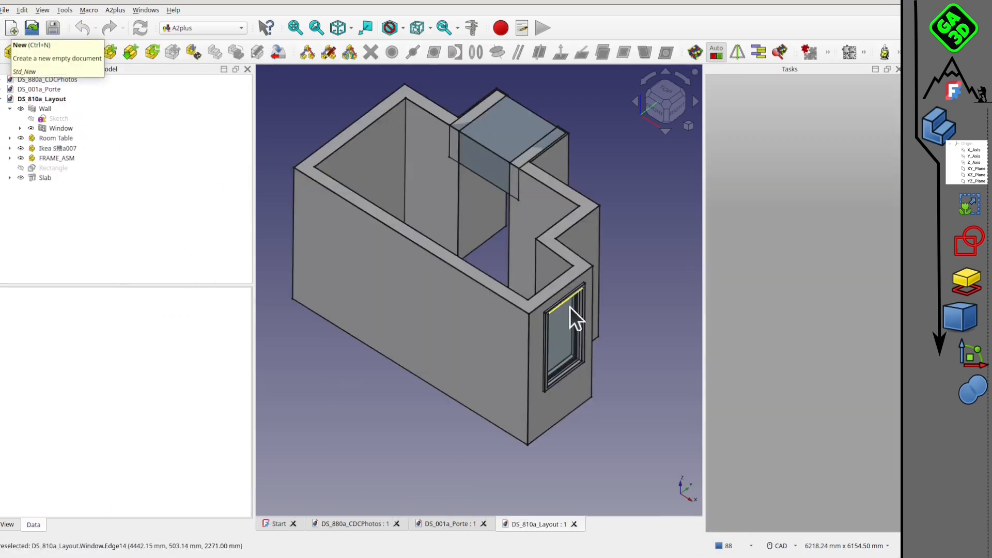
Examine the room walls, window and door opening in DS_810a_Layout from several angles.
middle_click_drag(543, 350, 482, 238)
scroll(480, 239, "up", 4)
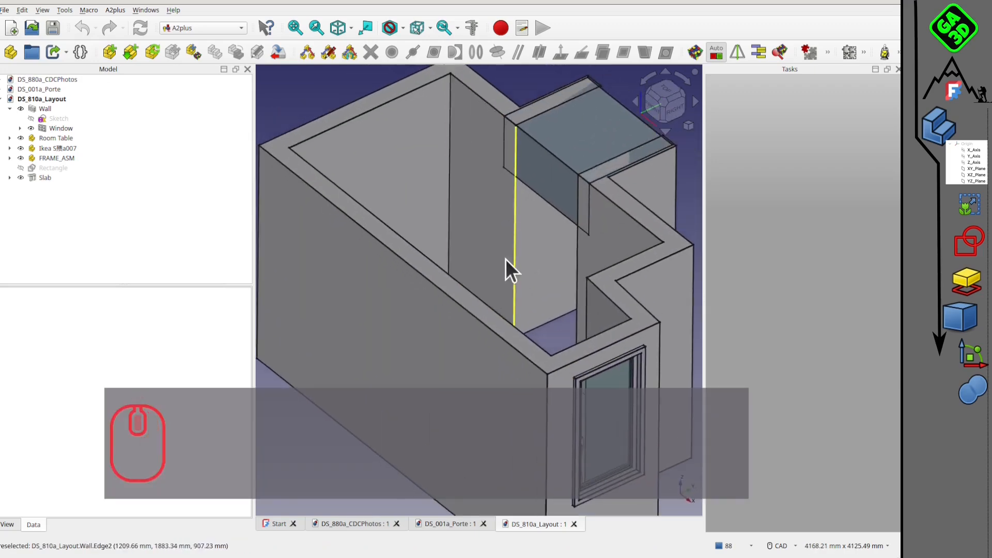
scroll(505, 257, "up", 1)
scroll(507, 271, "down", 3)
mouse_move(509, 284)
middle_mouse_down()
mouse_move(465, 286)
mouse_move(554, 313)
mouse_move(504, 312)
mouse_move(465, 275)
mouse_move(510, 288)
mouse_move(495, 283)
middle_mouse_up()
middle_click(554, 307)
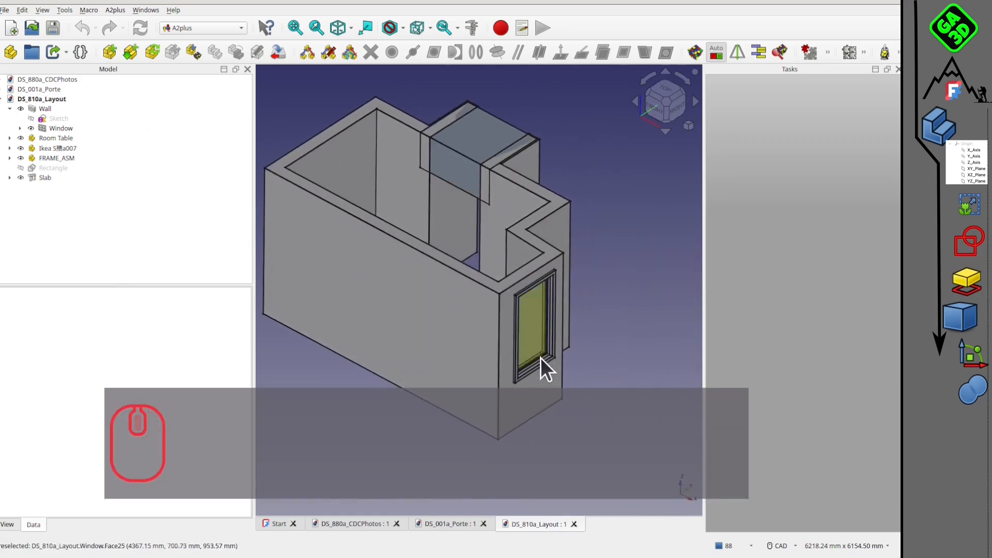
middle_click_drag(541, 358, 515, 371)
middle_click_drag(508, 222, 495, 248)
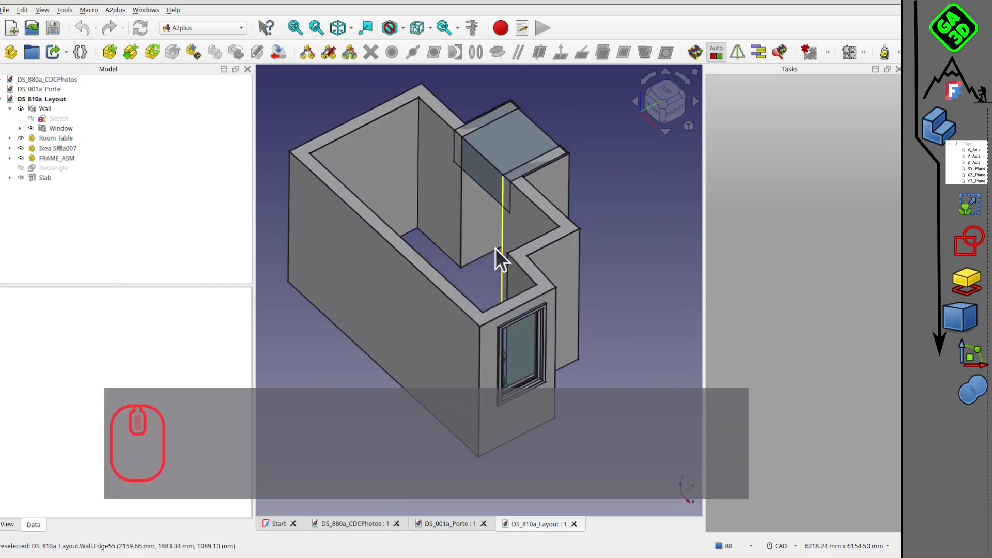
Create a new document and save it over the existing DS_900a_Assembly.FCStd in the DS_PorteCoulissante folder.
left_click(12, 28)
left_click(22, 10)
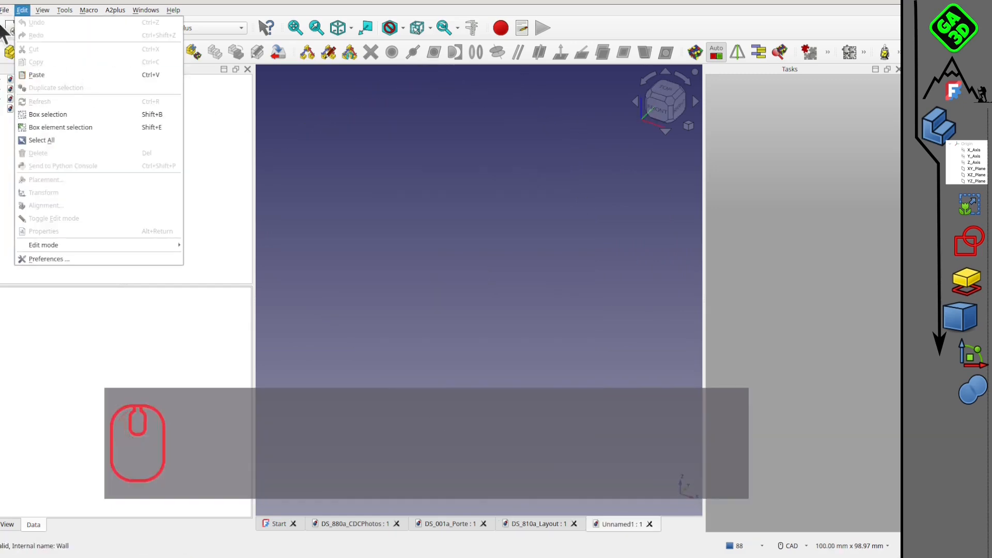
left_click(63, 102)
left_click(473, 213)
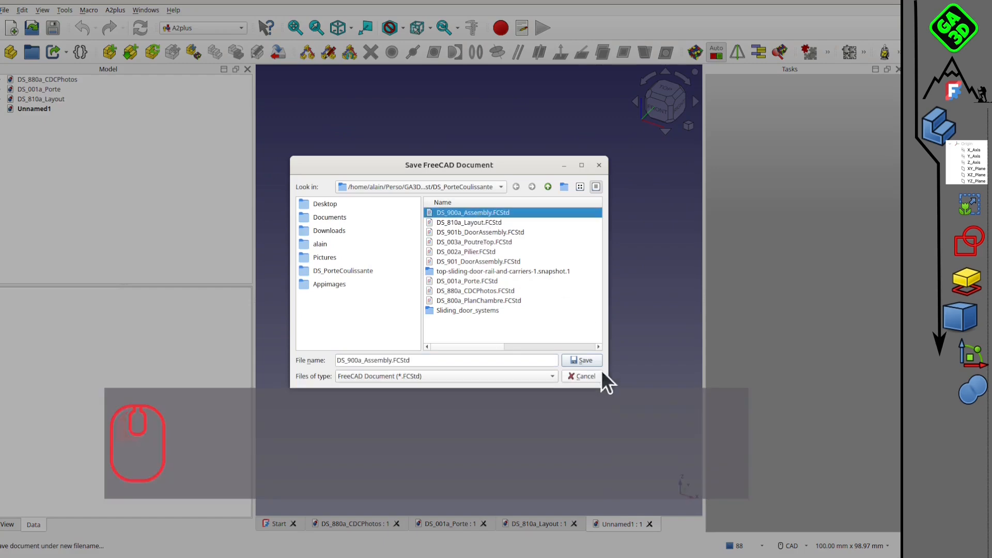
left_click(585, 360)
left_click(499, 291)
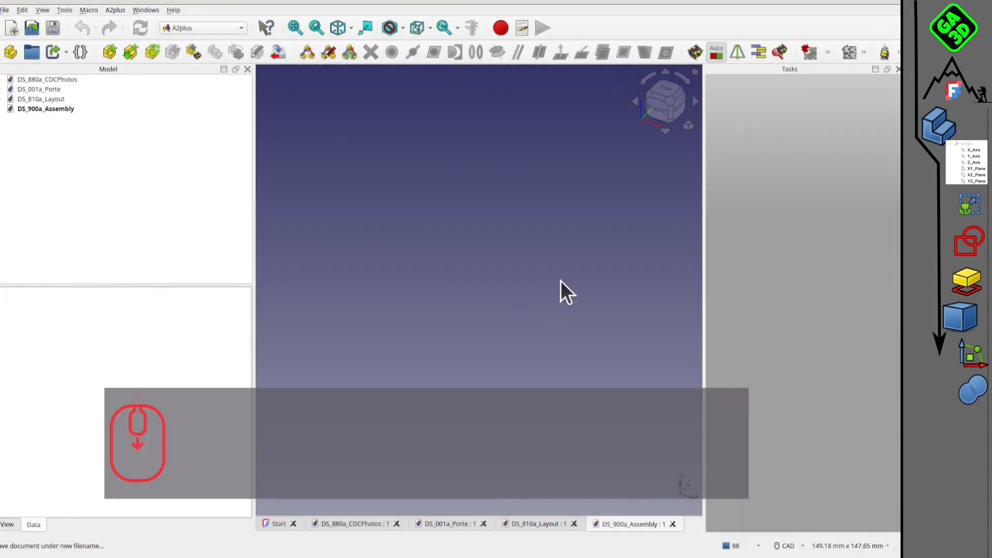
Import the DS_002a_Pilier part into DS_900a_Assembly and place a duplicate of the pillar beside the first one.
left_click(112, 54)
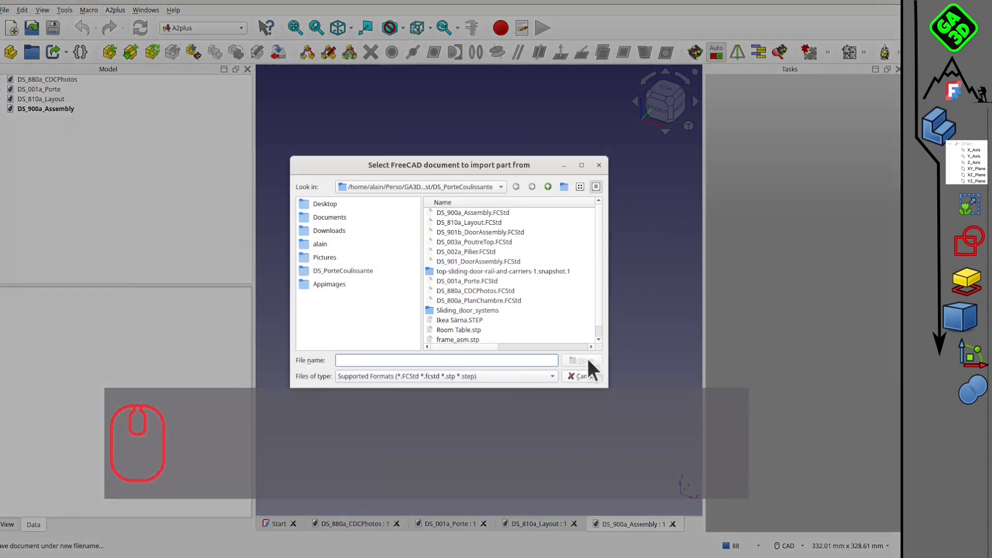
left_click(469, 252)
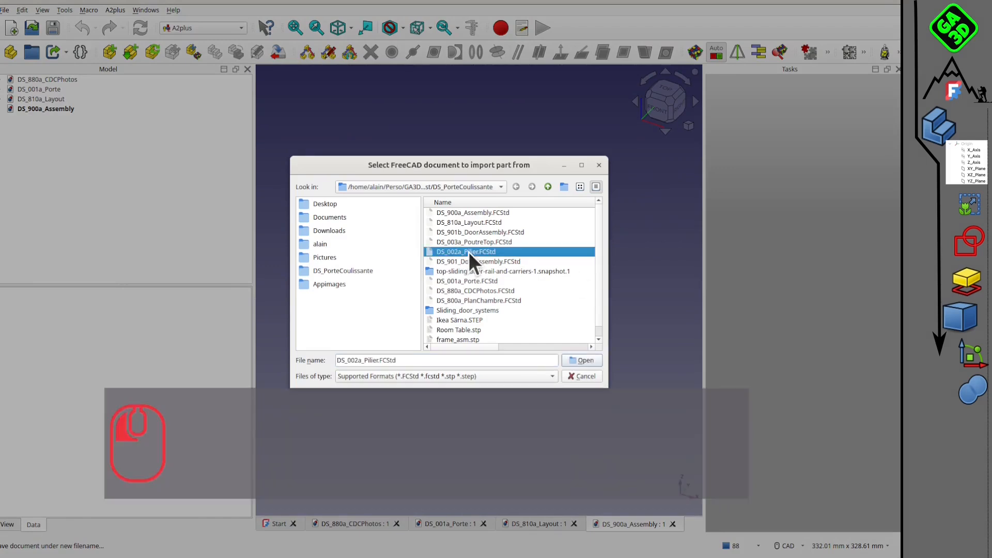
left_click(582, 360)
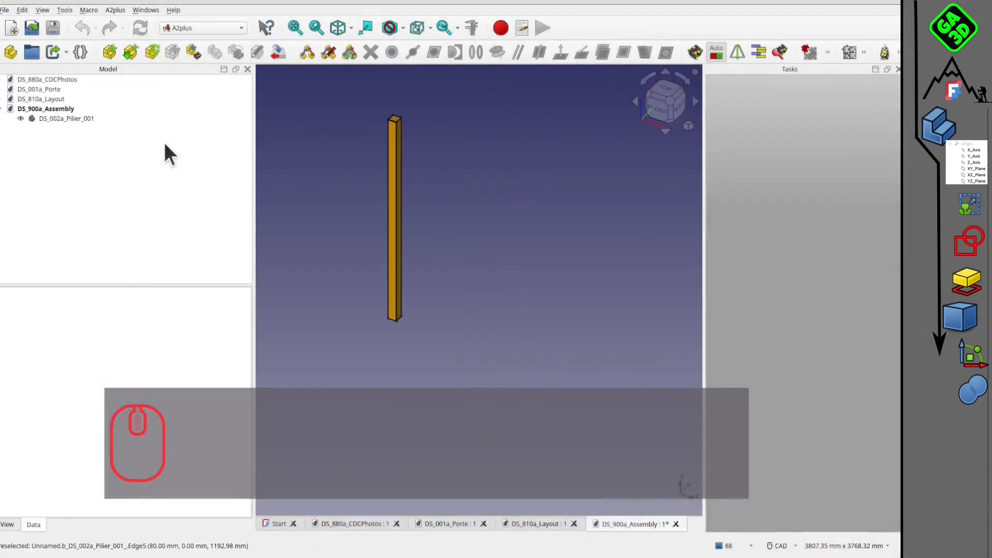
left_click(57, 118)
left_click(215, 54)
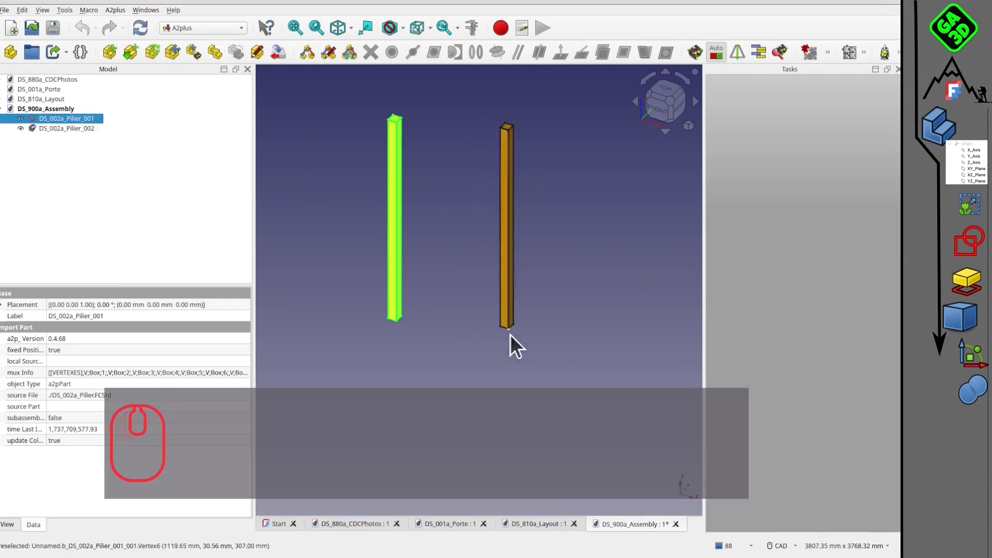
left_click(528, 353)
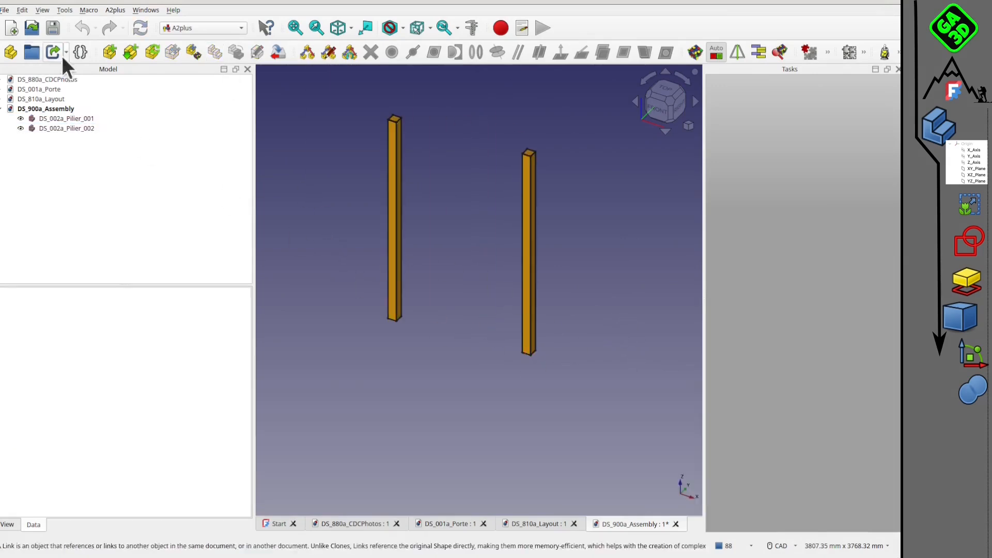
Import the DS_003a_PoutreTop part into the assembly and place the beam above the pillars.
left_click(108, 52)
left_click(517, 245)
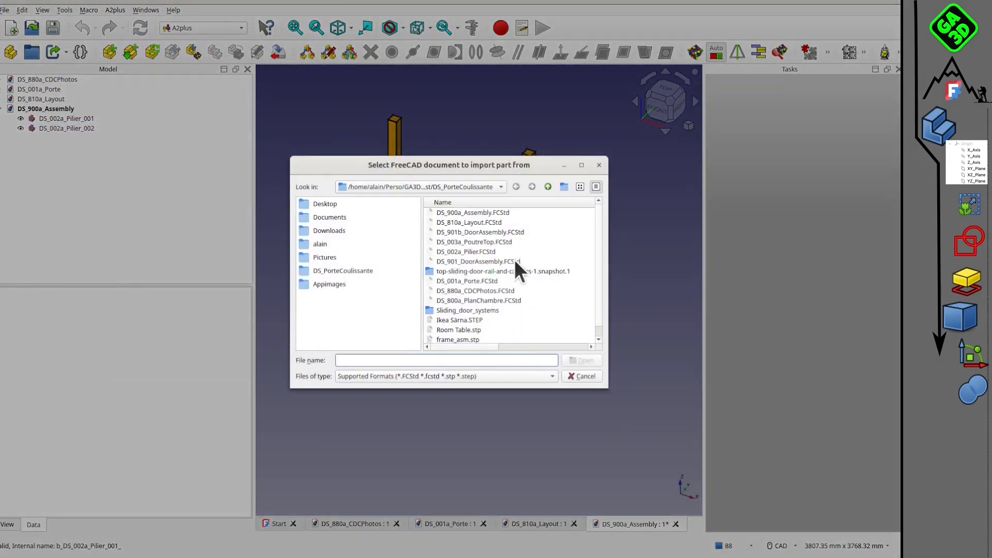
left_click(581, 355)
left_click(445, 103)
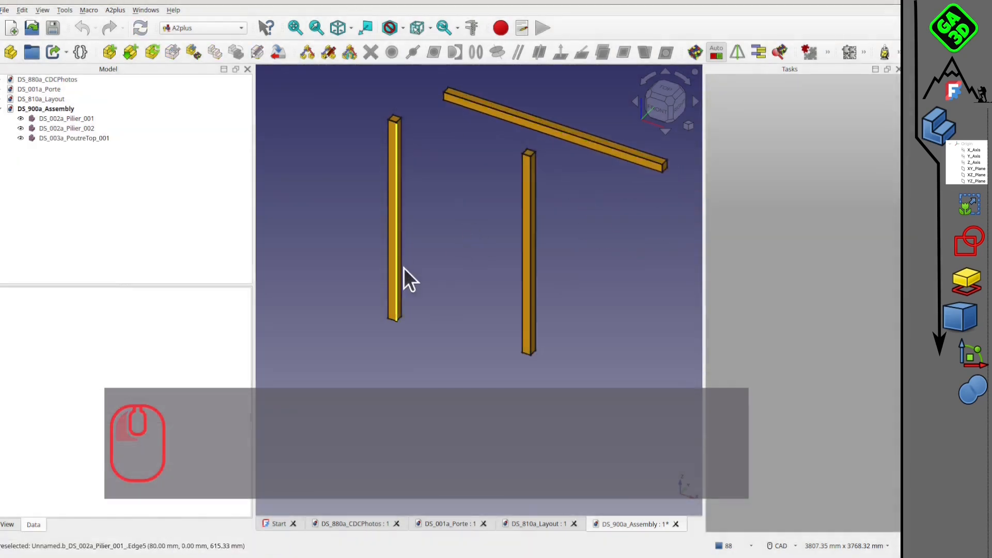
Constrain the beam's underside plane-coincident with the top face of the first pillar, aligned with a 0 mm offset.
middle_click_drag(405, 272, 421, 321)
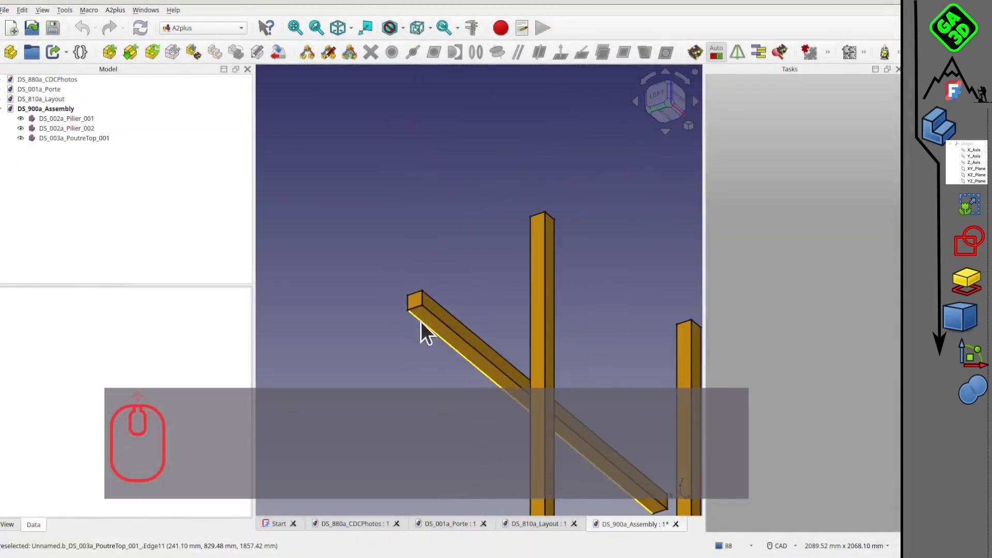
left_click(423, 311)
scroll(423, 316, "up", 2)
left_click(425, 319)
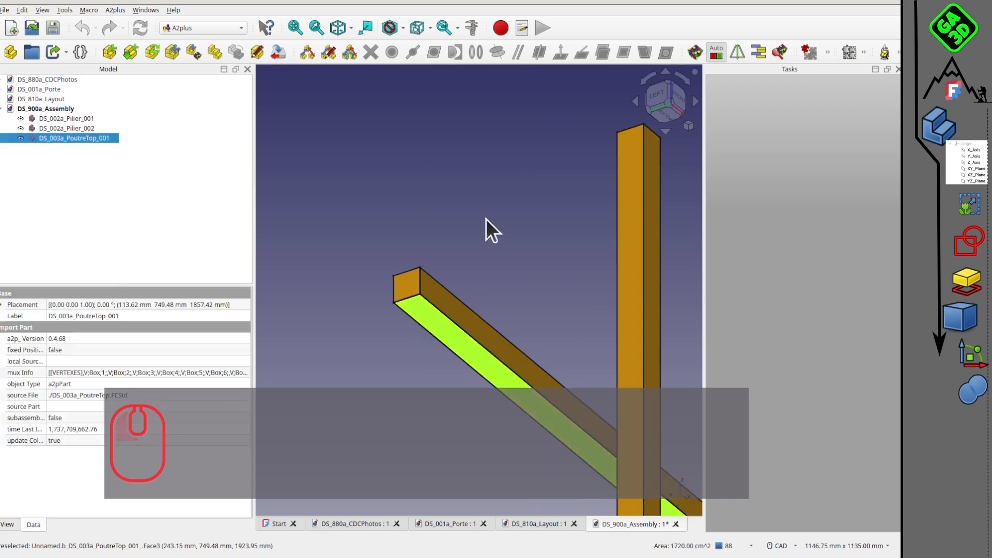
middle_click_drag(486, 219, 376, 412)
scroll(483, 290, "up", 2)
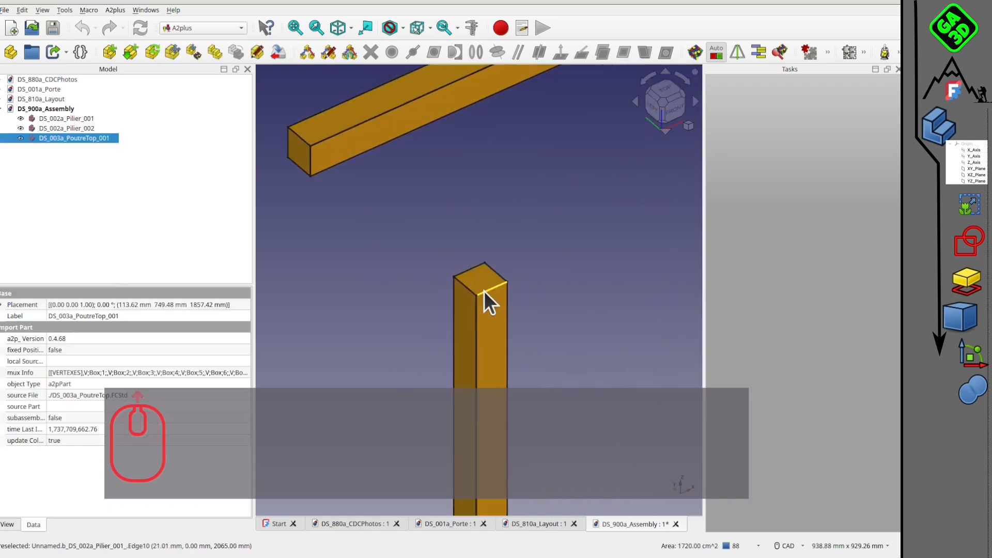
left_click(479, 282, "ctrl")
left_click(624, 52)
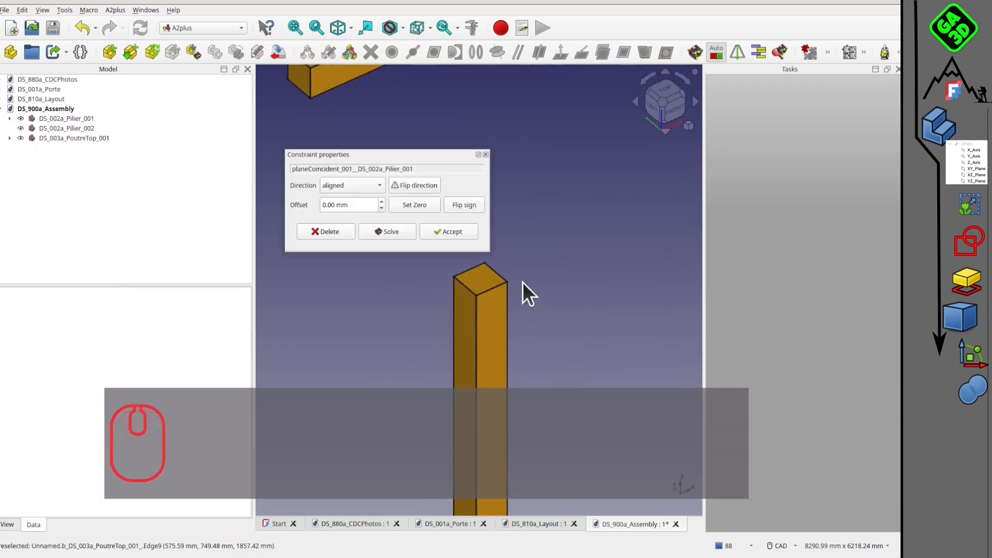
left_click(450, 230)
Make the beam's long front face coincident with the front face of the first pillar.
scroll(312, 119, "down", 3)
left_click(318, 97)
left_click(408, 224, "ctrl")
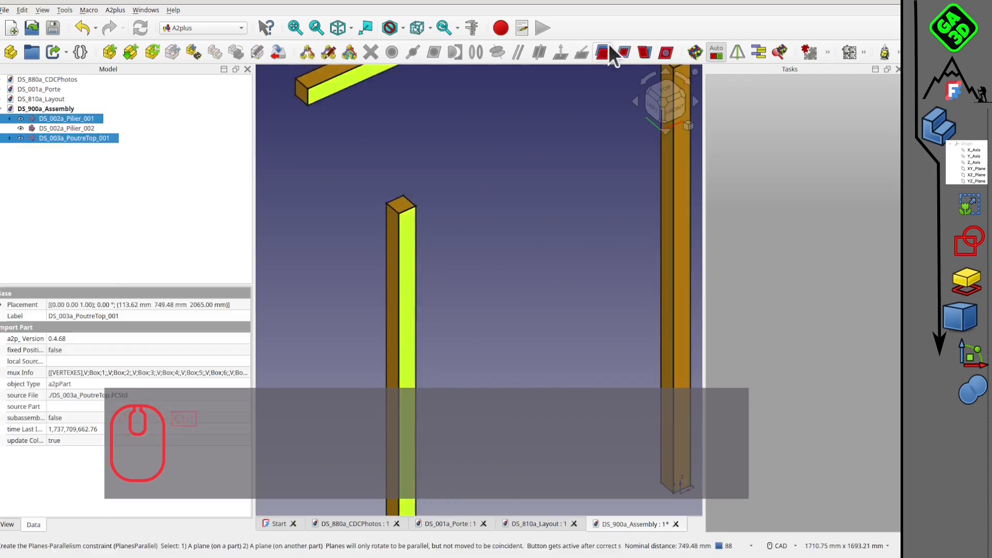
left_click(609, 51)
left_click(449, 230)
Make the beam's end face coincident with the outer side face of the first pillar, aligned at 0 mm offset.
scroll(415, 188, "up", 2)
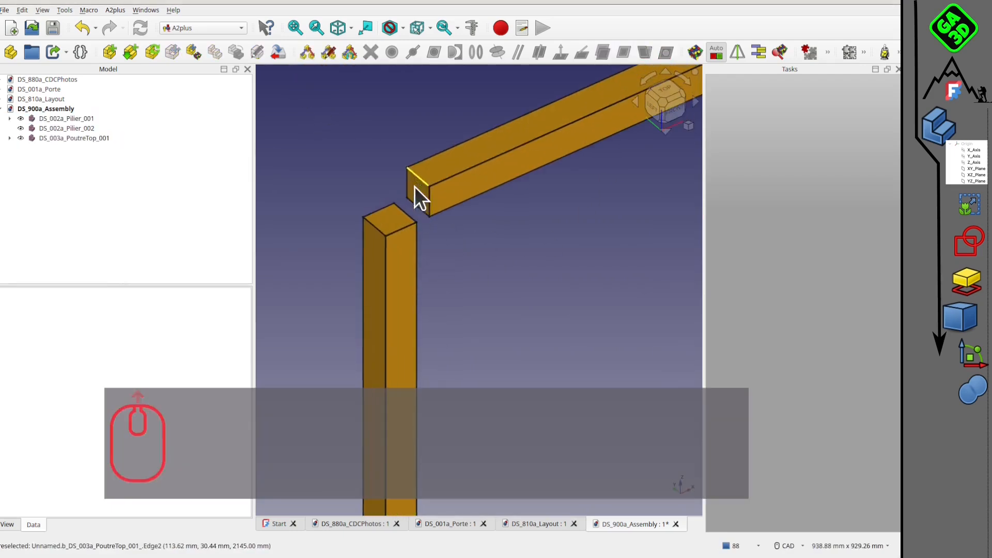
left_click(415, 187)
left_click(372, 269, "ctrl")
left_click(624, 52)
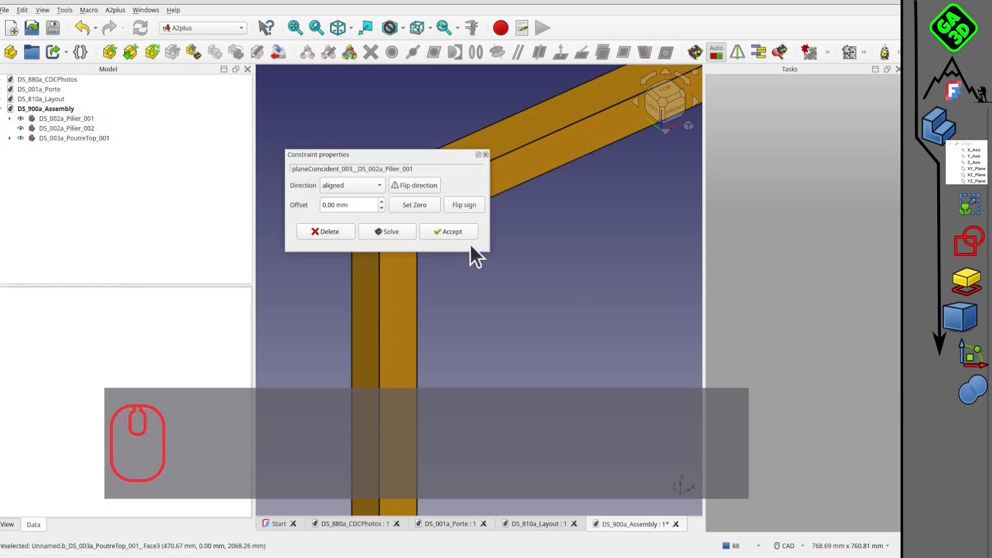
left_click(450, 230)
Constrain the second pillar's top face plane-coincident with the underside of the beam.
scroll(496, 313, "down", 3)
middle_click_drag(496, 313, 400, 302)
scroll(541, 210, "up", 4)
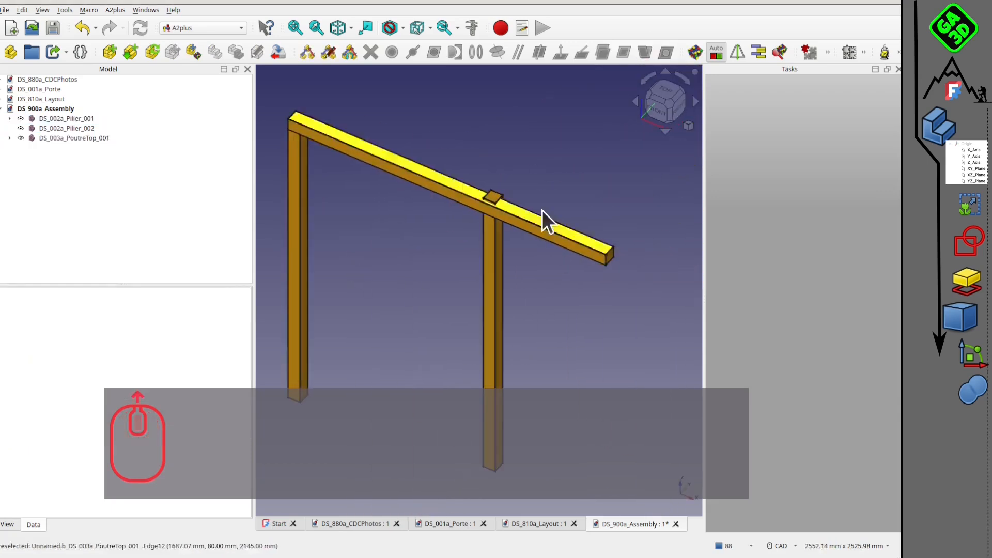
left_click(461, 190)
left_click(460, 191)
middle_click_drag(460, 190, 504, 150)
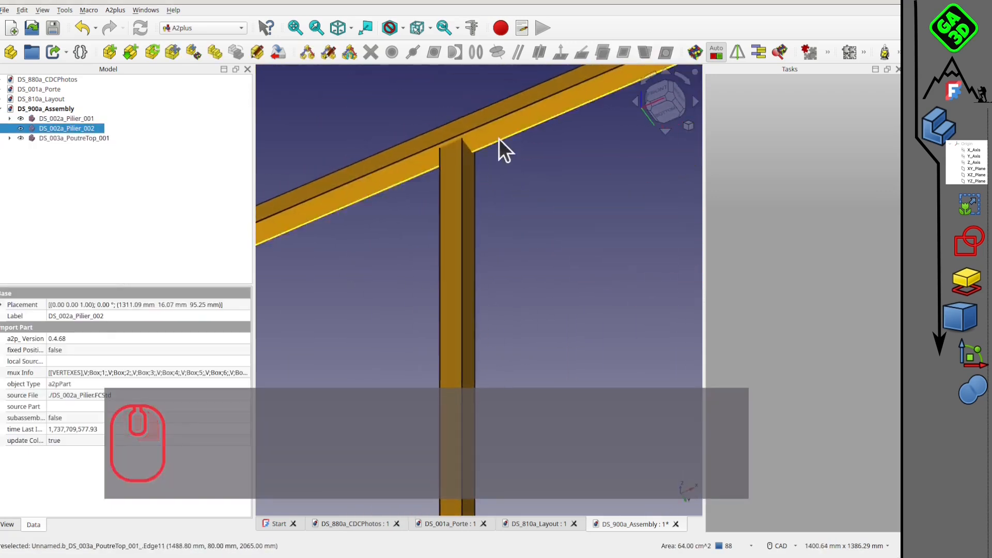
left_click(548, 115, "ctrl")
left_click(624, 53)
left_click(450, 230)
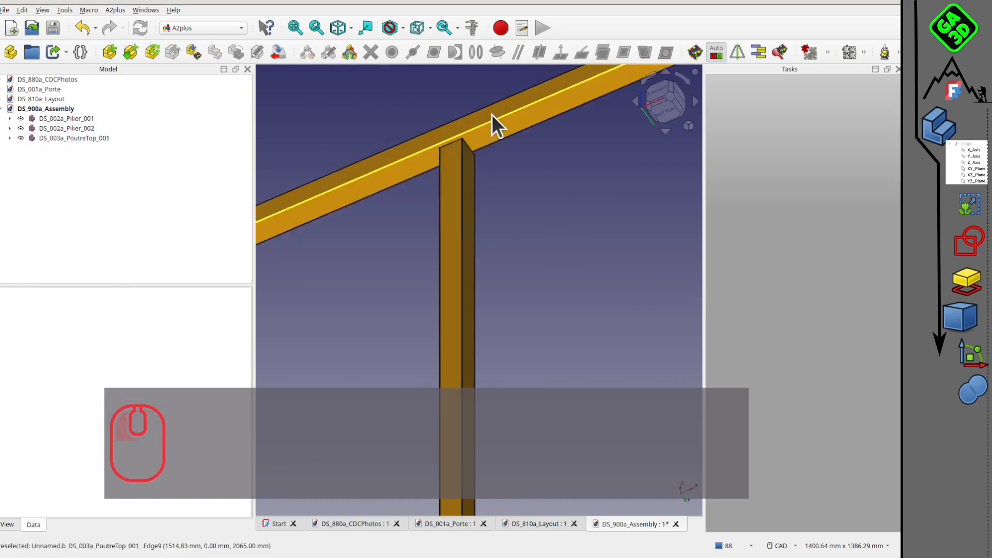
Make the second pillar's long face flush with the adjacent long side face of the beam using a plane-coincident constraint.
left_click(484, 124, "ctrl")
left_click(452, 160, "ctrl")
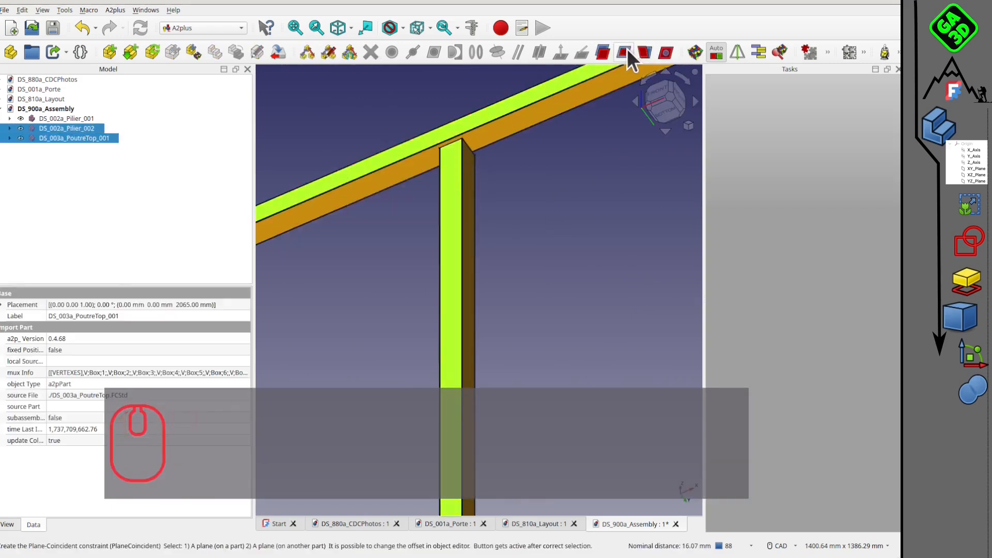
left_click(625, 52)
left_click(445, 231)
Constrain the second pillar's outer side face to the beam's free end face with an offset of -40 mm.
scroll(579, 222, "down", 5)
middle_click_drag(525, 233, 532, 264)
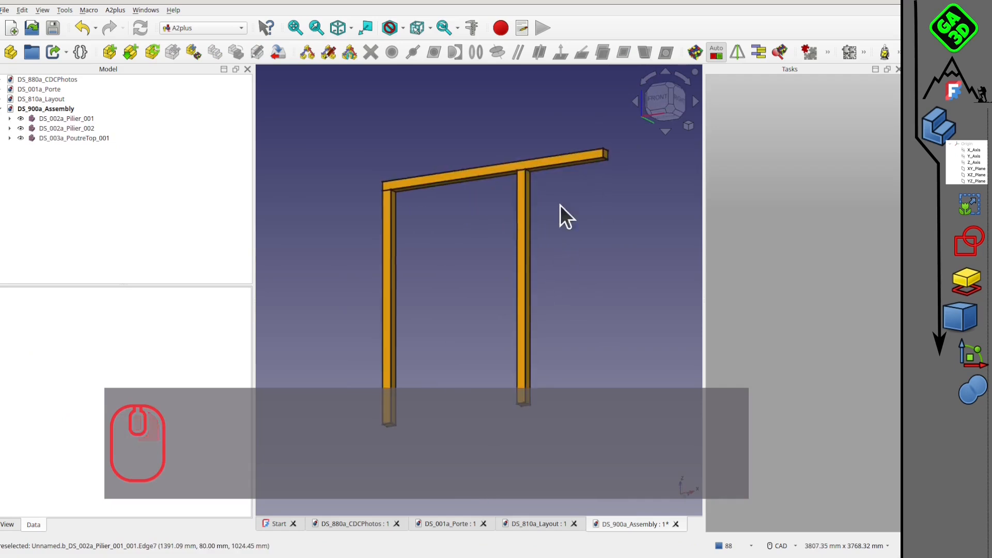
scroll(548, 177, "up", 3)
left_click(511, 181)
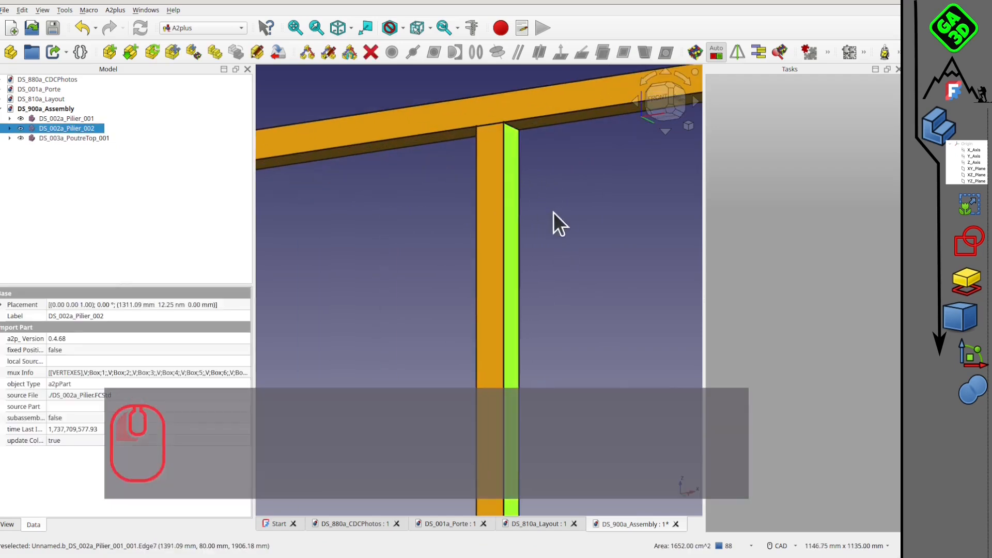
scroll(532, 269, "down", 3)
scroll(585, 155, "up", 5)
left_click(585, 155, "ctrl")
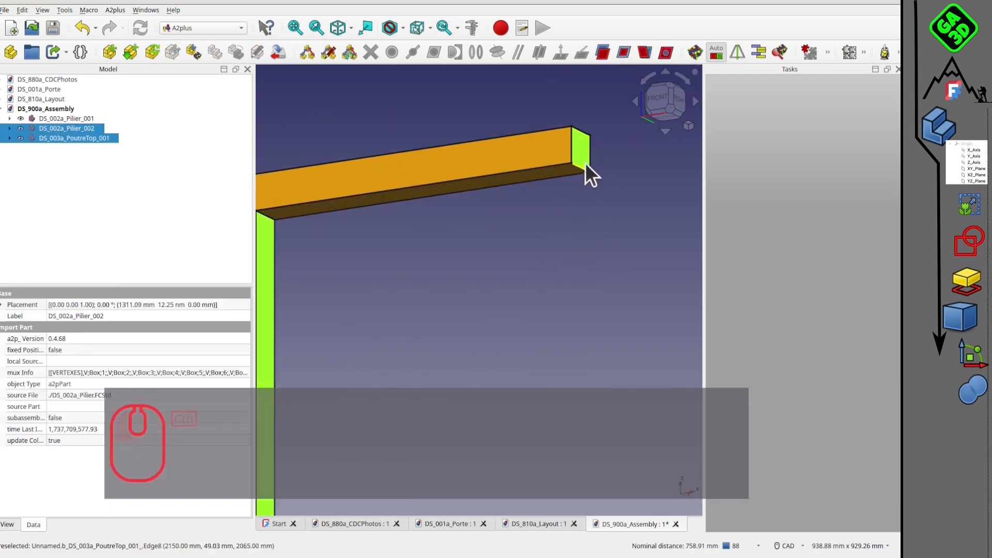
left_click(625, 53)
left_click(334, 204)
left_click_drag(335, 205, 313, 214)
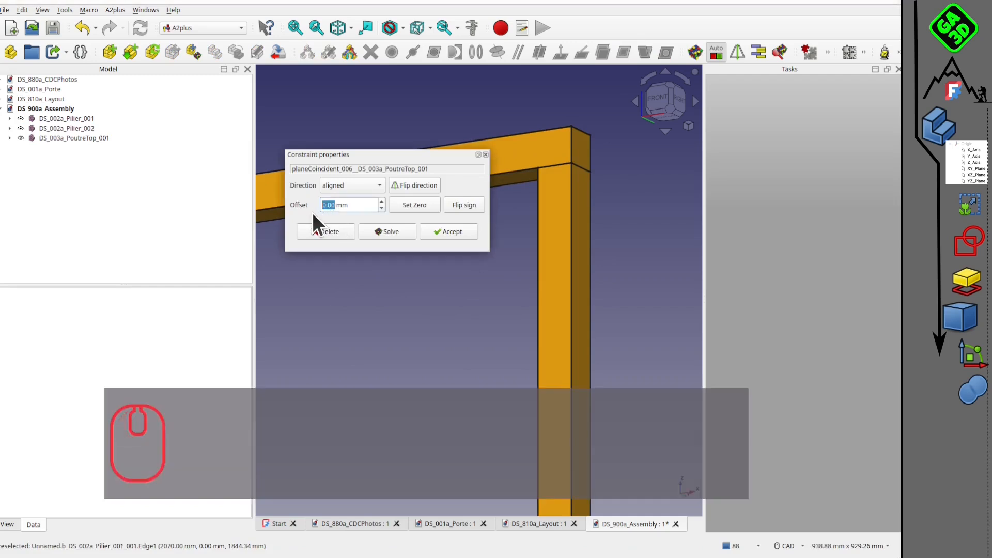
type("80")
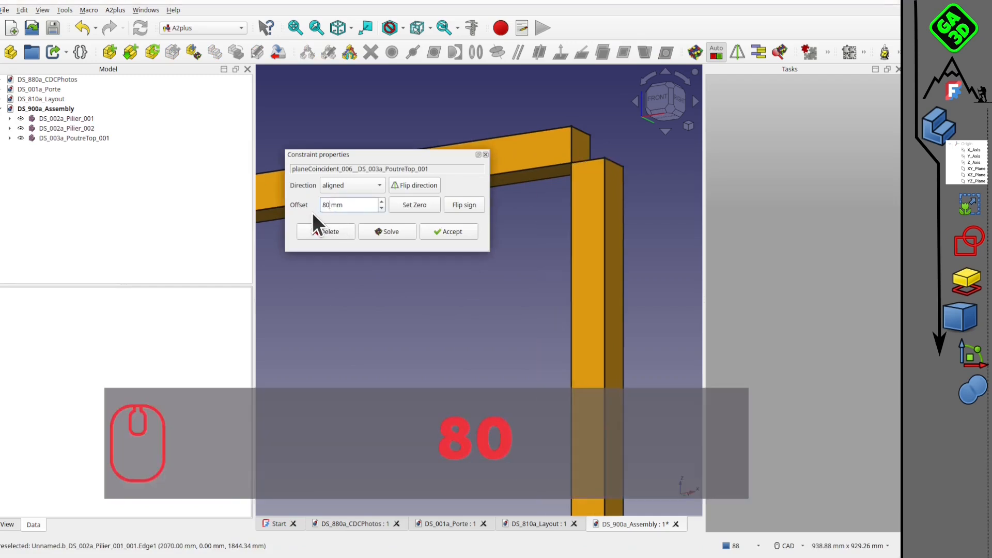
key("BackSpace")
key("BackSpace")
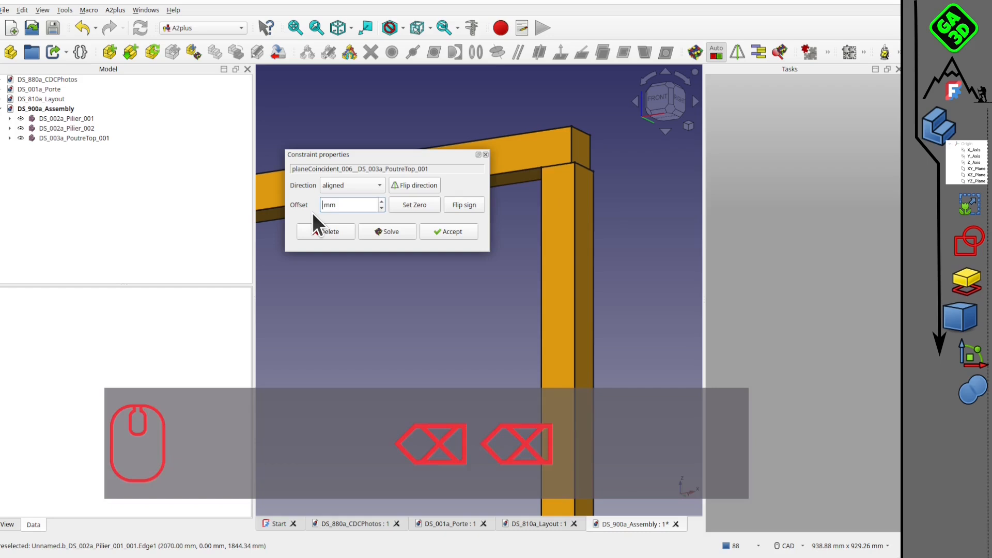
type("40")
left_click(456, 208)
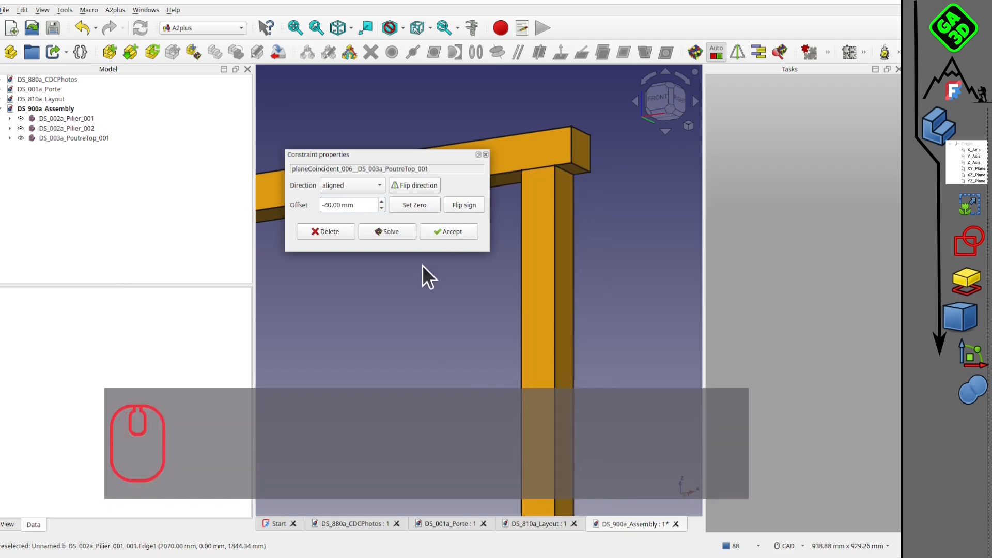
left_click(444, 234)
Import only the rail1940 body from DS_Achat_202_rail1940.FCStd in the top-sliding-door-rail-and-carriers folder and place it between the pillars.
scroll(451, 253, "down", 9)
middle_click_drag(452, 253, 401, 284)
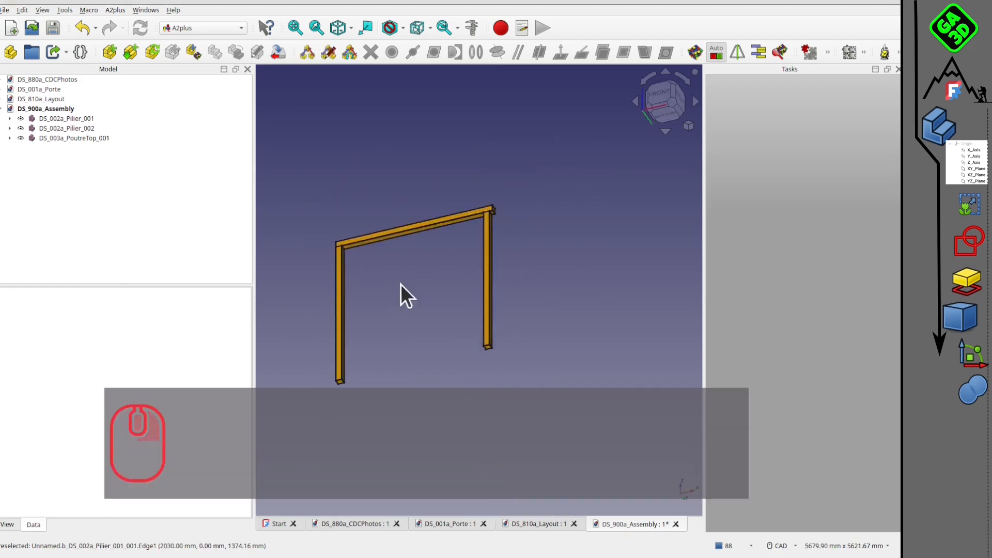
scroll(461, 263, "up", 2)
middle_click_drag(461, 263, 454, 252)
scroll(464, 225, "up", 2)
middle_click_drag(467, 217, 496, 196)
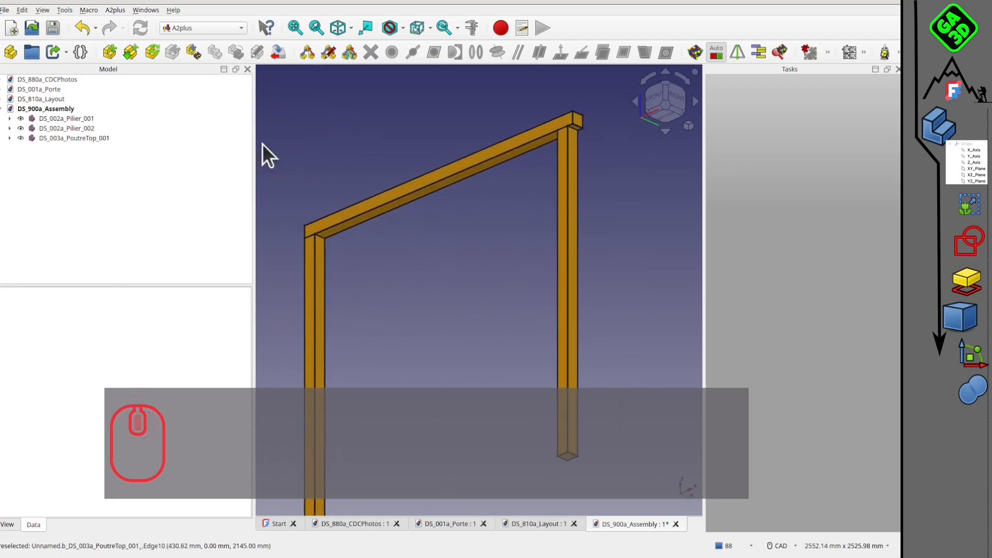
left_click(110, 51)
left_click(590, 378)
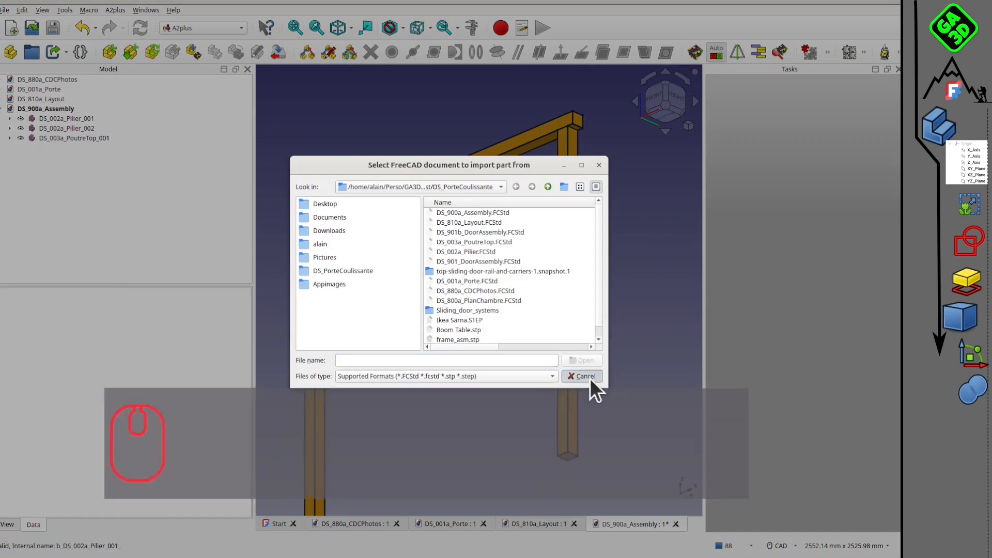
left_click(131, 51)
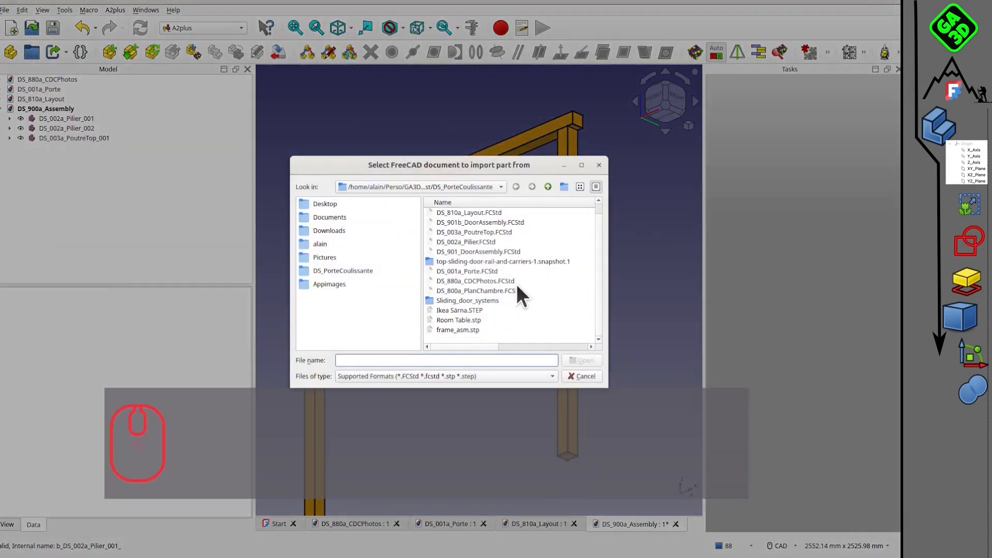
double_click(475, 266)
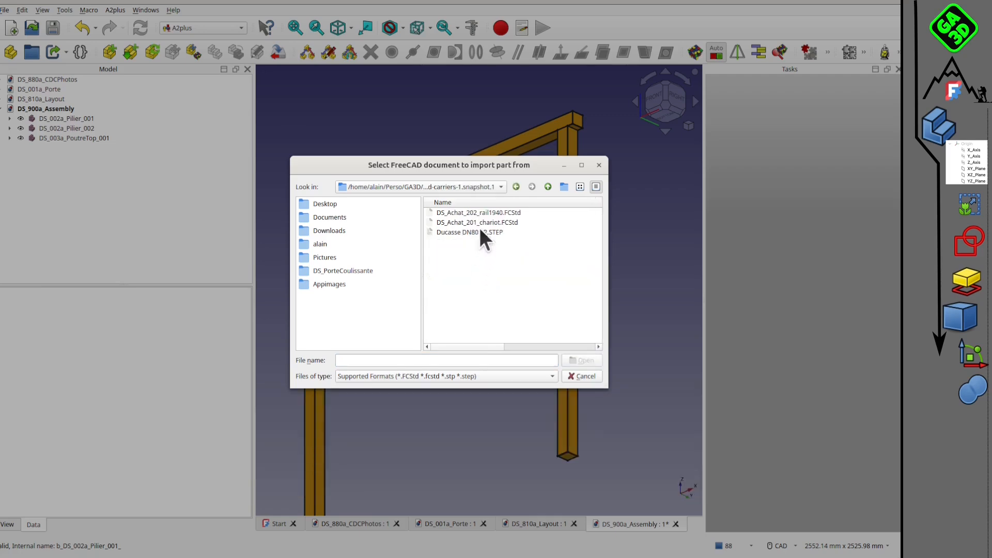
left_click(479, 213)
left_click(579, 361)
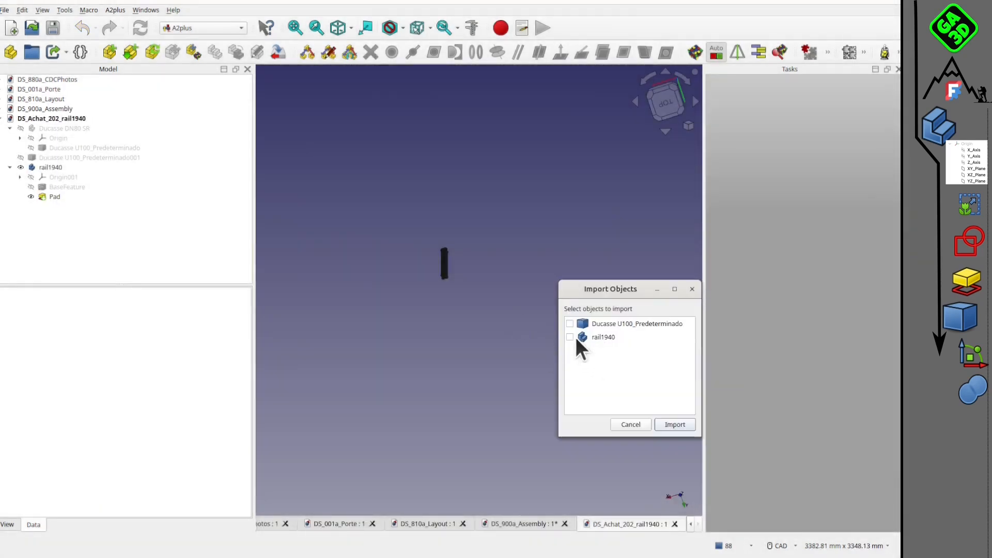
left_click(575, 336)
left_click(669, 429)
left_click(450, 344)
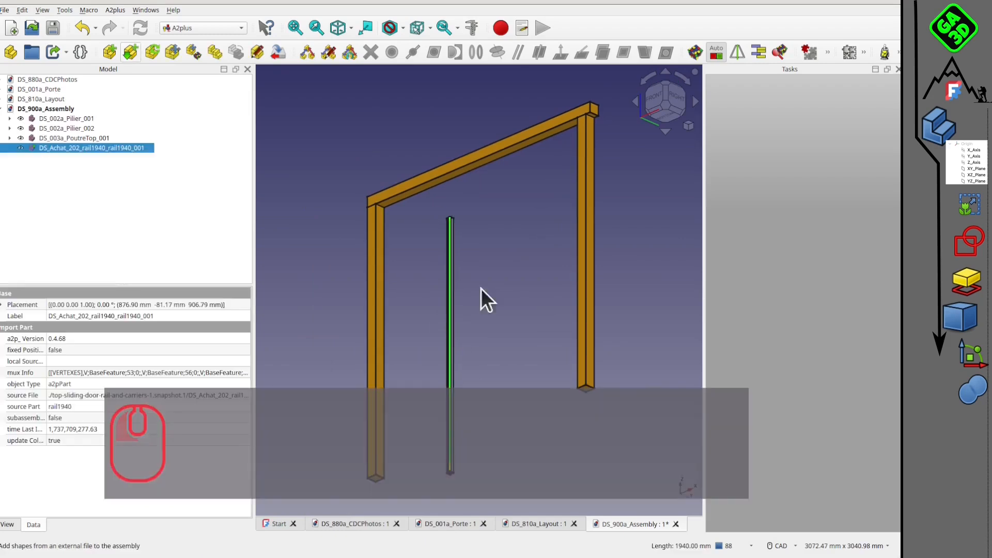
Constrain the rail's long flat face plane-coincident with the underside of the top beam, aligned at 0 mm offset.
middle_click_drag(489, 269, 461, 263)
scroll(457, 210, "up", 2)
scroll(458, 211, "up", 6)
left_click(503, 230)
middle_click_drag(501, 230, 392, 244)
scroll(663, 201, "down", 1)
middle_click_drag(663, 202, 574, 182)
left_click(577, 171)
scroll(548, 191, "down", 5)
middle_click_drag(264, 322, 426, 311)
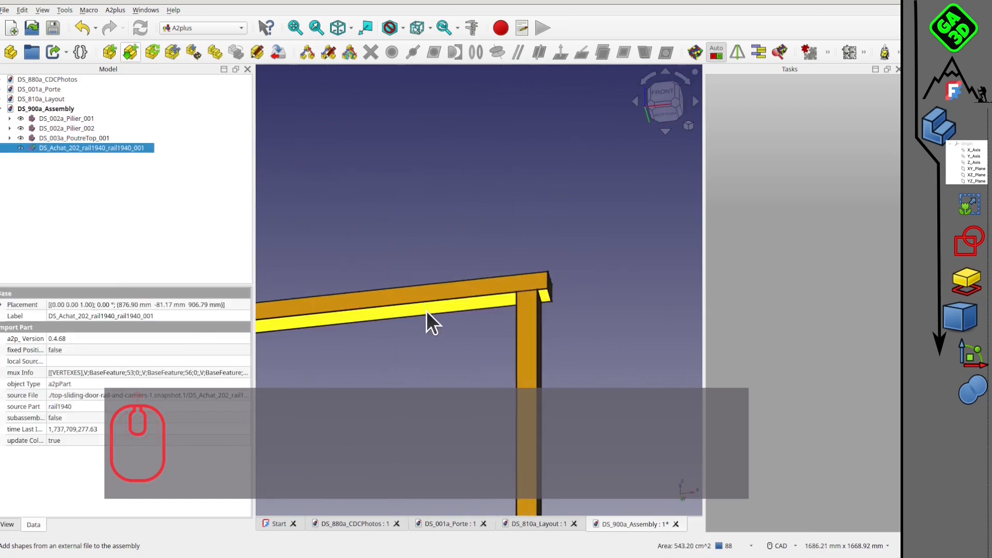
left_click(426, 311, "ctrl")
left_click(625, 53)
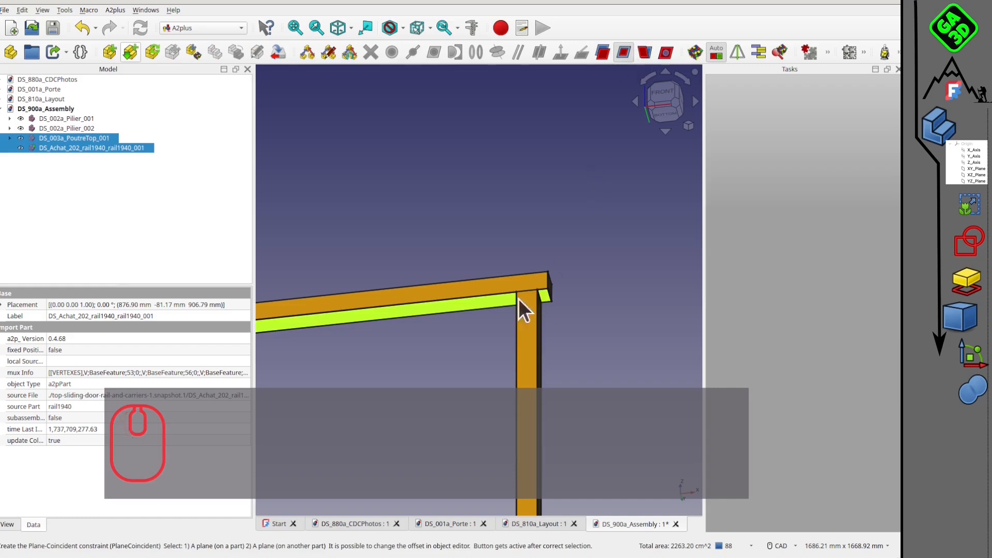
scroll(454, 320, "down", 5)
scroll(454, 258, "up", 3)
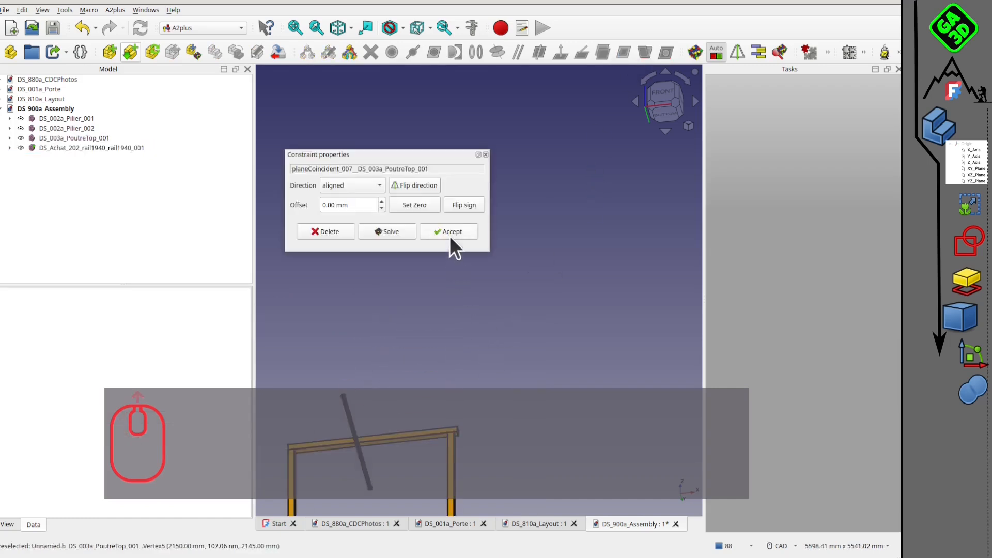
left_click(449, 233)
Transform the rail so it runs parallel to the beam, just beneath it and between the two pillars.
scroll(445, 233, "up", 2)
right_click(56, 148)
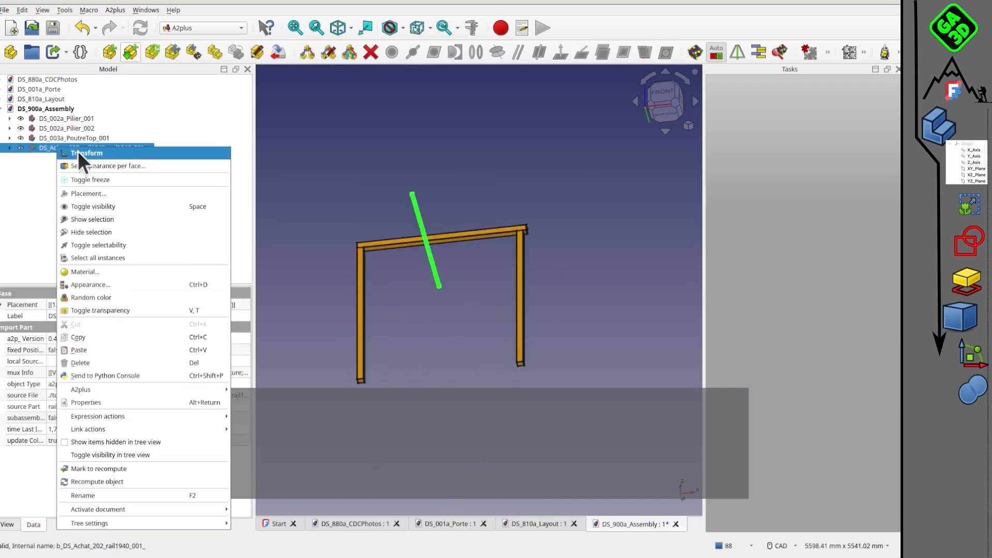
left_click(78, 153)
middle_click_drag(468, 198, 456, 222)
left_click_drag(456, 220, 390, 257)
left_click(416, 219)
left_click_drag(417, 219, 418, 224)
middle_click_drag(513, 199, 509, 290)
scroll(449, 339, "up", 4)
middle_click_drag(432, 162, 446, 178)
middle_click_drag(506, 225, 482, 287)
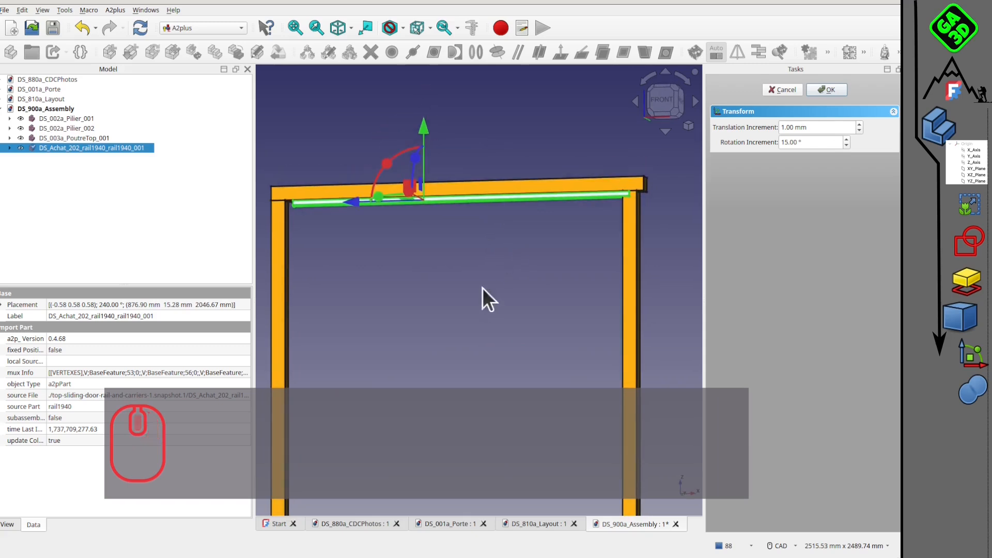
left_click_drag(407, 186, 402, 188)
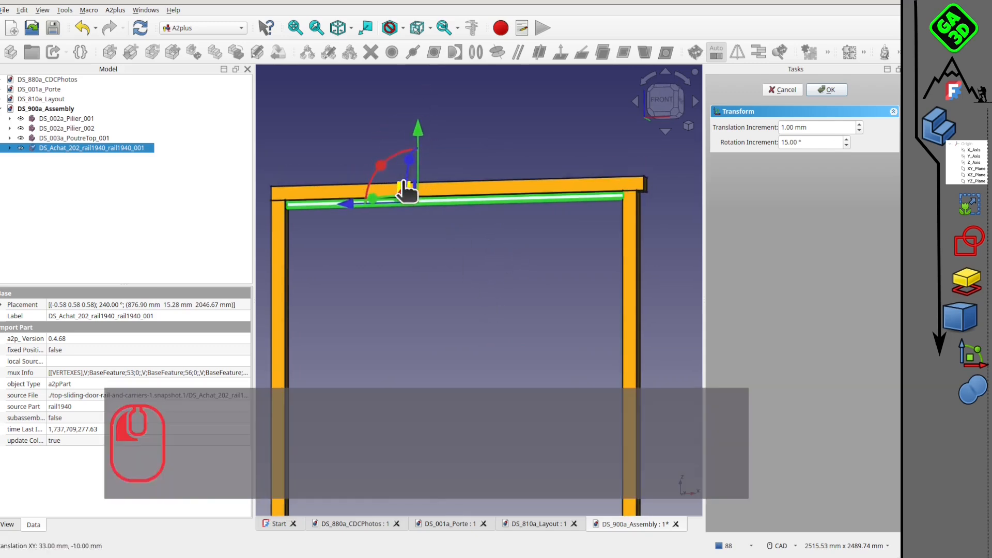
middle_click_drag(451, 196, 511, 178)
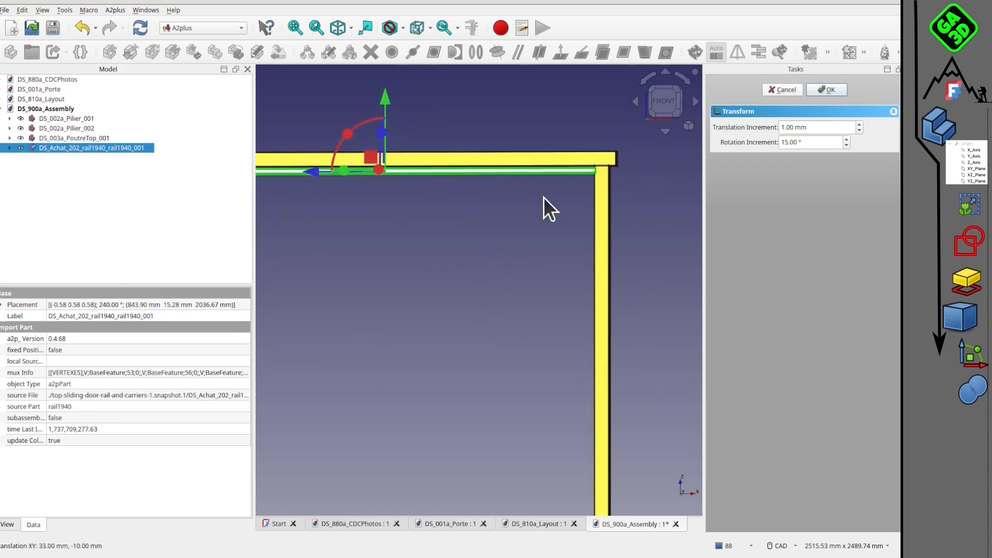
left_click(661, 102)
middle_click_drag(439, 225, 550, 266)
scroll(423, 203, "up", 4)
middle_click_drag(463, 270, 532, 298)
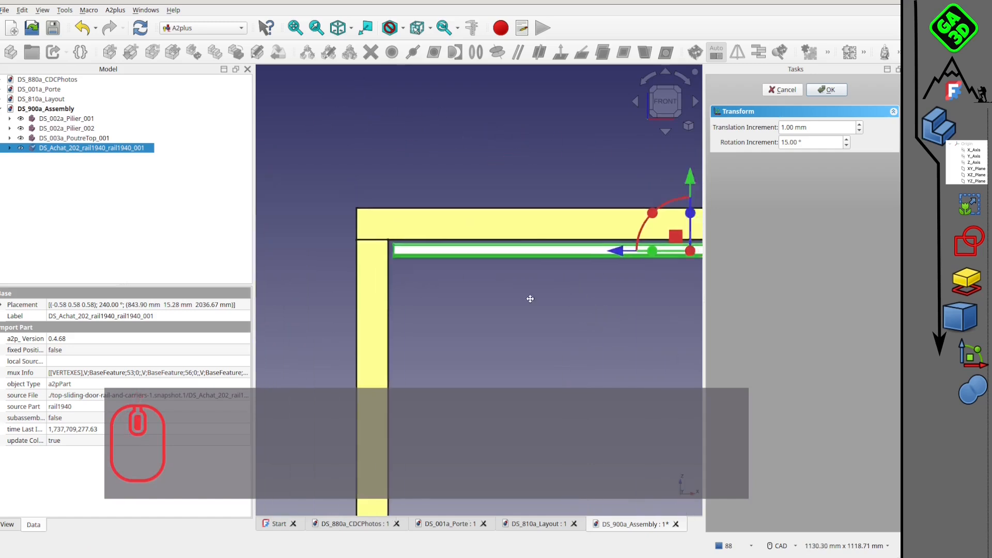
left_click(827, 90)
Constrain the rail's end face plane-coincident with the inner face of the first pillar.
left_click(470, 308)
middle_click_drag(470, 309, 442, 282)
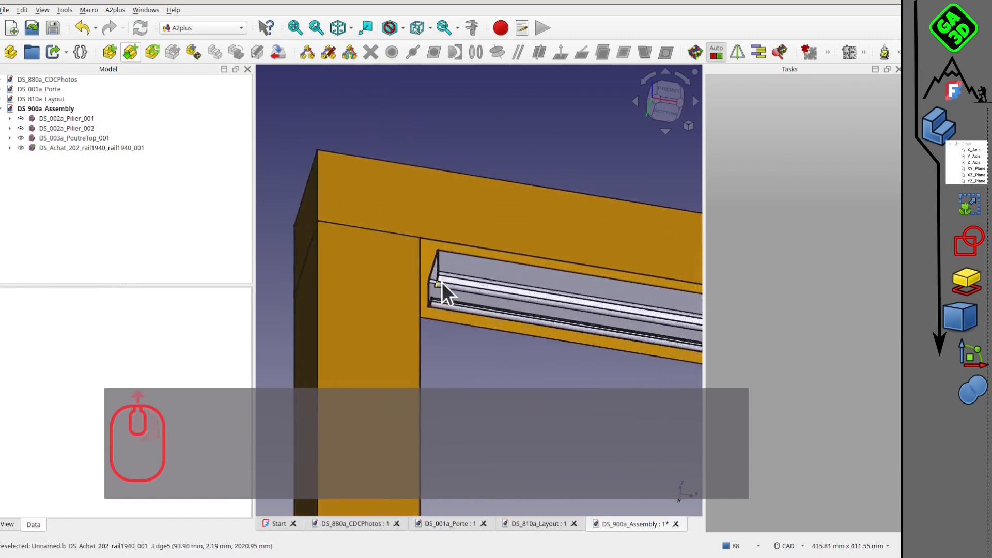
scroll(437, 341, "up", 8)
scroll(448, 248, "up", 3)
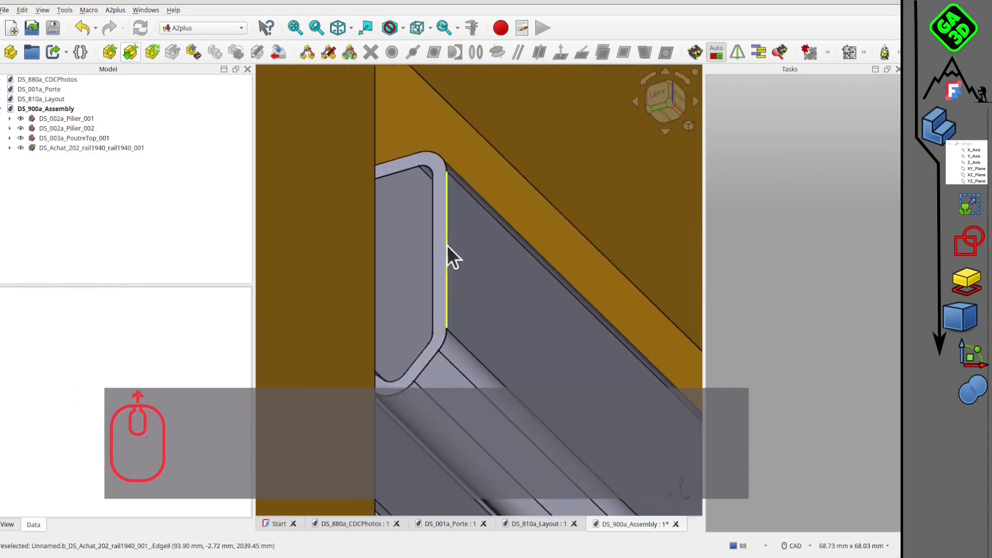
left_click(434, 232)
scroll(434, 243, "down", 2)
scroll(441, 228, "down", 6)
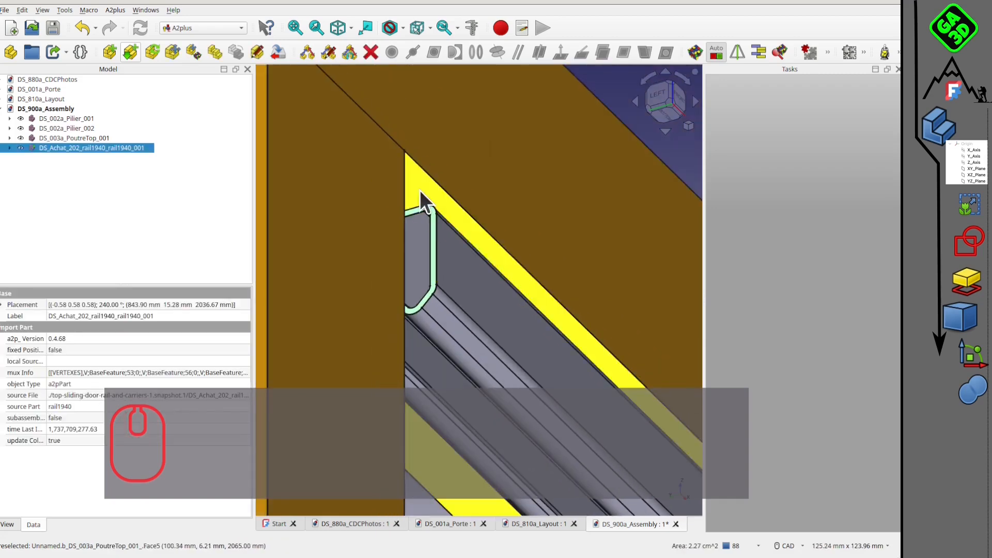
middle_click_drag(427, 280, 349, 150)
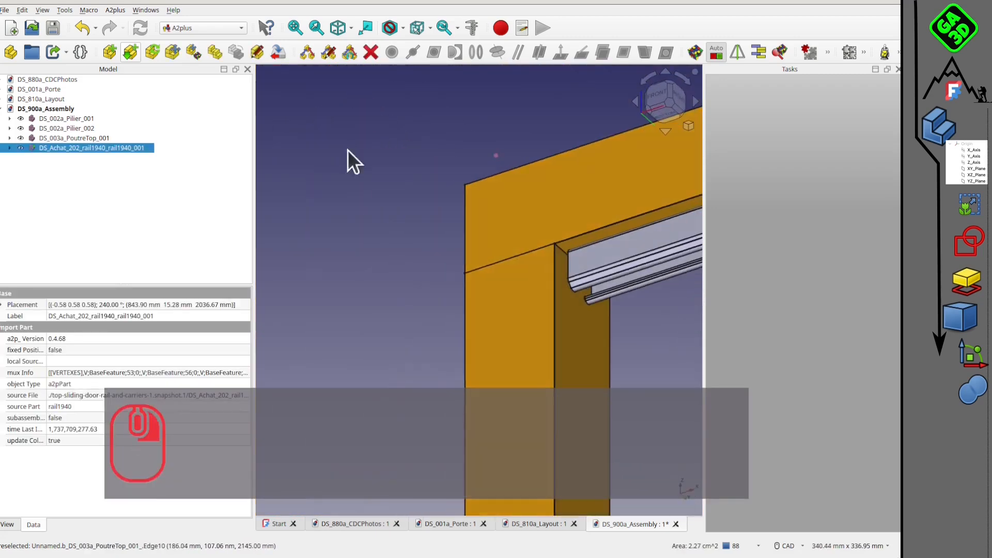
left_click(581, 336, "ctrl")
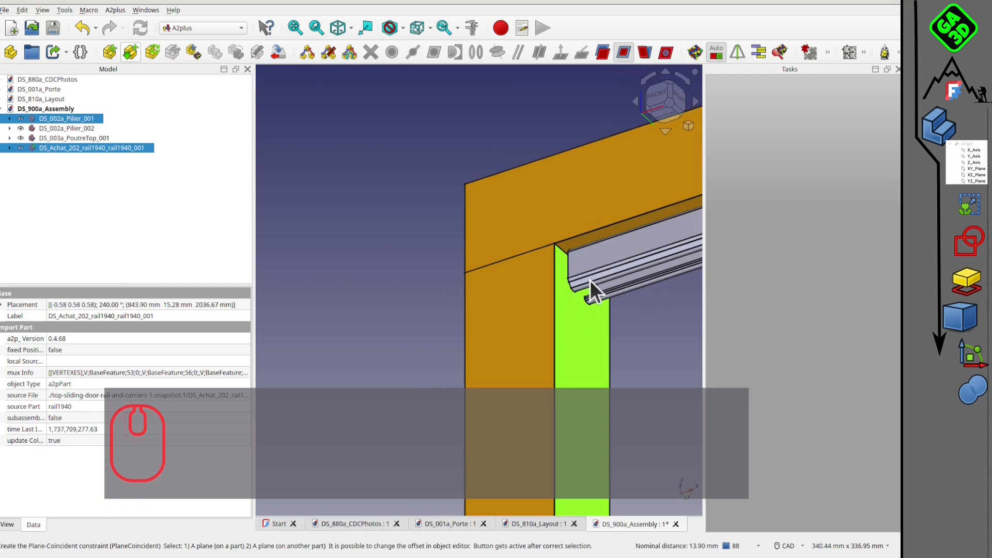
left_click(449, 232)
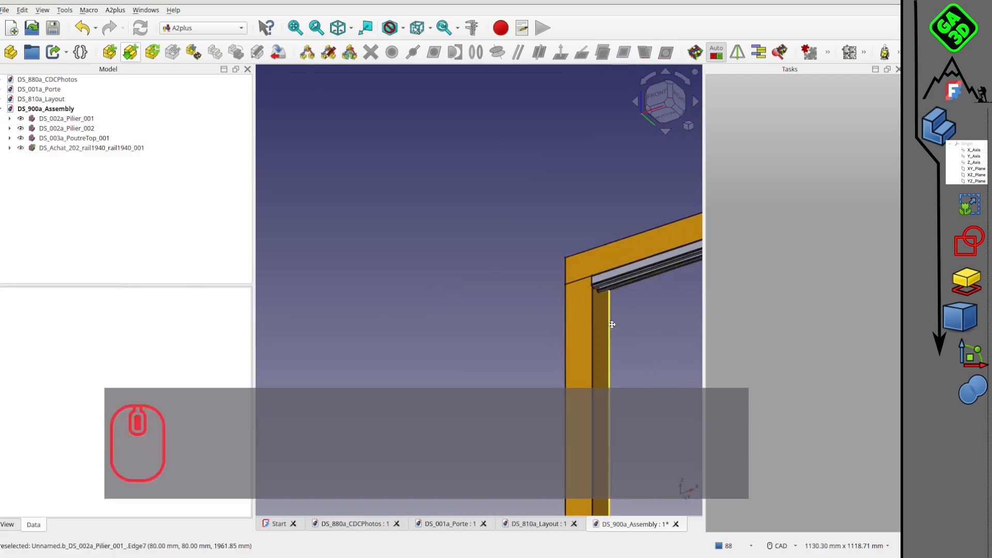
Constrain the rail's side face plane-coincident with the top beam's front face, opposed with a -10 mm offset, and save the assembly.
scroll(457, 271, "up", 3)
left_click(447, 242, "ctrl")
scroll(452, 258, "up", 2)
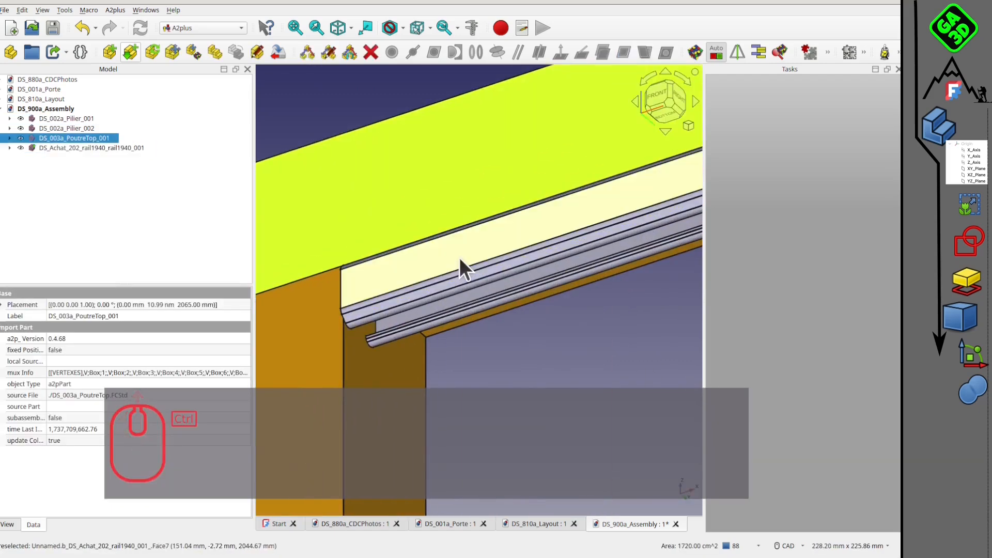
left_click(460, 257, "ctrl")
left_click(623, 52)
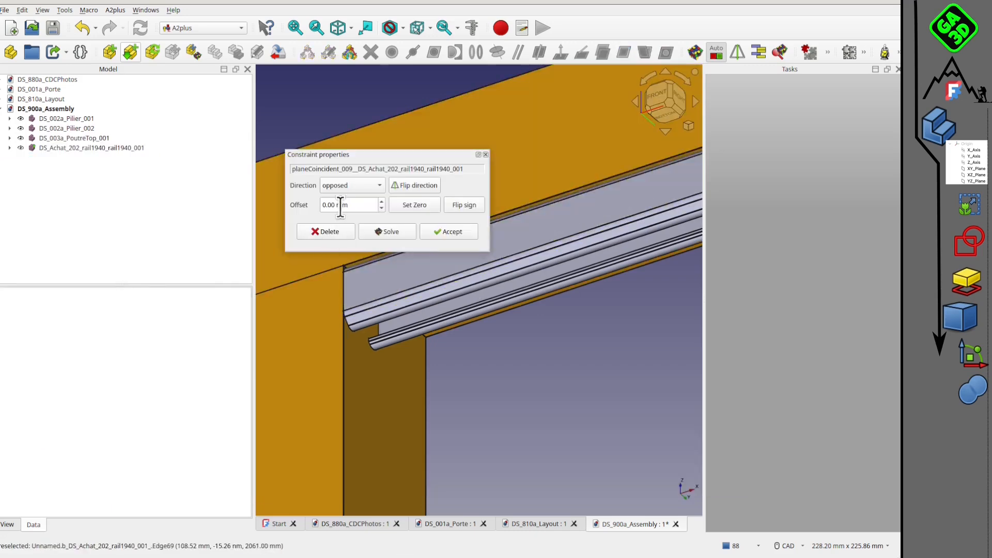
left_click_drag(334, 204, 316, 205)
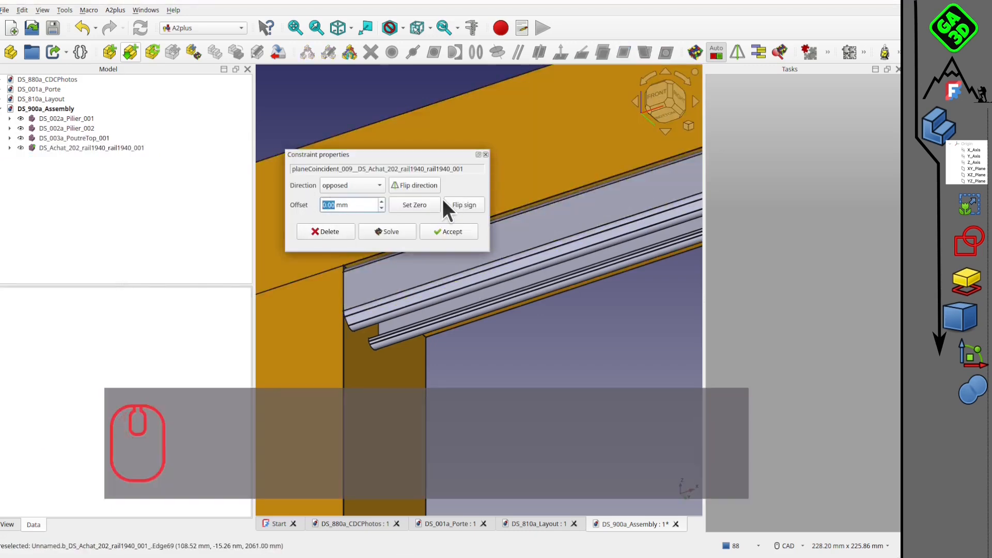
type("10")
left_click(456, 203)
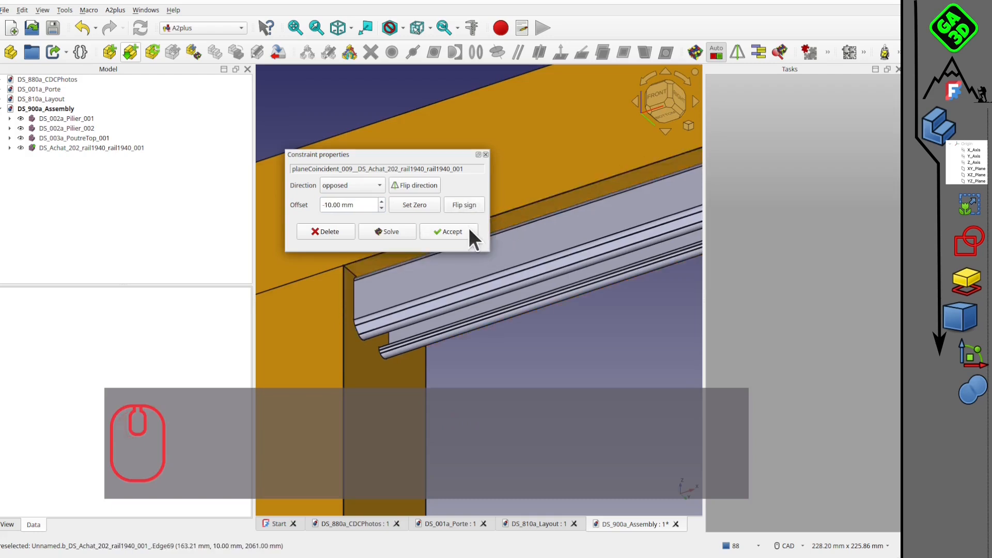
left_click(452, 232)
scroll(478, 237, "down", 6)
key("1")
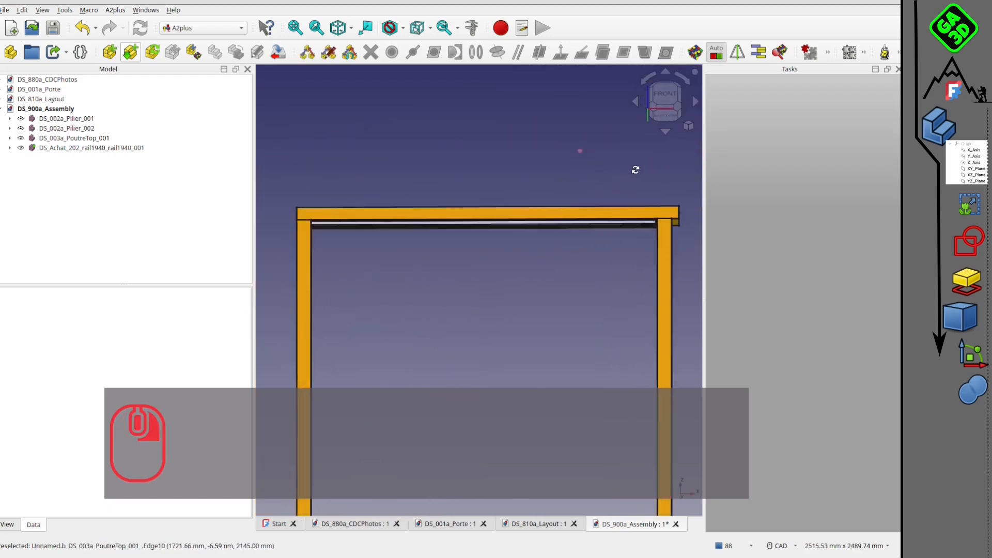
left_click(53, 27)
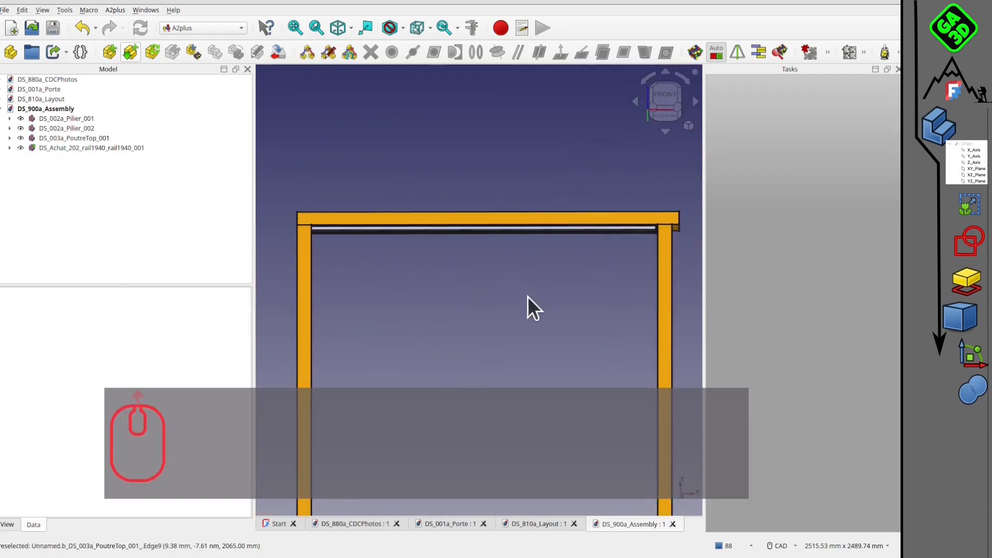
Import DS_901b_DoorAssembly.FCStd from the DS_PorteCoulissante folder and place it in front of the opening between the pillars.
middle_click_drag(527, 302, 467, 226)
left_click(109, 50)
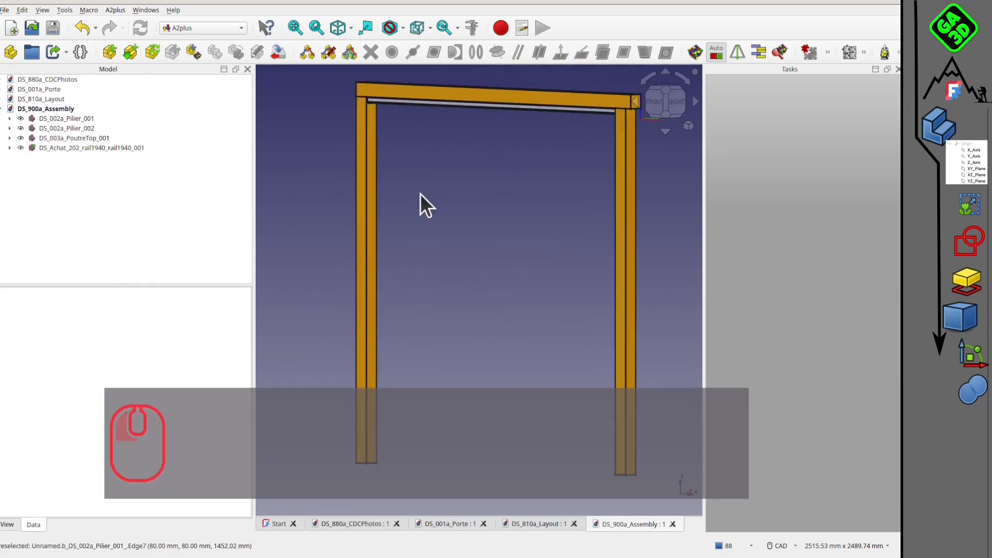
left_click(113, 52)
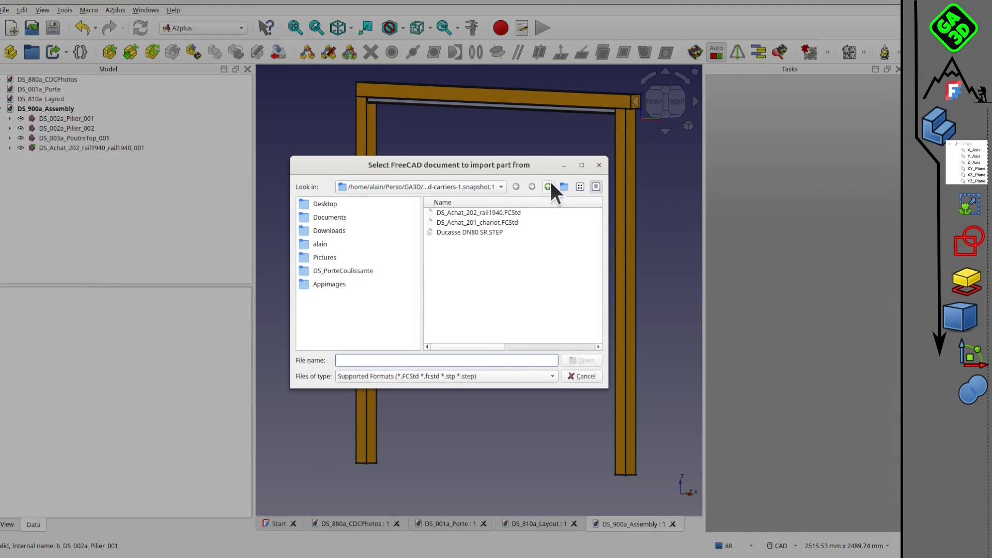
left_click(548, 186)
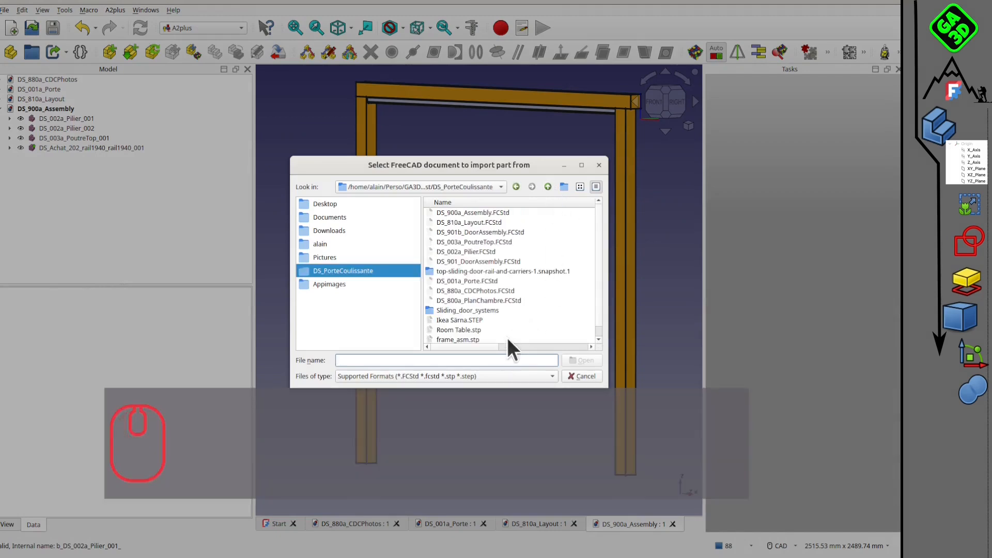
left_click(510, 232)
left_click(586, 360)
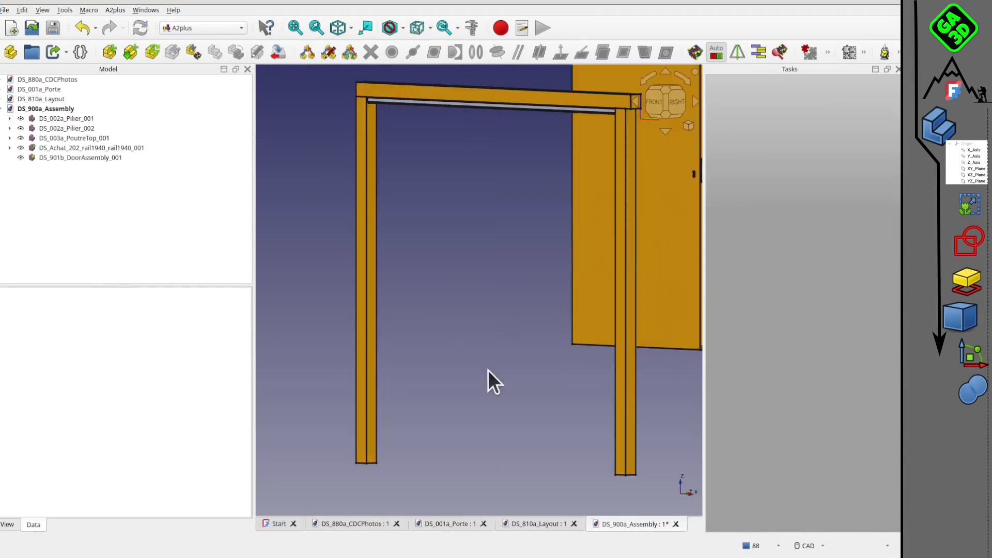
left_click(403, 487)
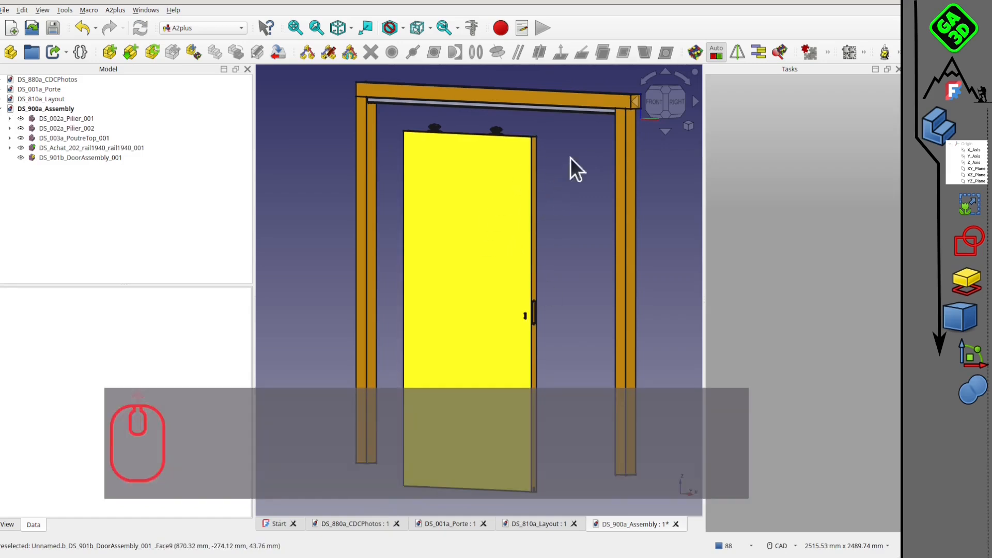
Show the assembly squarely from the right side in wireframe style, with the rail profile and door carriers in sight.
middle_click_drag(513, 216, 455, 208)
middle_click_drag(359, 193, 437, 264)
left_click(347, 268)
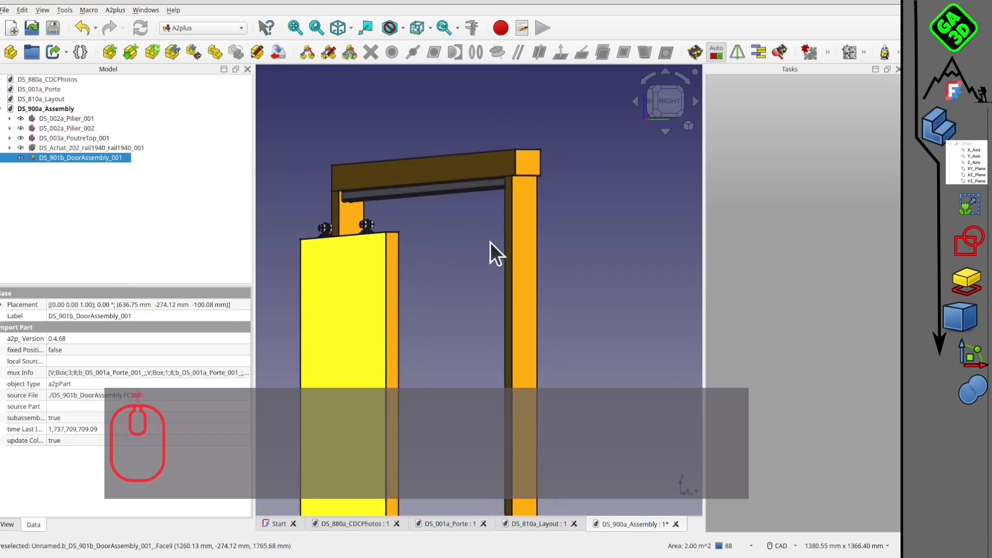
left_click(578, 201)
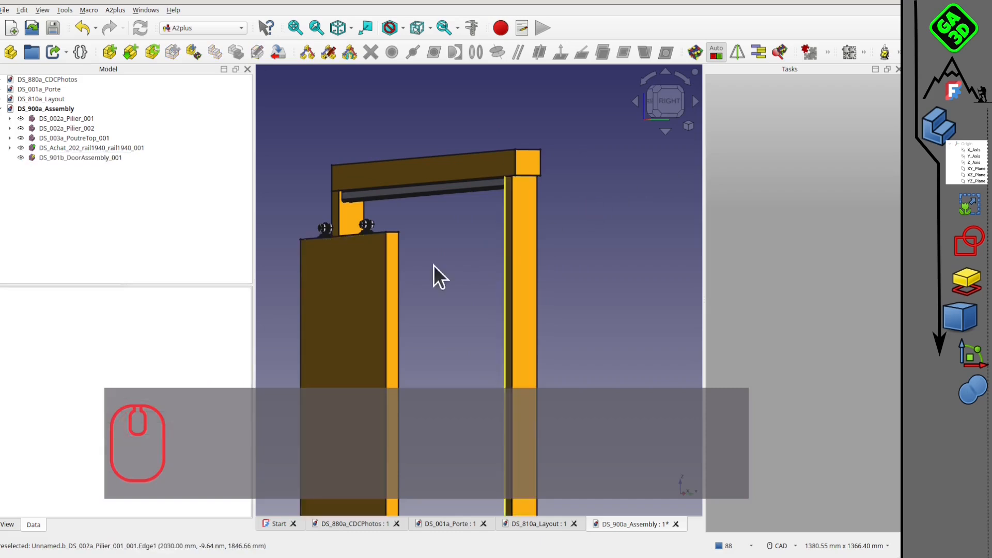
middle_click_drag(433, 265, 445, 239)
scroll(445, 240, "up", 5)
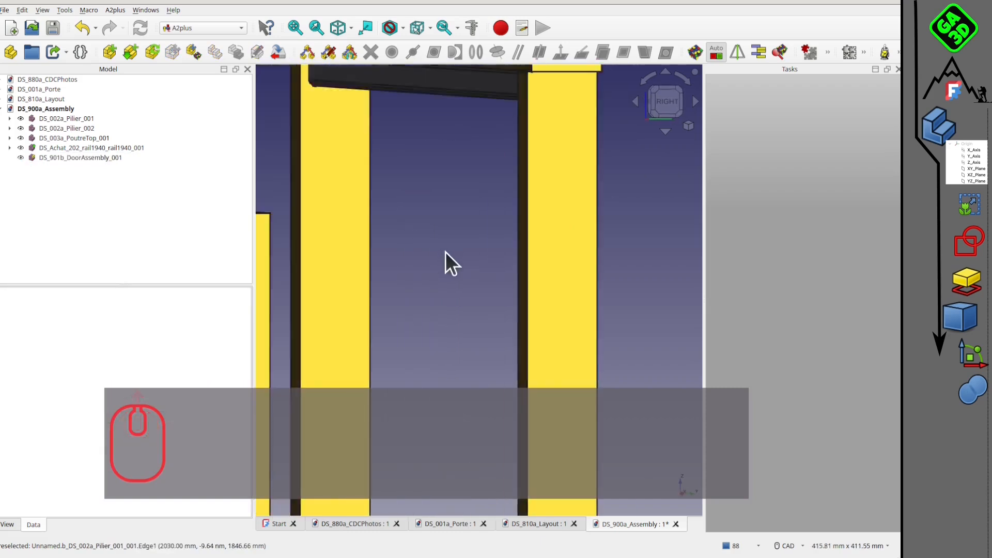
scroll(445, 253, "down", 3)
left_click(664, 105)
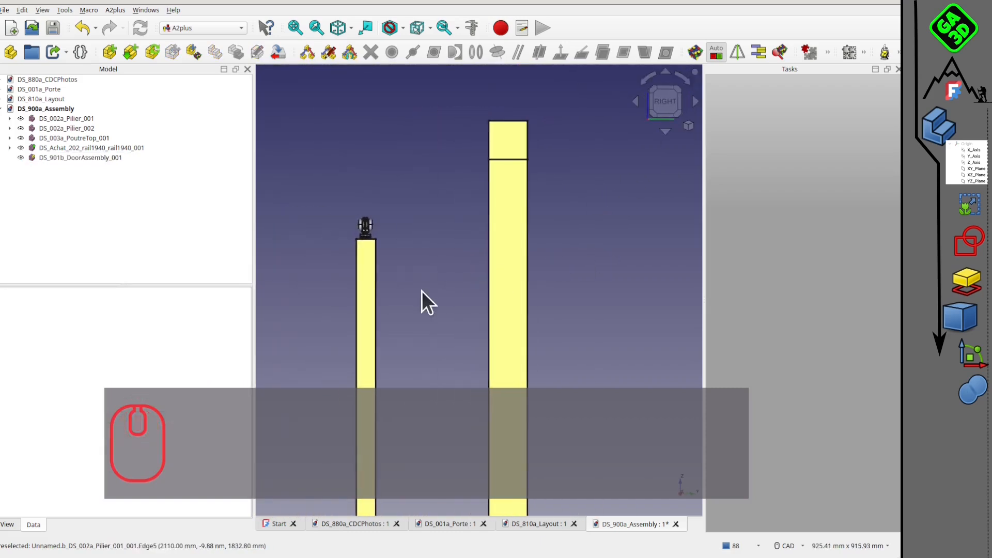
key("v")
key("3")
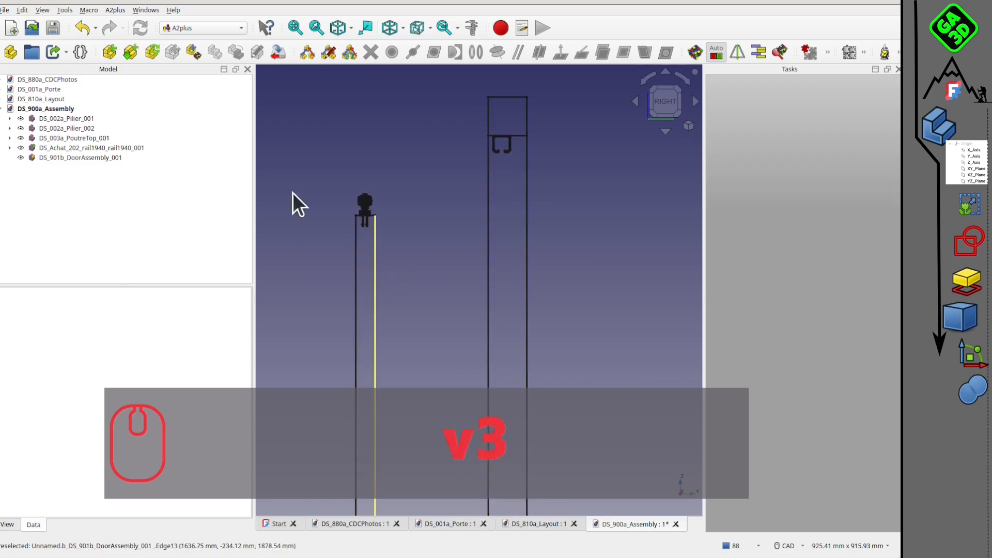
Transform the door assembly 284 mm along Y and 98 mm upward so it stands beneath the rail.
right_click(70, 159)
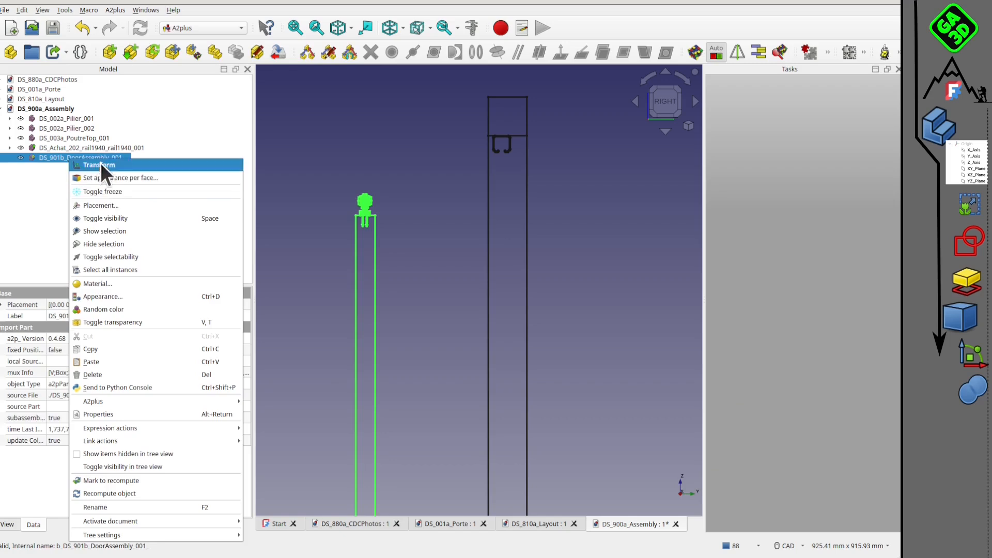
left_click(100, 162)
scroll(445, 290, "down", 2)
scroll(444, 290, "down", 2)
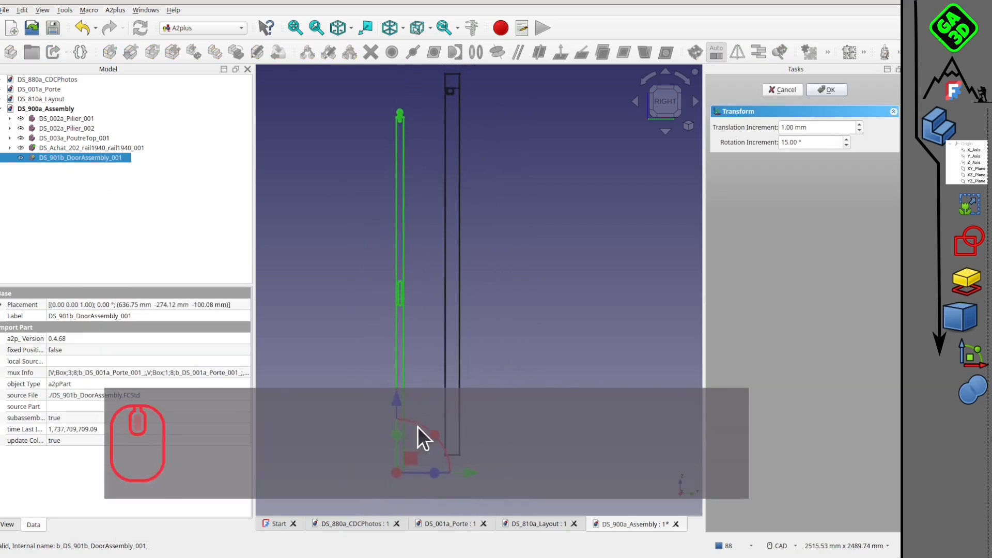
left_click_drag(413, 461, 458, 435)
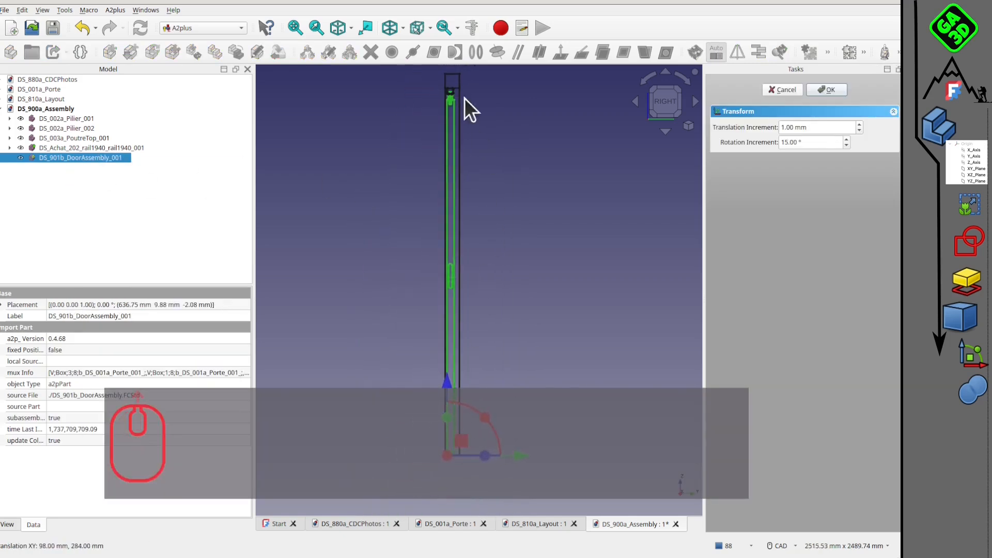
Raise the door assembly to a Z position of 14.92 mm so its carriers' wheels sit inside the rail profile.
scroll(466, 103, "up", 3)
middle_click_drag(470, 110, 494, 284)
middle_click_drag(494, 321, 494, 233)
scroll(507, 297, "up", 2)
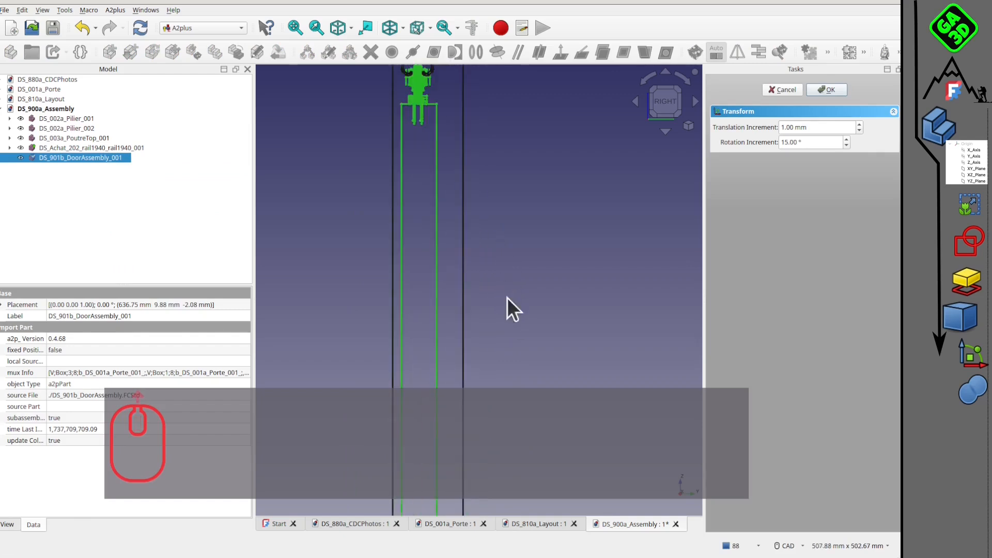
scroll(516, 336, "down", 5)
middle_click_drag(507, 297, 502, 124)
scroll(507, 350, "down", 2)
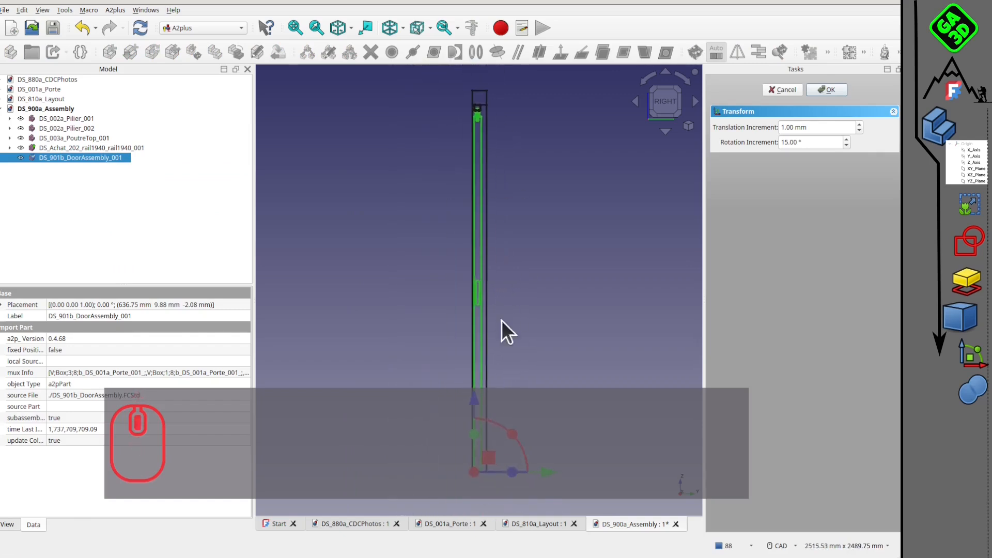
scroll(482, 107, "up", 6)
left_click_drag(471, 406, 483, 140)
scroll(487, 147, "up", 1)
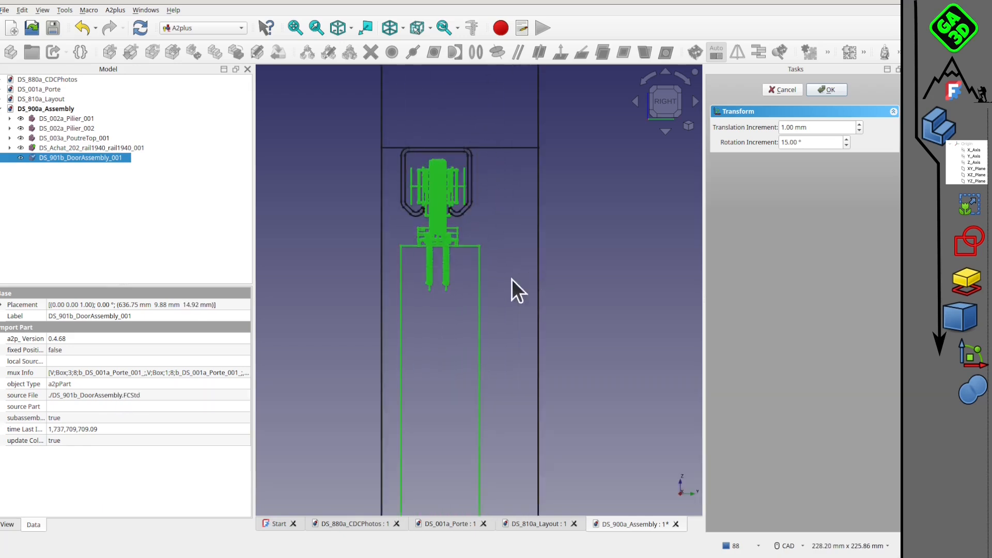
Check the carriers in the rail from several angles, accept the door's transform, and restore the shaded display with edges.
middle_click_drag(465, 300, 476, 322)
scroll(476, 322, "down", 9)
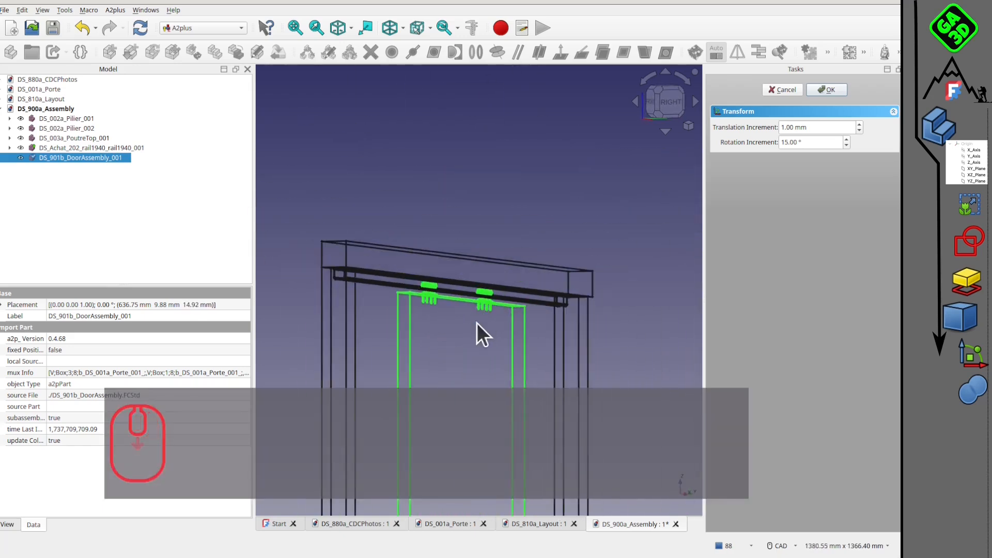
middle_click_drag(432, 361, 387, 259)
middle_click_drag(425, 295, 478, 304)
scroll(455, 302, "down", 6)
middle_click_drag(453, 334, 365, 228)
middle_click_drag(527, 295, 594, 283)
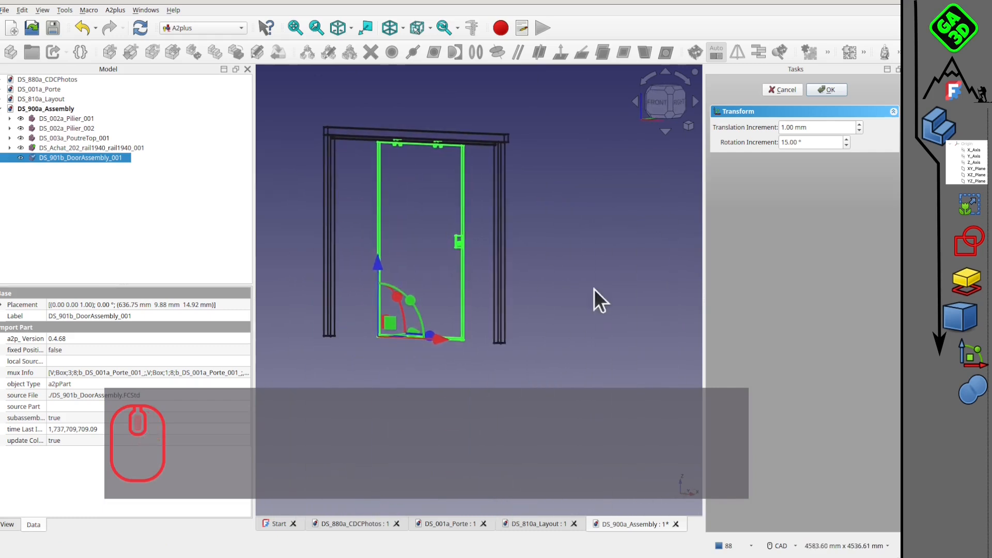
left_click(830, 89)
left_click(547, 305)
key("v")
key("7")
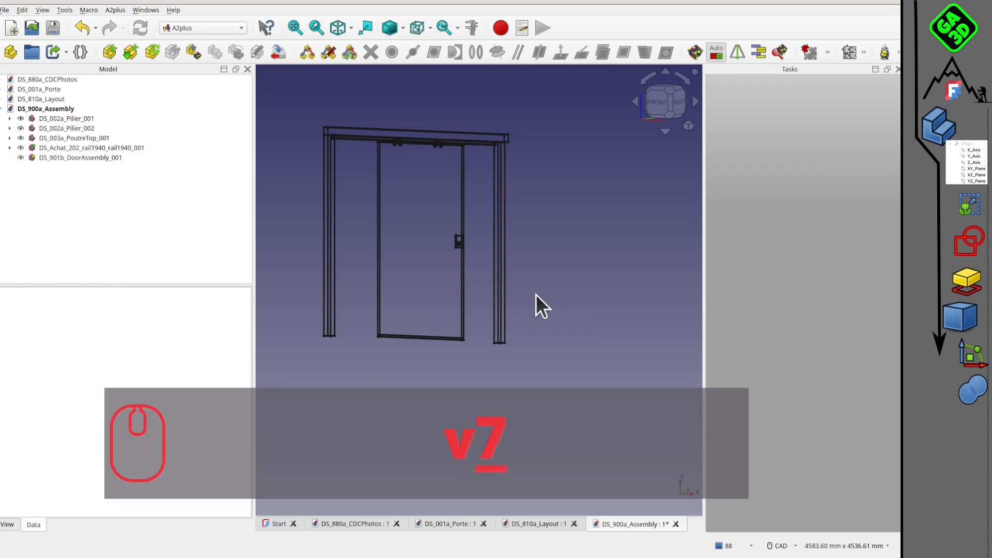
Transform the door assembly along the rail to an X position of 299.66 mm and save the assembly.
scroll(475, 233, "up", 3)
scroll(454, 249, "down", 1)
mouse_move(405, 213)
middle_mouse_down()
mouse_move(456, 186)
mouse_move(477, 284)
middle_mouse_up()
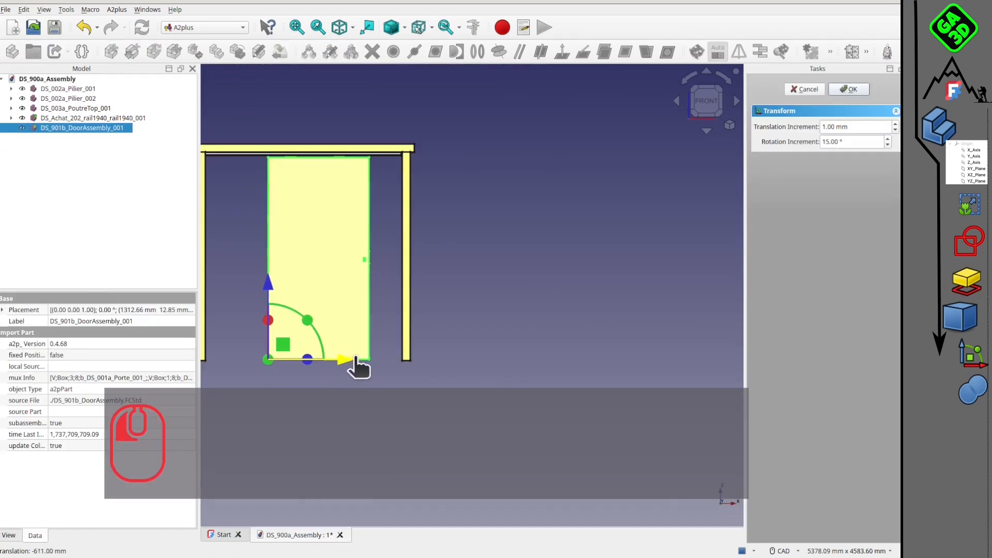
left_click_drag(359, 365, 304, 359)
middle_click_drag(369, 325, 526, 263)
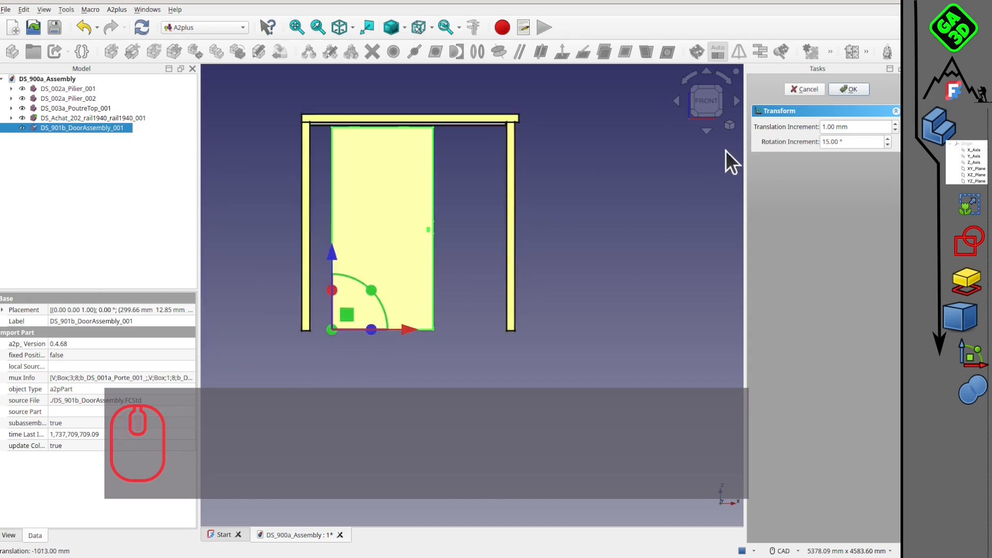
scroll(536, 223, "up", 3)
middle_click_drag(535, 223, 439, 243)
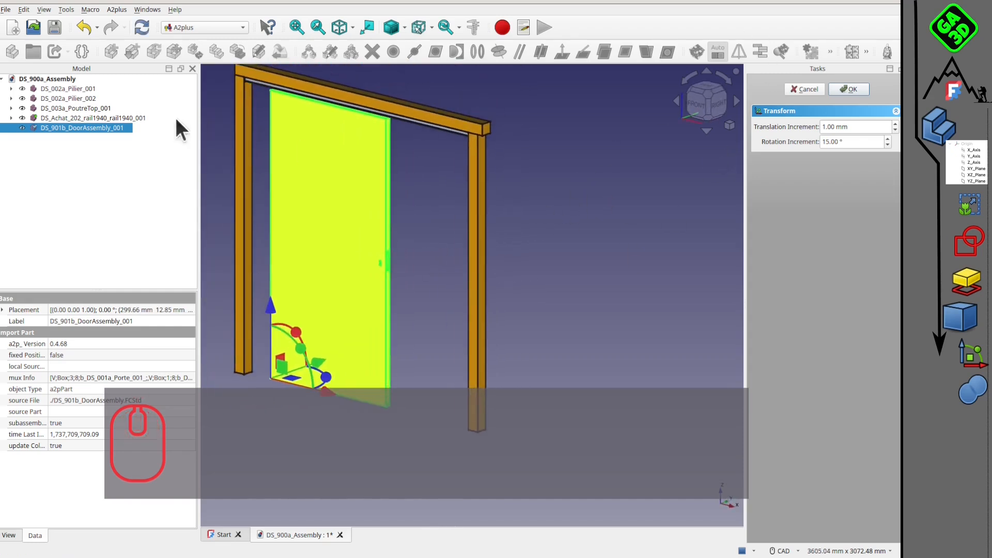
left_click(54, 27)
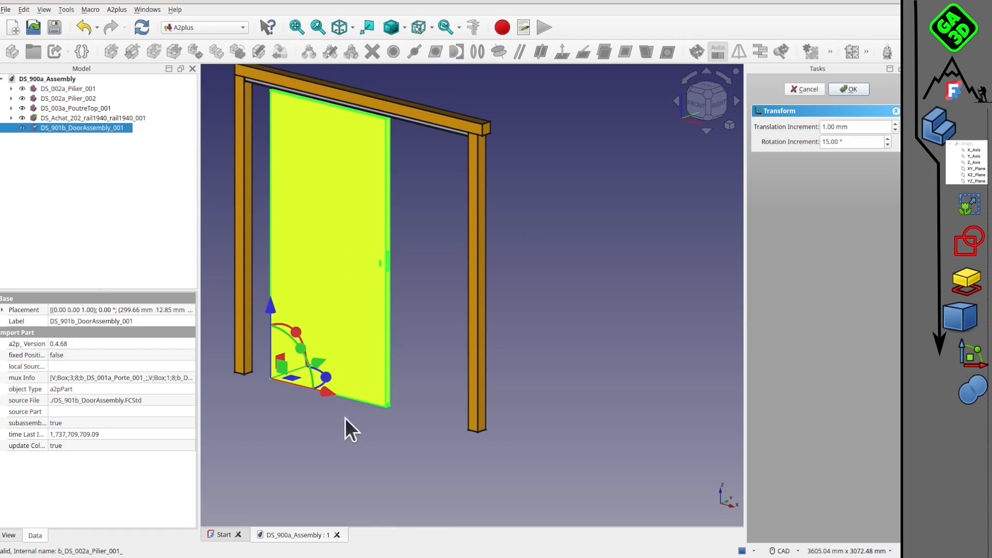
Shift the door assembly 89 mm along X, accept the transform, and save the assembly document.
mouse_move(323, 398)
left_mouse_down()
mouse_move(385, 416)
mouse_move(310, 399)
mouse_move(338, 403)
left_mouse_up()
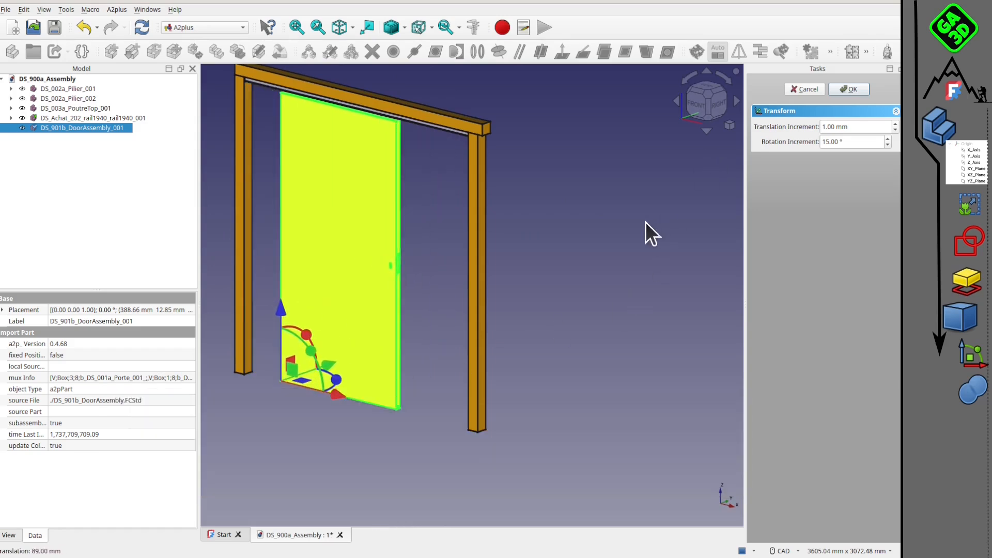
left_click(860, 87)
left_click(559, 238)
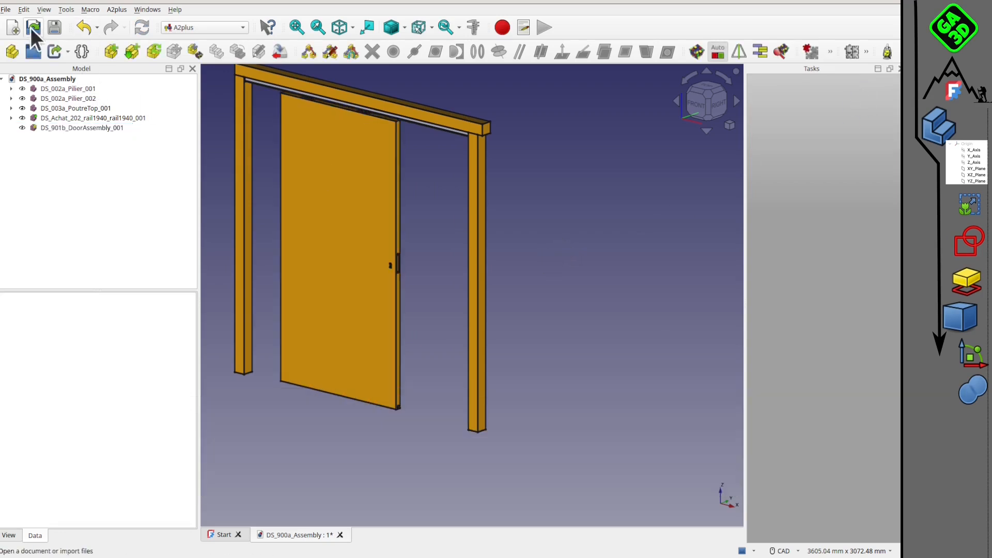
left_click(55, 27)
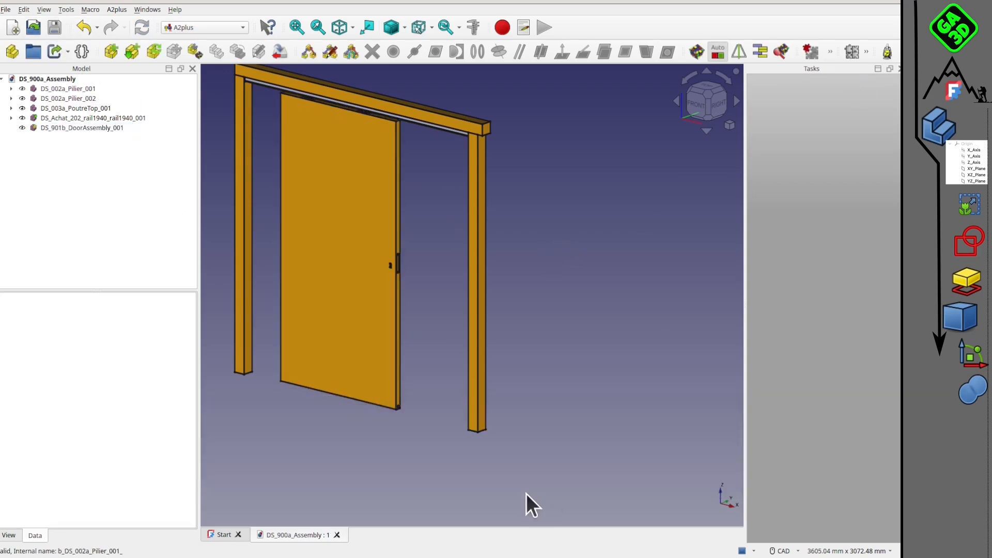
Open the room layout document DS_810a_Layout.FCStd.
middle_click_drag(403, 363, 369, 410)
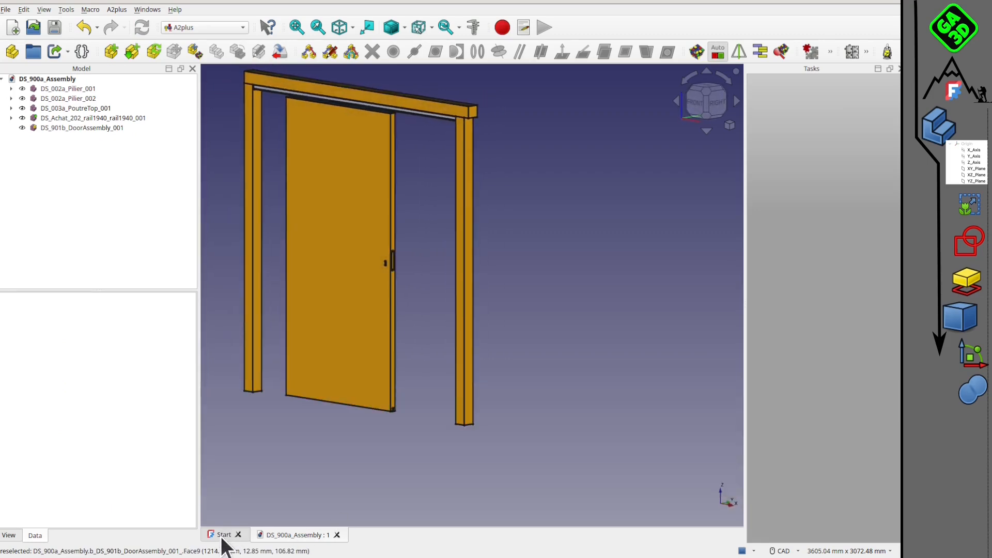
left_click(34, 25)
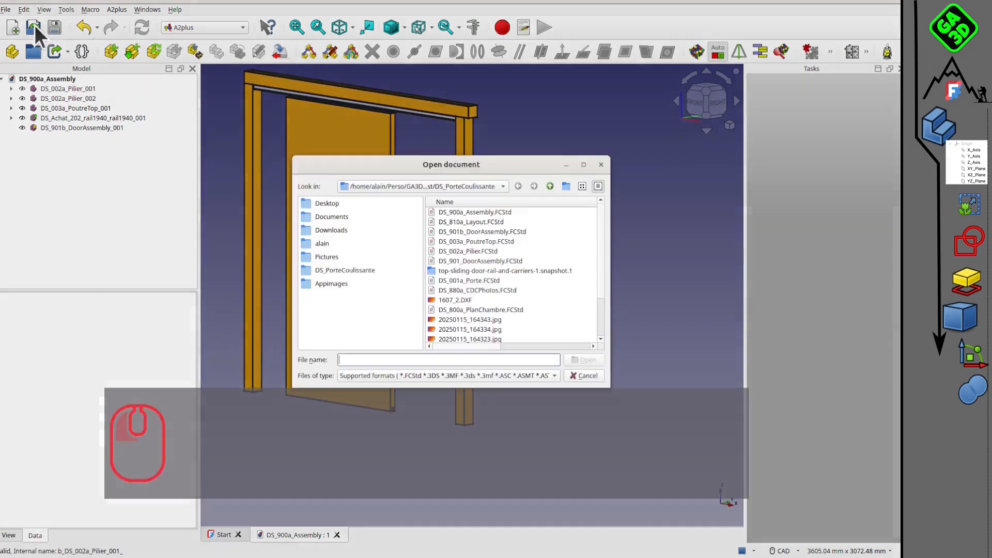
left_click(483, 222)
left_click(581, 358)
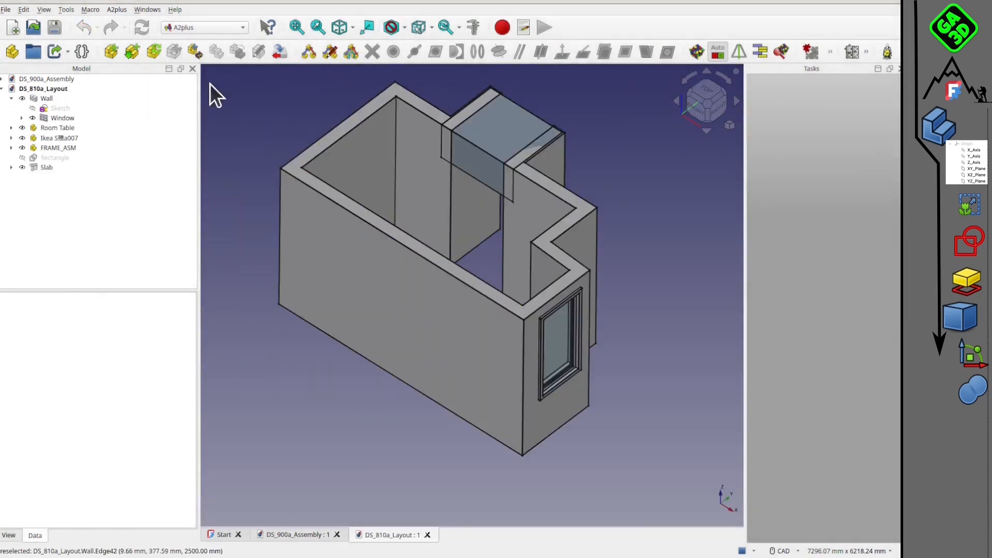
Merge DS_900a_Assembly.FCStd into the DS_810a_Layout document.
left_click(9, 9)
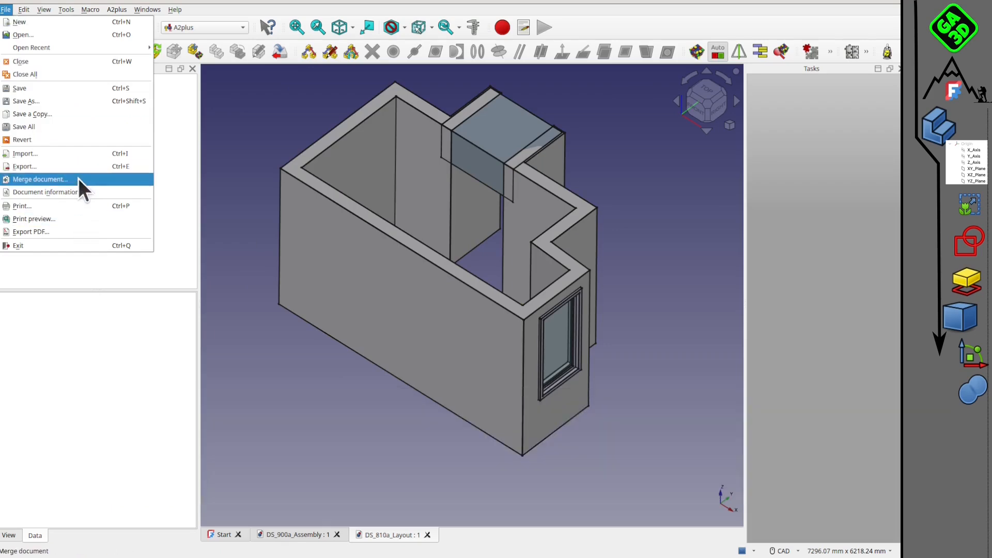
left_click(79, 178)
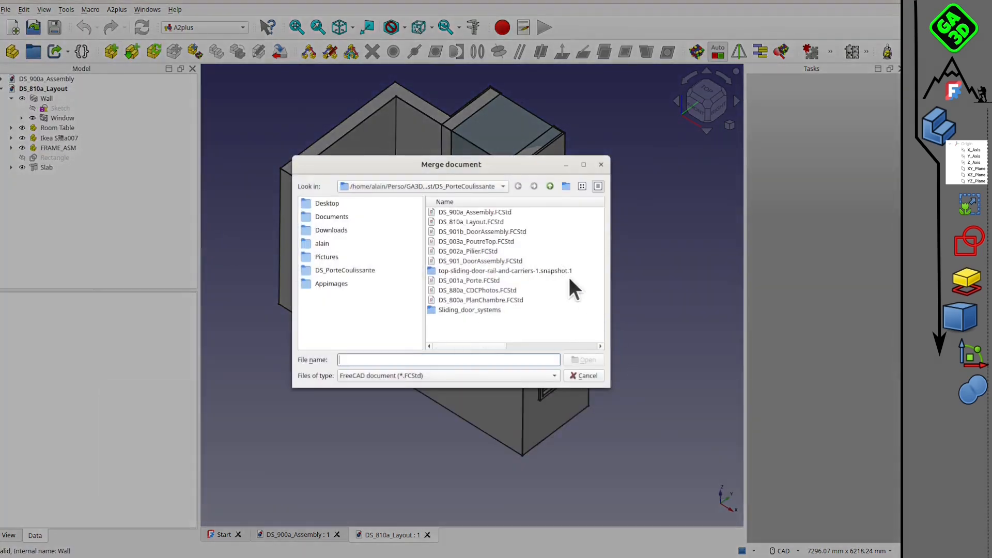
left_click(467, 211)
left_click(584, 360)
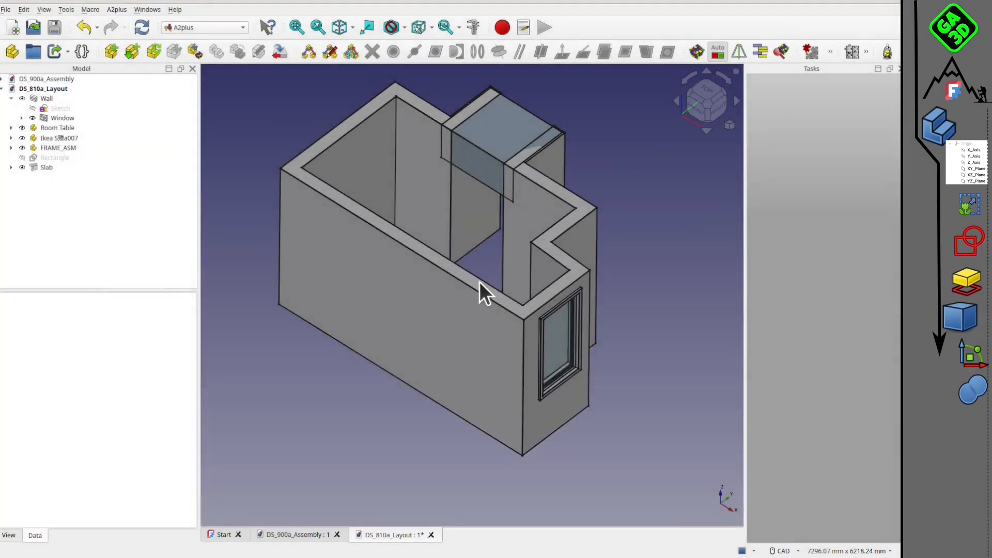
Create a Part container in the layout and move both pillars, the top beam, the rail and the door assembly into it.
mouse_move(468, 366)
middle_mouse_down()
mouse_move(491, 334)
mouse_move(372, 401)
mouse_move(452, 377)
mouse_move(471, 340)
mouse_move(290, 368)
mouse_move(467, 367)
mouse_move(455, 357)
middle_mouse_up()
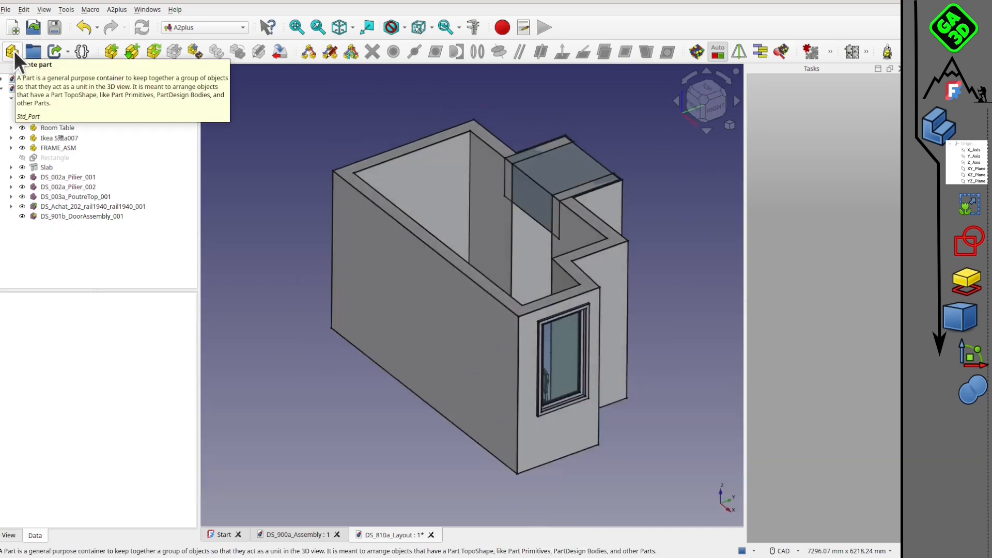
left_click(14, 51)
left_click(57, 177, "shift")
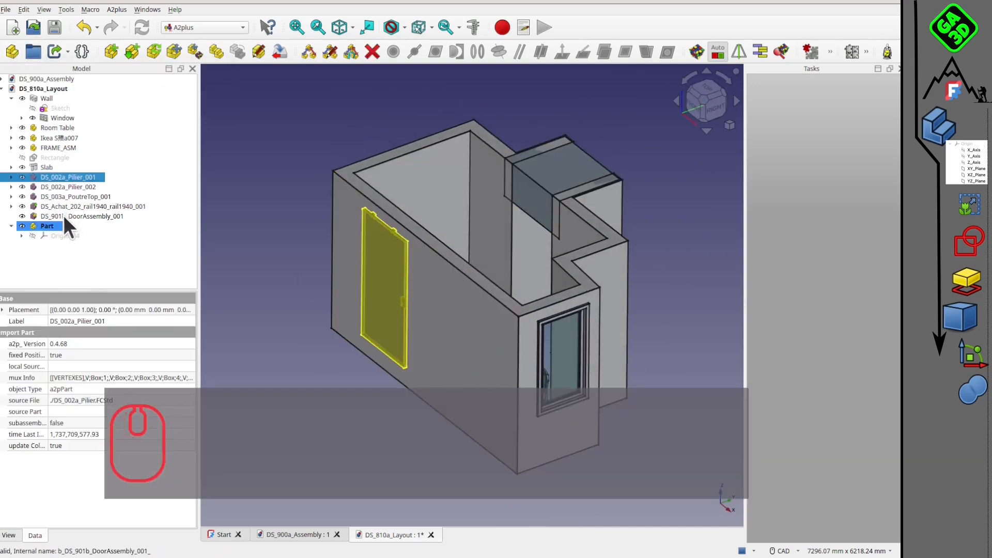
left_click_drag(45, 178, 73, 228)
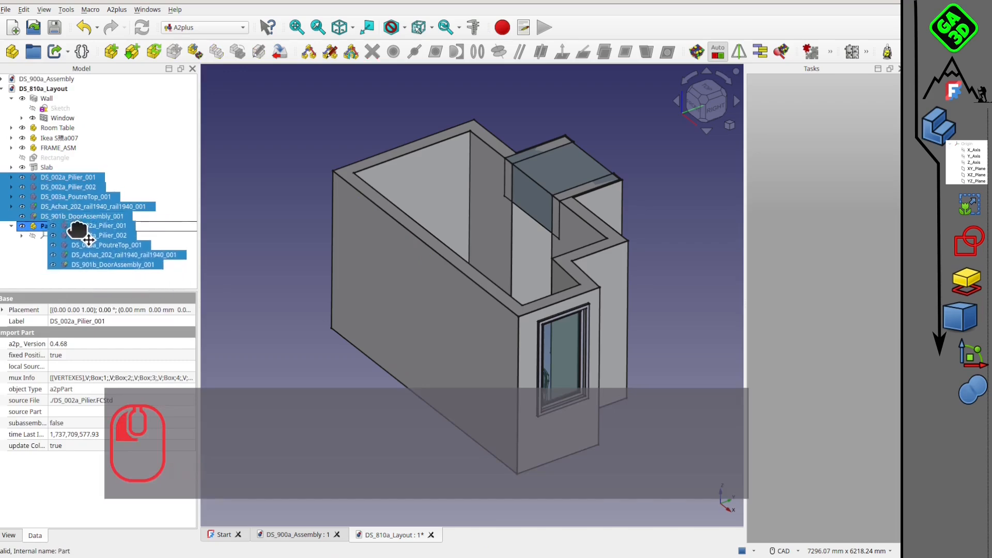
left_click(250, 239)
Transform the Part container to X 212 mm, Y 1797 mm so the door frame stands along the wall opening inside the room, and accept.
left_click(39, 177)
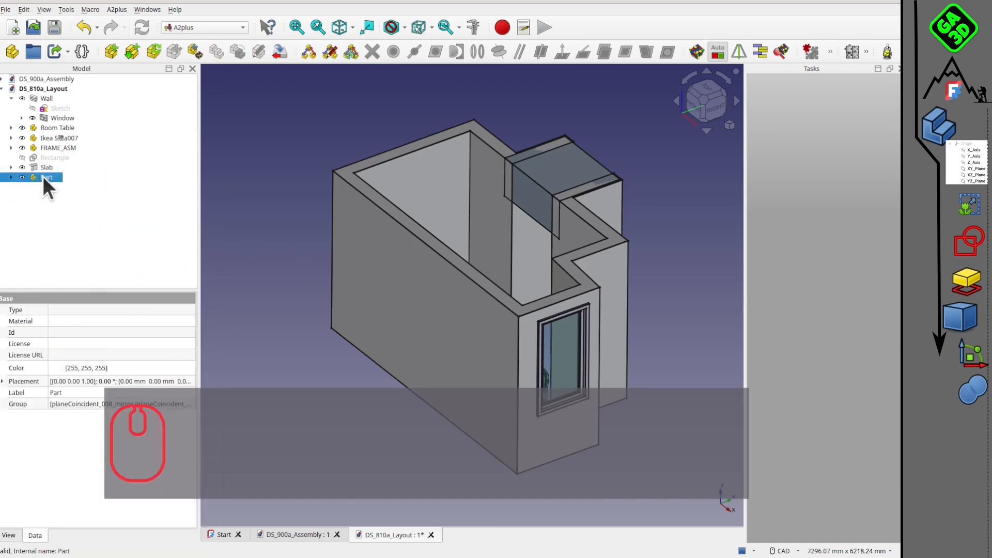
right_click(43, 177)
left_click(71, 196)
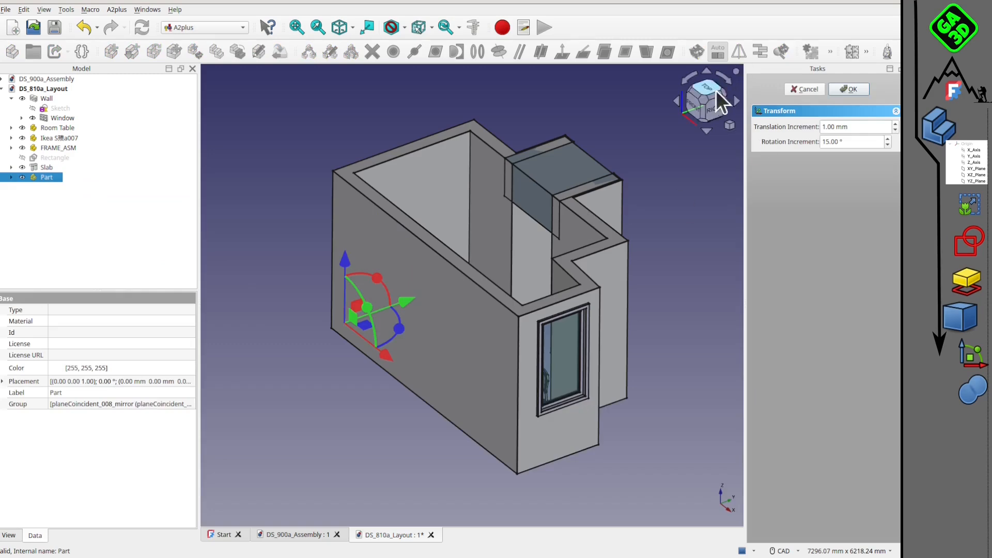
left_click(715, 90)
left_click_drag(355, 186, 484, 204)
scroll(484, 193, "up", 7)
left_click_drag(431, 178, 467, 166)
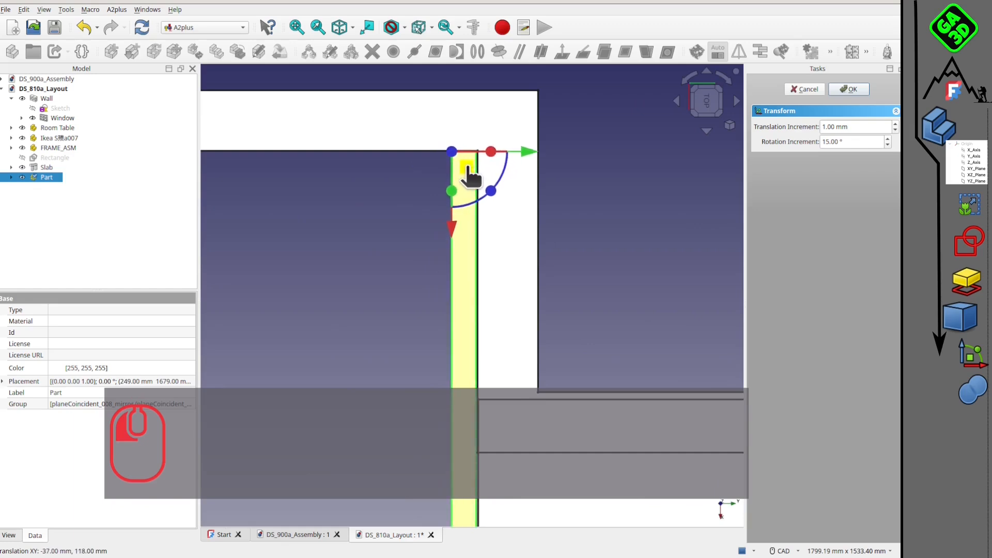
middle_click_drag(468, 274, 260, 180)
scroll(266, 282, "down", 7)
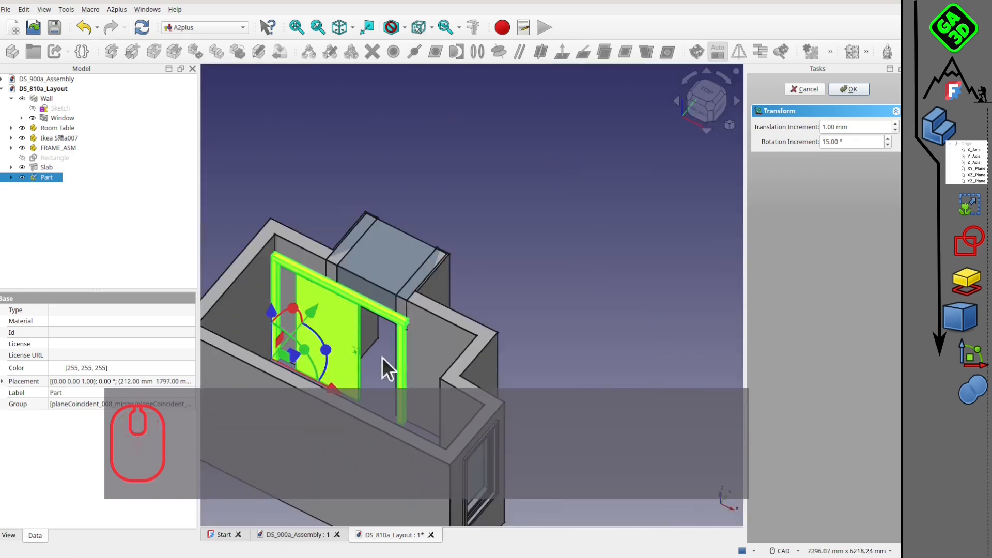
left_click(504, 291)
middle_click_drag(383, 333, 394, 284)
left_click(851, 91)
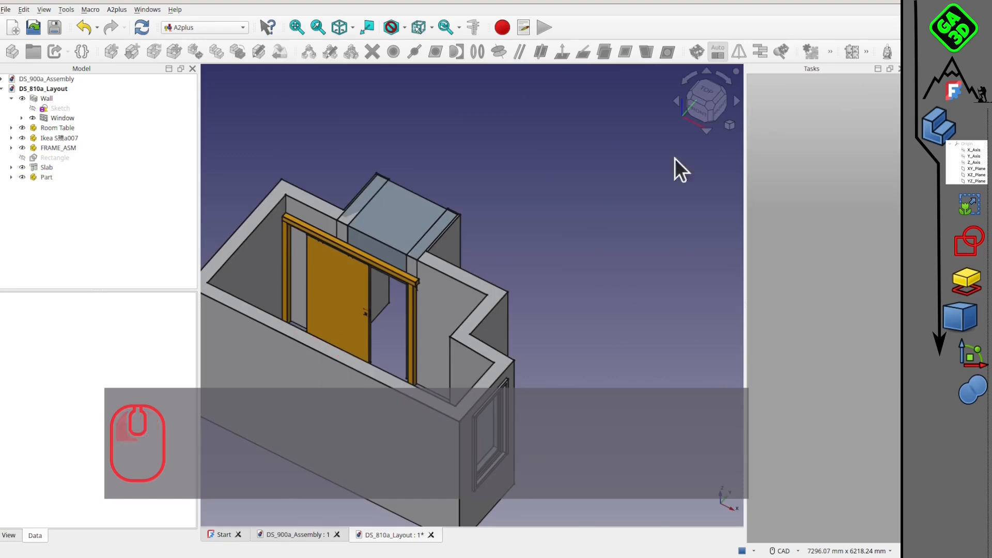
Check the door frame's position in the room up close and save the layout document.
scroll(414, 329, "up", 2)
middle_click_drag(417, 340, 470, 306)
scroll(405, 178, "up", 3)
left_click(54, 27)
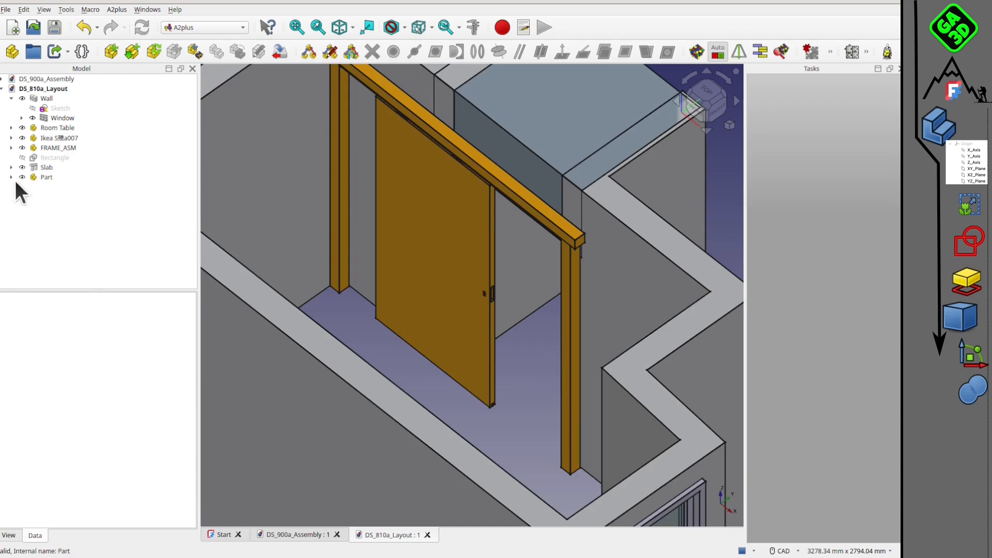
Expand the Part container and highlight its two pillars and the rail one after another.
left_click(12, 178)
left_click(85, 197)
left_click(95, 206)
left_click(95, 225)
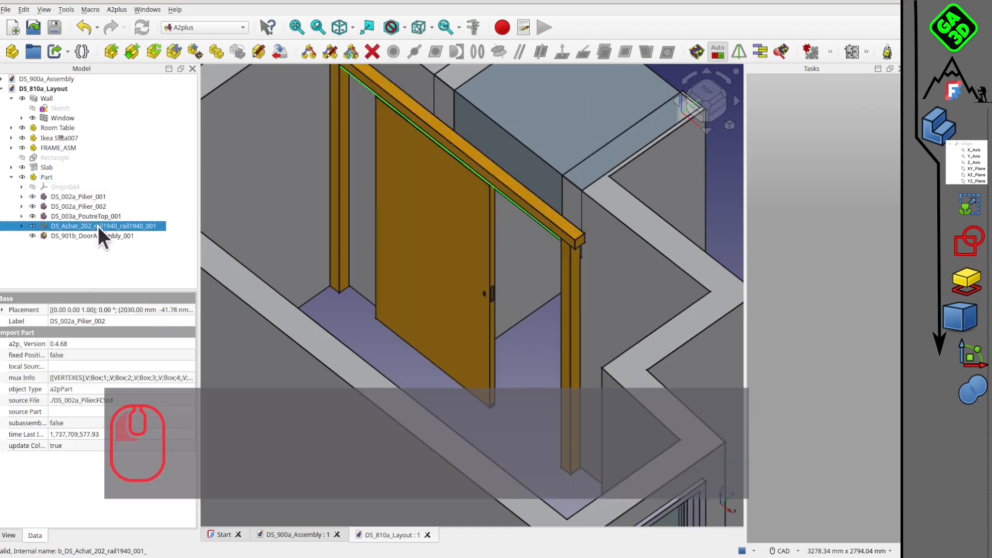
Transform the door assembly inside the Part container 105 mm along X.
left_click(97, 236)
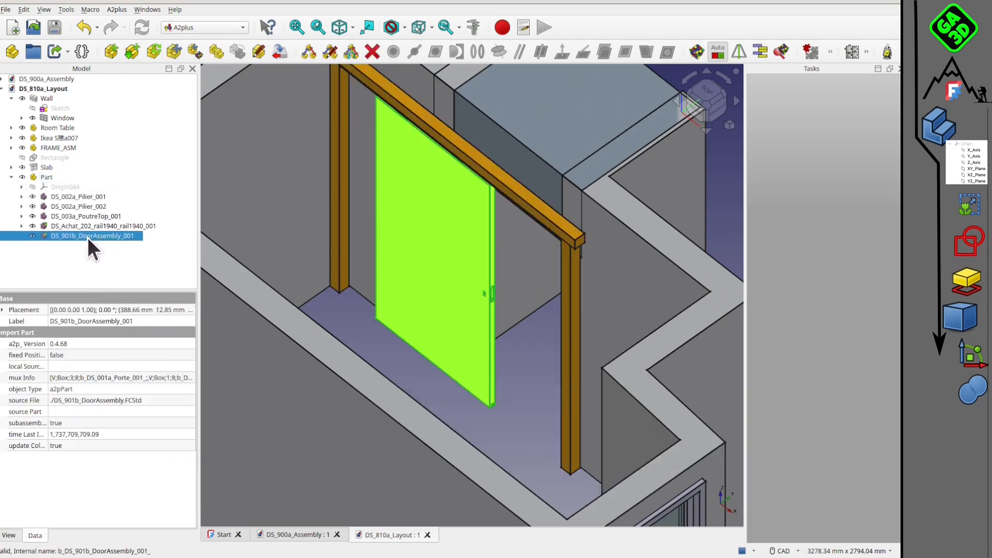
right_click(248, 331)
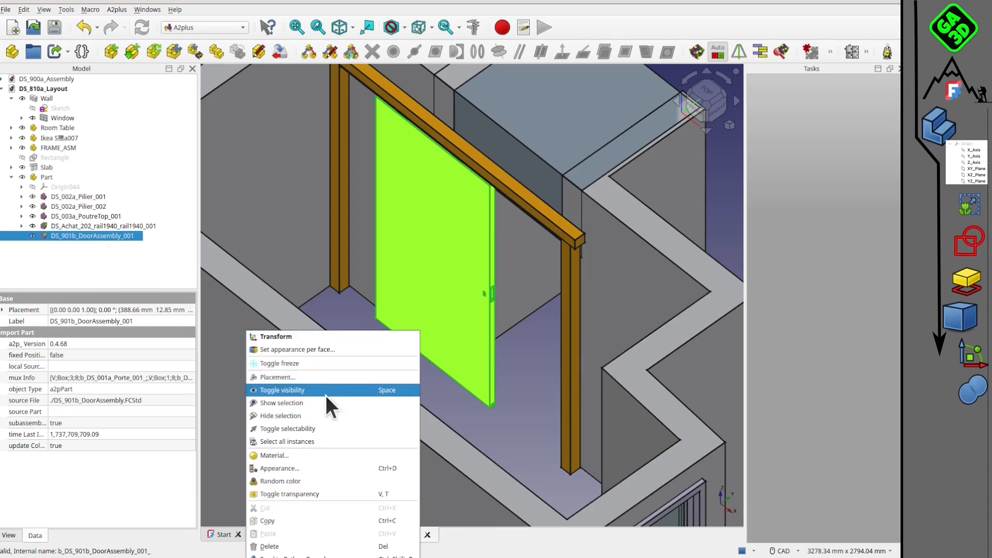
left_click(317, 337)
mouse_move(428, 356)
left_mouse_down()
mouse_move(505, 403)
mouse_move(433, 357)
mouse_move(453, 371)
mouse_move(444, 358)
left_mouse_up()
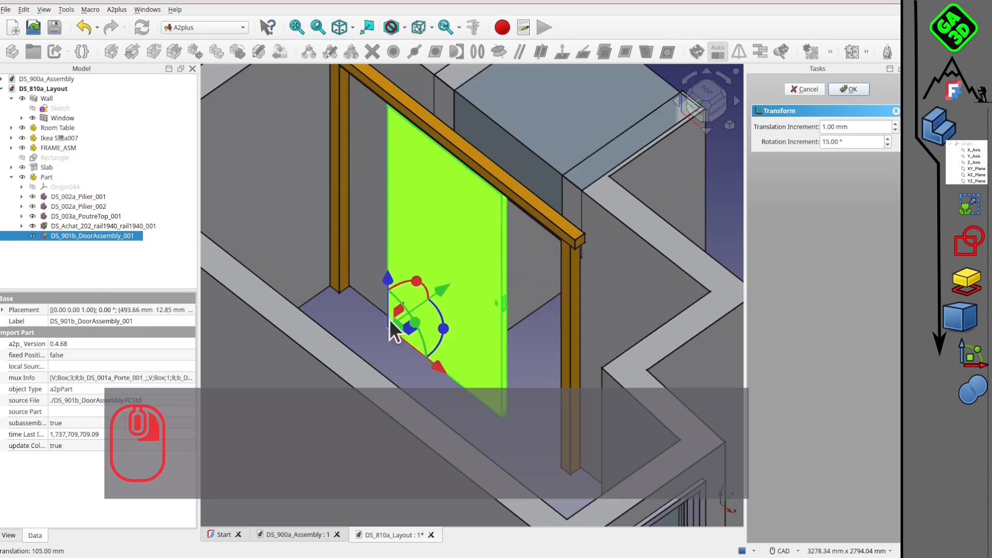
right_click_drag(390, 322, 433, 401)
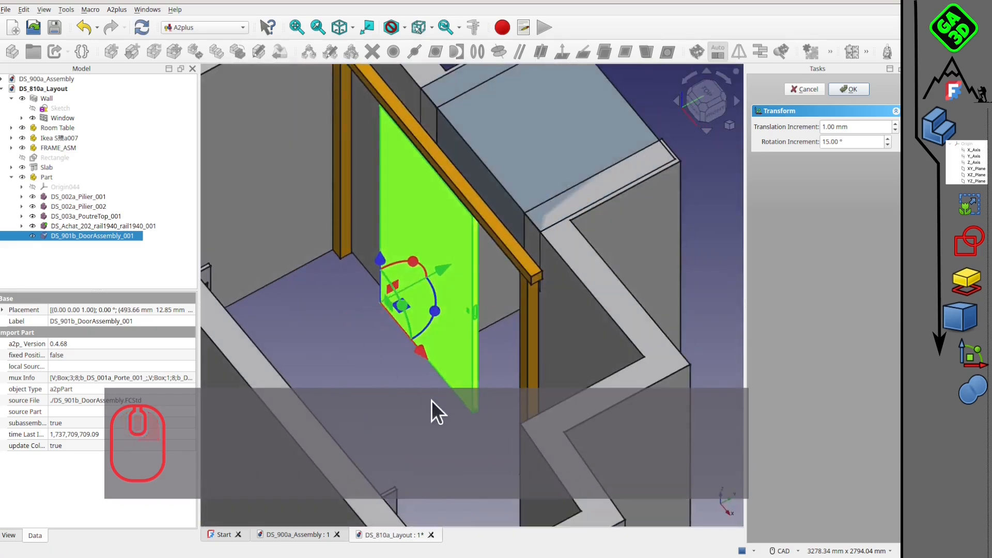
left_click(408, 390)
key("v")
key("7")
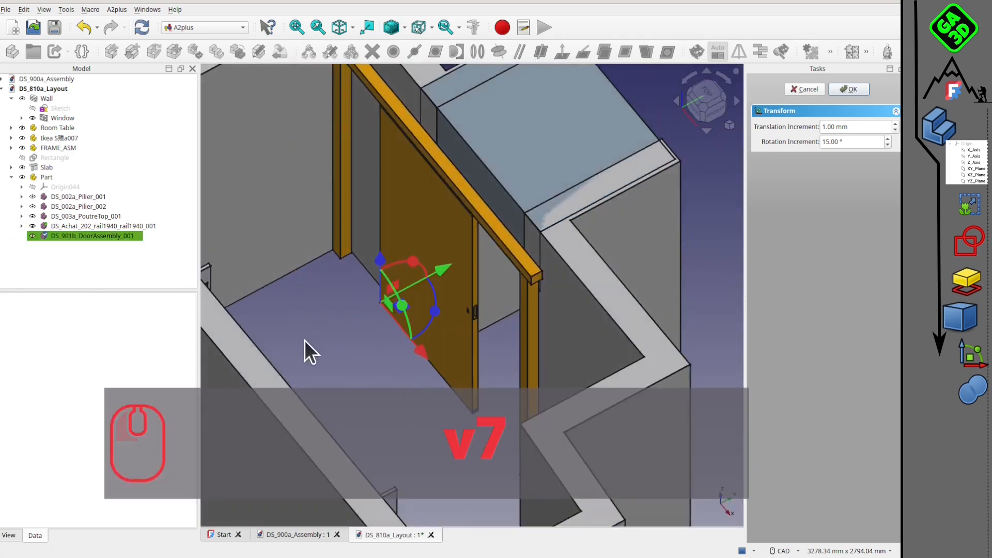
Examine the sliding door's fit against the wall opening and room corners from several angles.
scroll(507, 312, "down", 4)
middle_click_drag(488, 352, 476, 294)
scroll(462, 306, "up", 2)
middle_click_drag(488, 355, 572, 256)
scroll(482, 241, "down", 5)
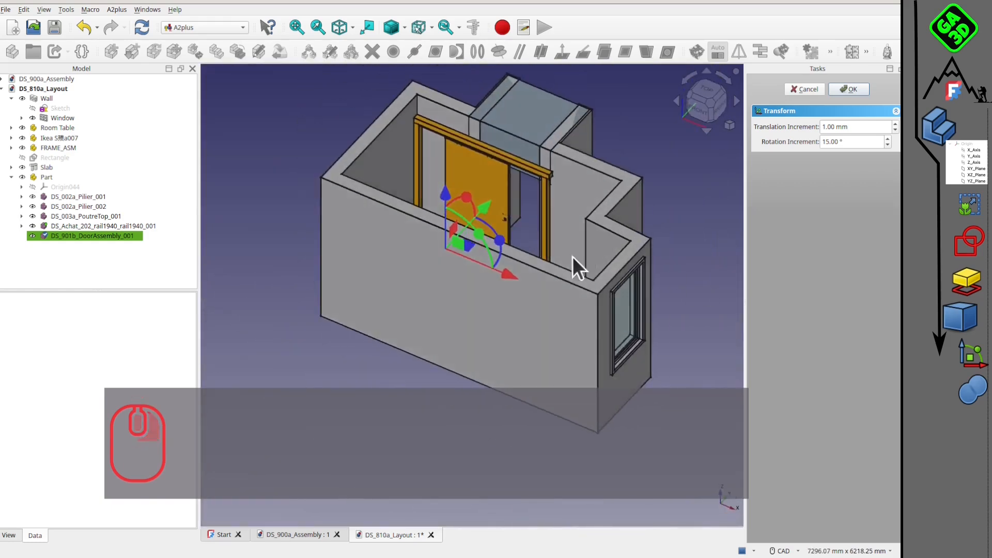
scroll(501, 185, "up", 5)
middle_click_drag(500, 185, 518, 314)
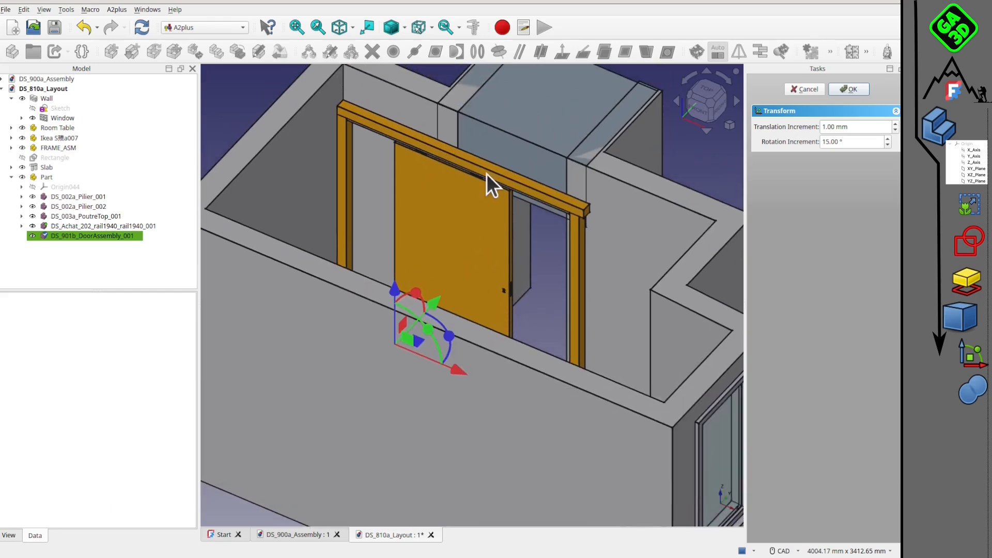
middle_click_drag(499, 246, 475, 354)
middle_click_drag(374, 357, 488, 318)
scroll(488, 317, "up", 3)
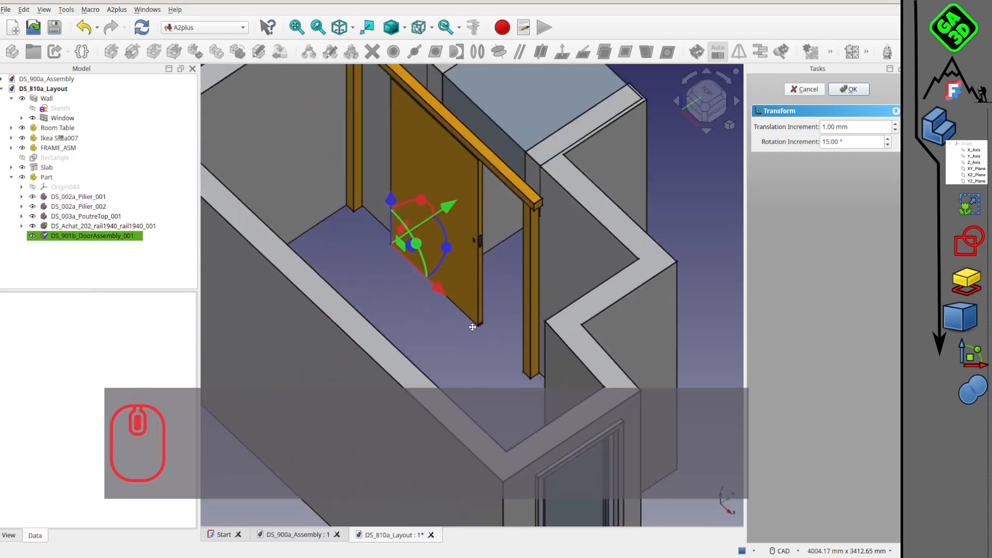
scroll(468, 307, "down", 2)
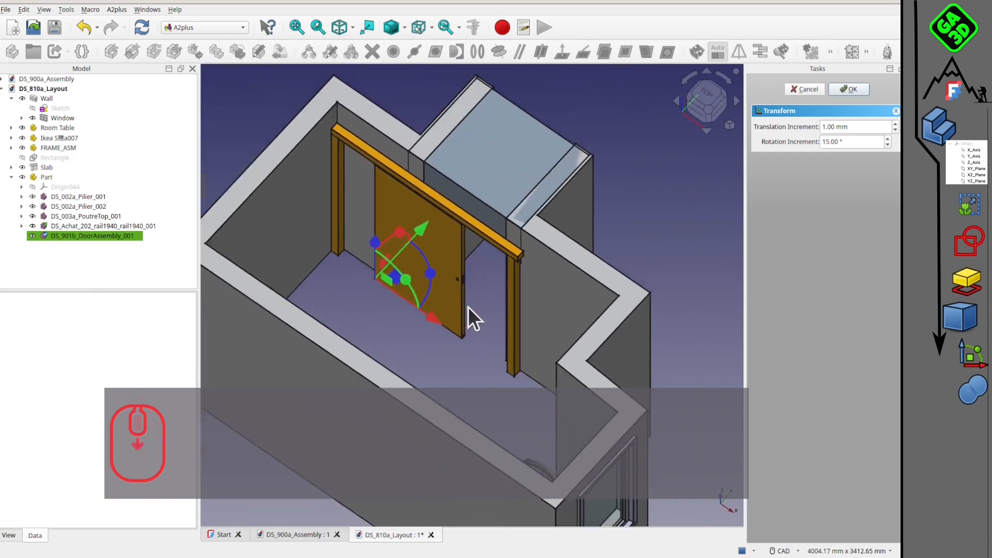
mouse_move(468, 307)
middle_mouse_down()
mouse_move(417, 277)
mouse_move(507, 252)
mouse_move(450, 249)
mouse_move(451, 212)
mouse_move(534, 255)
mouse_move(455, 301)
mouse_move(525, 315)
mouse_move(505, 294)
mouse_move(509, 310)
mouse_move(470, 293)
middle_mouse_up()
scroll(472, 277, "down", 1)
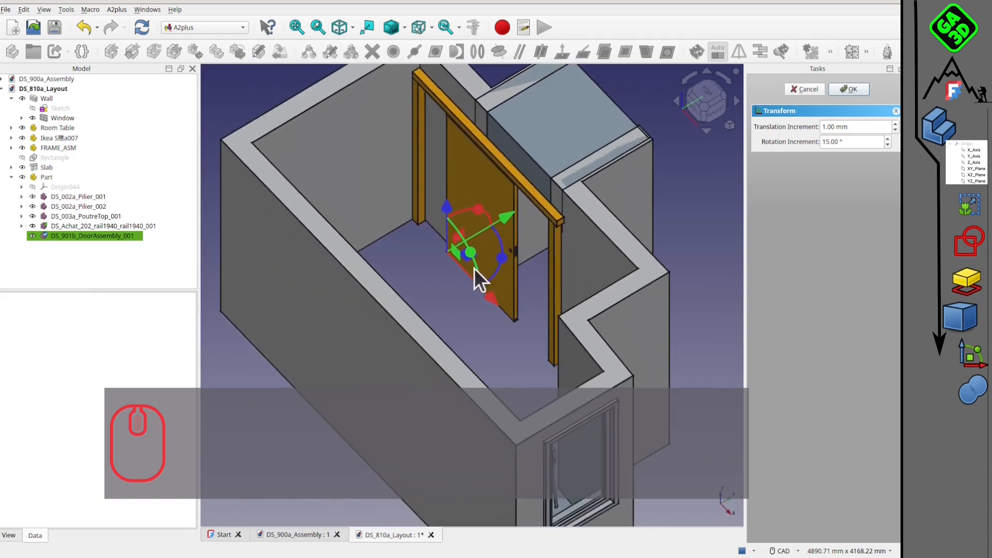
scroll(471, 269, "up", 3)
scroll(476, 297, "down", 1)
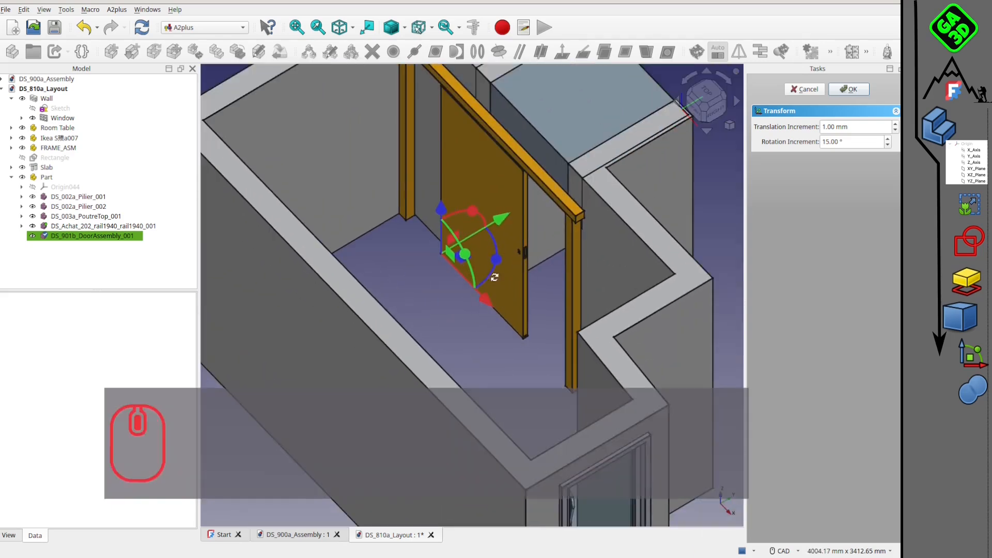
middle_click_drag(499, 279, 554, 314)
middle_click_drag(419, 181, 415, 233)
Slide the door assembly 375 mm along X to close the opening, and move it back towards the opposite pillar.
scroll(444, 240, "up", 3)
left_click_drag(443, 263, 481, 299)
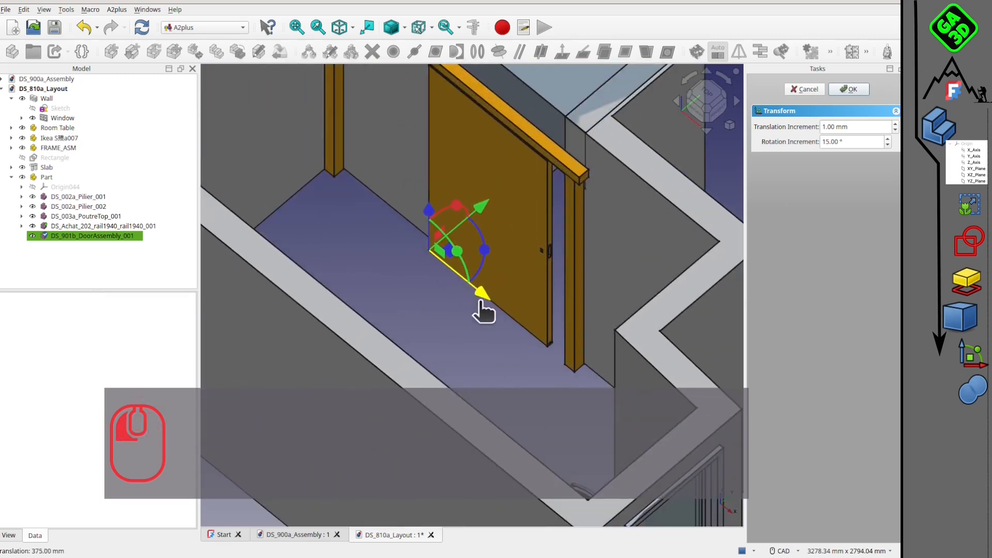
middle_click_drag(559, 277, 428, 281)
left_click_drag(428, 281, 326, 259)
middle_click_drag(326, 259, 361, 268)
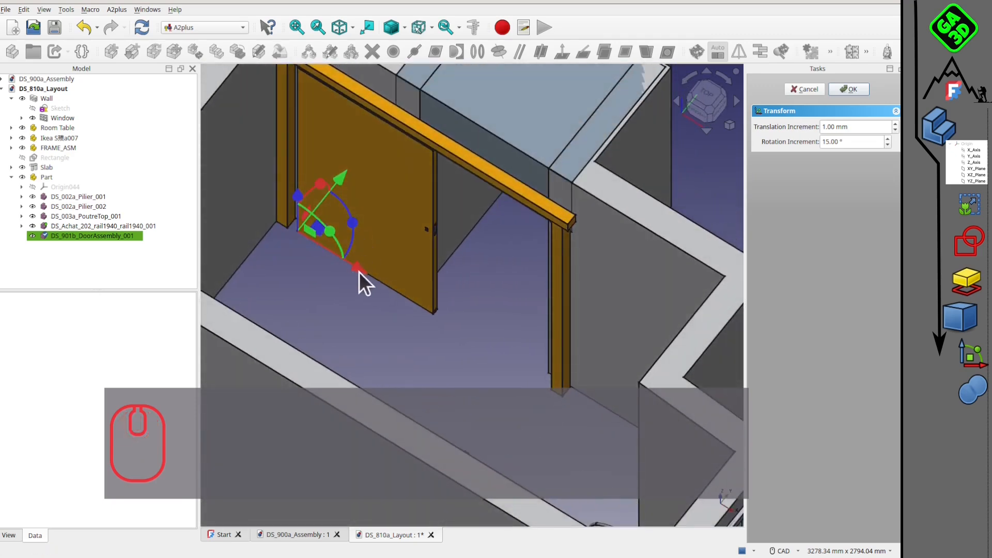
Slide the door assembly along X towards the opposite pillar and back to check its travel between the two pillars.
left_click_drag(359, 272, 432, 326)
scroll(478, 300, "down", 4)
middle_click_drag(478, 300, 322, 181)
scroll(479, 283, "up", 4)
middle_click_drag(478, 282, 542, 281)
scroll(542, 283, "down", 3)
middle_click_drag(566, 336, 580, 272)
scroll(486, 211, "up", 4)
Slide the door assembly 170 mm along X towards the pillar on the handle side.
middle_click_drag(486, 210, 513, 270)
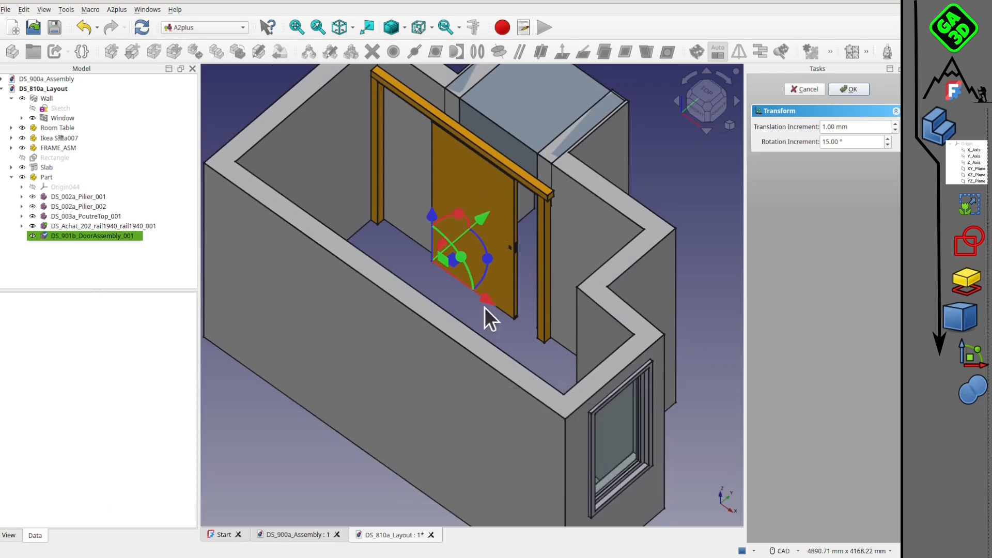
scroll(485, 308, "up", 2)
left_click_drag(466, 287, 483, 310)
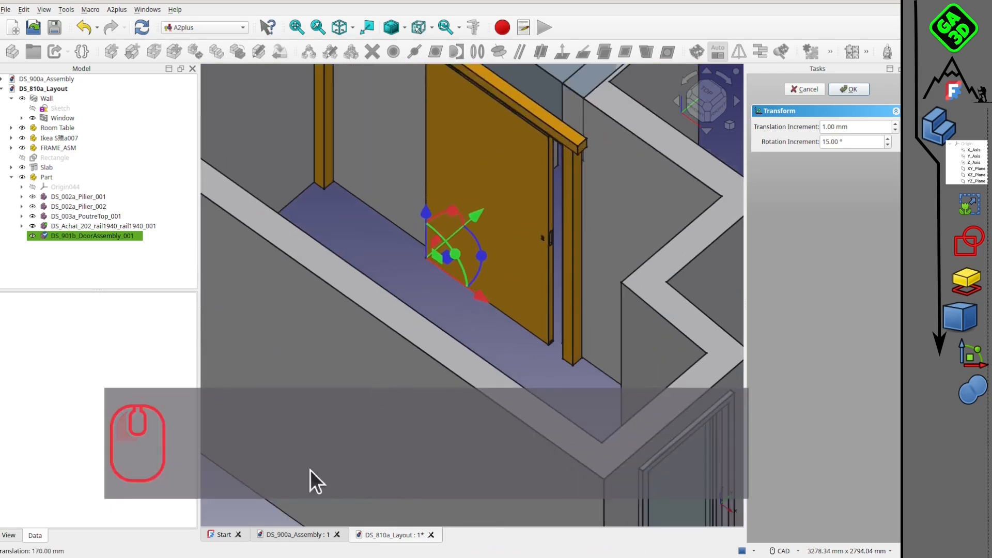
Open the DS_880a_CDCPhotos document from the DS_PorteCoulissante folder and examine its reference photos of the existing sliding door.
left_click(297, 534)
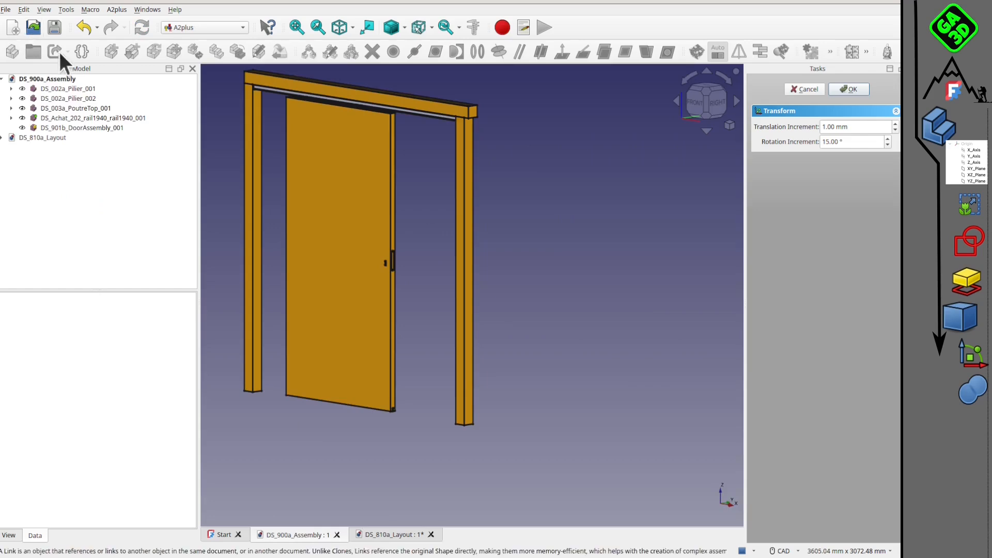
left_click(34, 28)
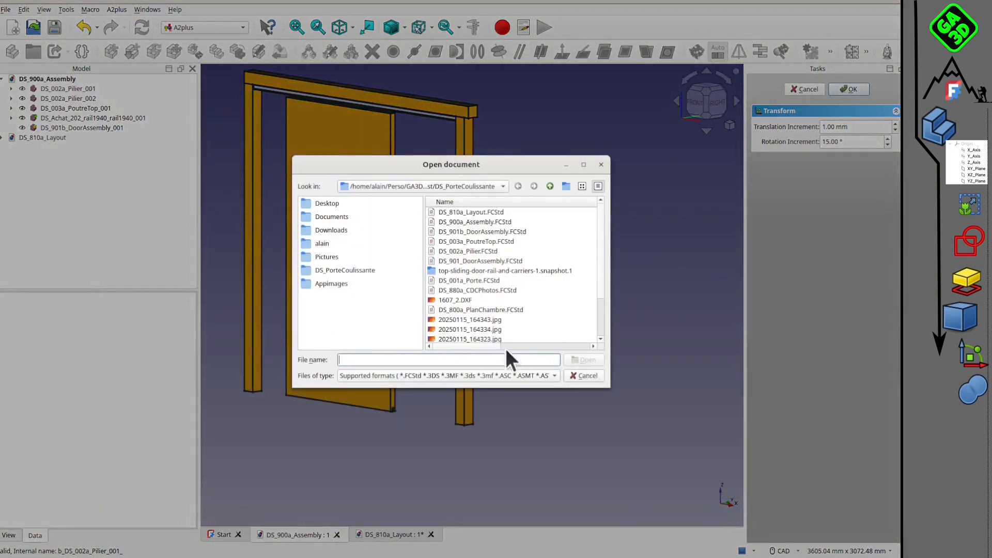
left_click_drag(601, 275, 593, 249)
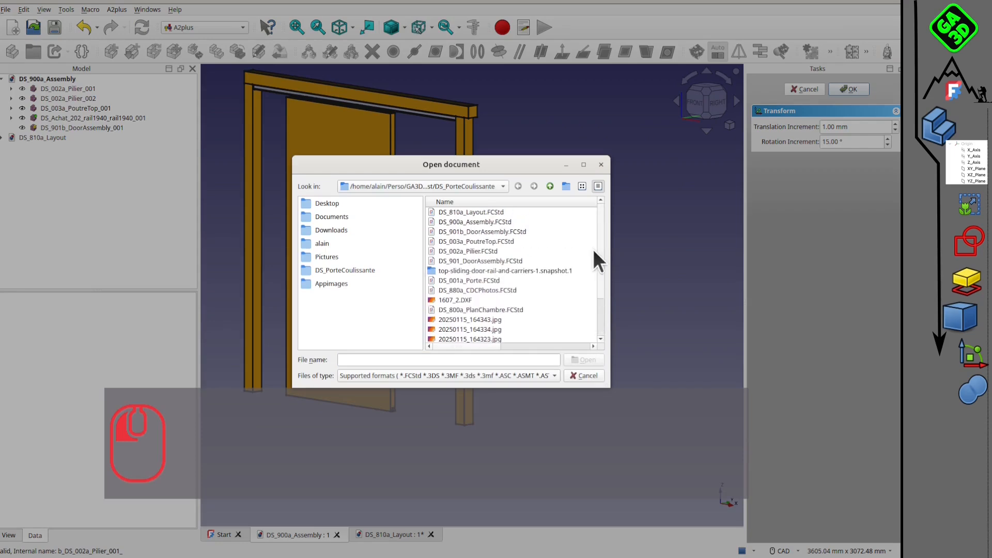
left_click(504, 290)
left_click(580, 361)
middle_click_drag(494, 312, 474, 282)
scroll(500, 304, "up", 3)
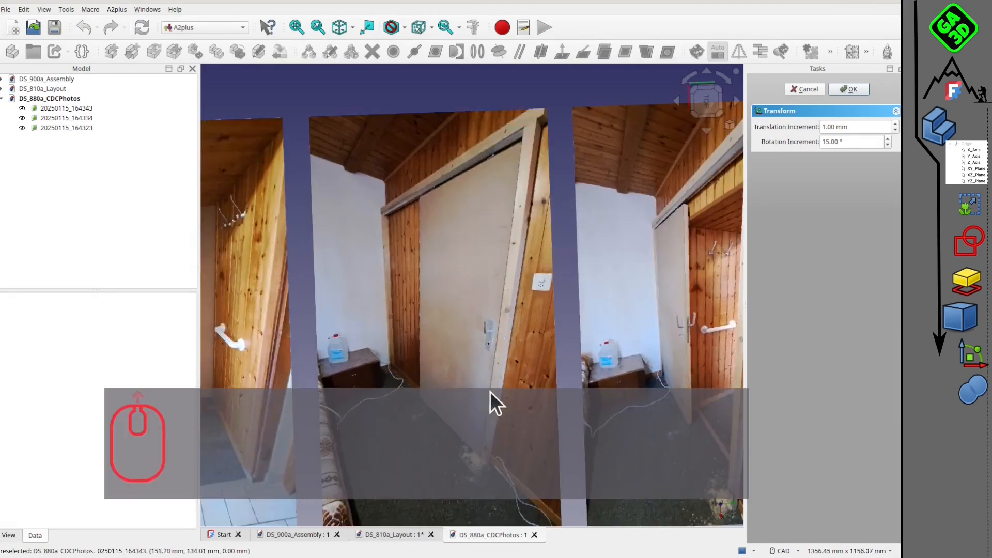
scroll(492, 396, "down", 2)
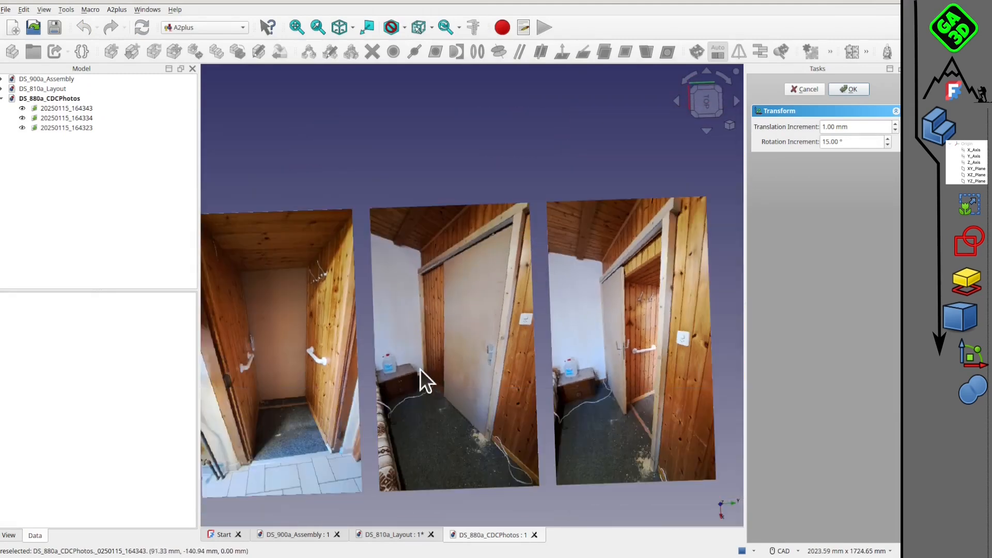
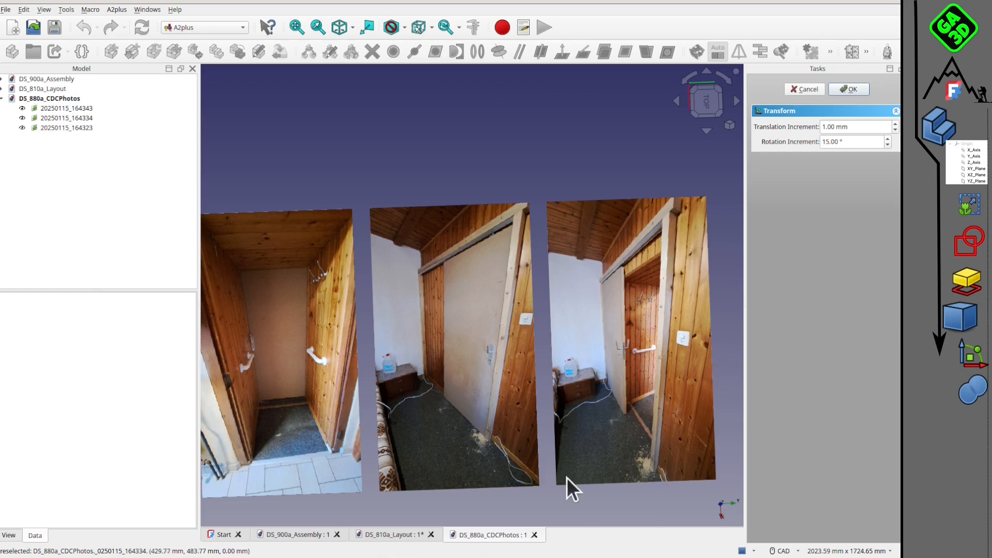
Return to the DS_810a_Layout document and accept the door assembly's transform.
left_click(383, 534)
middle_click_drag(429, 318, 515, 285)
scroll(487, 283, "up", 3)
scroll(470, 336, "down", 3)
scroll(474, 328, "down", 3)
scroll(492, 248, "up", 3)
middle_click_drag(430, 264, 476, 320)
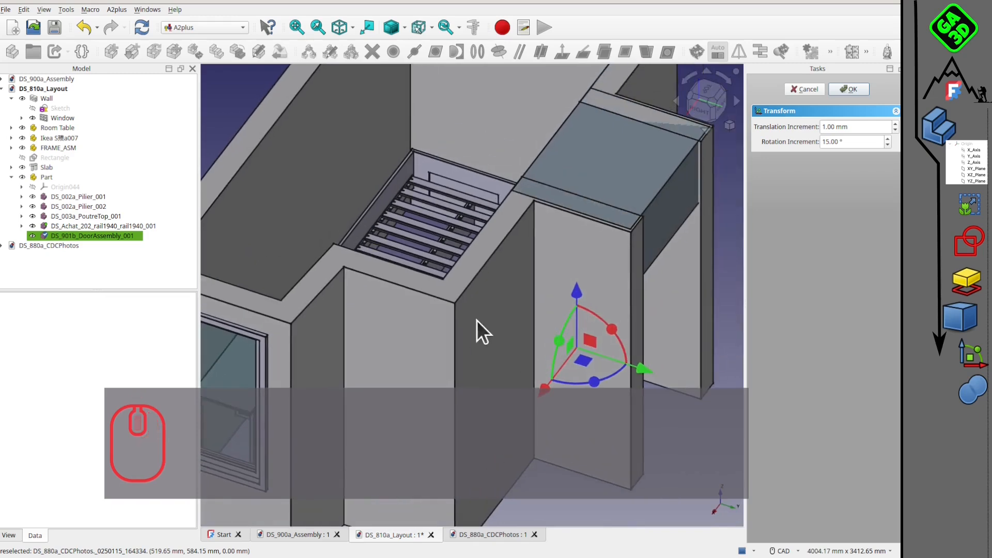
scroll(599, 414, "down", 7)
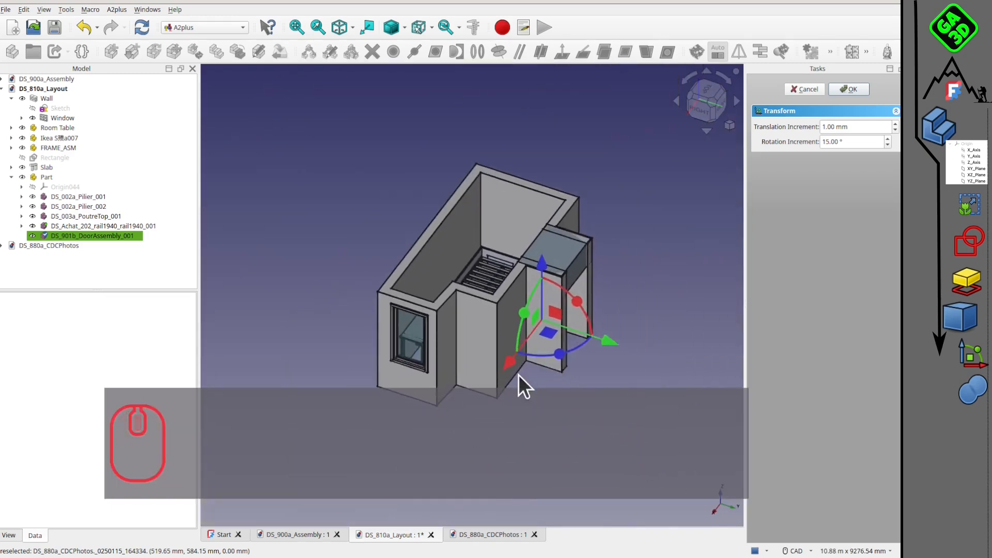
scroll(519, 374, "up", 4)
left_click(861, 87)
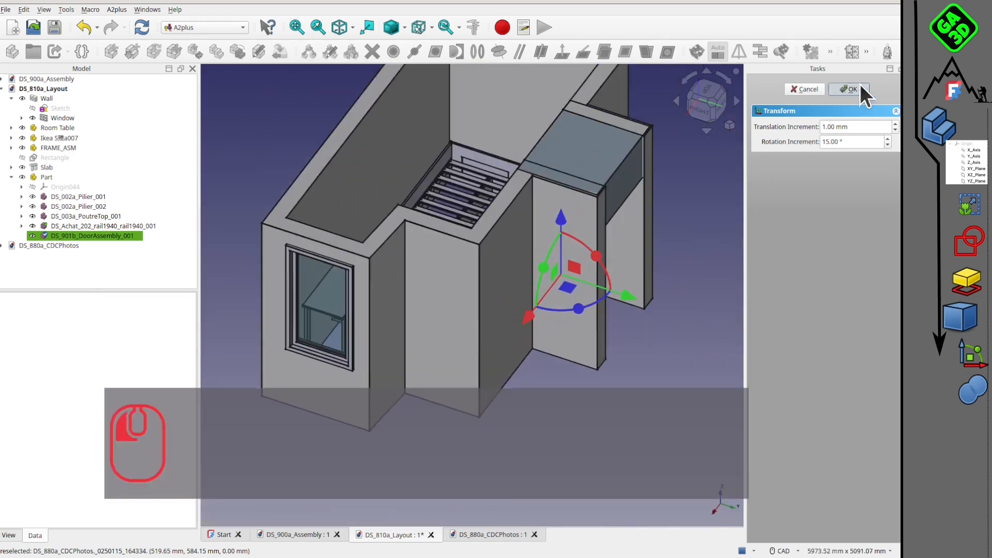
Make the room's Wall transparent so the door and furniture inside can be seen.
left_click(496, 253)
key("v")
key("t")
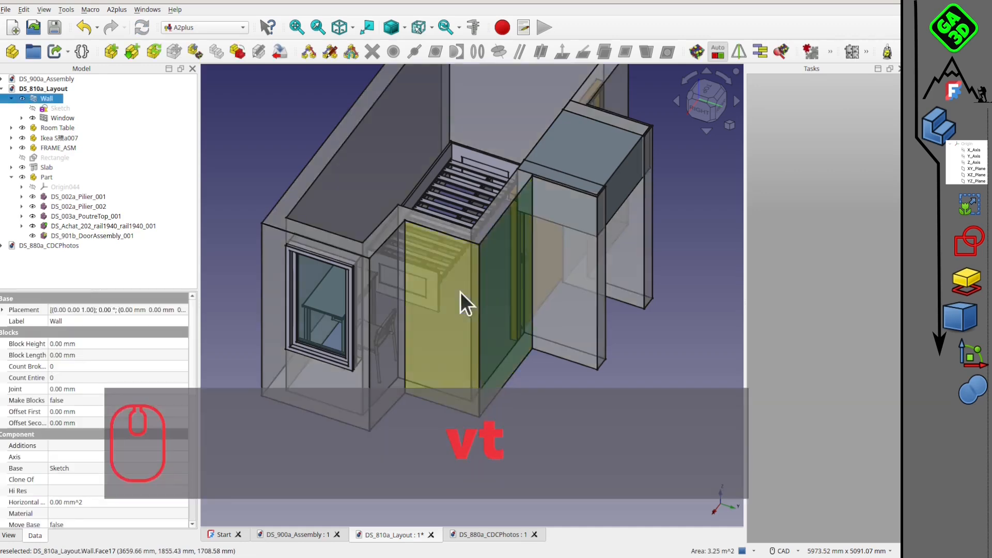
scroll(460, 292, "down", 3)
middle_click_drag(461, 293, 548, 266)
scroll(424, 219, "up", 6)
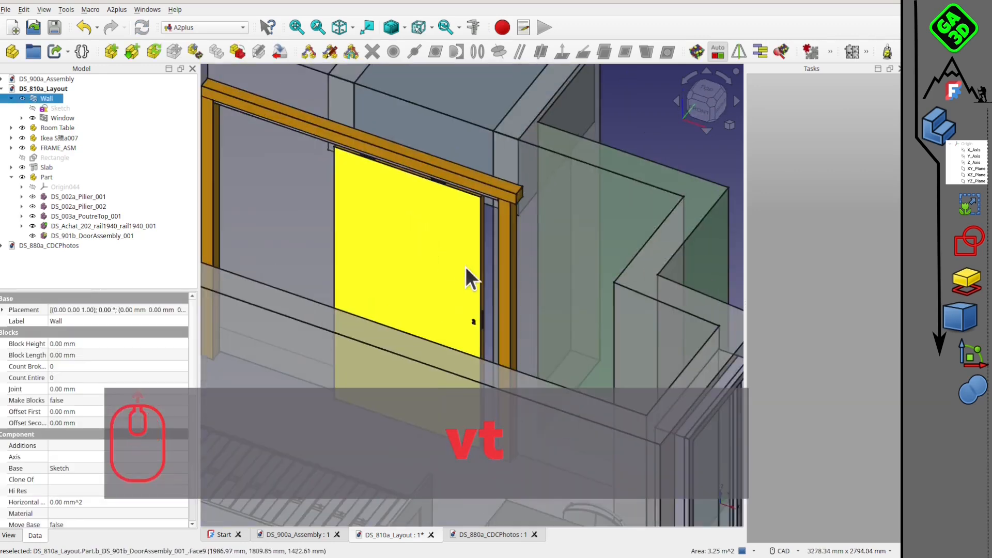
scroll(466, 267, "down", 3)
middle_click_drag(457, 273, 448, 317)
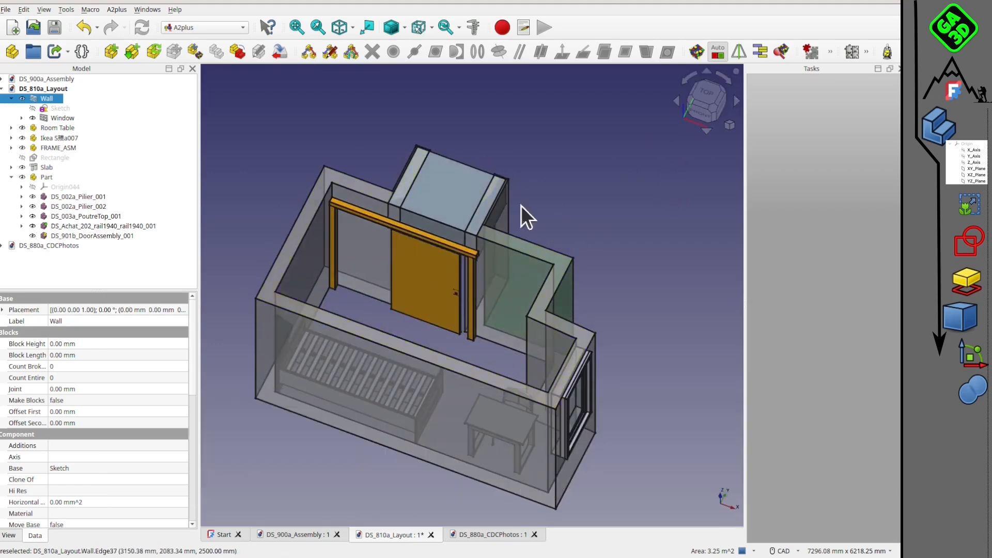
Examine the sliding door, its pillars and beam, and the furniture through the transparent walls from above and from oblique angles.
middle_click_drag(396, 356, 551, 259)
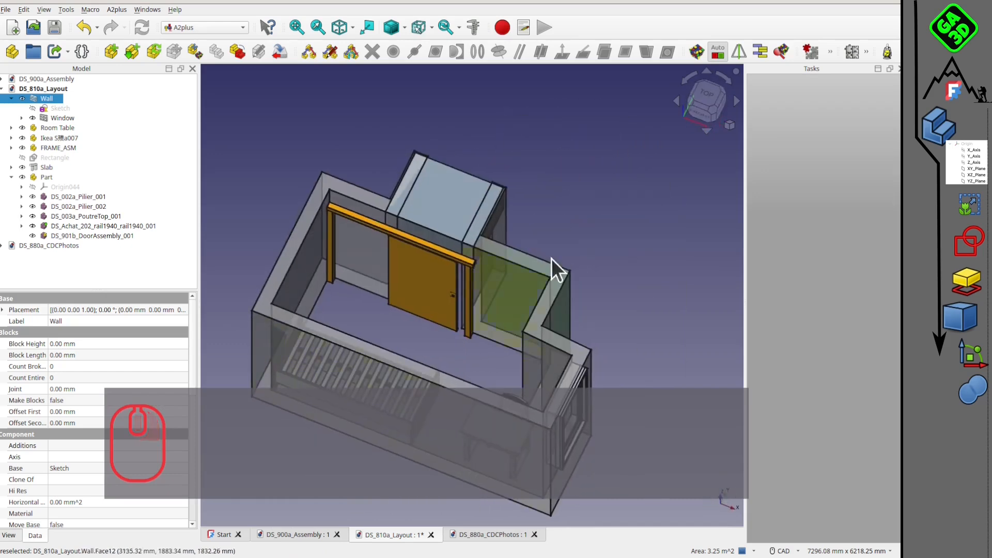
left_click(706, 95)
middle_click_drag(466, 383, 497, 256)
scroll(518, 298, "up", 5)
scroll(519, 299, "up", 1)
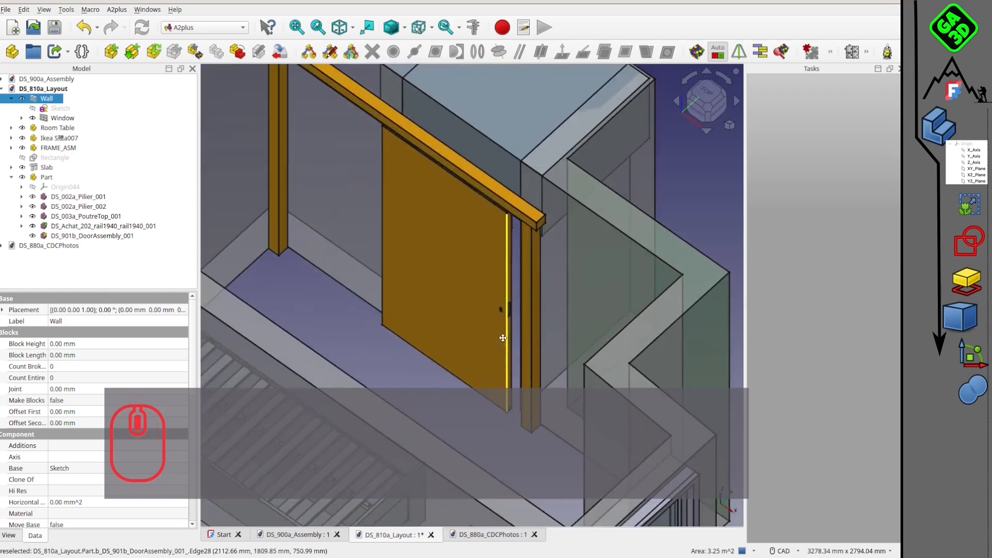
middle_click_drag(507, 305, 561, 300)
middle_click_drag(452, 213, 478, 267)
middle_click_drag(551, 301, 459, 321)
scroll(522, 262, "down", 3)
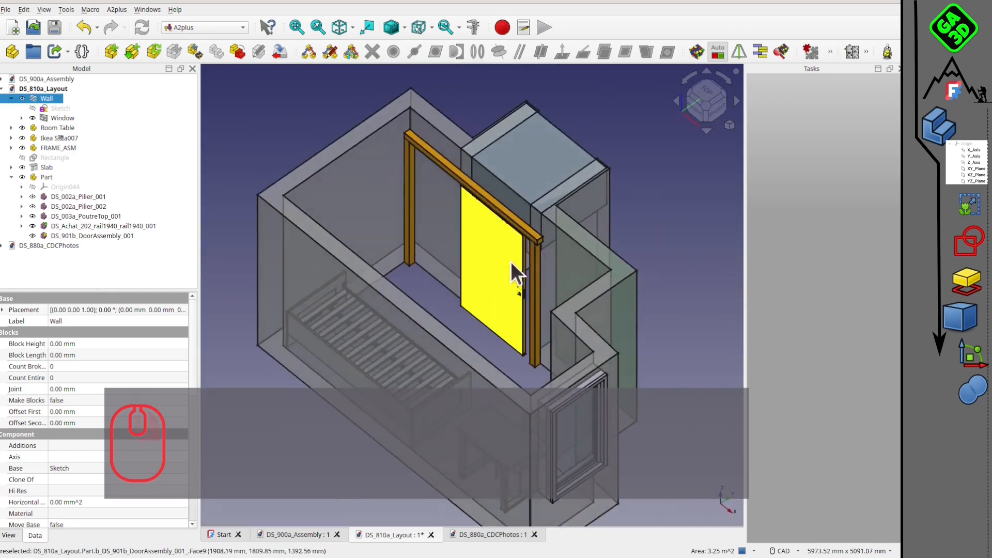
scroll(518, 256, "up", 4)
middle_click_drag(495, 281, 563, 209)
scroll(457, 209, "down", 3)
middle_click_drag(423, 244, 398, 305)
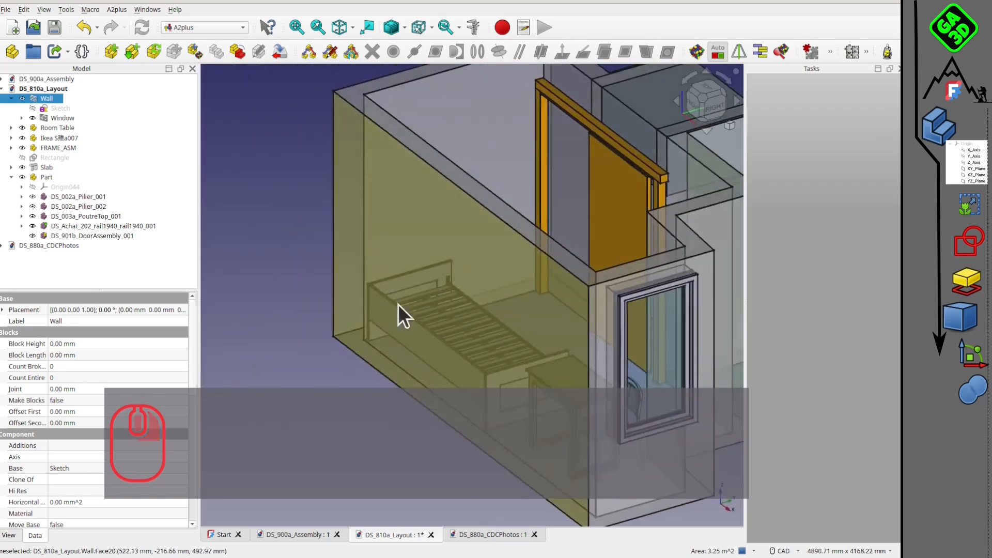
middle_click_drag(540, 238, 357, 297)
middle_click_drag(417, 209, 461, 299)
scroll(461, 299, "down", 2)
middle_click_drag(478, 260, 321, 259)
scroll(476, 266, "up", 3)
middle_click_drag(564, 277, 491, 267)
scroll(461, 256, "up", 2)
scroll(461, 253, "down", 3)
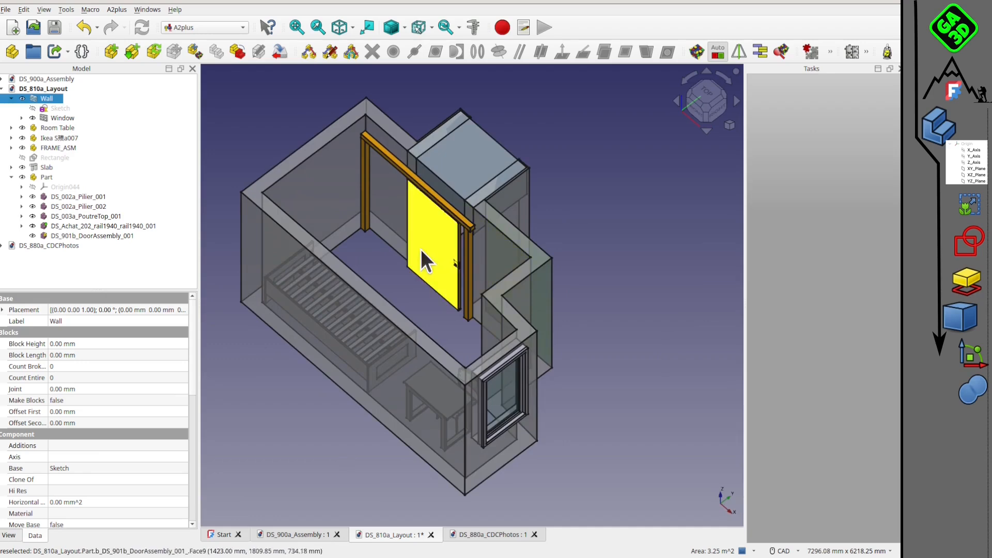
middle_click_drag(421, 251, 553, 237)
left_click(707, 96)
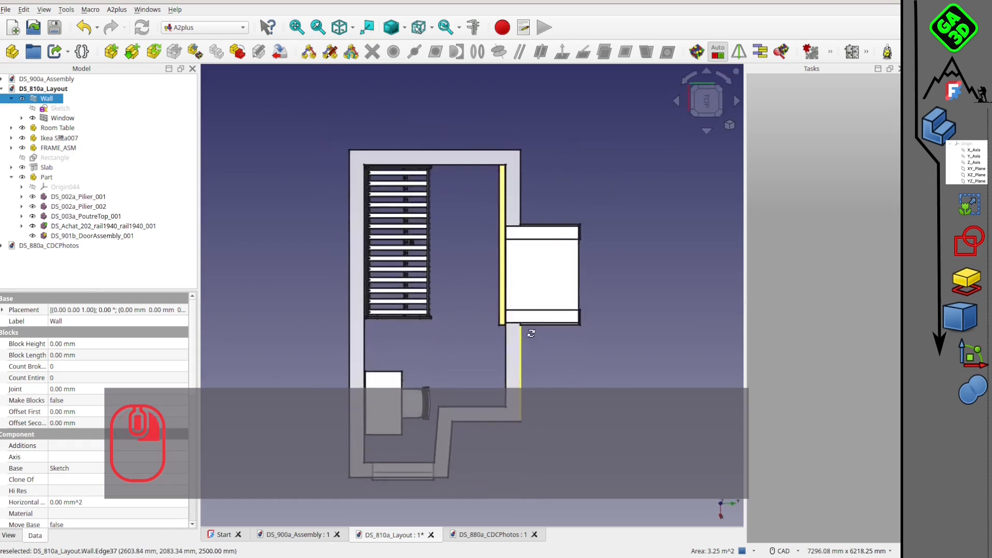
middle_click_drag(529, 332, 666, 288)
middle_click_drag(591, 320, 585, 241)
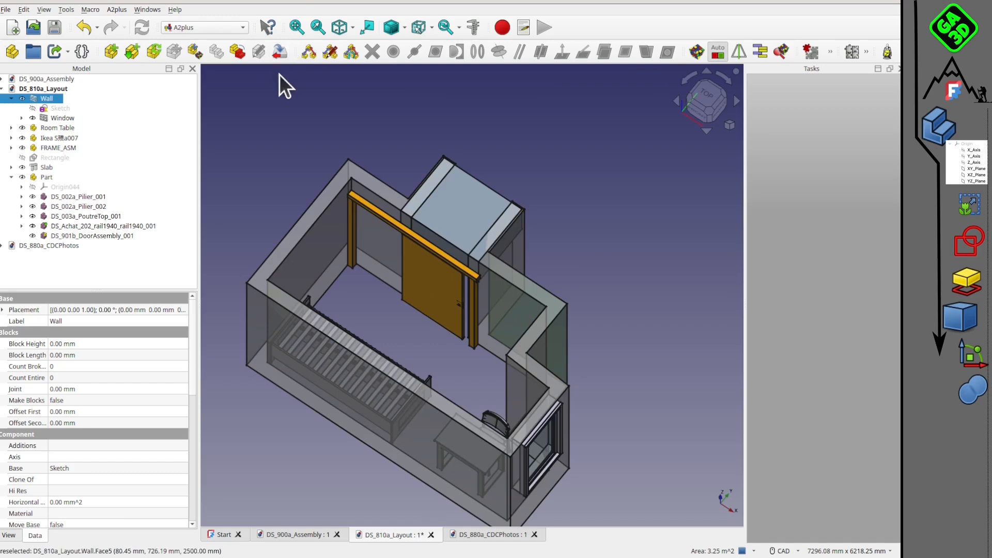
mouse_move(461, 342)
middle_mouse_down()
mouse_move(456, 354)
mouse_move(432, 354)
mouse_move(435, 368)
mouse_move(463, 340)
middle_mouse_up()
scroll(465, 333, "down", 4)
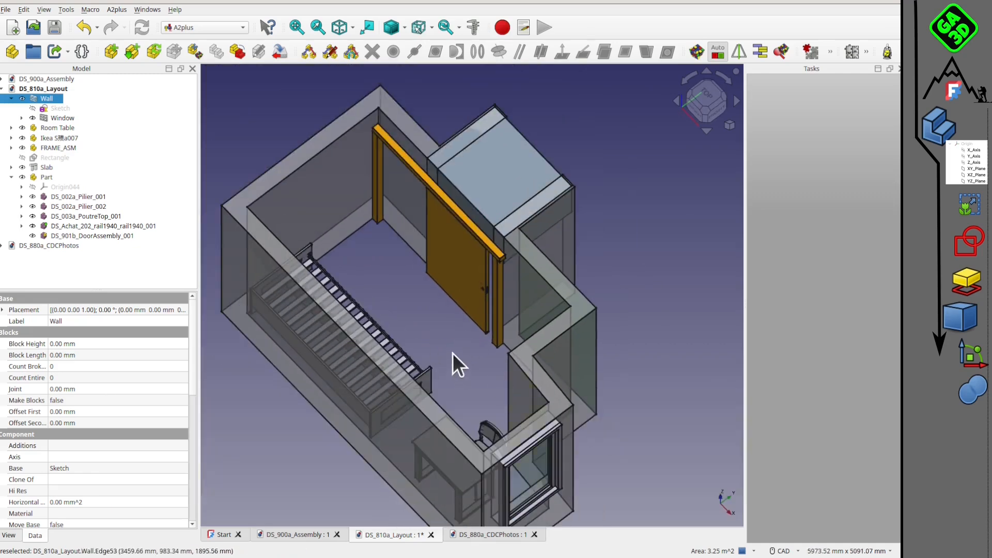
middle_click_drag(453, 353, 435, 296)
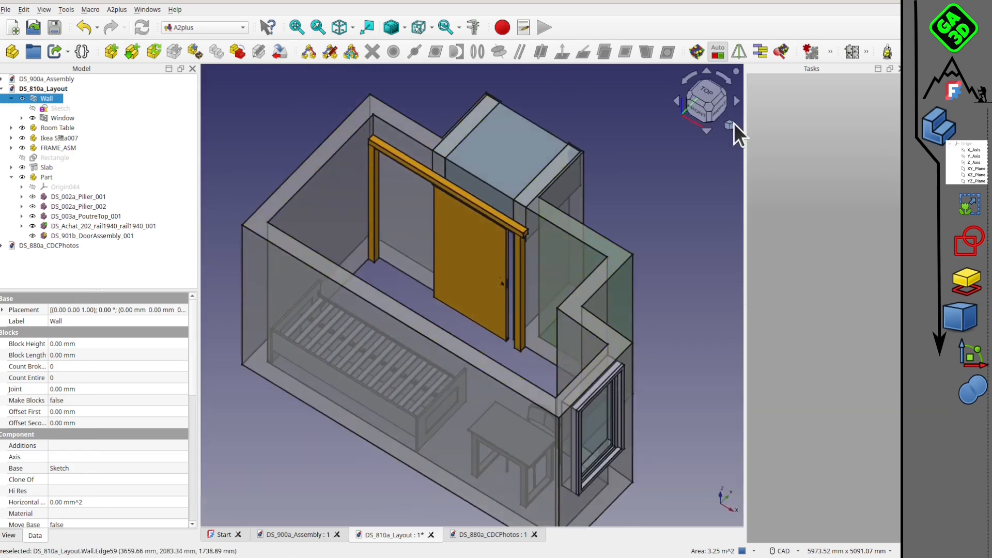
left_click(707, 94)
middle_click_drag(427, 324, 432, 253)
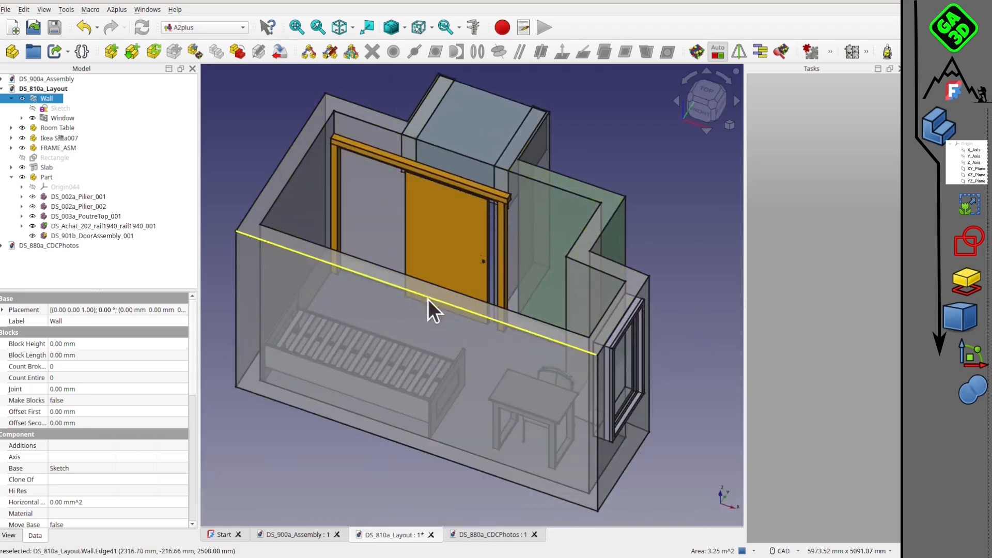
middle_click_drag(436, 252, 261, 196)
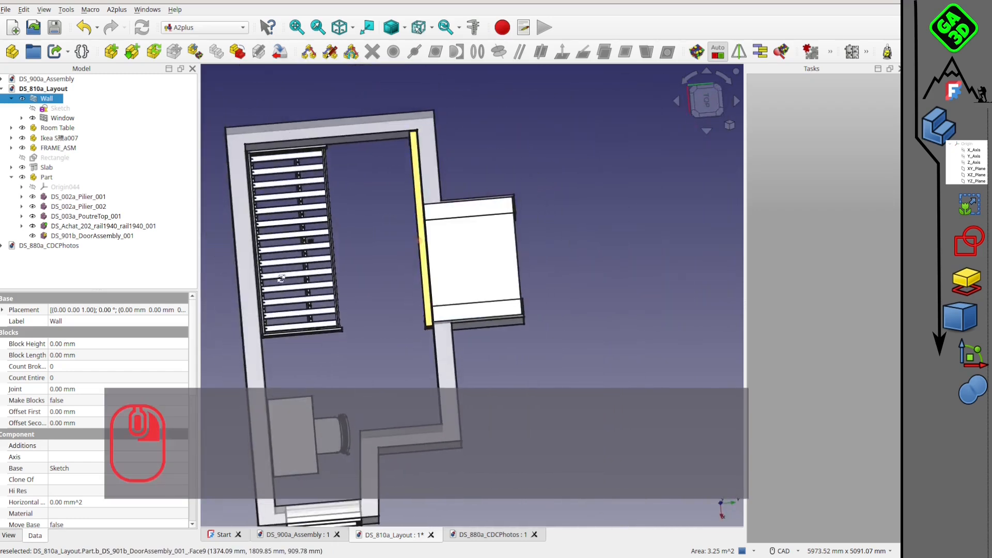
Activate the TechDraw workbench for the DS_810a_Layout document.
key("Delete")
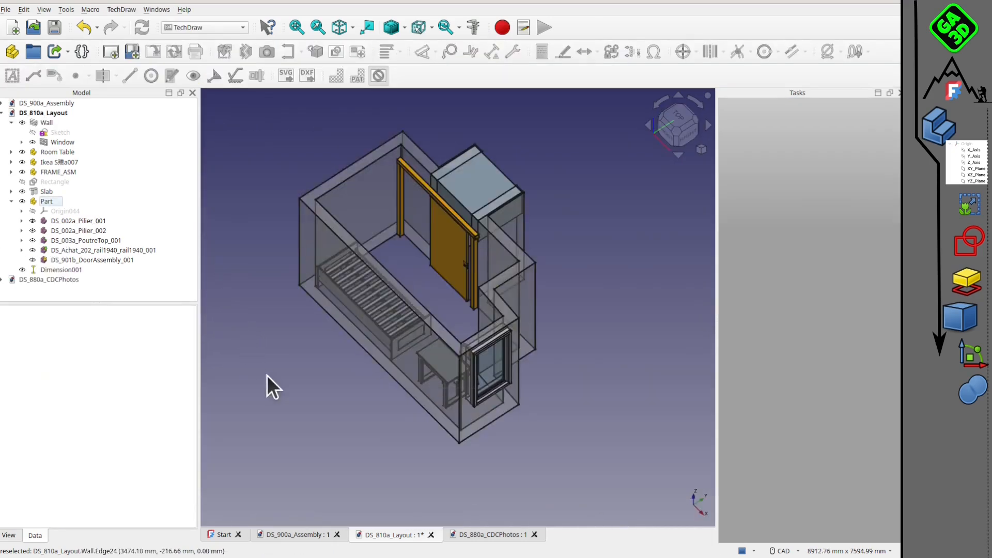
mouse_move(454, 364)
middle_mouse_down()
mouse_move(499, 390)
mouse_move(464, 331)
mouse_move(459, 355)
middle_mouse_up()
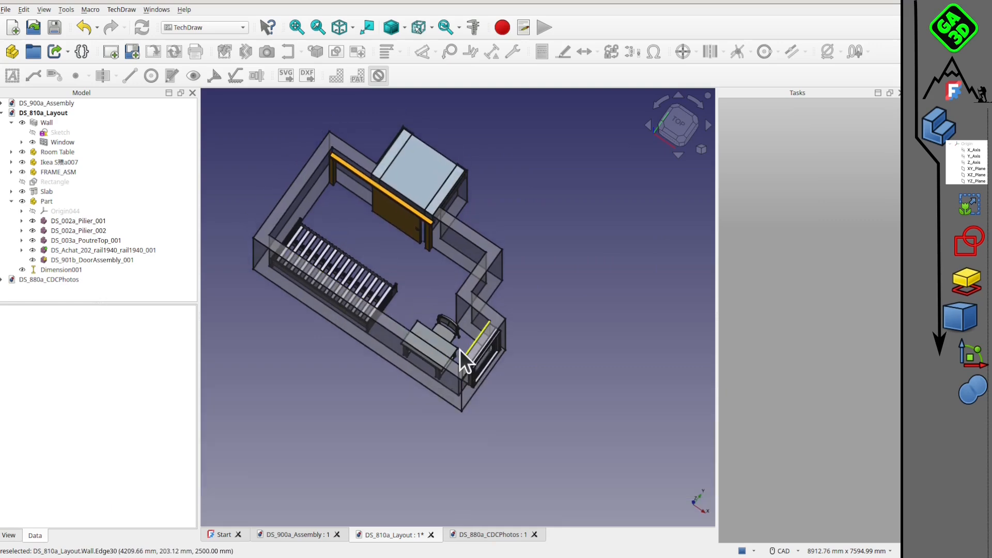
middle_click_drag(423, 324, 398, 316)
scroll(414, 288, "up", 2)
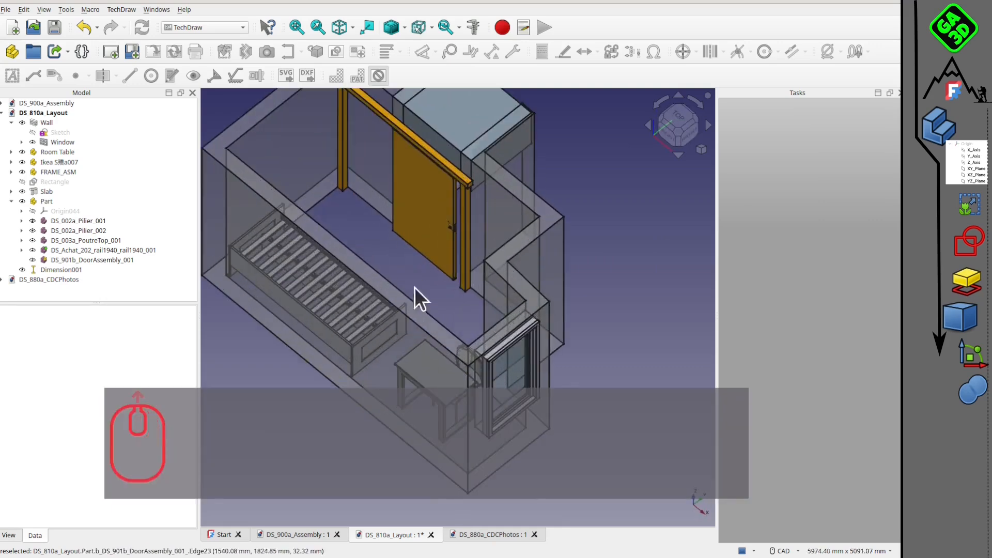
middle_click_drag(489, 330, 476, 288)
left_click(226, 27)
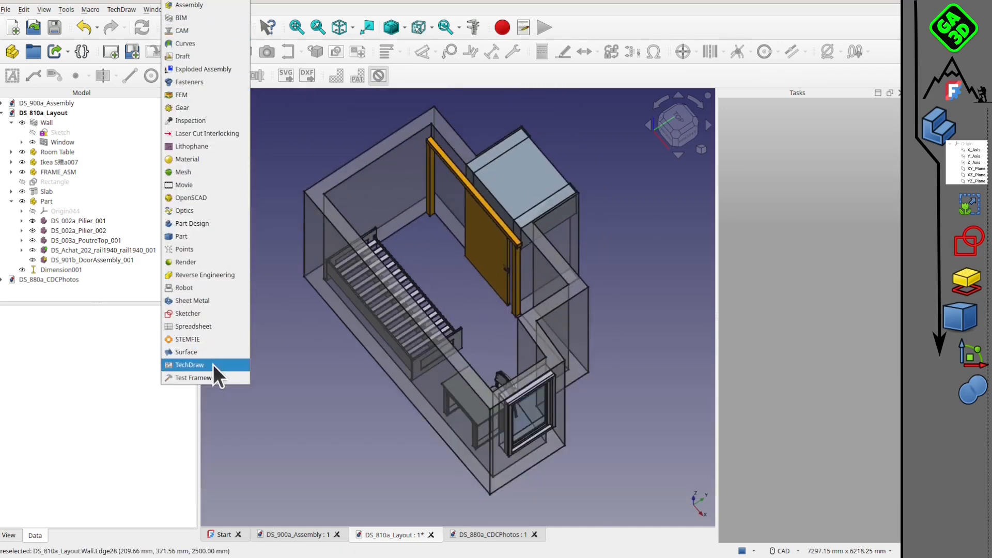
left_click(211, 364)
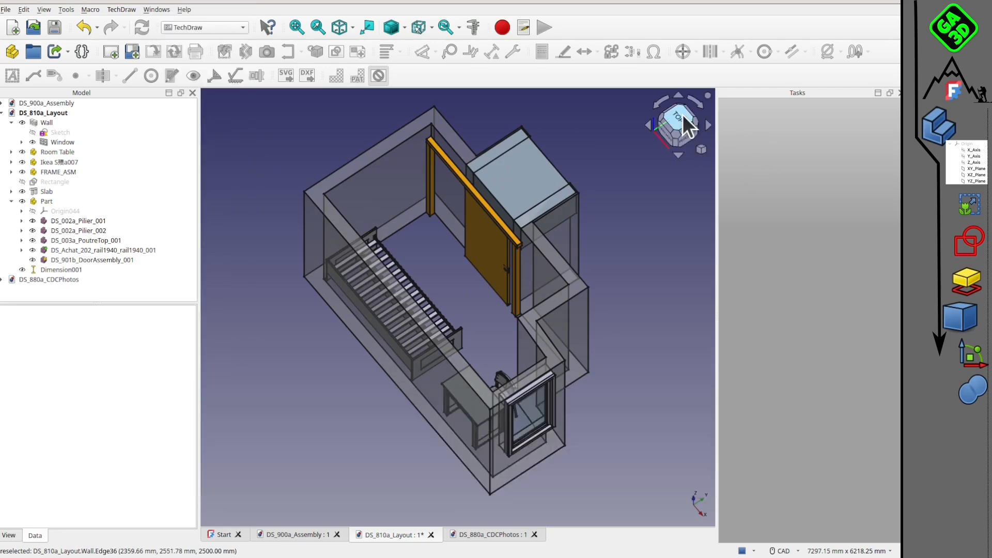
Orient the whole room model obliquely from above, with the window end in front and the sliding door in sight.
left_click(683, 114)
middle_click_drag(403, 316, 433, 299)
left_click(676, 115)
middle_click_drag(508, 317, 440, 365)
scroll(488, 315, "up", 1)
middle_click_drag(511, 309, 563, 276)
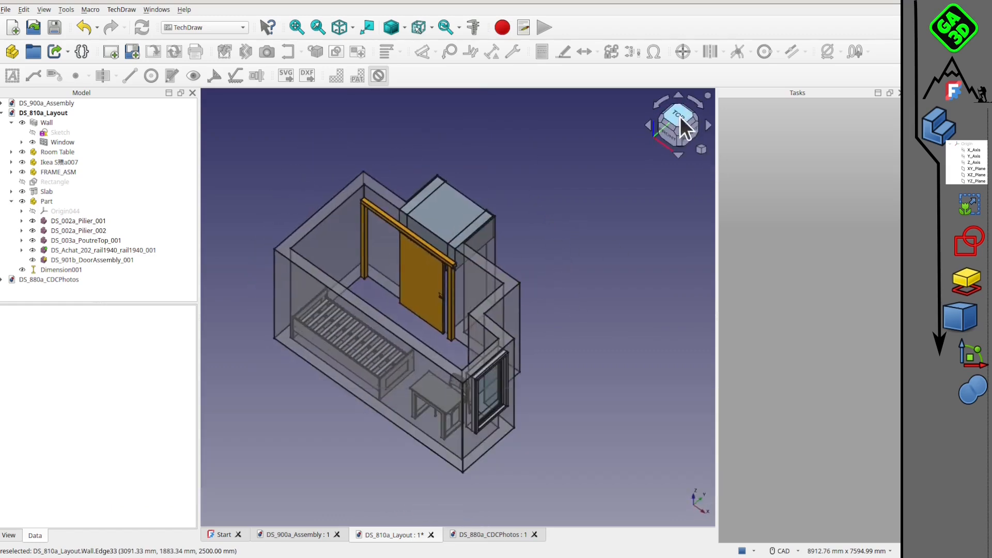
scroll(513, 269, "up", 1)
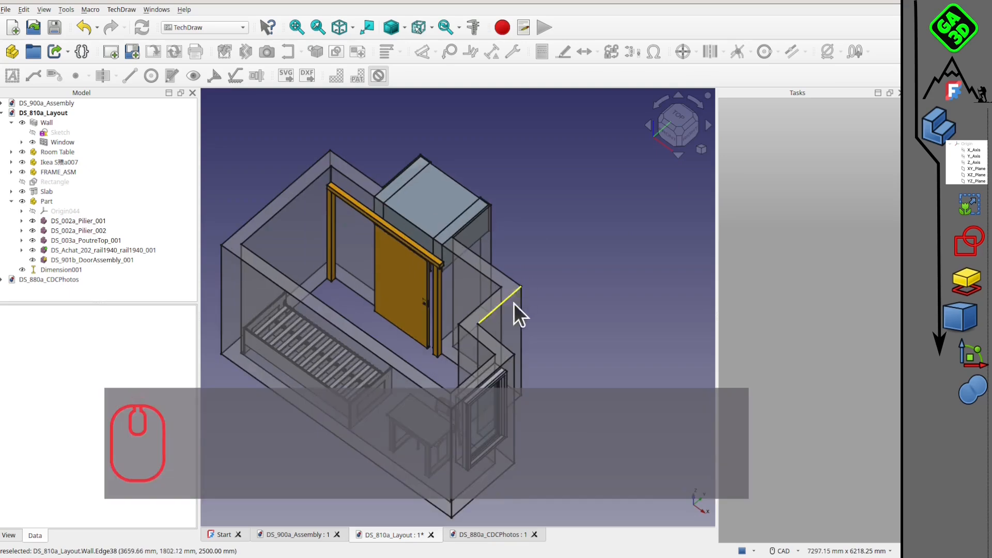
left_click(678, 119)
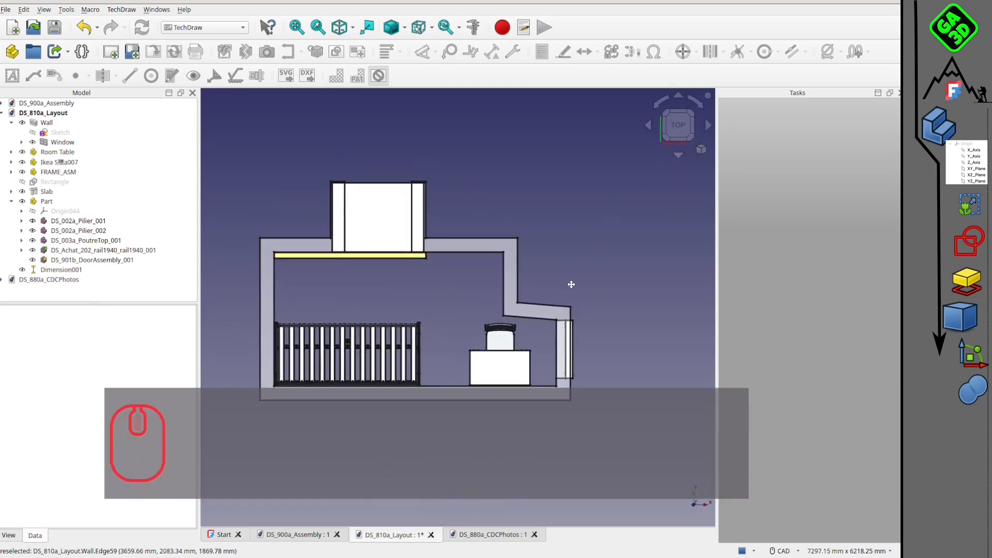
middle_click_drag(571, 283, 539, 302)
key("2")
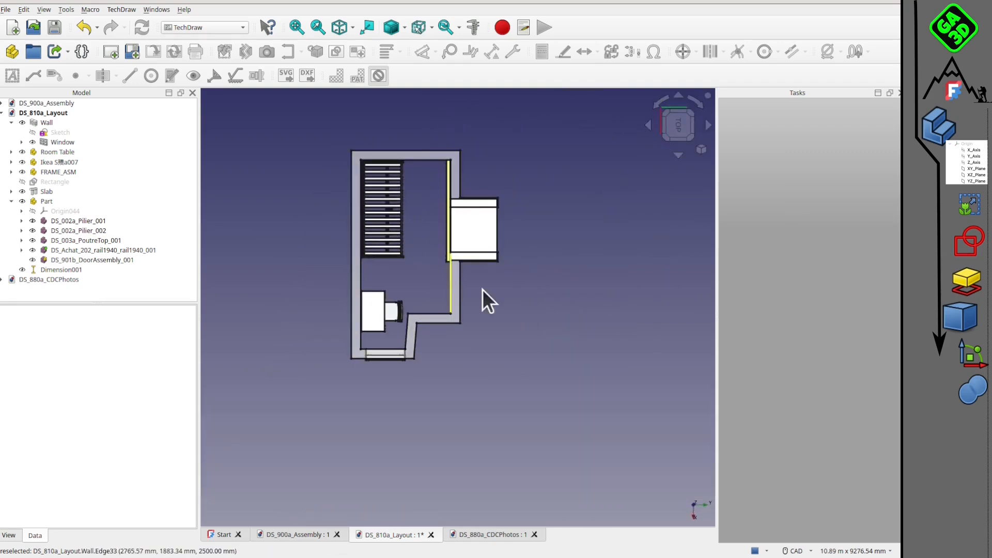
middle_click_drag(486, 391, 600, 300)
scroll(526, 272, "up", 2)
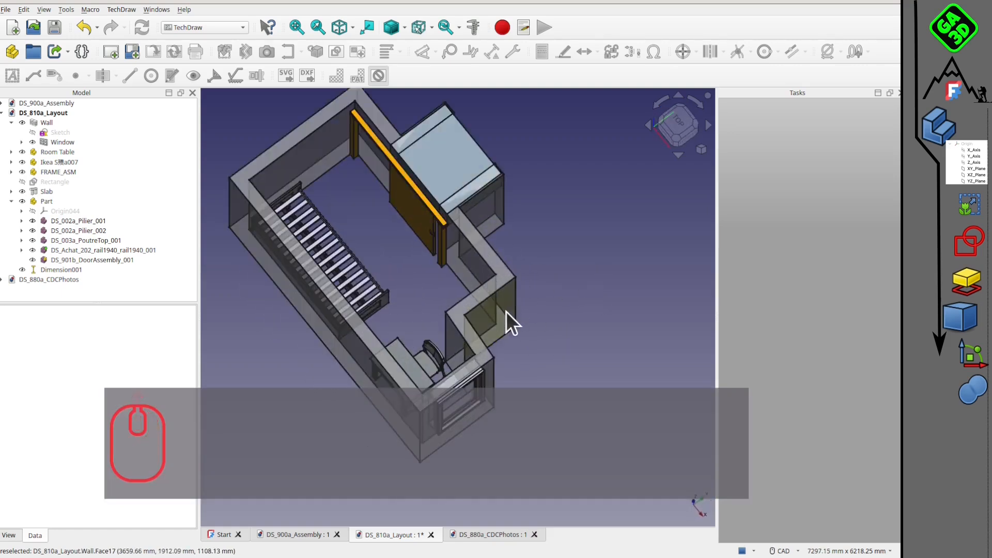
middle_click_drag(506, 311, 406, 357)
middle_click_drag(464, 314, 569, 261)
scroll(569, 261, "down", 2)
middle_click_drag(520, 309, 423, 308)
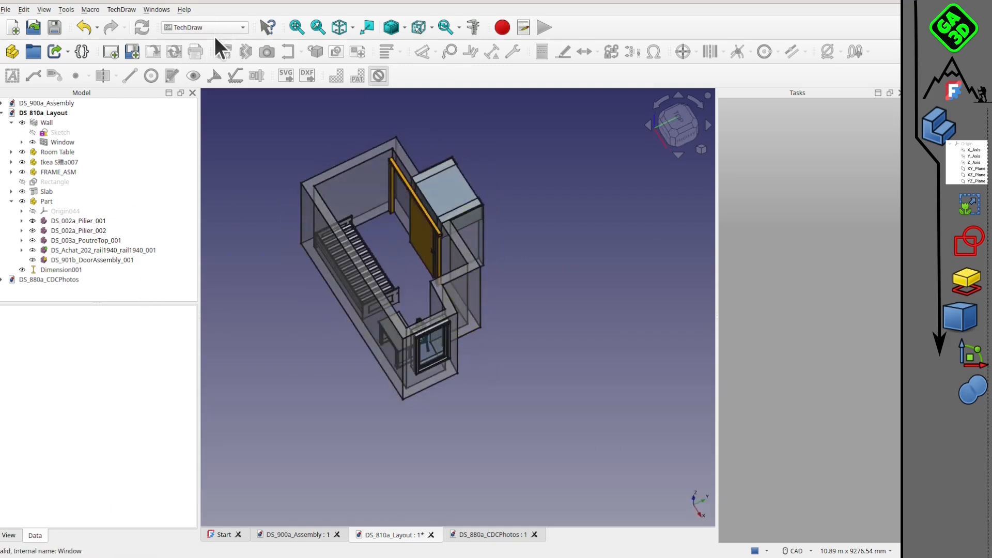
Insert a default TechDraw page into the DS_810a_Layout document.
left_click(213, 33)
left_click(173, 361)
left_click(110, 53)
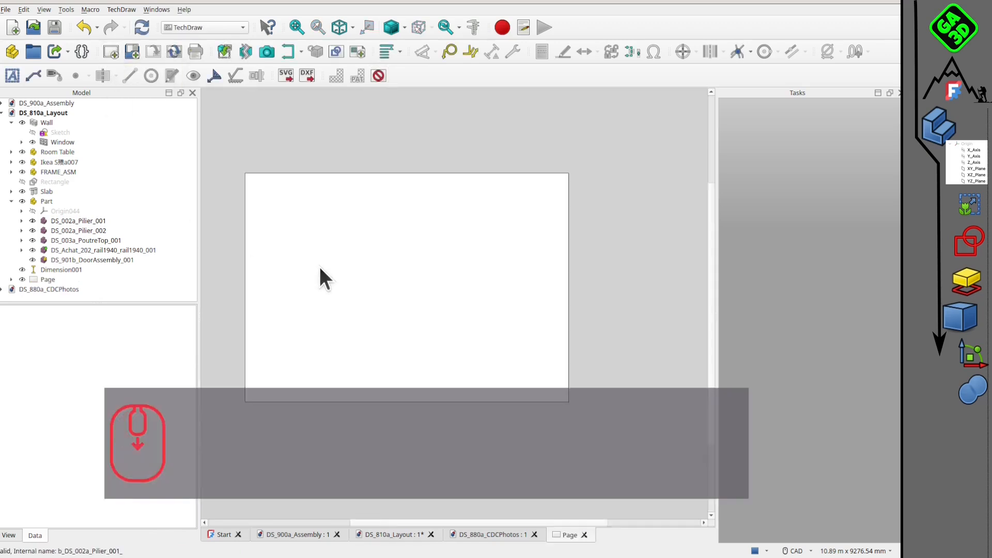
middle_click(408, 264)
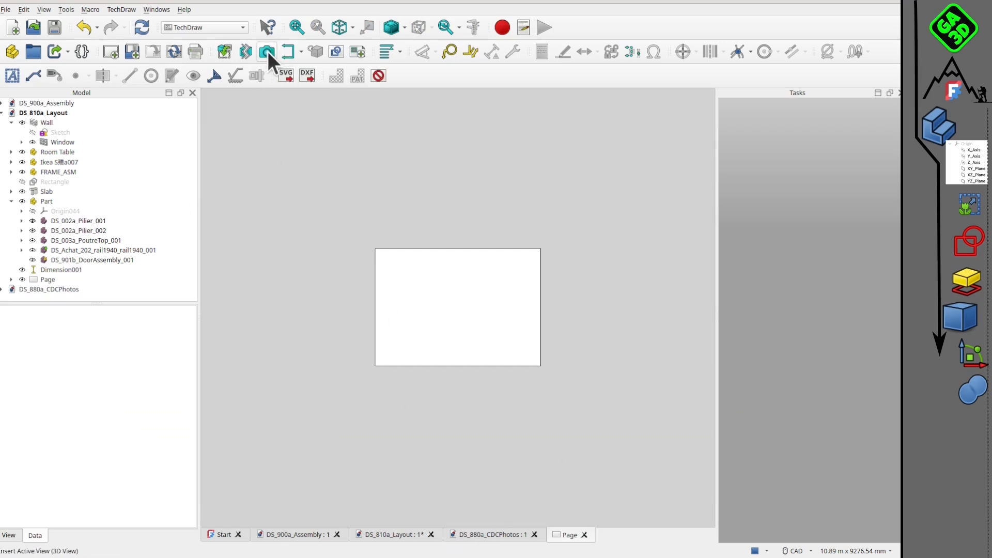
Insert the active 3D view of the room on the page, uncropped and with no background.
left_click(266, 52)
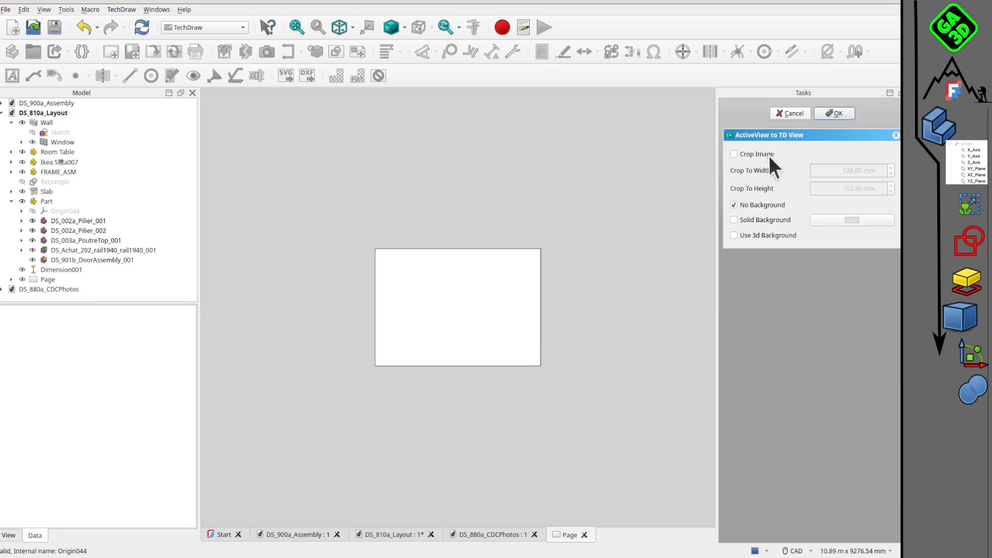
left_click(834, 113)
scroll(455, 340, "up", 5)
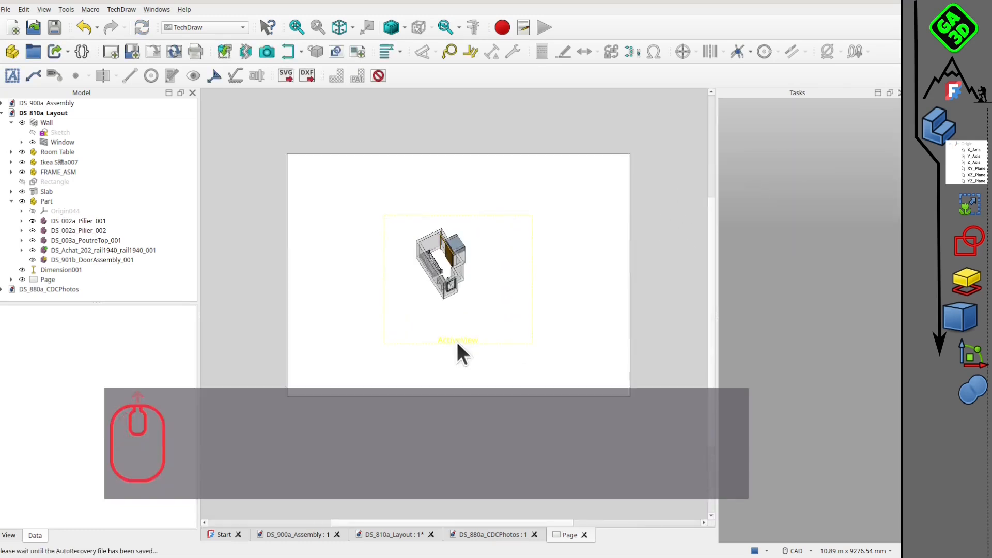
Place the ActiveView image in the page's upper-left corner, at about X 62 mm and Y 149 mm.
left_click_drag(465, 333, 358, 294)
scroll(362, 301, "down", 4)
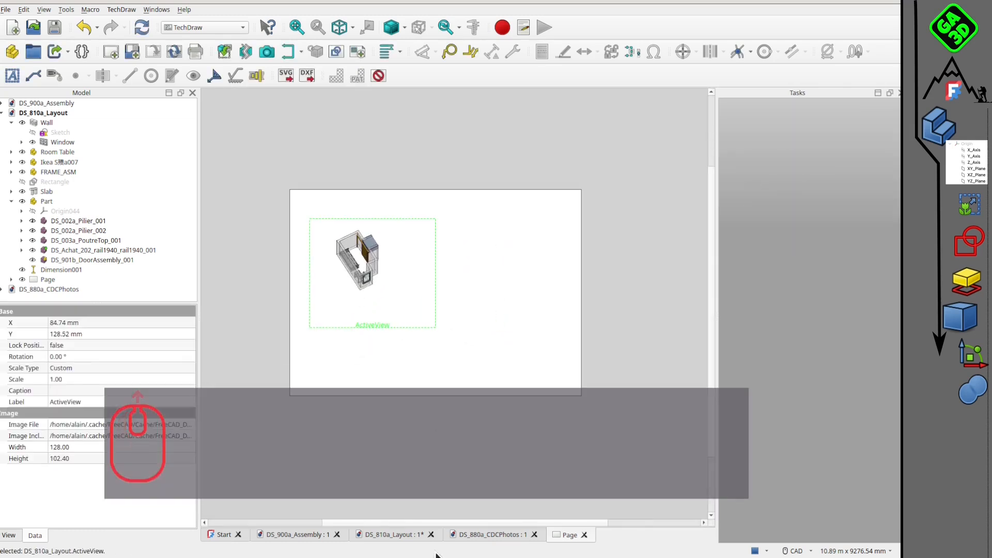
left_click(396, 537)
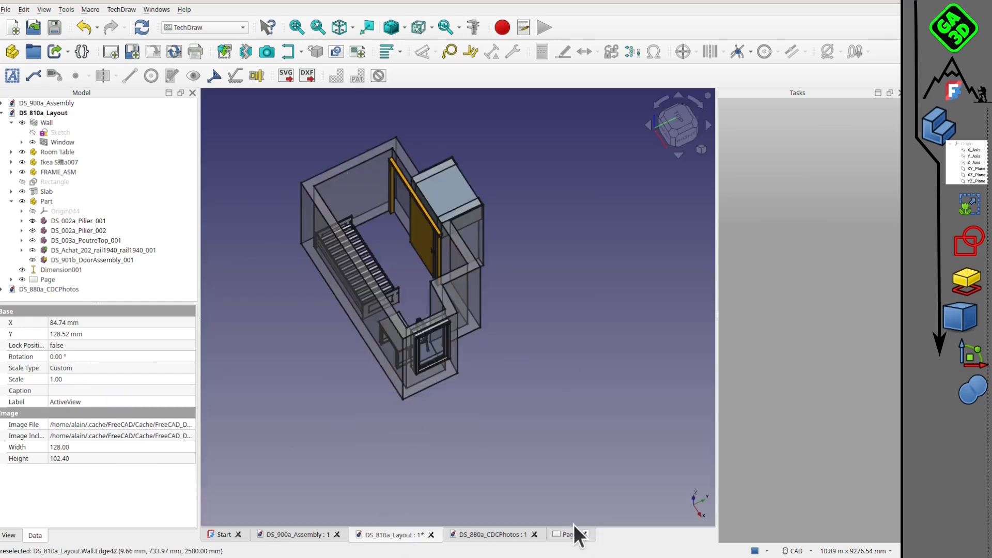
left_click(576, 536)
scroll(365, 317, "up", 4)
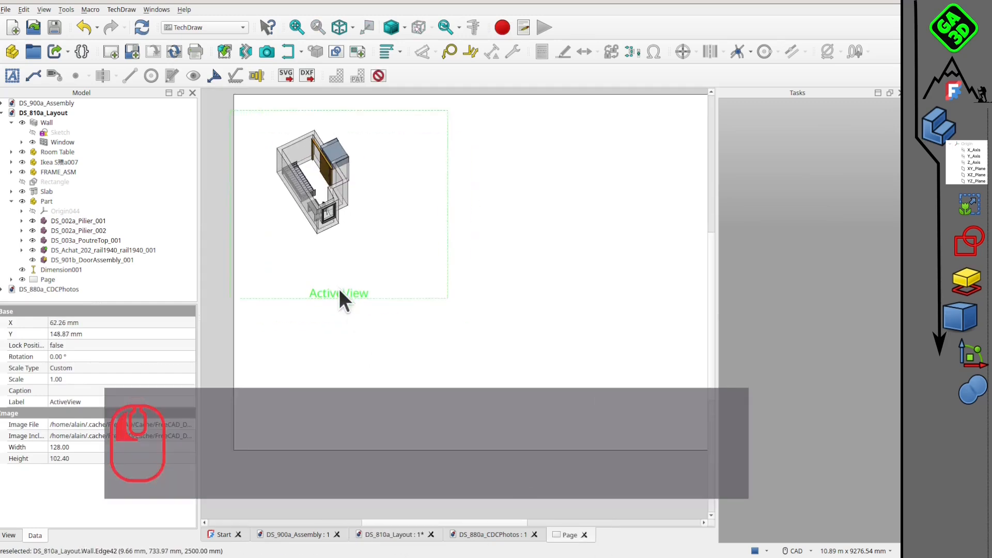
scroll(450, 331, "down", 4)
left_click(439, 355)
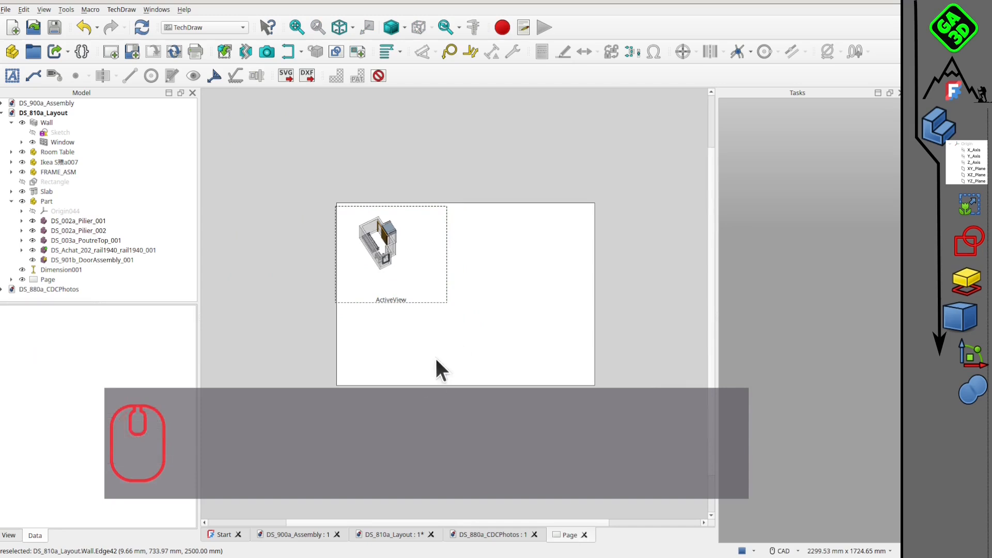
Orient the DS_810a_Layout room model to the top view in 3D and return to the drawing page.
left_click(463, 313)
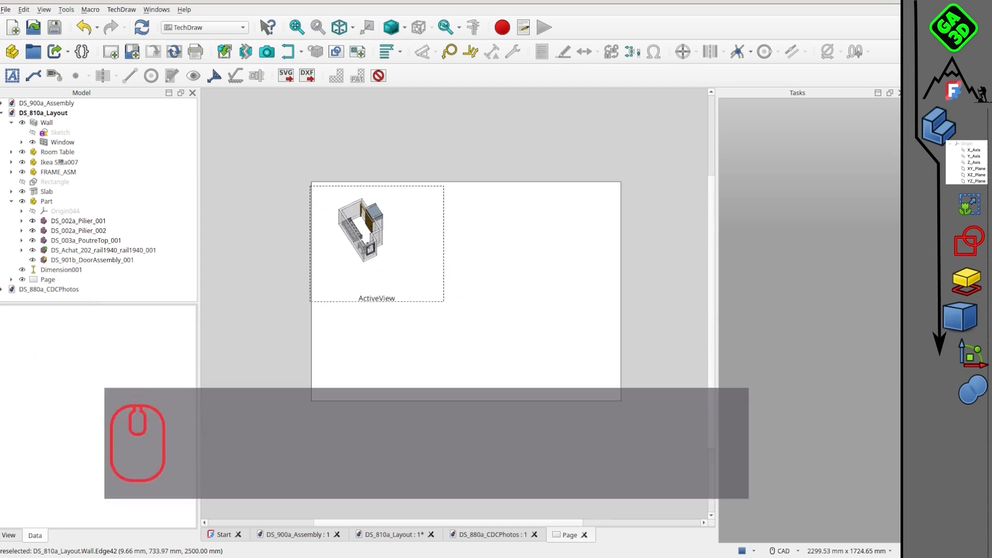
left_click(408, 535)
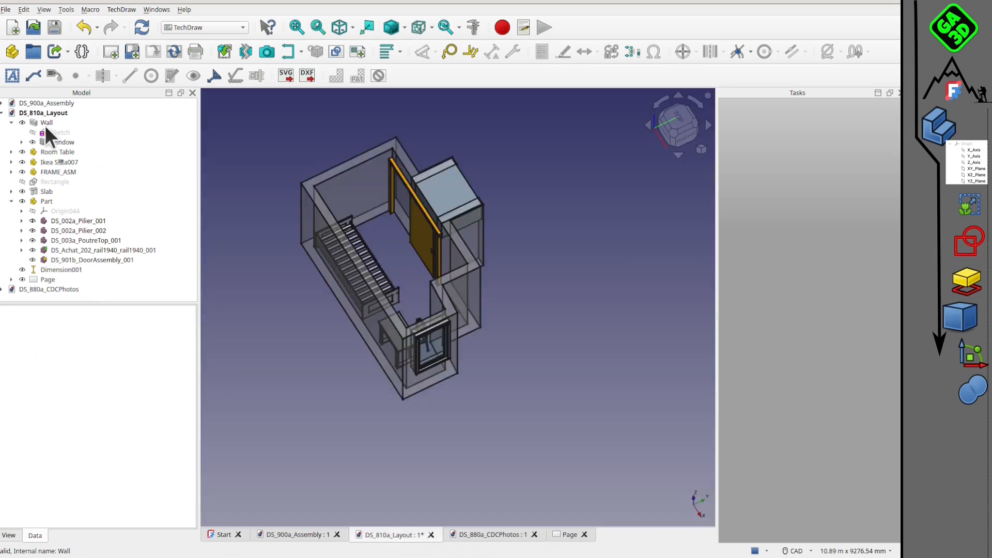
left_click(439, 338)
left_click(681, 141)
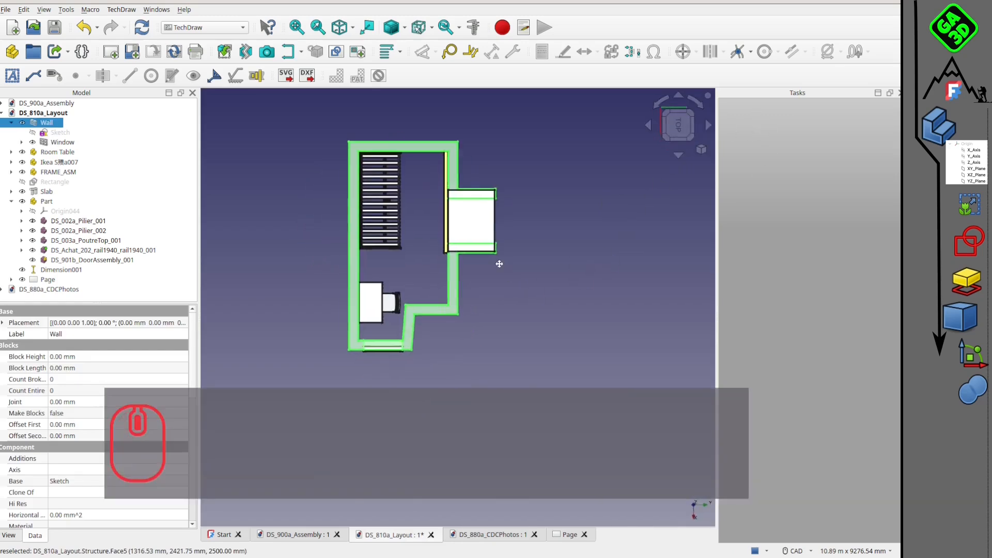
left_click(569, 535)
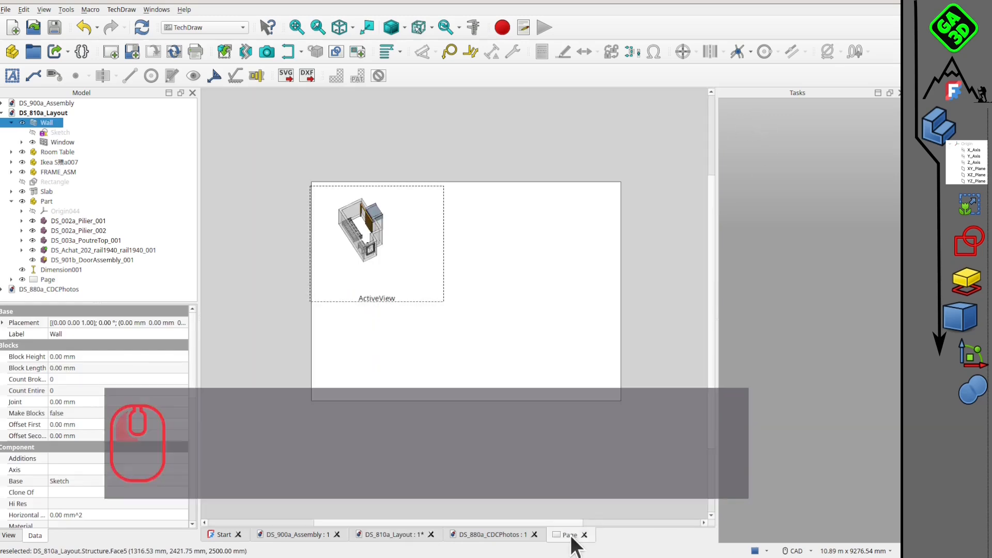
left_click(594, 342)
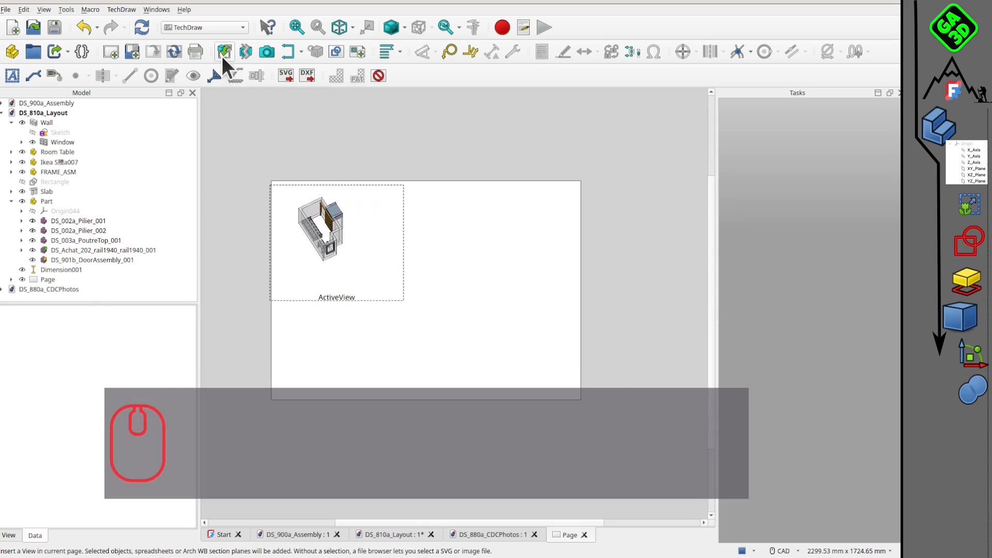
left_click(225, 51)
left_click(738, 393)
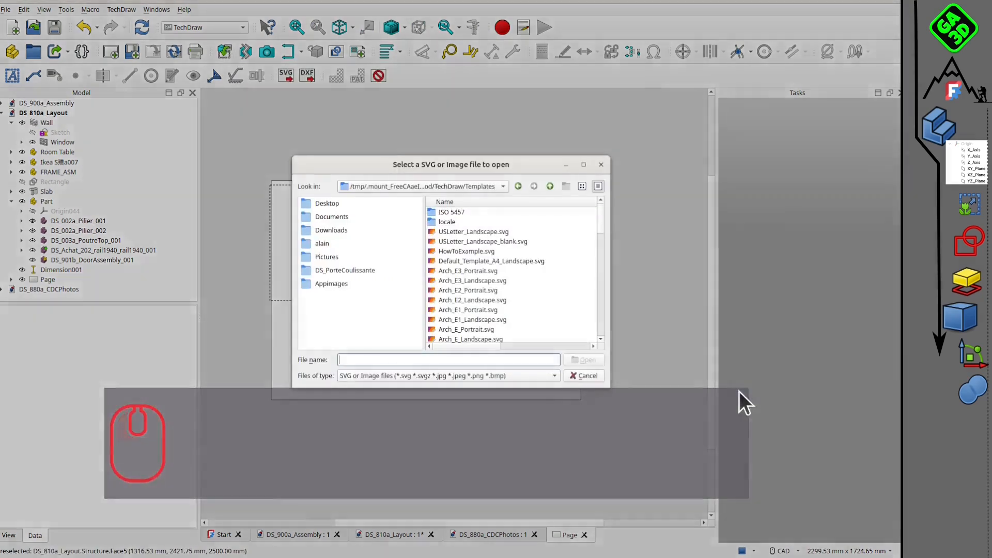
left_click(587, 375)
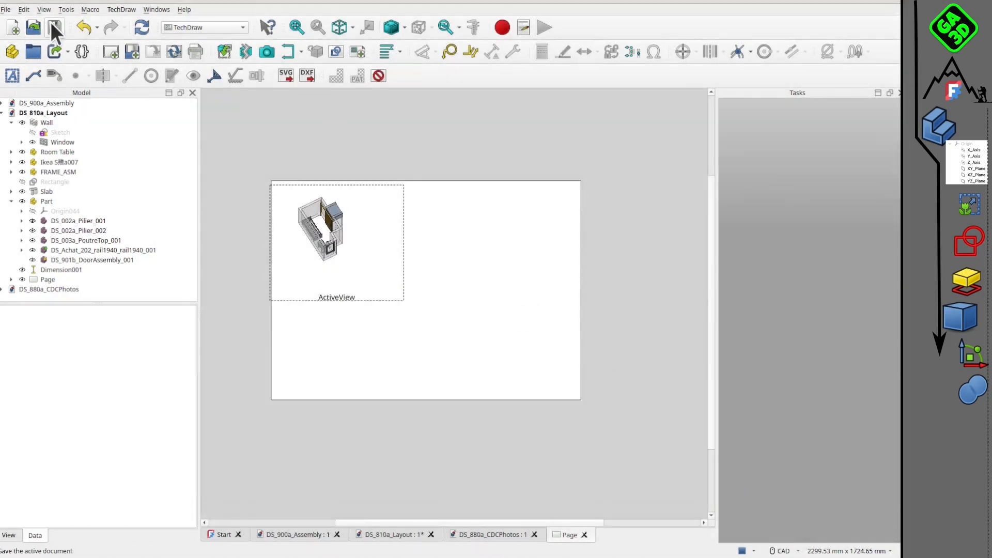
Save the document and insert a projected view of the Wall on the page.
left_click(54, 27)
left_click(53, 126)
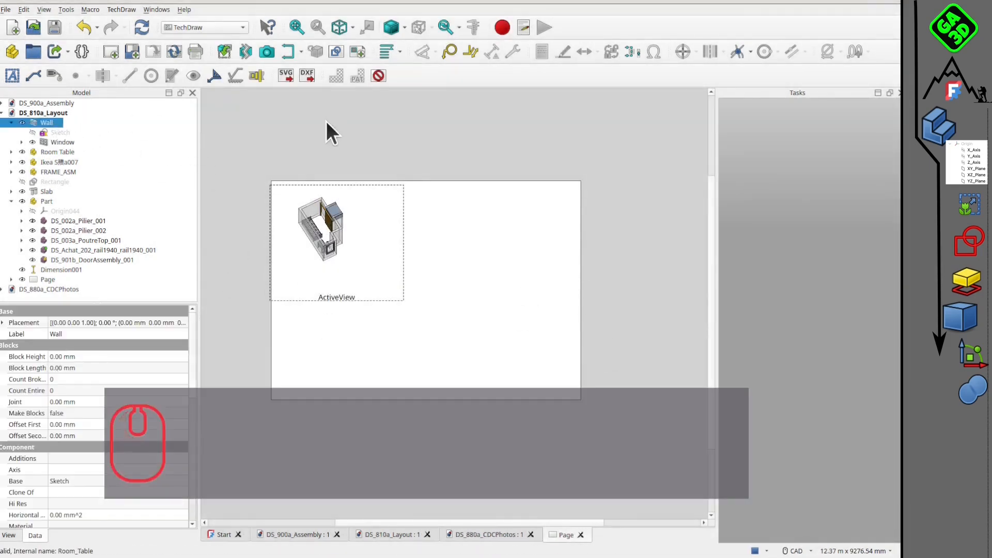
left_click(225, 51)
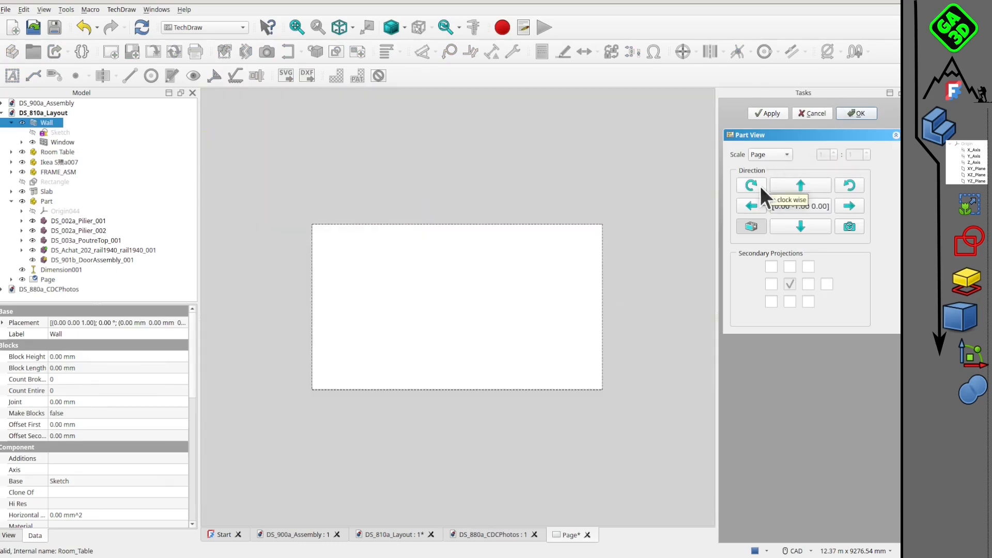
Give the Wall view a custom 1:50 scale and take its direction from the 3D camera's top view.
left_click(765, 154)
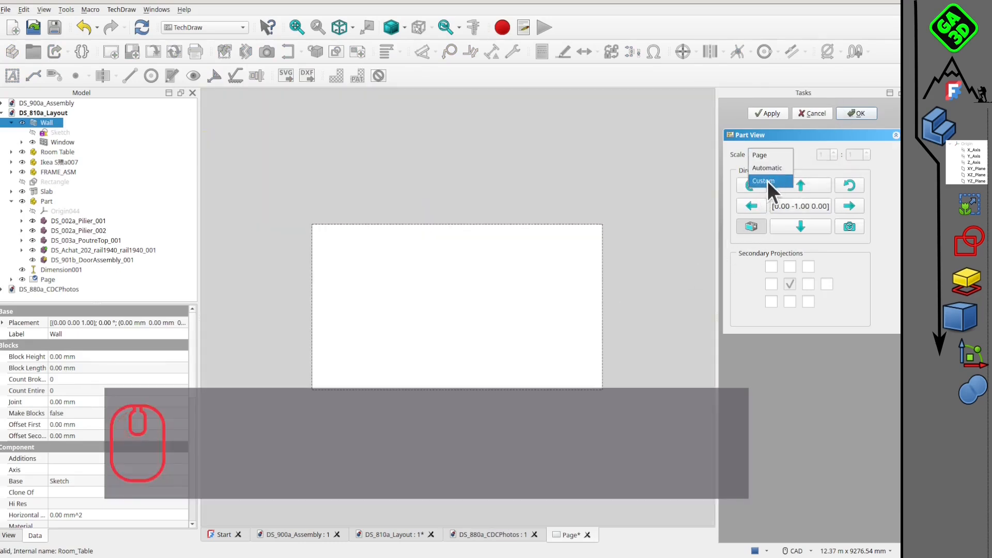
left_click(767, 181)
left_click_drag(859, 156, 837, 155)
type("50")
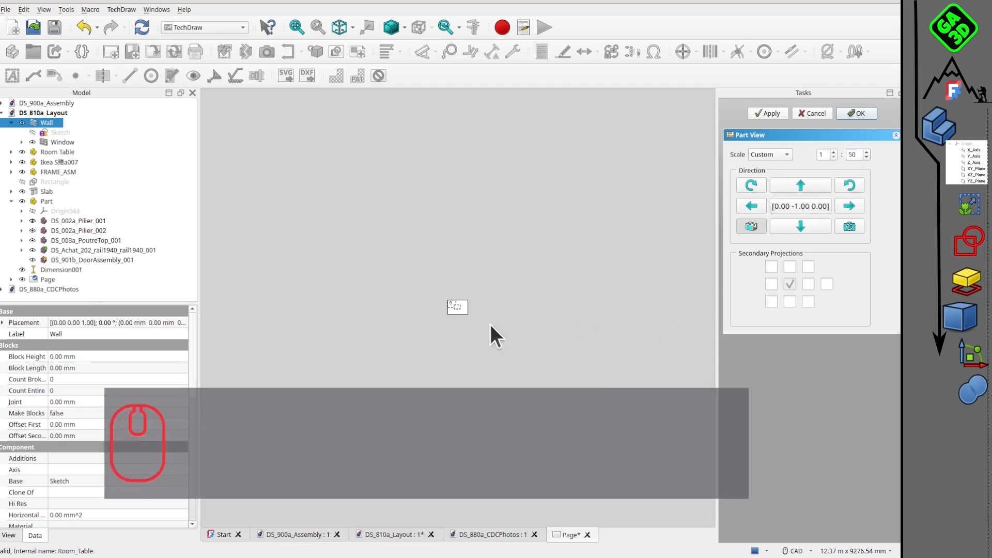
scroll(466, 308, "up", 5)
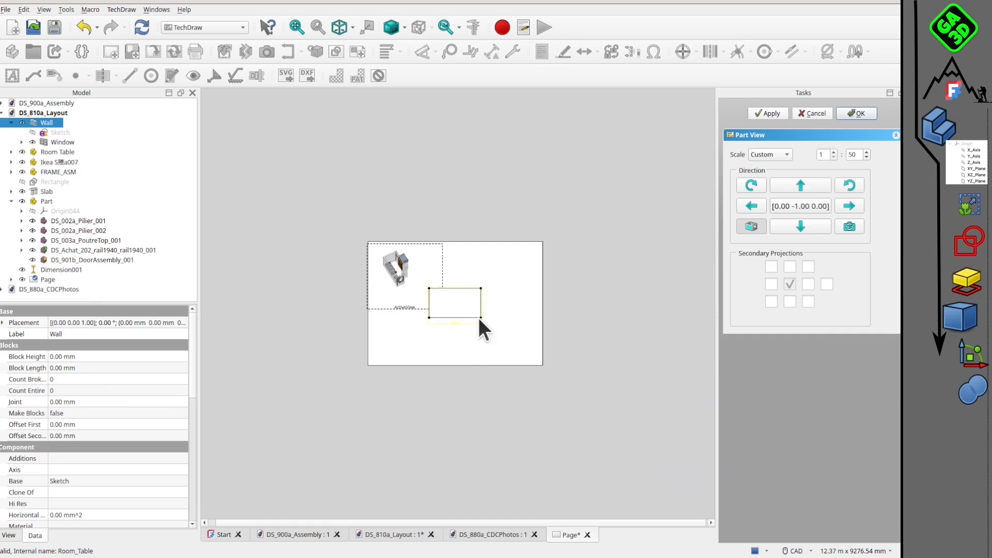
left_click(849, 226)
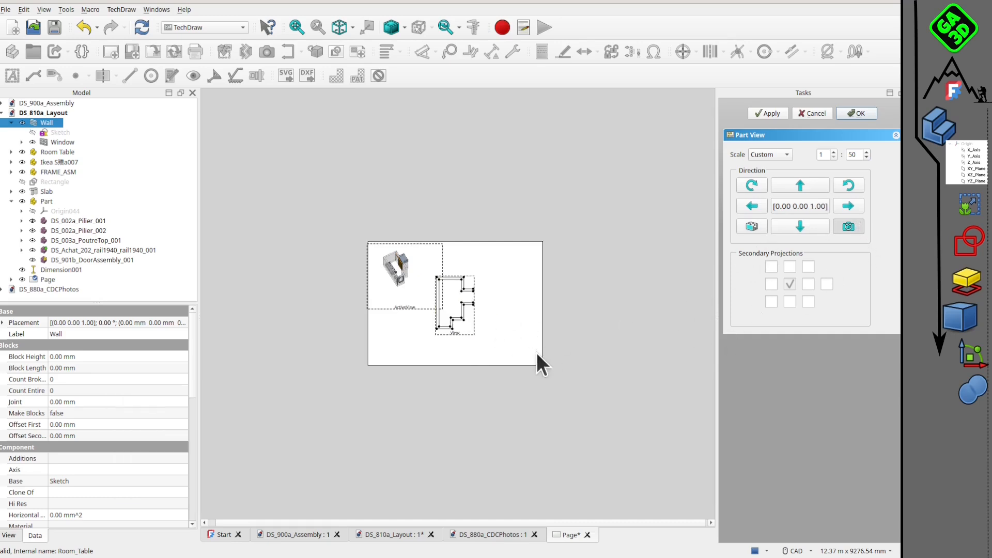
scroll(537, 352, "up", 2)
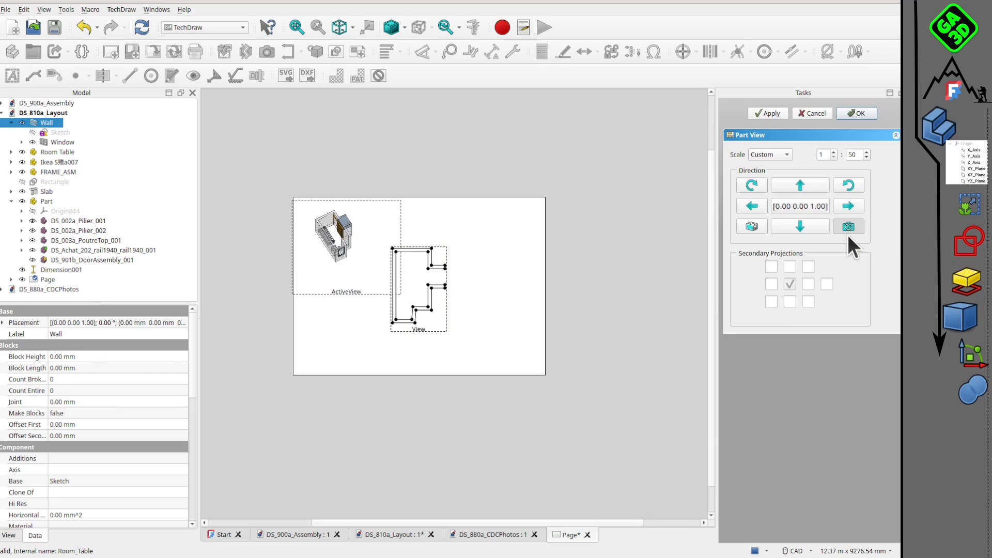
Set the Wall view's scale to 1:25 and place it in the page's right half, at about X 212 mm and Y 101 mm.
left_click(435, 323)
scroll(467, 325, "up", 4)
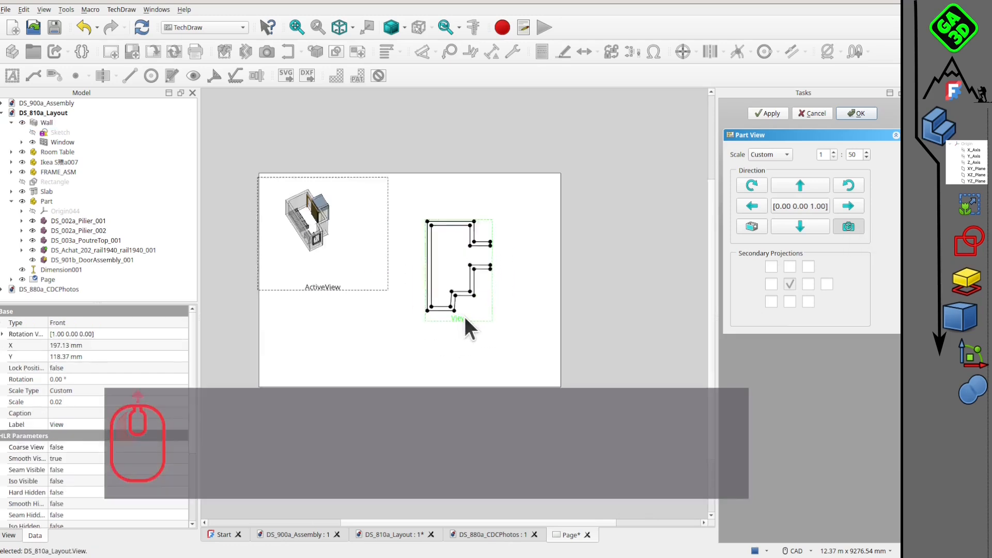
scroll(560, 310, "down", 3)
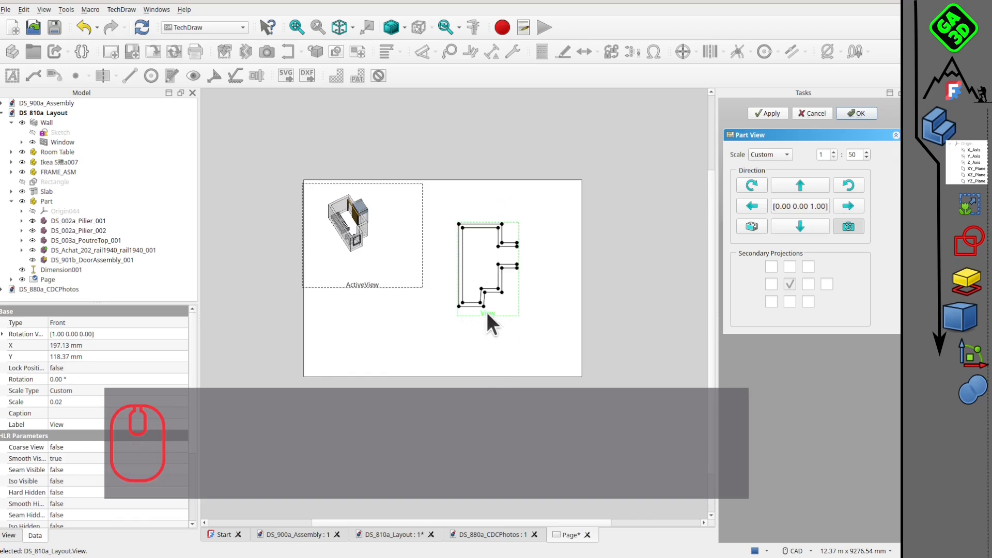
left_click_drag(488, 313, 492, 325)
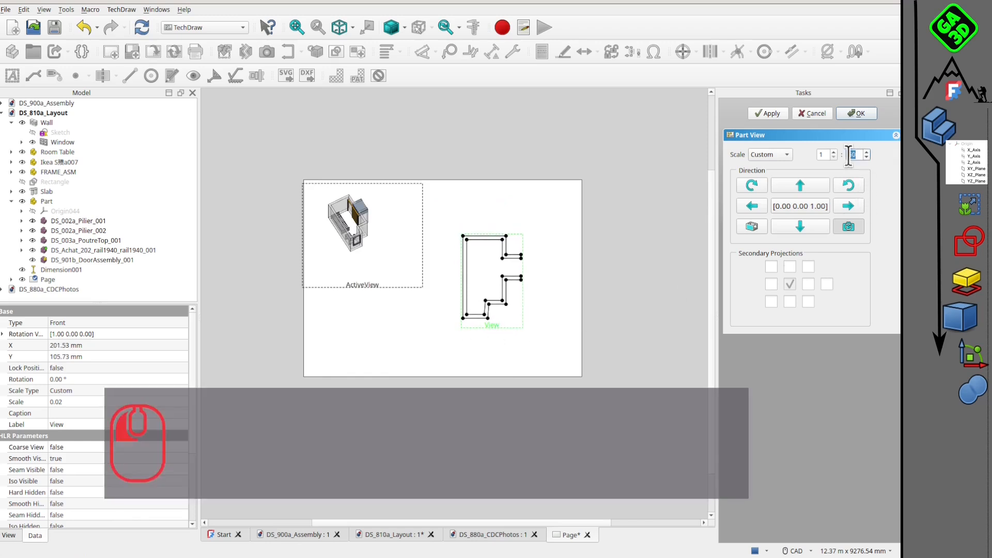
type("25")
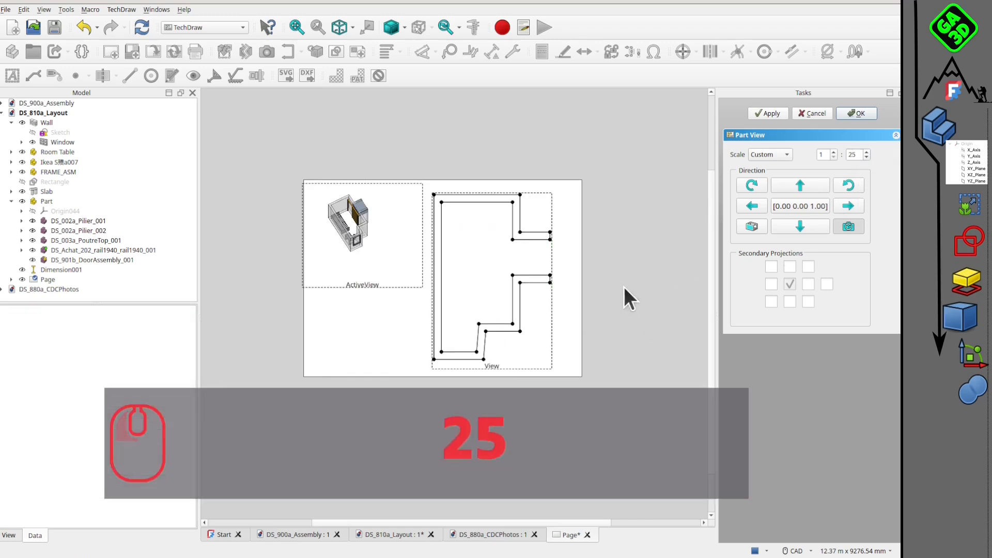
left_click_drag(492, 361, 504, 367)
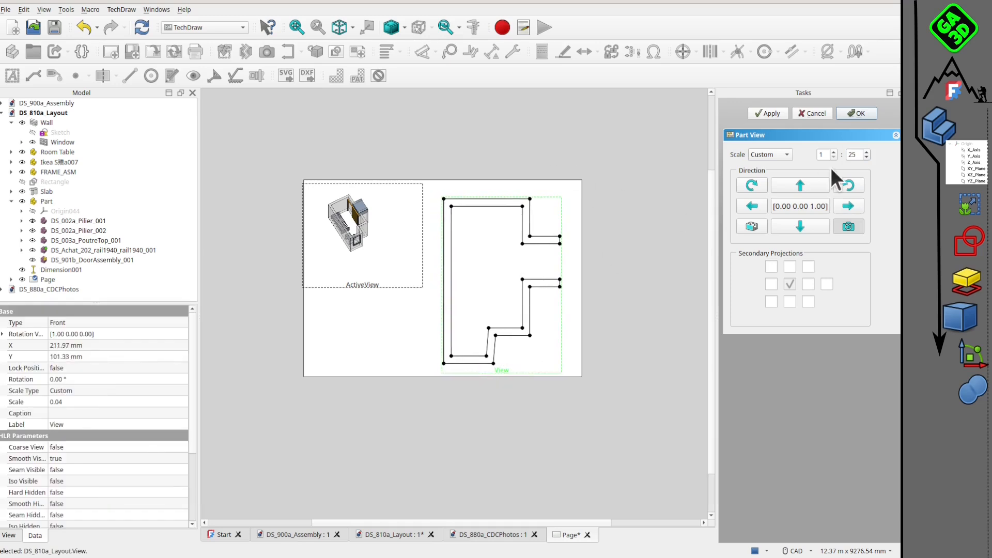
left_click(843, 113)
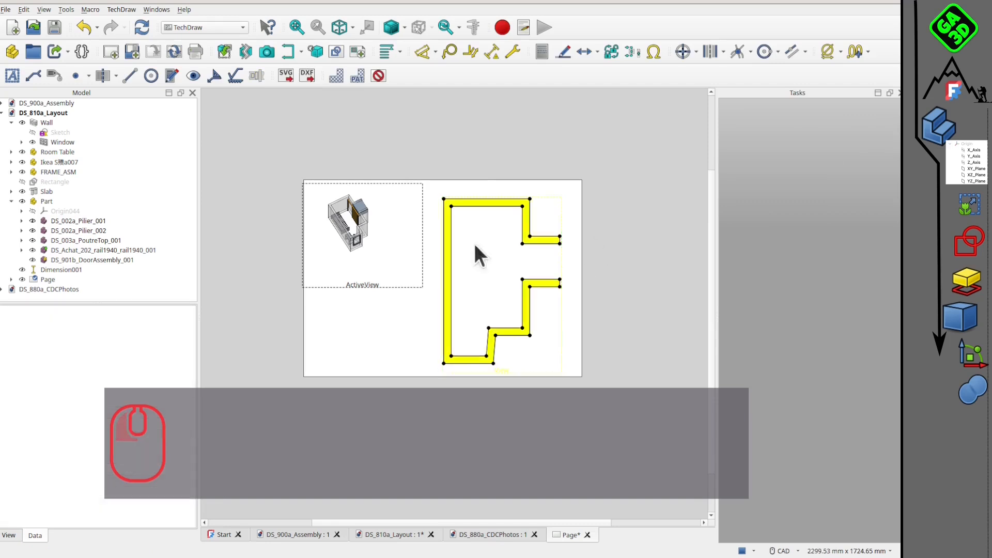
Hide the view frames and vertex points on the drawing page.
scroll(465, 243, "up", 2)
scroll(457, 243, "down", 2)
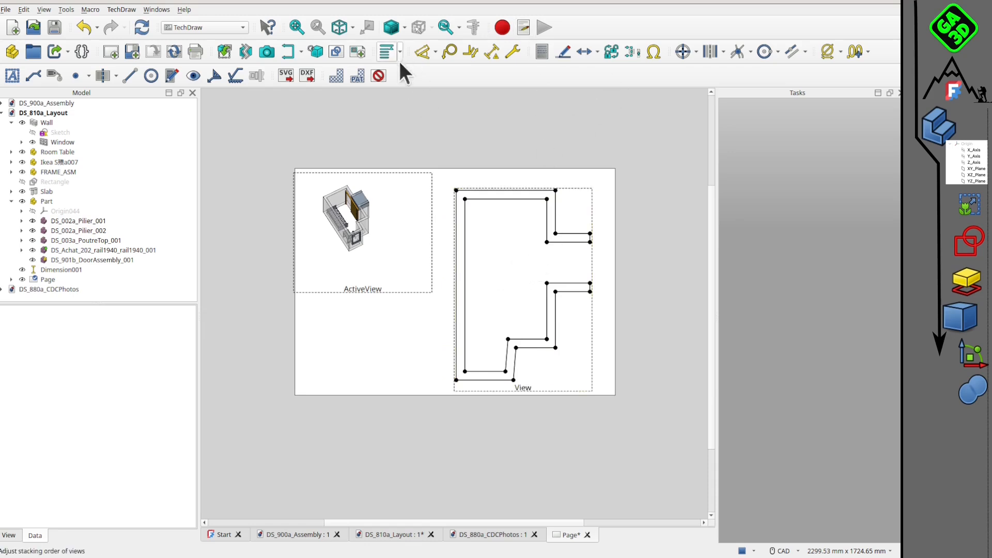
left_click(380, 74)
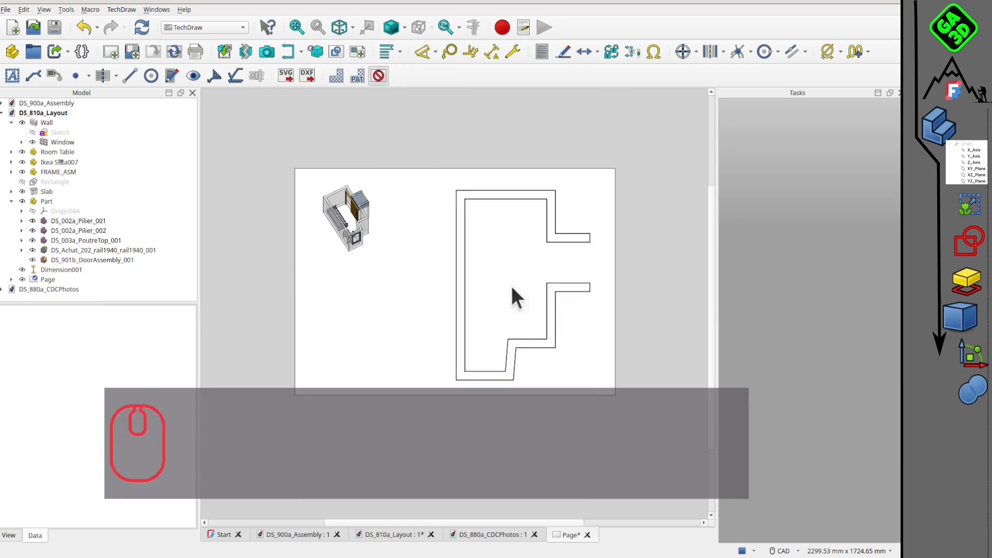
middle_click_drag(510, 286, 483, 254)
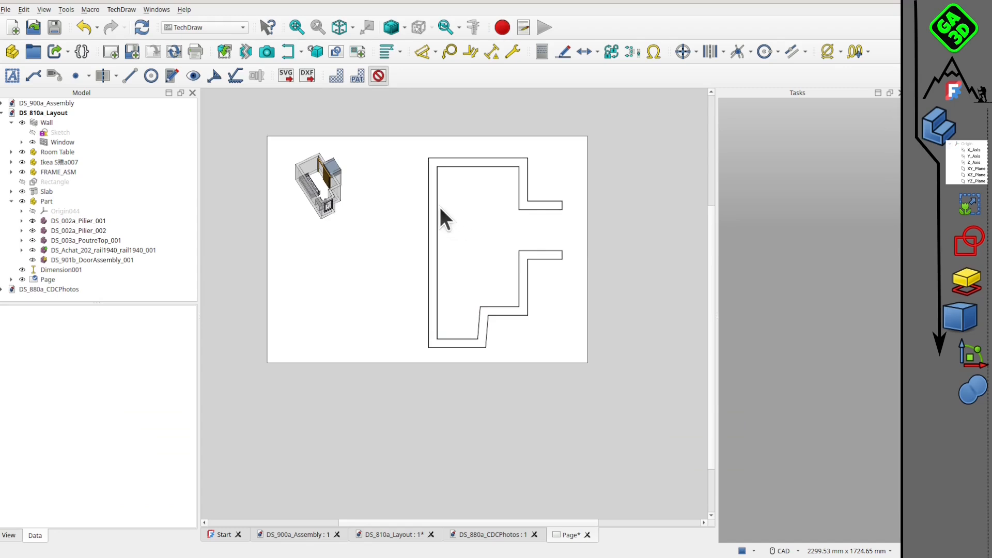
Dimension the outer and inner horizontal edges of the upper wall in the plan view.
left_click(497, 158)
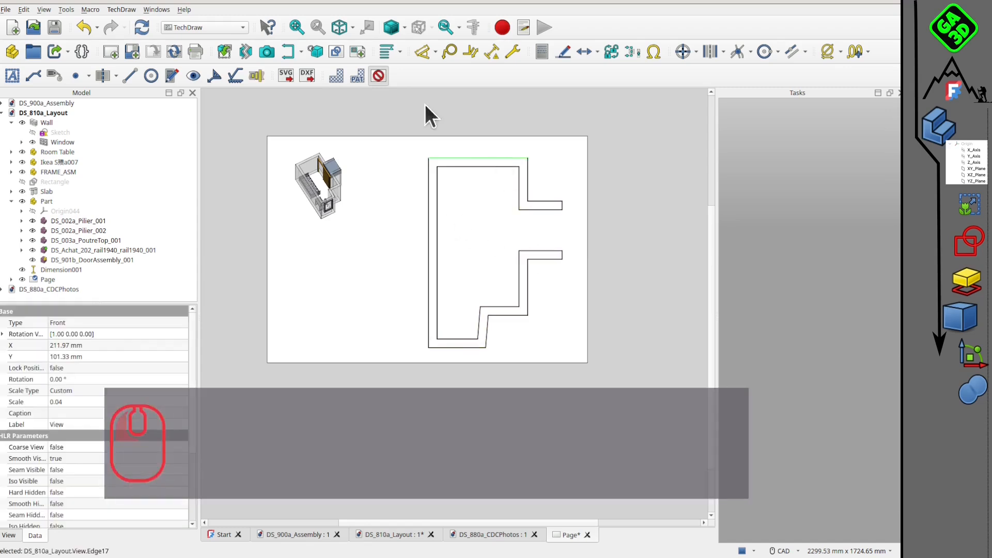
left_click(418, 52)
left_click_drag(476, 147, 548, 137)
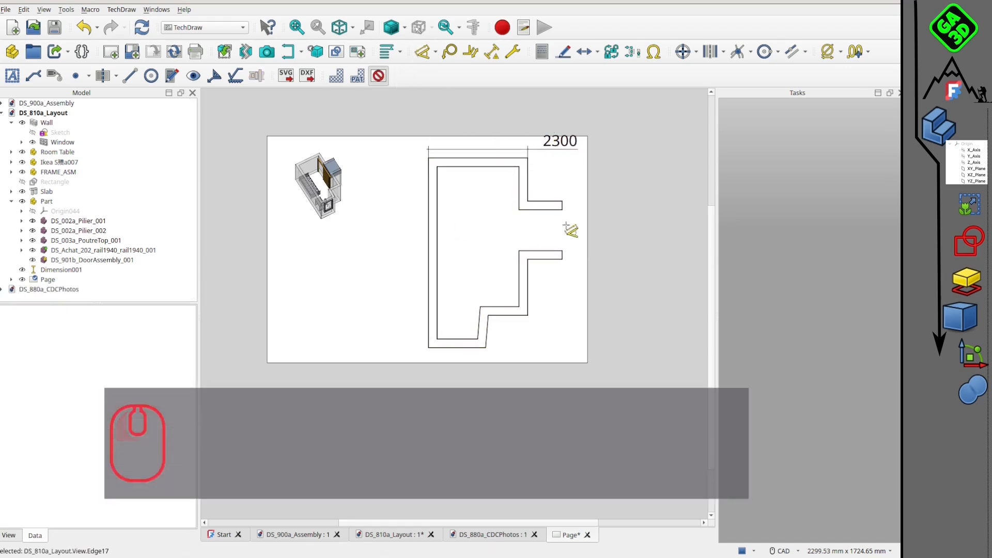
scroll(483, 176, "up", 3)
left_click(467, 161)
left_click_drag(581, 181, 588, 150)
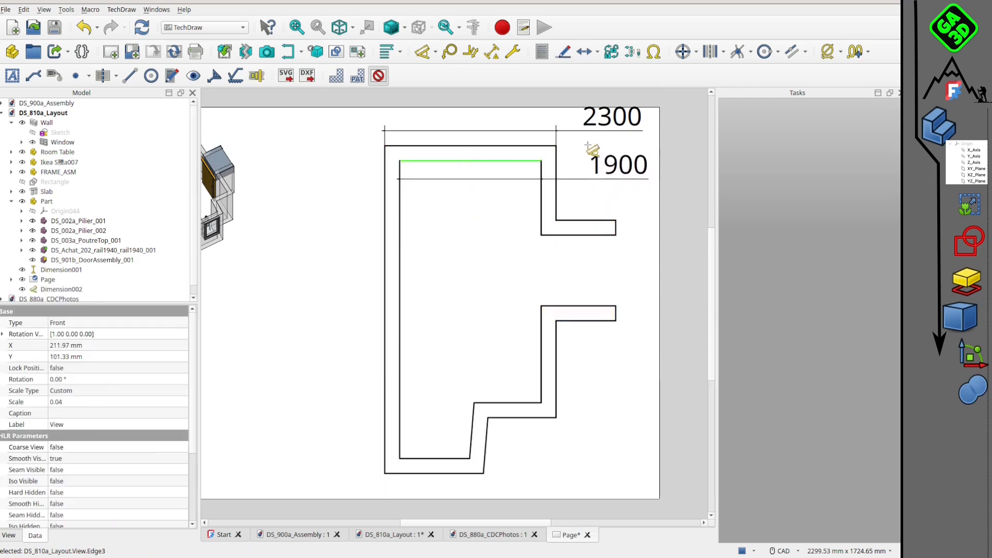
left_click(561, 262)
scroll(562, 249, "down", 2)
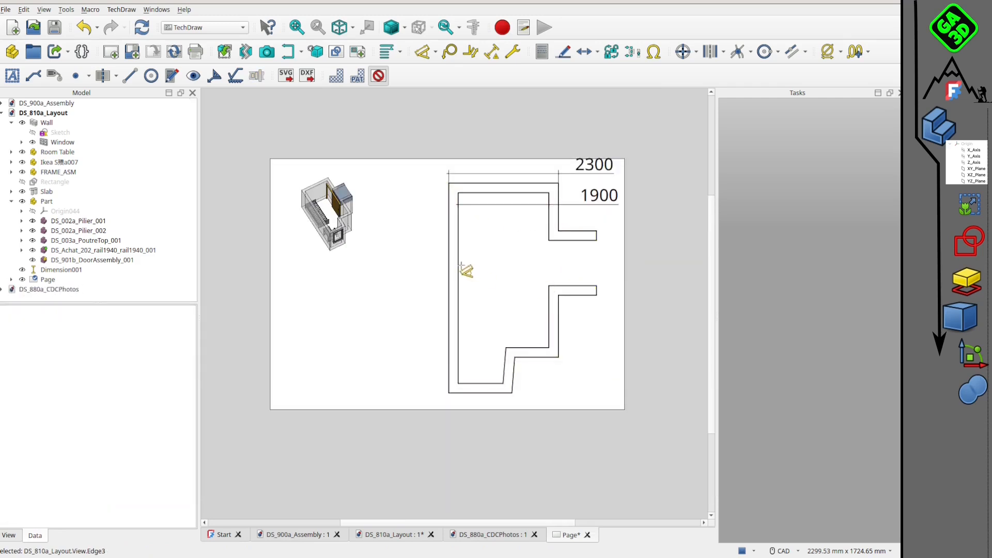
left_click(459, 268)
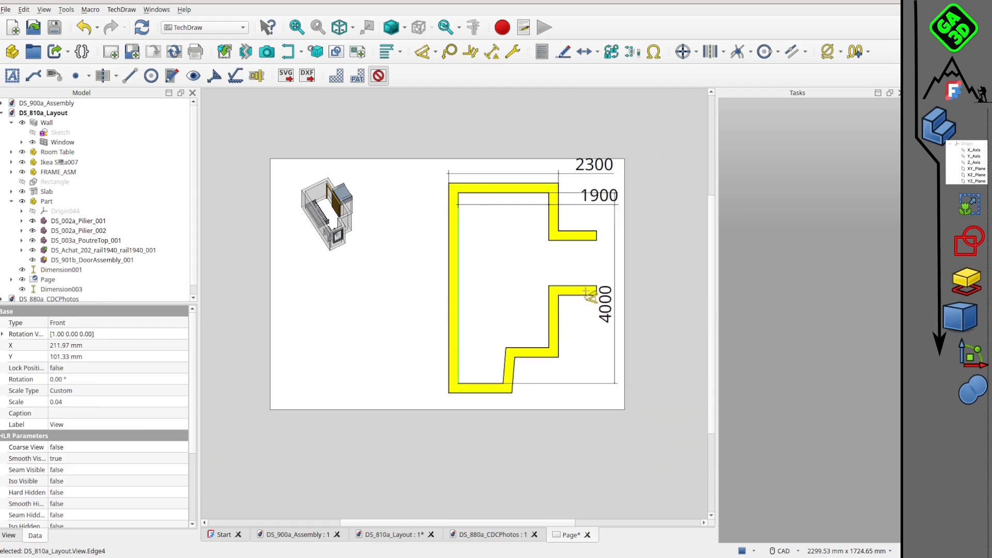
right_click(498, 317)
scroll(545, 235, "up", 1)
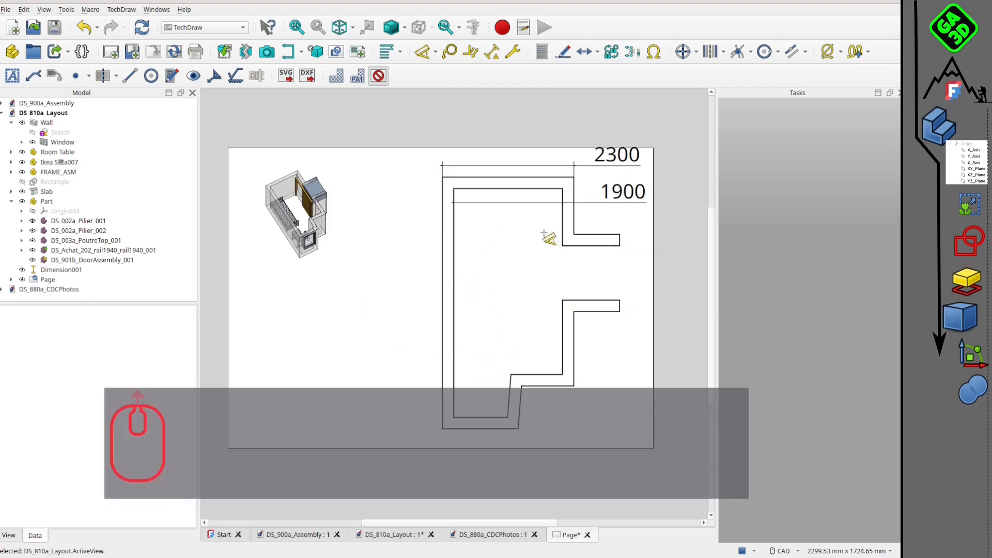
Move the inner width dimension inside the room outline and dimension the inner left wall's length, placed inside the room.
left_click_drag(598, 192, 538, 195)
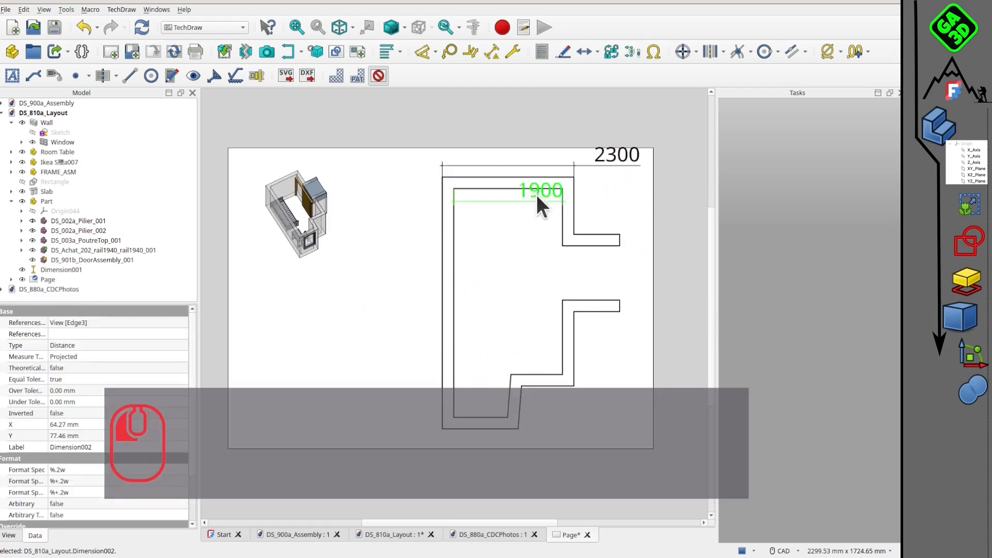
left_click(454, 287)
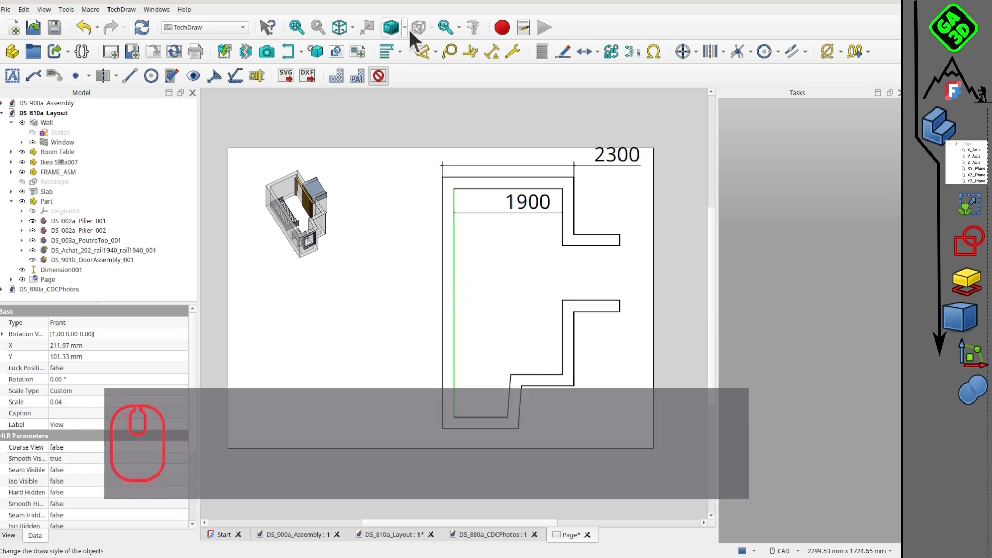
right_click(522, 292)
scroll(543, 294, "down", 2)
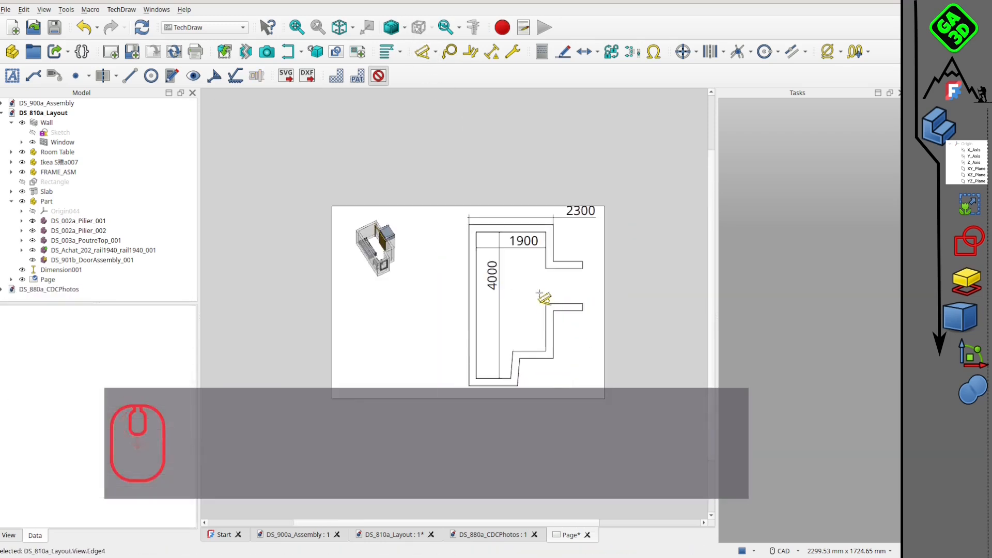
Dimension the lower stub wall's upper edge and the inner right wall's upper segment, placing both dimensions outside the room outline.
scroll(540, 309, "up", 1)
left_click(556, 312)
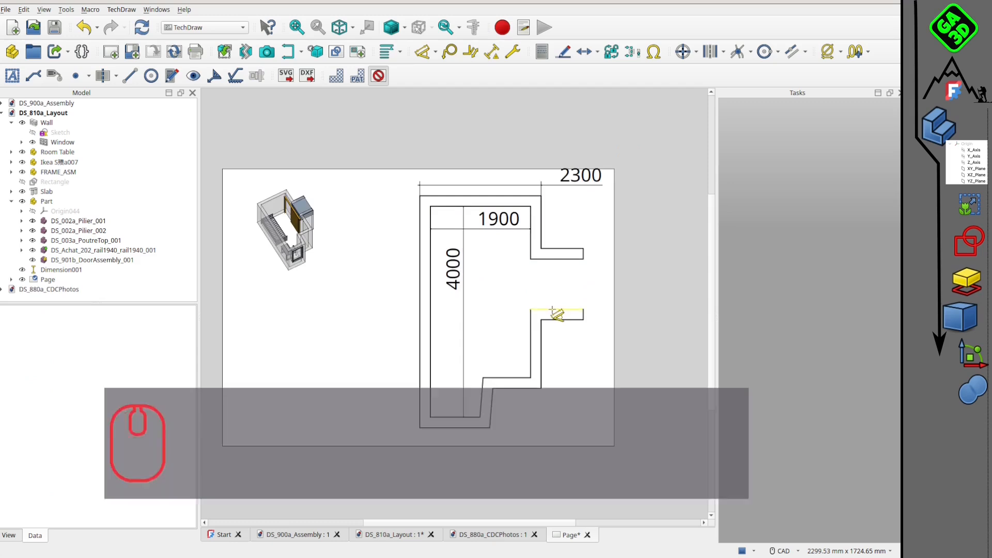
left_click(569, 281)
scroll(557, 253, "up", 2)
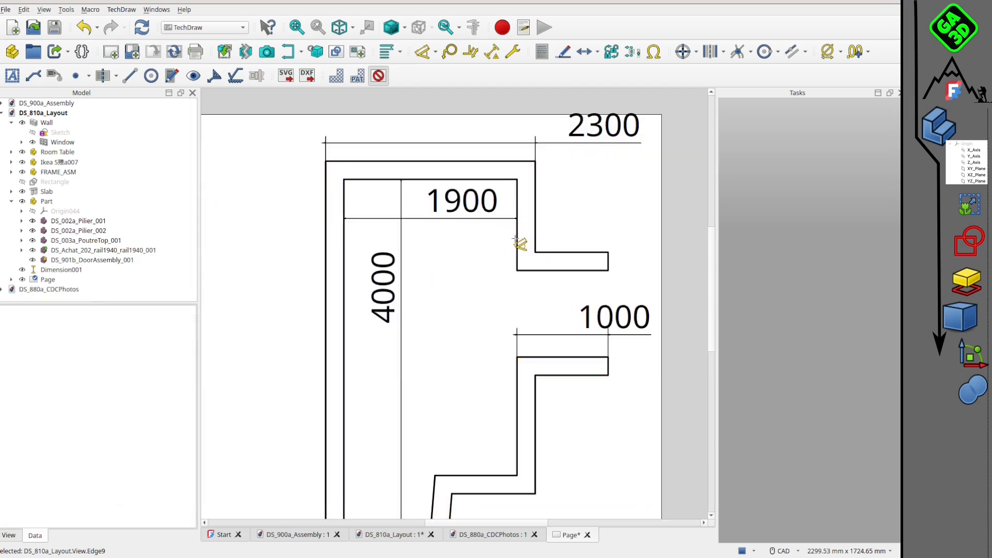
left_click(517, 241)
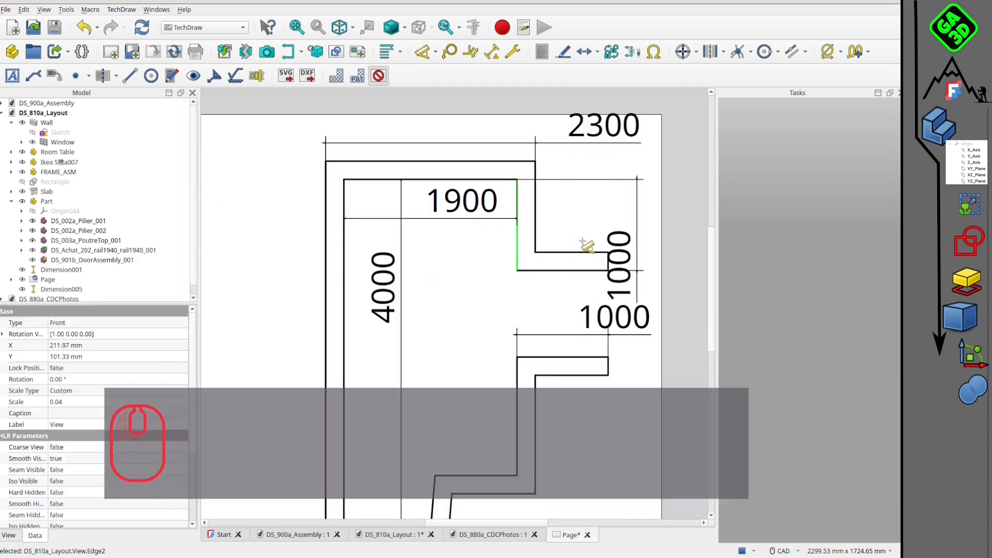
left_click(597, 199)
Delete the outer overall width dimension above the plan view.
scroll(597, 272, "down", 2)
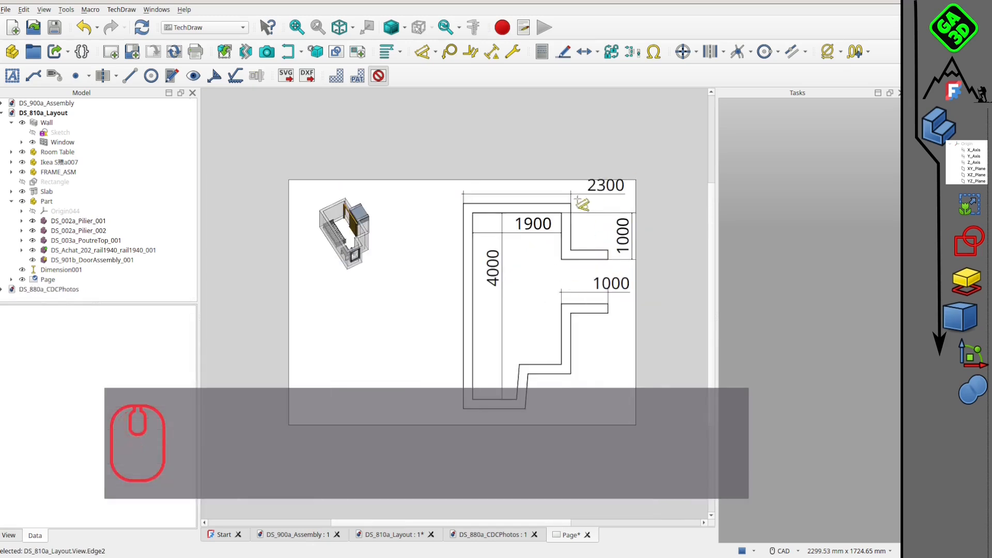
right_click(604, 210)
key("Delete")
scroll(557, 246, "down", 2)
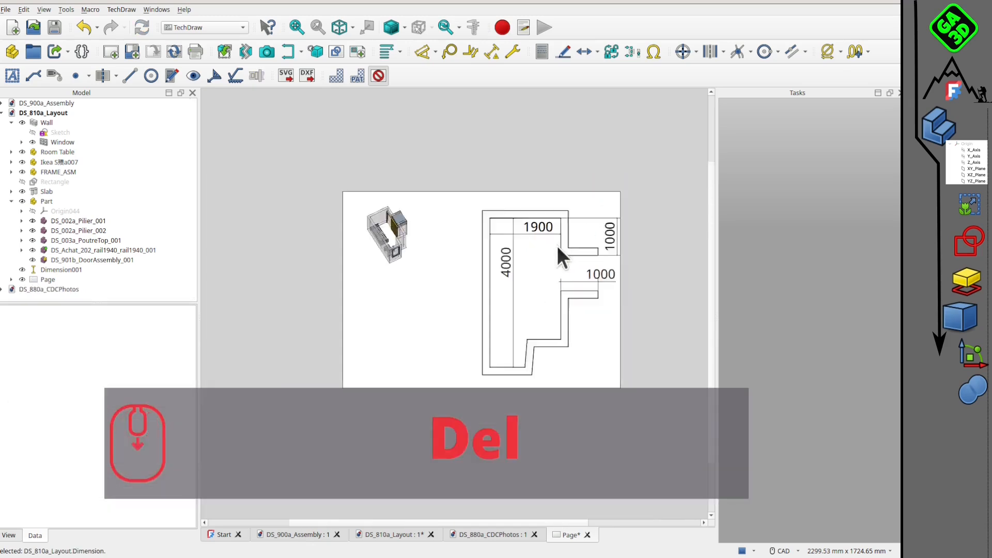
Dimension the inner horizontal ledge near the room's lower right corner, placed above the edge inside the room.
middle_click_drag(524, 246, 499, 250)
scroll(502, 279, "up", 2)
middle_click_drag(536, 299, 532, 285)
scroll(532, 285, "up", 2)
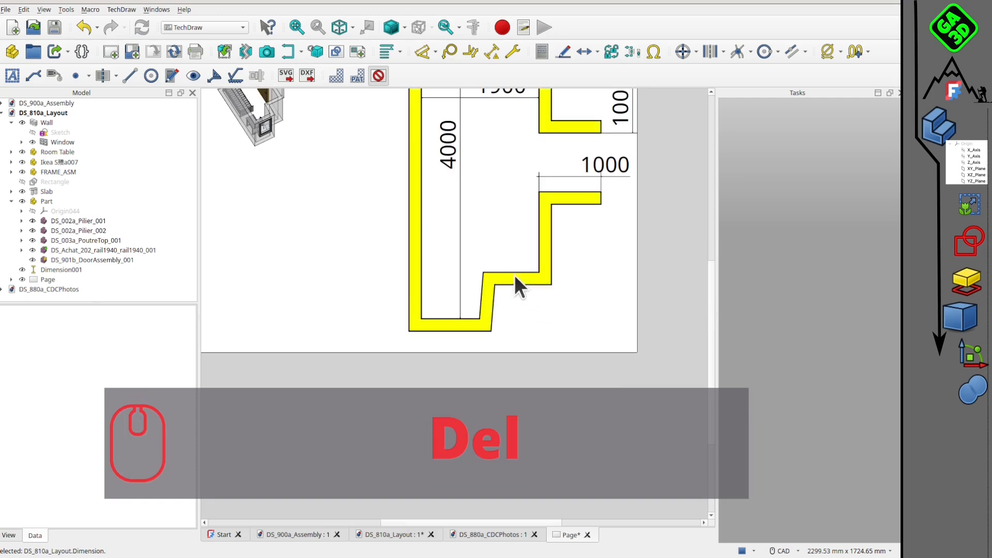
left_click(515, 274)
left_click(470, 51)
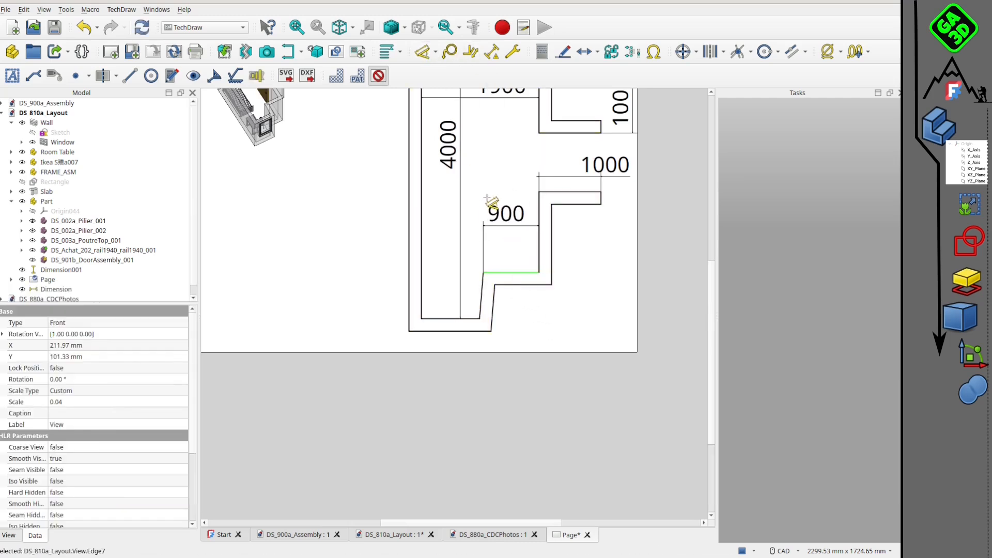
left_click(488, 198)
scroll(528, 235, "down", 2)
scroll(571, 282, "up", 1)
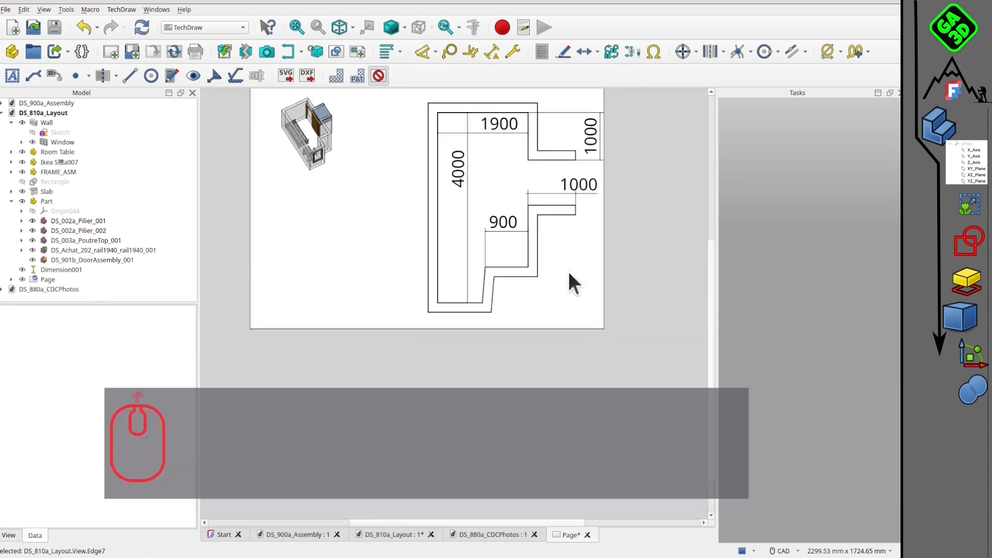
scroll(571, 282, "down", 3)
scroll(527, 302, "up", 3)
scroll(527, 302, "up", 1)
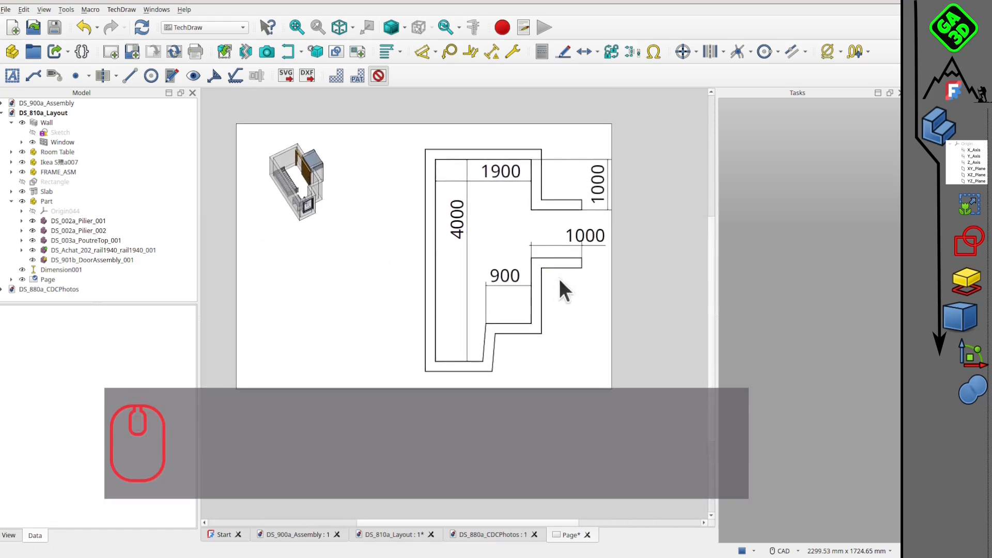
scroll(560, 282, "down", 2)
Export the drawing page as a PDF named miseenplan in the DS_PorteCoulissante folder.
left_click(5, 9)
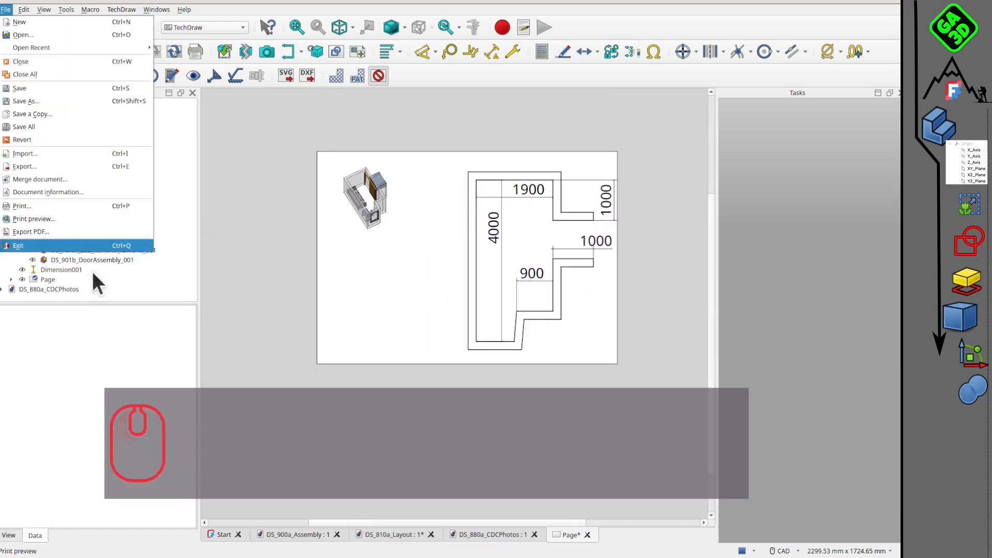
left_click(83, 231)
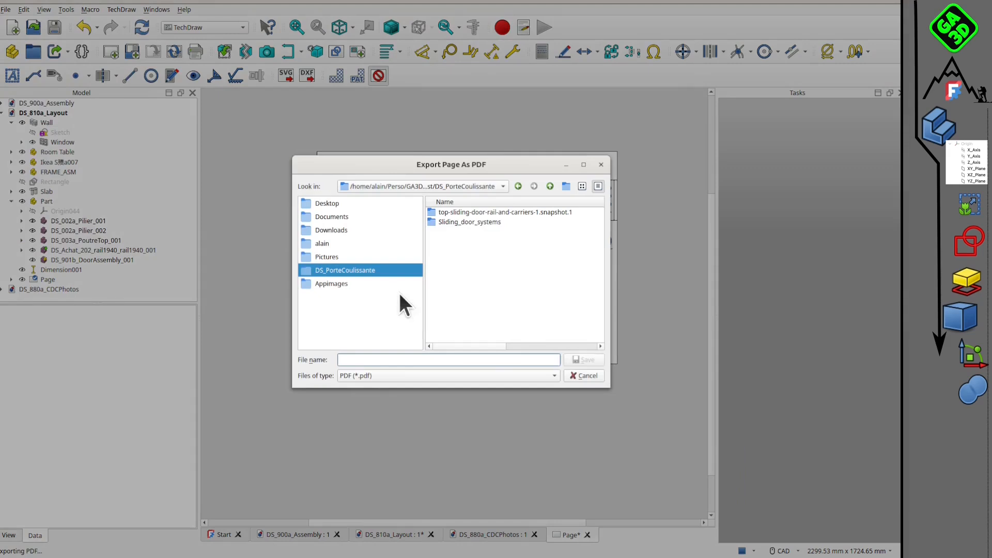
left_click(414, 360)
type("miseenplan")
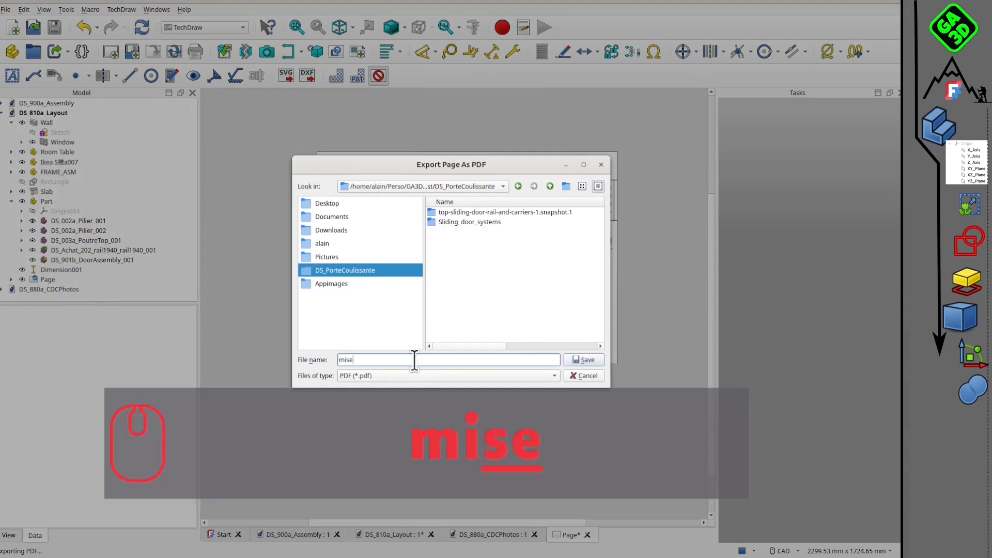
left_click(582, 360)
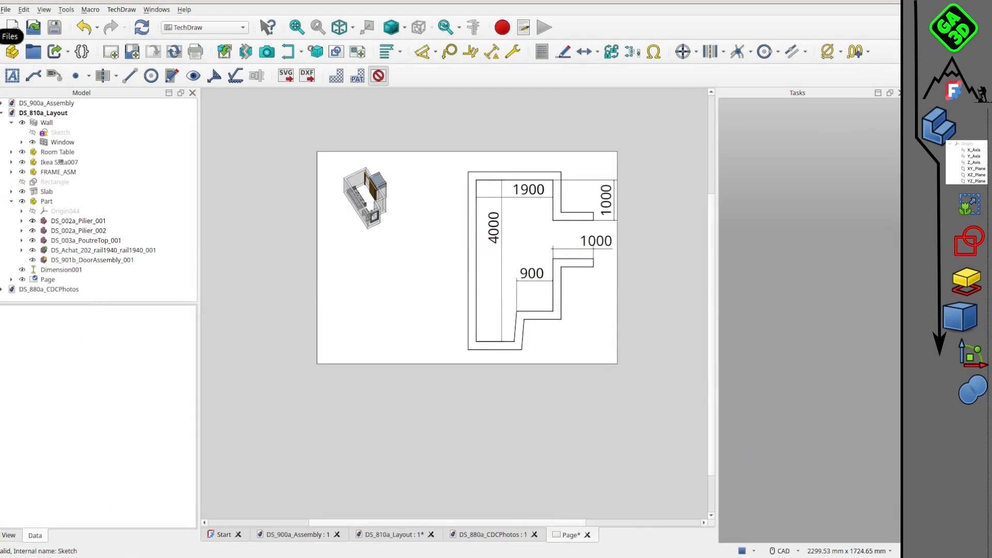
Switch to the Files app, open miseenplan.pdf from the DS_PorteCoulissante folder and examine the exported page at whole-page size.
left_click(0, 36)
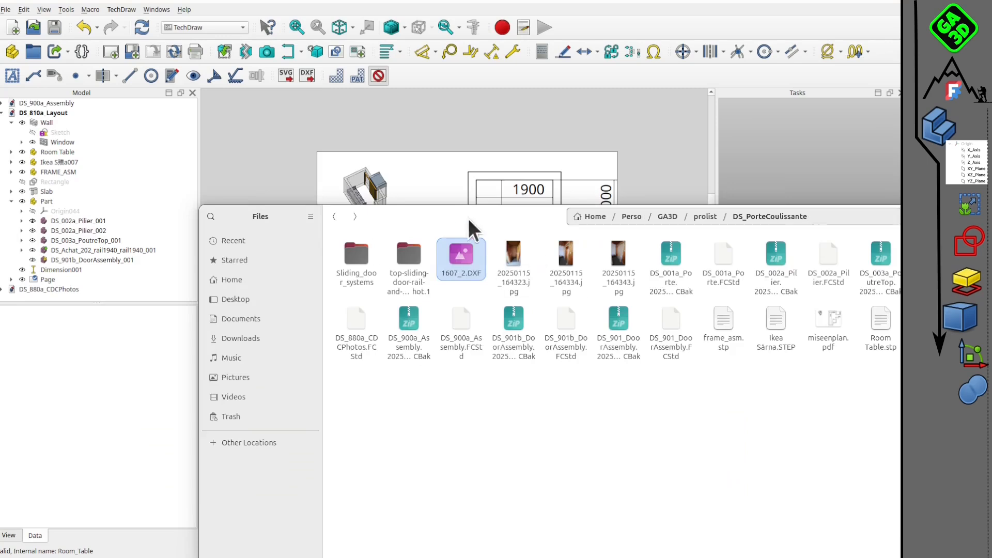
left_click_drag(468, 219, 314, 153)
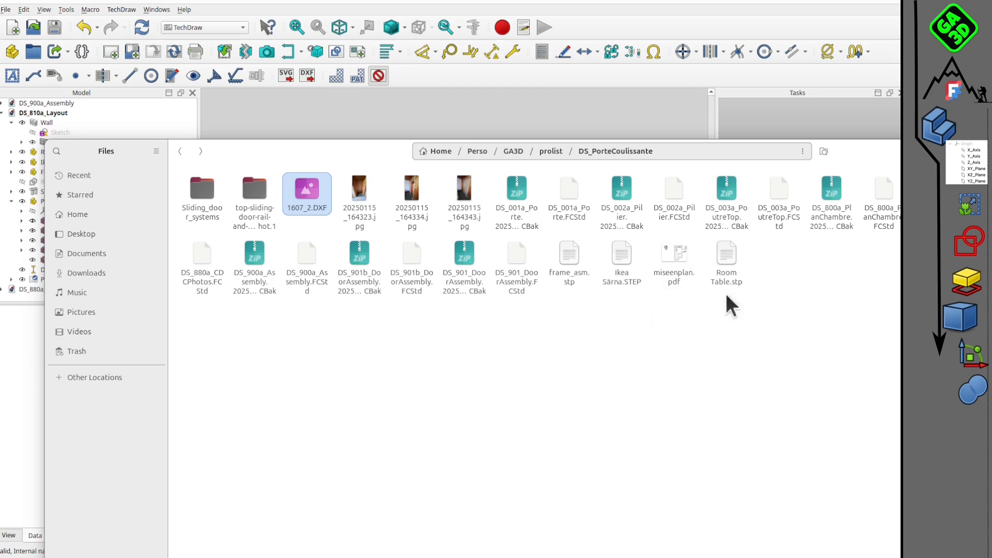
double_click(665, 251)
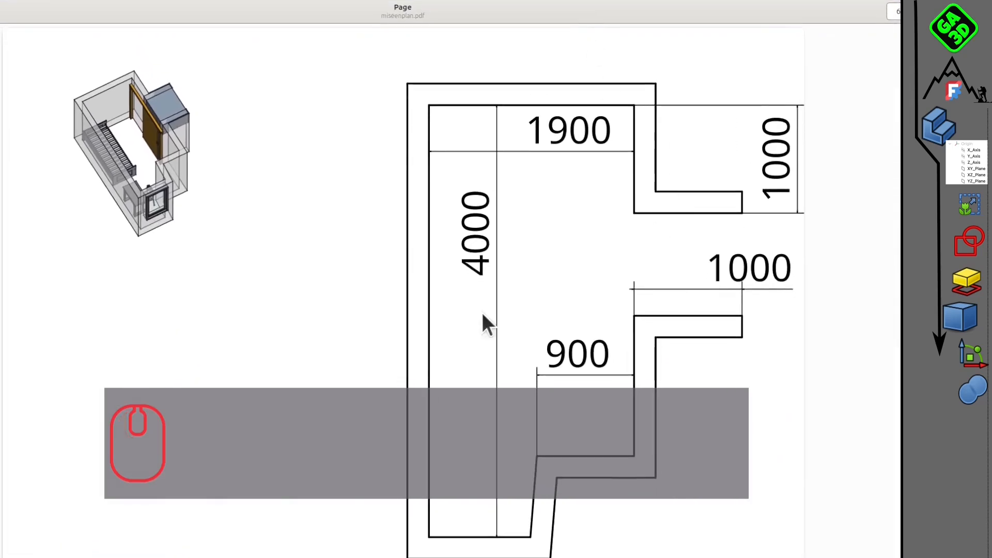
scroll(517, 294, "down", 1)
scroll(515, 240, "down", 2, "ctrl")
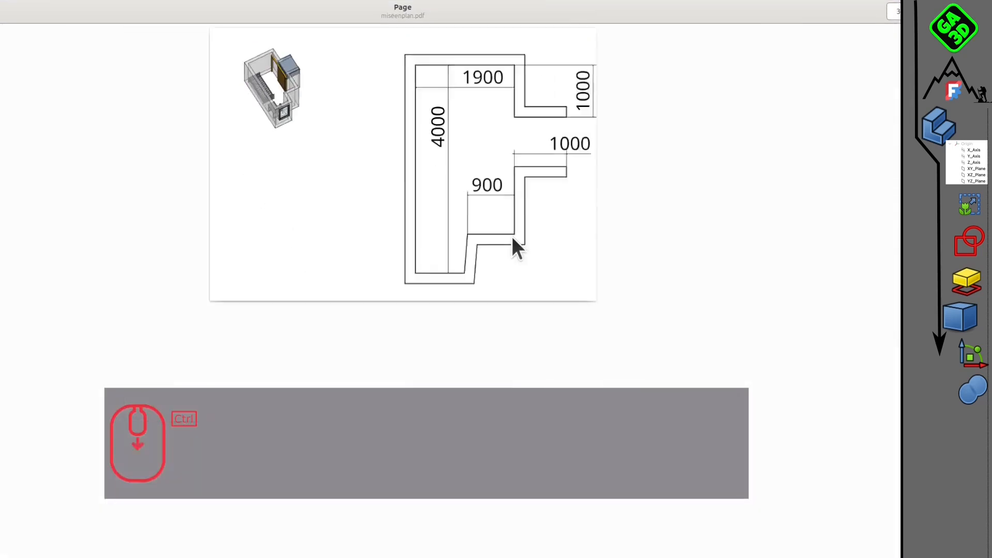
scroll(512, 236, "down", 1, "ctrl")
scroll(393, 151, "up", 3, "ctrl")
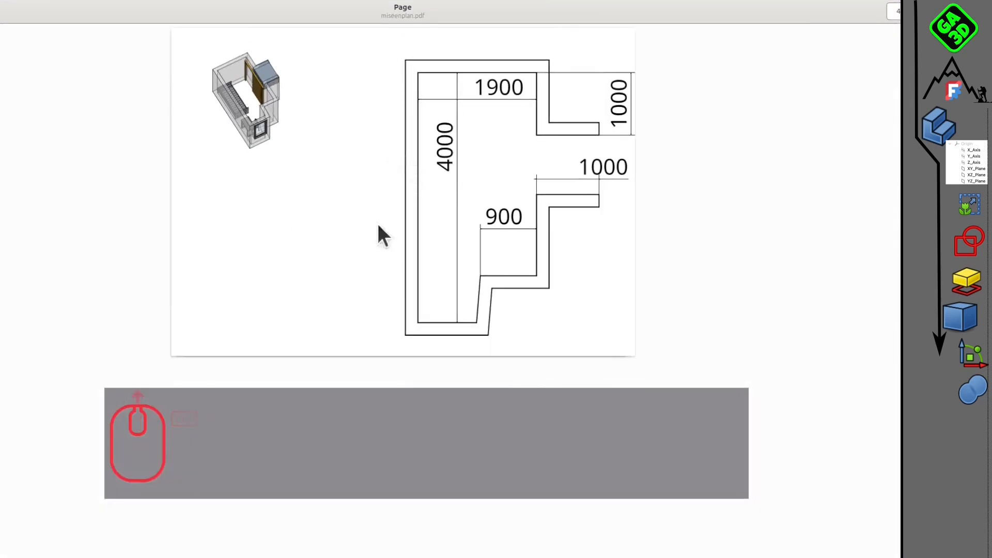